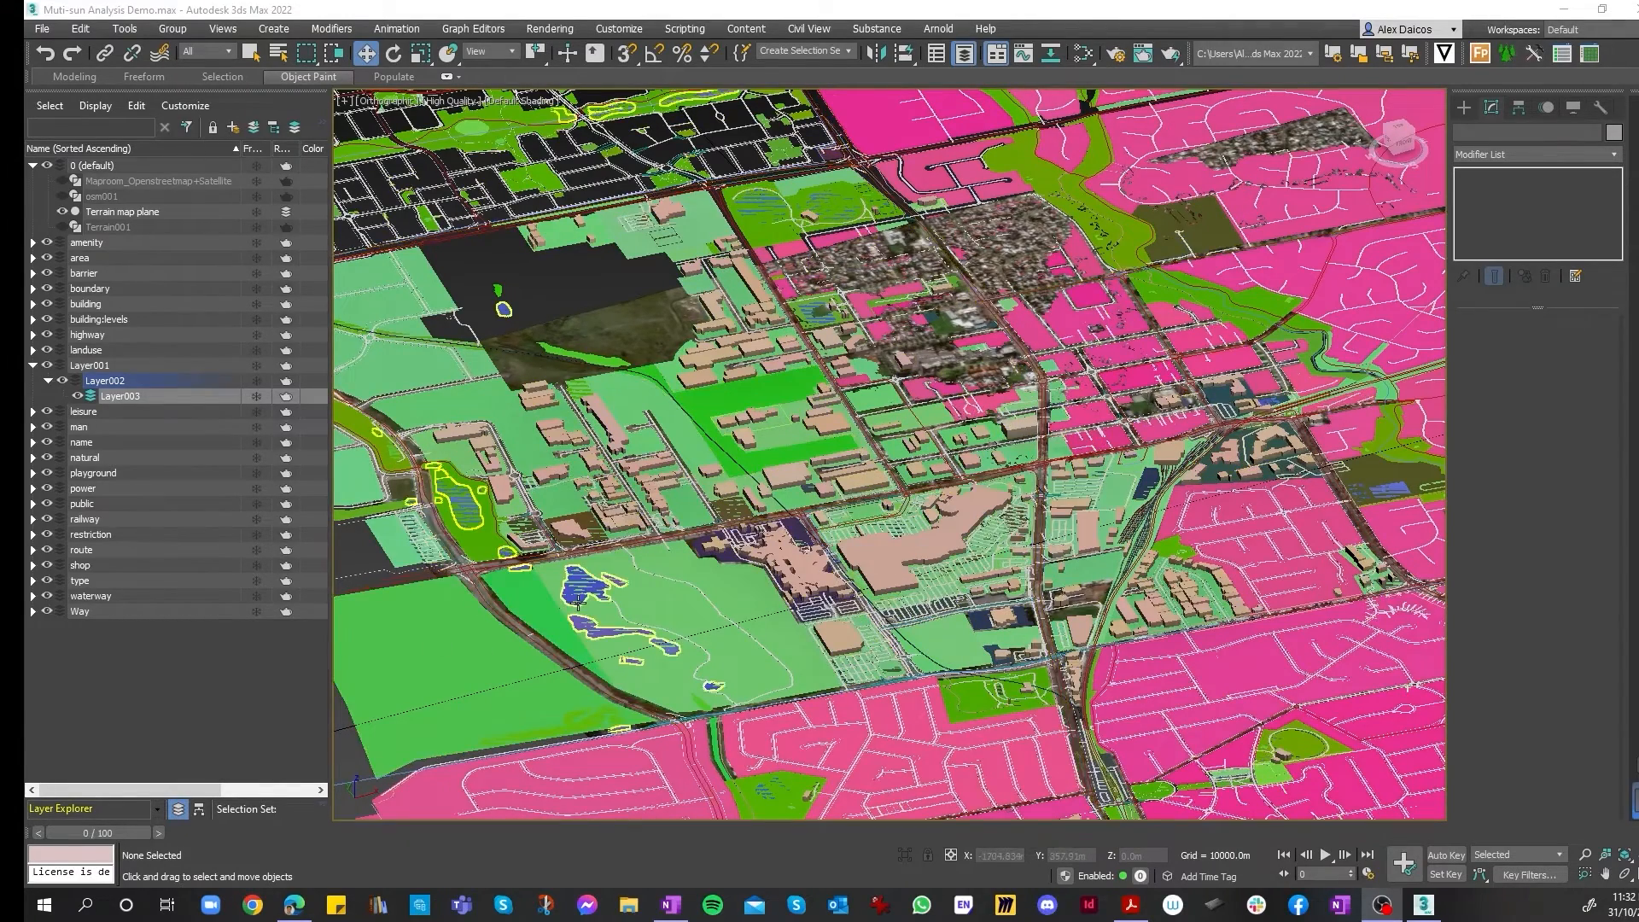
scroll(577, 601, down, 2)
scroll(747, 577, up, 2)
scroll(747, 576, down, 2)
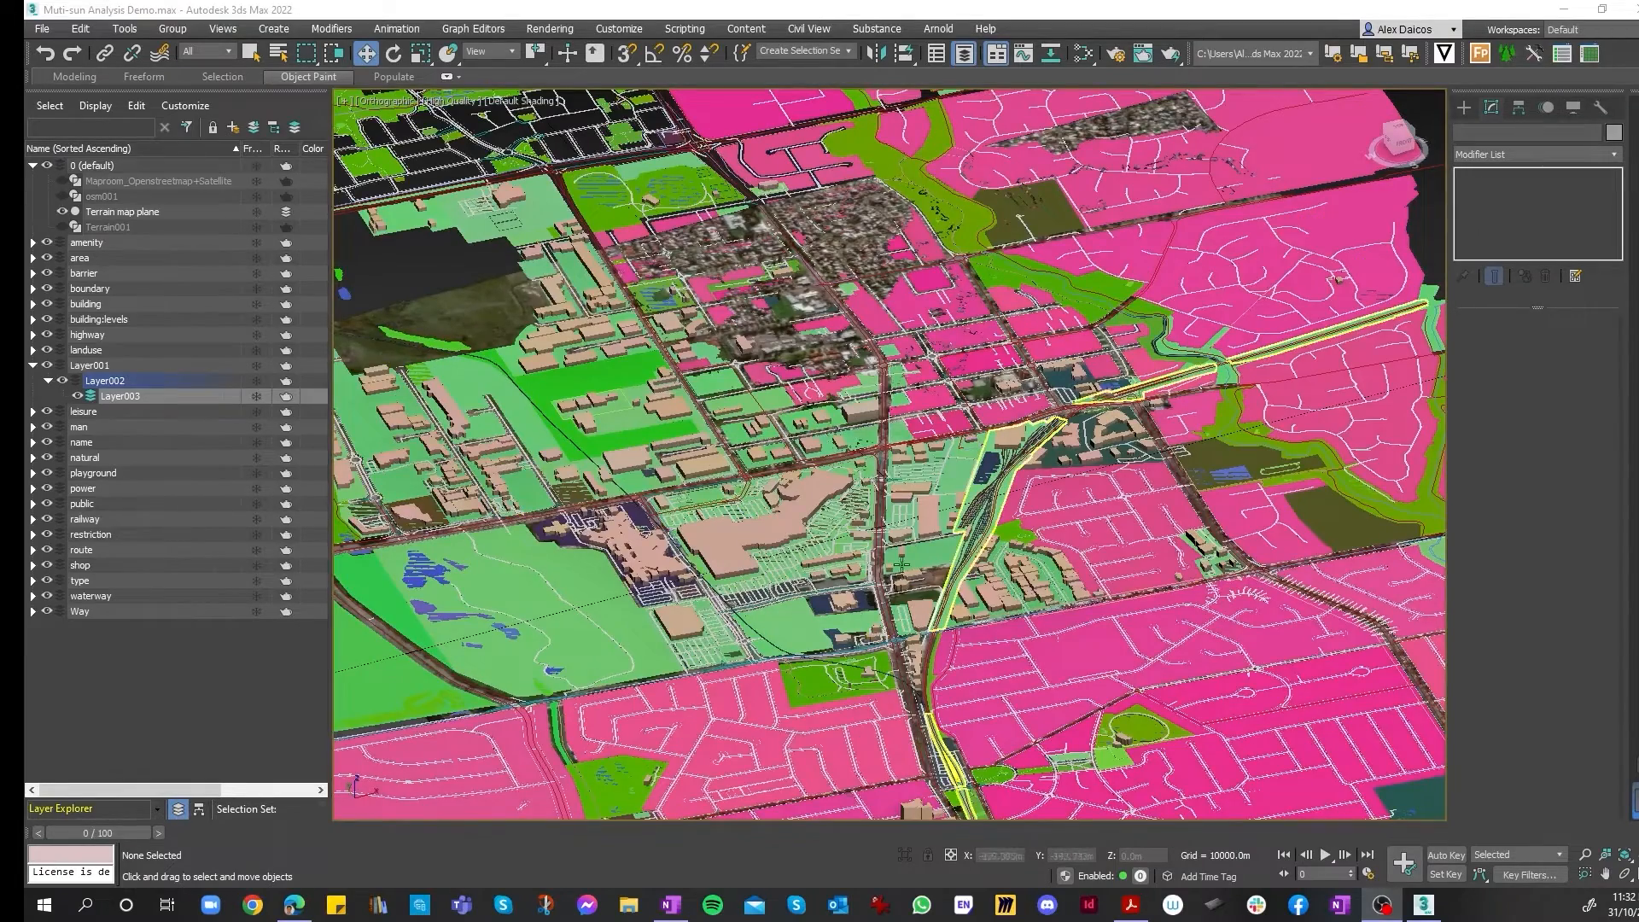
scroll(981, 608, down, 2)
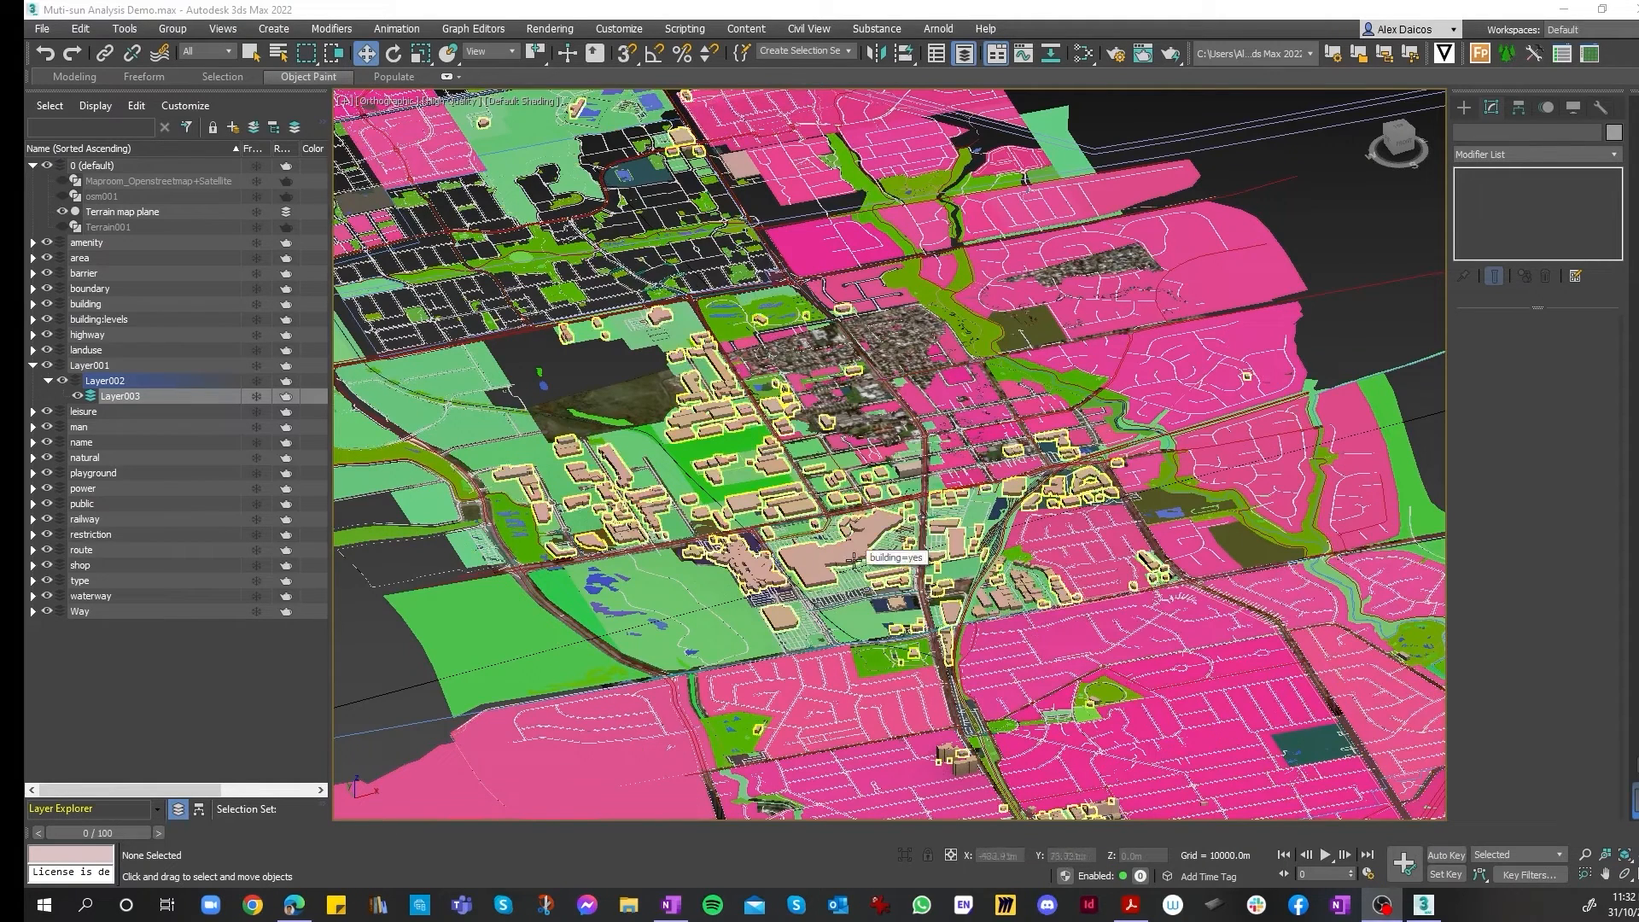
- Delete the nested layers Layer003 and Layer002 from under Layer001
click(147, 723)
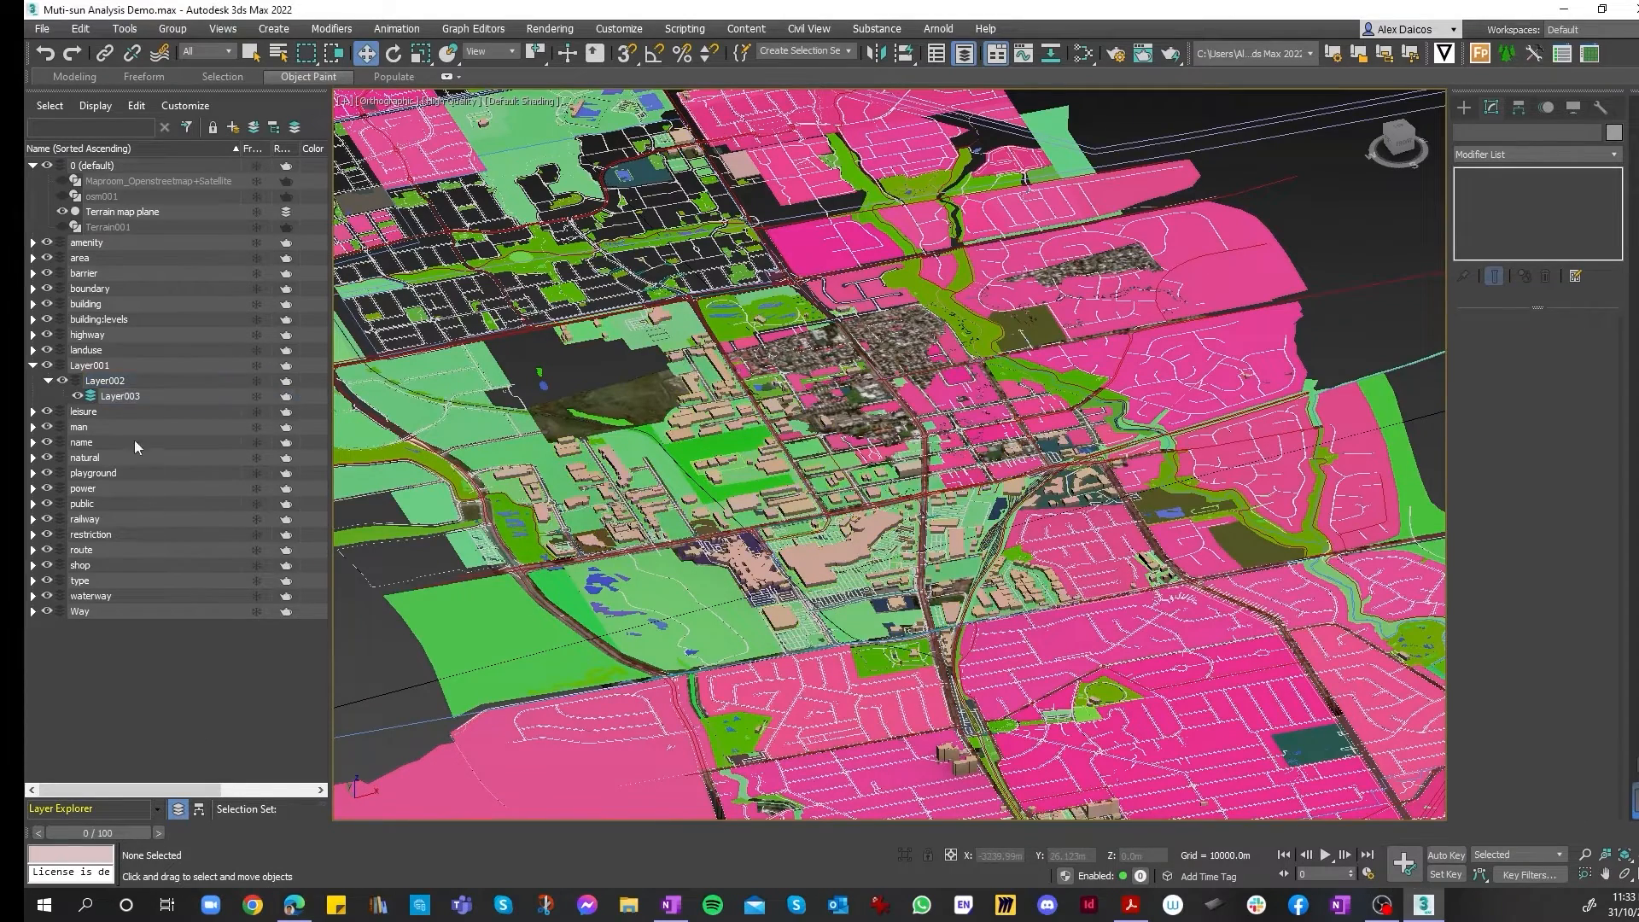
click(115, 385)
right_click(114, 395)
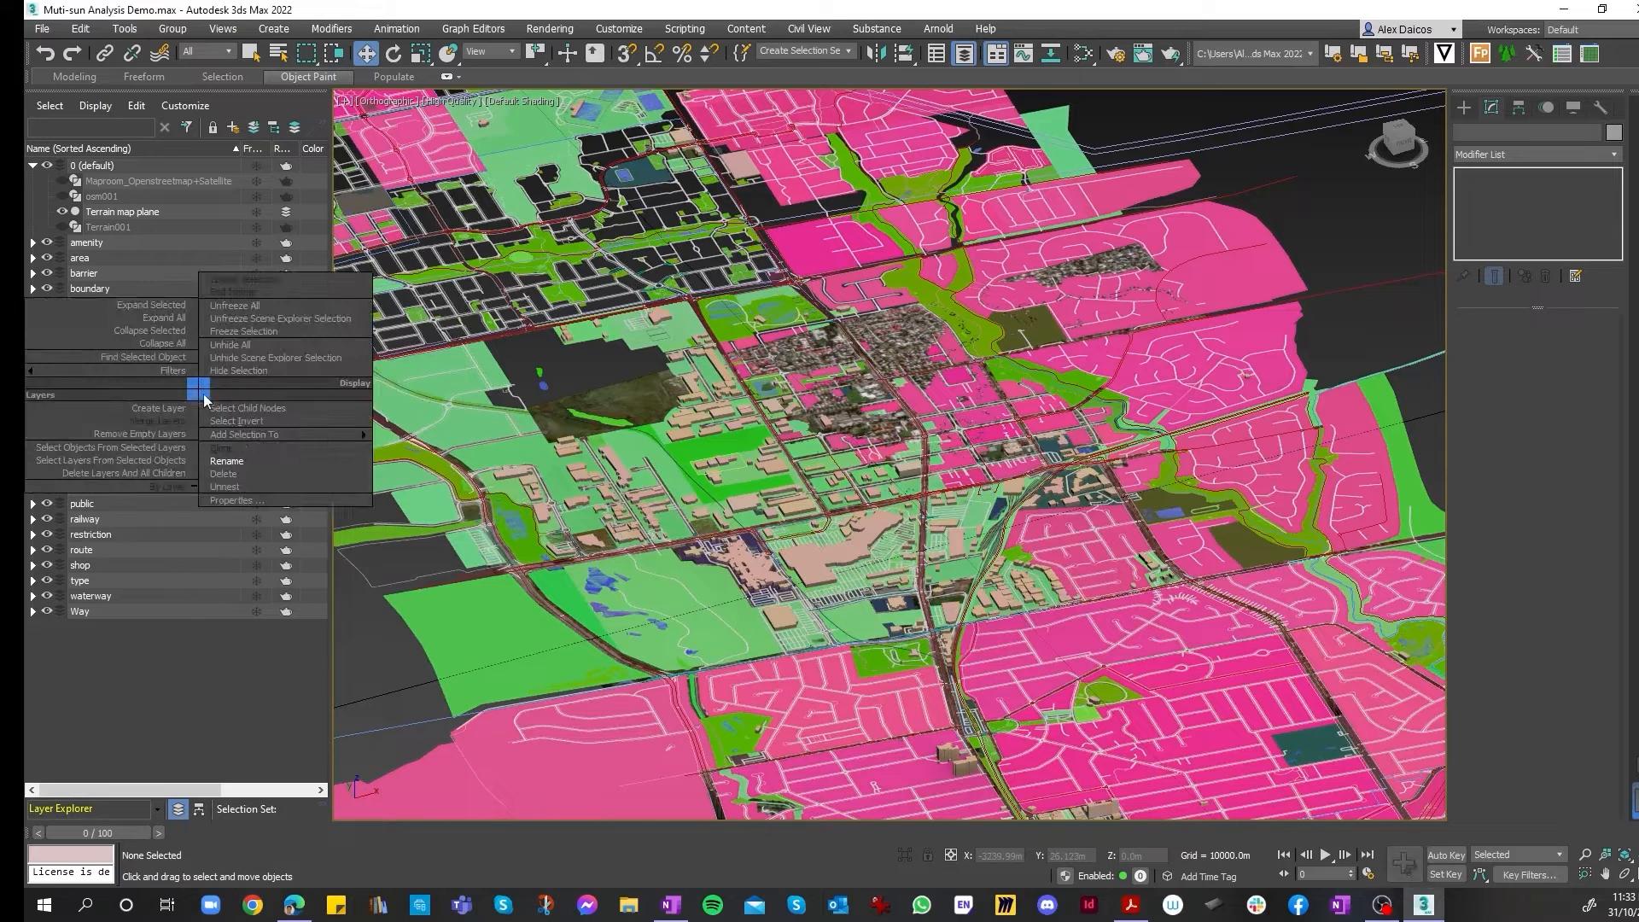
click(266, 470)
right_click(204, 386)
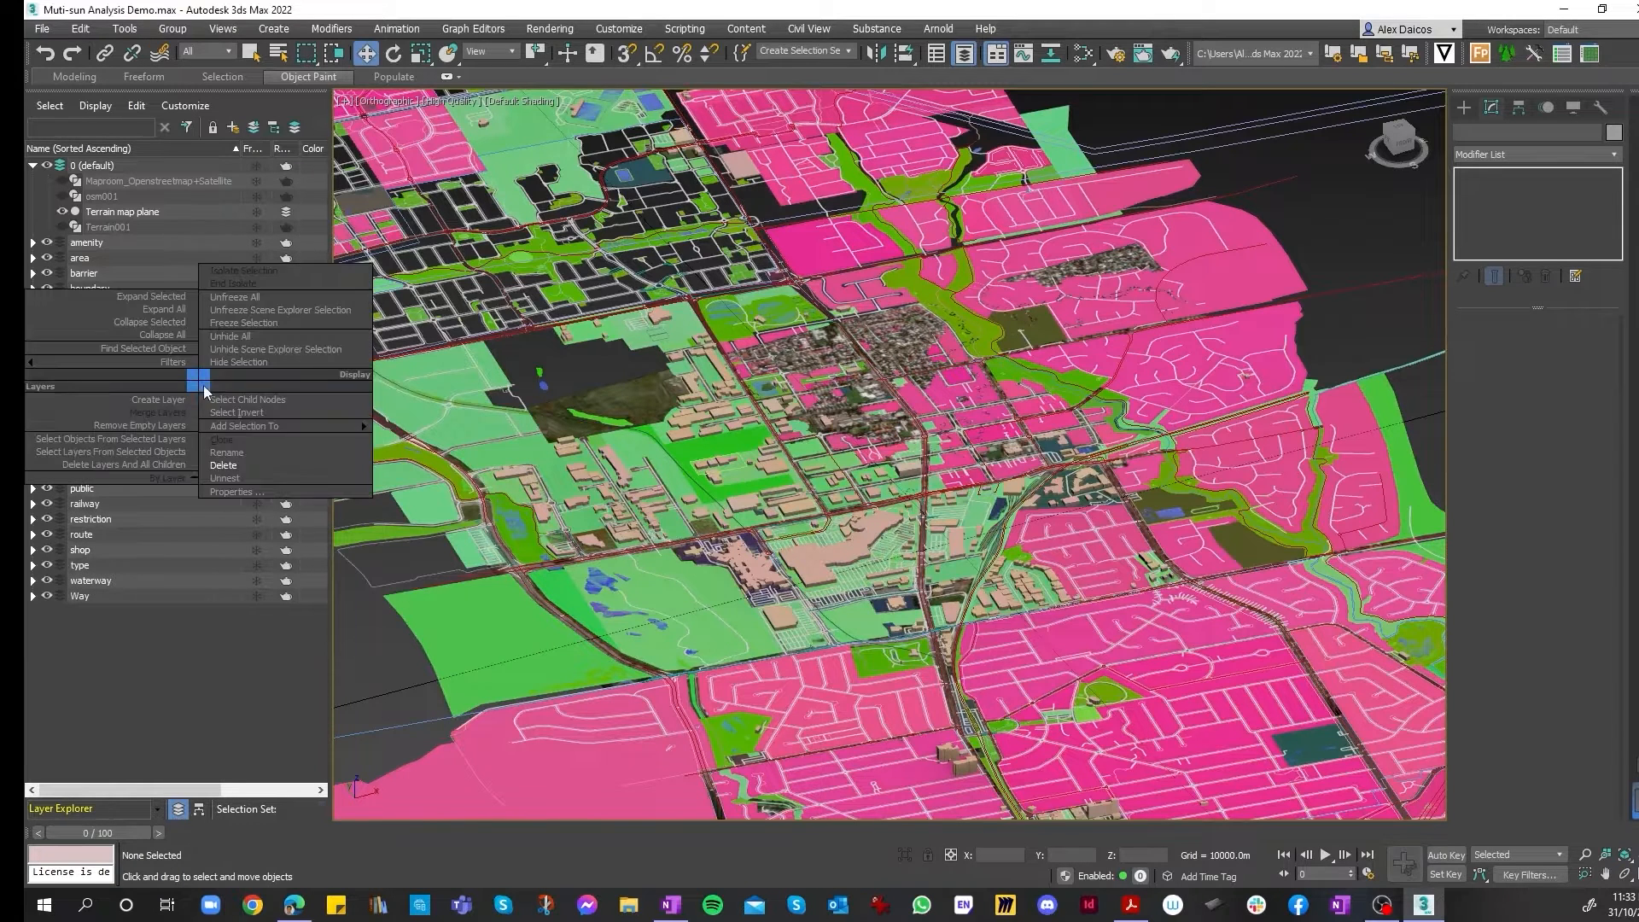
click(279, 466)
- Rename the remaining empty layer Layer001 as 9AM
click(107, 367)
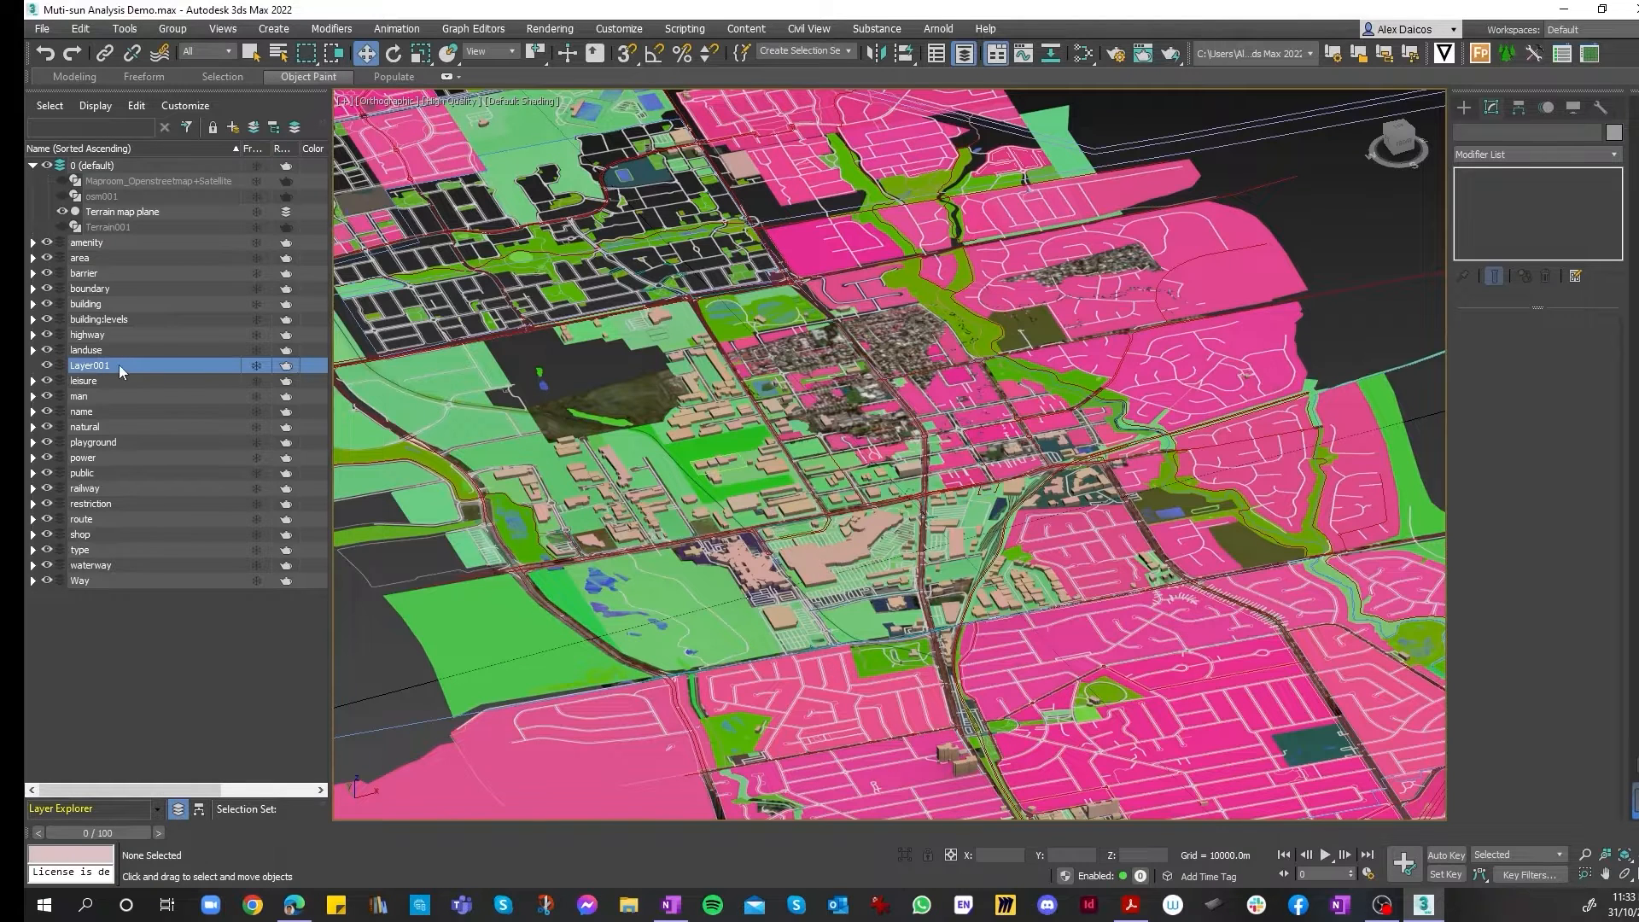
right_click(120, 365)
click(256, 434)
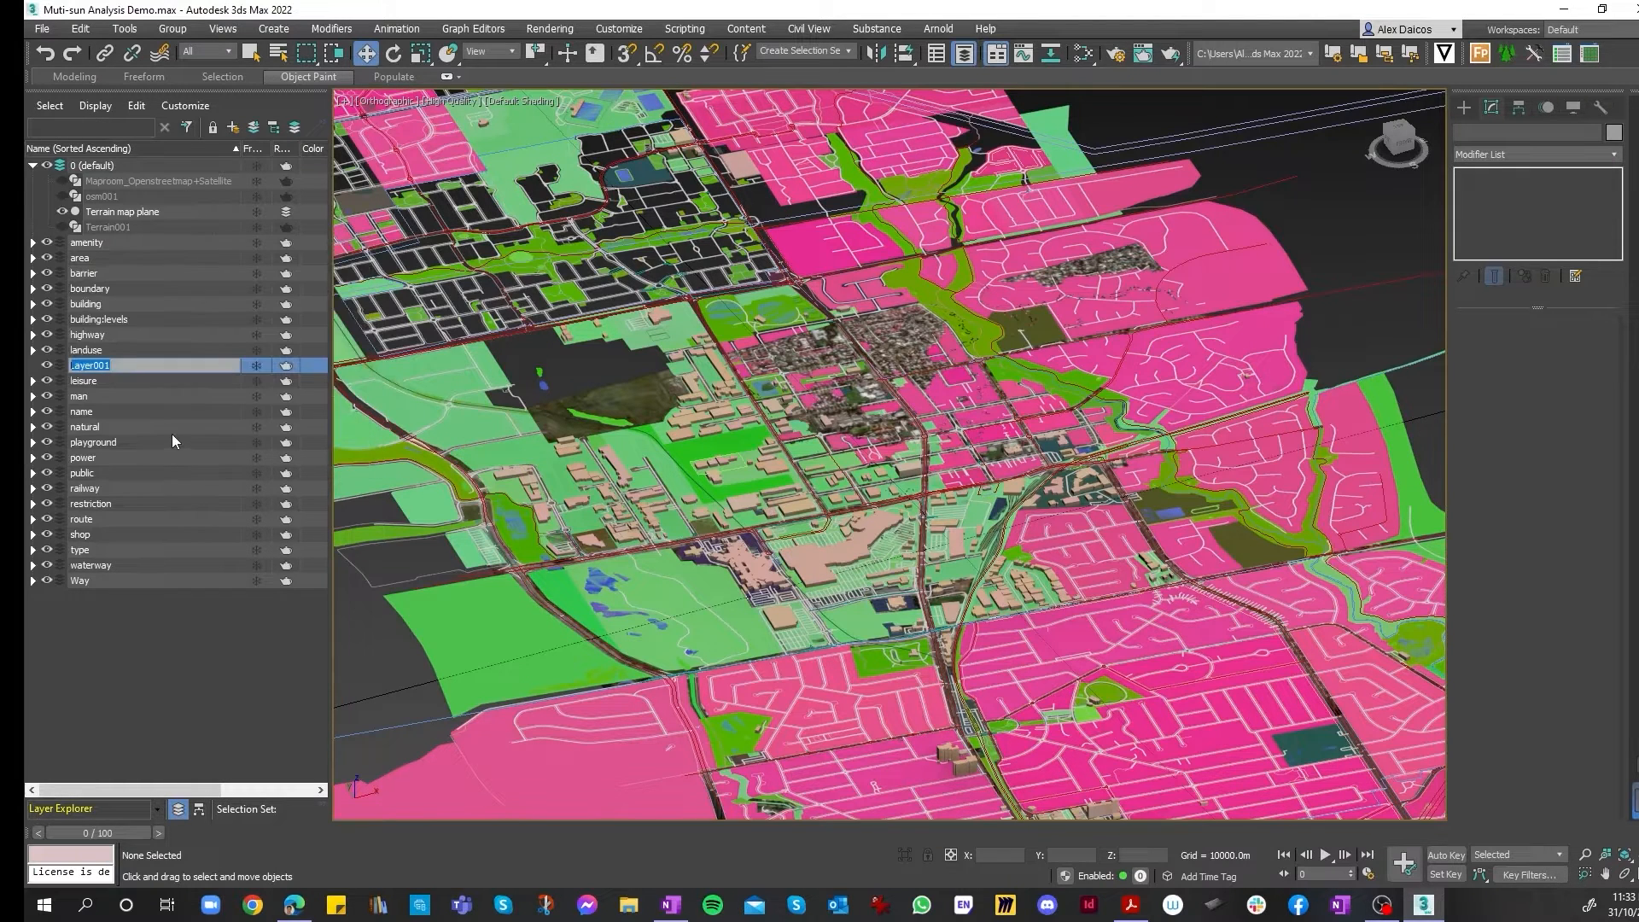
key(BackSpace)
key(Return)
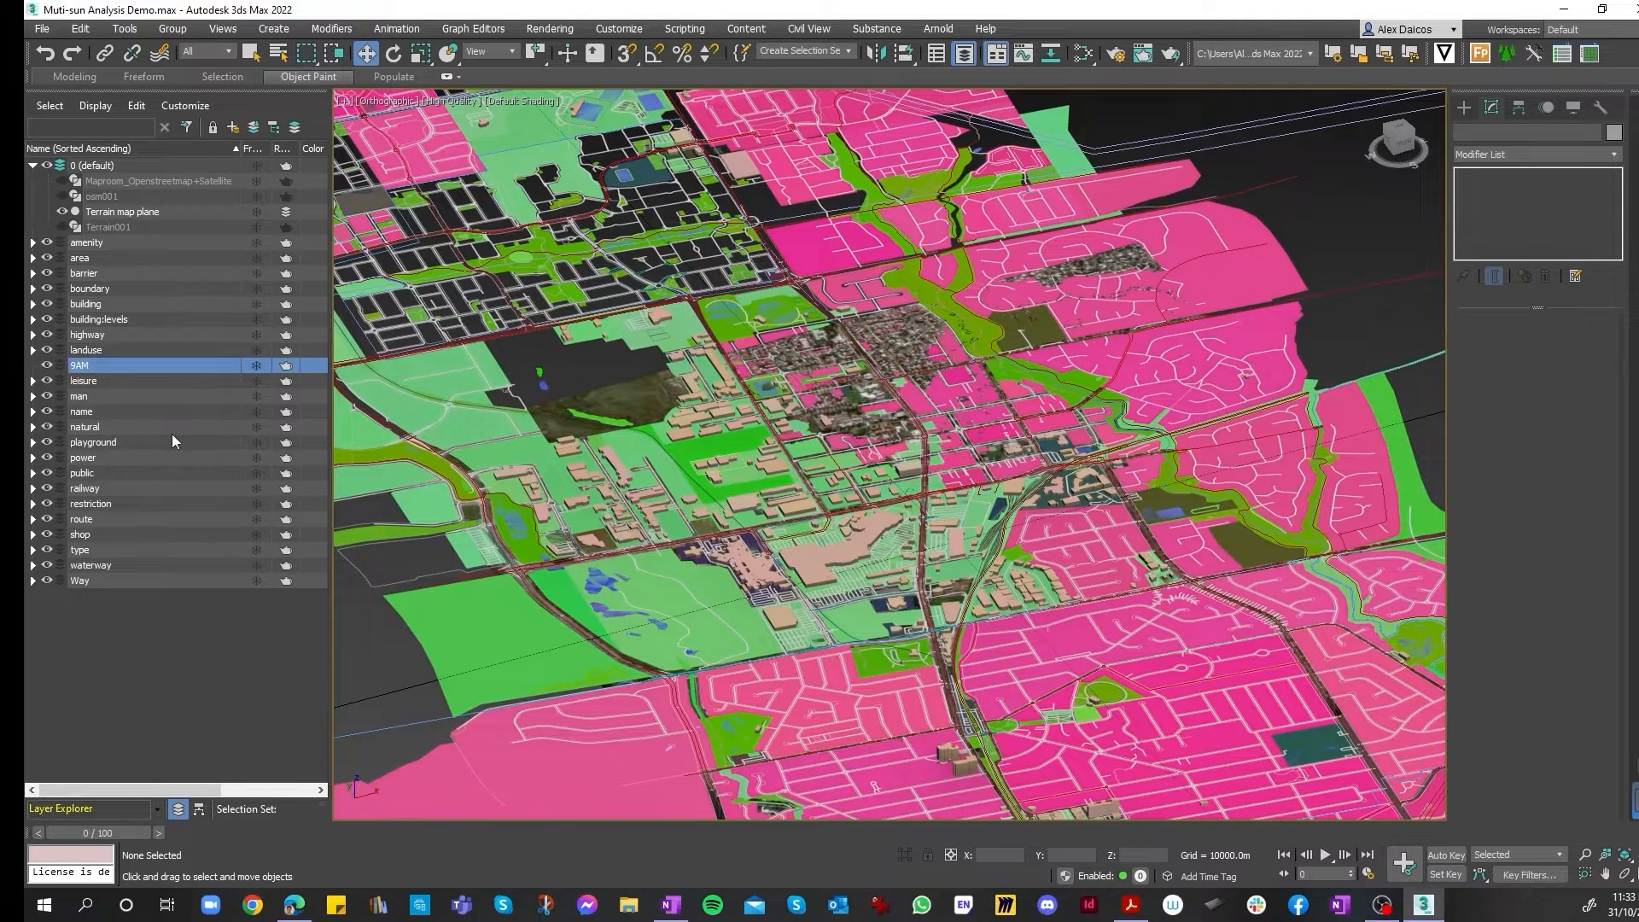
- Create a layer named 12 PM and nest both it and the 9AM layer under 0 (default)
click(254, 126)
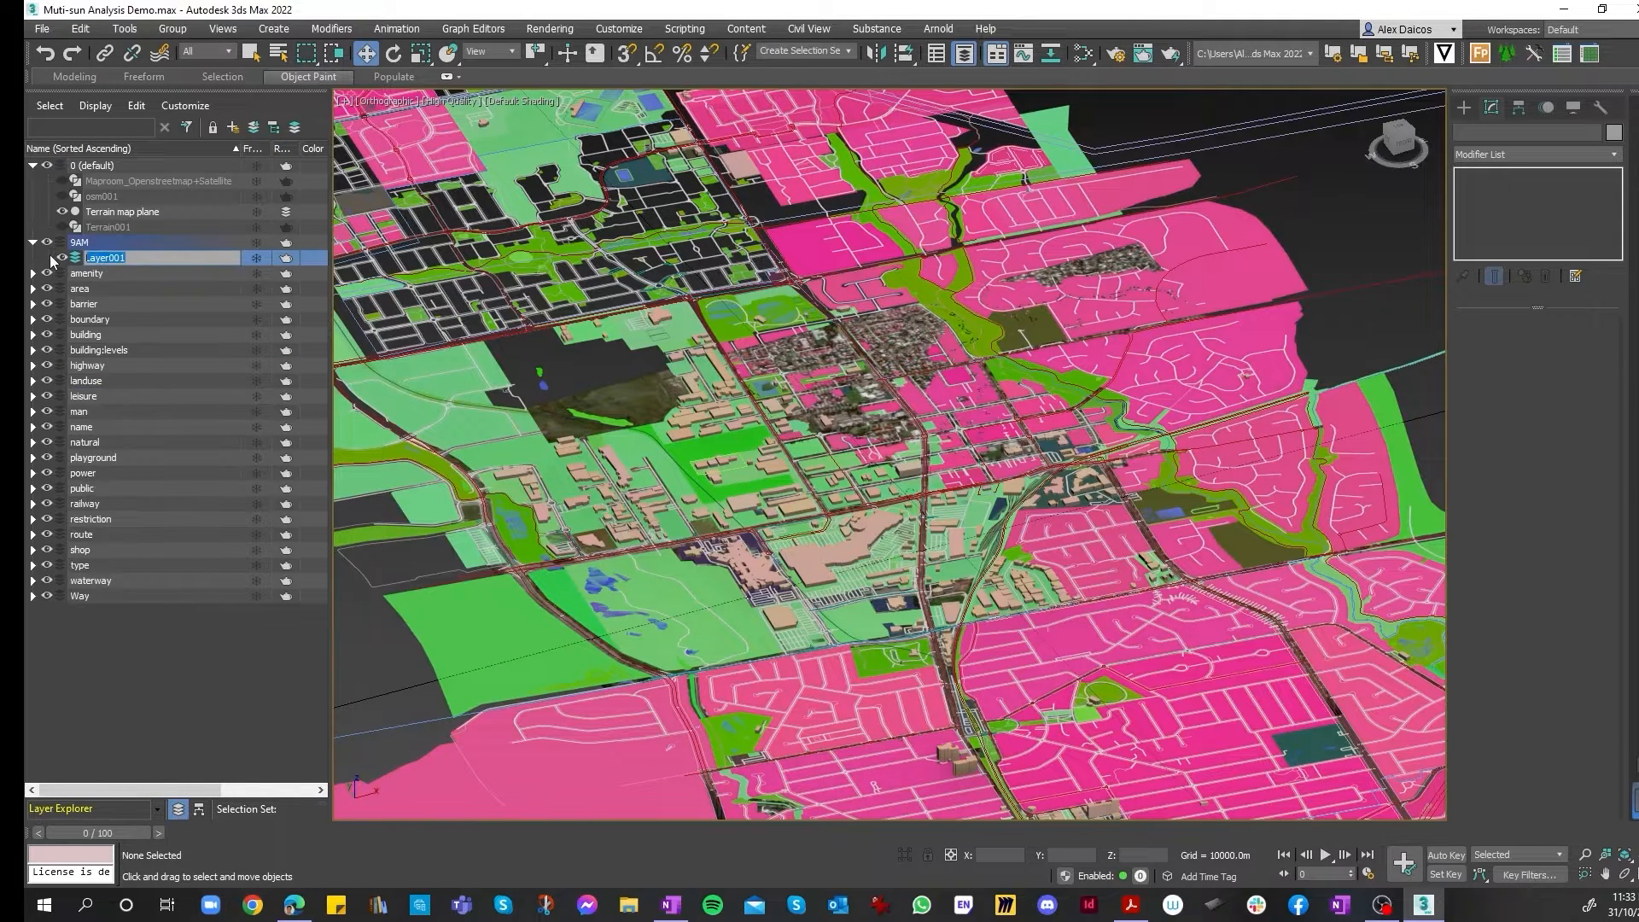
key(BackSpace)
key(Return)
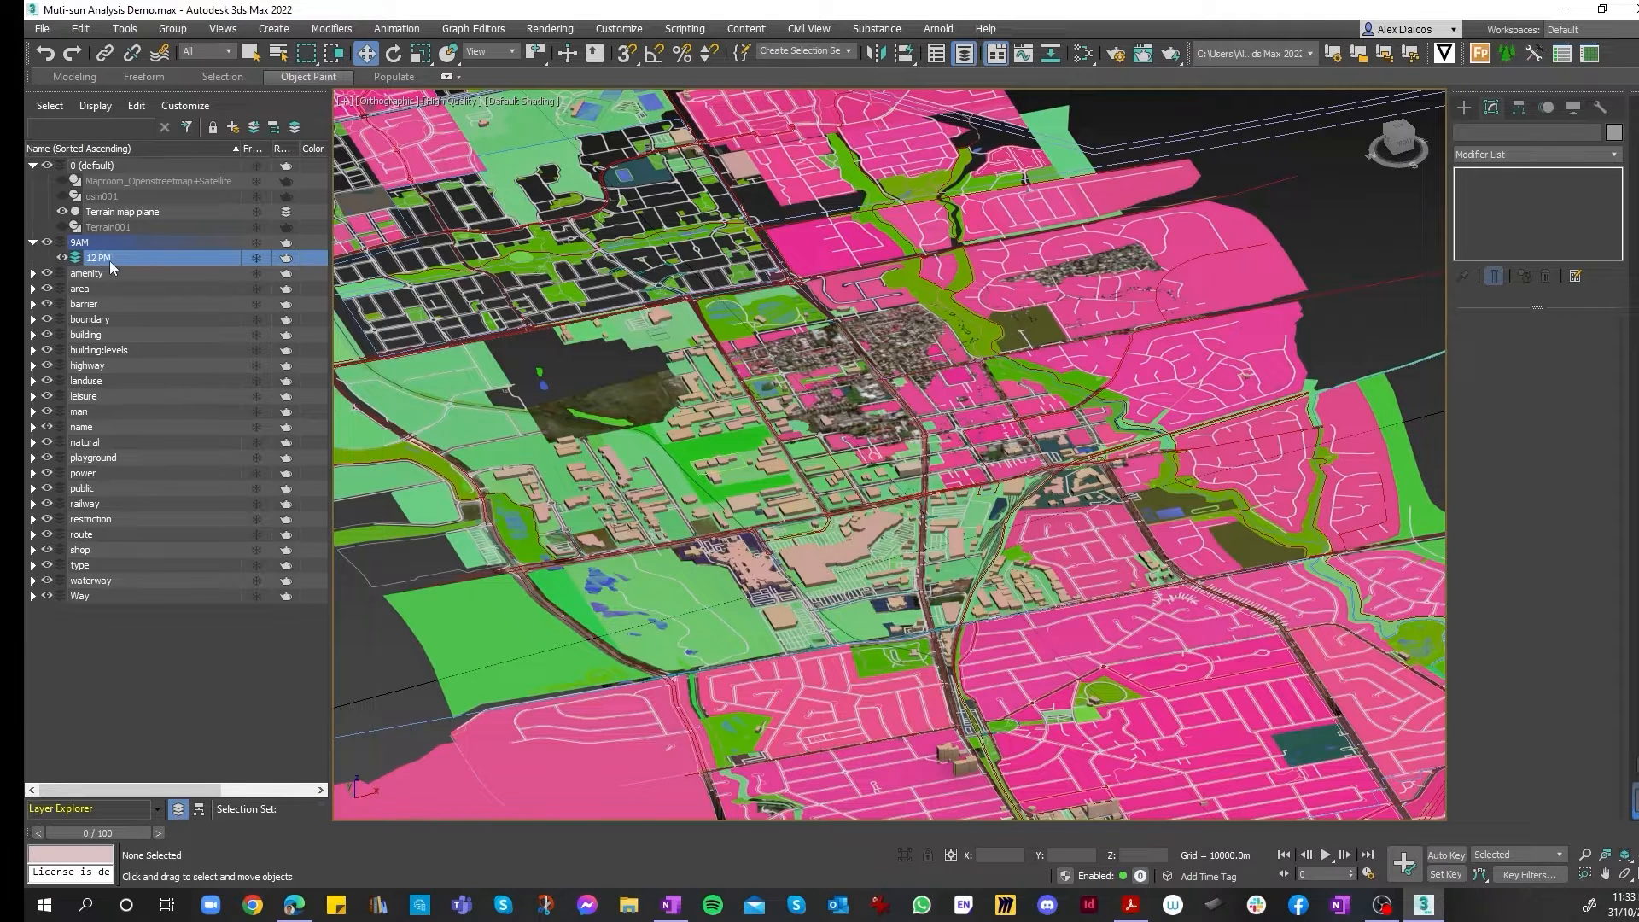
drag(112, 260, 97, 172)
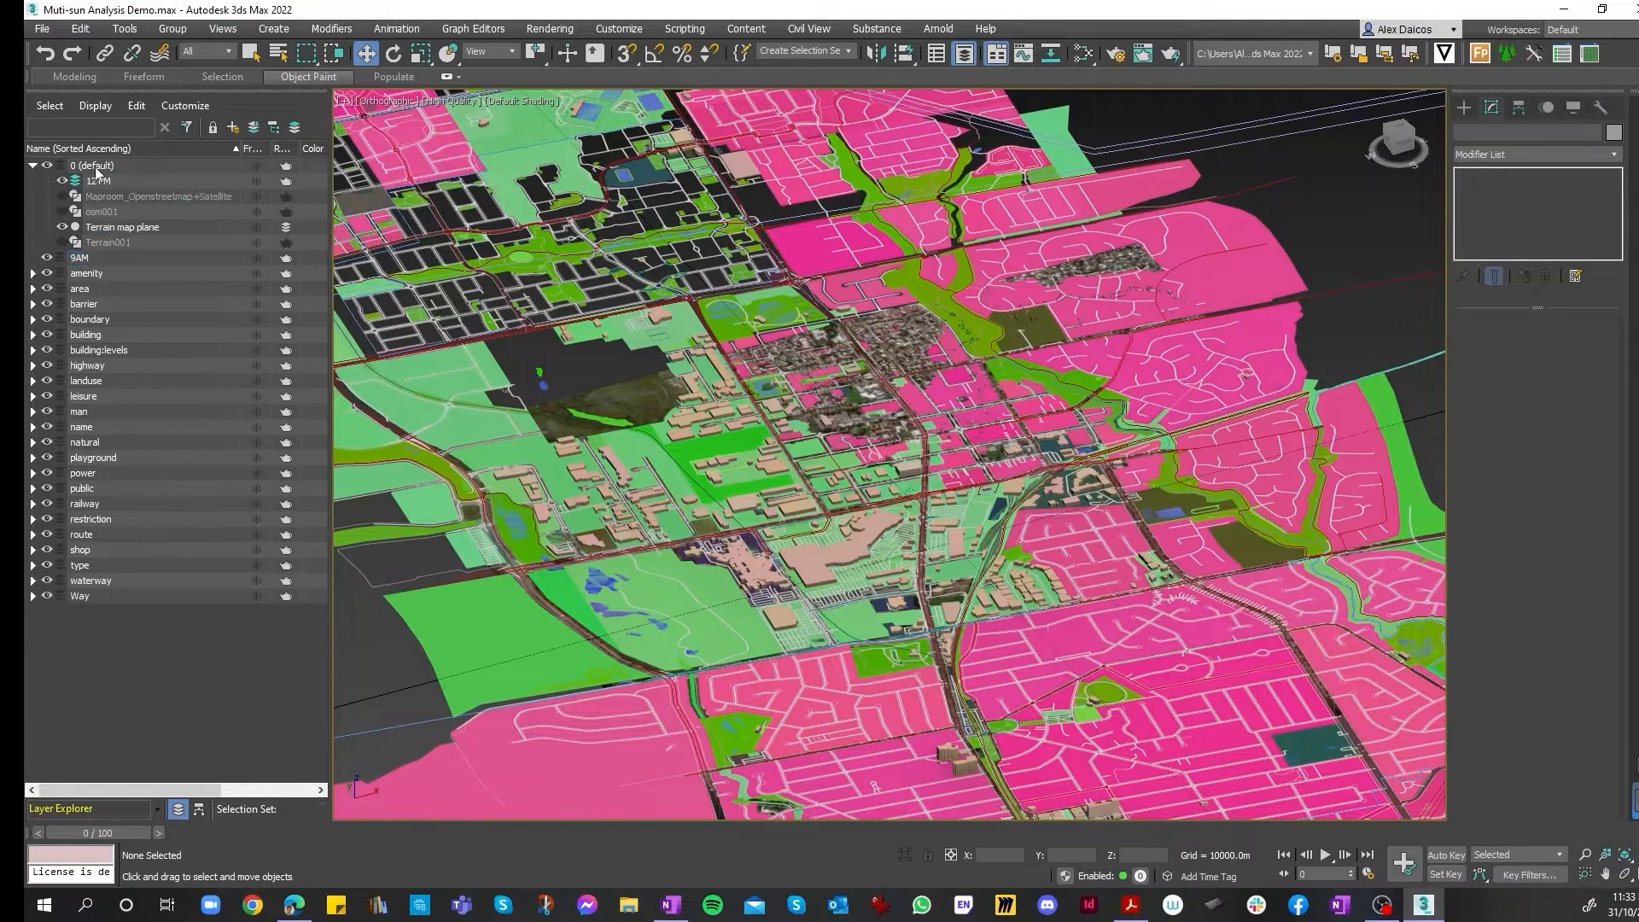
drag(87, 257, 97, 168)
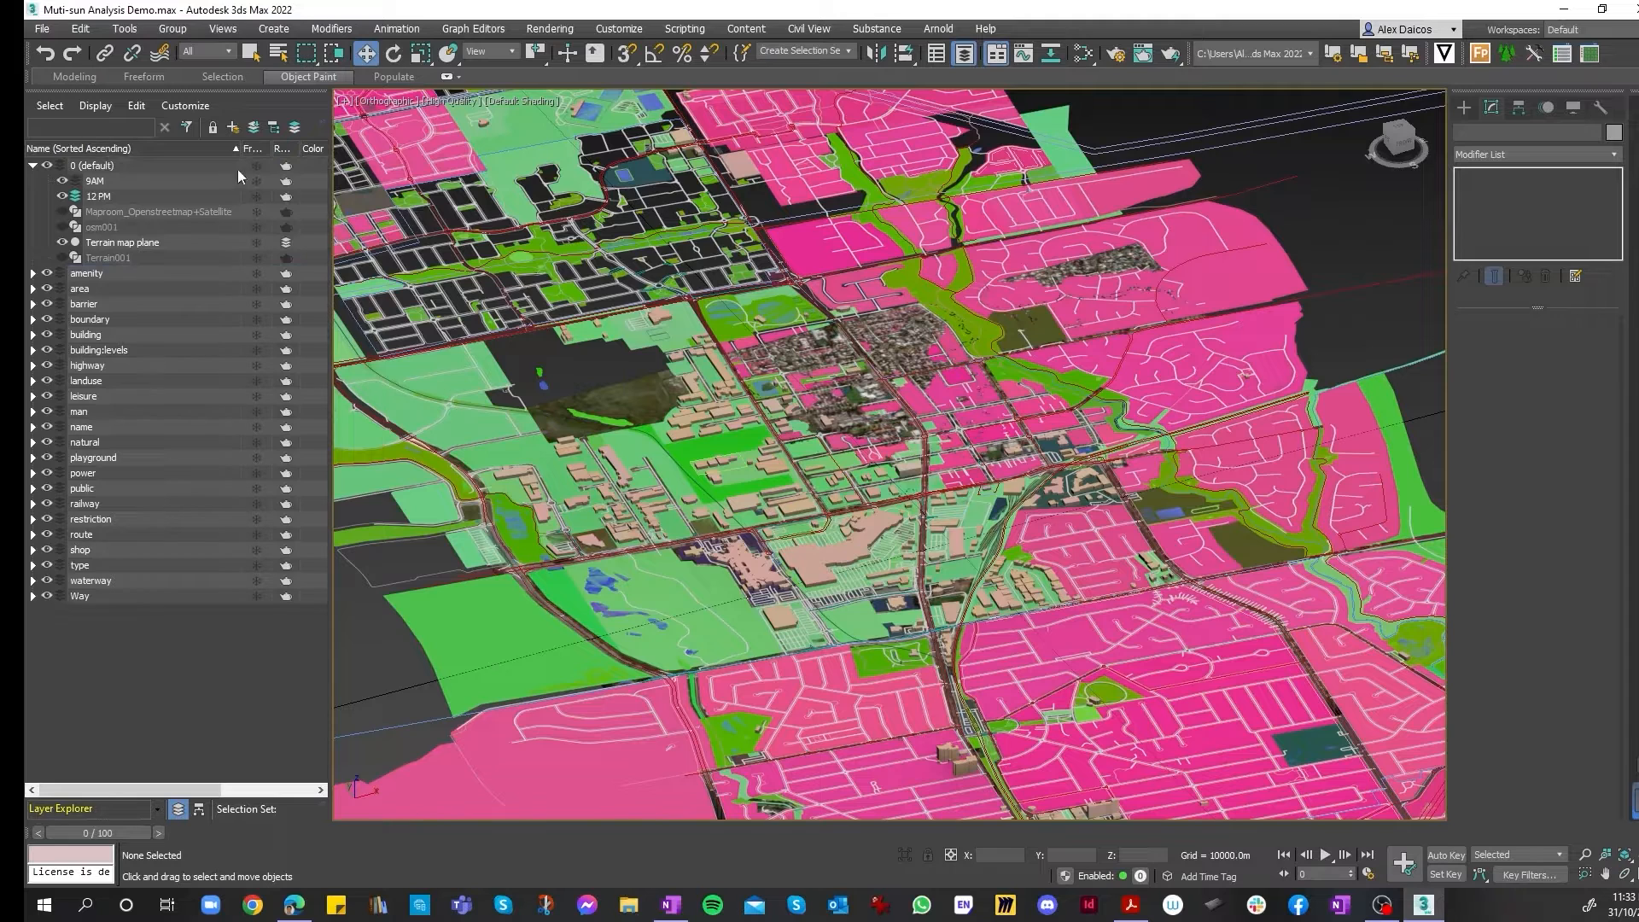
- Create a layer named 2PM and nest it under the 0 (default) layer
click(233, 128)
right_click(199, 395)
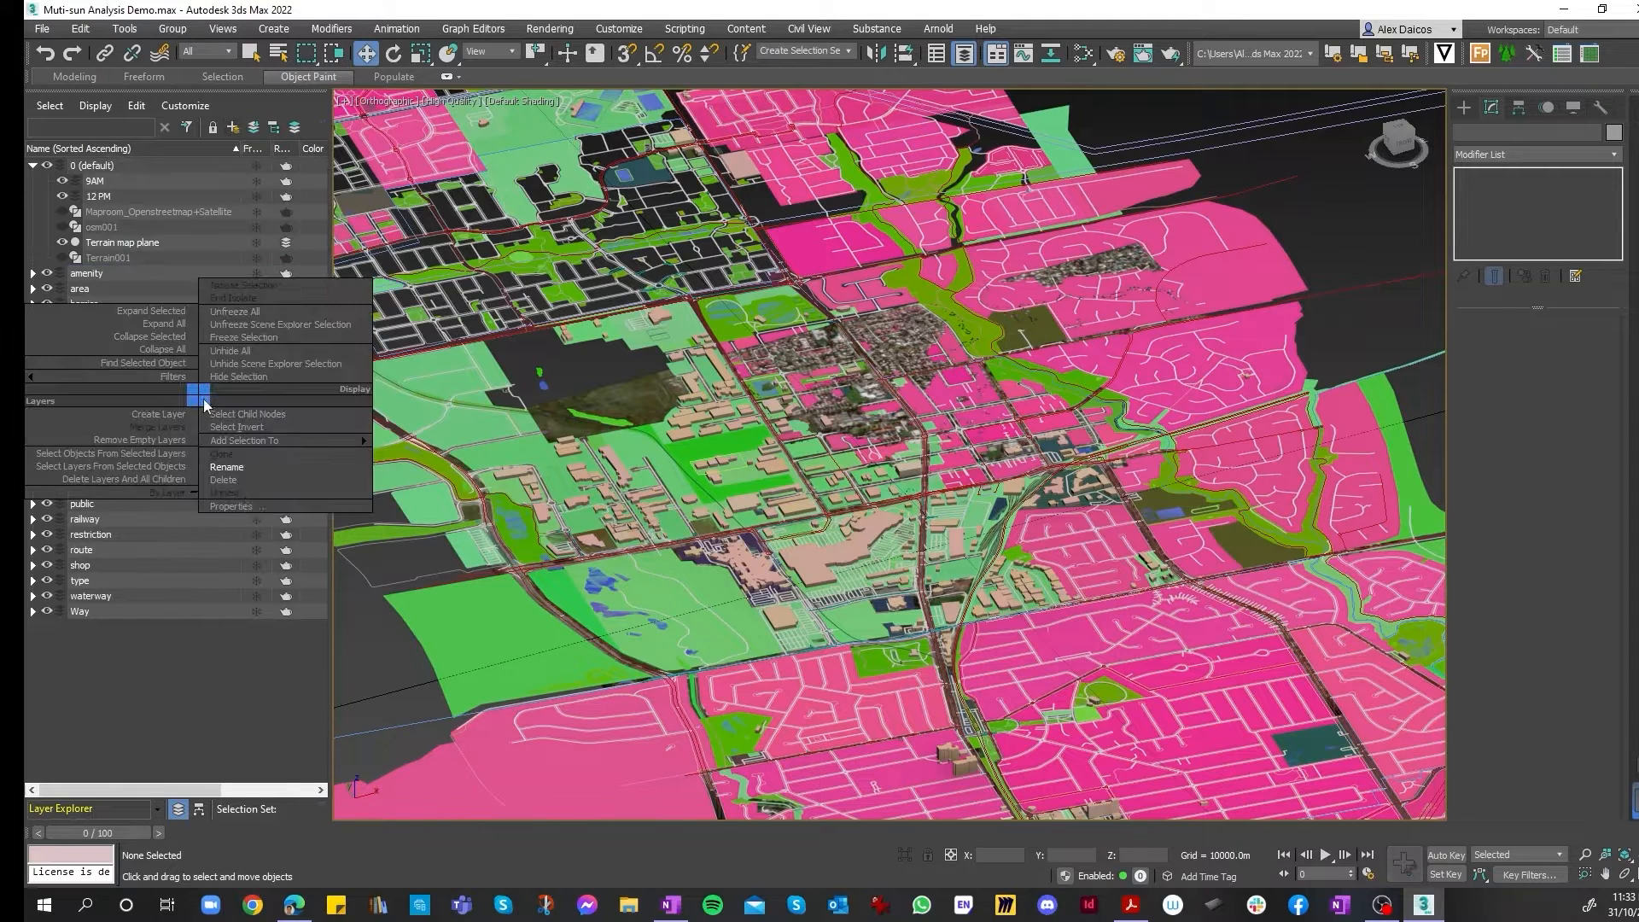
click(249, 467)
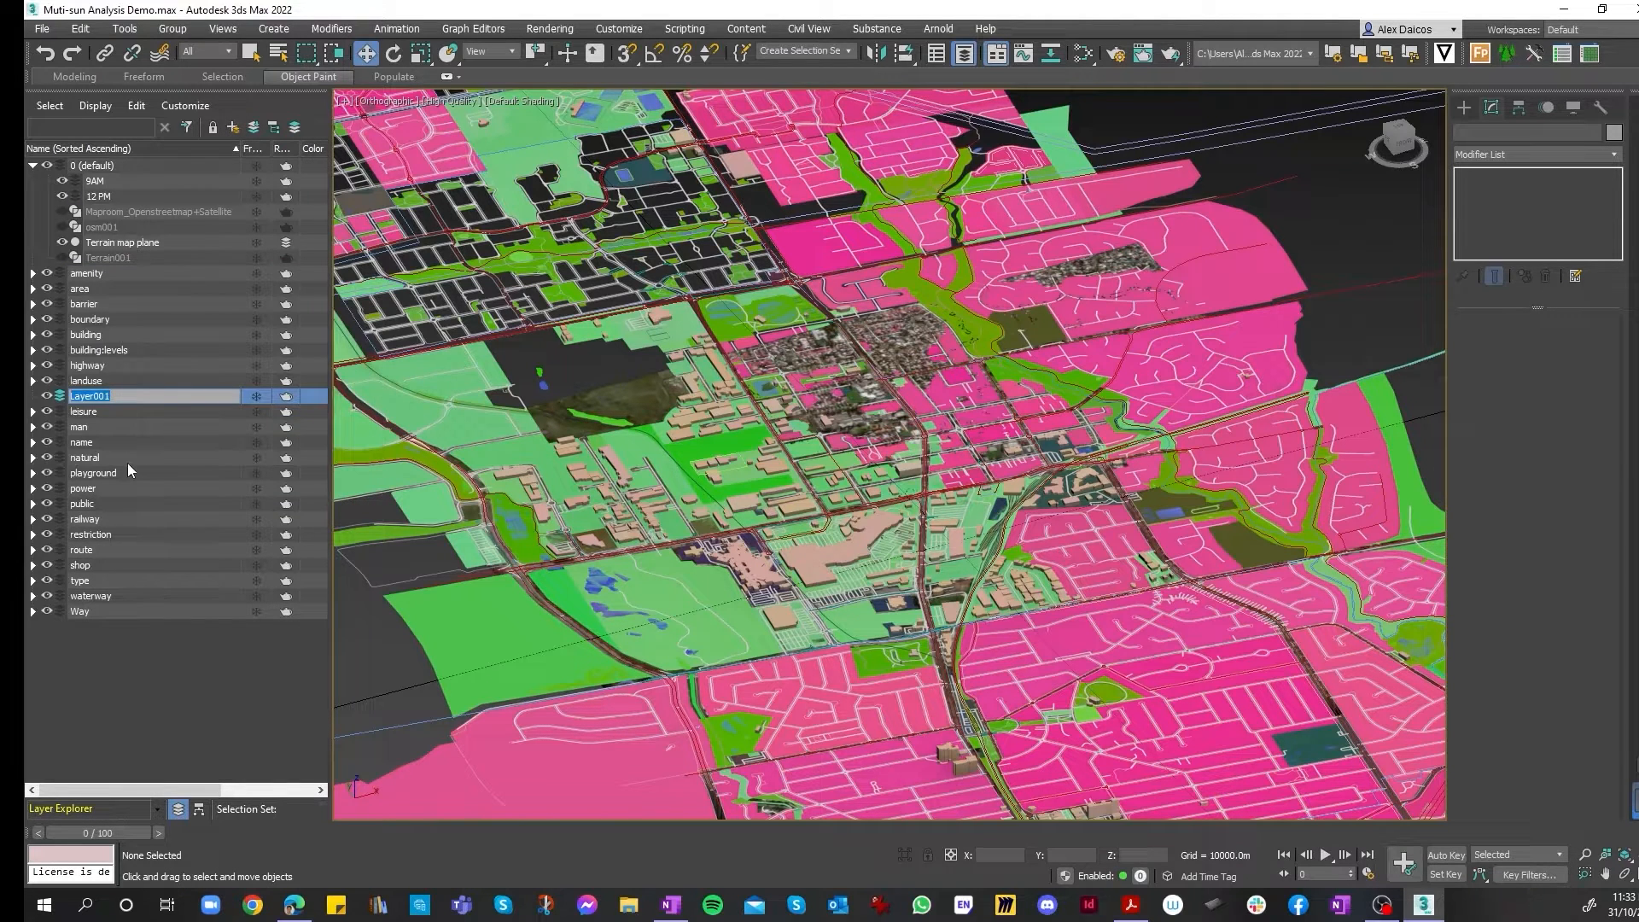
text(2PM)
key(Return)
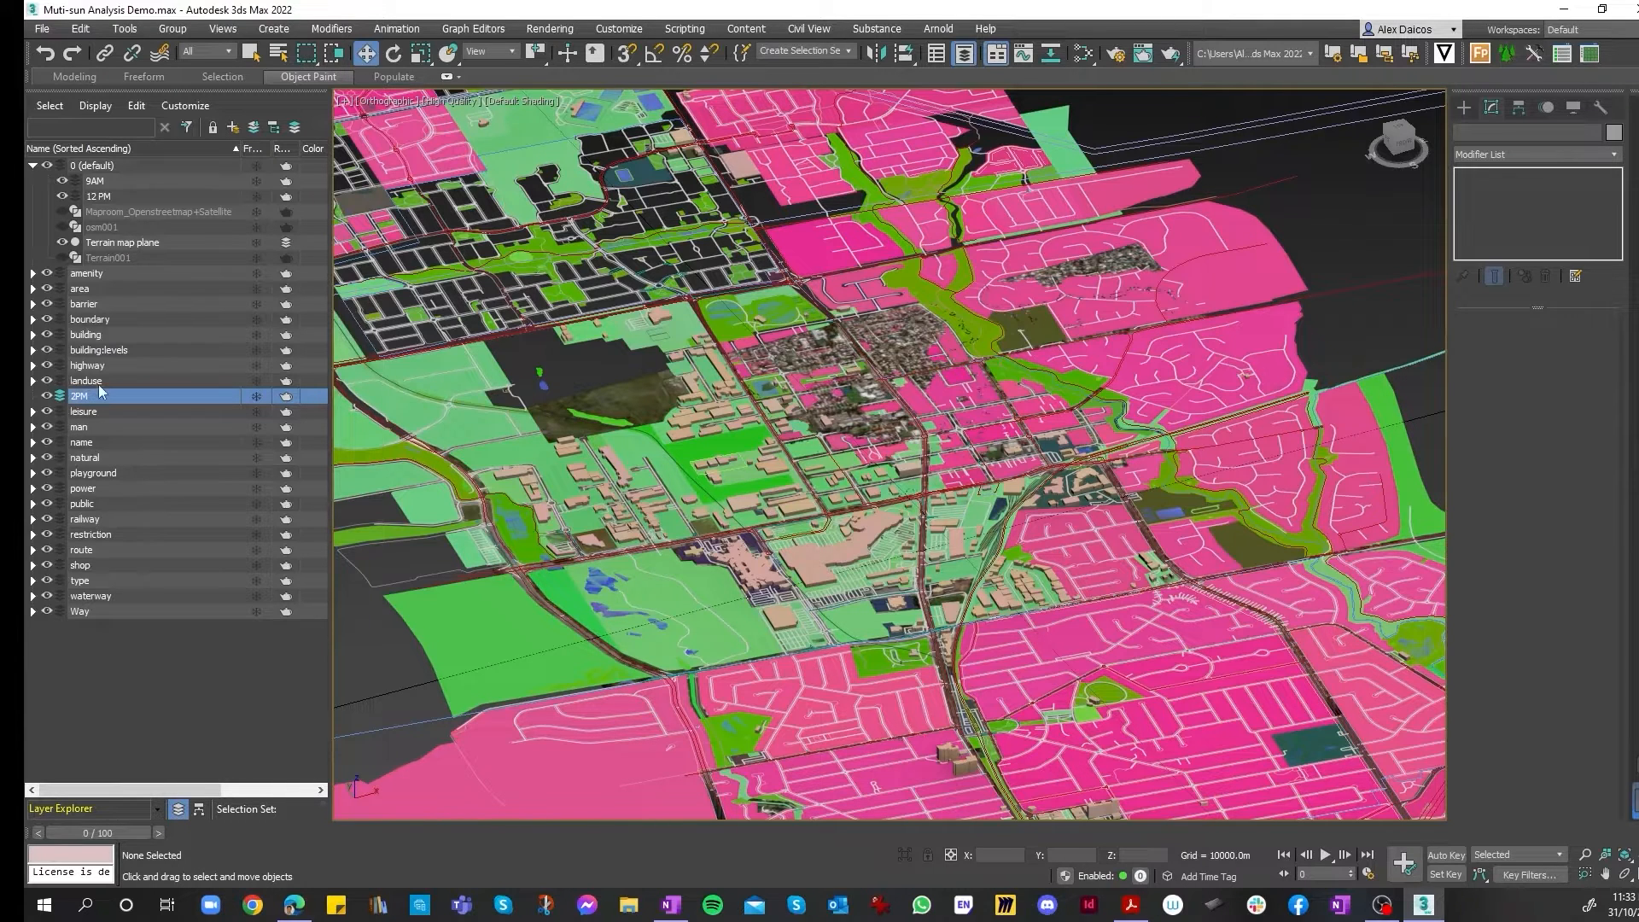
drag(101, 396, 82, 168)
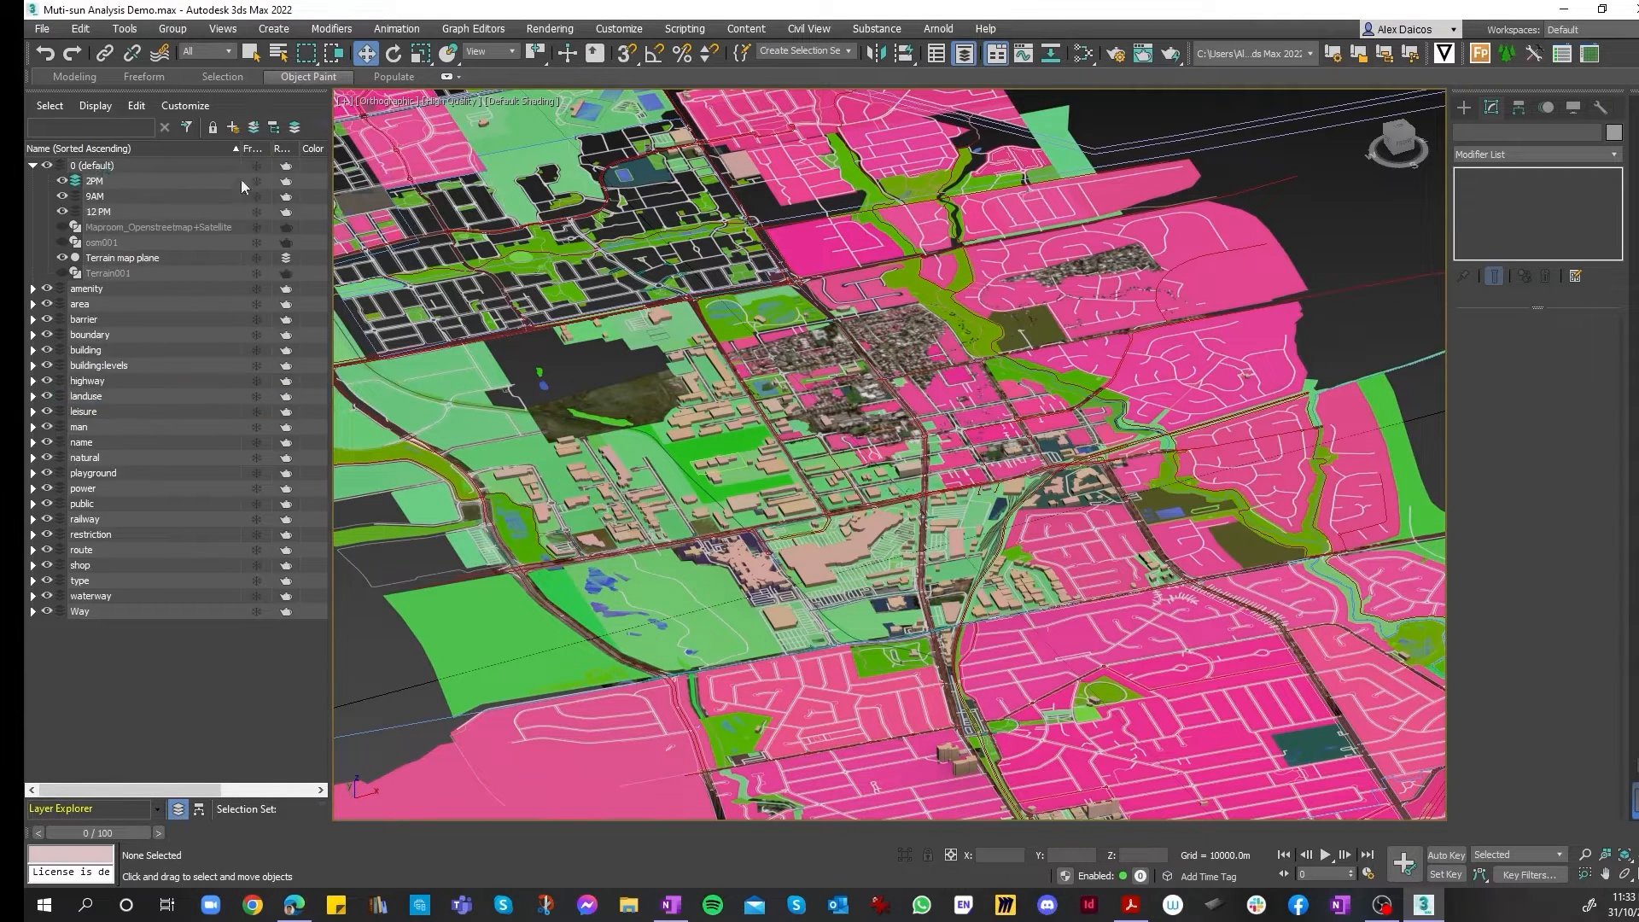
- Create a layer named 4PM and nest it under the 0 (default) layer
click(233, 128)
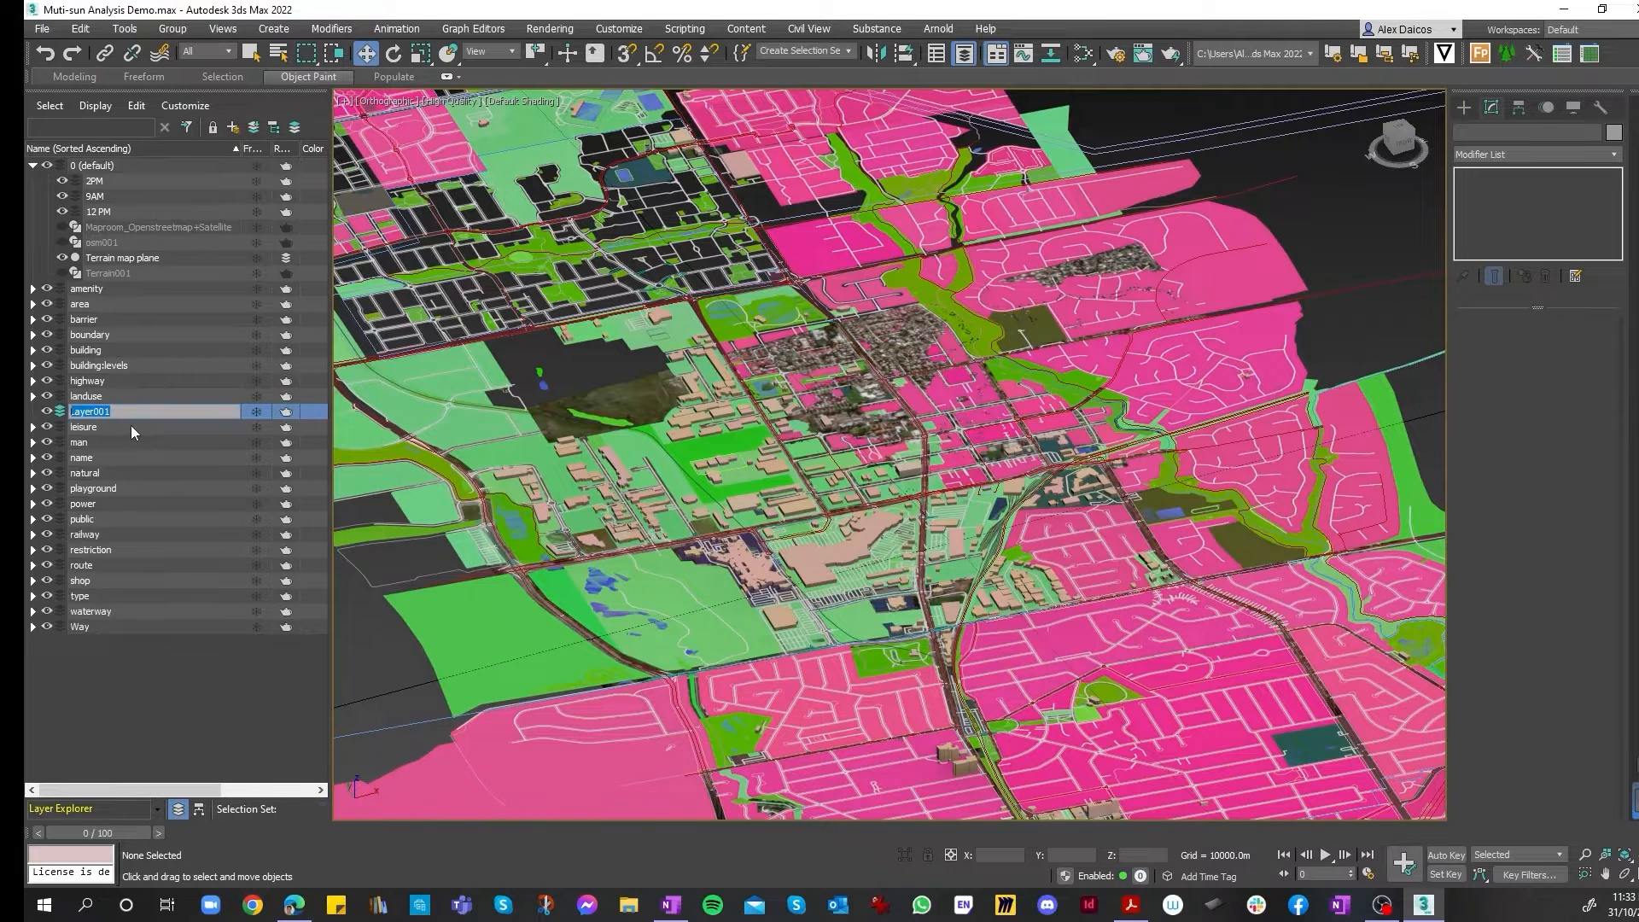
text(4PM)
key(Return)
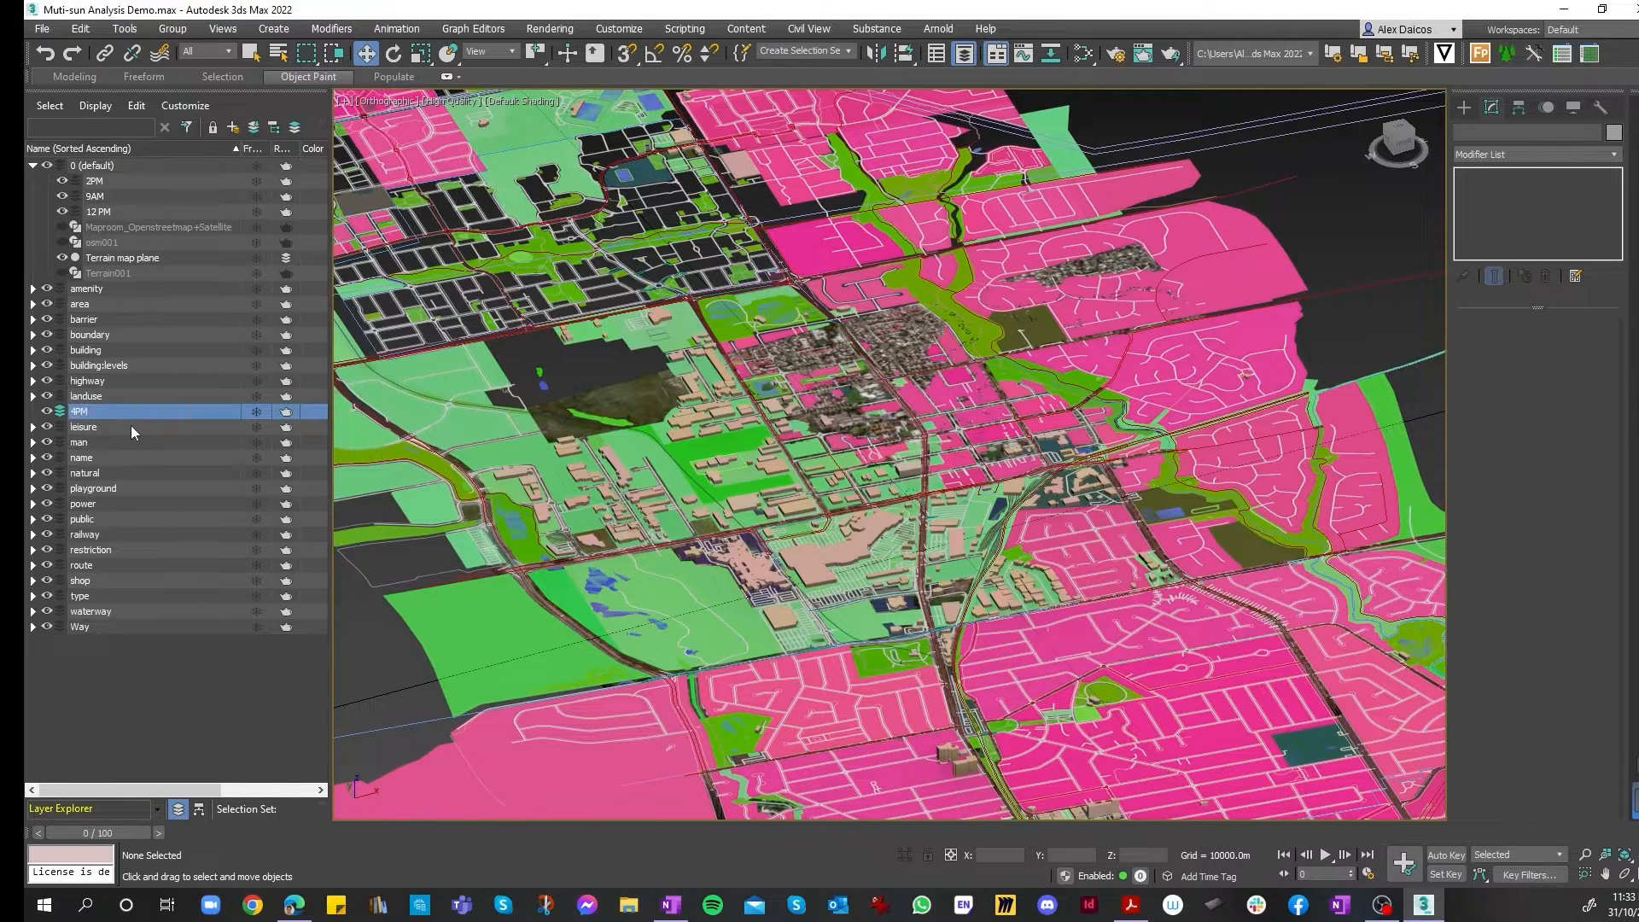
drag(75, 410, 89, 170)
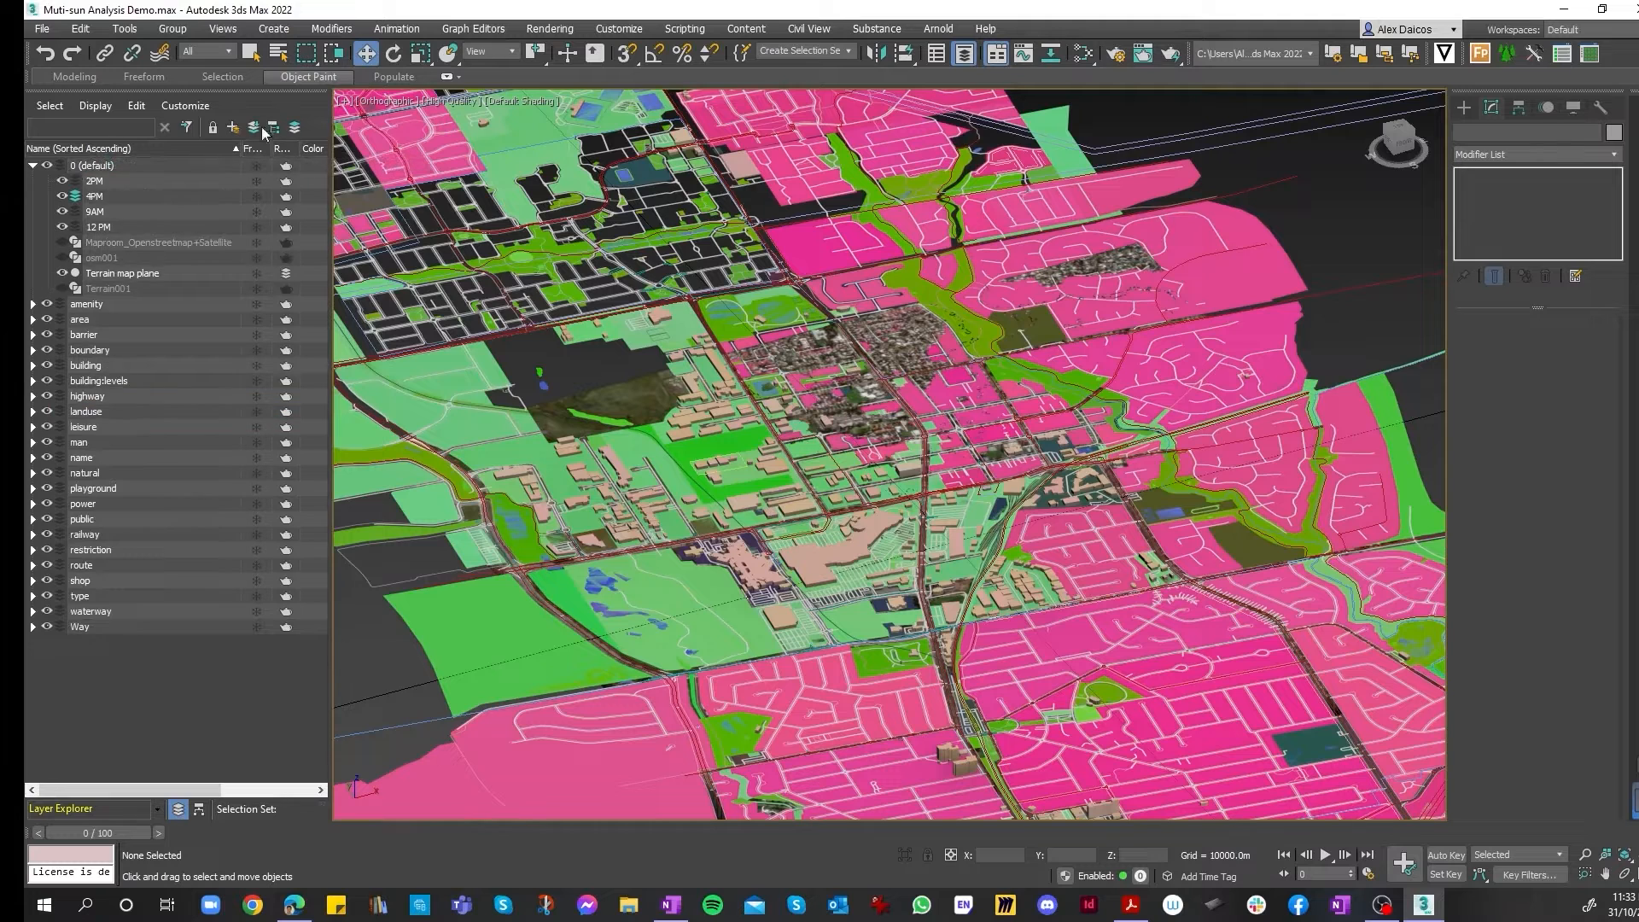
- Create a layer named 6PM and nest it under the 0 (default) layer
click(233, 128)
text(5)
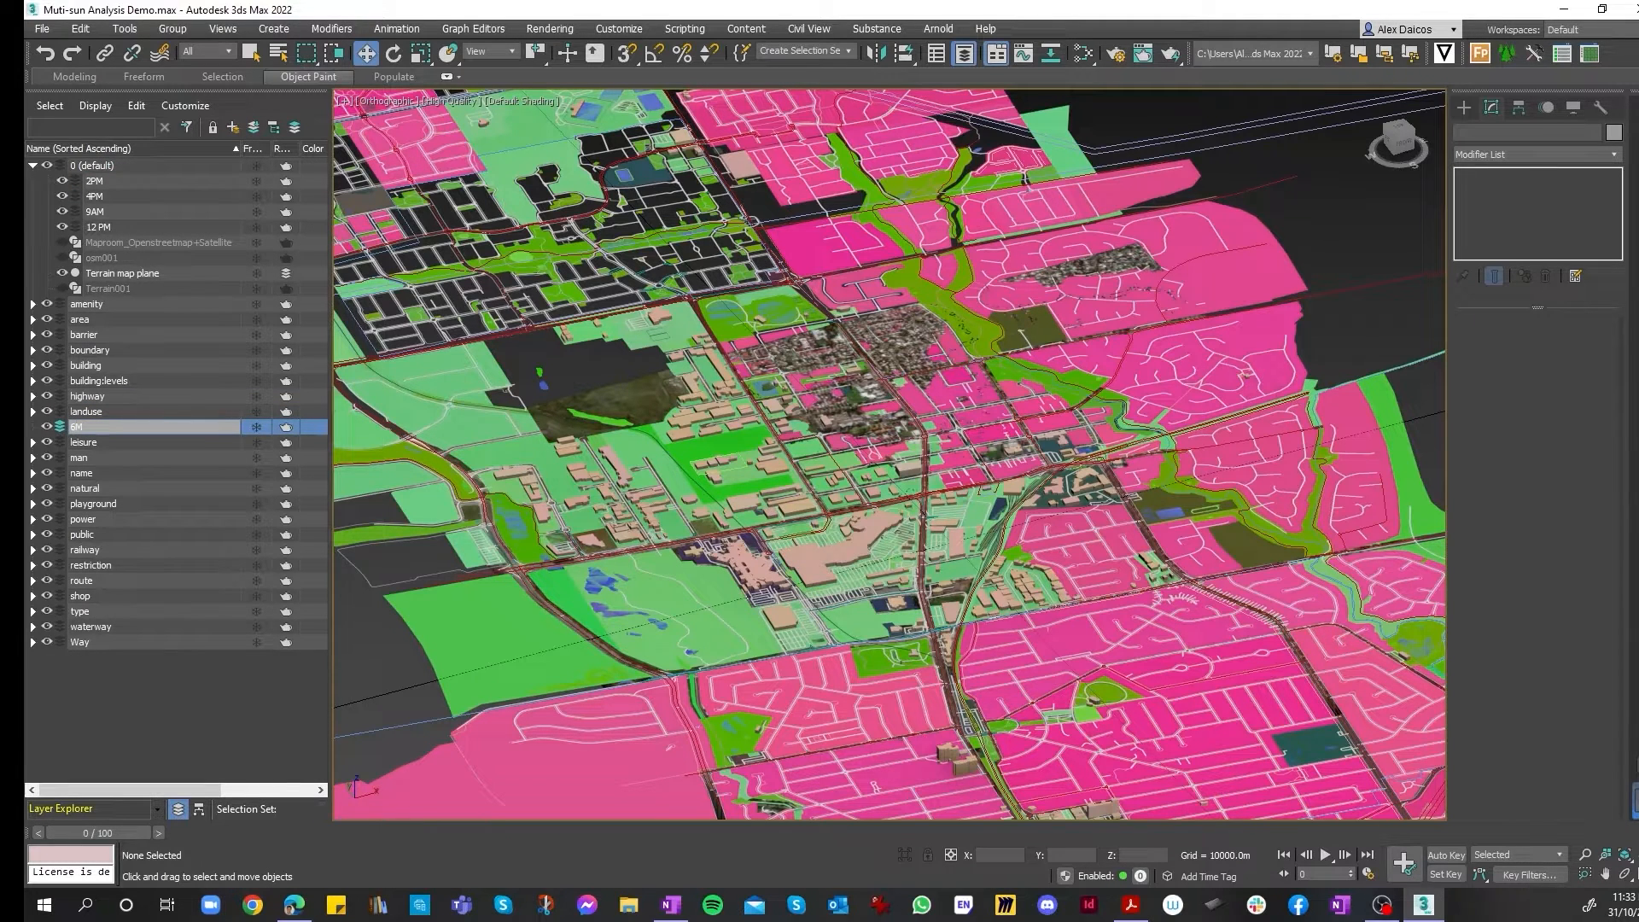
text(PM)
key(Return)
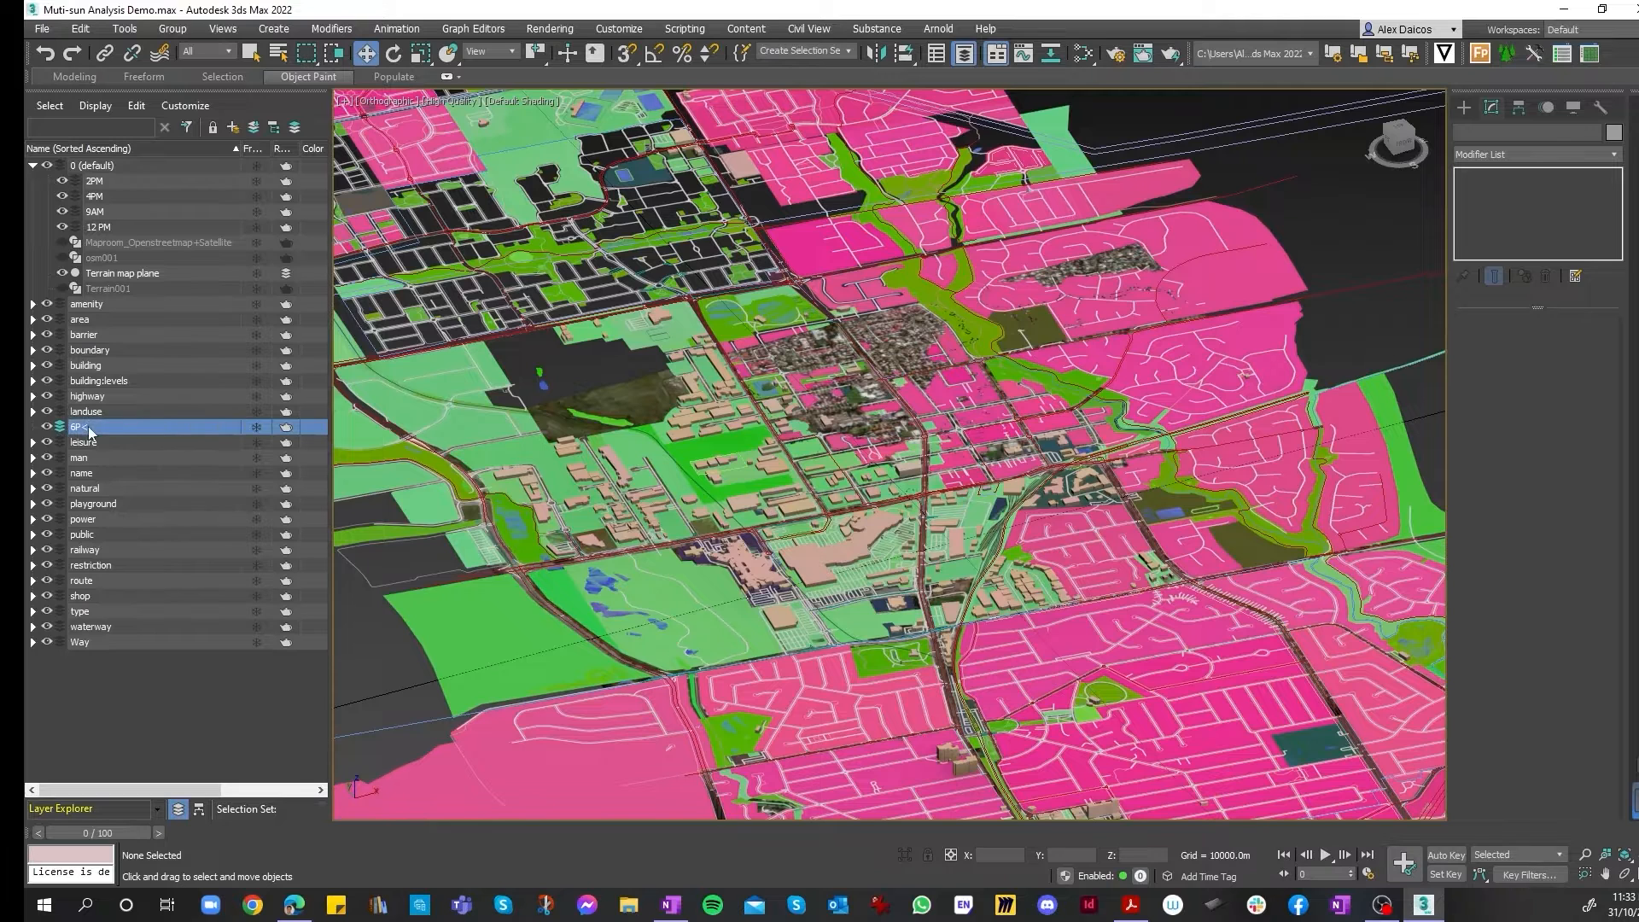
right_click(89, 431)
click(101, 488)
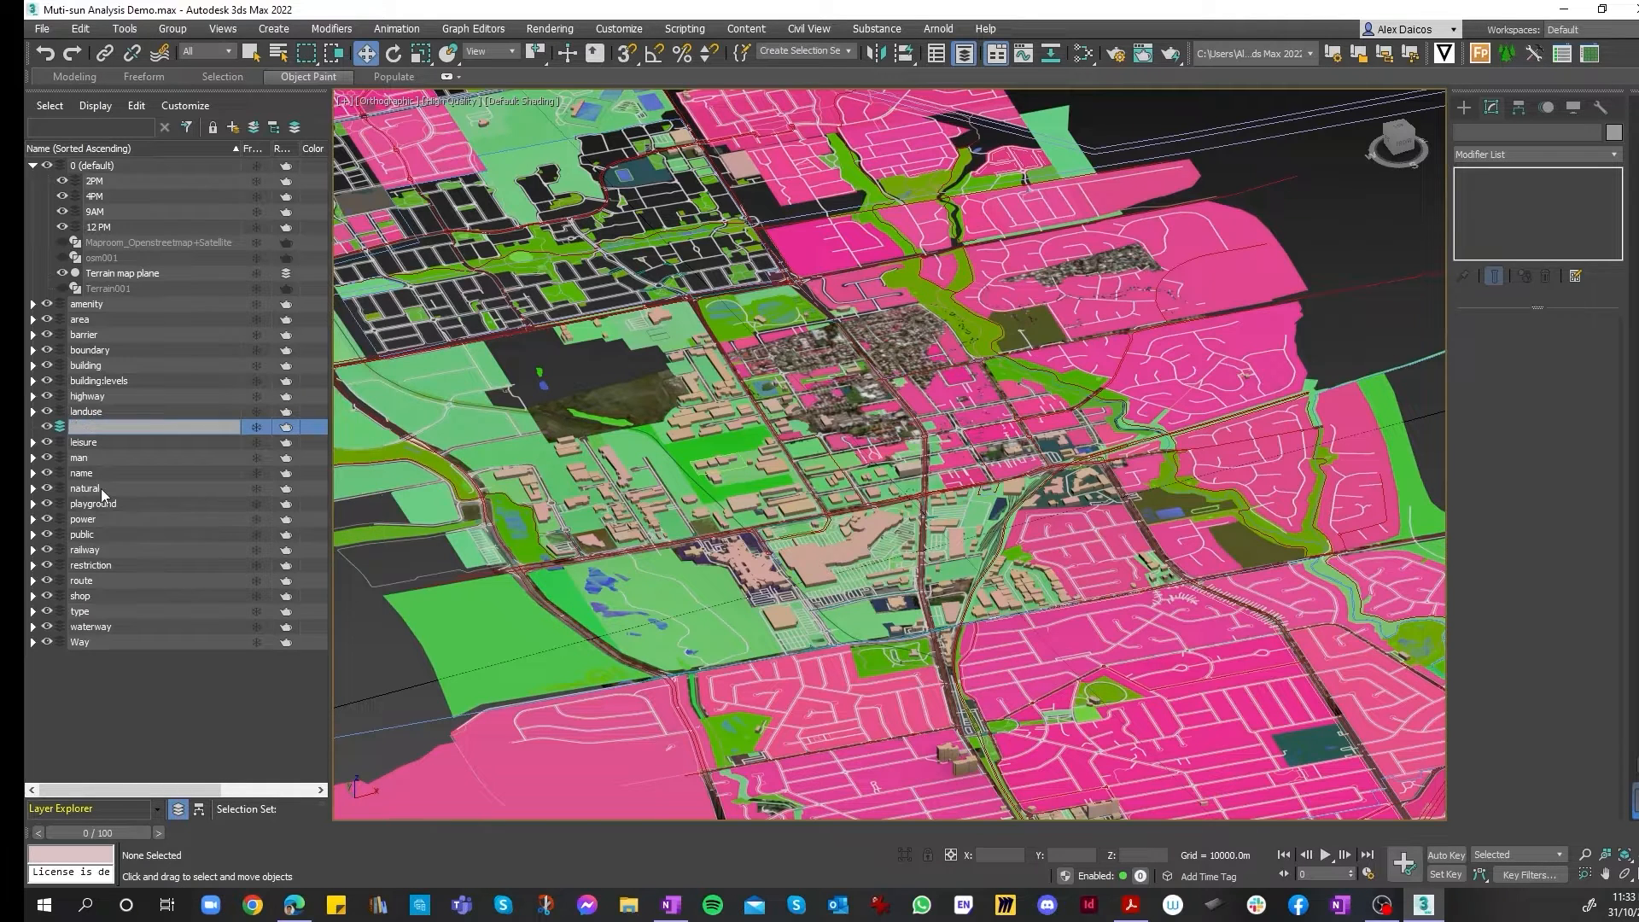
text(6PM)
key(Return)
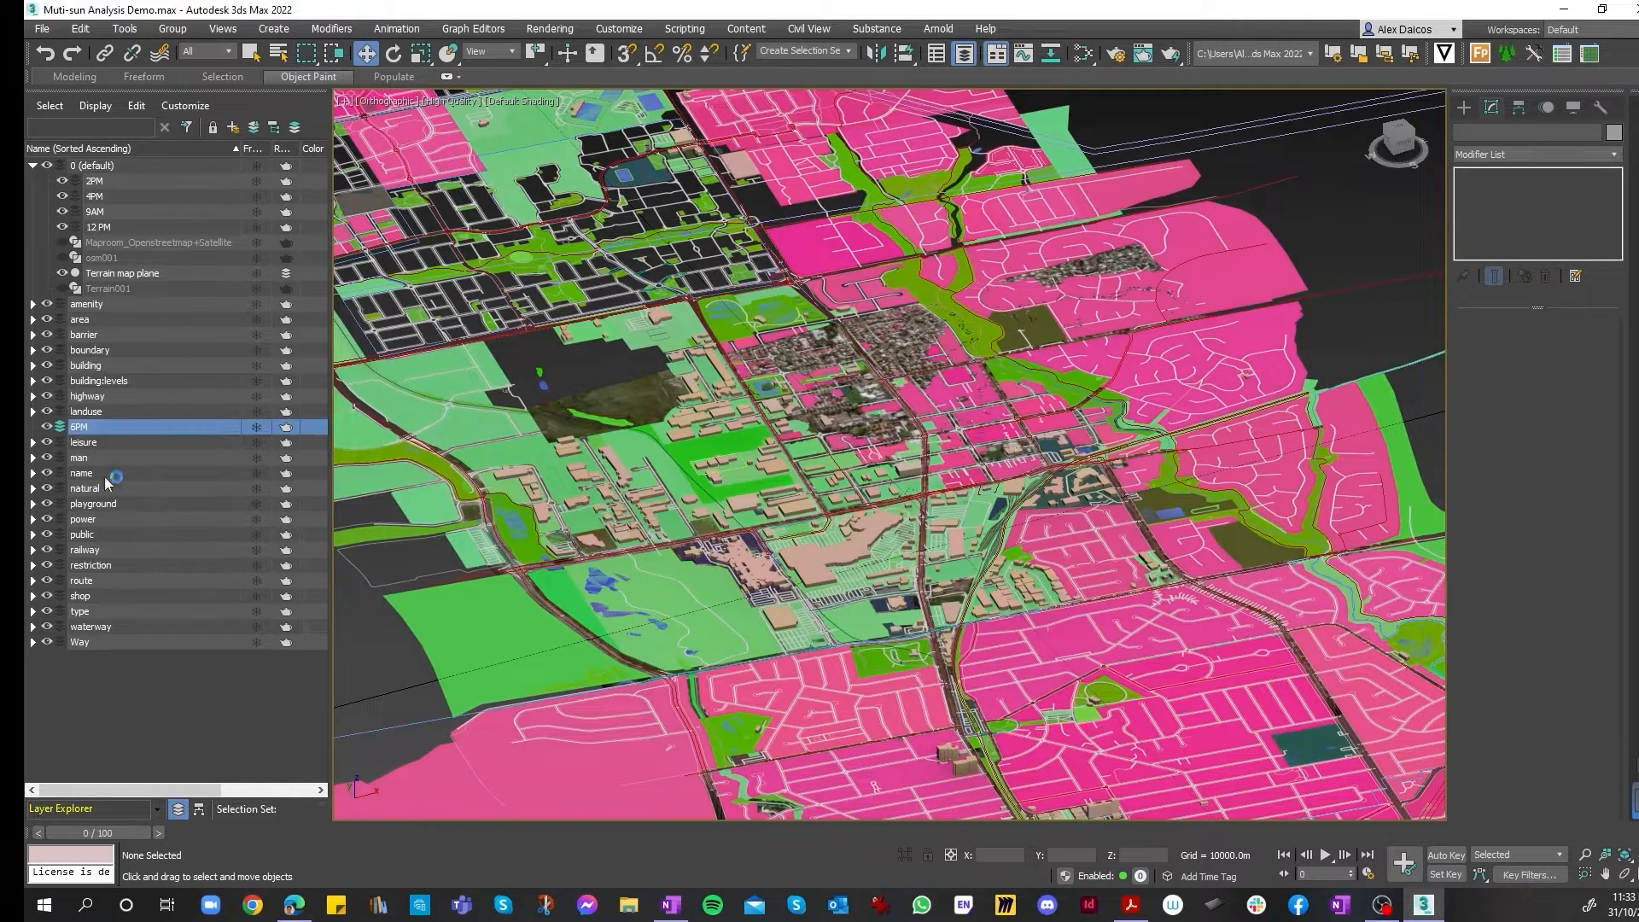
drag(89, 426, 94, 170)
- Make the 12 PM layer the active layer for new objects
click(99, 242)
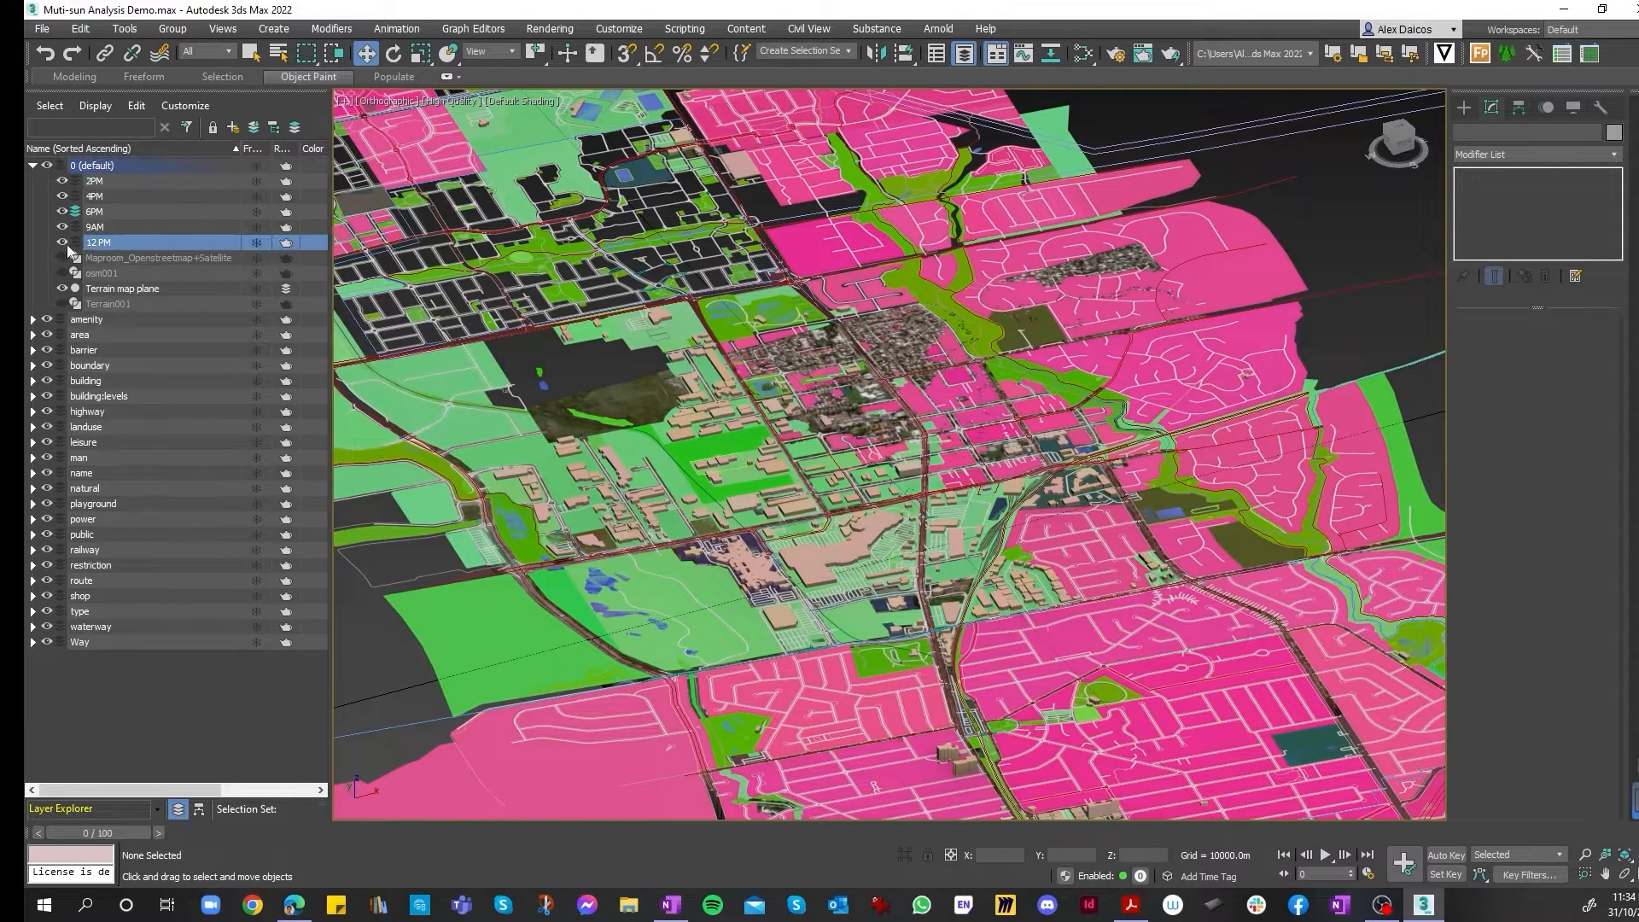
click(74, 243)
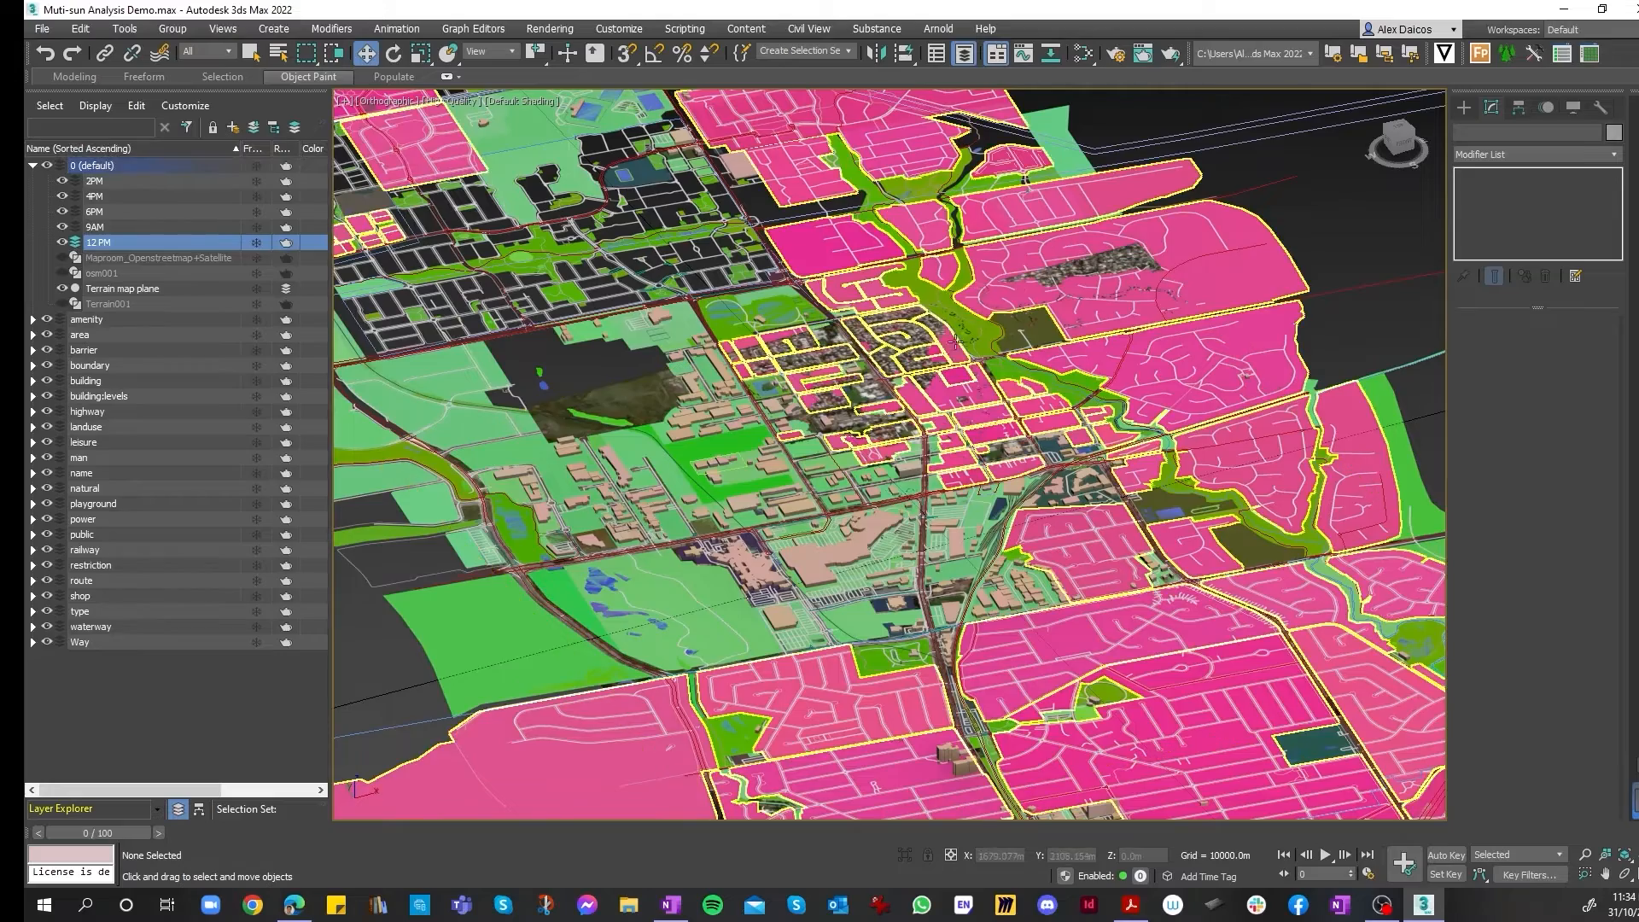
- Start creating a Daylight system and accept the recommended Physical Camera Exposure Control at EV 15
scroll(757, 444, down, 10)
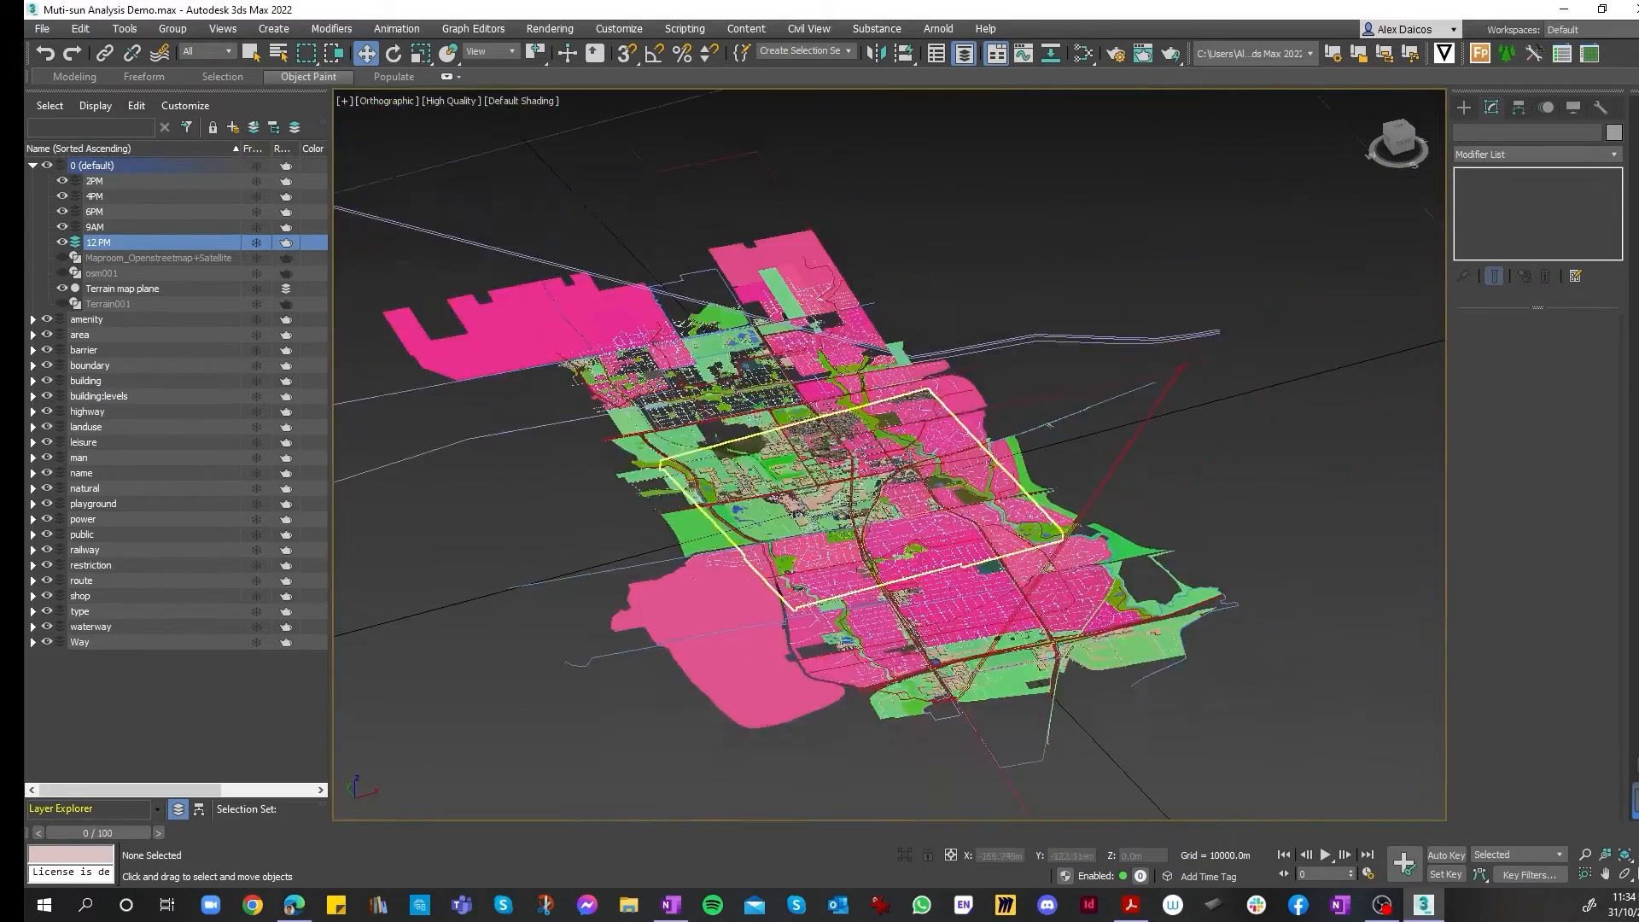
scroll(847, 503, up, 10)
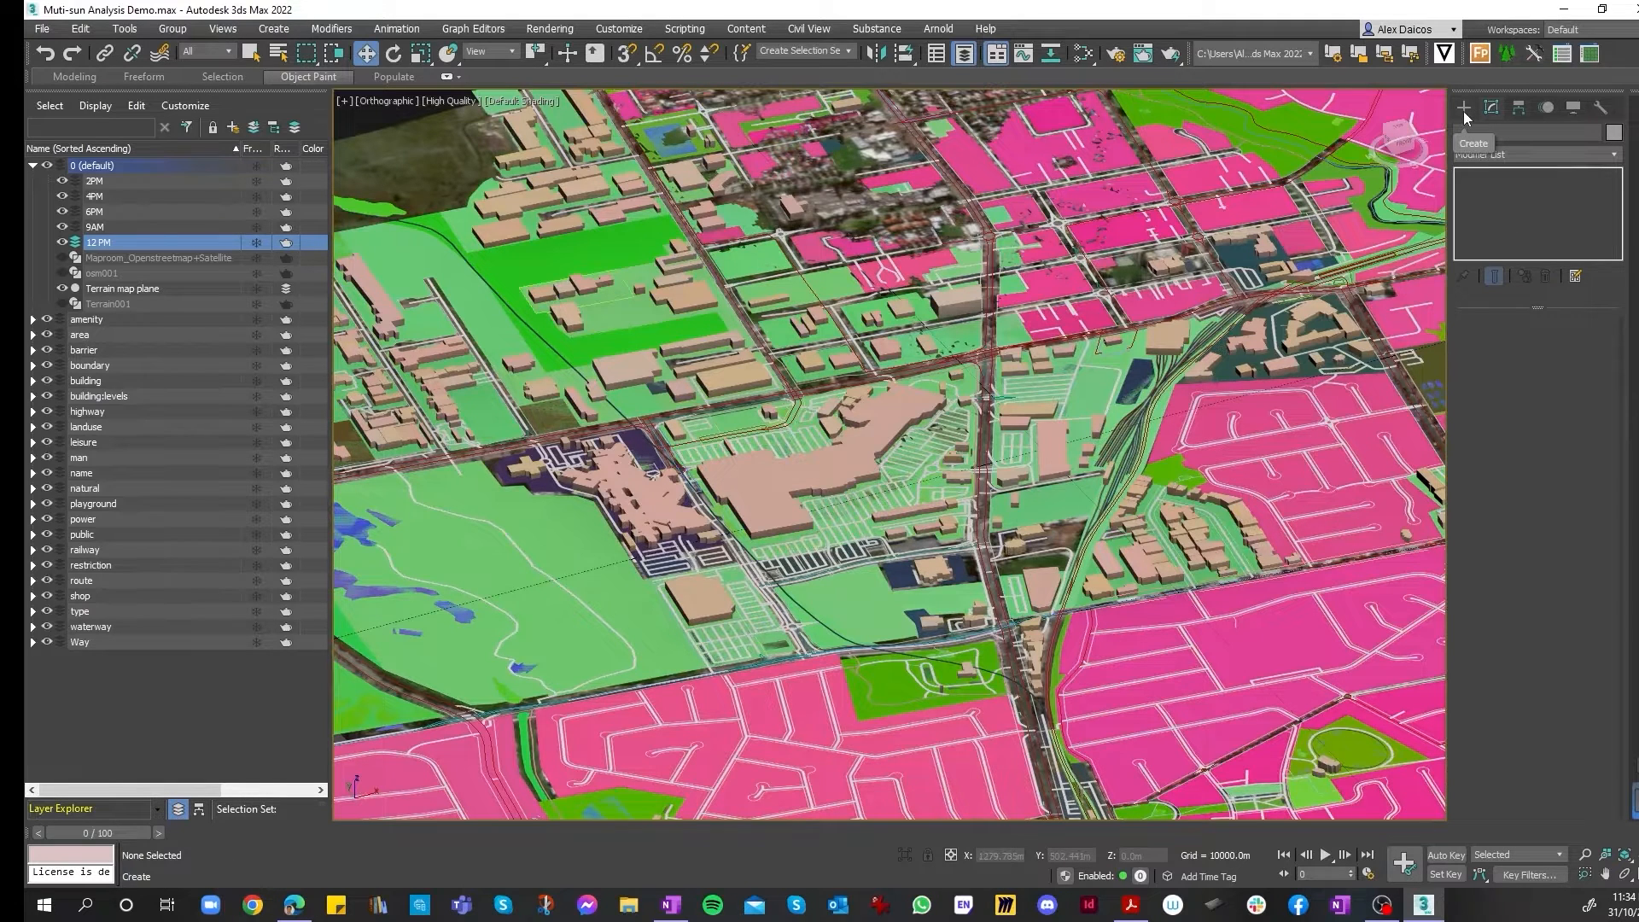
click(1462, 108)
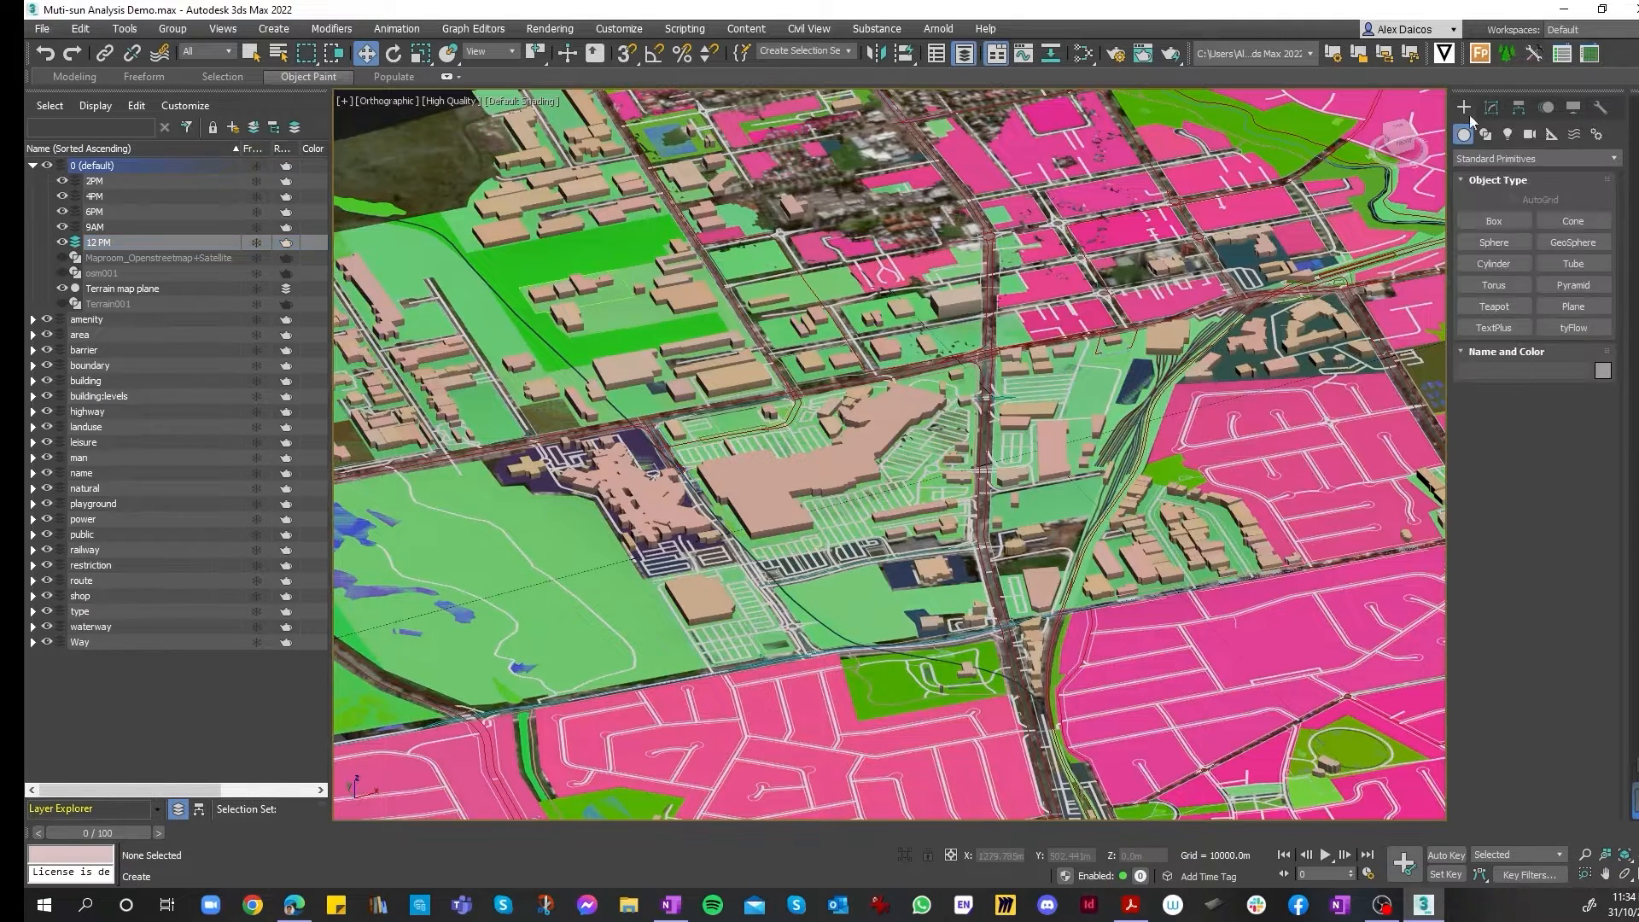
click(1597, 136)
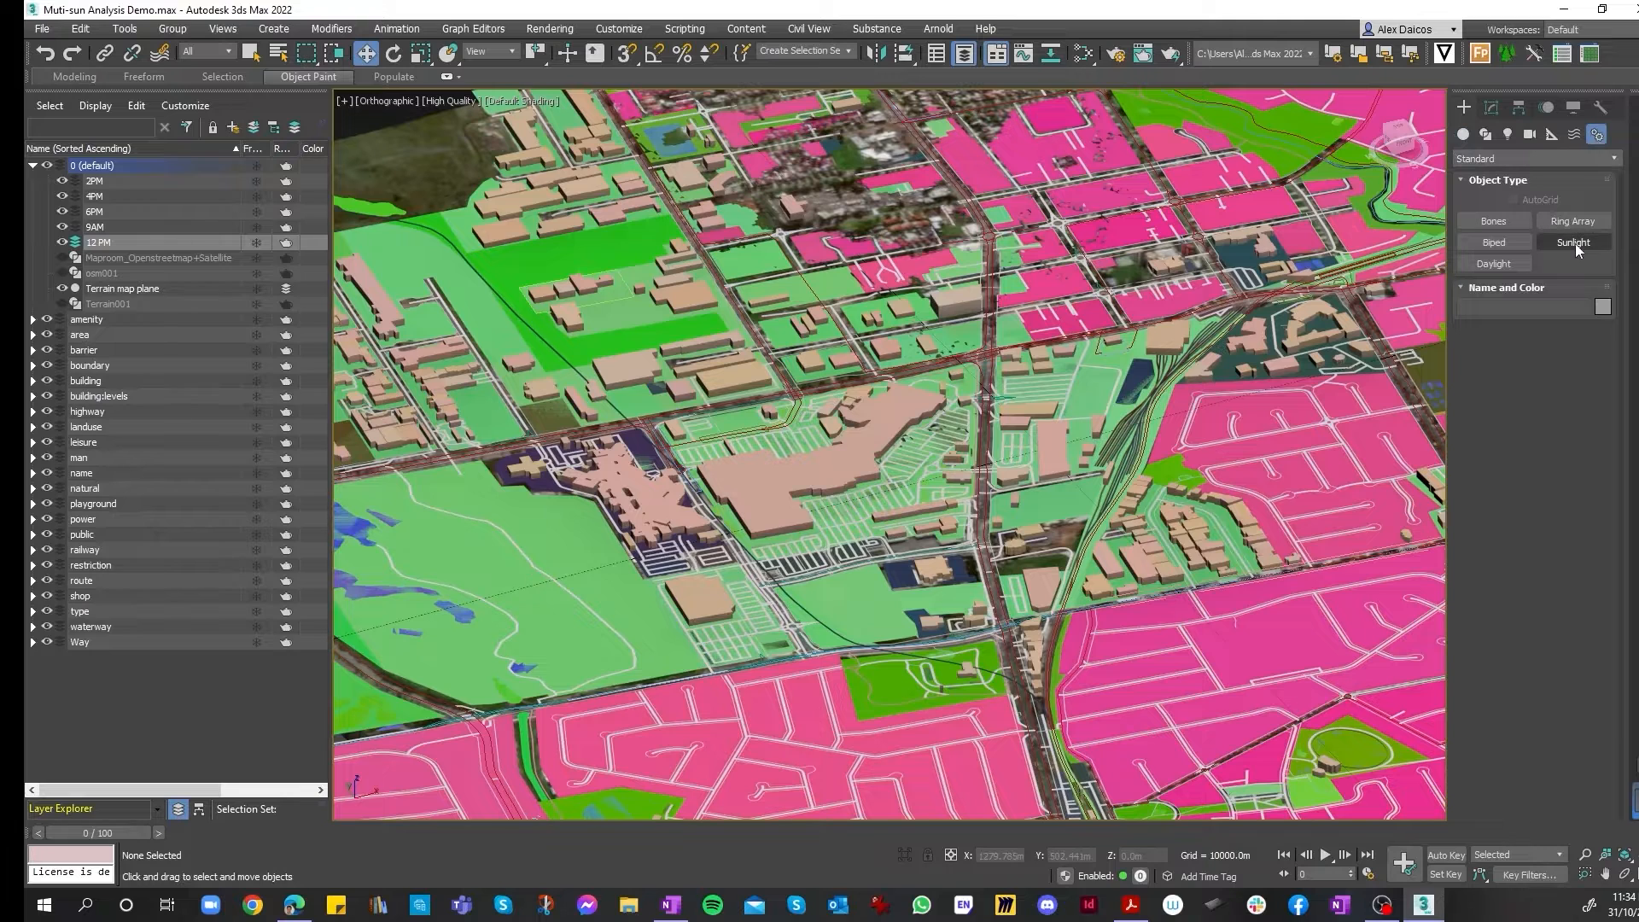
click(1522, 264)
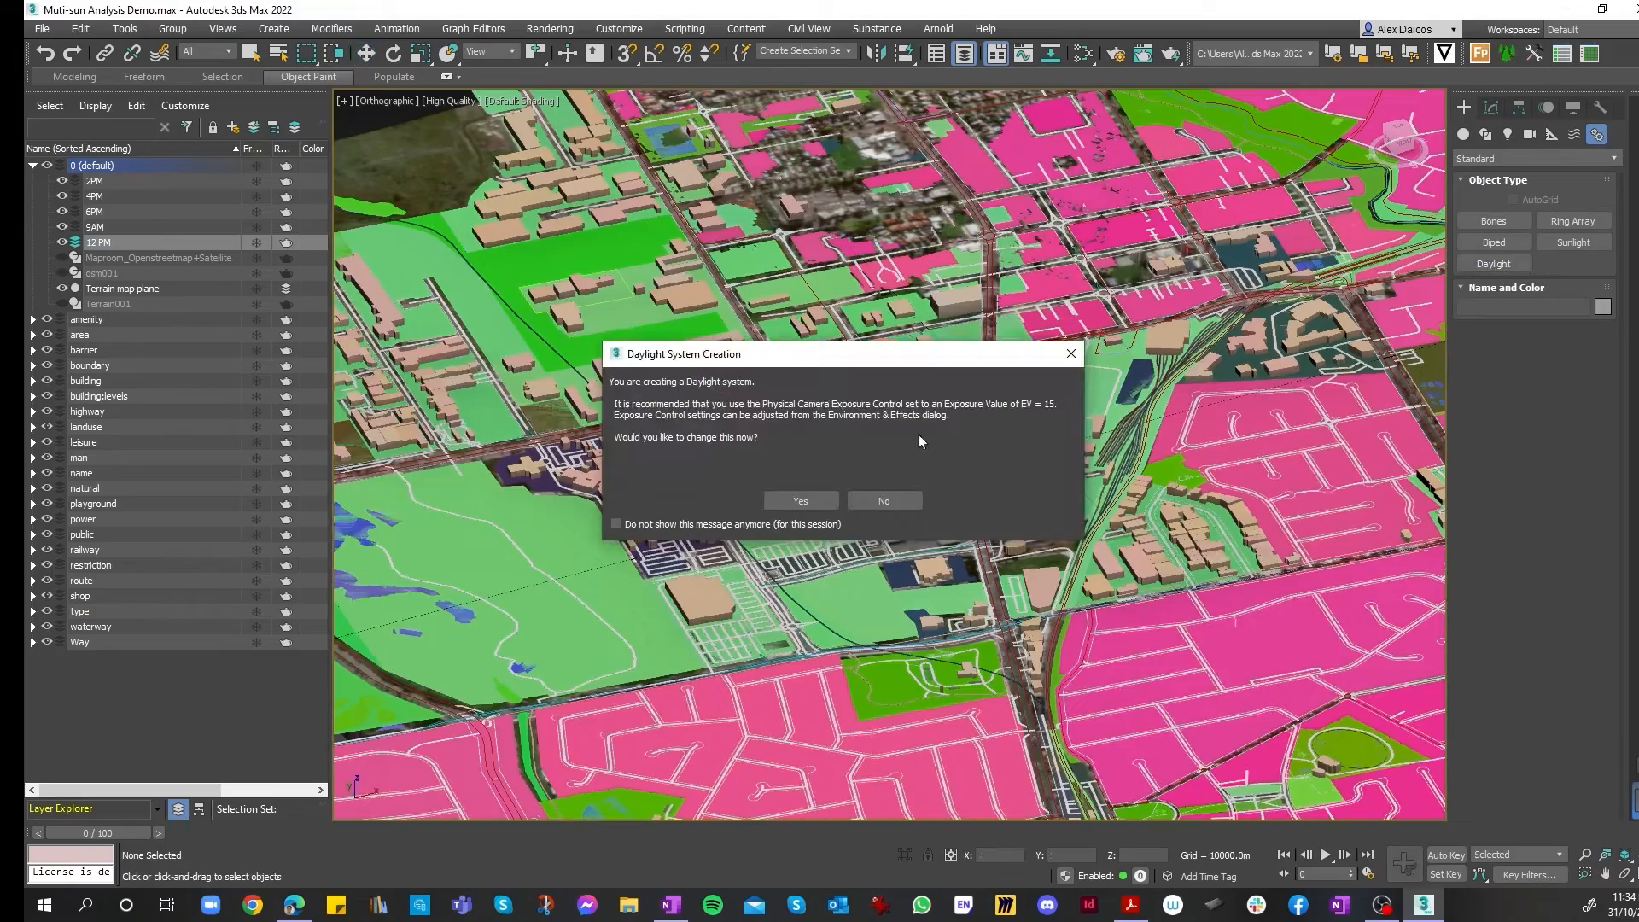
click(800, 501)
scroll(856, 490, down, 6)
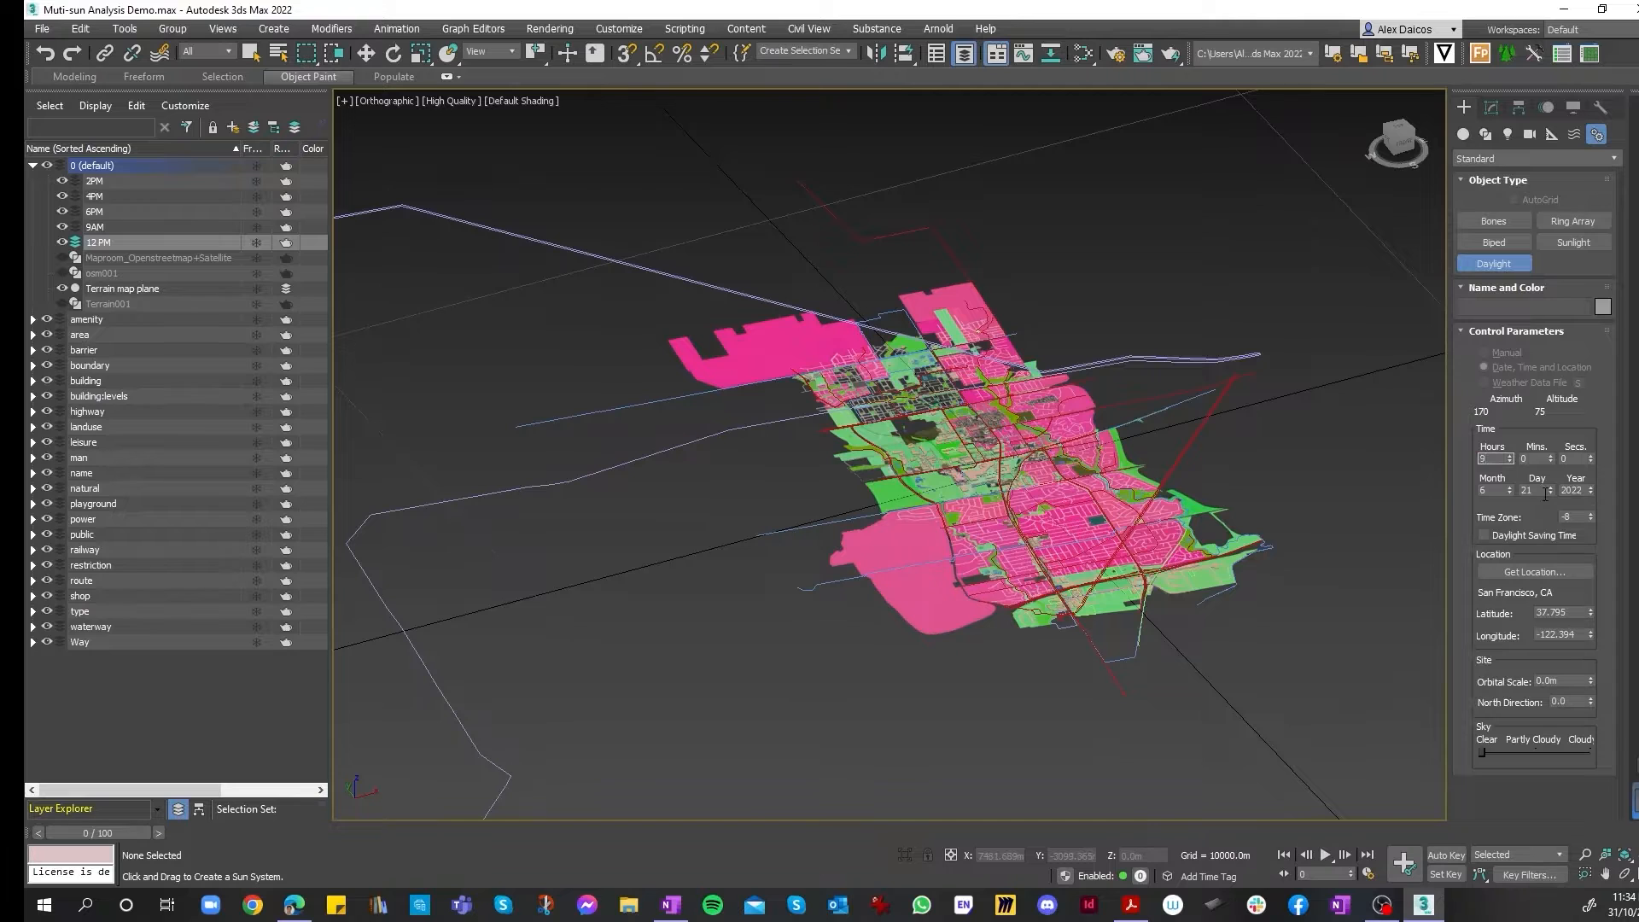
- Set the daylight system's time to 9 hours and its geographic location to Melbourne, Australia
click(1583, 516)
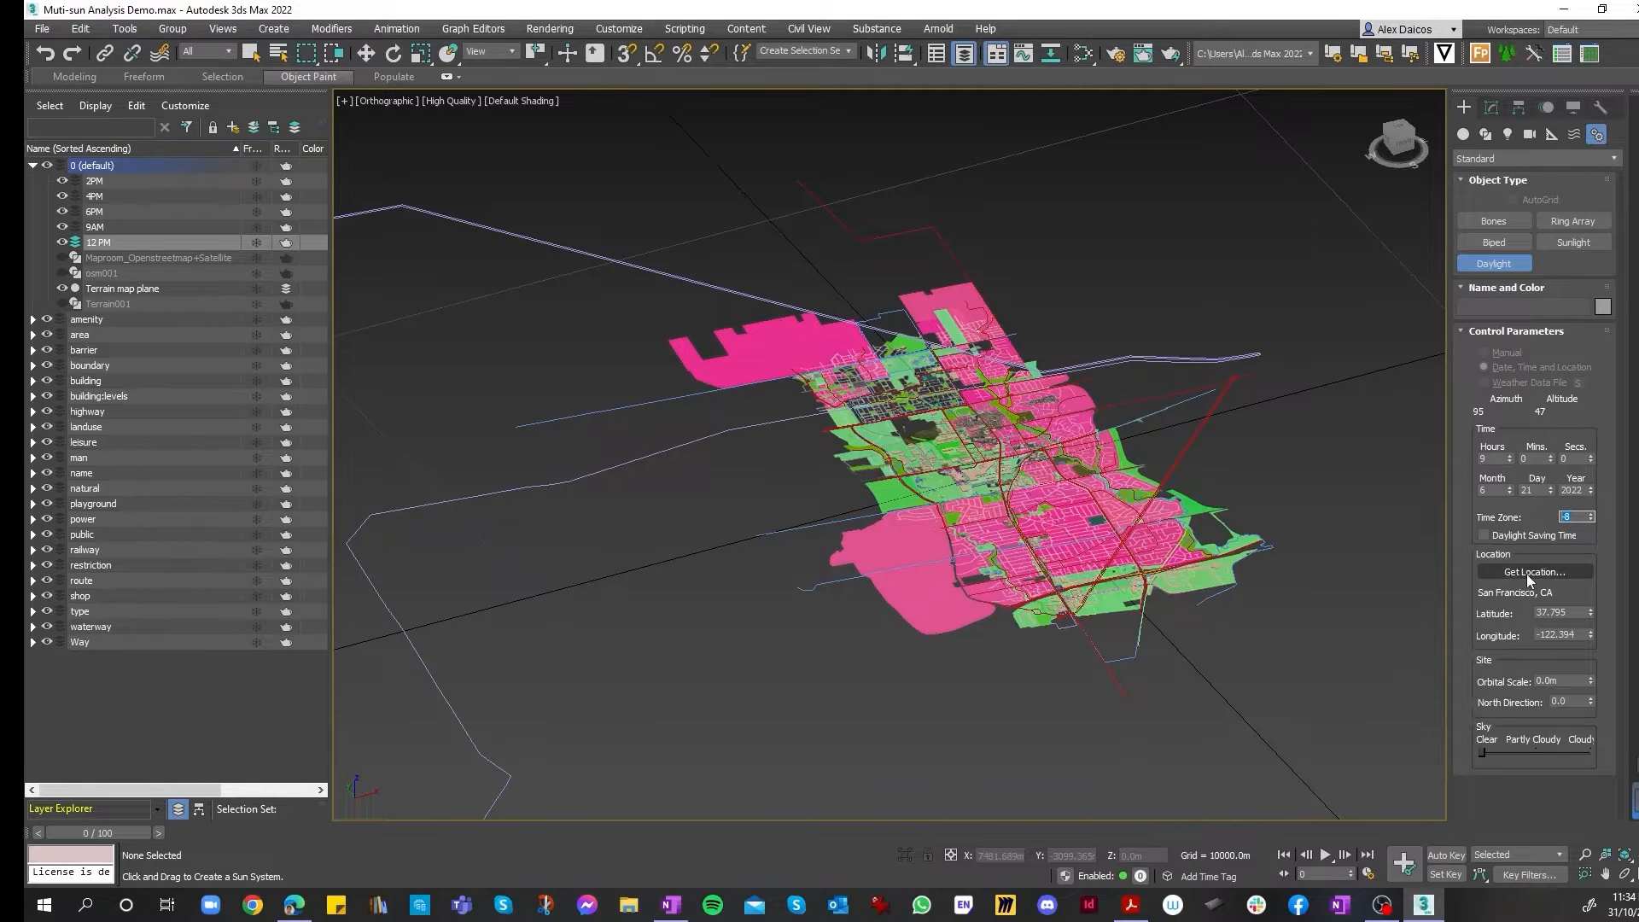
click(1528, 573)
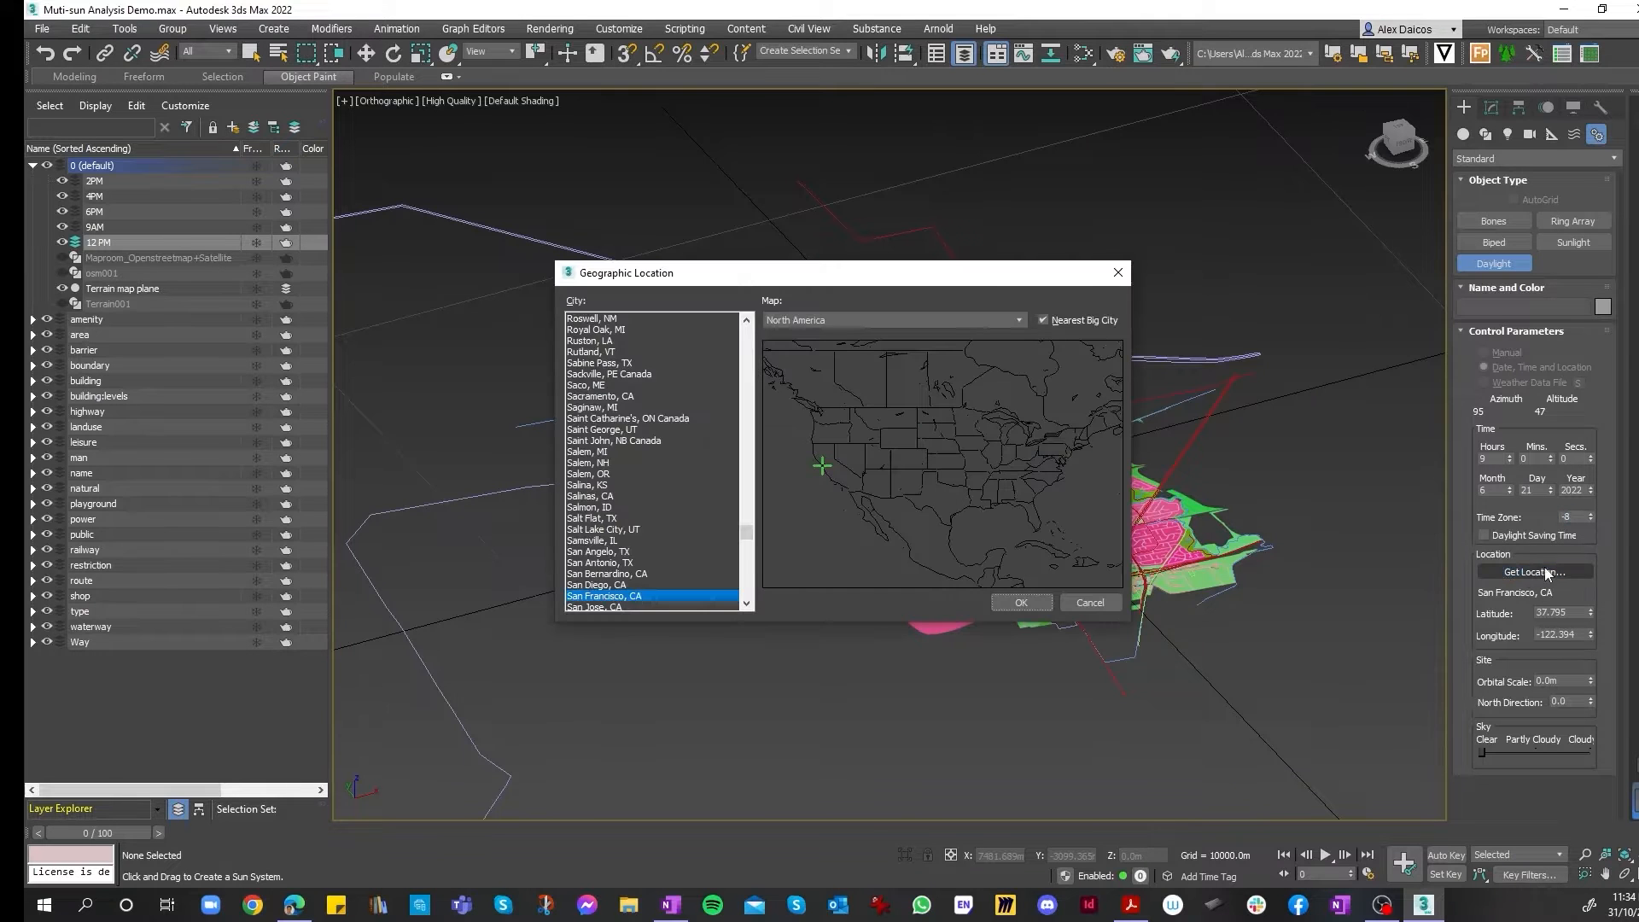
click(1118, 273)
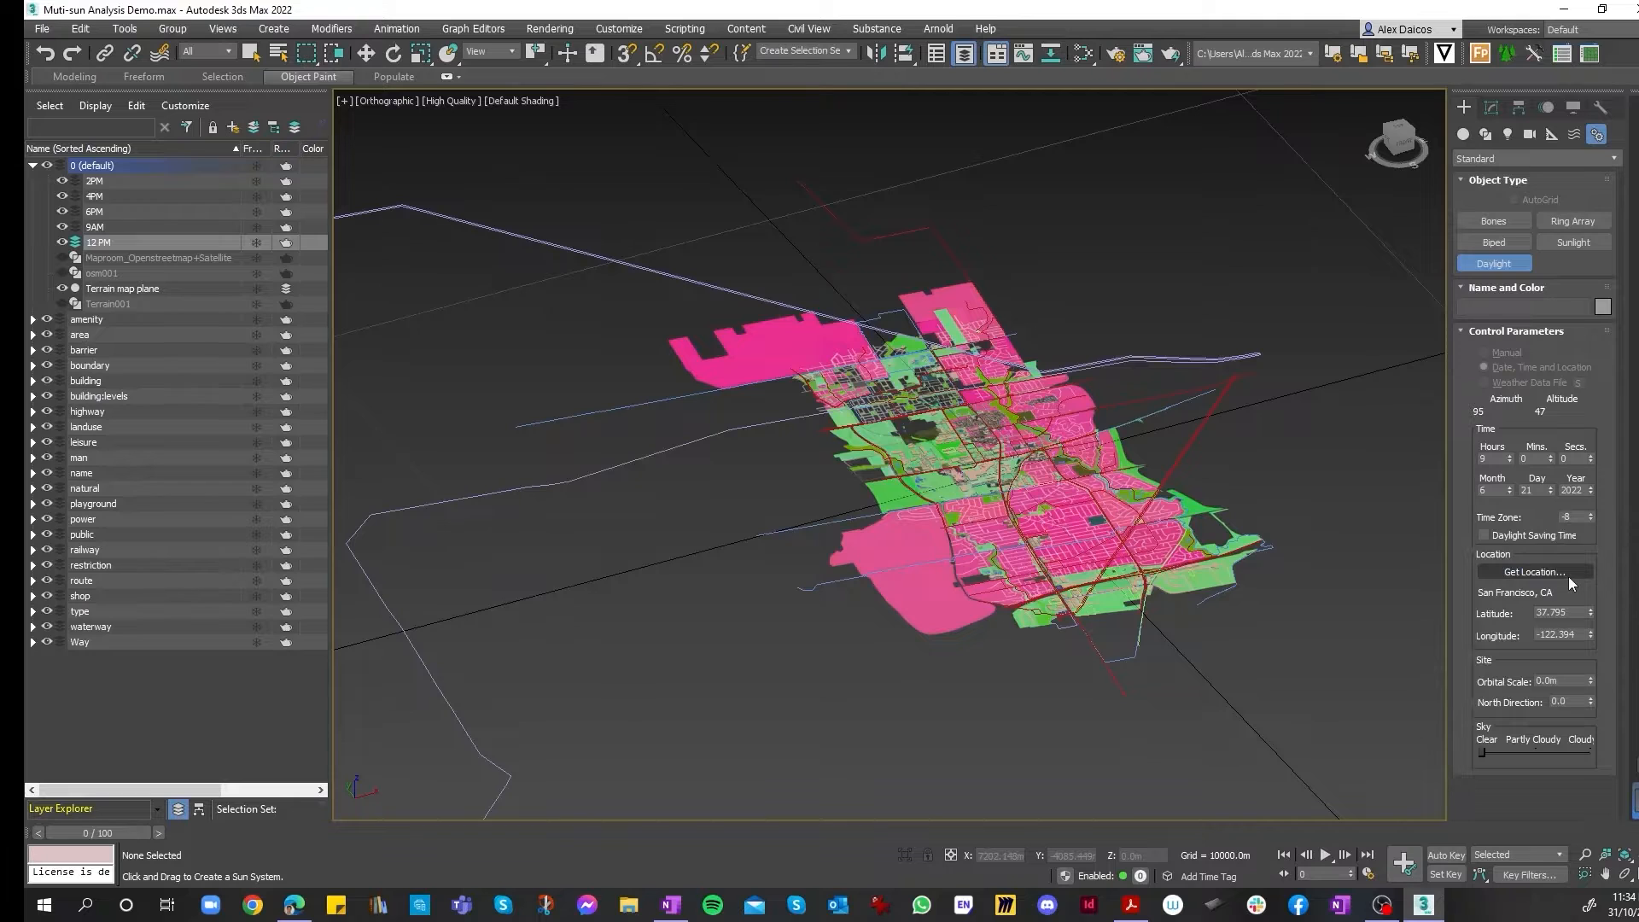
click(1565, 573)
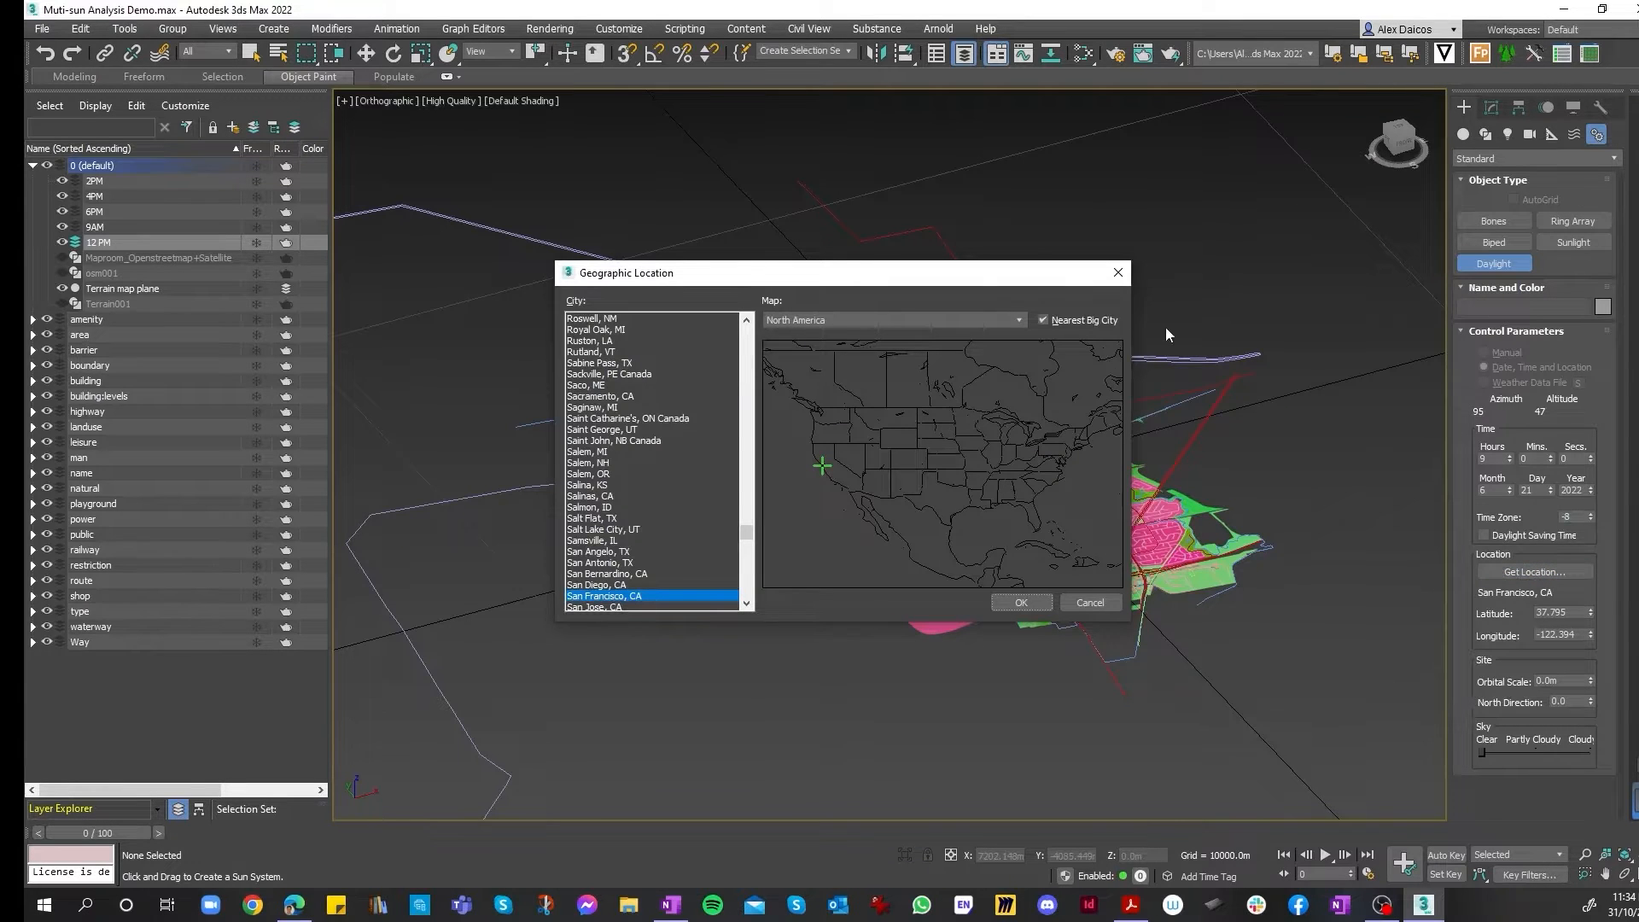
click(893, 319)
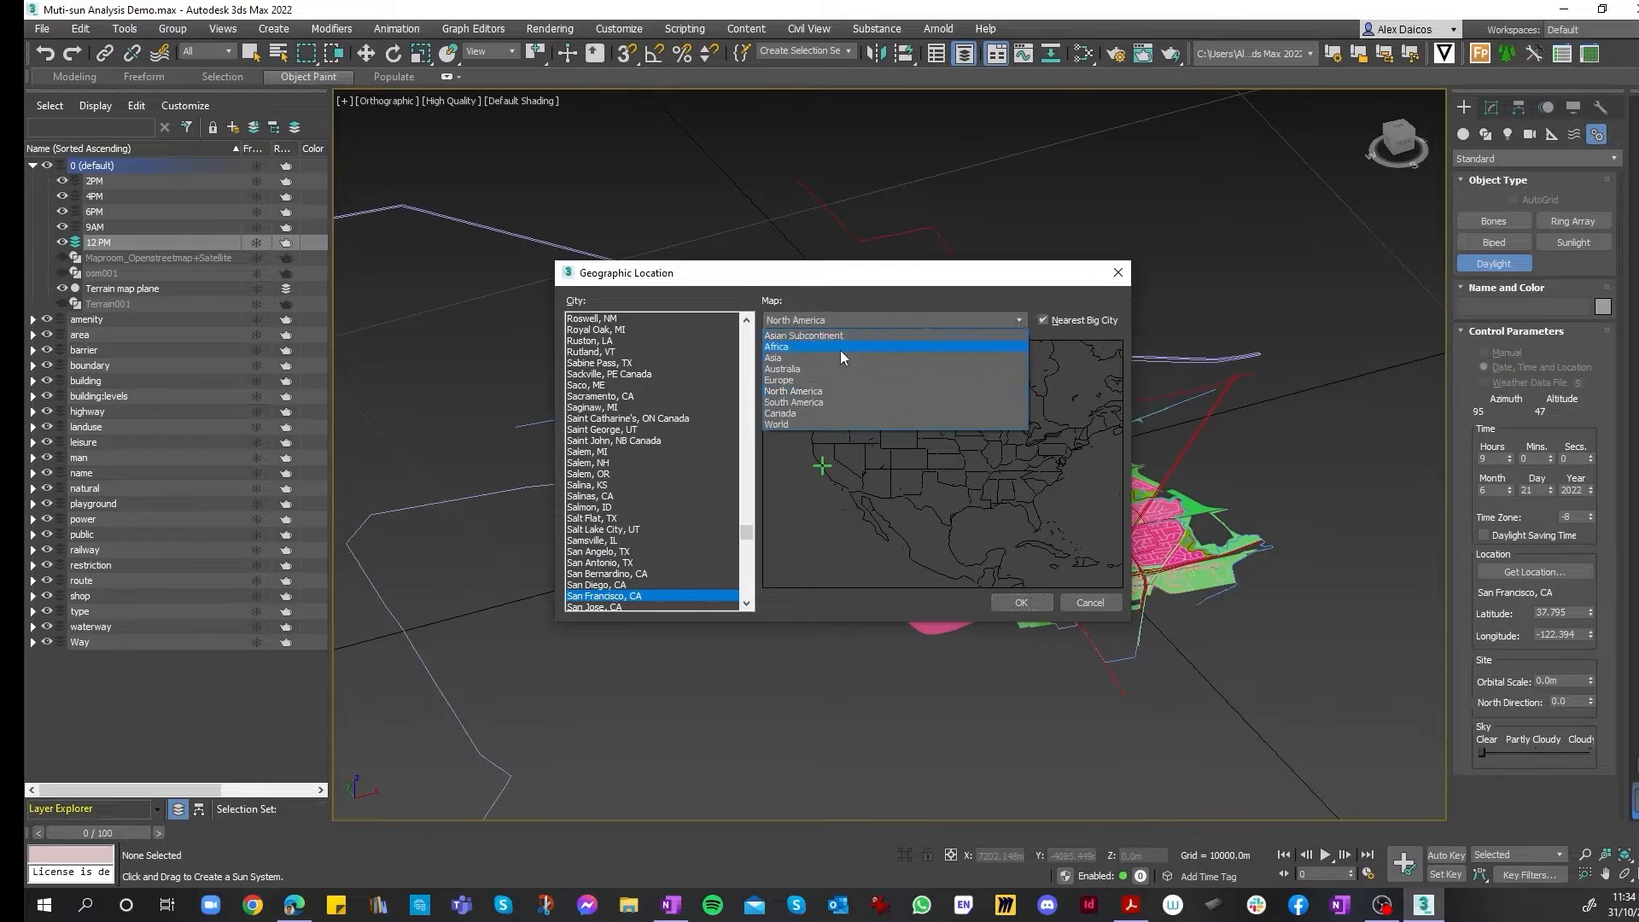
click(804, 369)
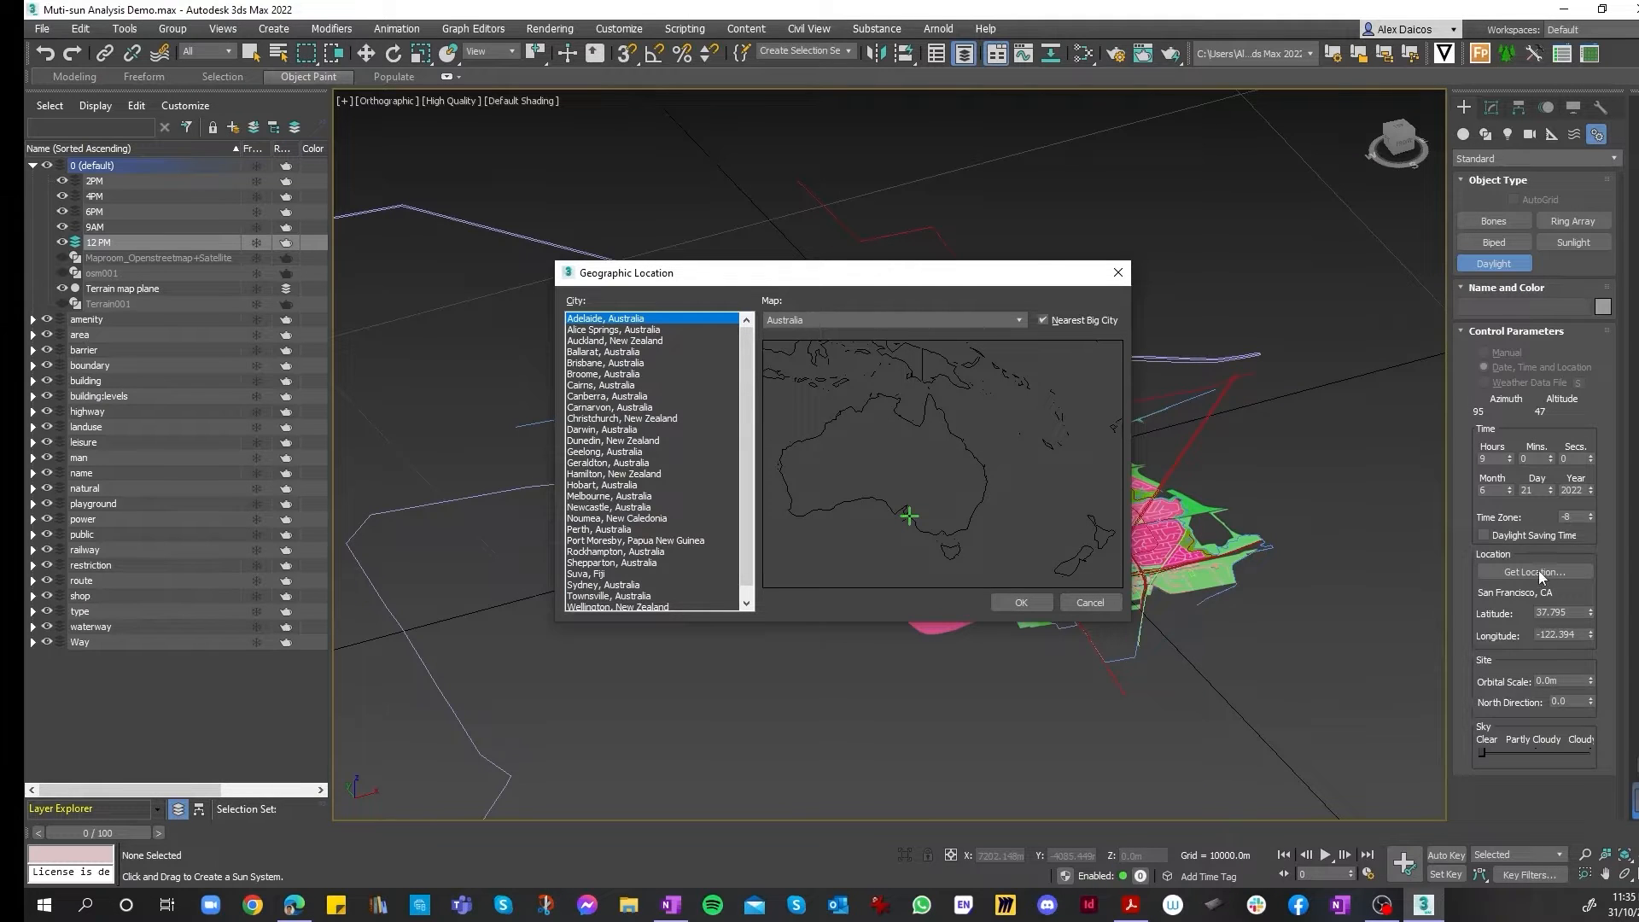
click(870, 319)
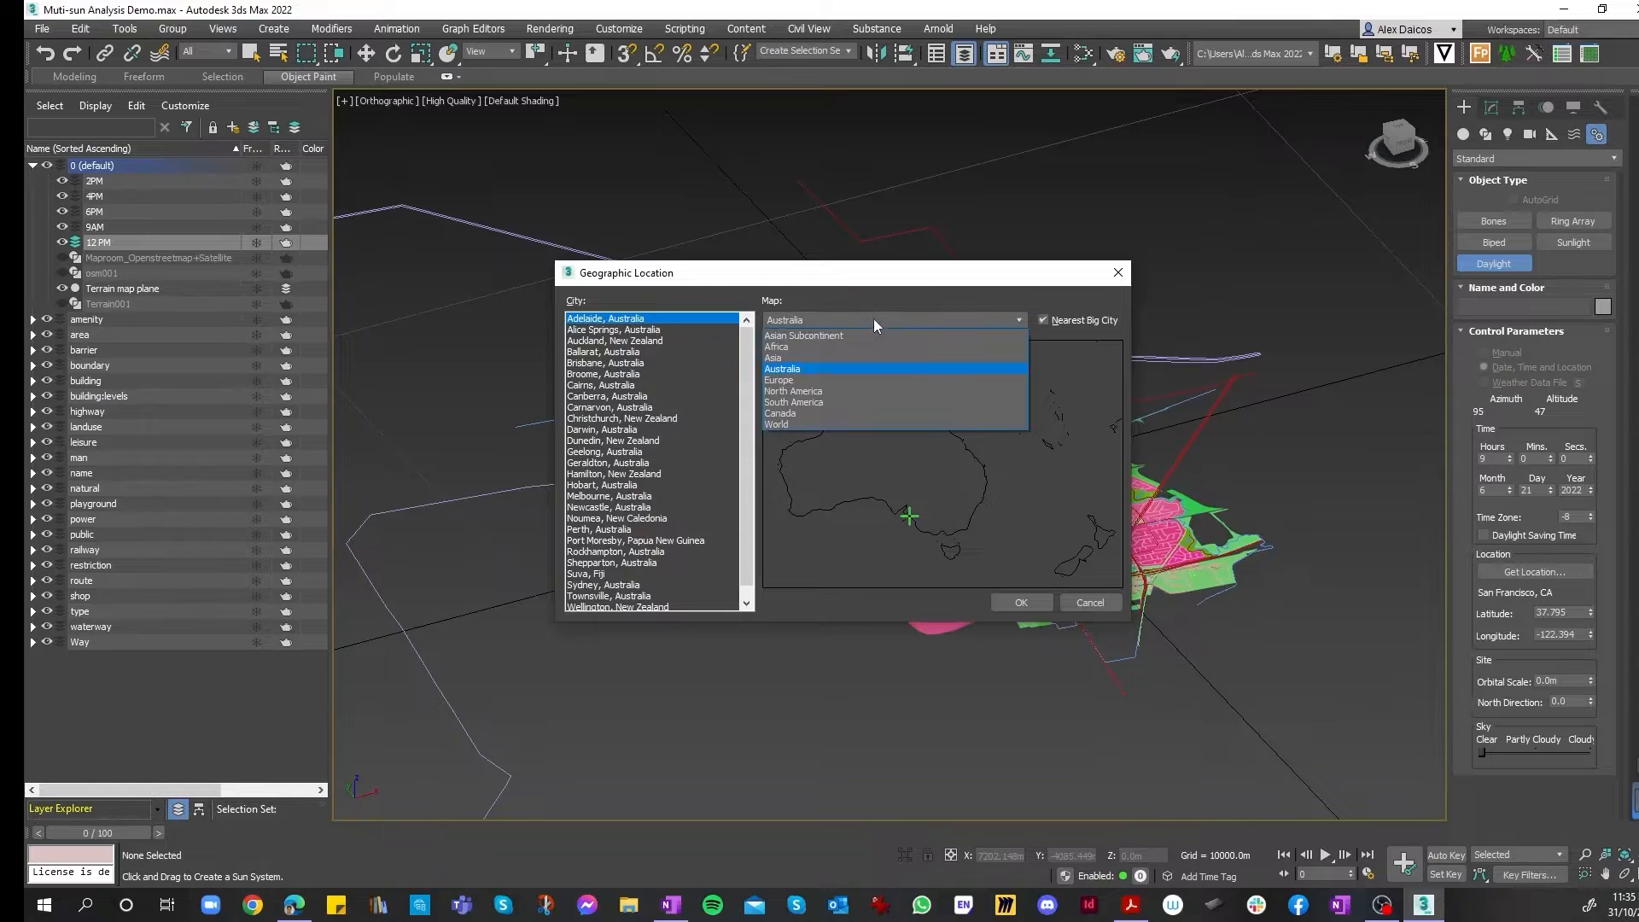
click(816, 369)
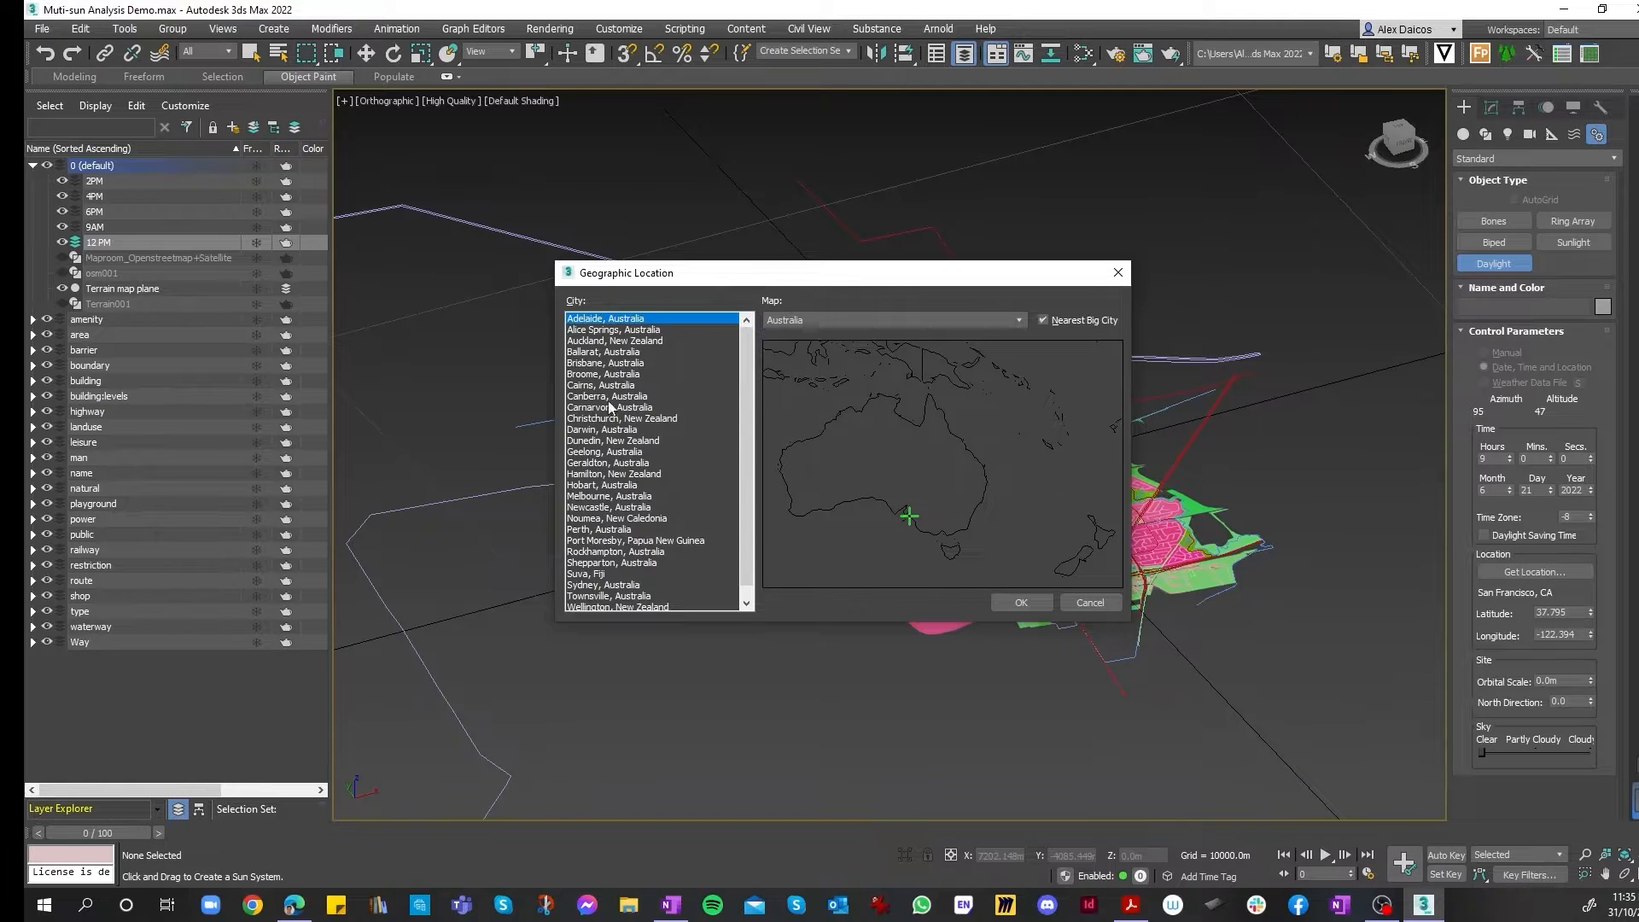
scroll(608, 451, down, 1)
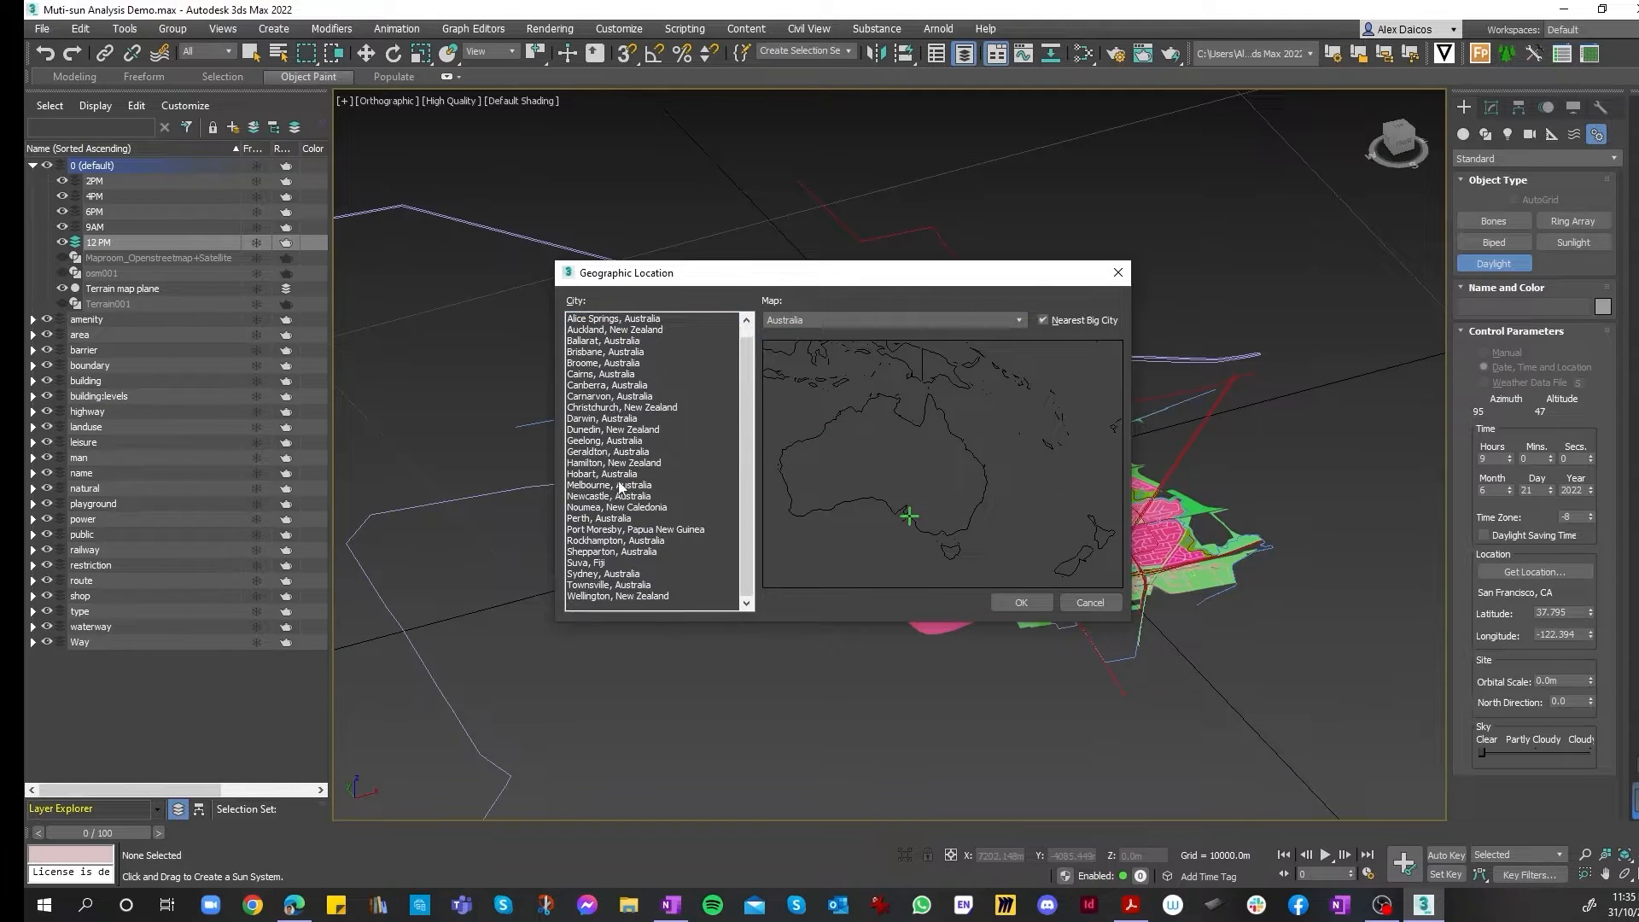
double_click(615, 485)
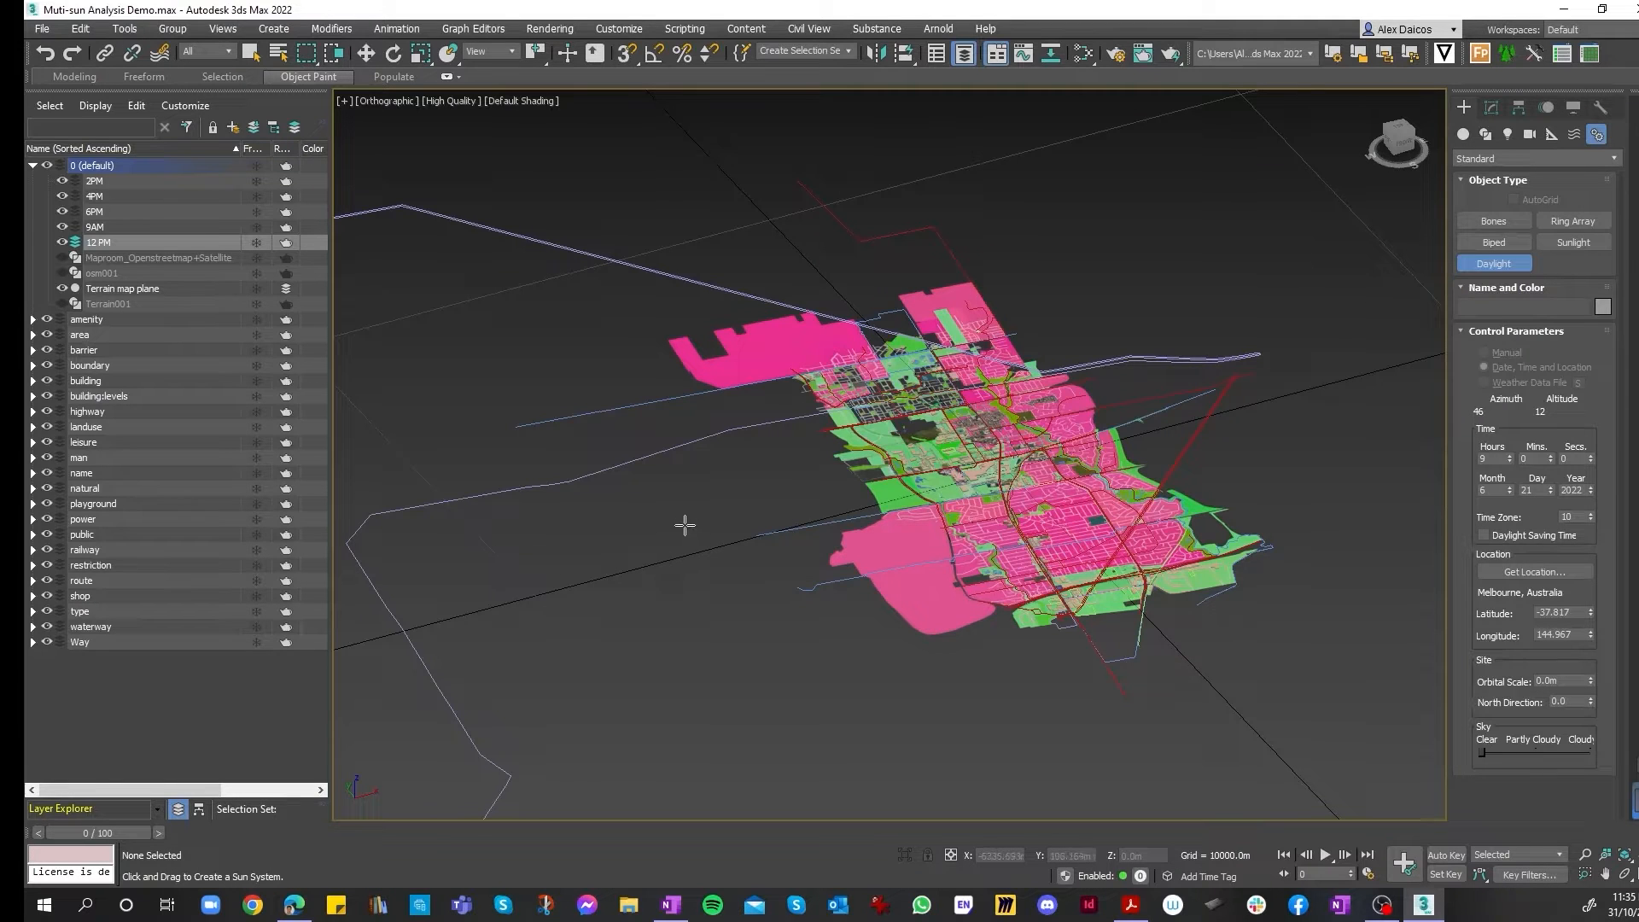
- Place the daylight system with its compass just west of the city model and its sun at an orbital scale of about 26,500 m
drag(684, 525, 679, 491)
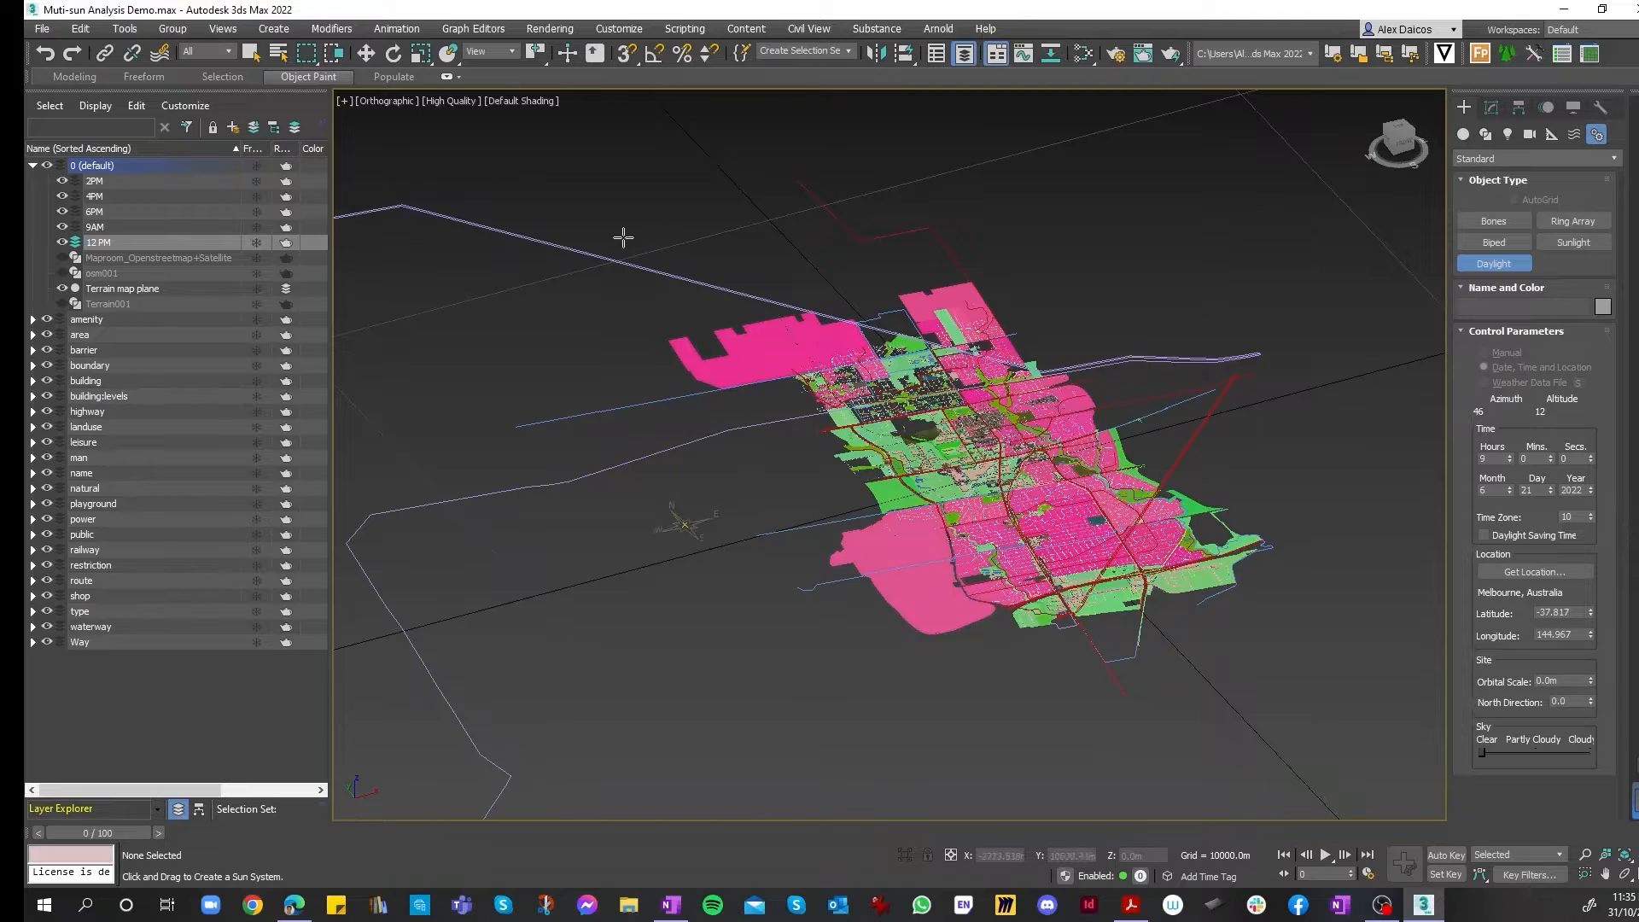
mouse_move(623, 237)
mouse_down()
mouse_move(675, 282)
mouse_move(731, 511)
mouse_move(690, 528)
mouse_move(665, 460)
mouse_move(662, 171)
mouse_move(669, 468)
mouse_move(636, 362)
mouse_move(623, 212)
mouse_move(628, 275)
mouse_move(594, 252)
mouse_up()
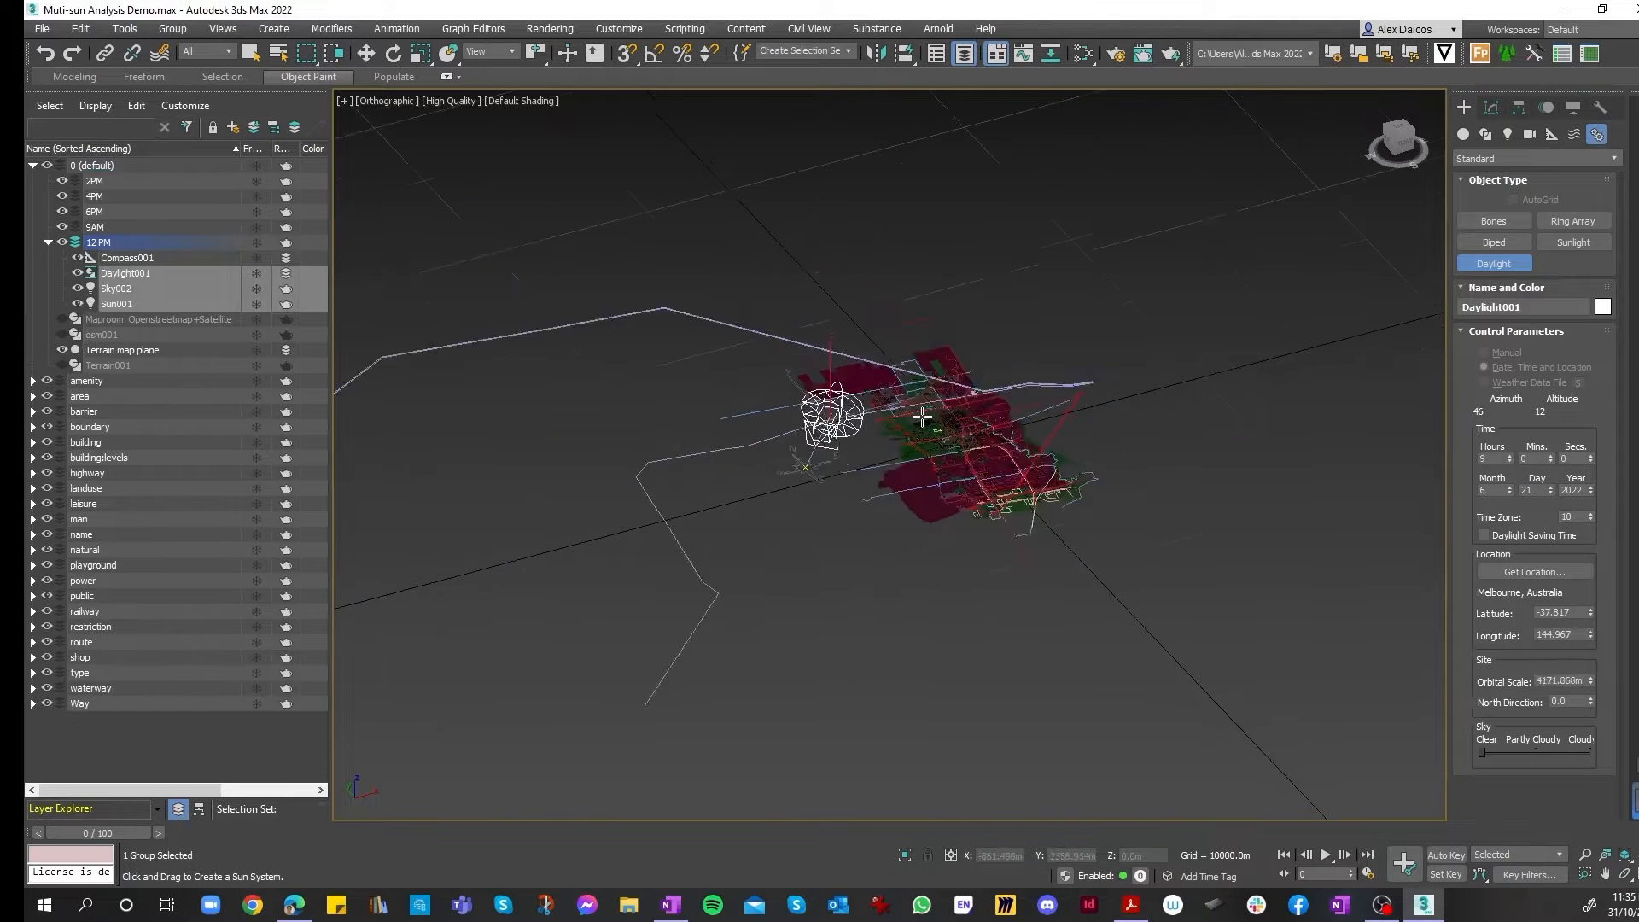
scroll(1041, 171, down, 5)
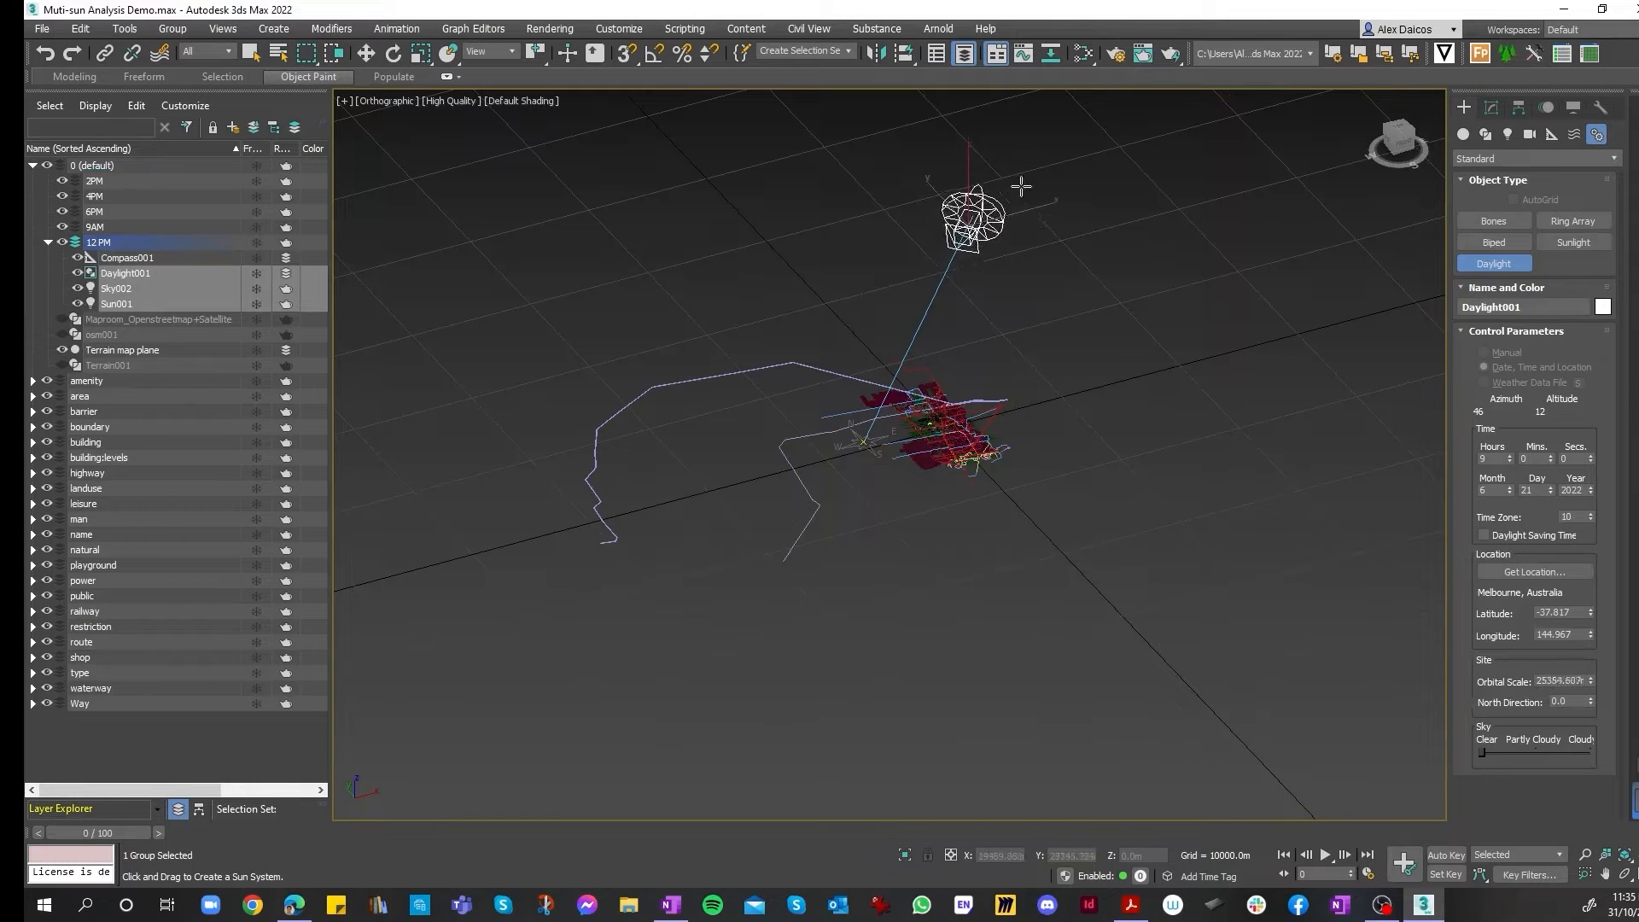
click(1073, 175)
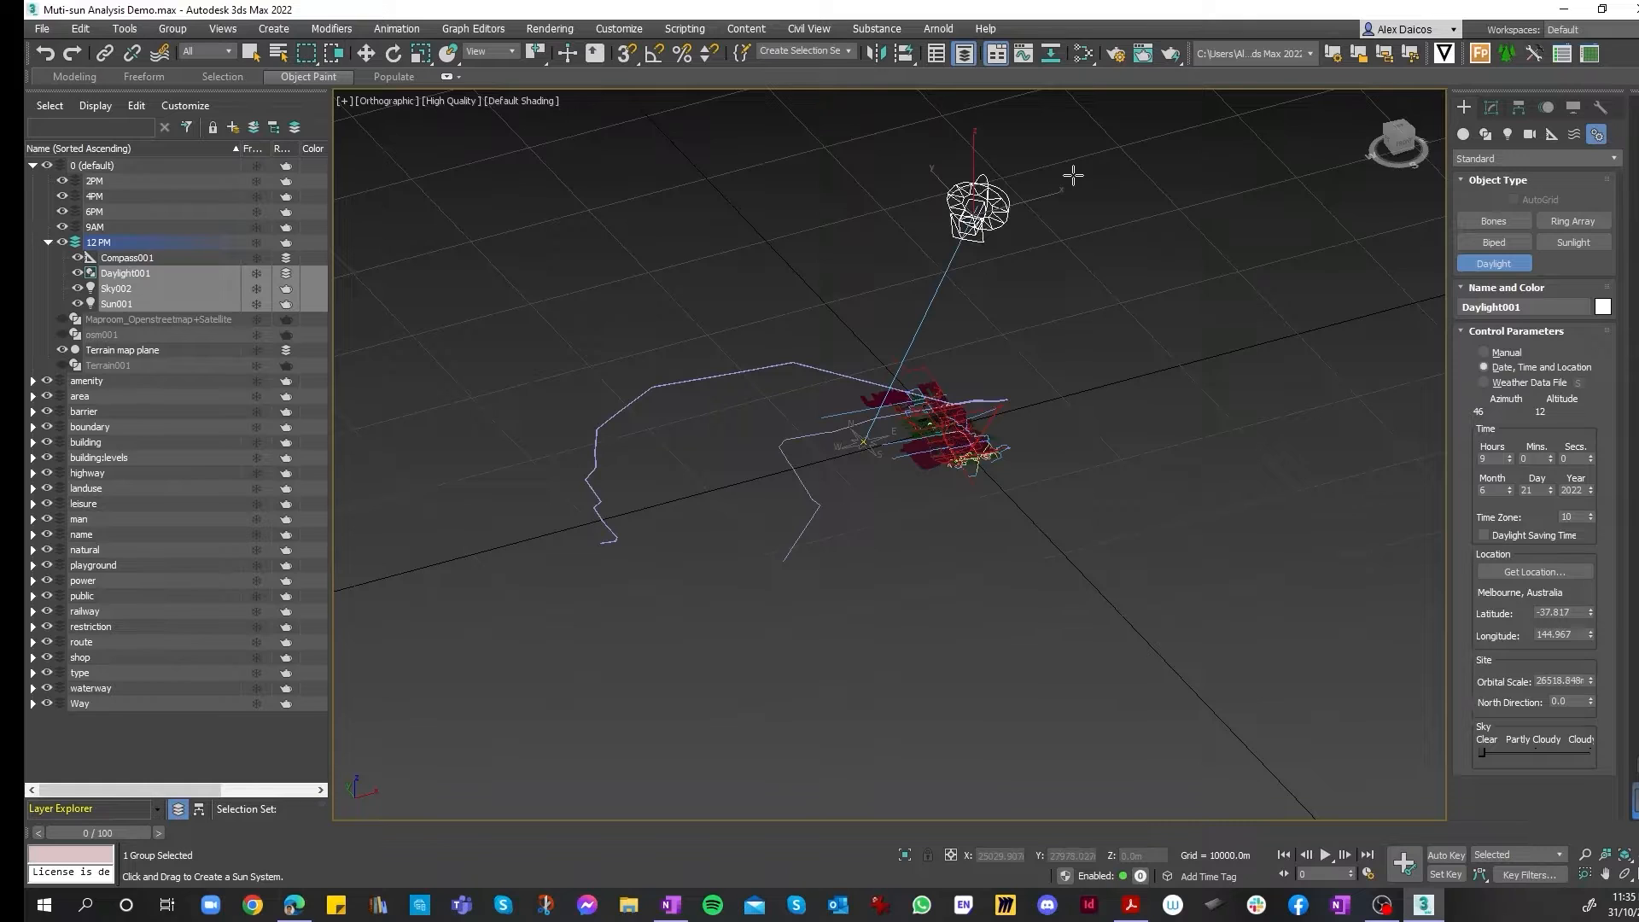
scroll(863, 423, up, 3)
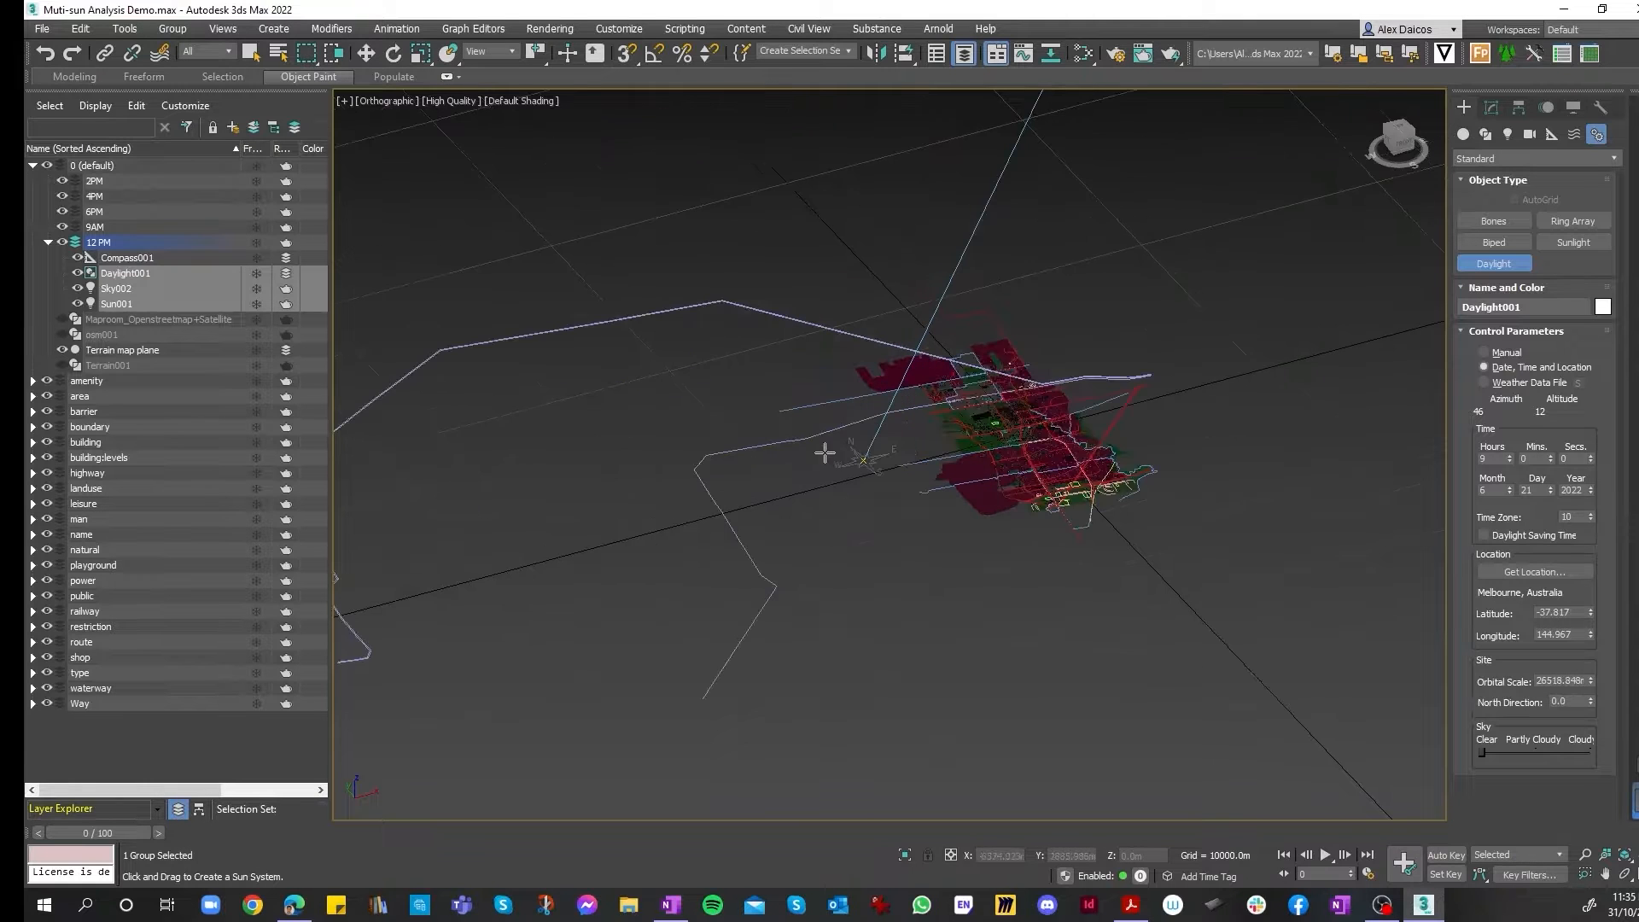
right_click(671, 197)
drag(671, 196, 675, 198)
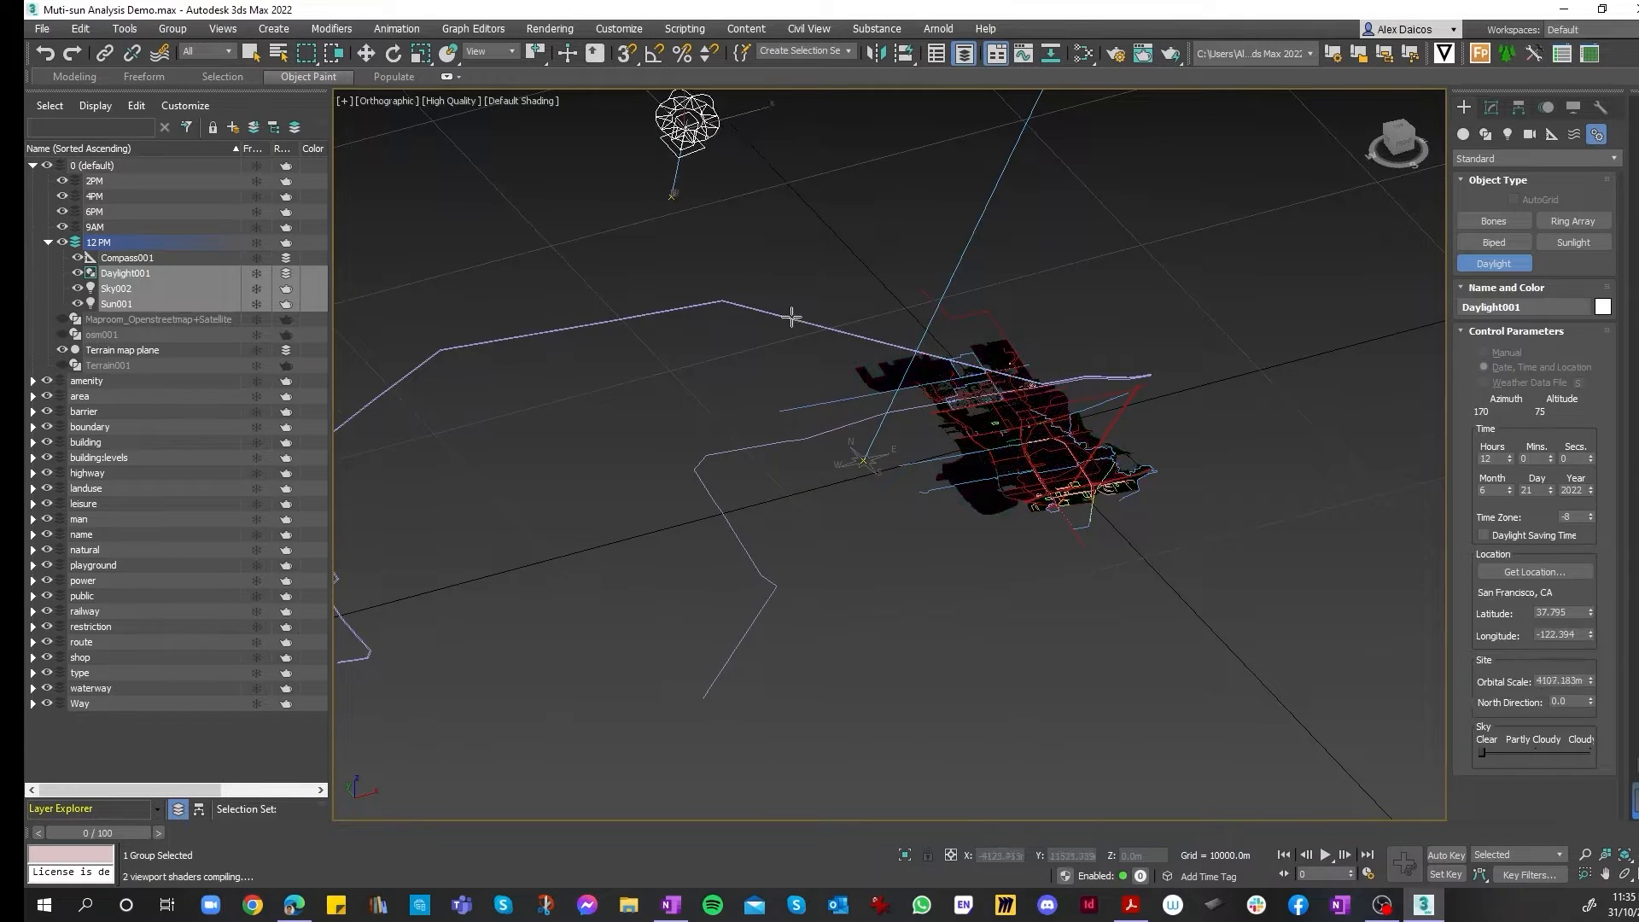
click(743, 303)
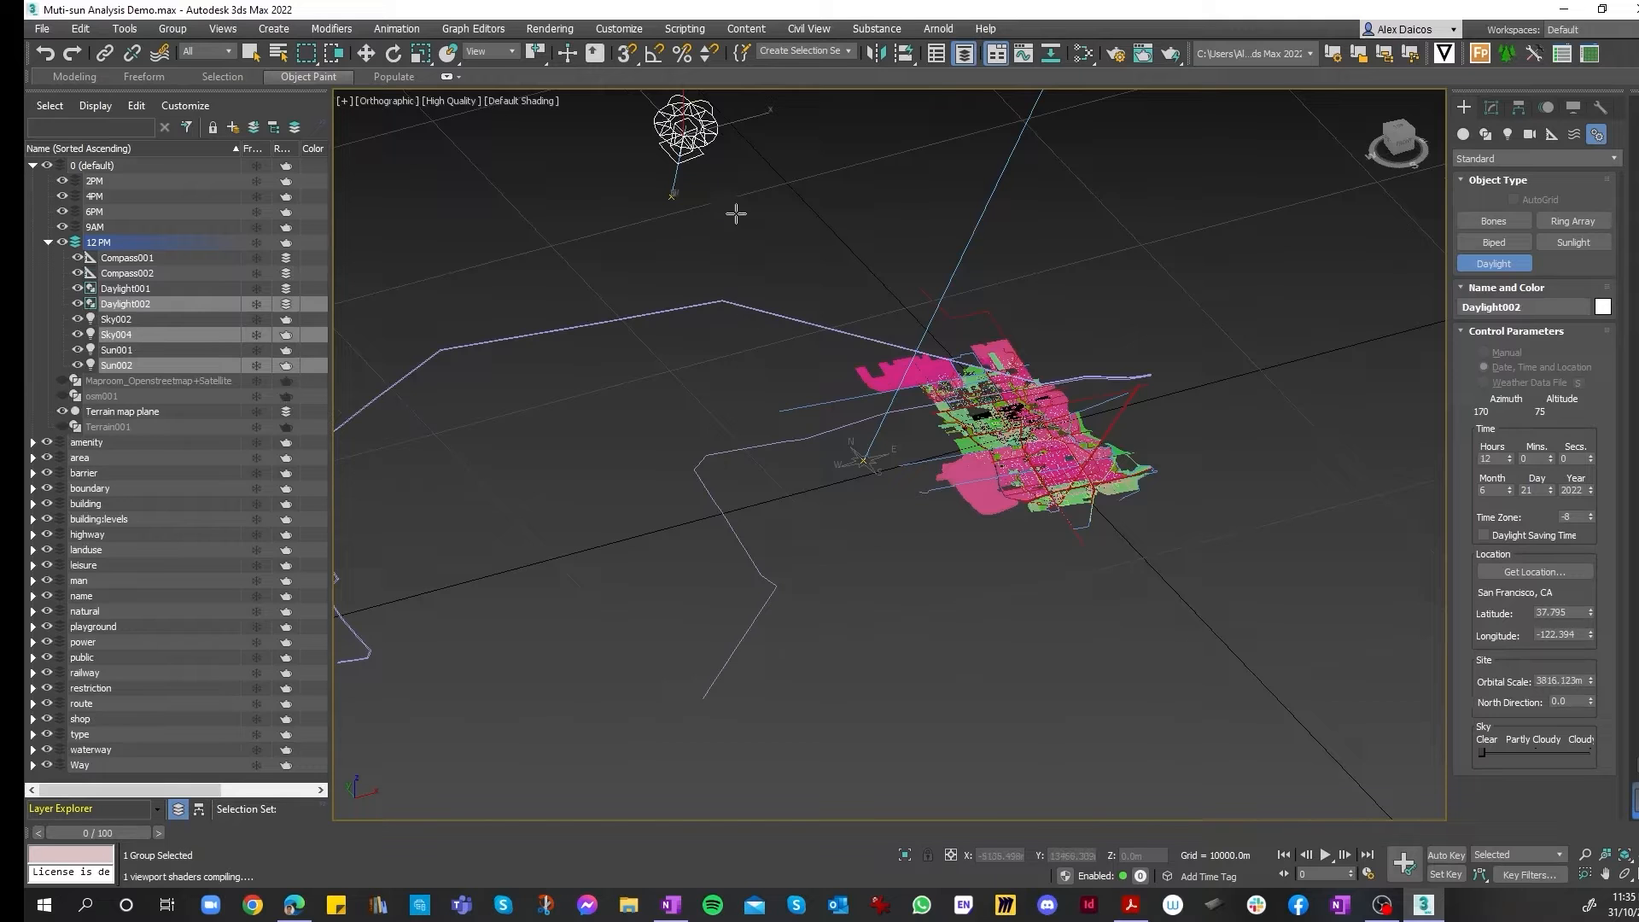
key(ctrl+z)
- Move the compass, daylight, sky and sun objects from the 12 PM layer into the 9AM layer
scroll(669, 198, down, 2)
scroll(741, 359, up, 3)
scroll(848, 263, down, 4)
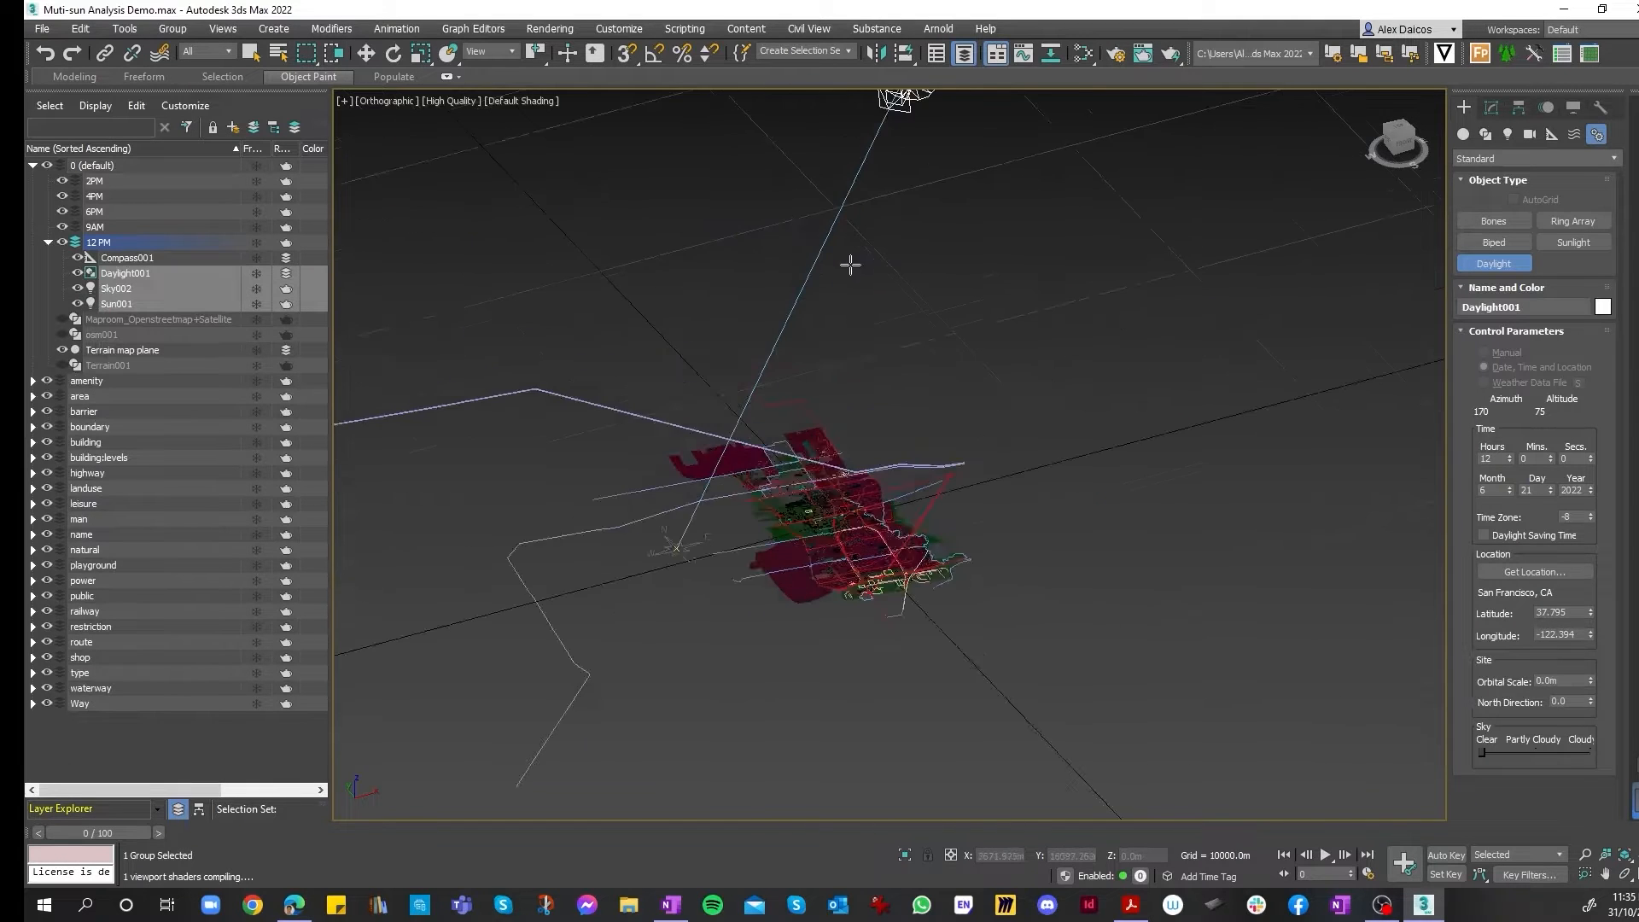
click(134, 259)
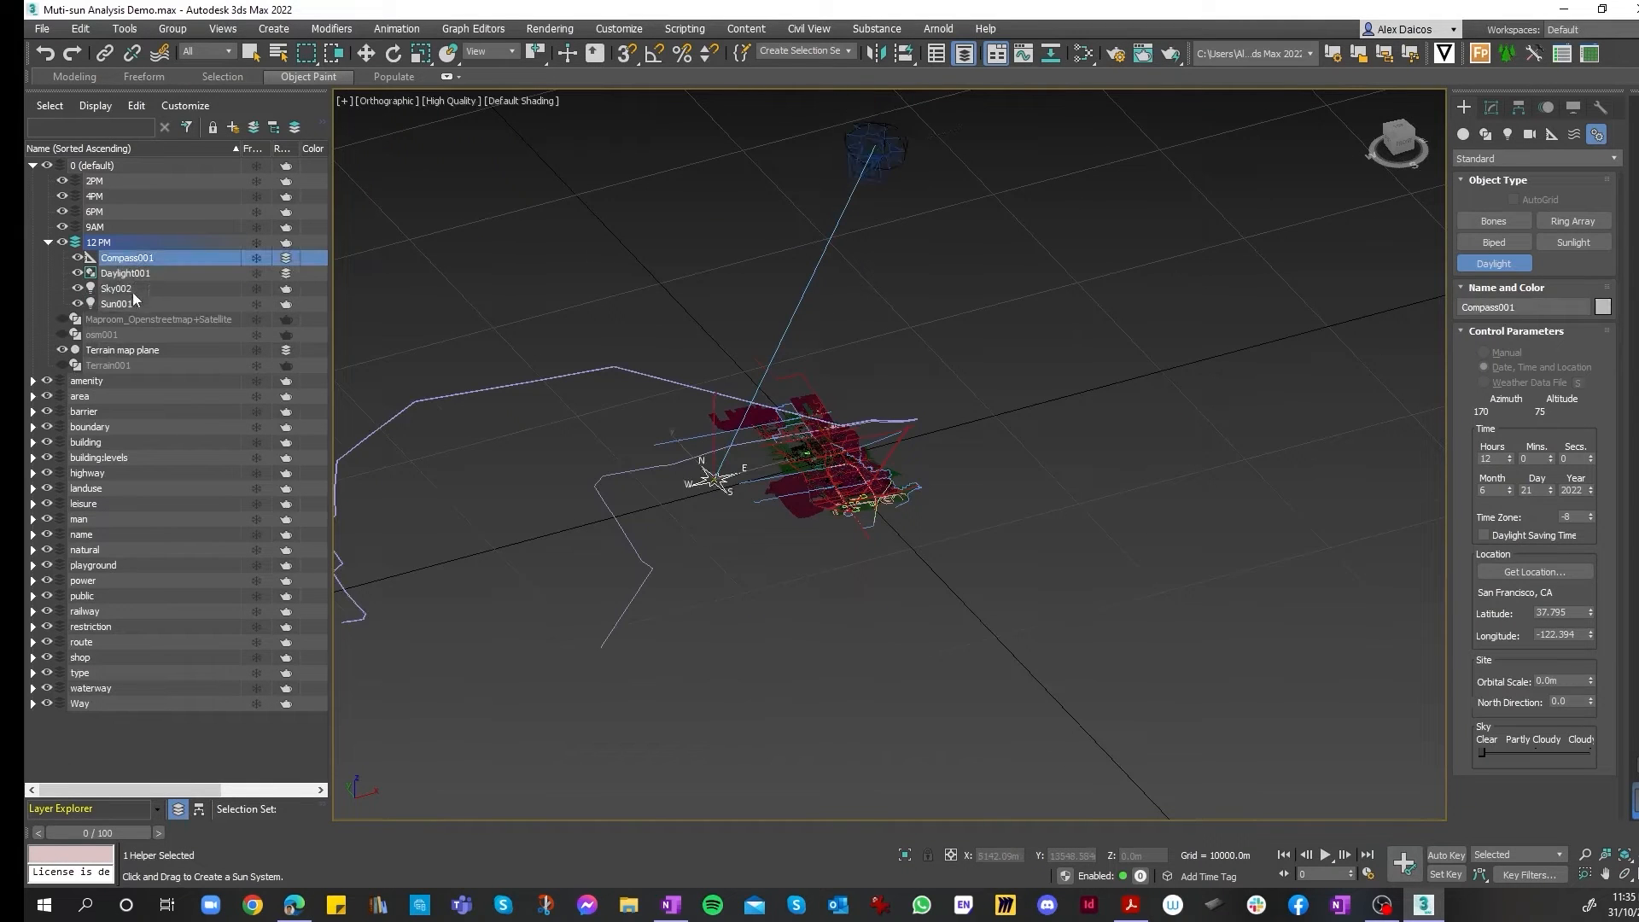
double_click(129, 260)
mouse_move(126, 261)
mouse_down()
mouse_move(172, 253)
mouse_move(115, 230)
mouse_up()
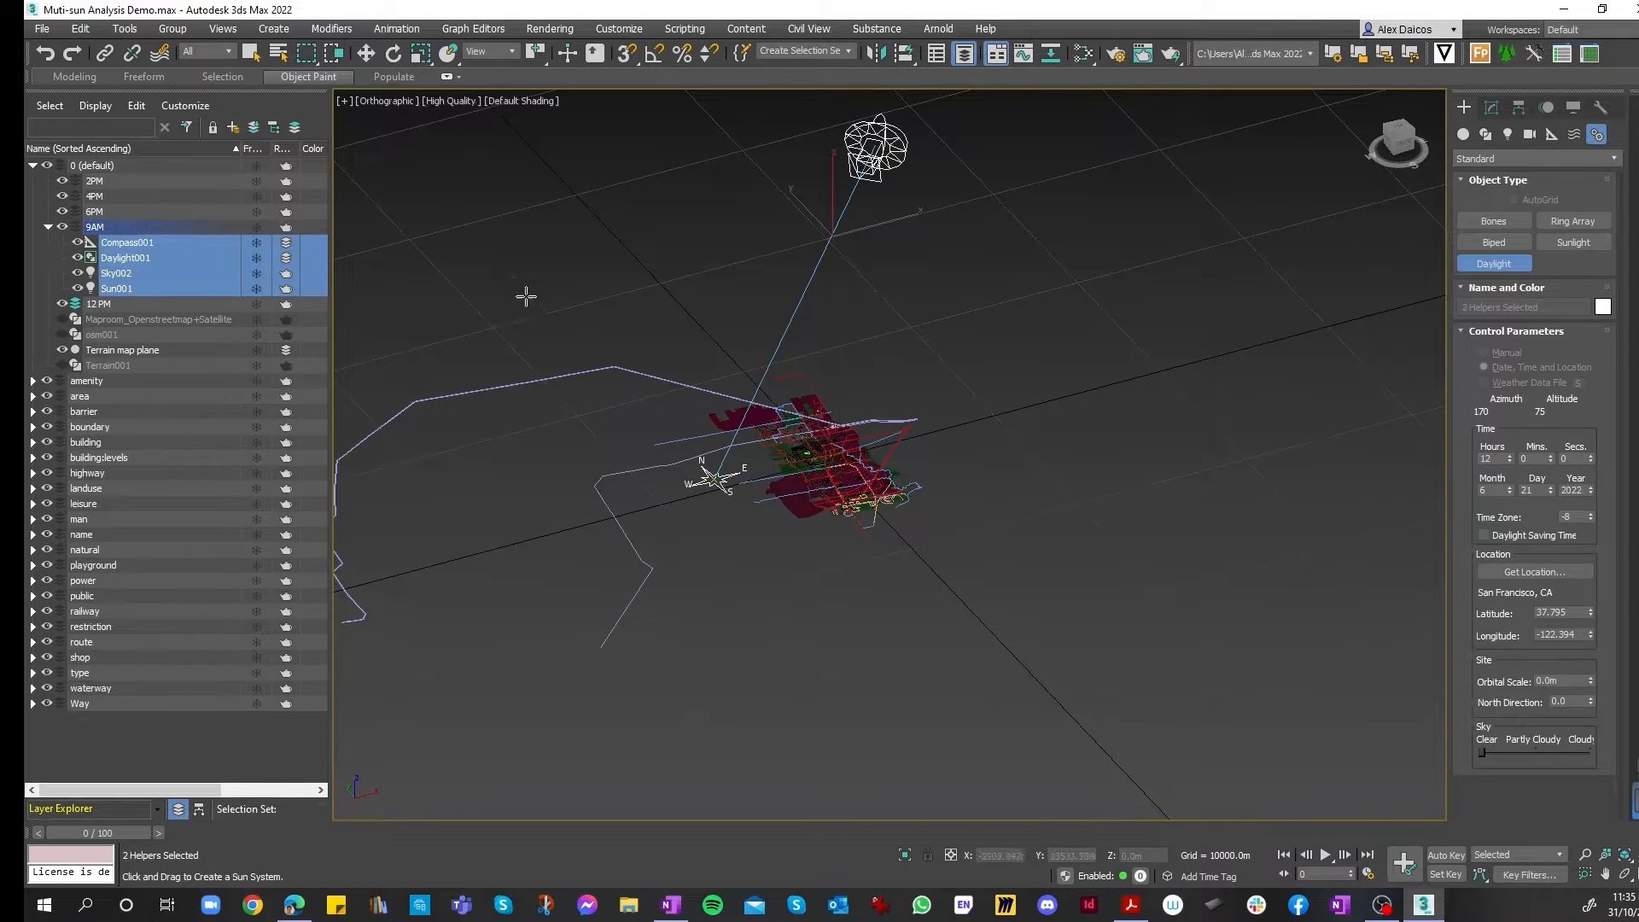
- Examine the placement of the daylight system's sun and compass relative to the city model
scroll(625, 322, down, 3)
scroll(691, 322, up, 4)
scroll(695, 423, down, 2)
scroll(562, 437, up, 1)
scroll(580, 439, up, 2)
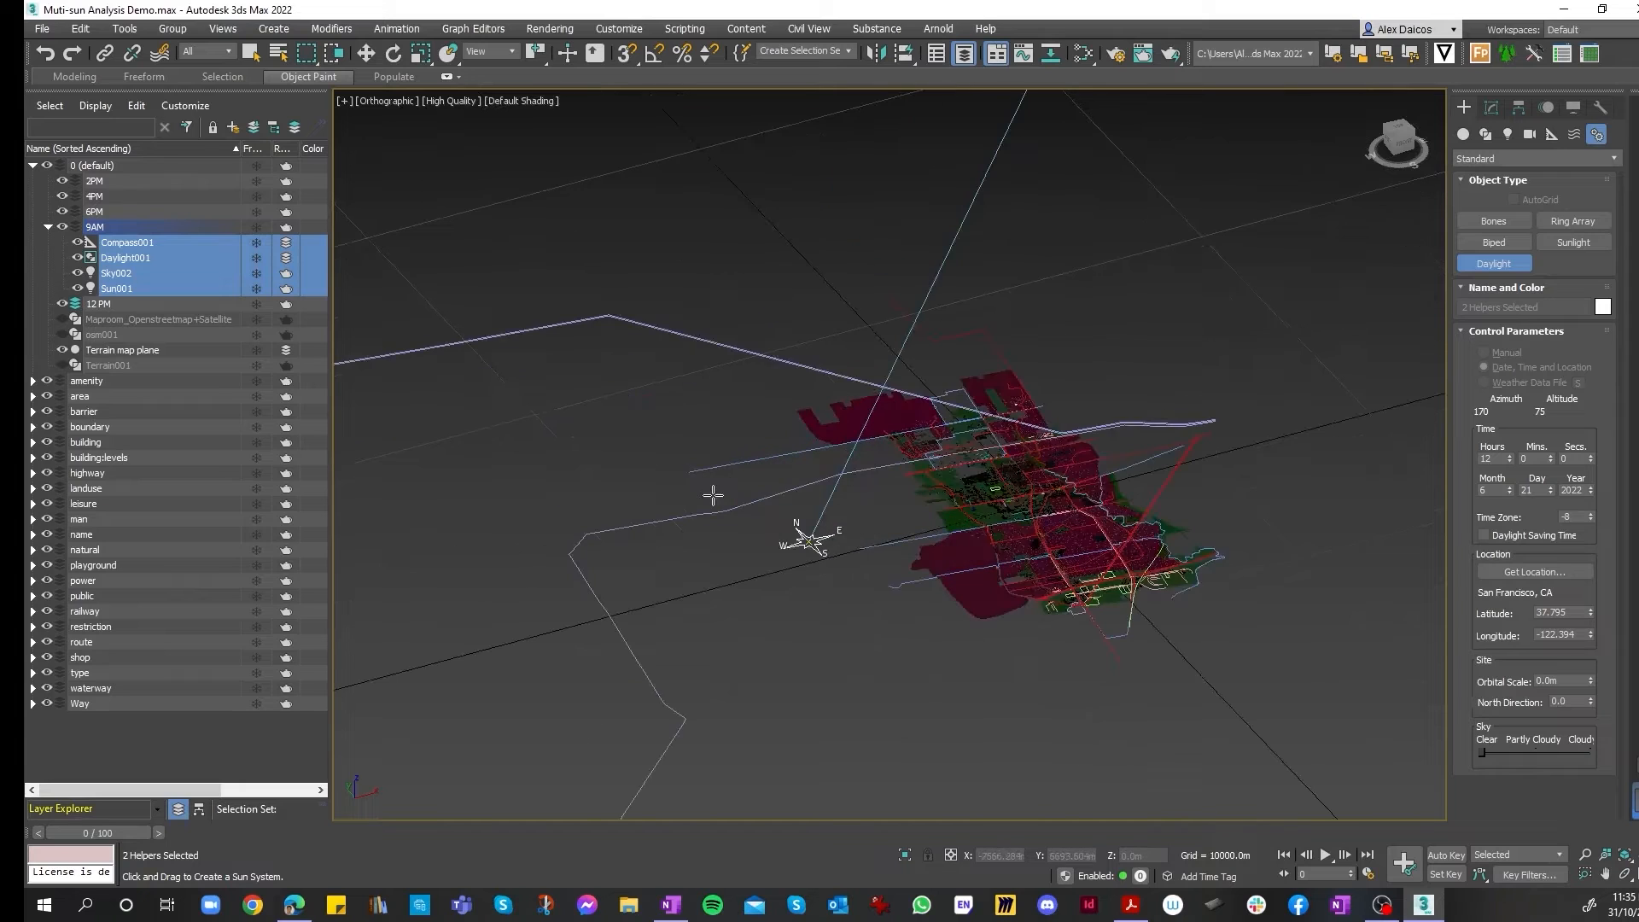
scroll(751, 435, down, 2)
scroll(819, 324, up, 2)
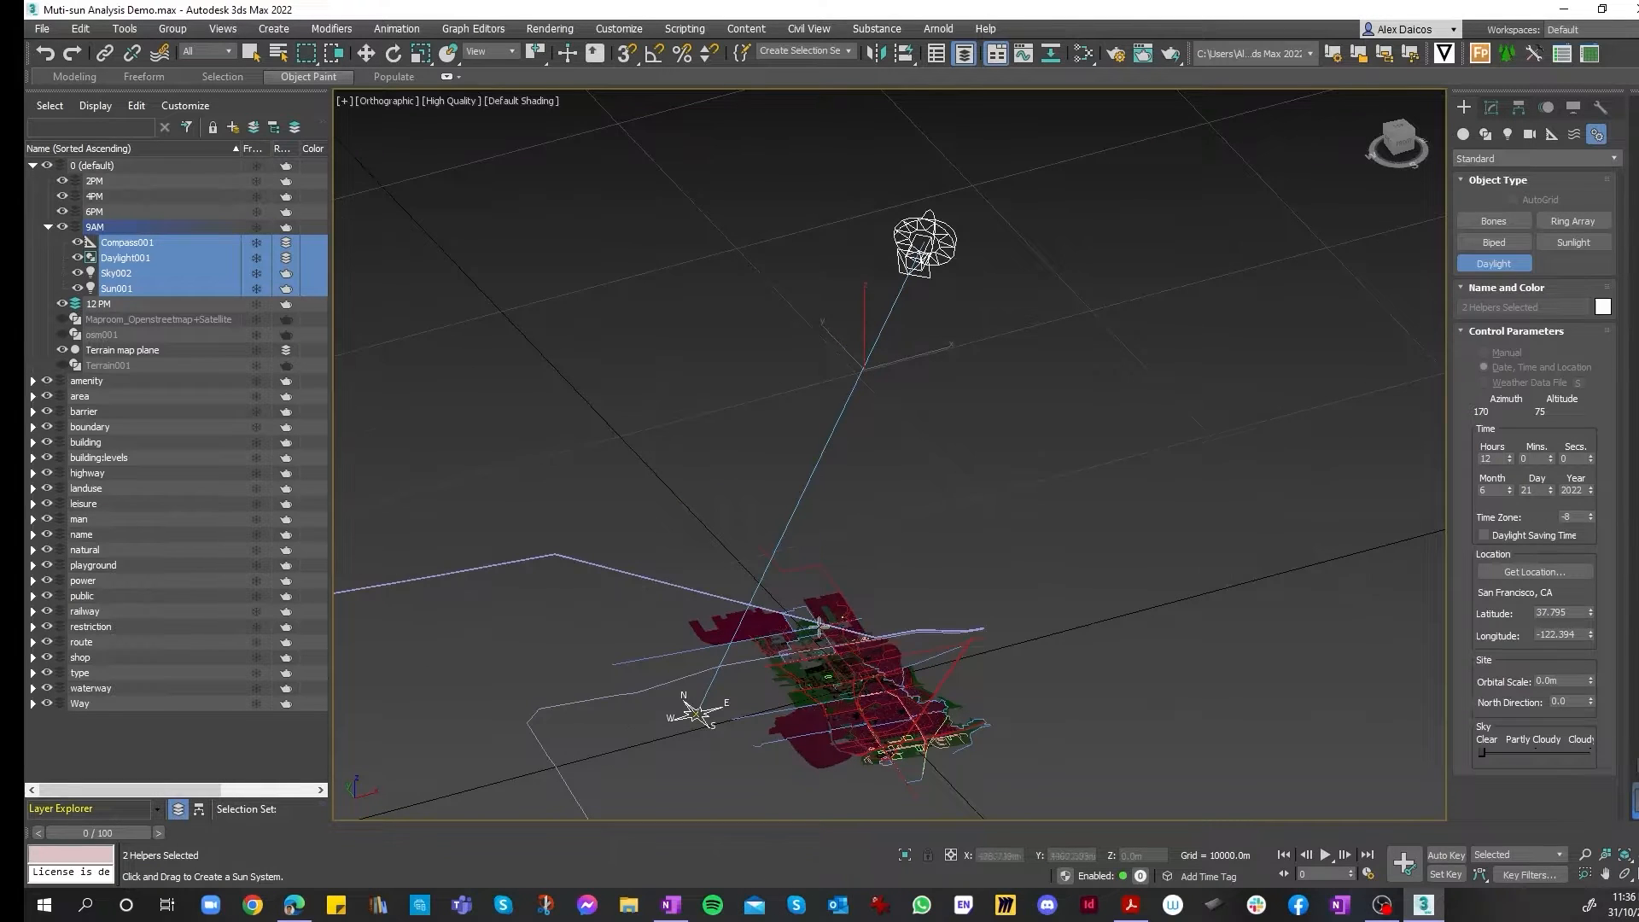
scroll(864, 541, down, 2)
scroll(773, 531, up, 1)
scroll(785, 478, down, 3)
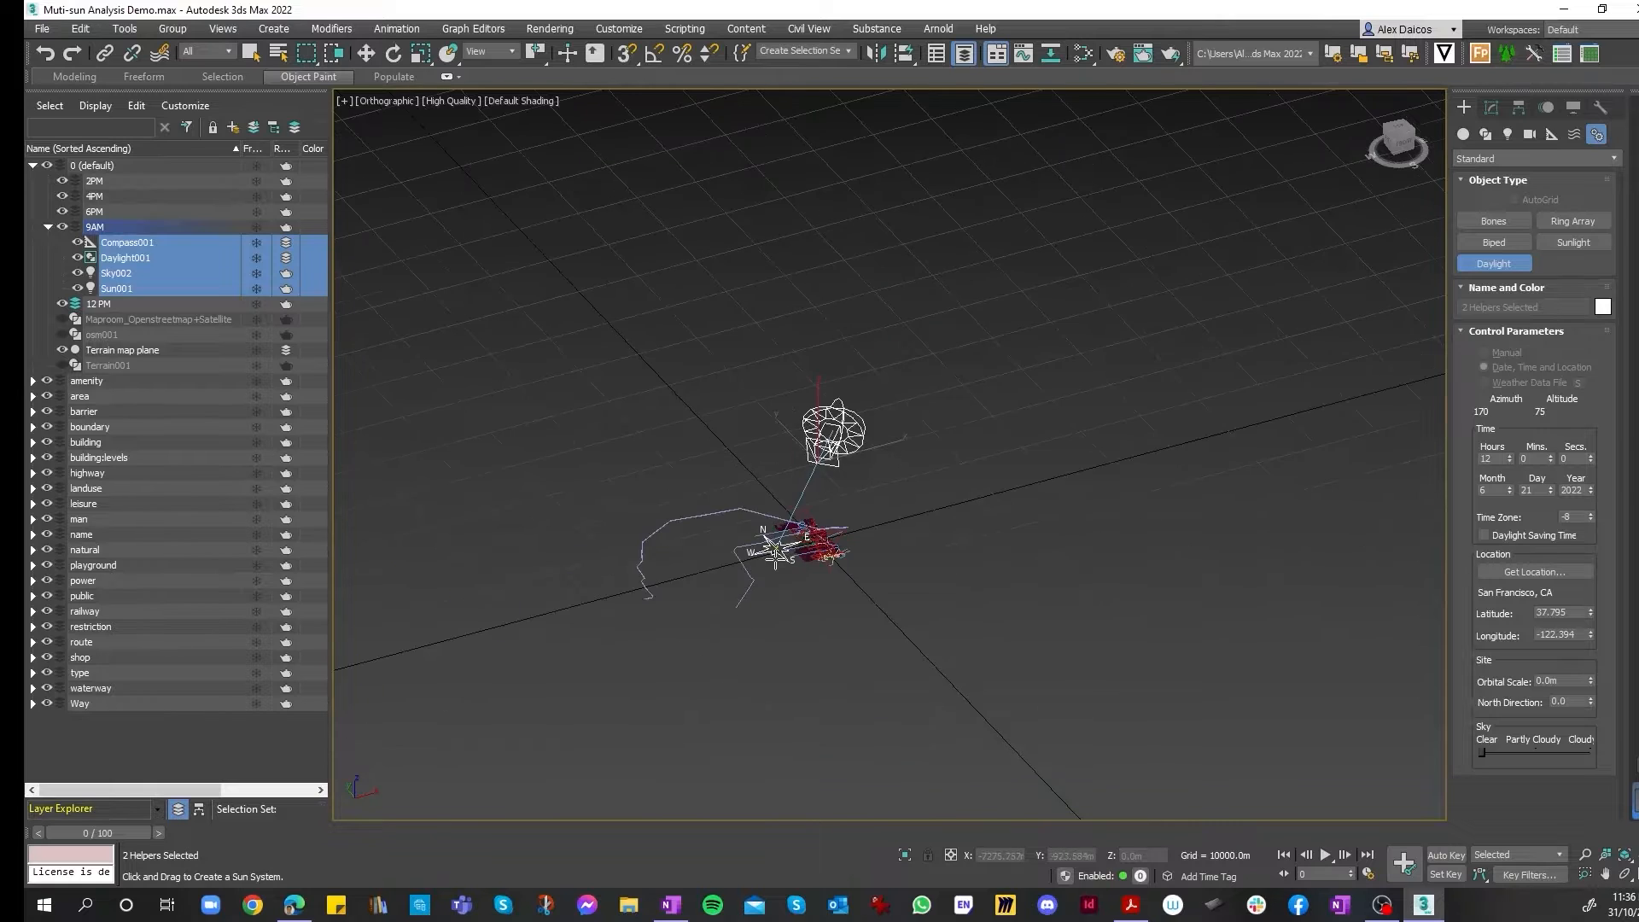
scroll(815, 441, up, 3)
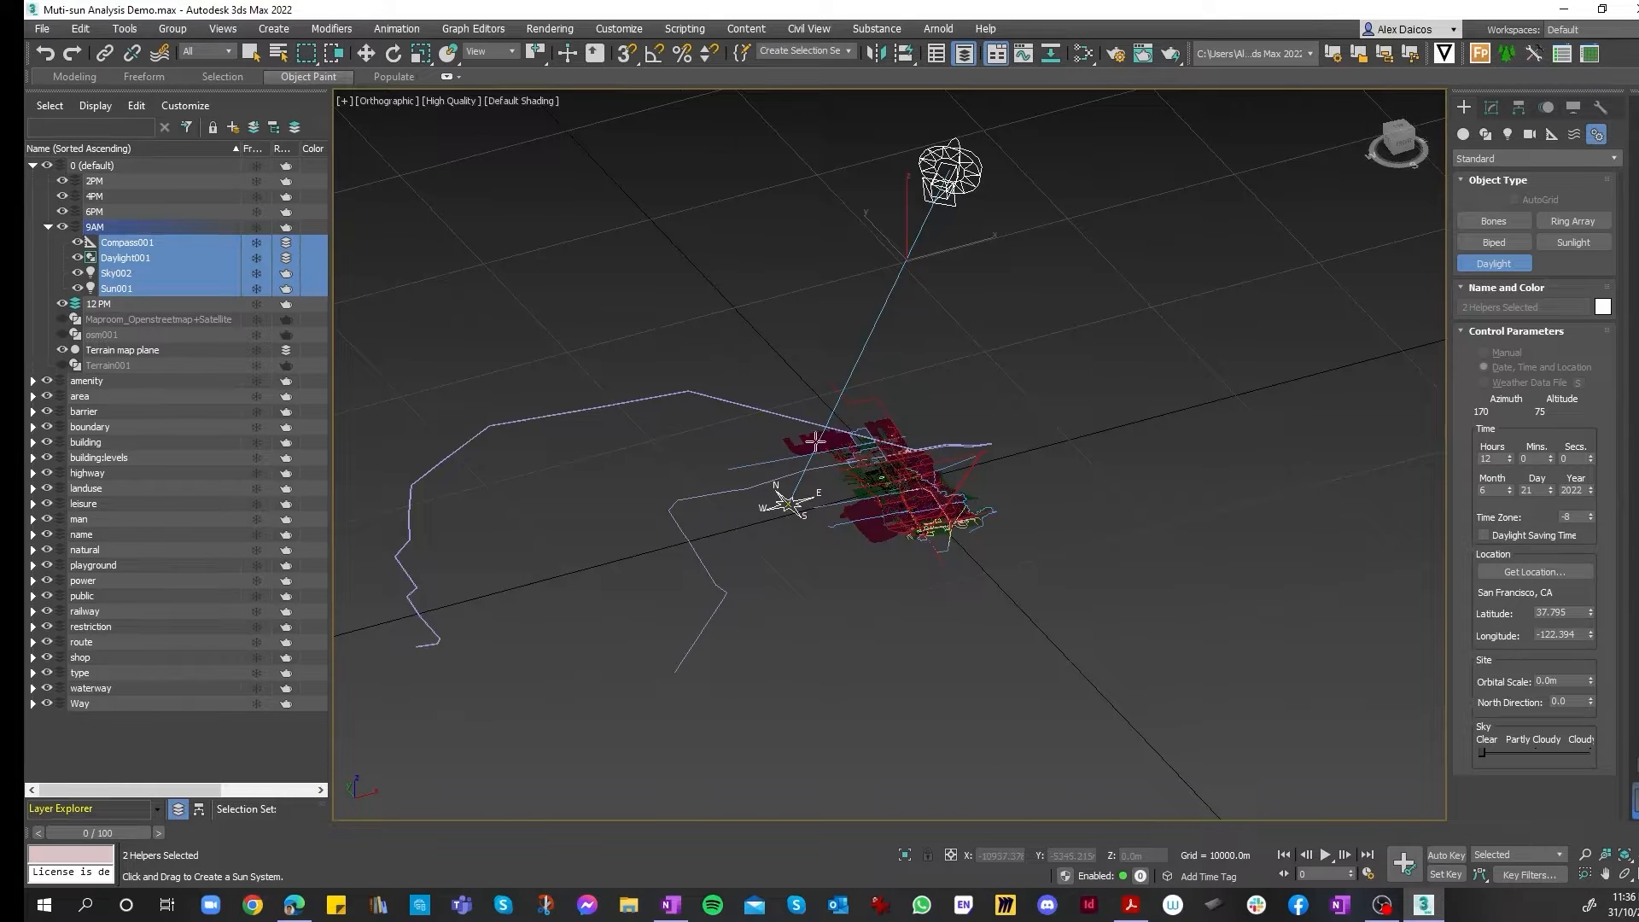
- Create a targeted Arnold light of type Distant, starting at the compass with its target south of it
click(1507, 135)
click(1514, 160)
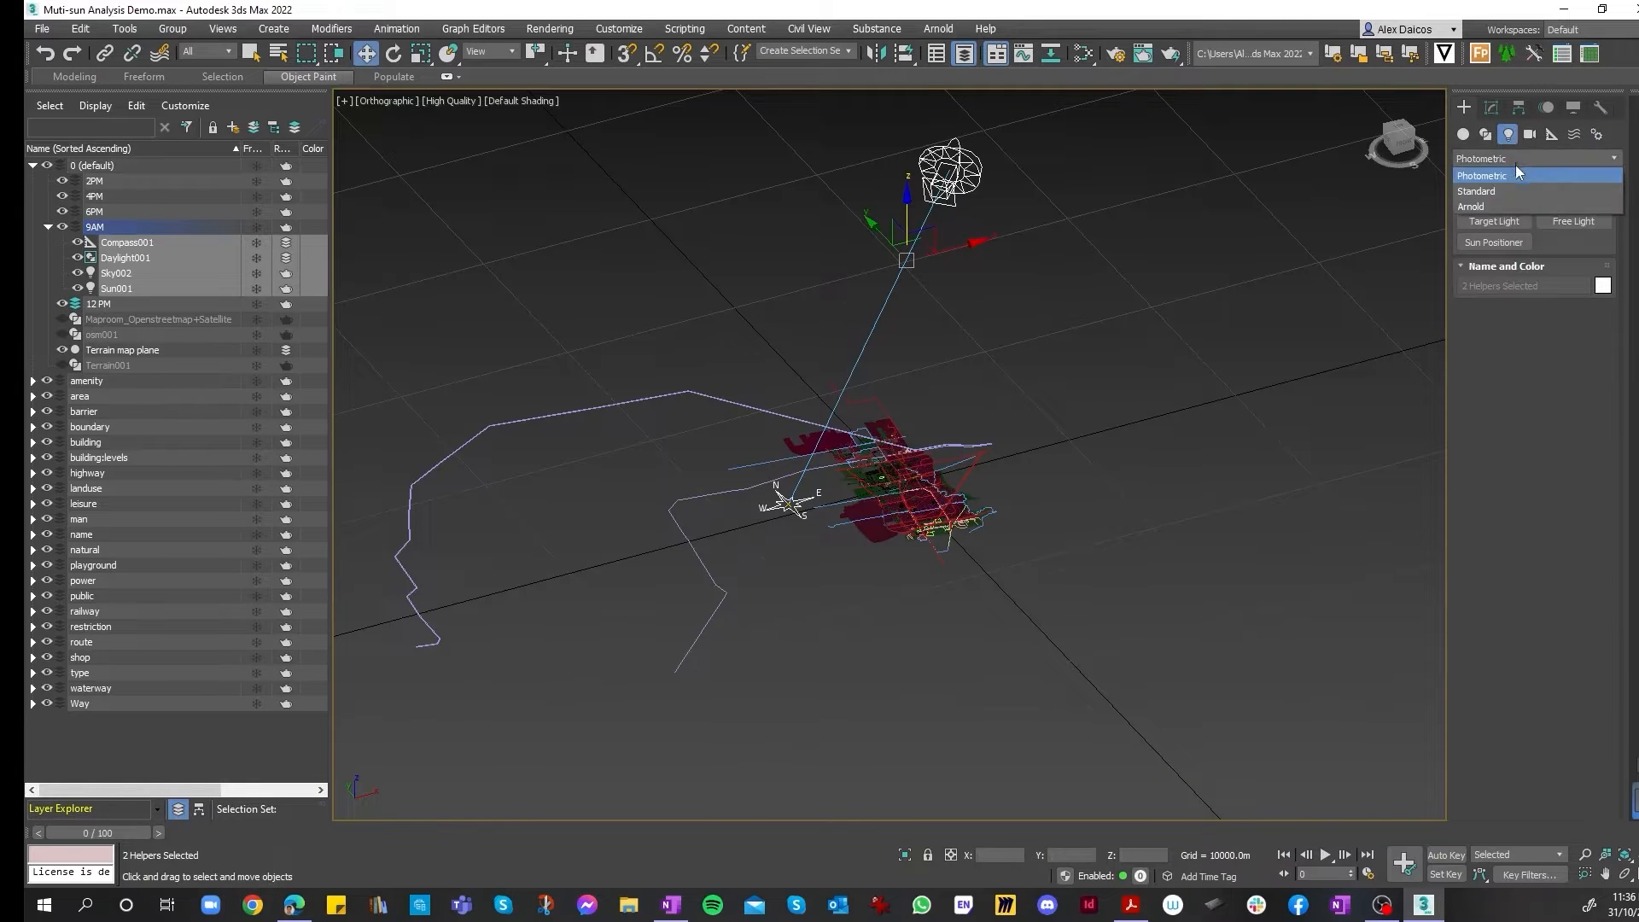
click(1472, 206)
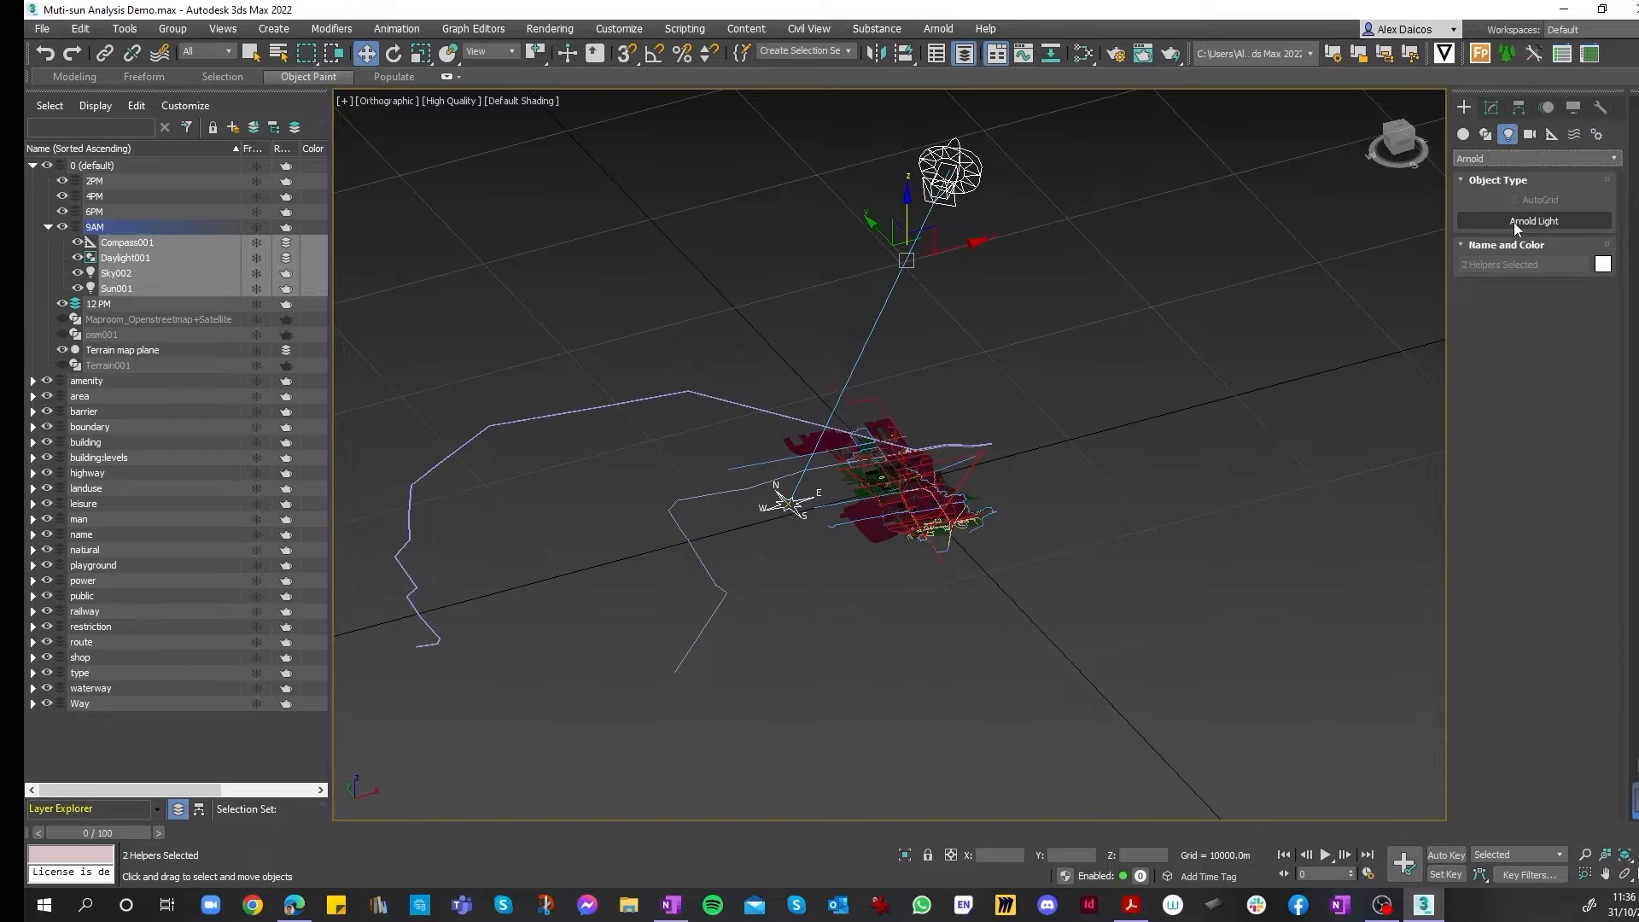
click(1513, 222)
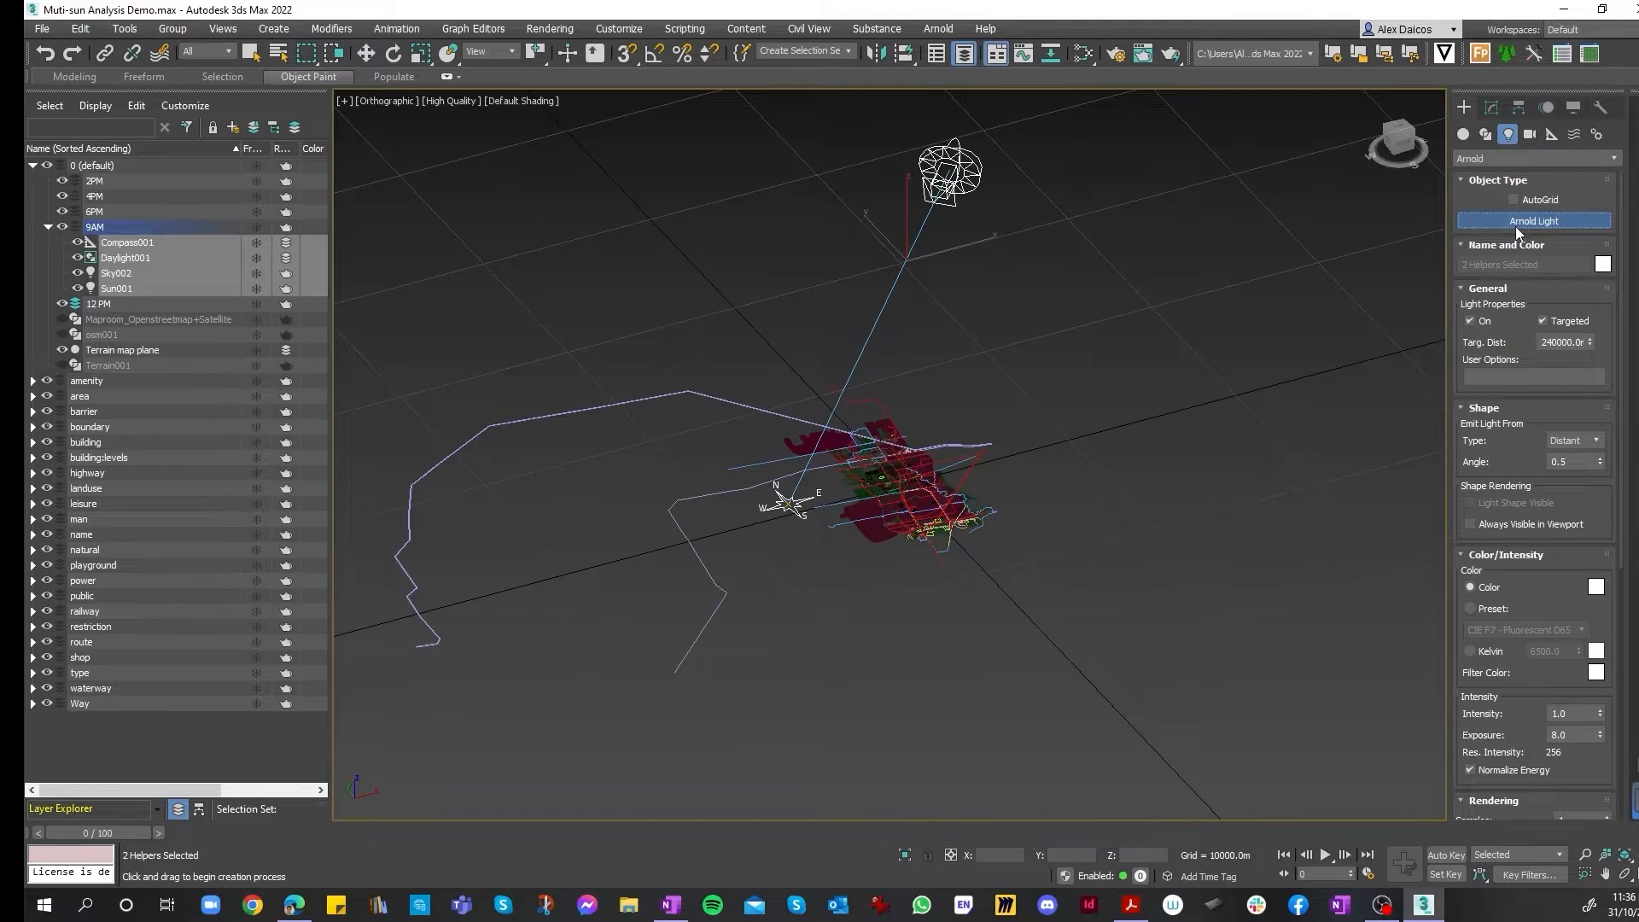
click(1563, 443)
click(1563, 442)
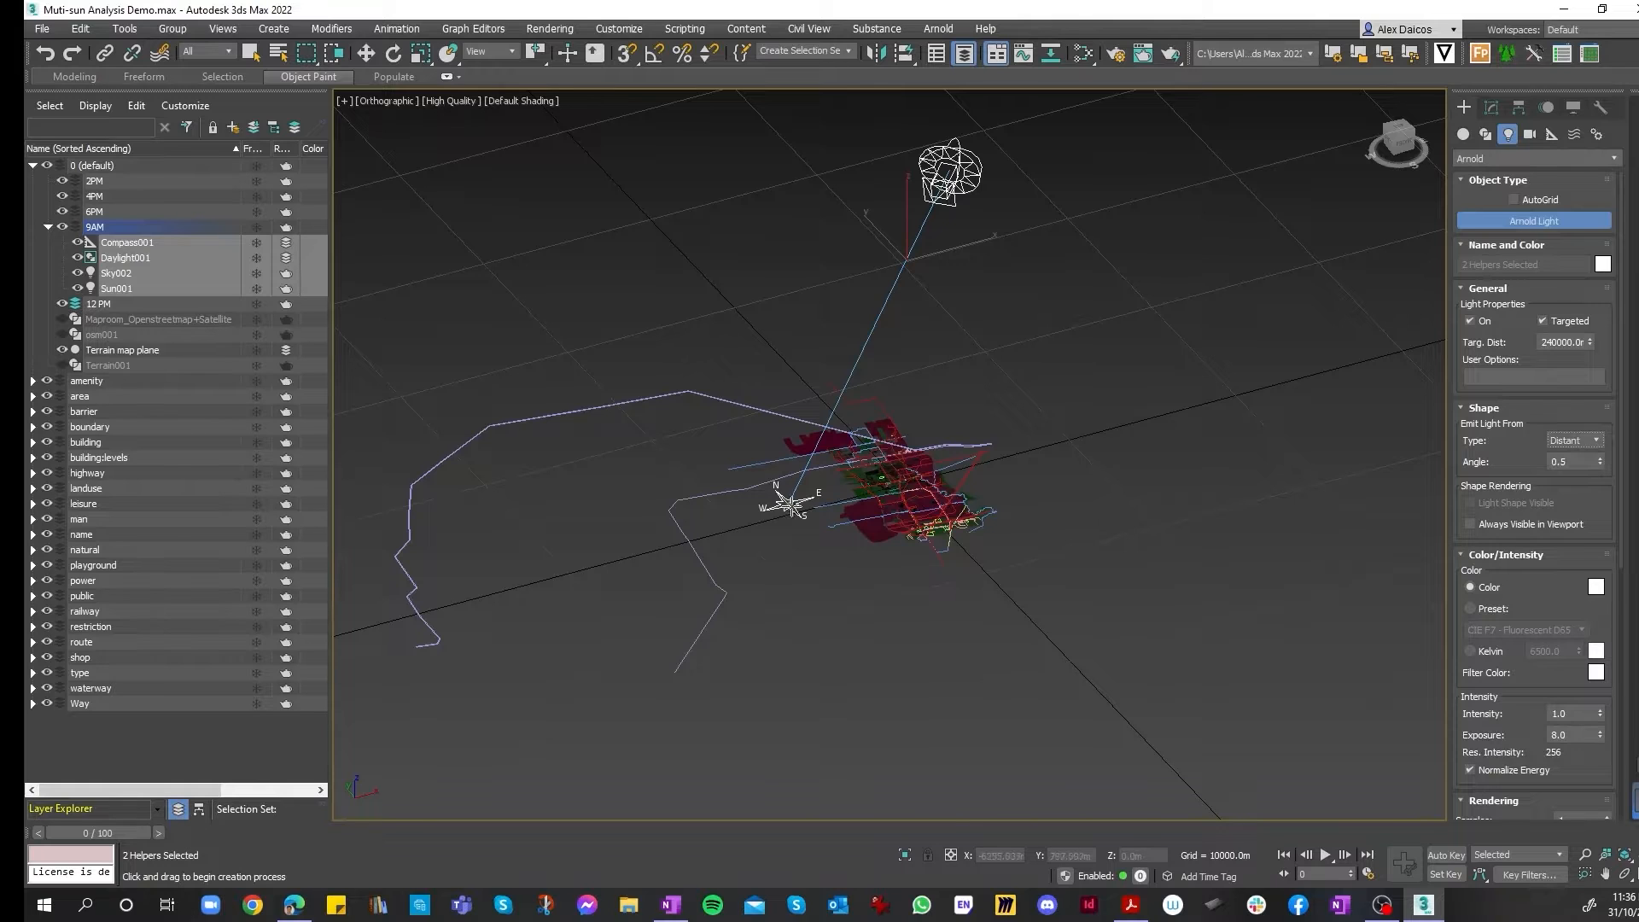
drag(789, 504, 744, 663)
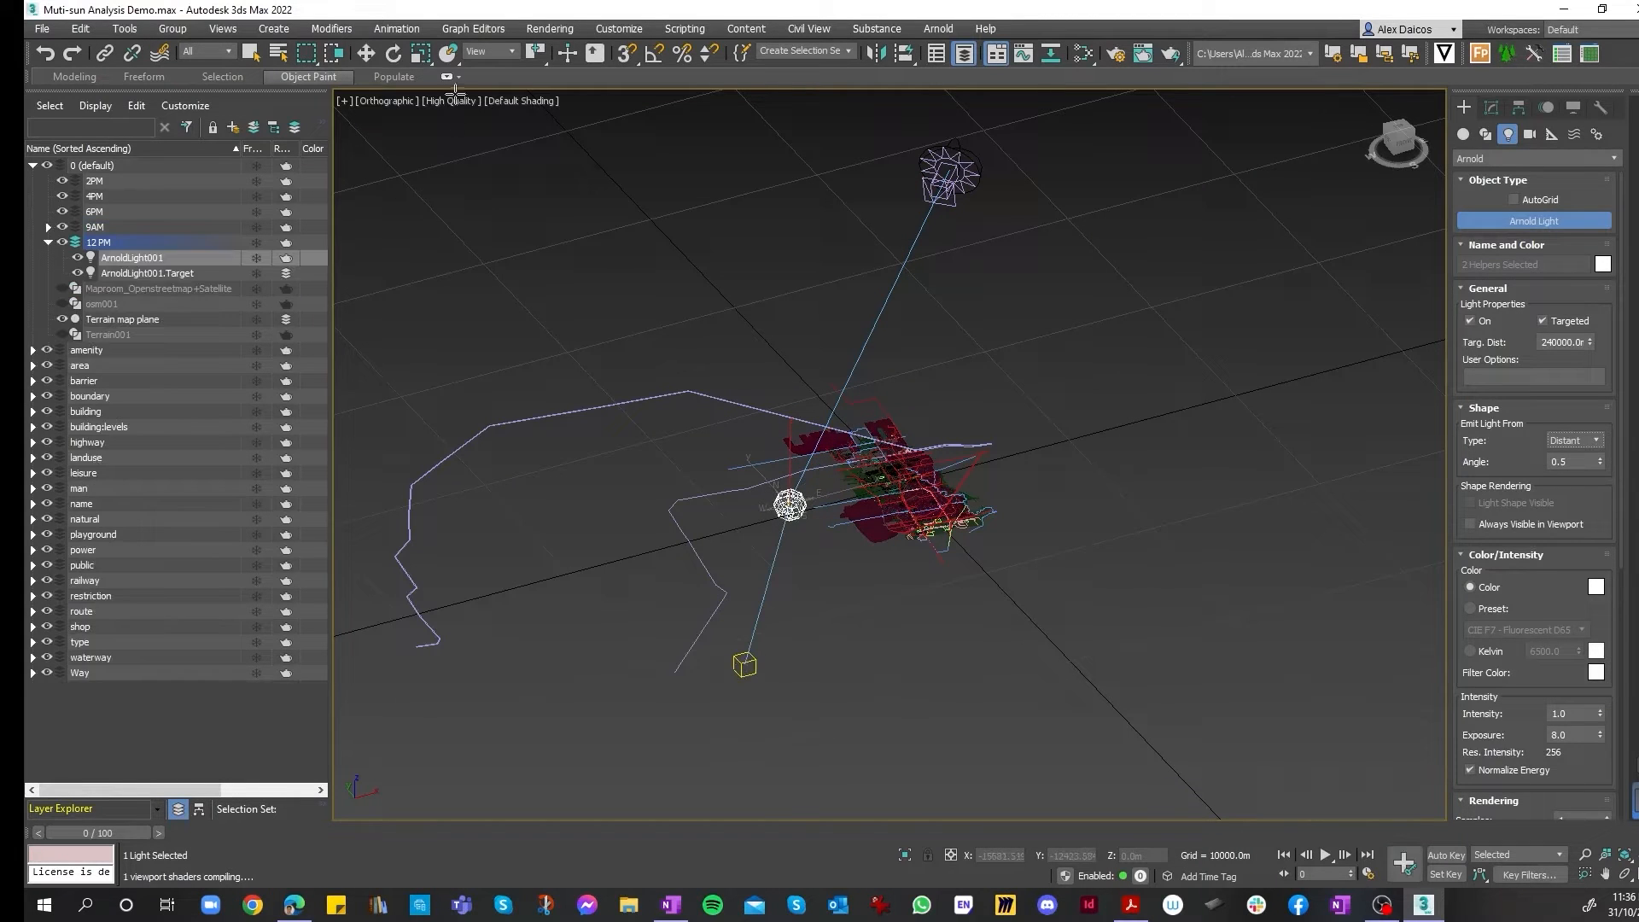
- Move the Arnold light onto the daylight system's sun and raise its target to a point below it
click(366, 53)
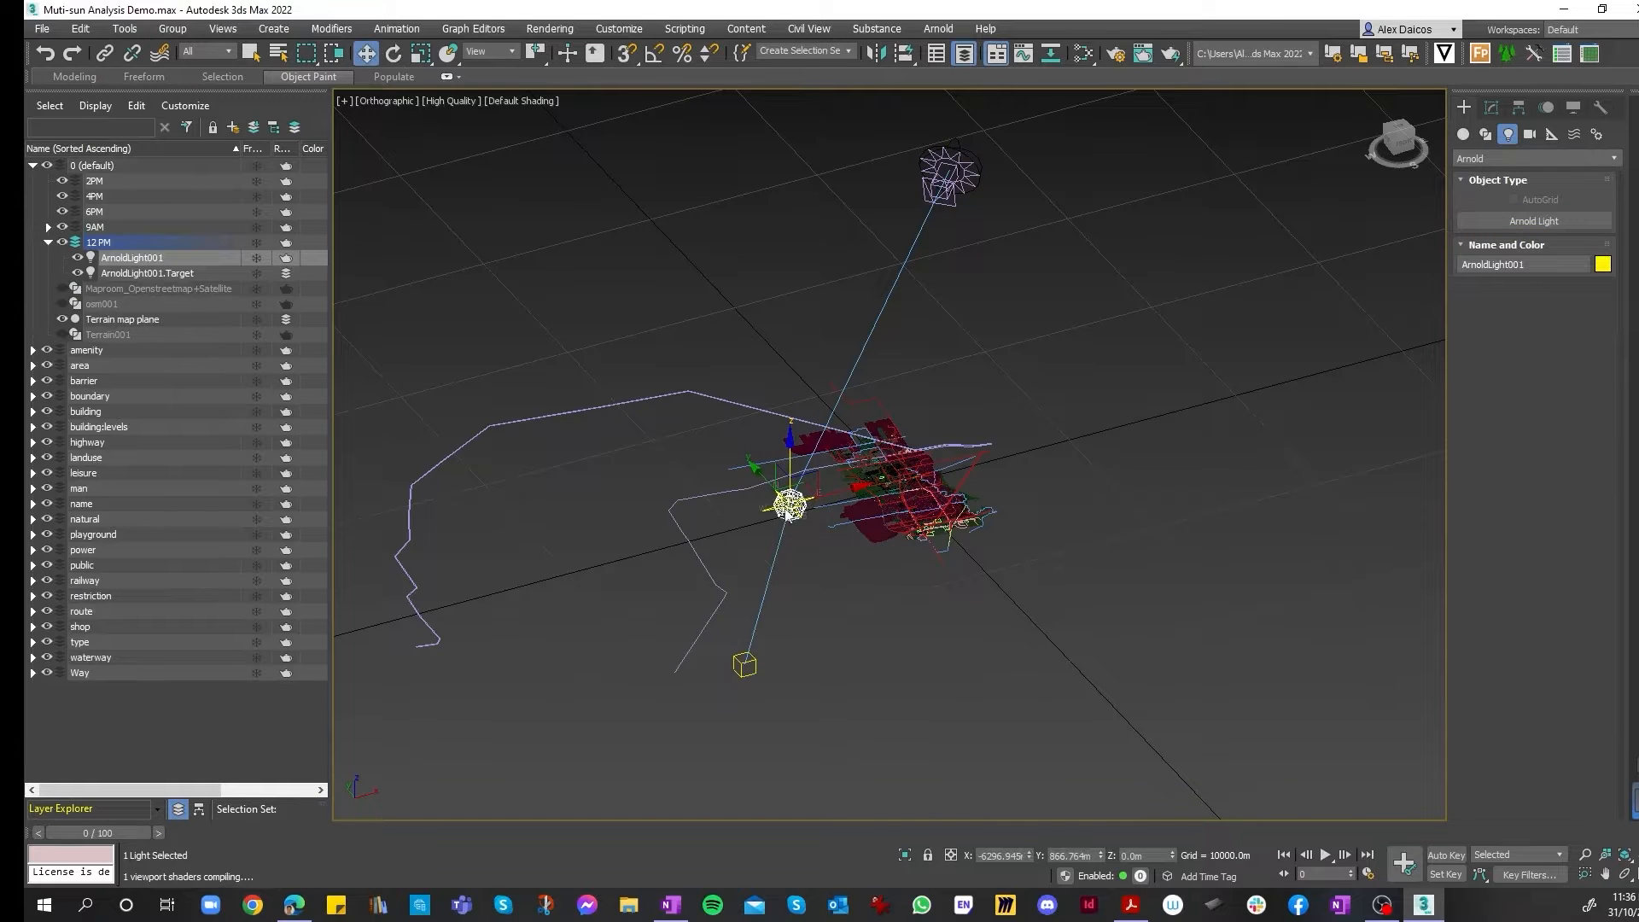
drag(760, 687, 919, 358)
click(902, 331)
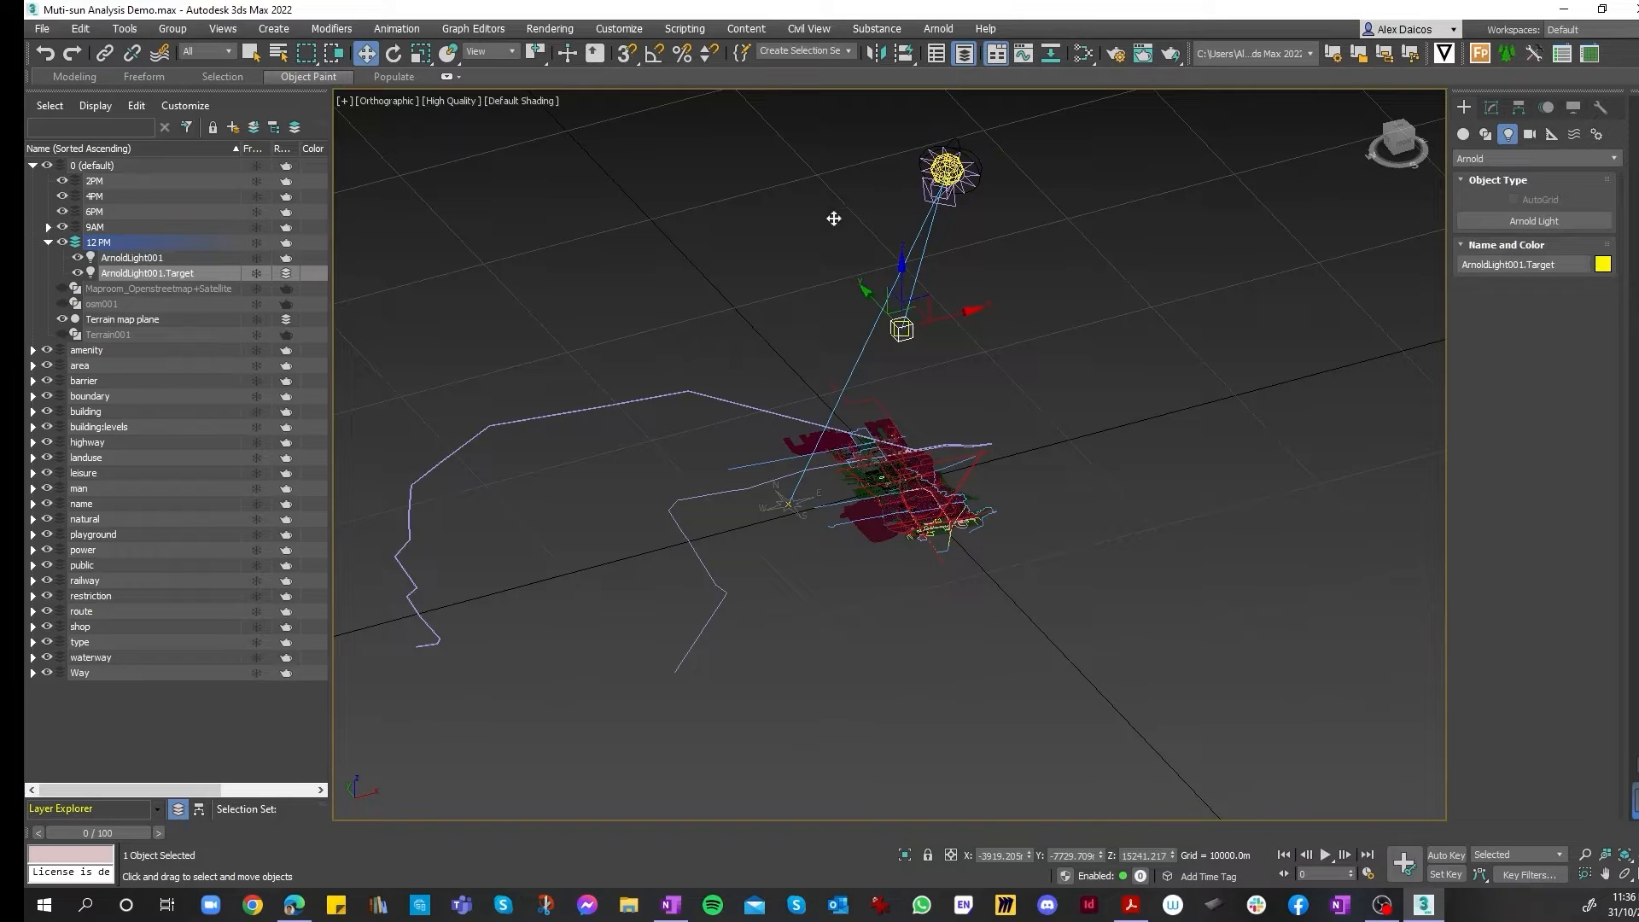
- Align the Arnold light's target with the compass of the daylight system and clear the selection
click(907, 54)
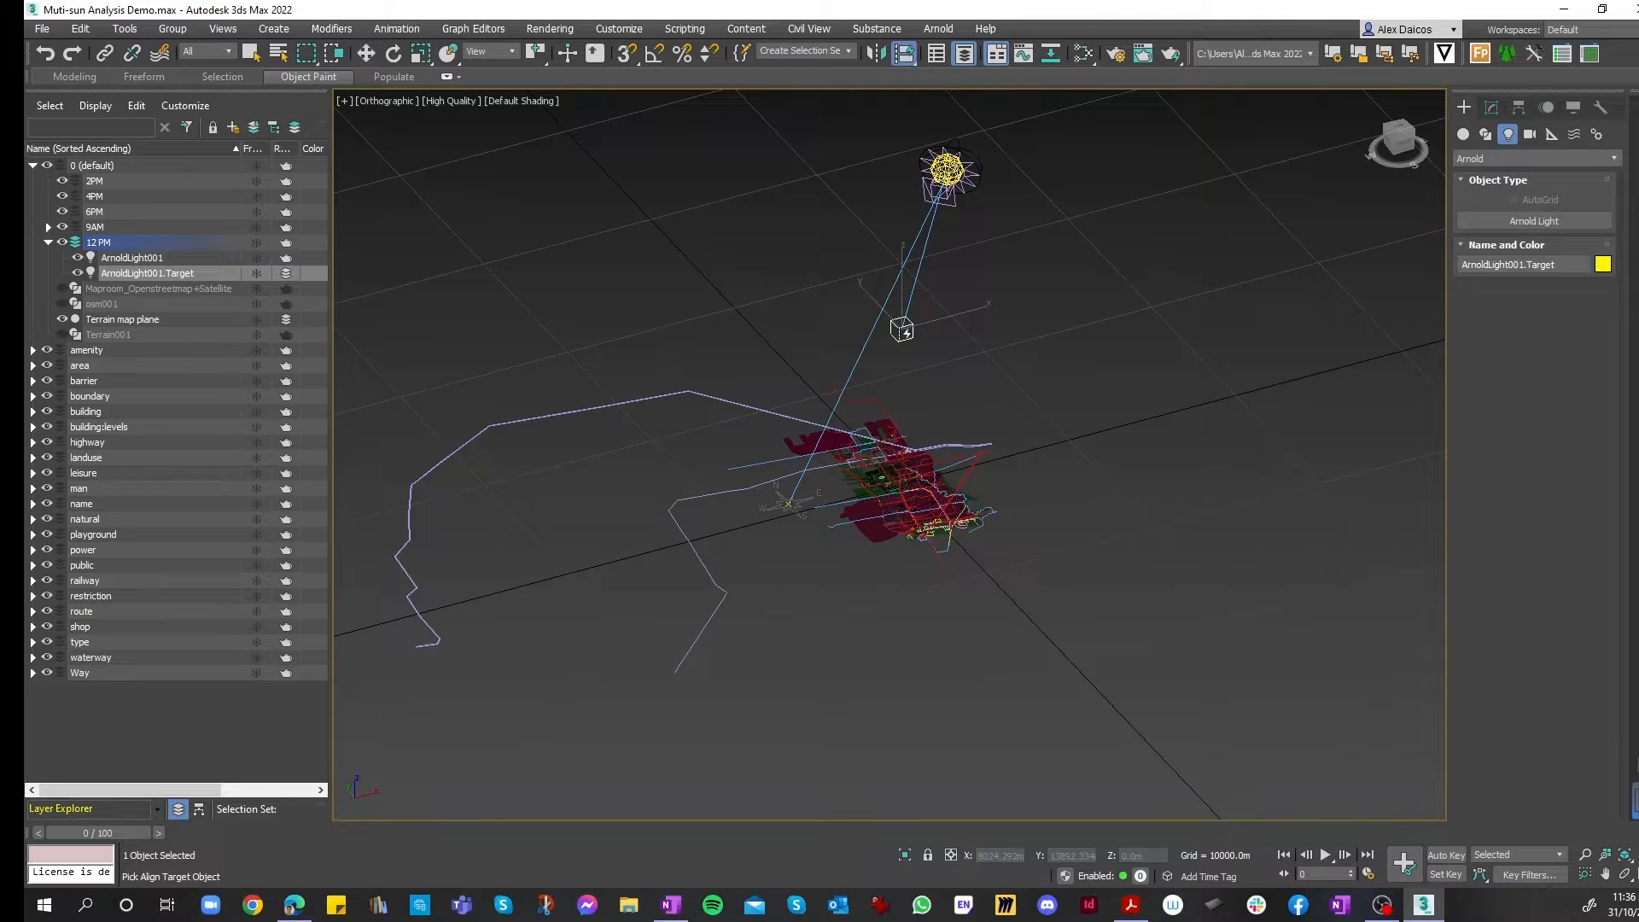
click(900, 331)
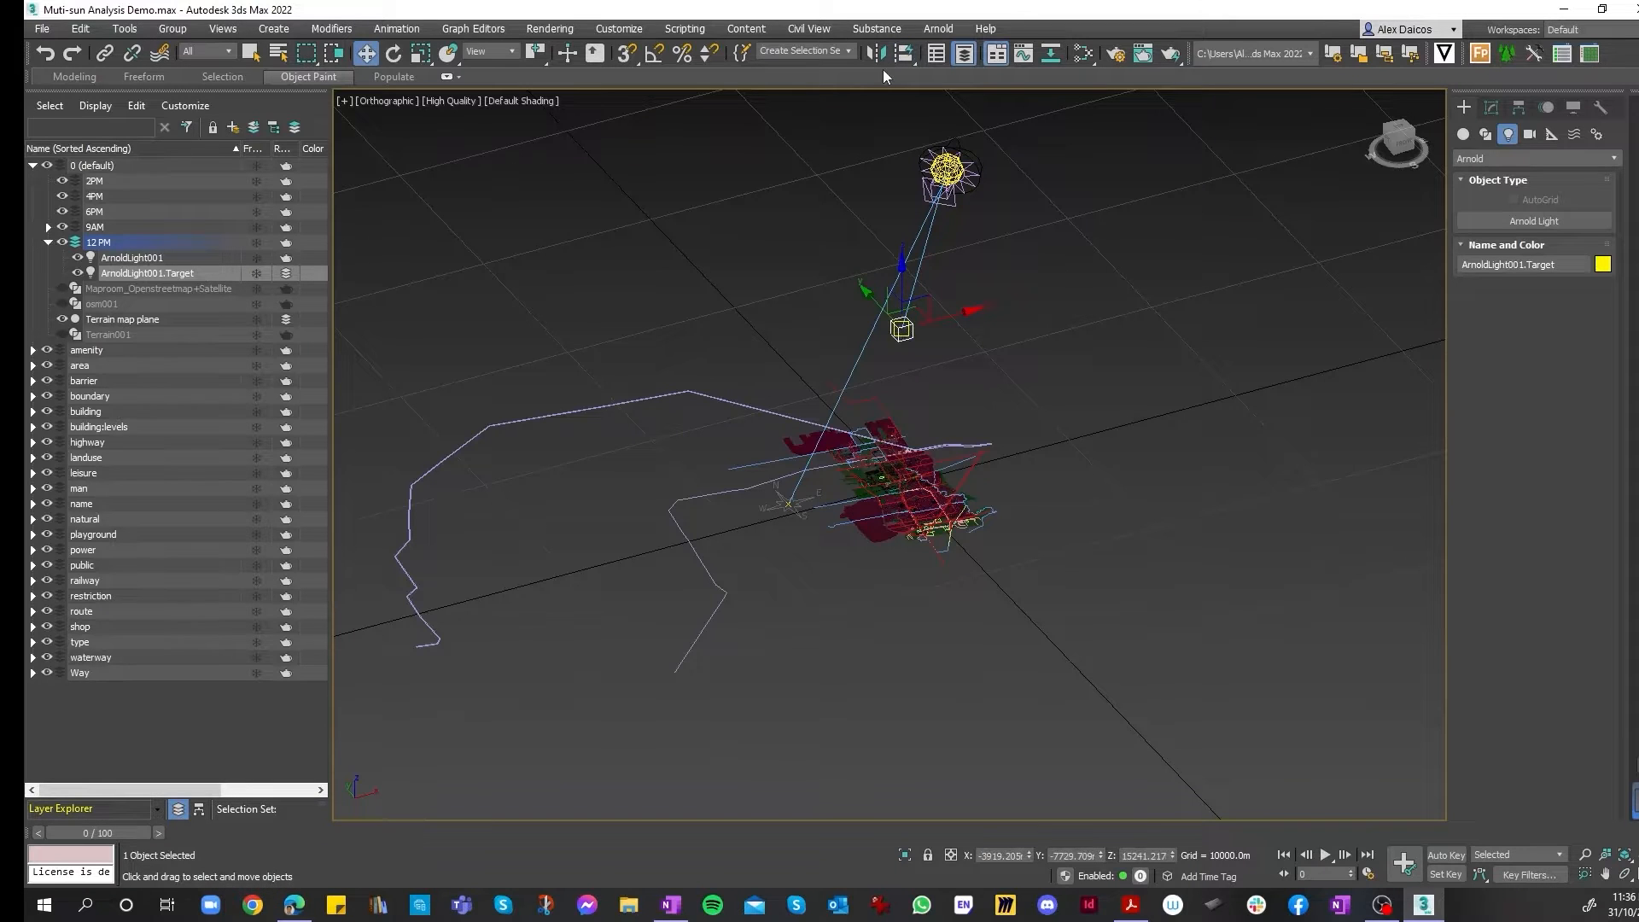
click(905, 54)
click(798, 517)
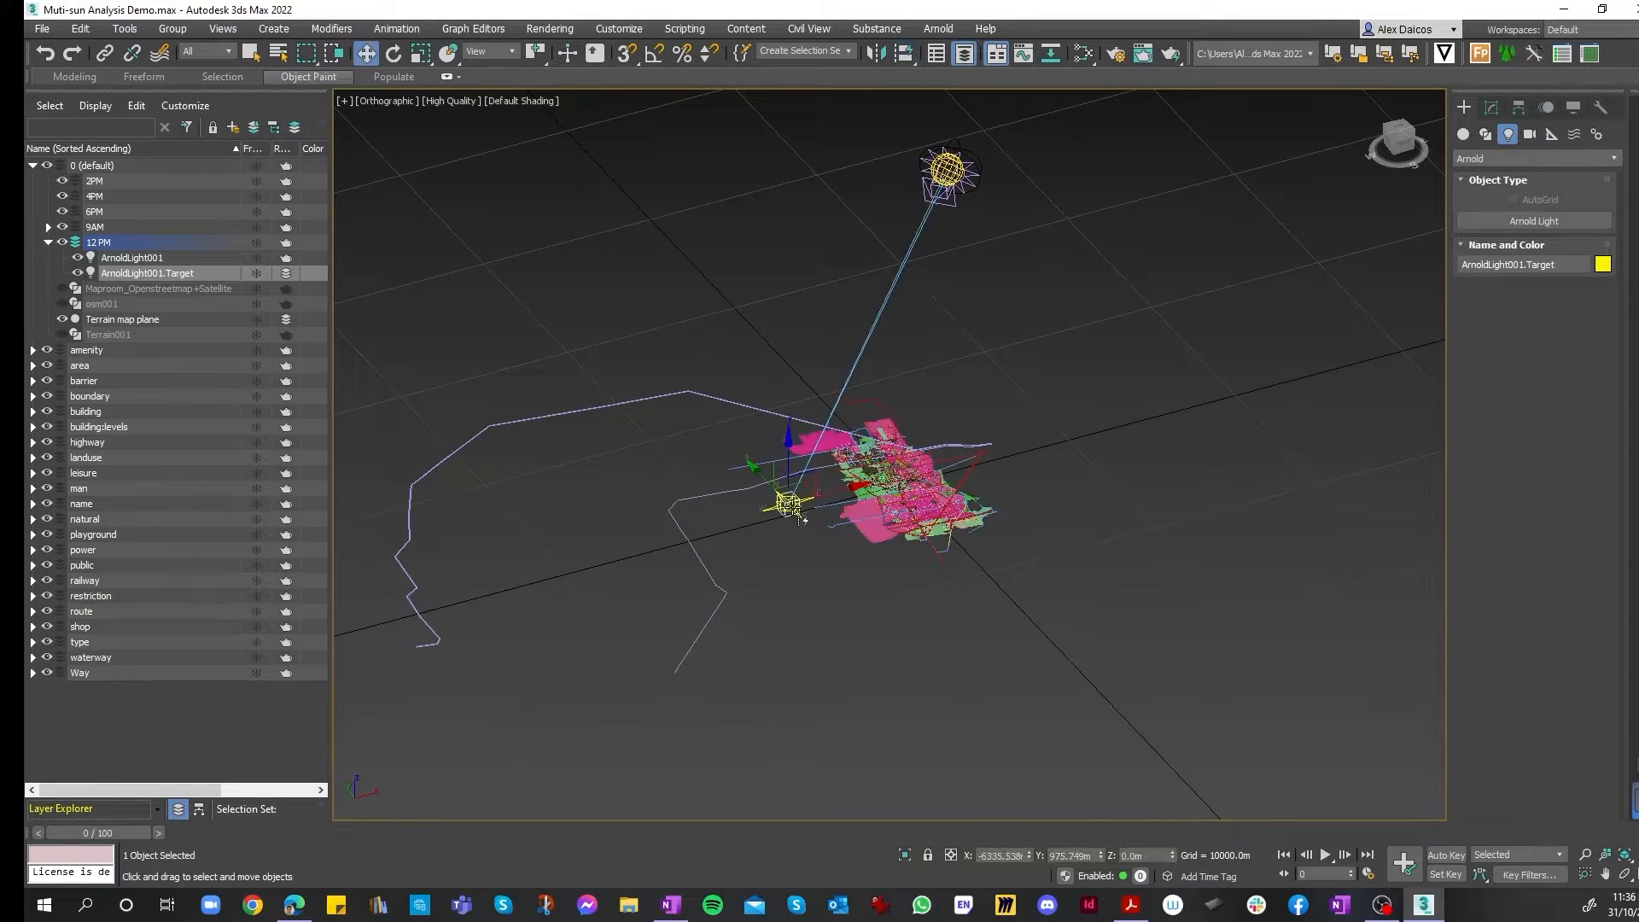
click(928, 343)
scroll(860, 386, down, 4)
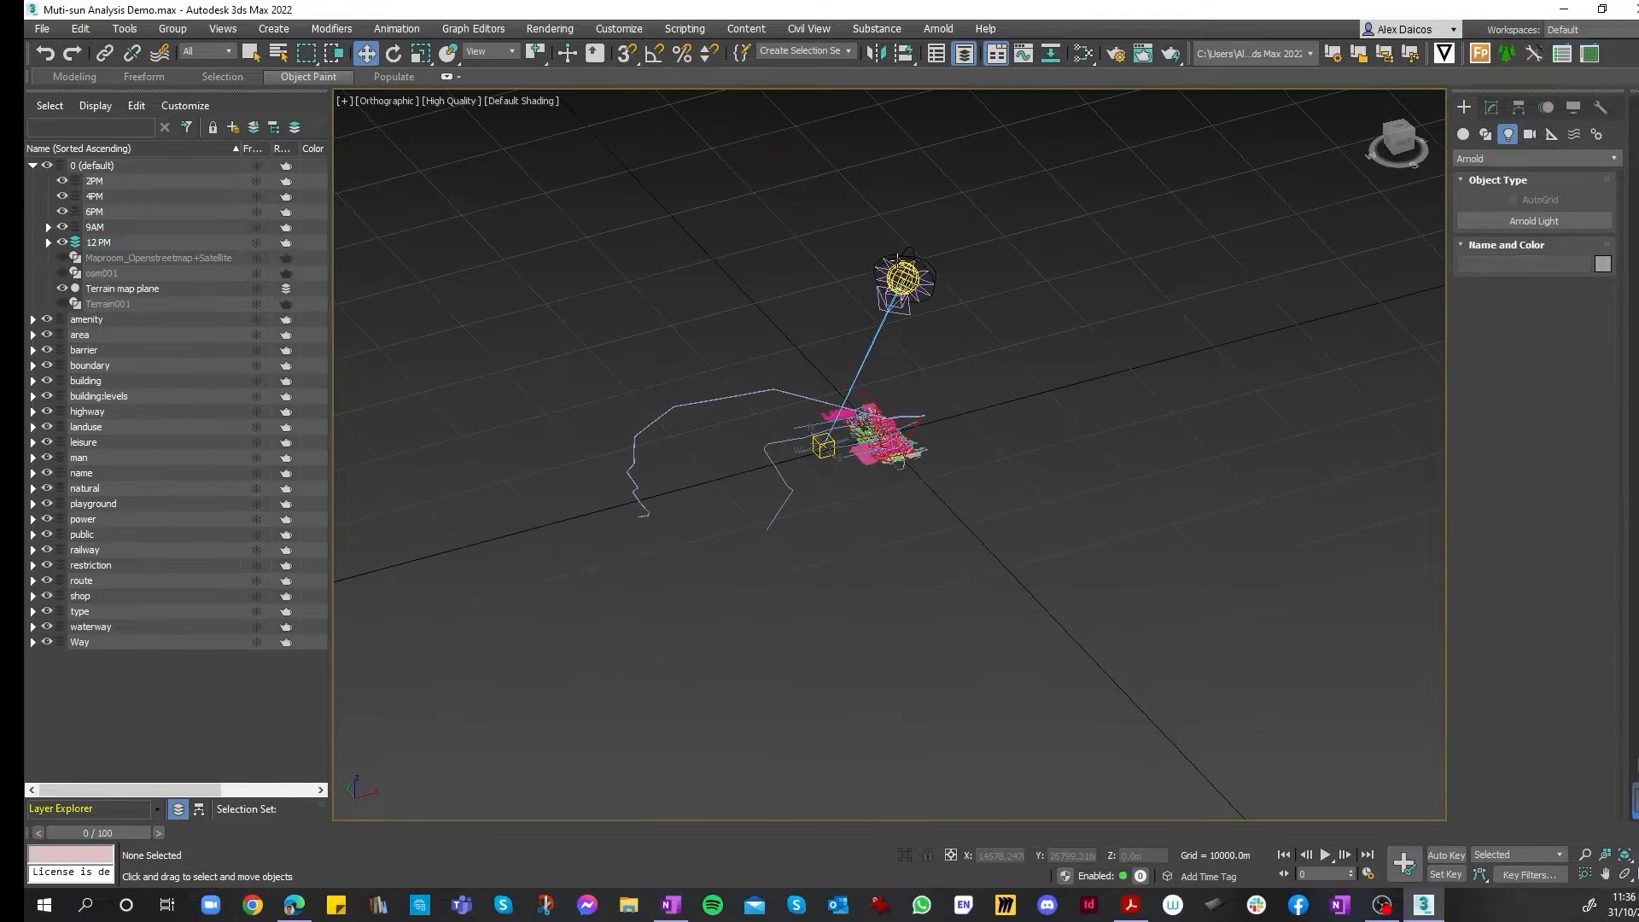
- Examine how the Arnold light and its target line up with the daylight system's sun and compass
scroll(899, 256, up, 6)
middle_drag(763, 524, 798, 346)
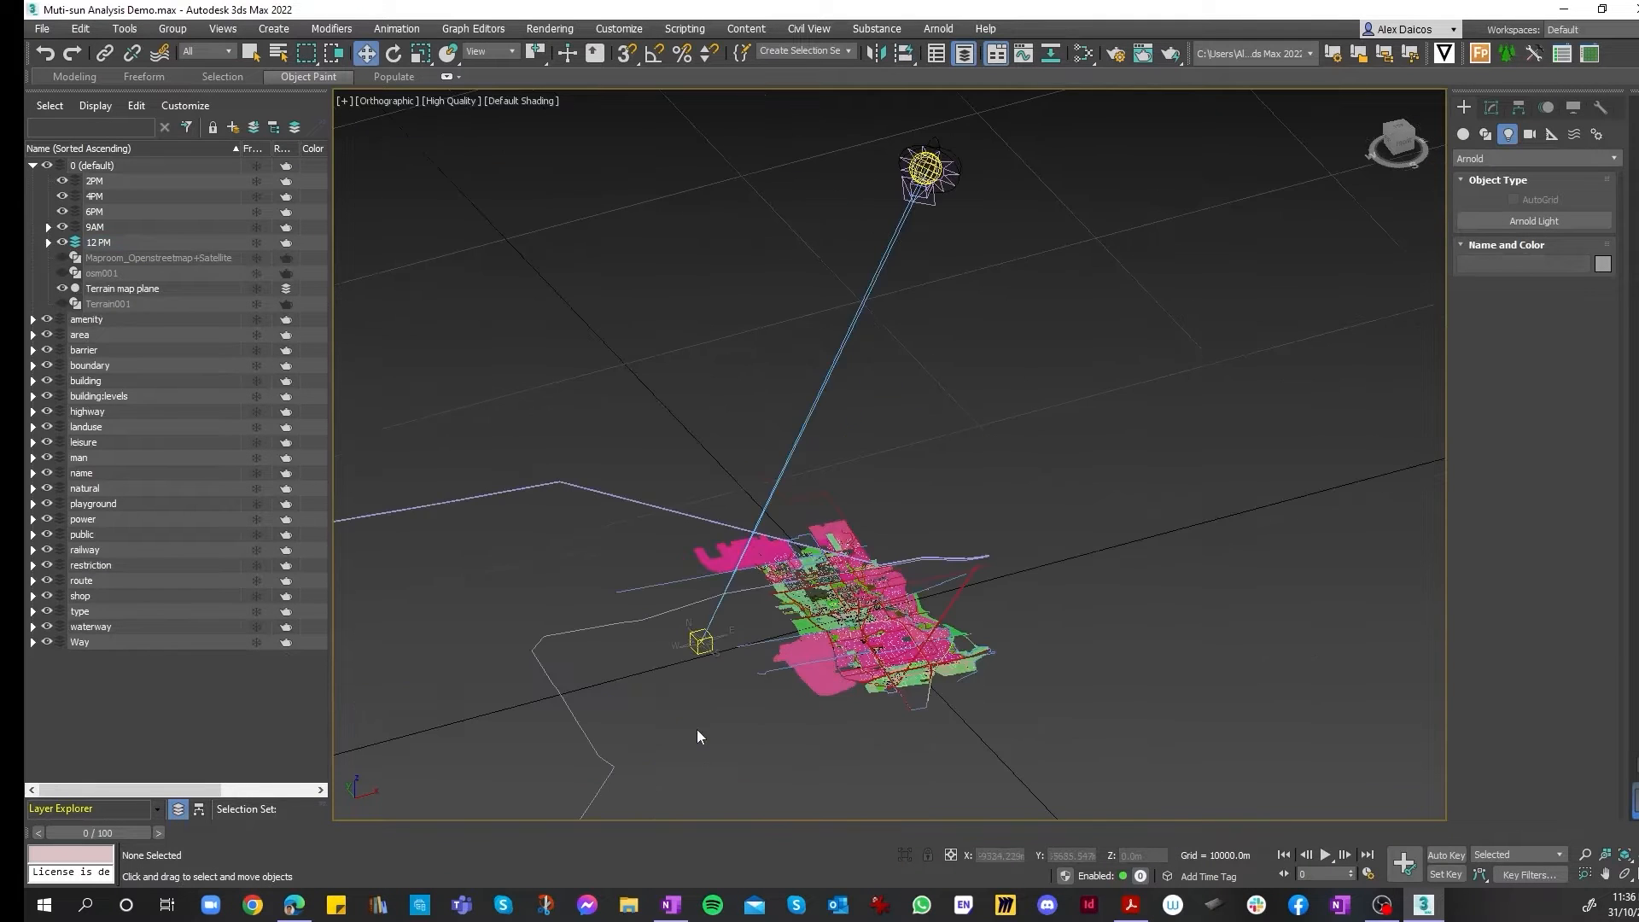
scroll(705, 630, down, 4)
scroll(738, 524, down, 4)
scroll(729, 546, up, 8)
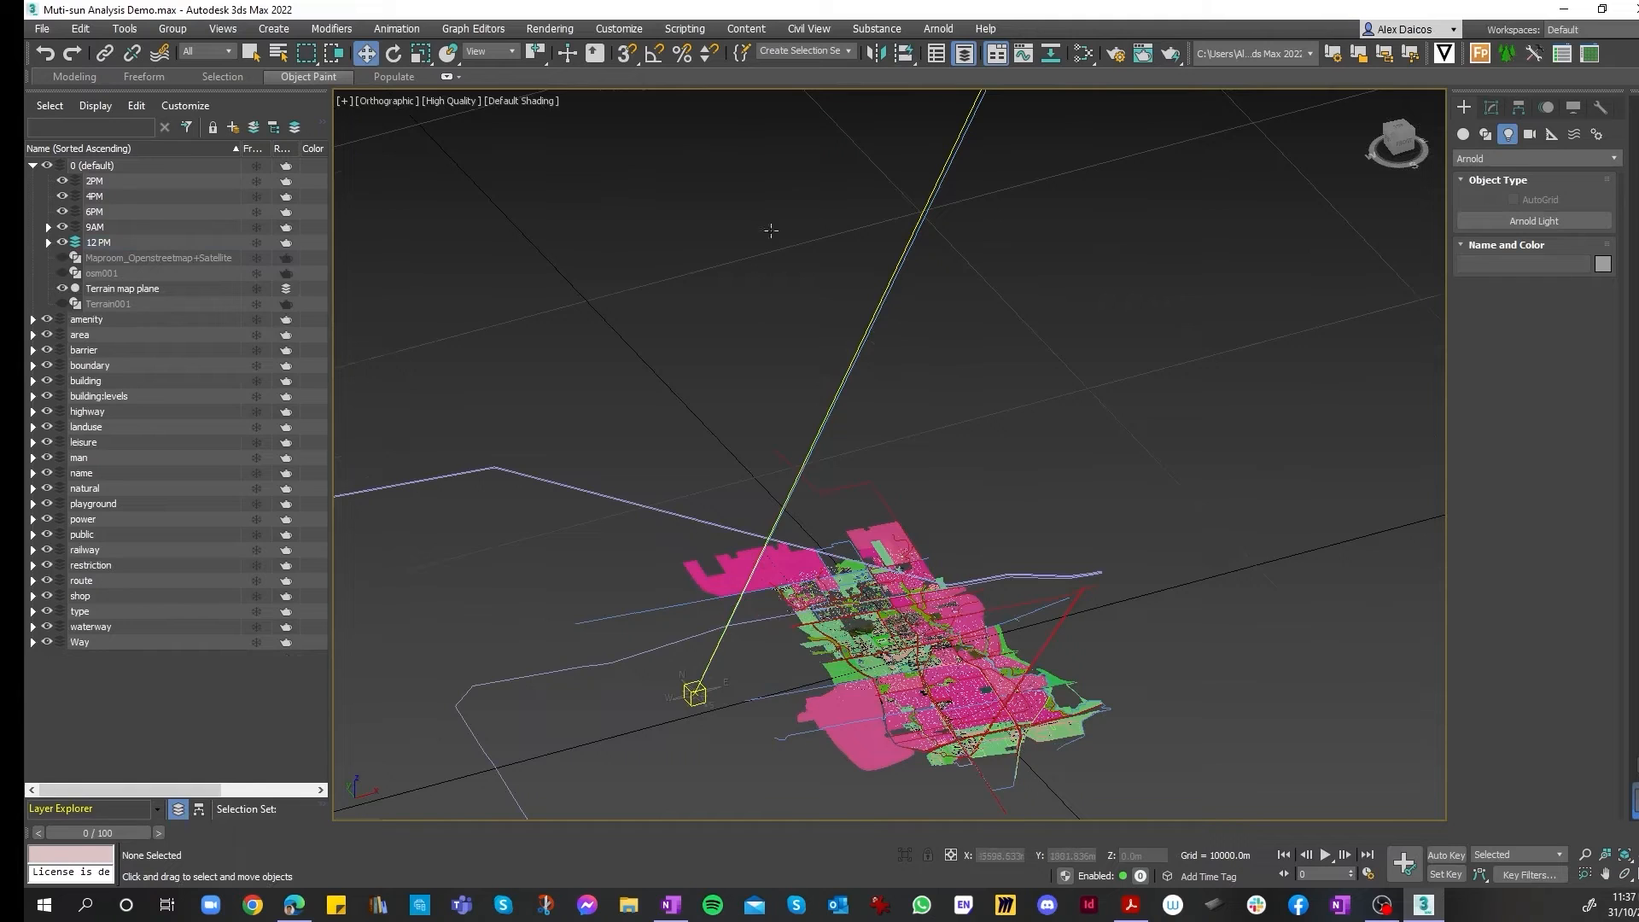
scroll(936, 231, down, 4)
click(904, 55)
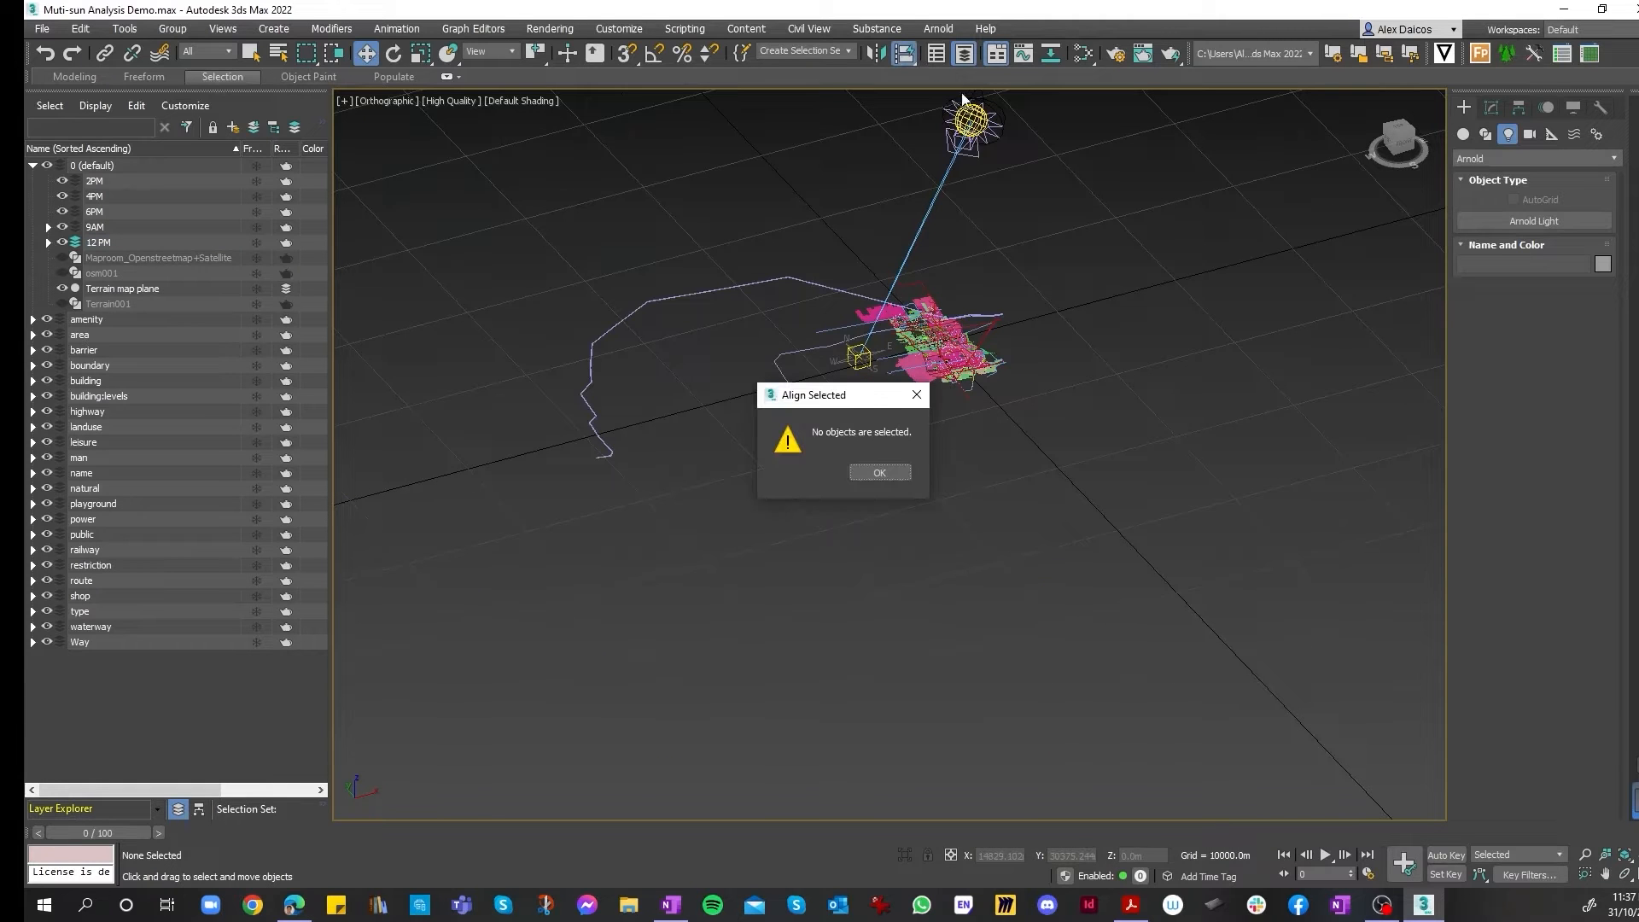
click(880, 471)
scroll(995, 165, up, 4)
scroll(988, 158, down, 5)
scroll(982, 218, up, 5)
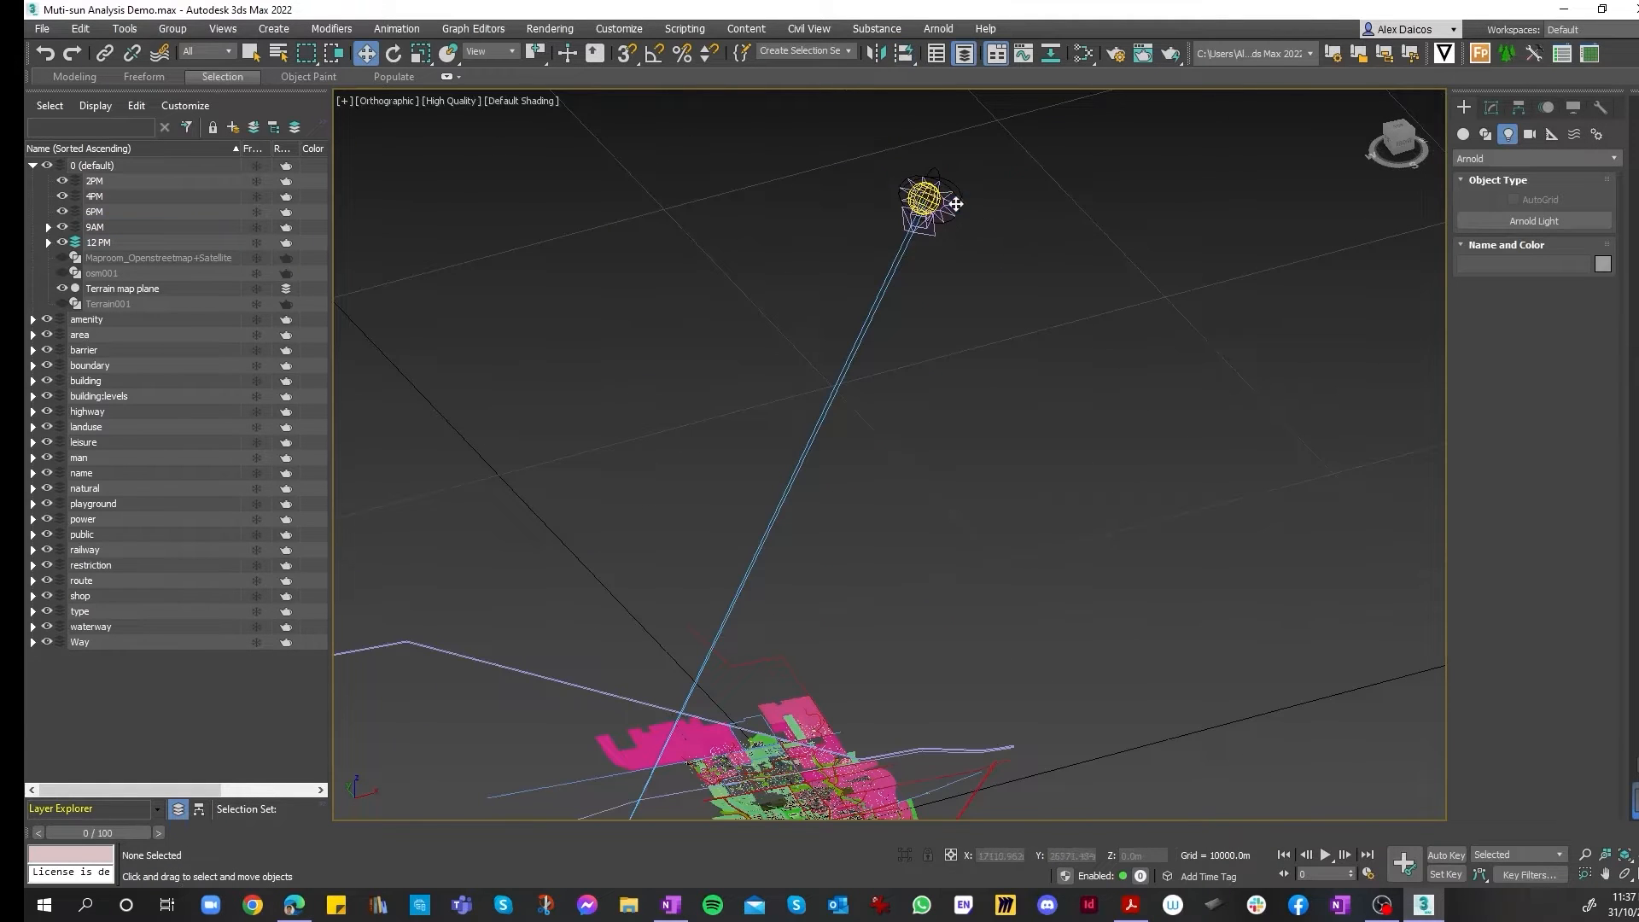
- Try to align the daylight system's sun with the Arnold light, and clear the selection
click(955, 204)
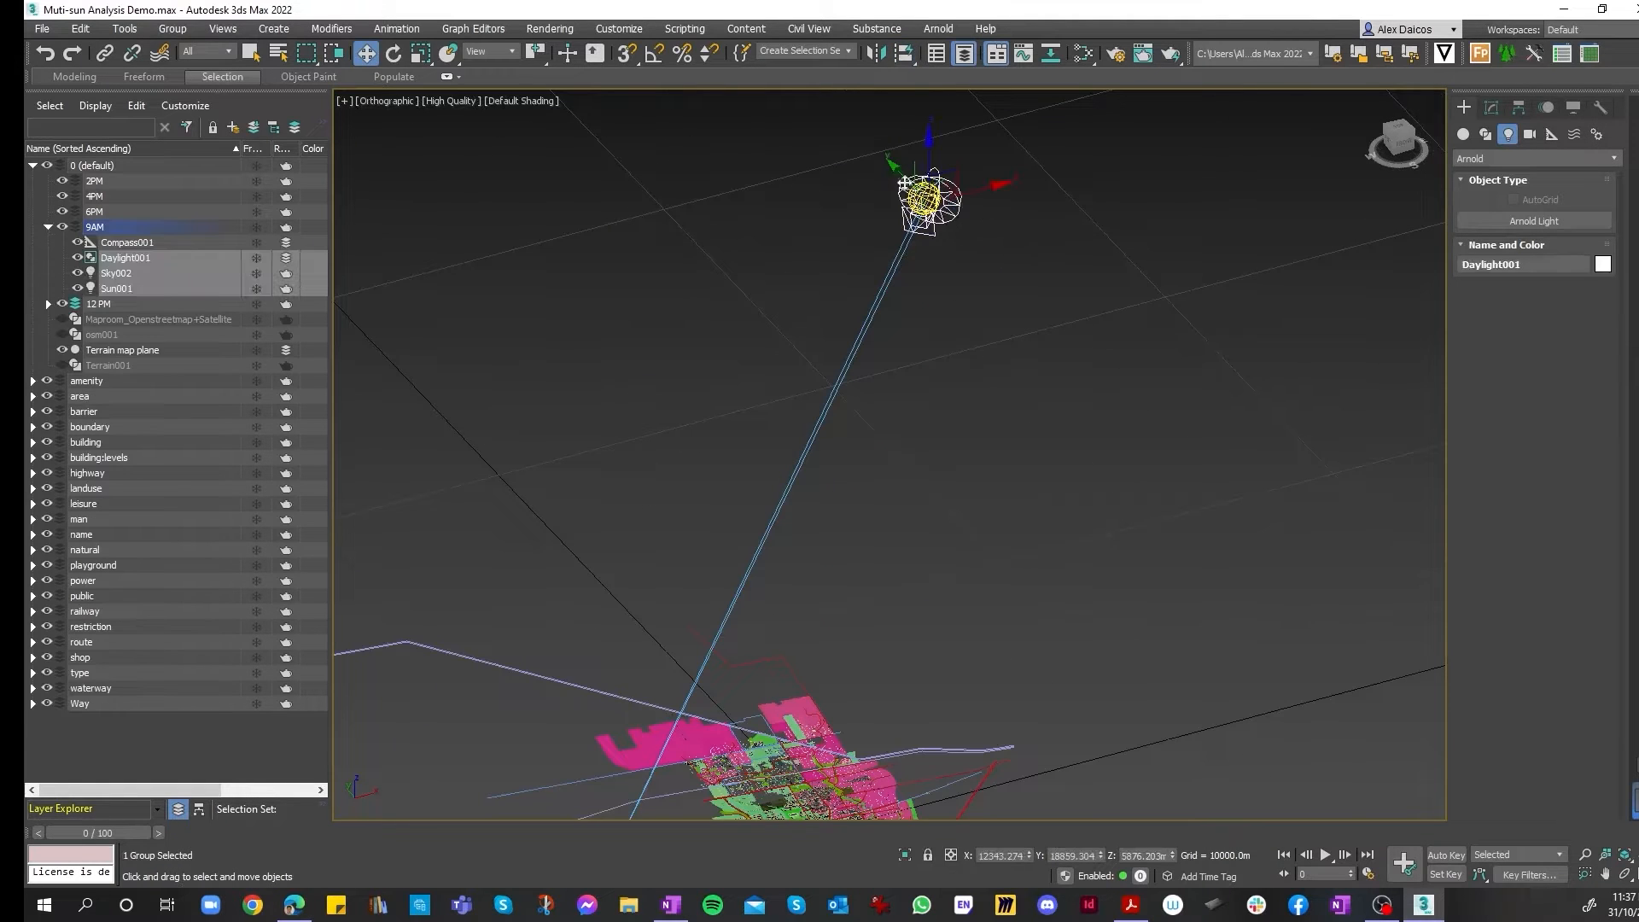
click(904, 54)
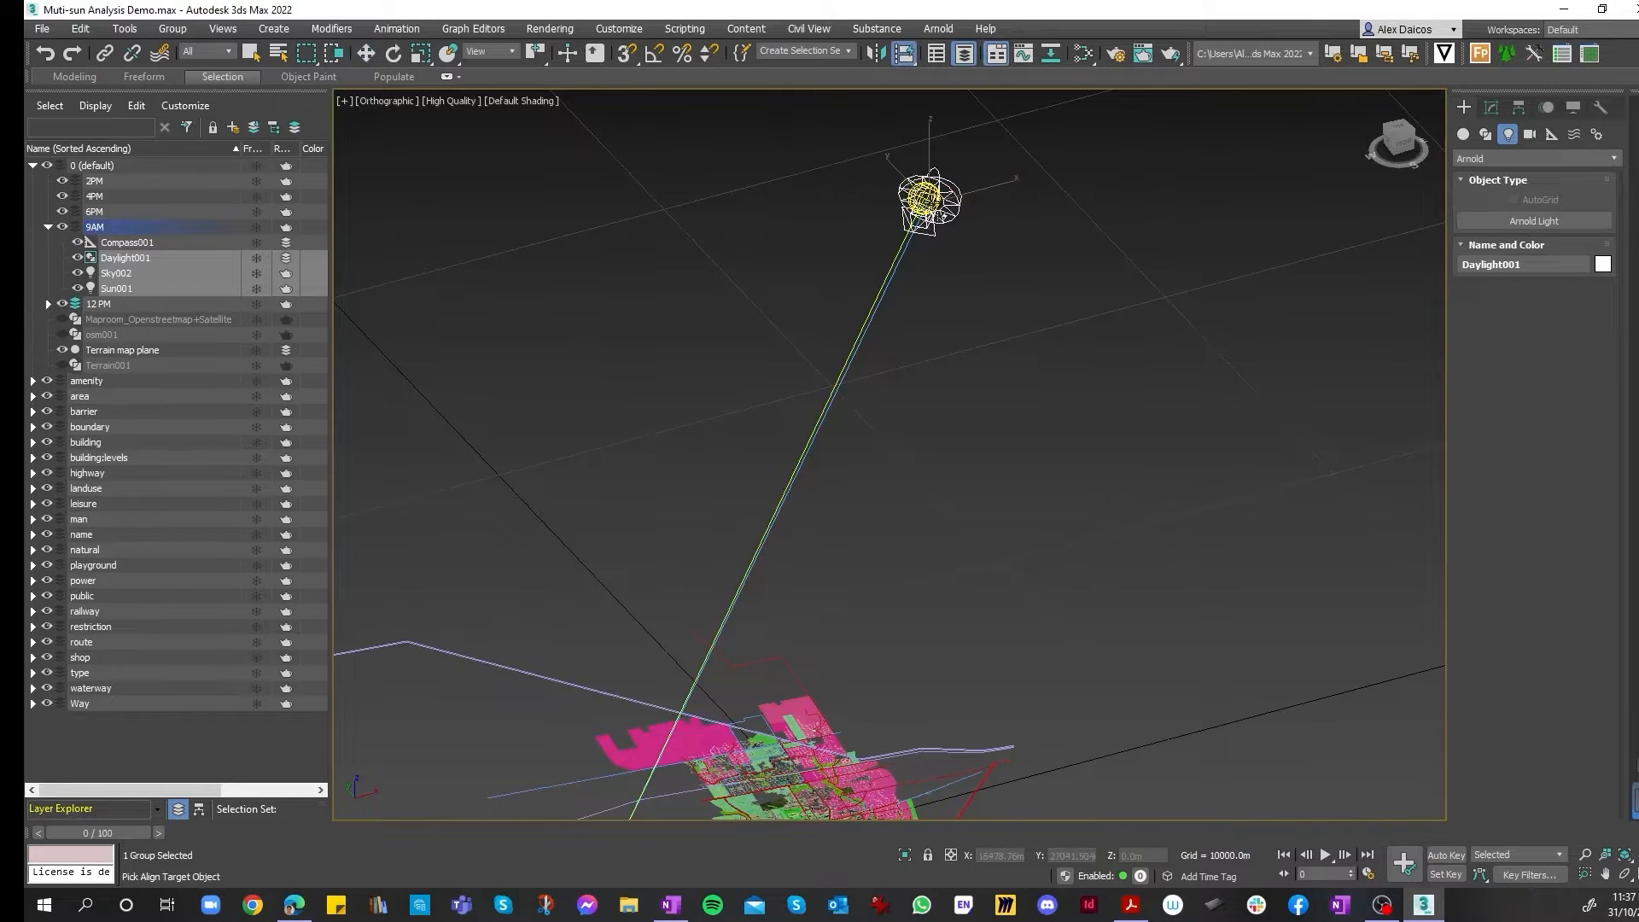
key(w)
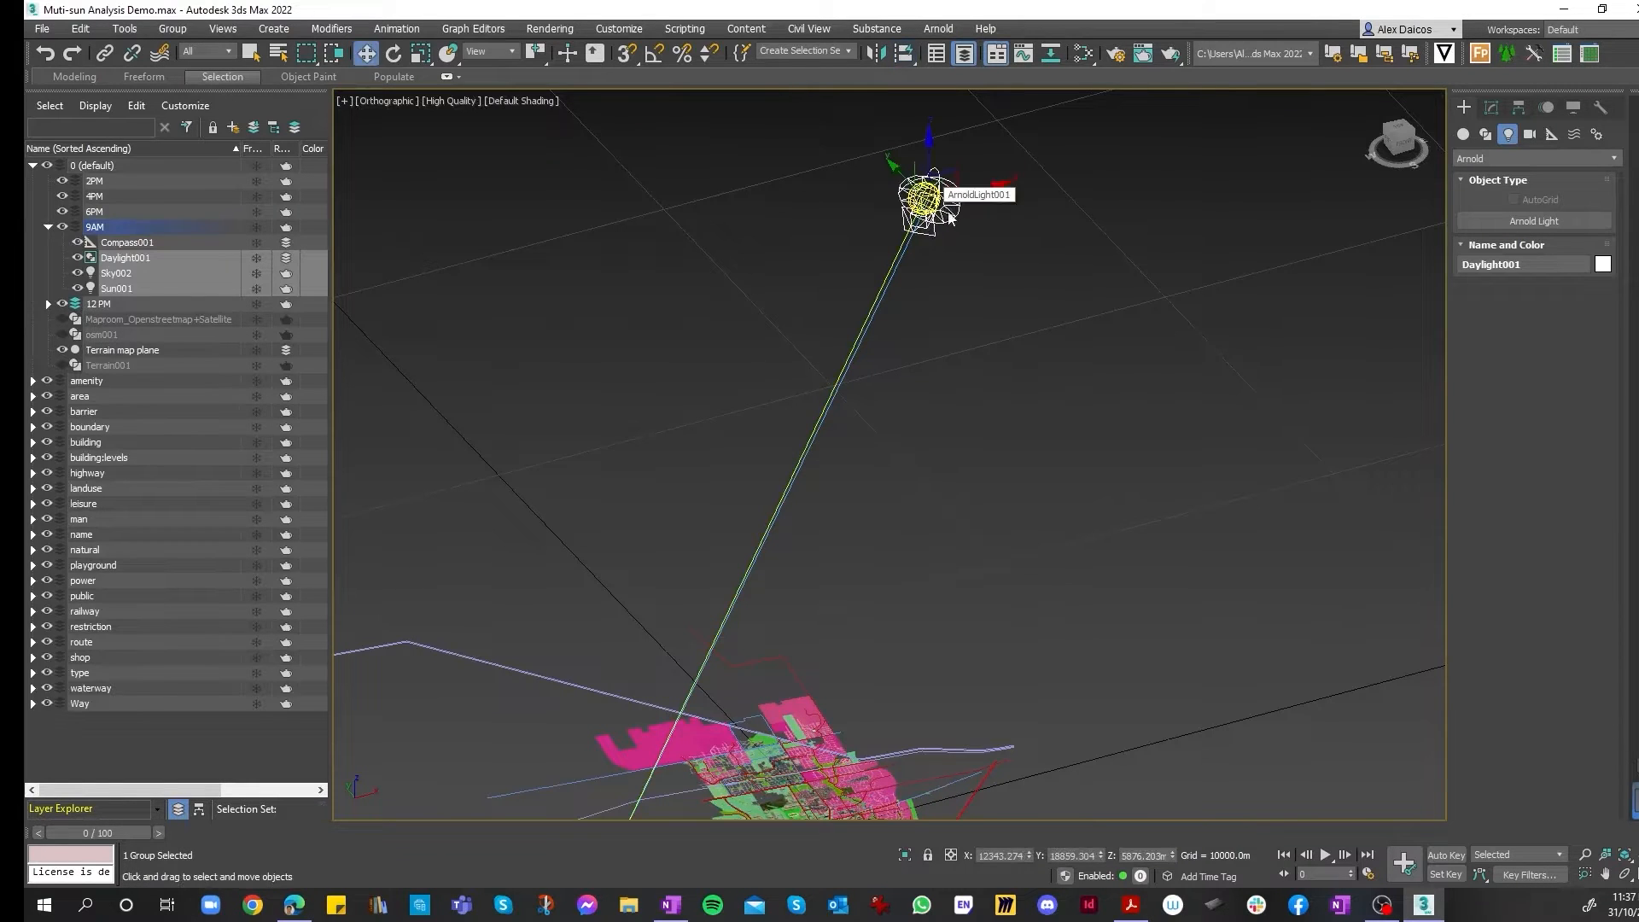
click(904, 55)
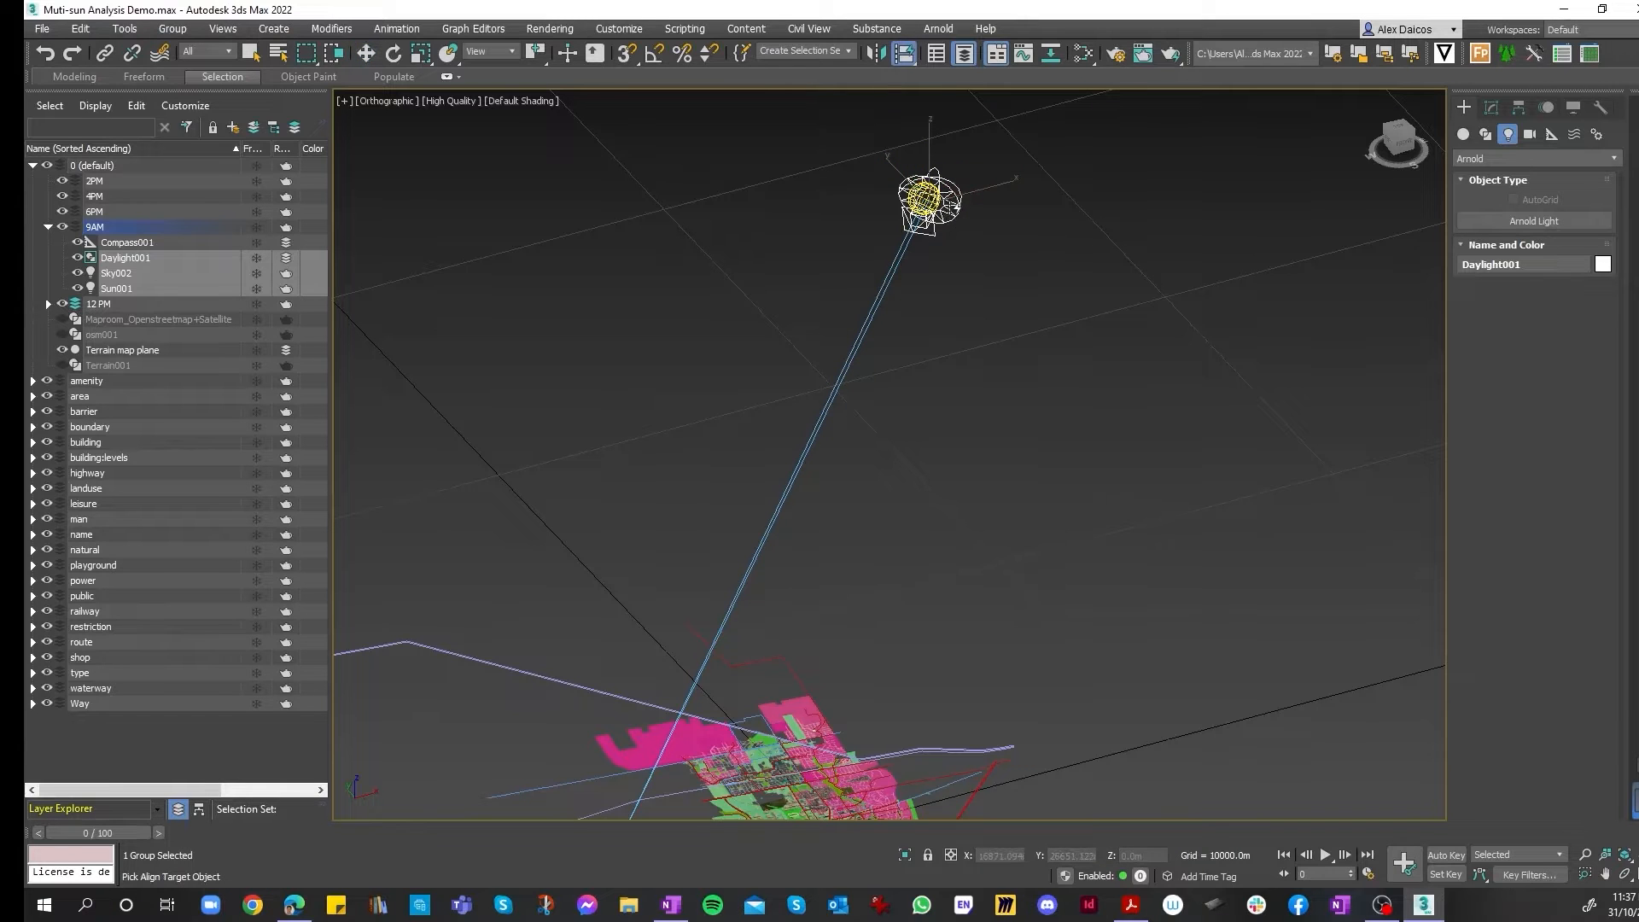
click(954, 207)
scroll(963, 198, down, 3)
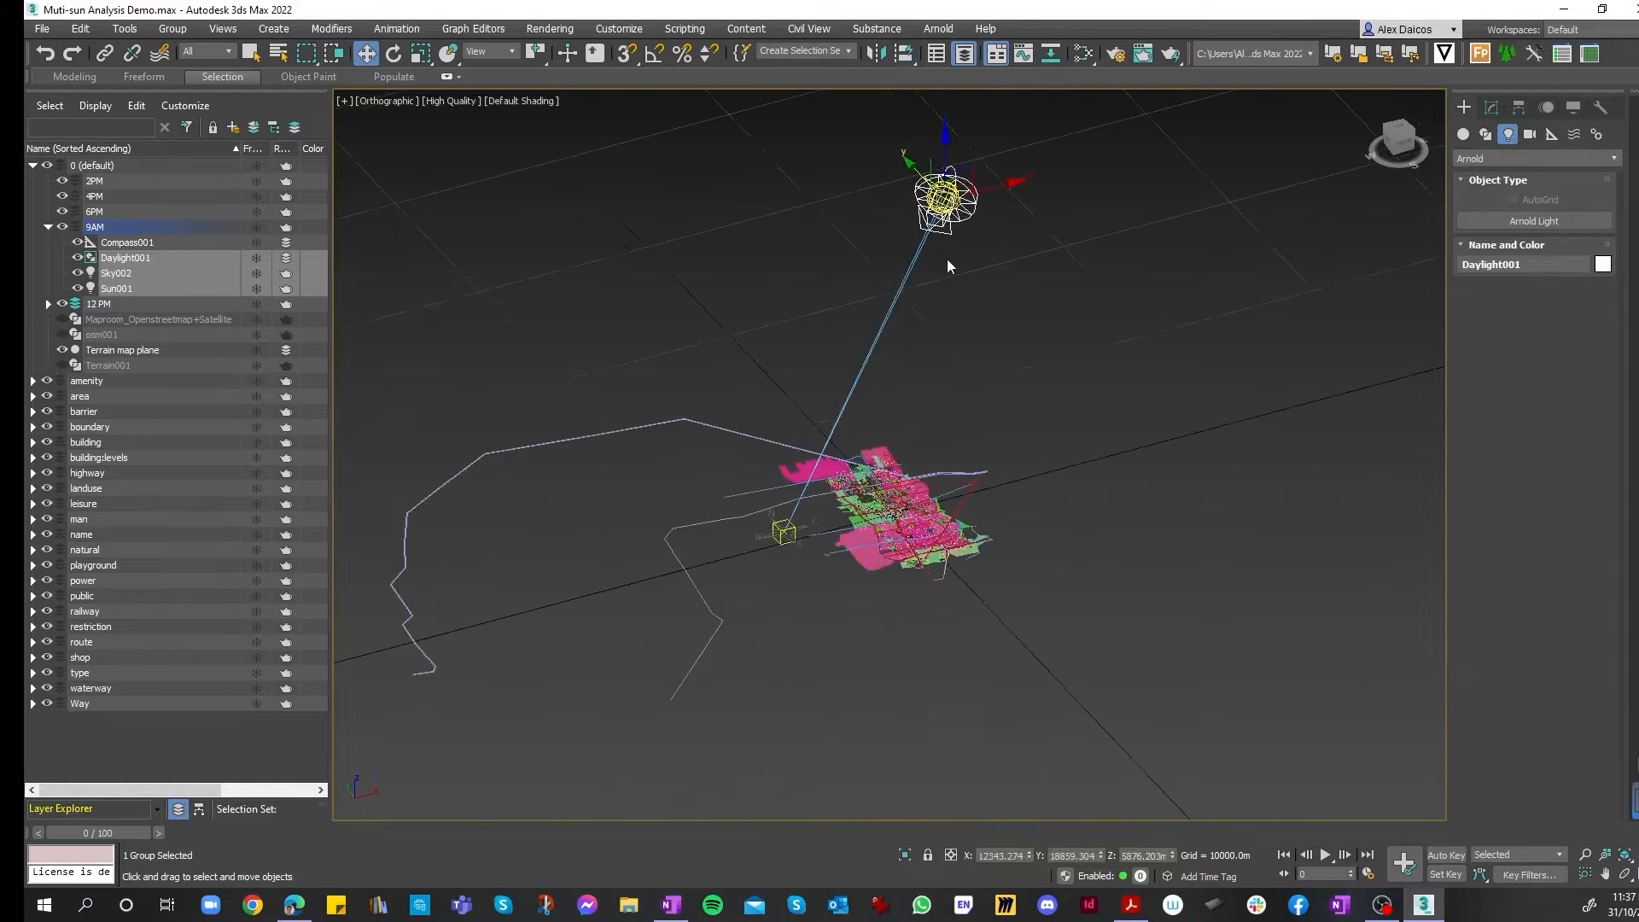
scroll(947, 259, up, 3)
click(994, 244)
scroll(990, 247, up, 5)
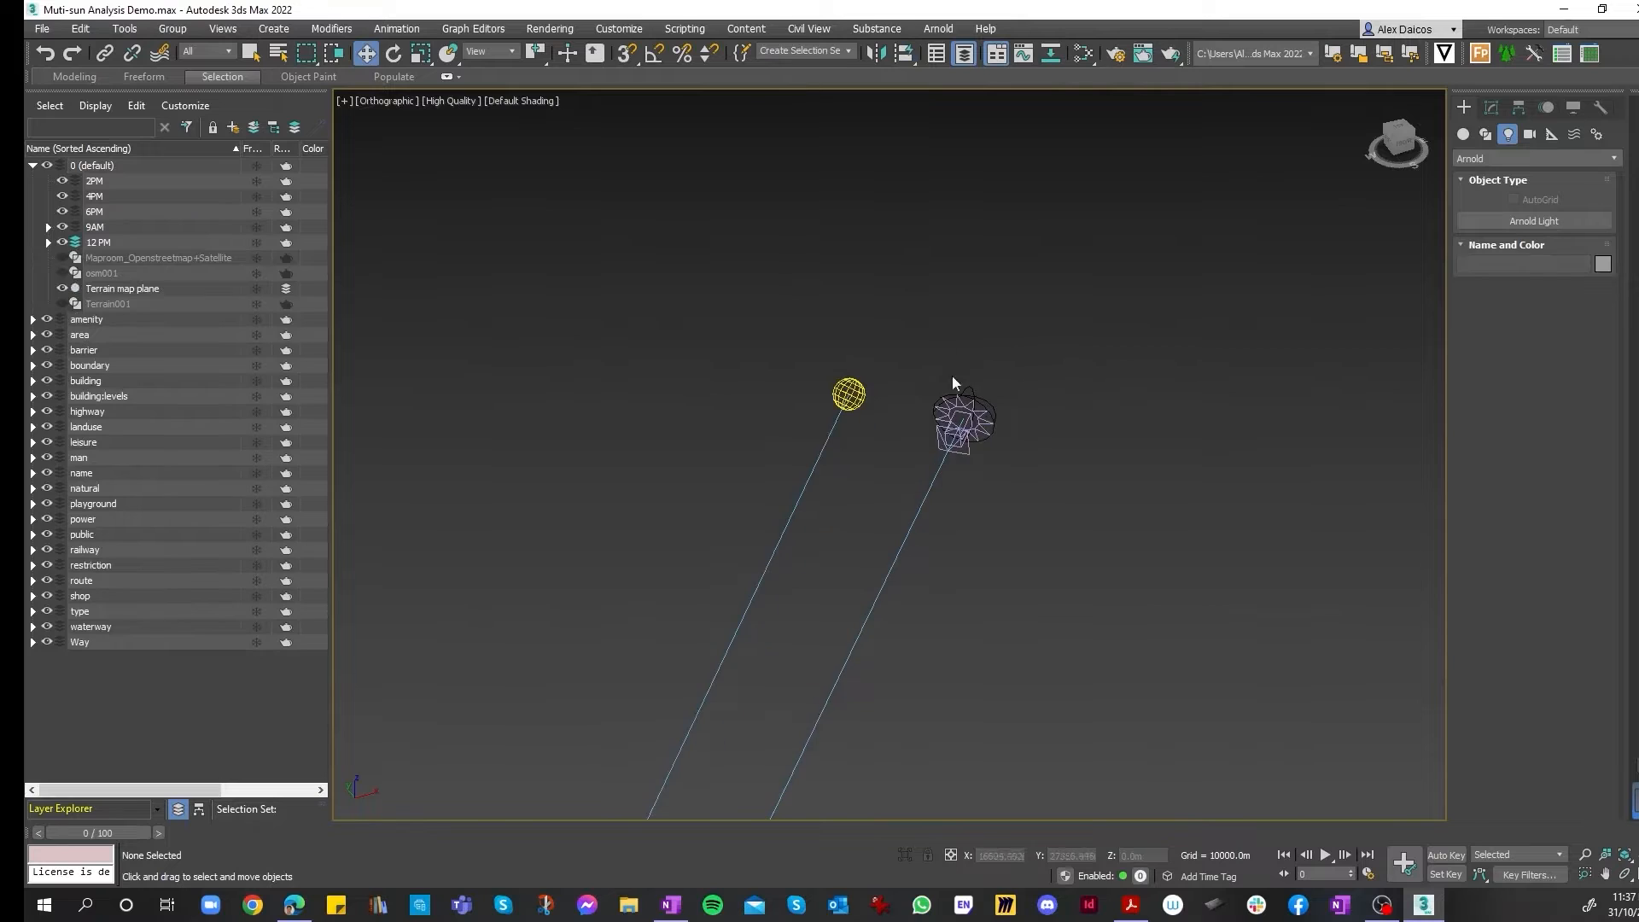
click(971, 410)
scroll(973, 461, up, 4)
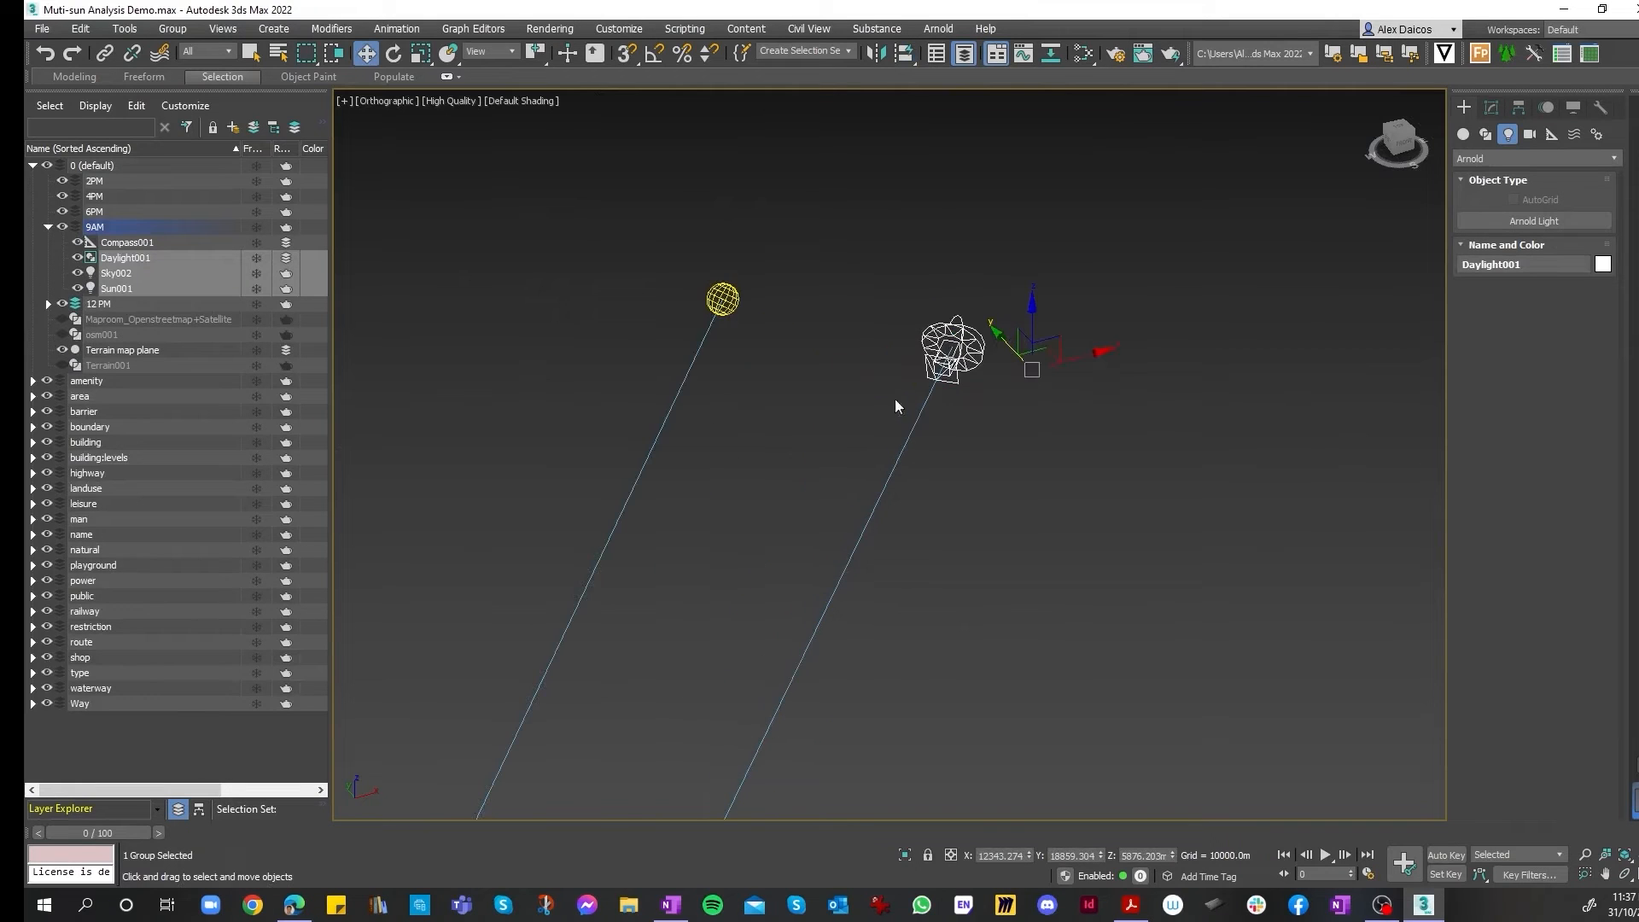
click(906, 53)
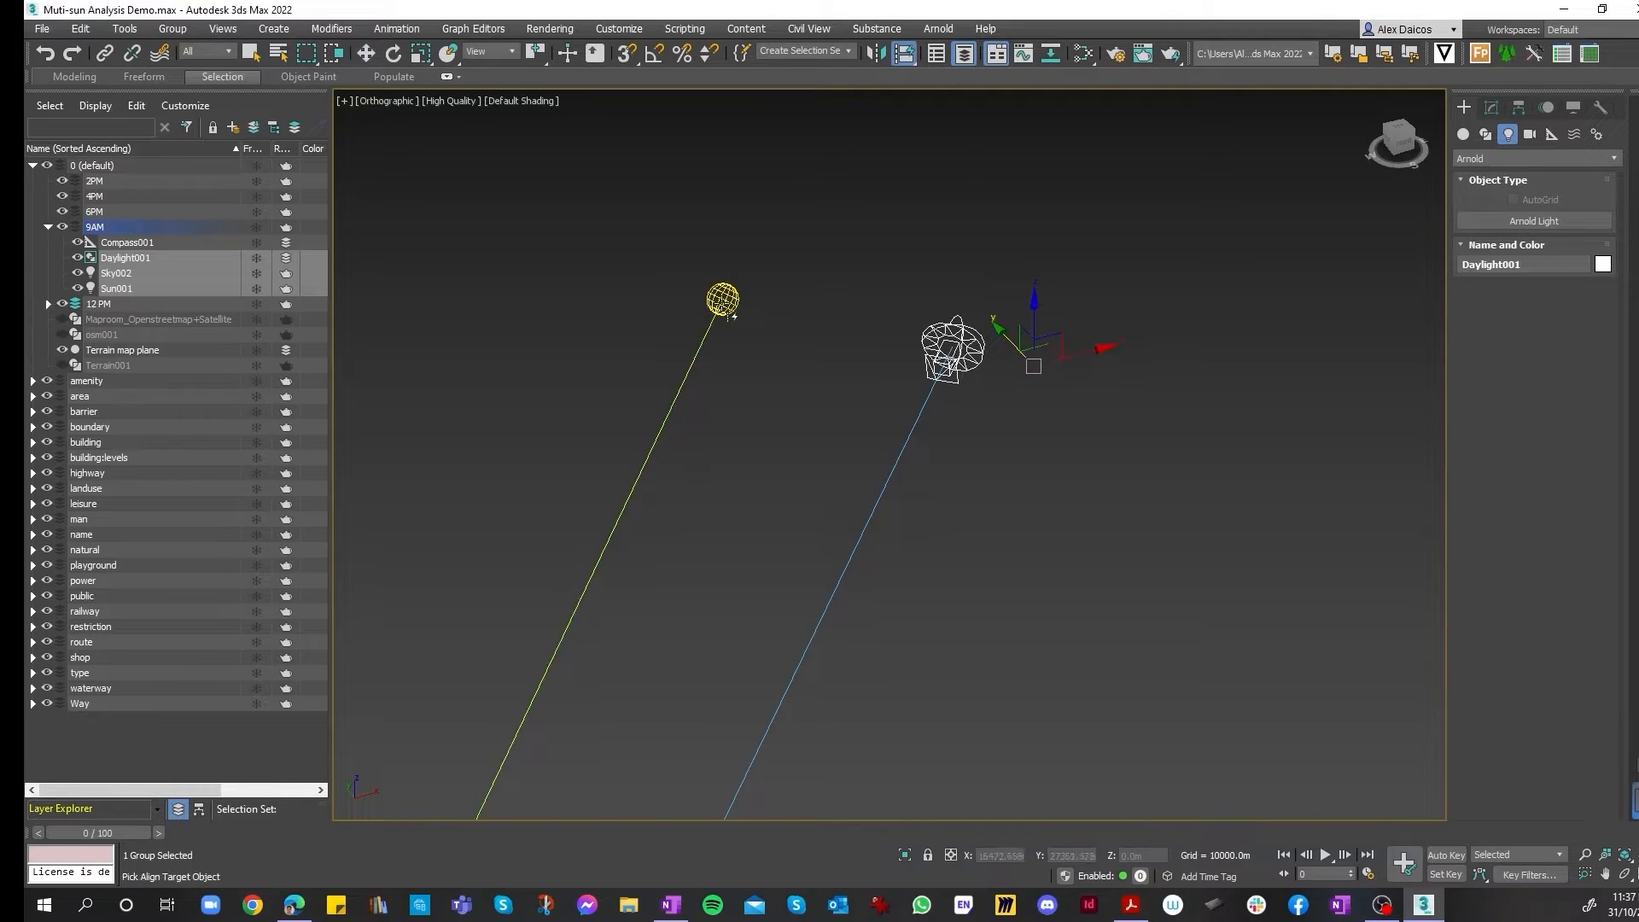
click(722, 300)
click(873, 307)
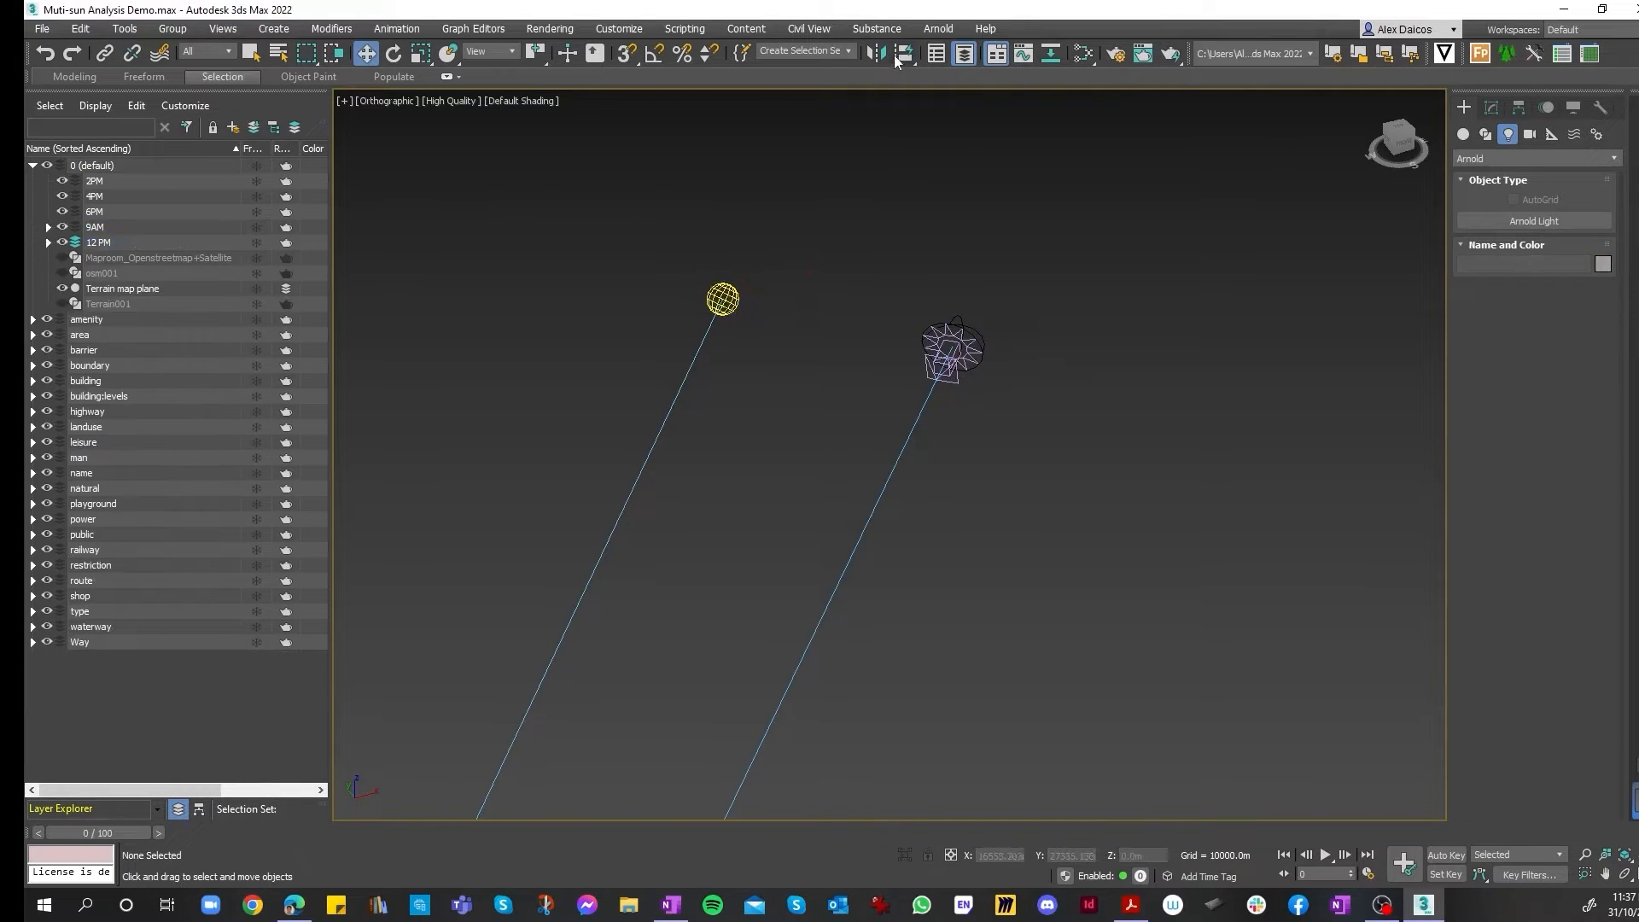
- Align the Arnold light, selected together with its target, to the daylight system's sun
click(896, 60)
click(871, 469)
click(722, 300)
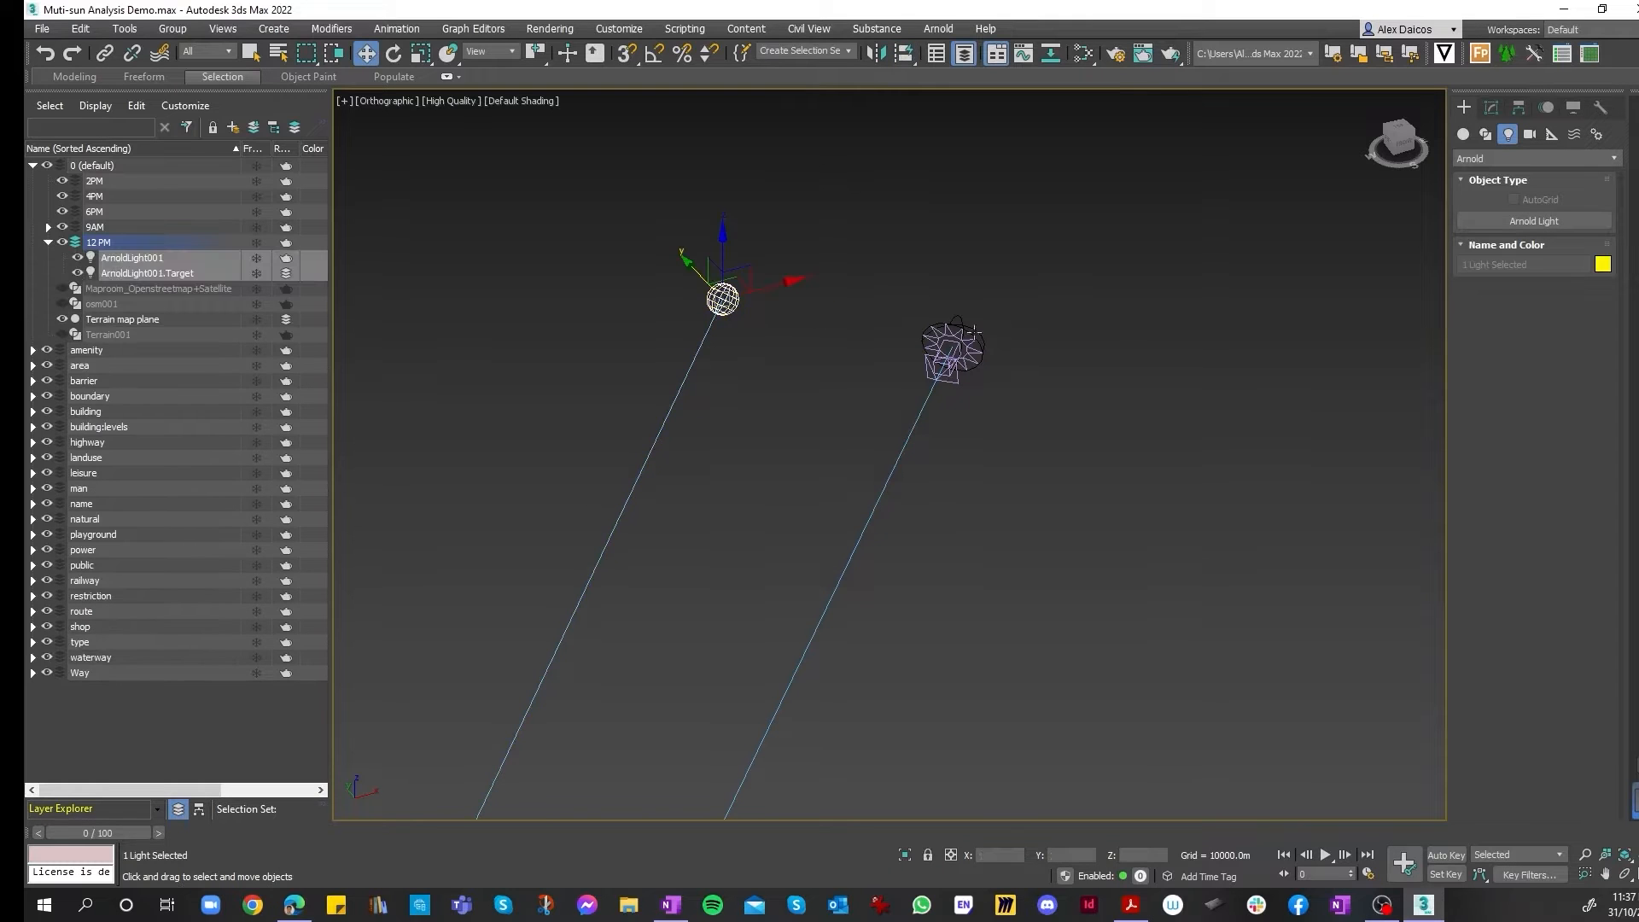
click(913, 53)
click(954, 355)
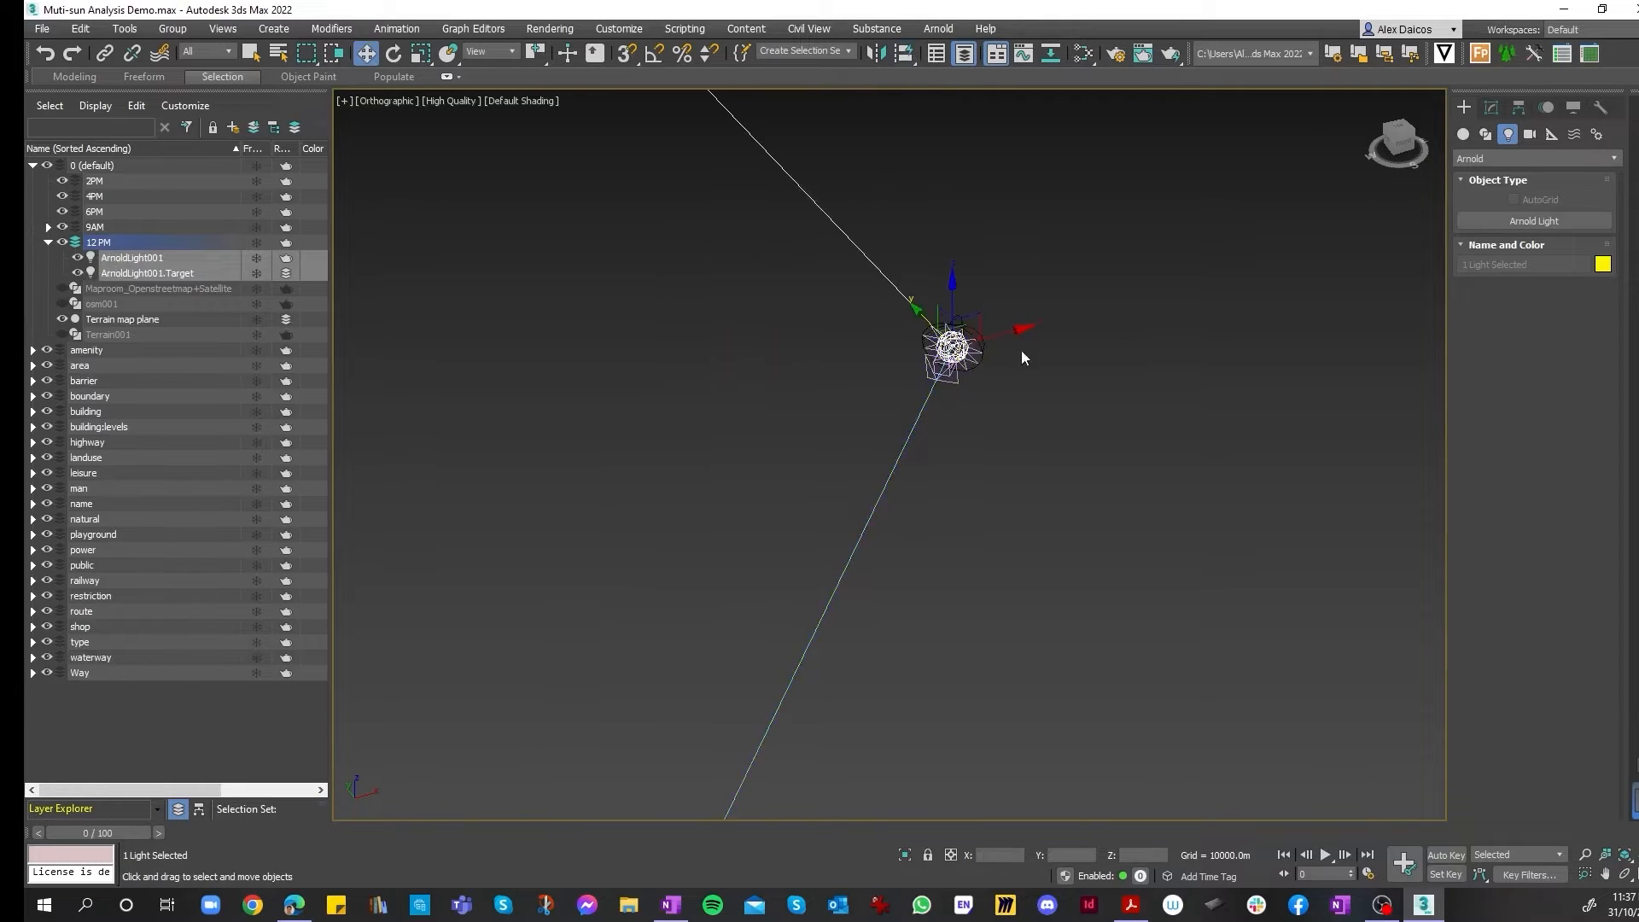
- Examine the Arnold light's direction line in relation to the daylight system's sun, its compass and the city model
scroll(965, 373, down, 8)
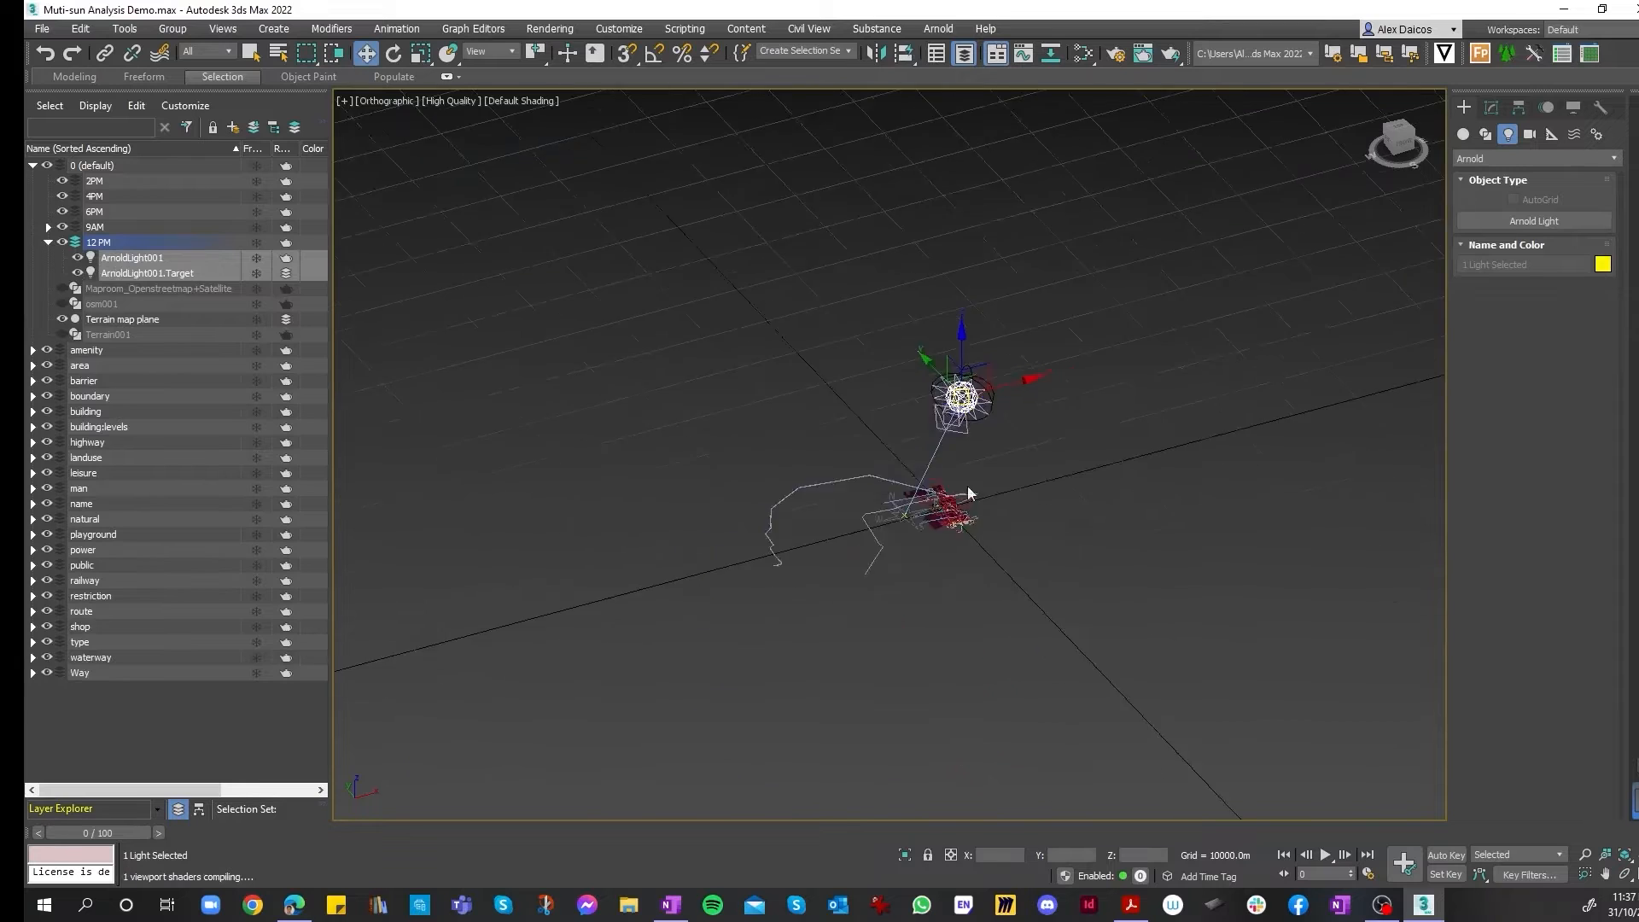
scroll(1000, 502, up, 3)
scroll(899, 328, down, 4)
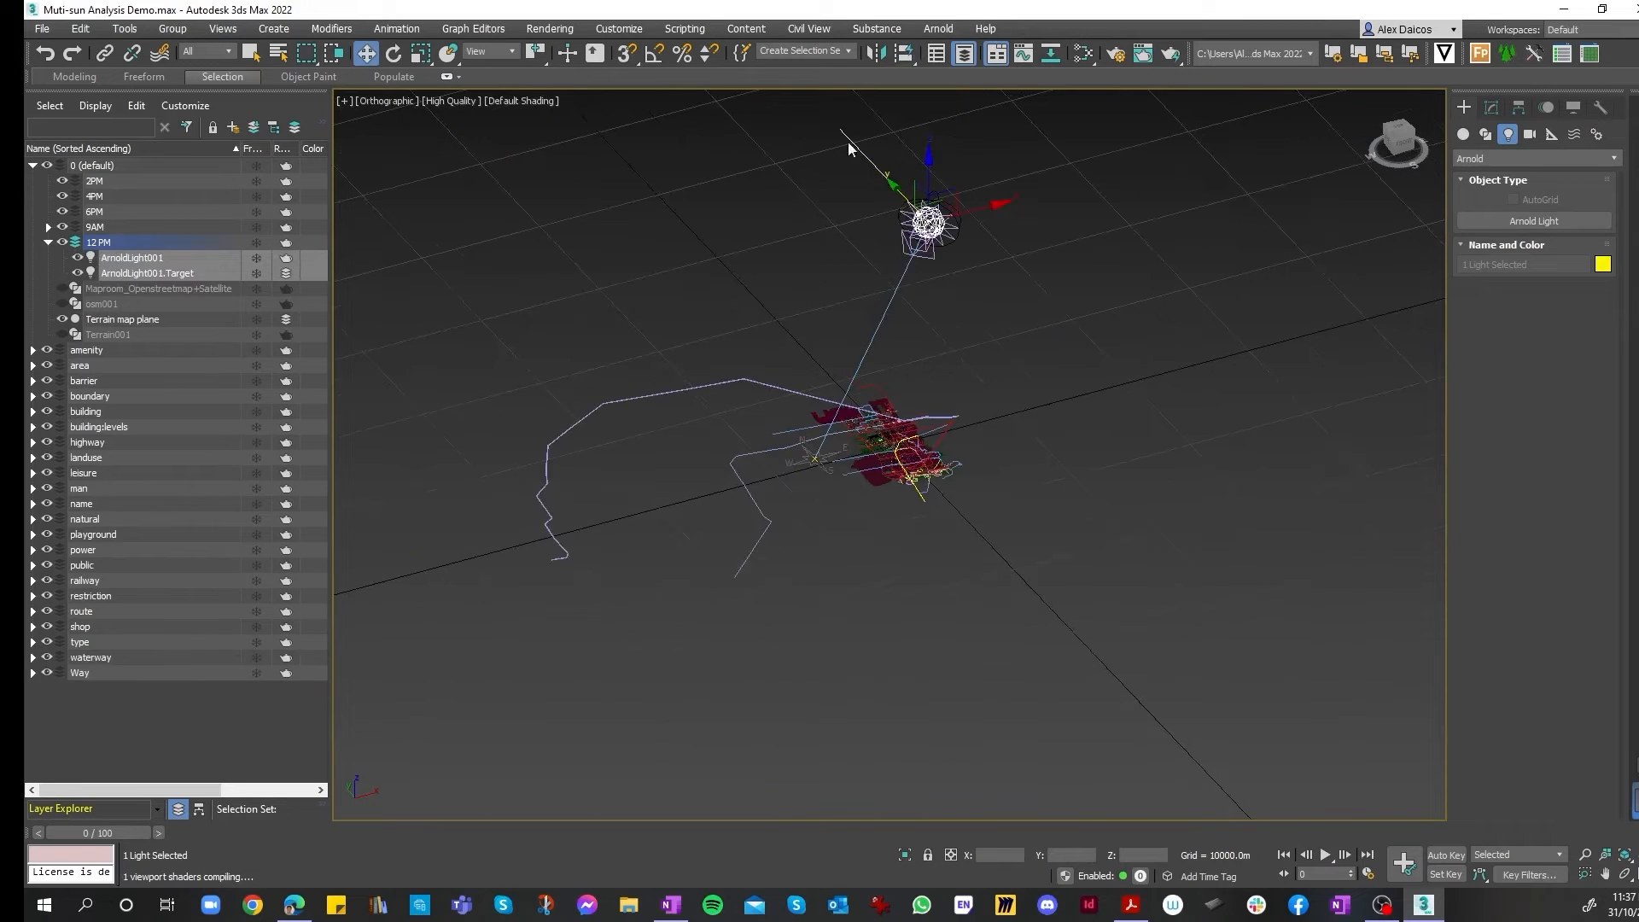
scroll(836, 152, up, 4)
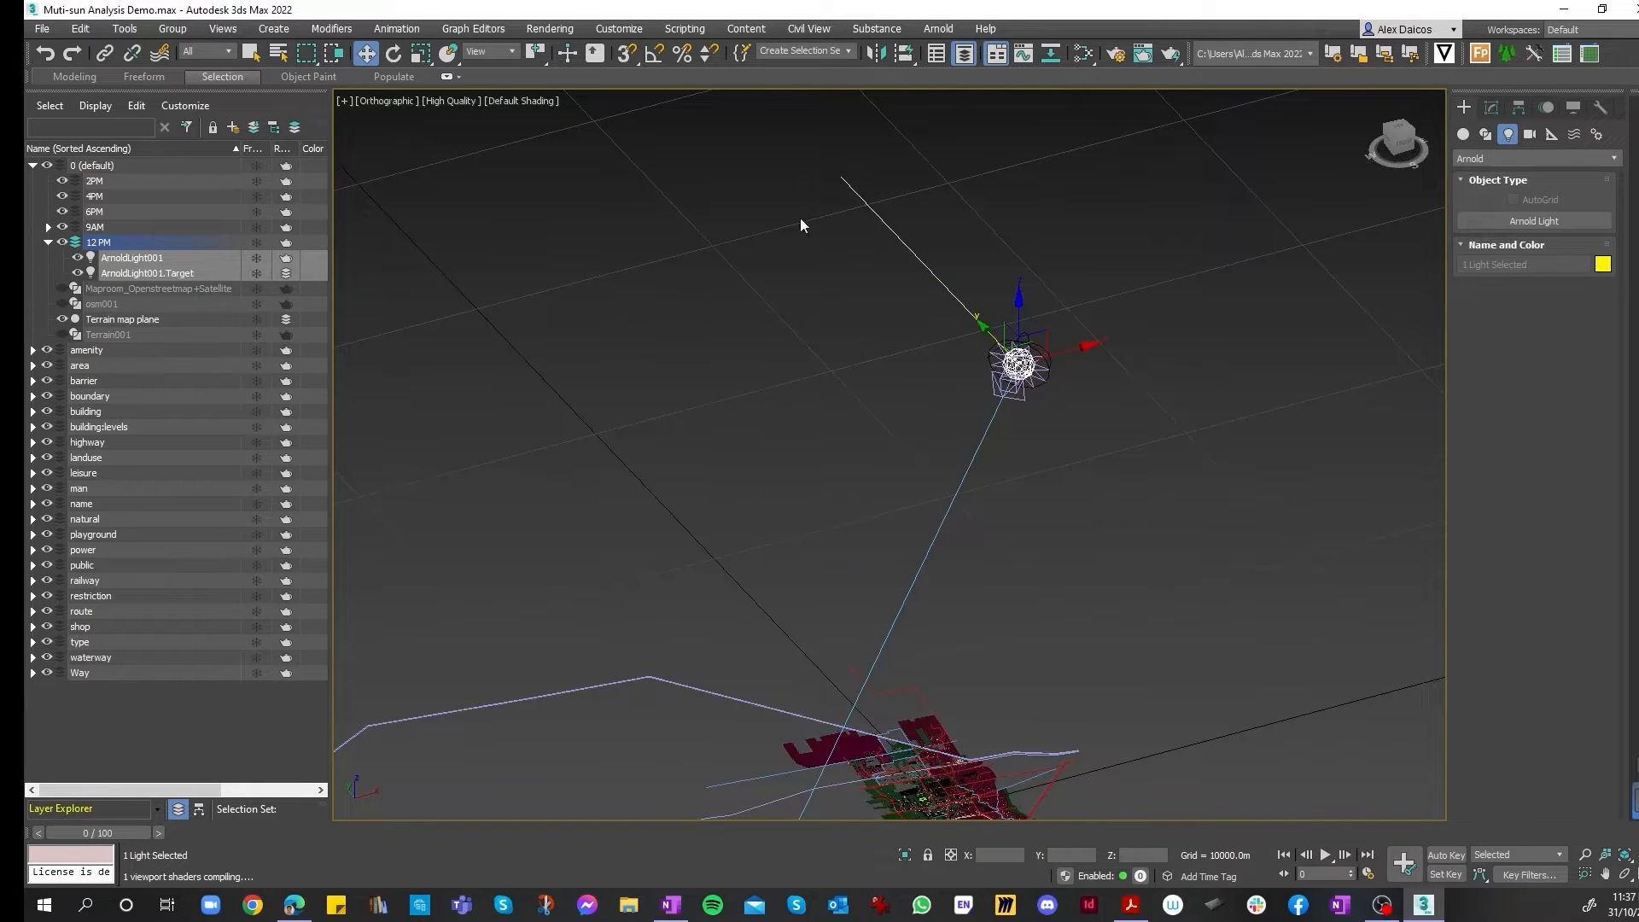
scroll(853, 205, down, 4)
scroll(792, 488, up, 6)
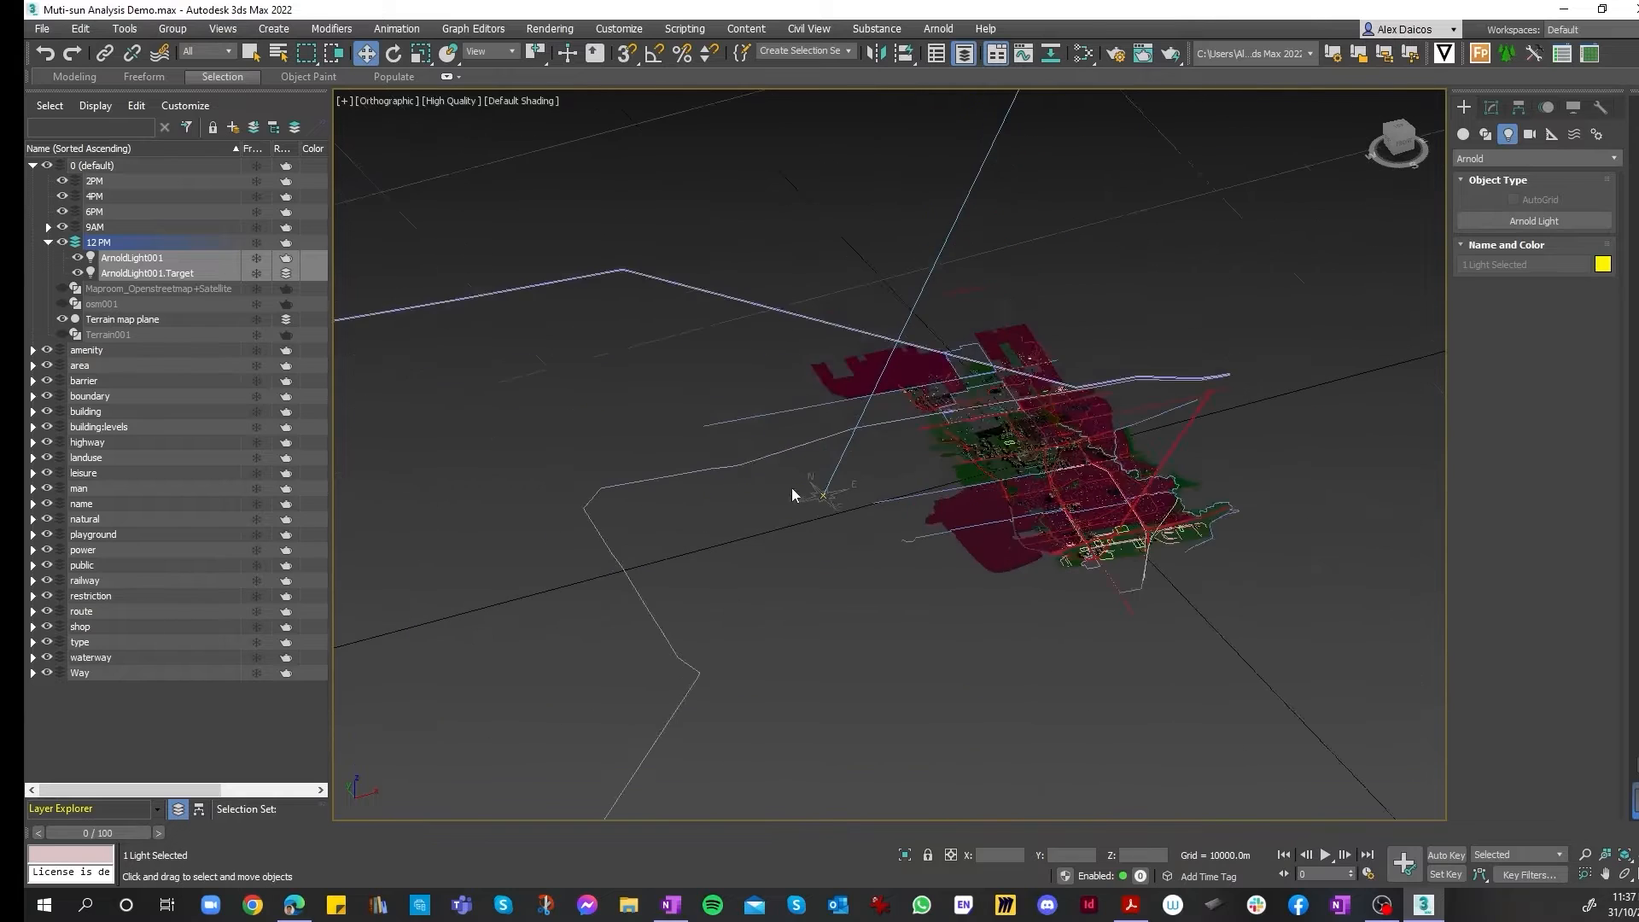
scroll(838, 499, down, 5)
scroll(840, 512, up, 3)
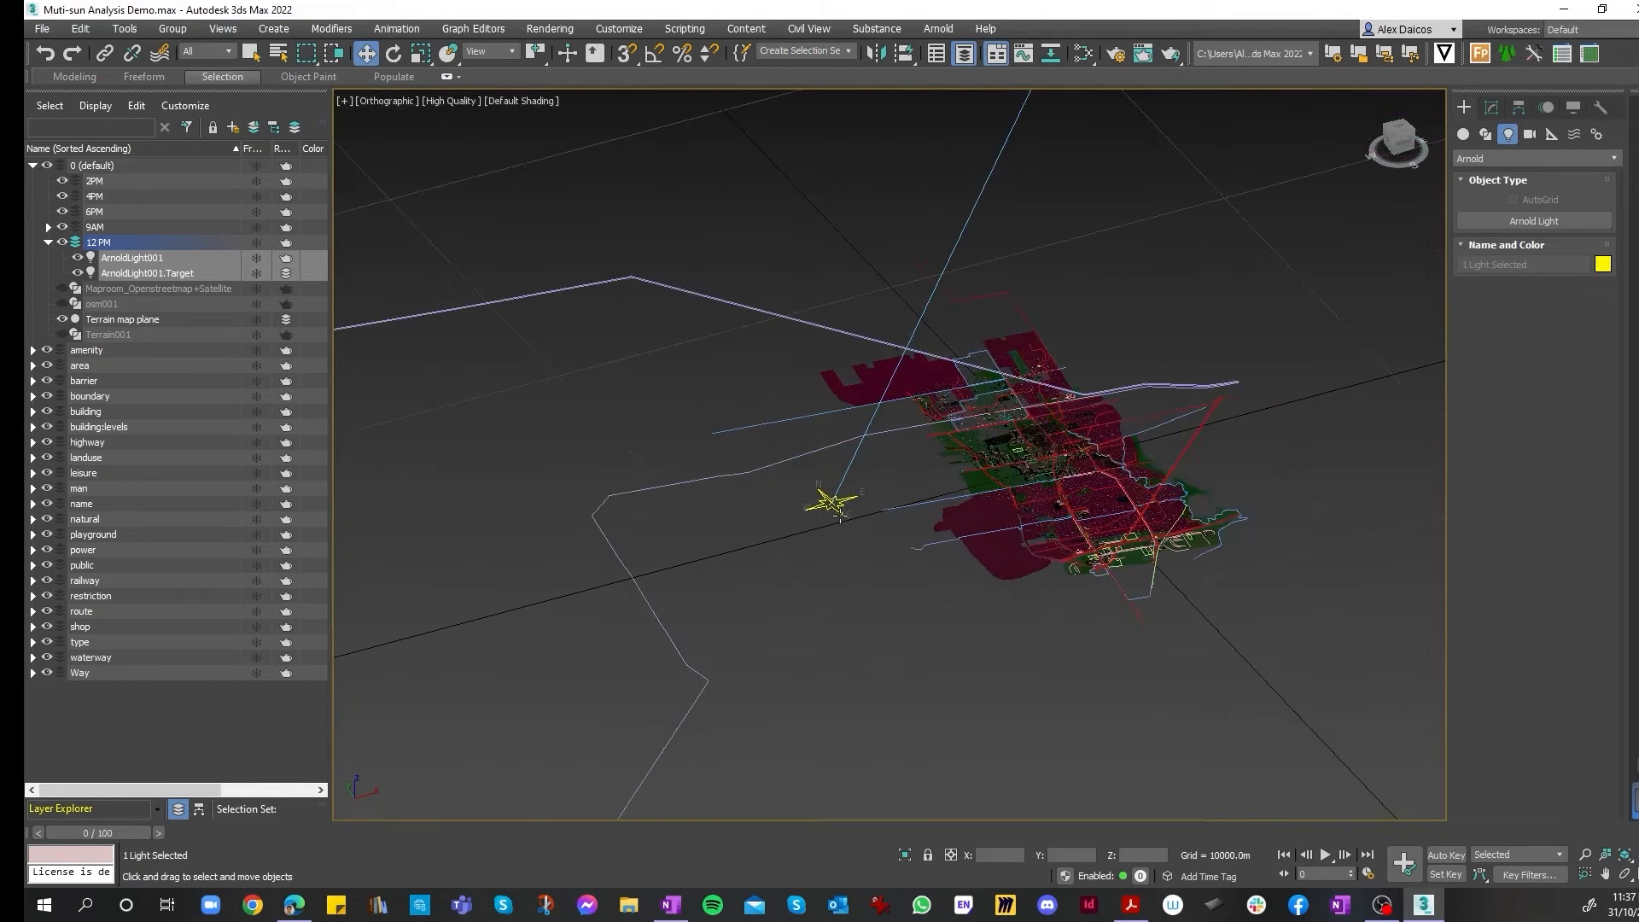
scroll(855, 512, down, 4)
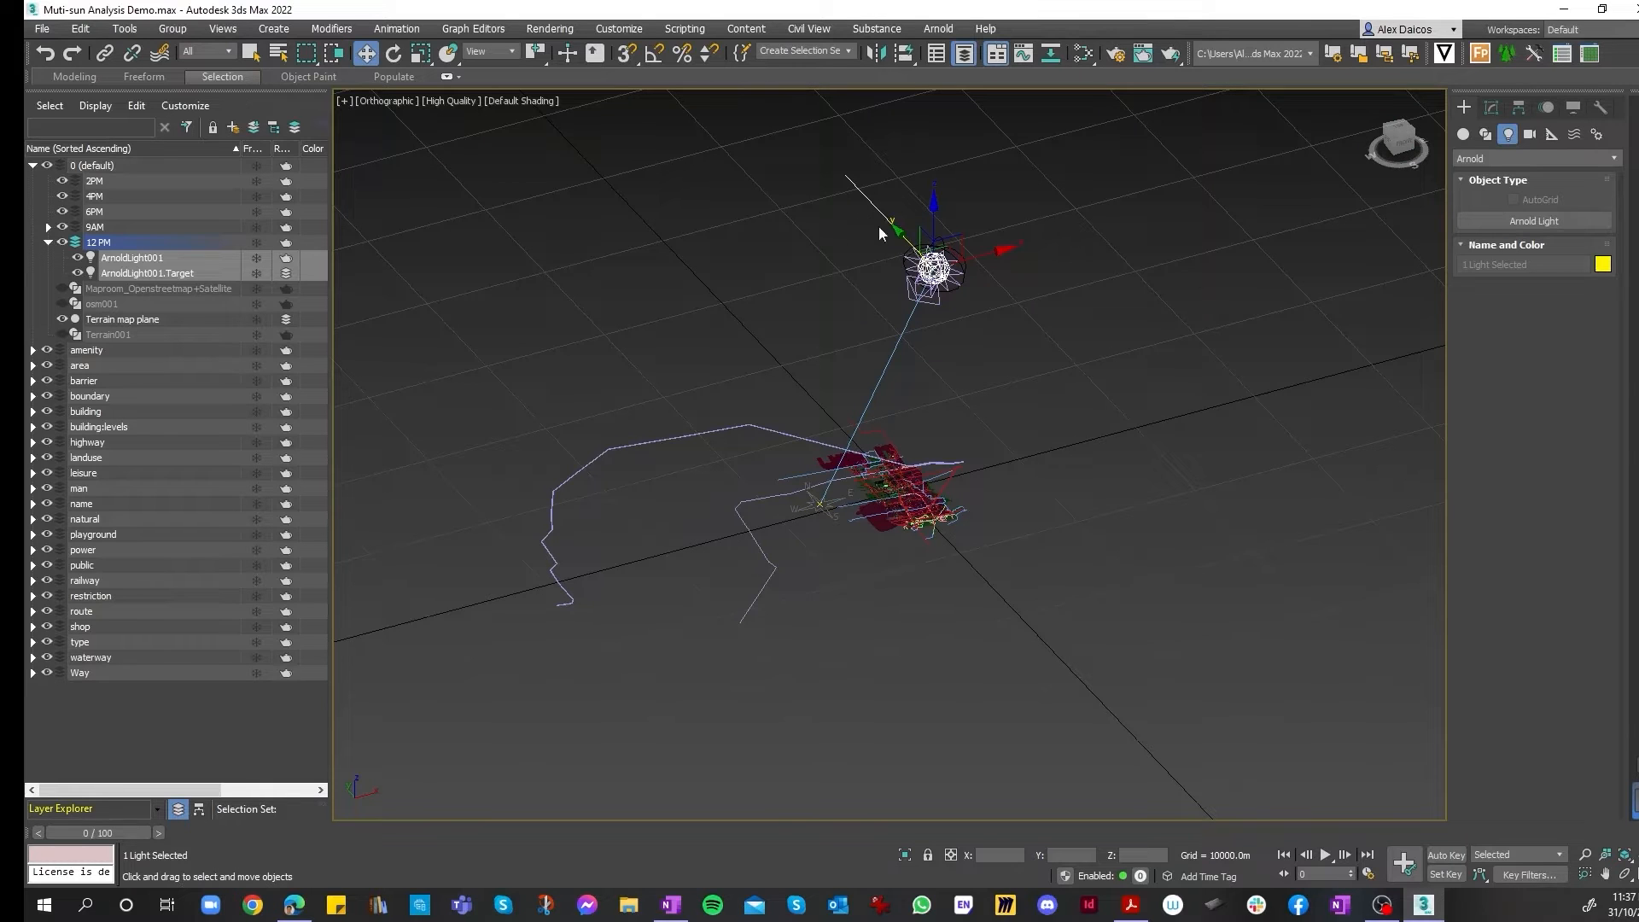
- Try to align the selected Arnold light and target to the end of the light's direction line, and clear the selection
click(904, 52)
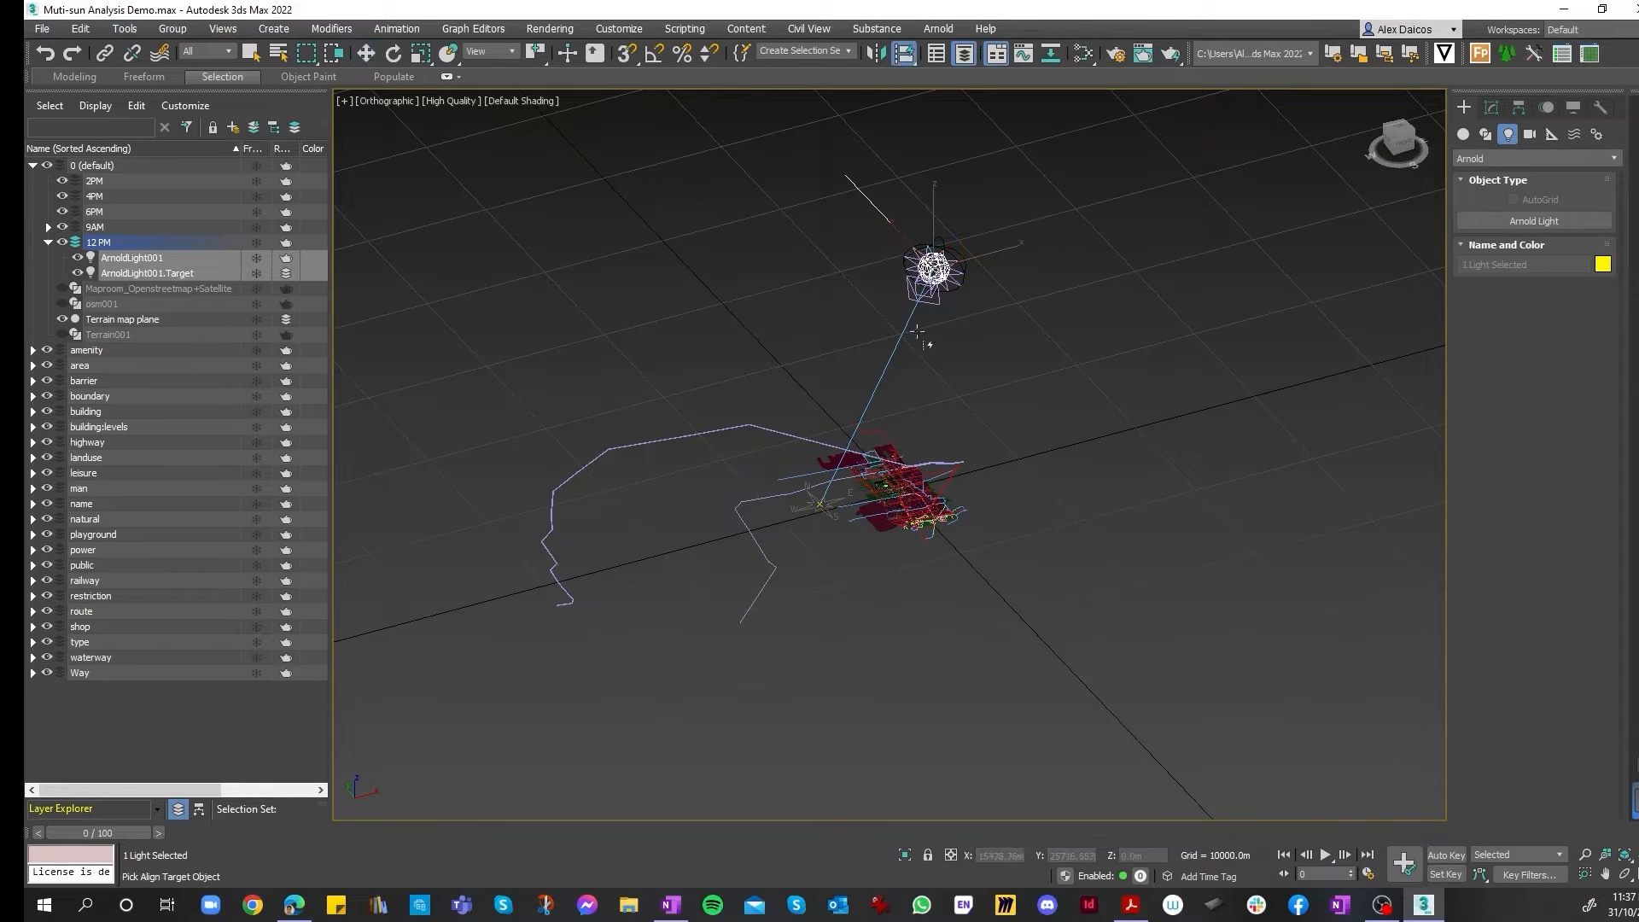
click(851, 181)
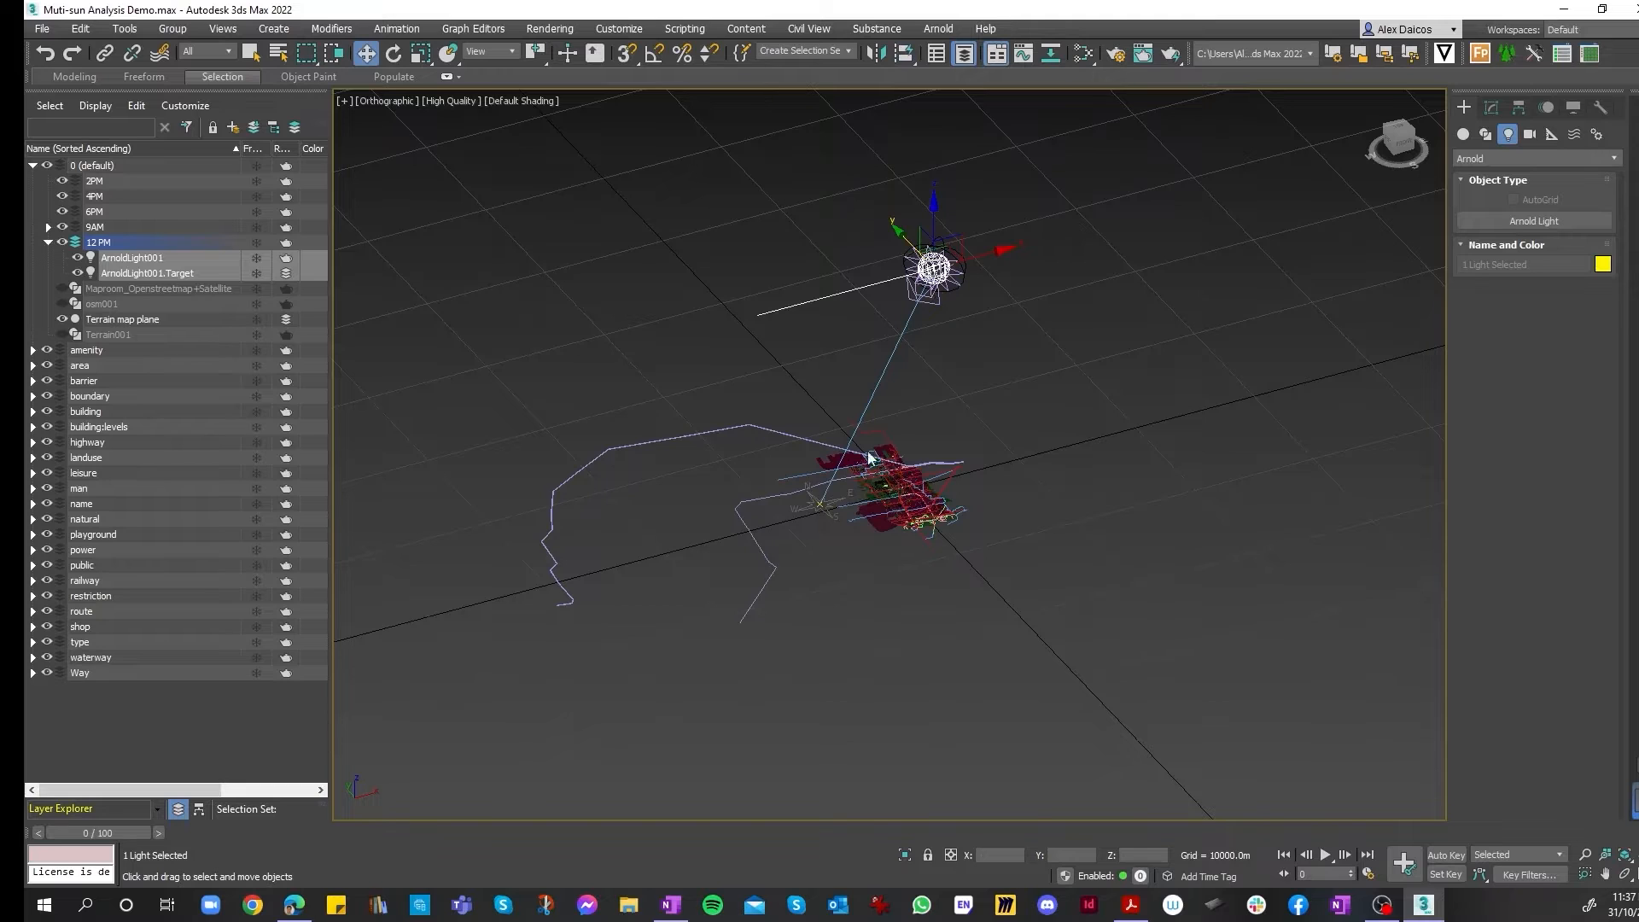
click(821, 504)
scroll(843, 484, up, 2)
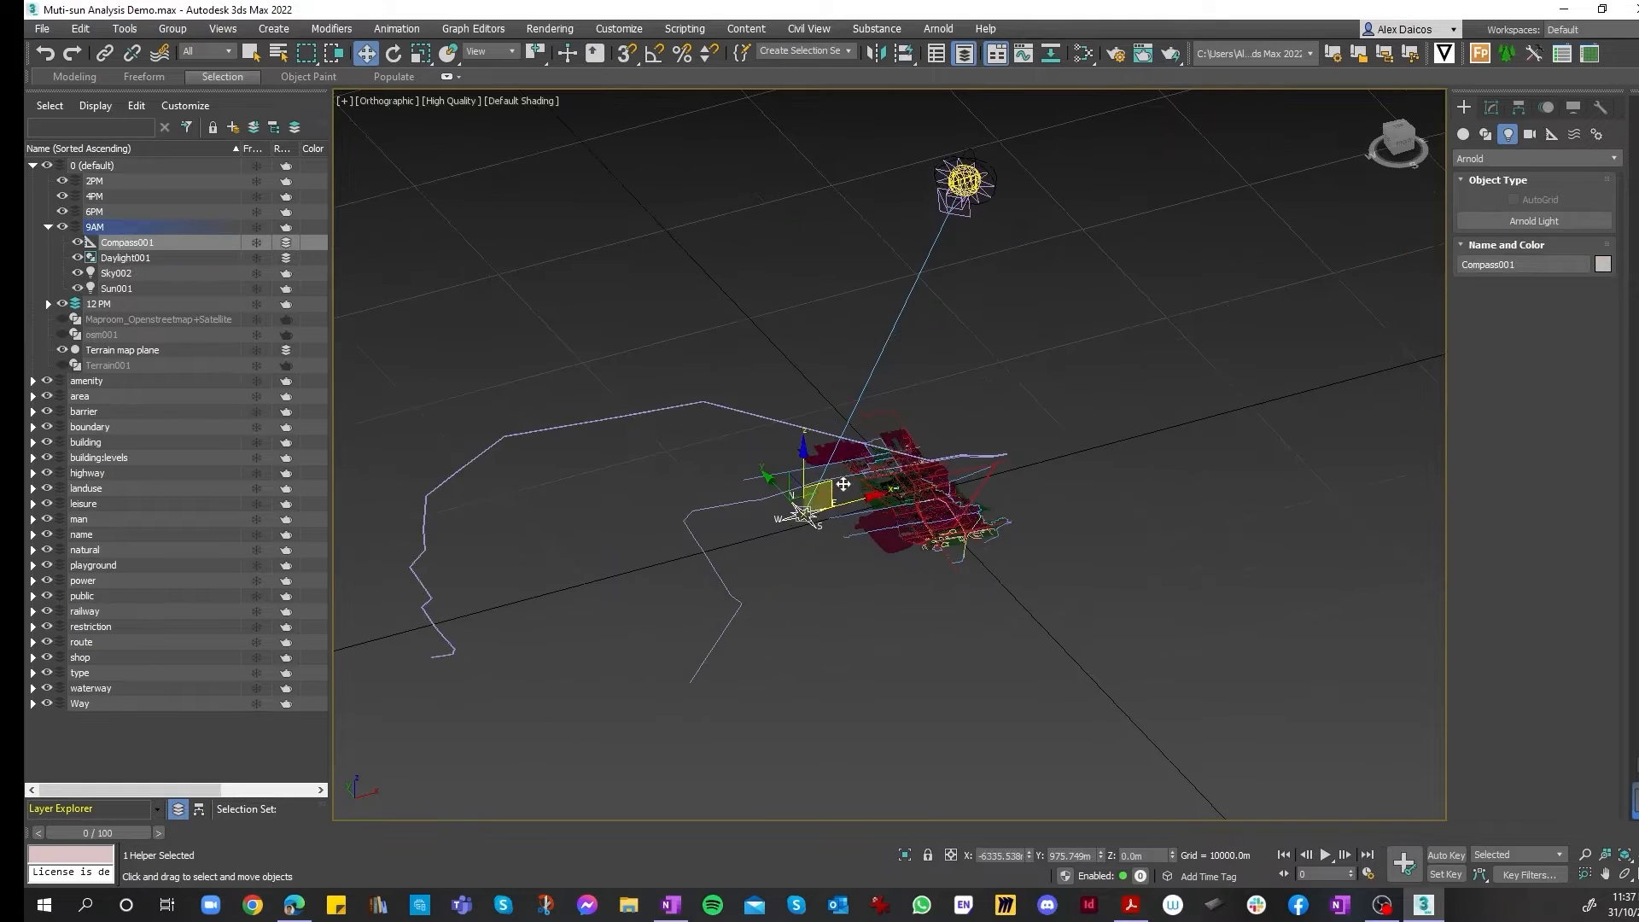
scroll(849, 518, up, 3)
scroll(813, 527, down, 5)
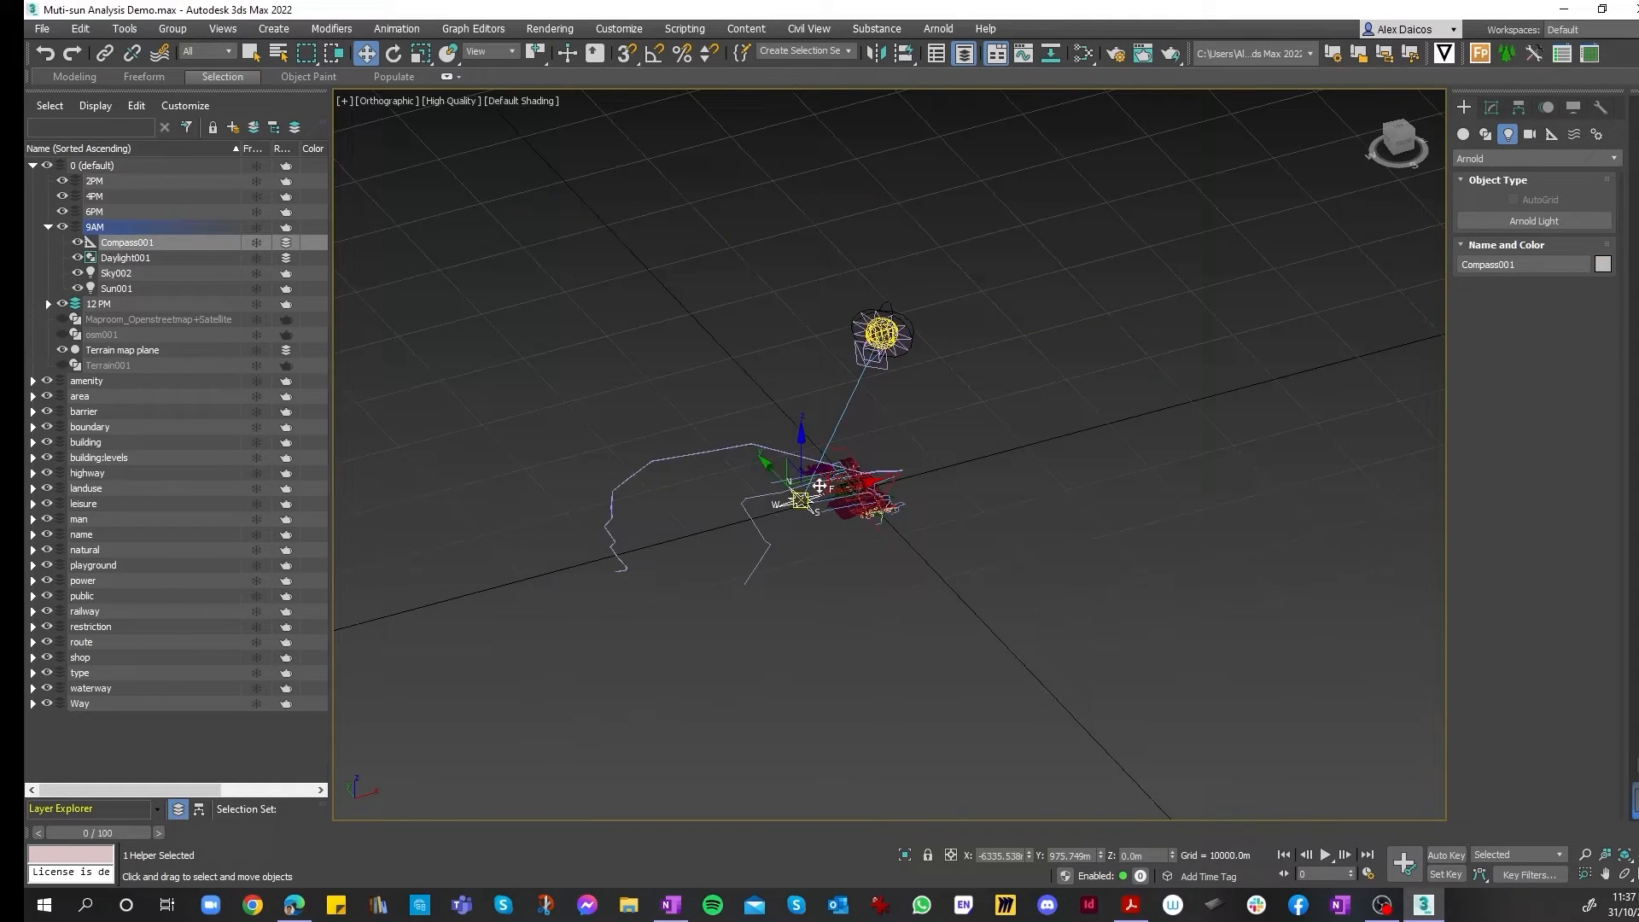
click(1078, 409)
- Move the Arnold light well away from the daylight system's sun and place its target beside the compass
scroll(799, 507, up, 3)
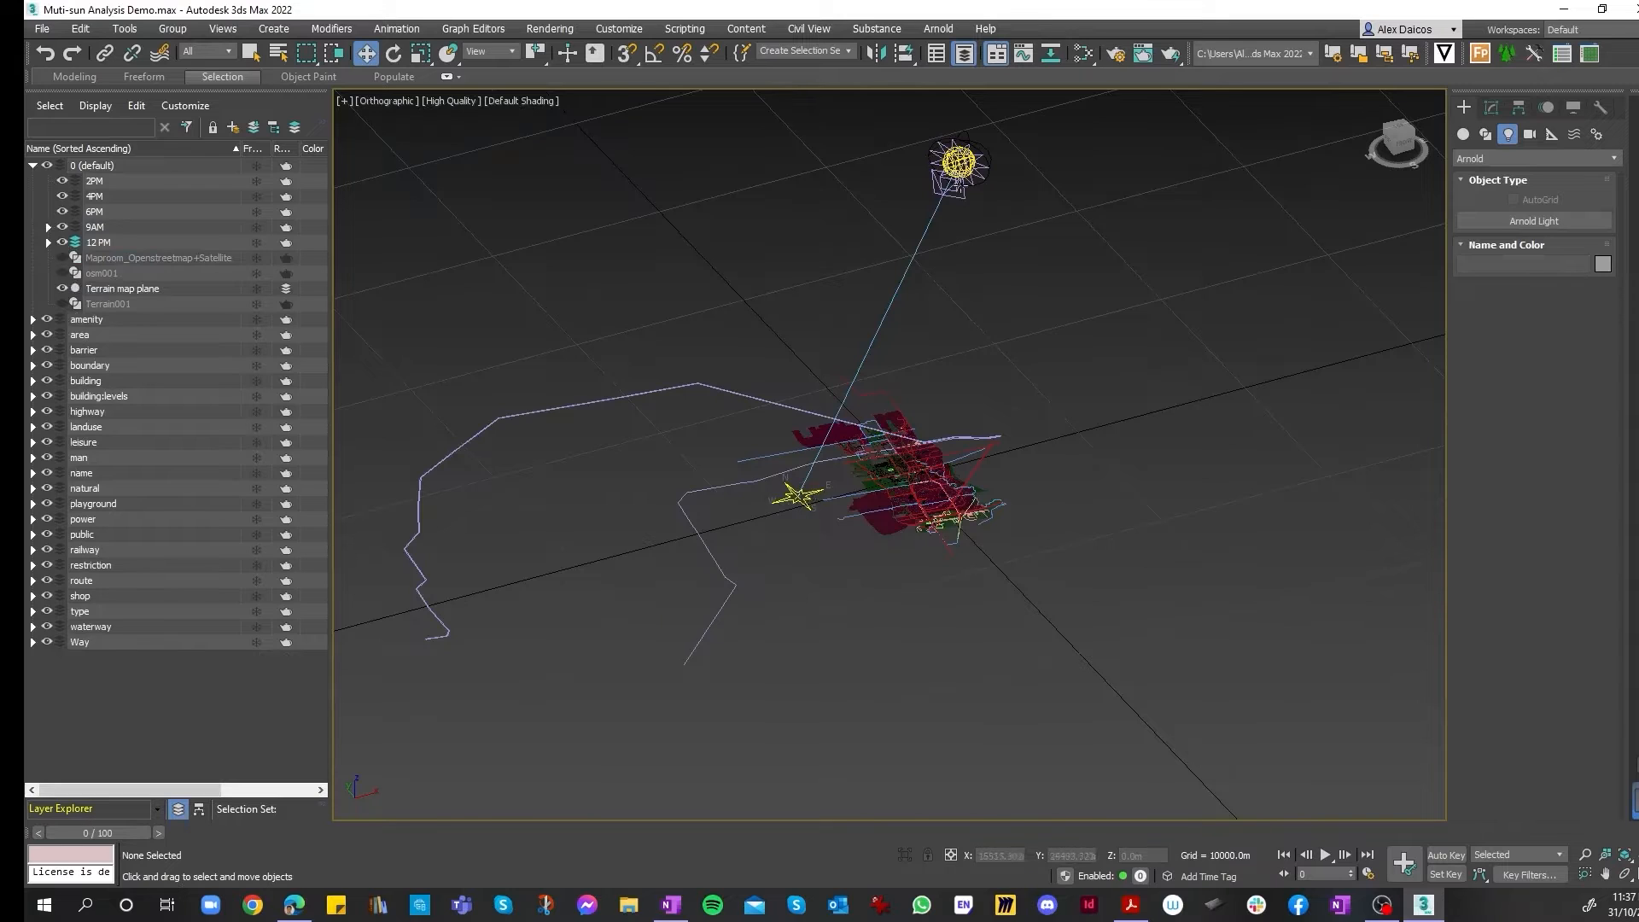
middle_drag(810, 497, 798, 513)
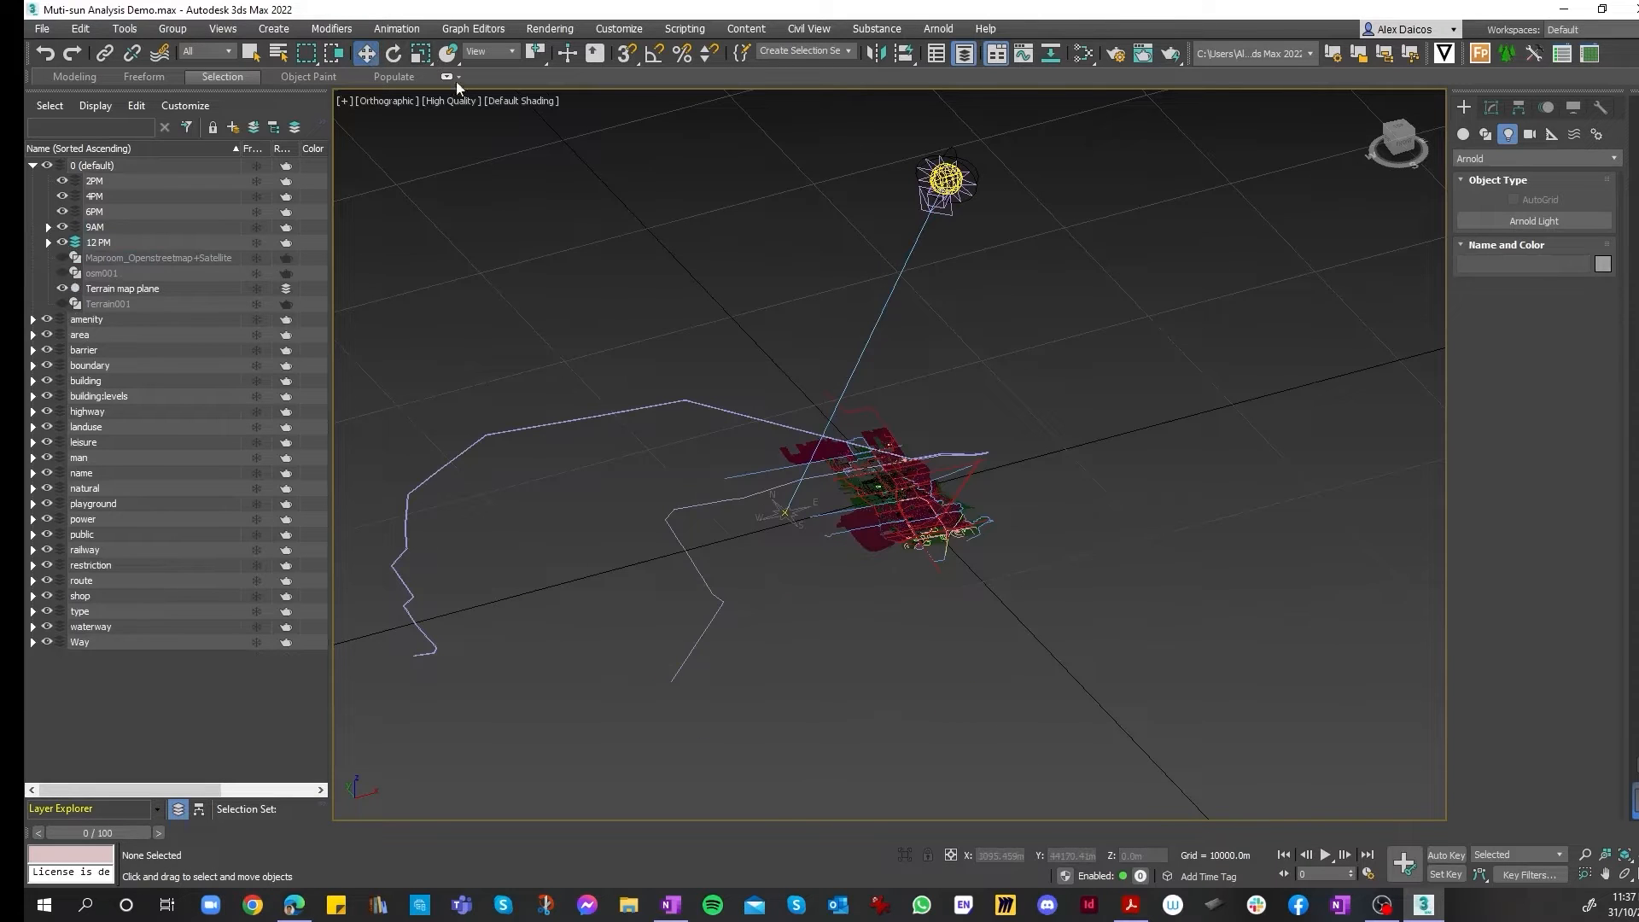
click(943, 181)
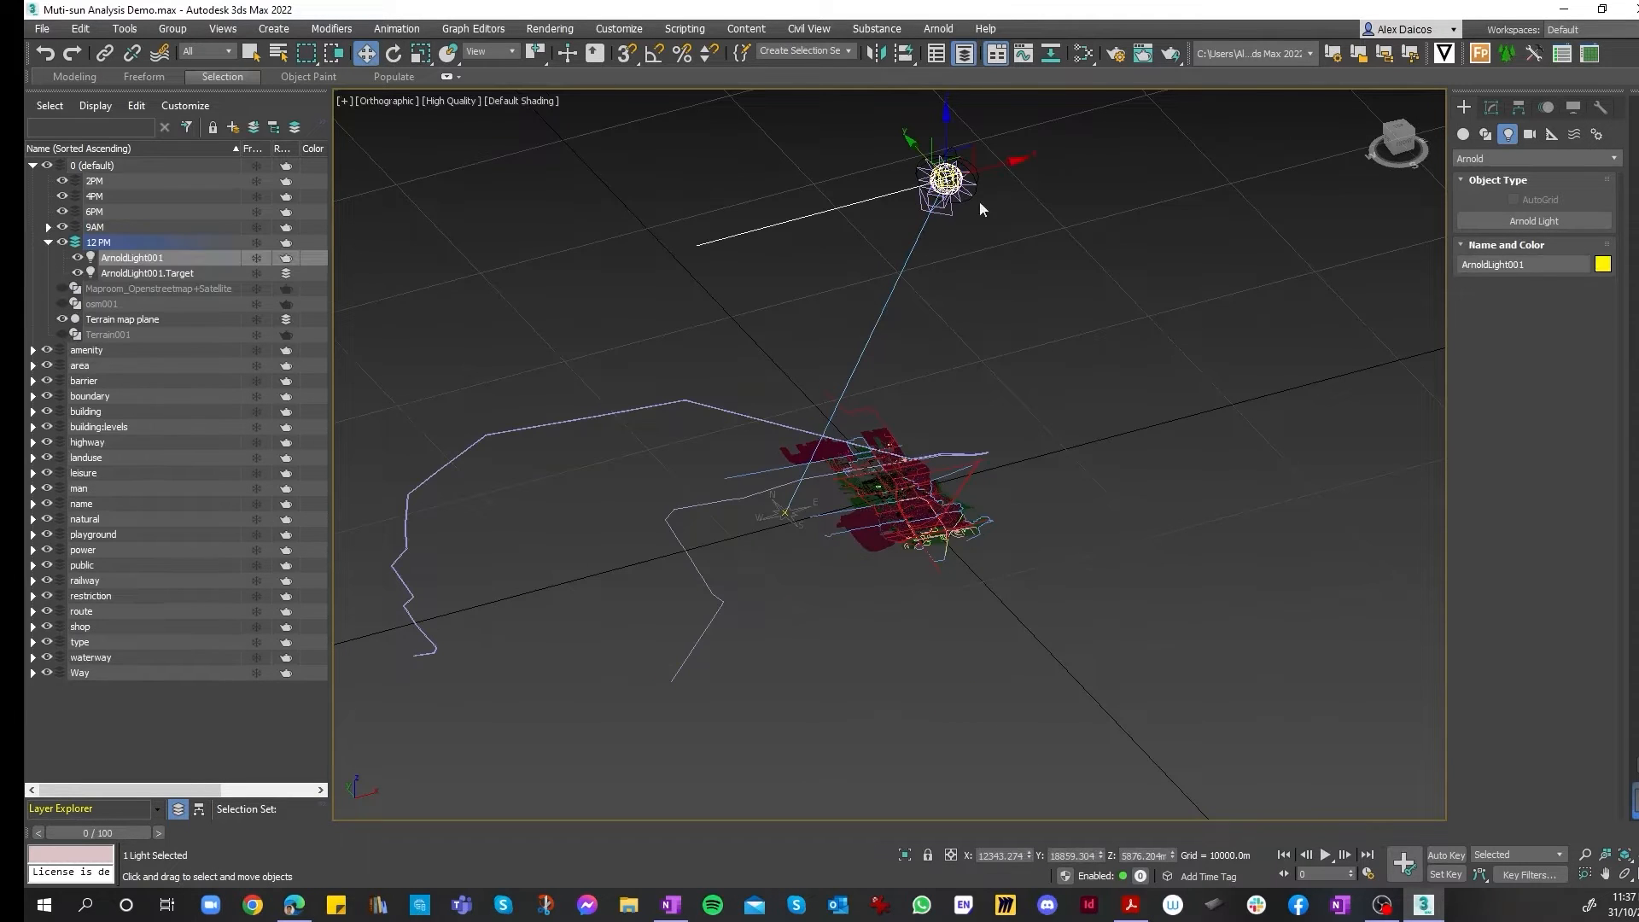
drag(946, 201, 1252, 147)
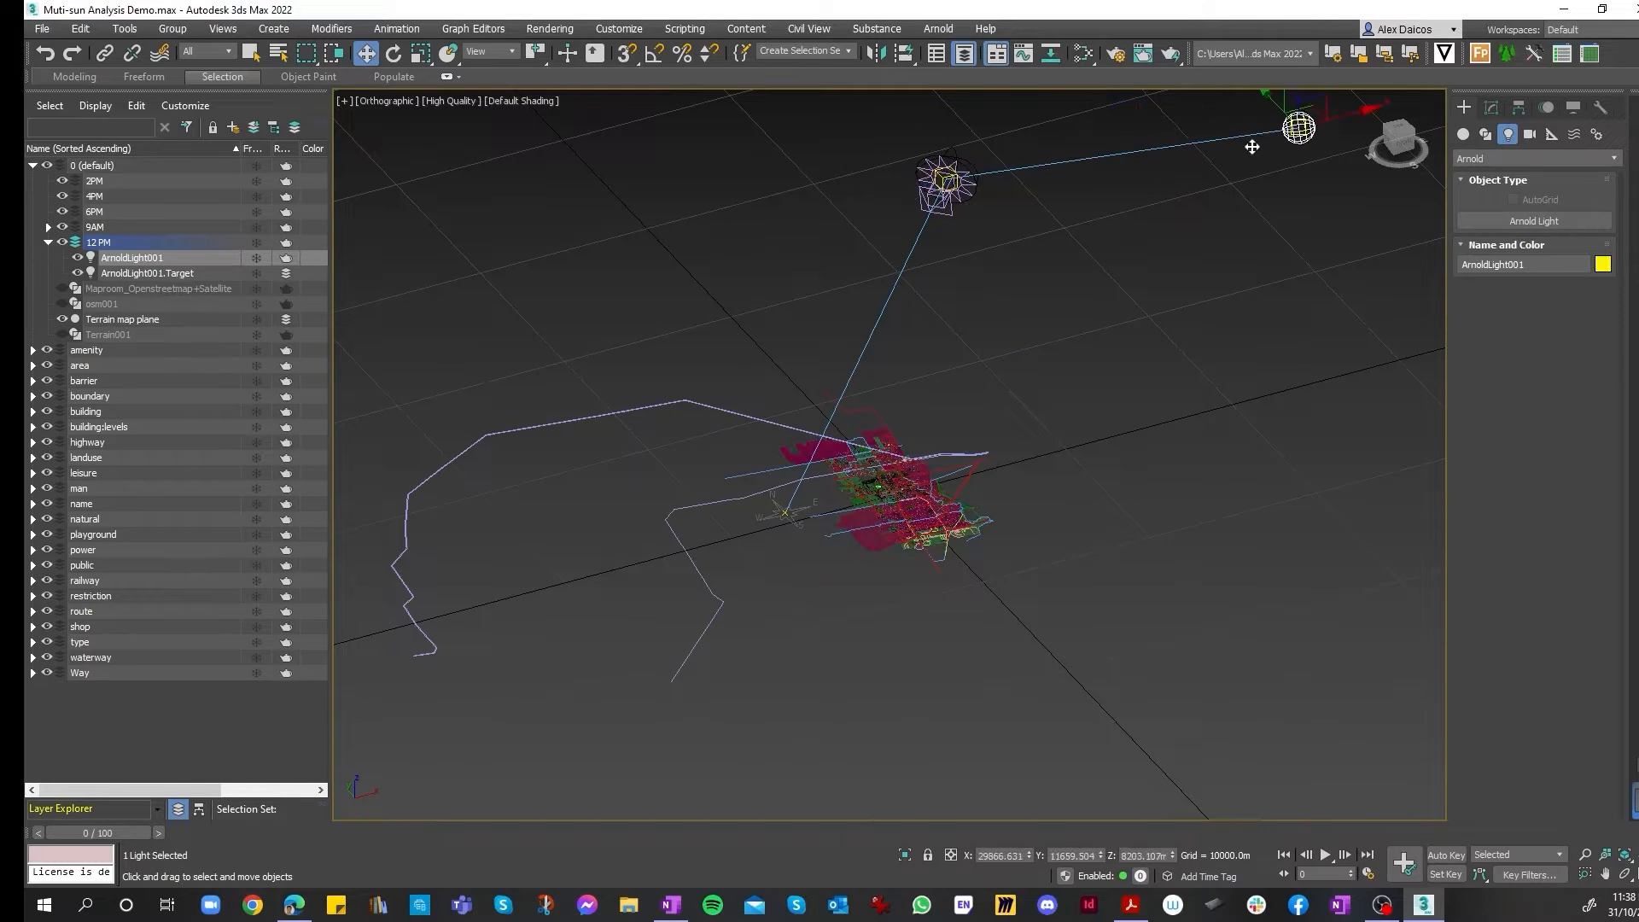
click(961, 232)
click(943, 176)
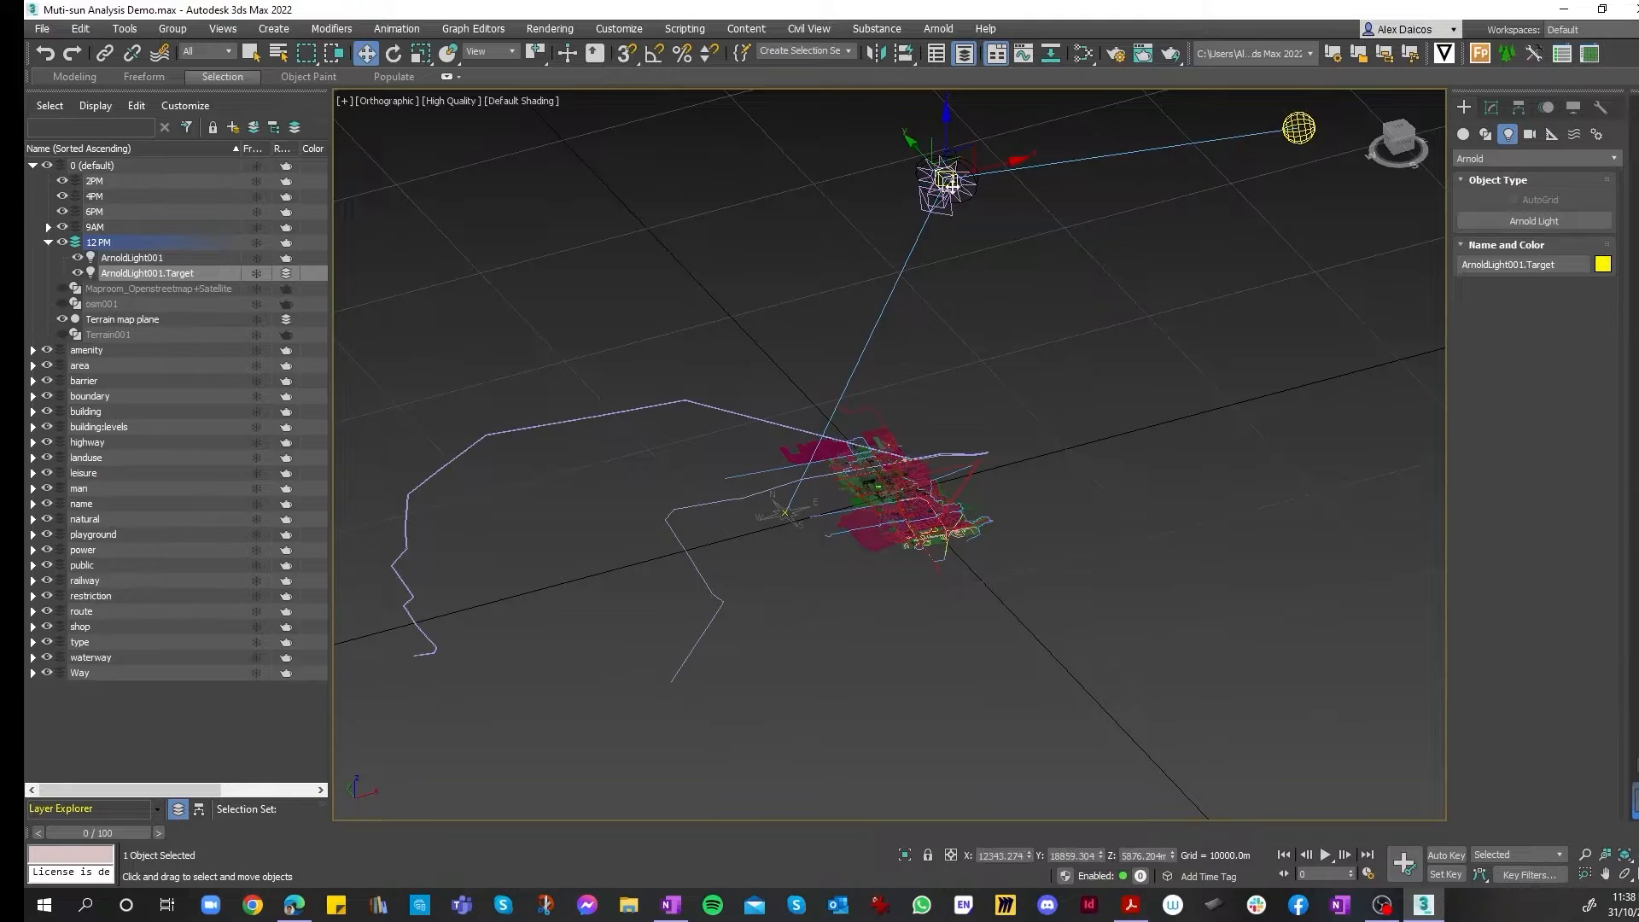
drag(949, 185, 791, 518)
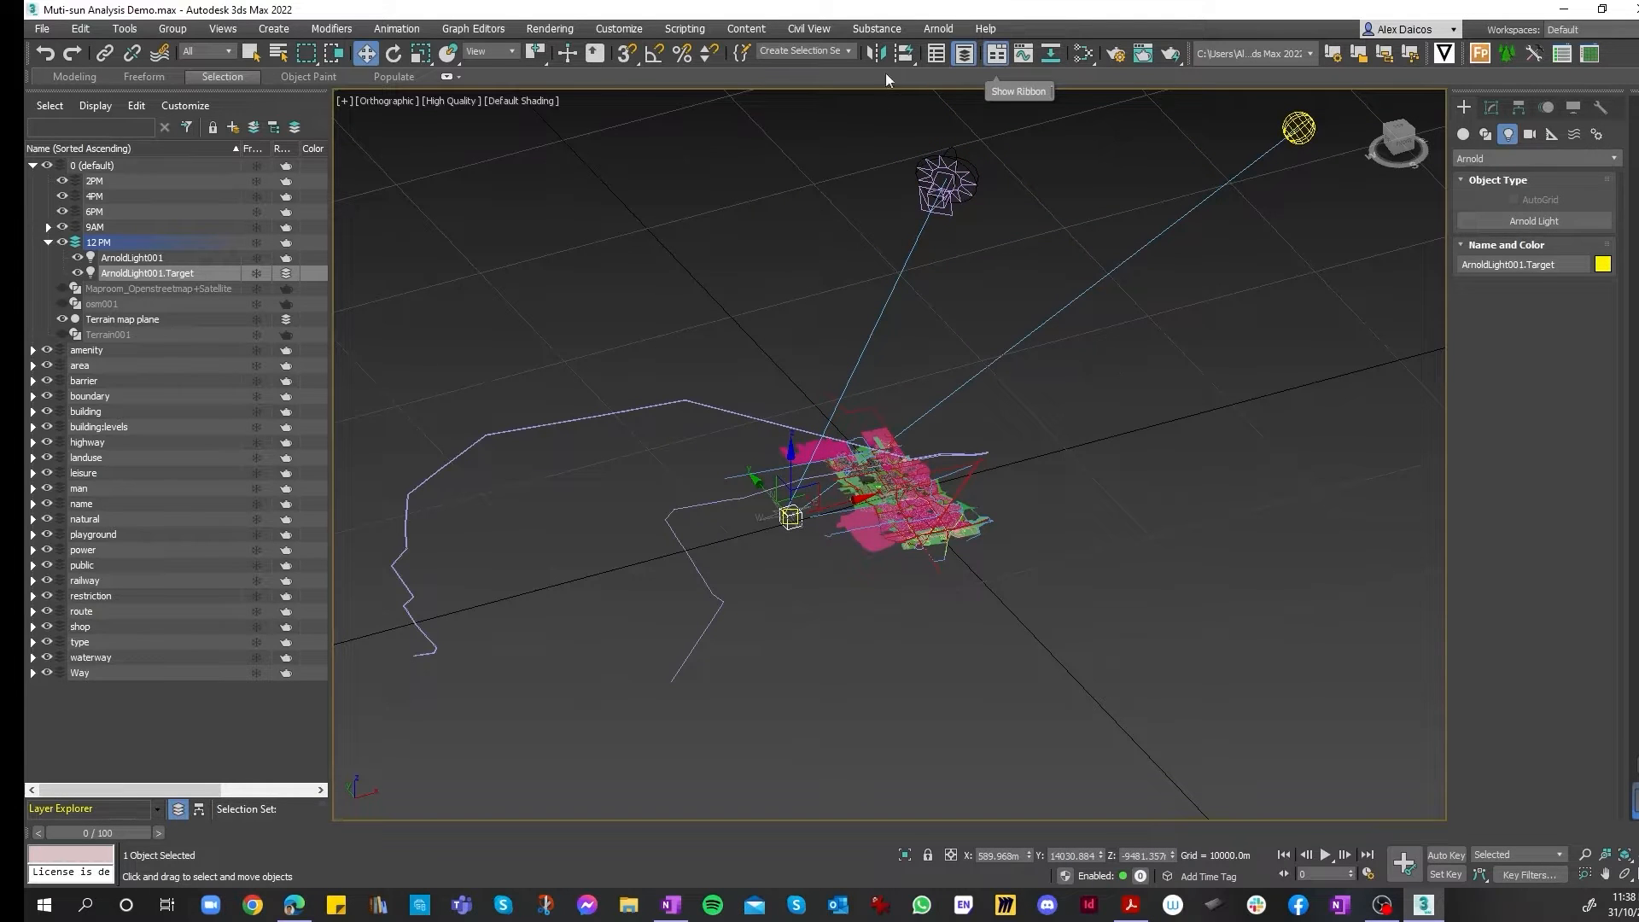
- Try aligning the Arnold light's target with the daylight system's sun, and undo the alignment
click(904, 53)
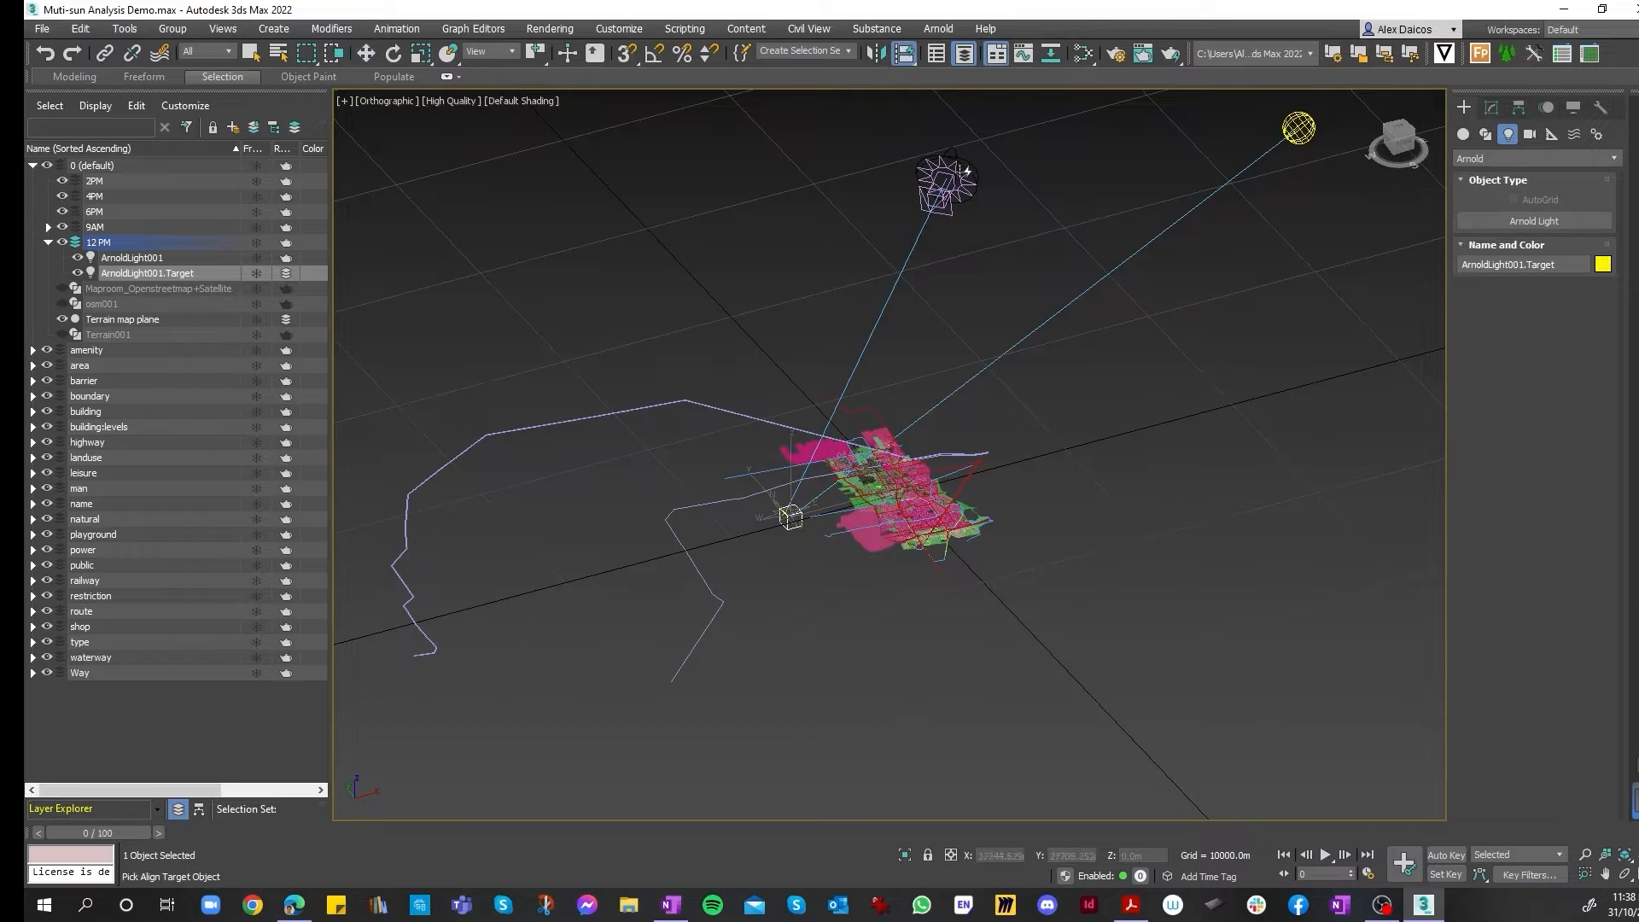
click(947, 175)
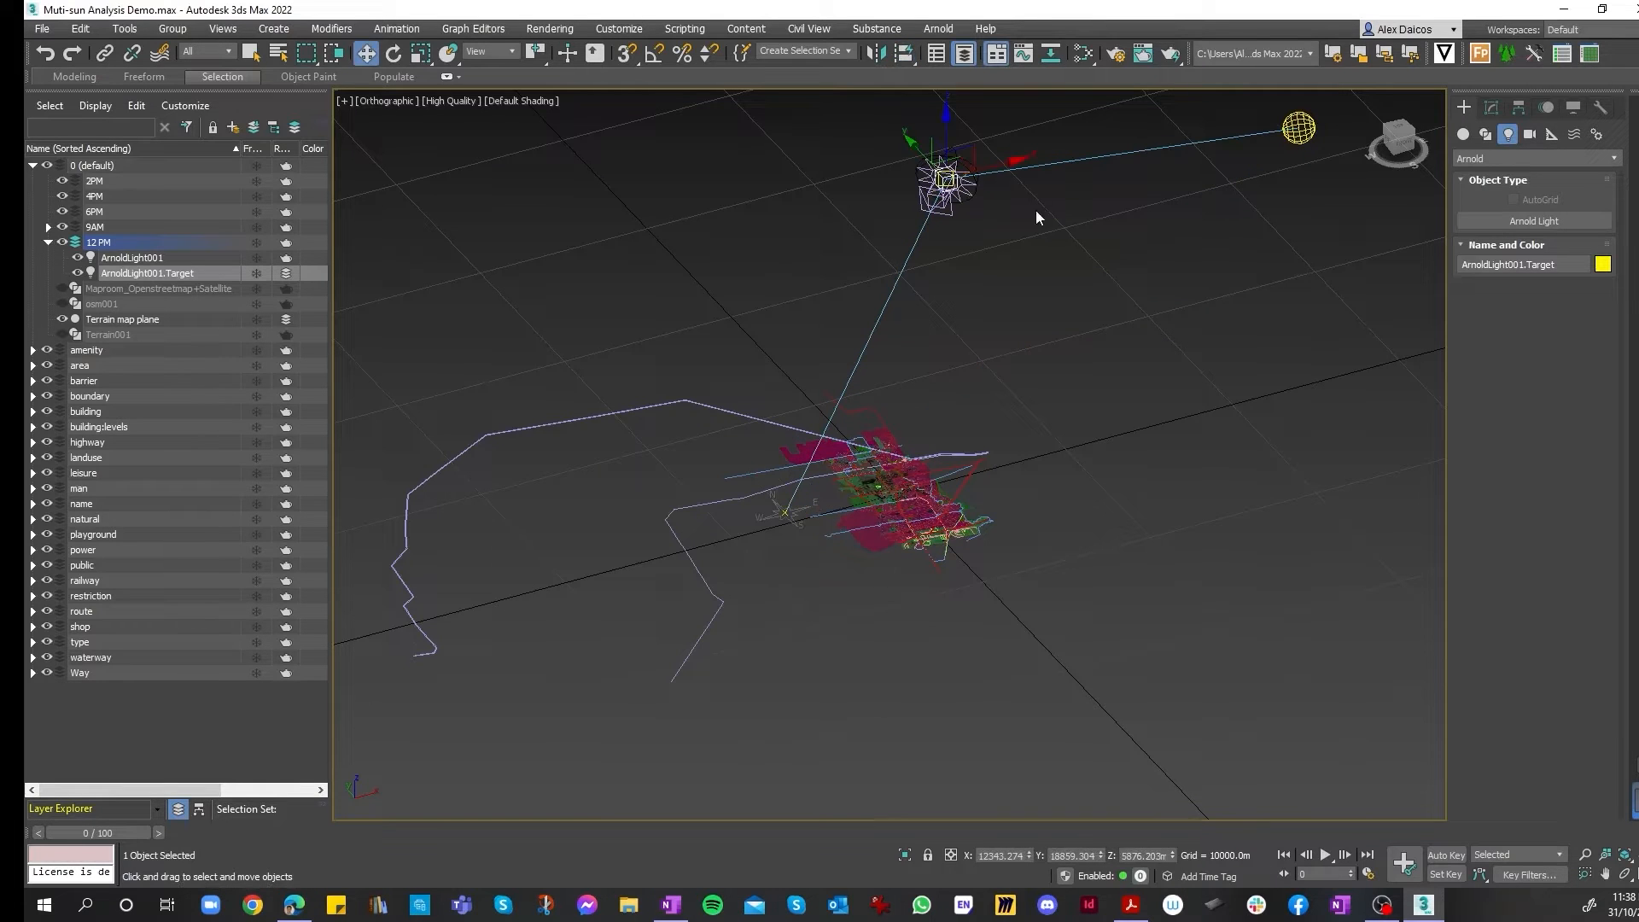
key(ctrl+z)
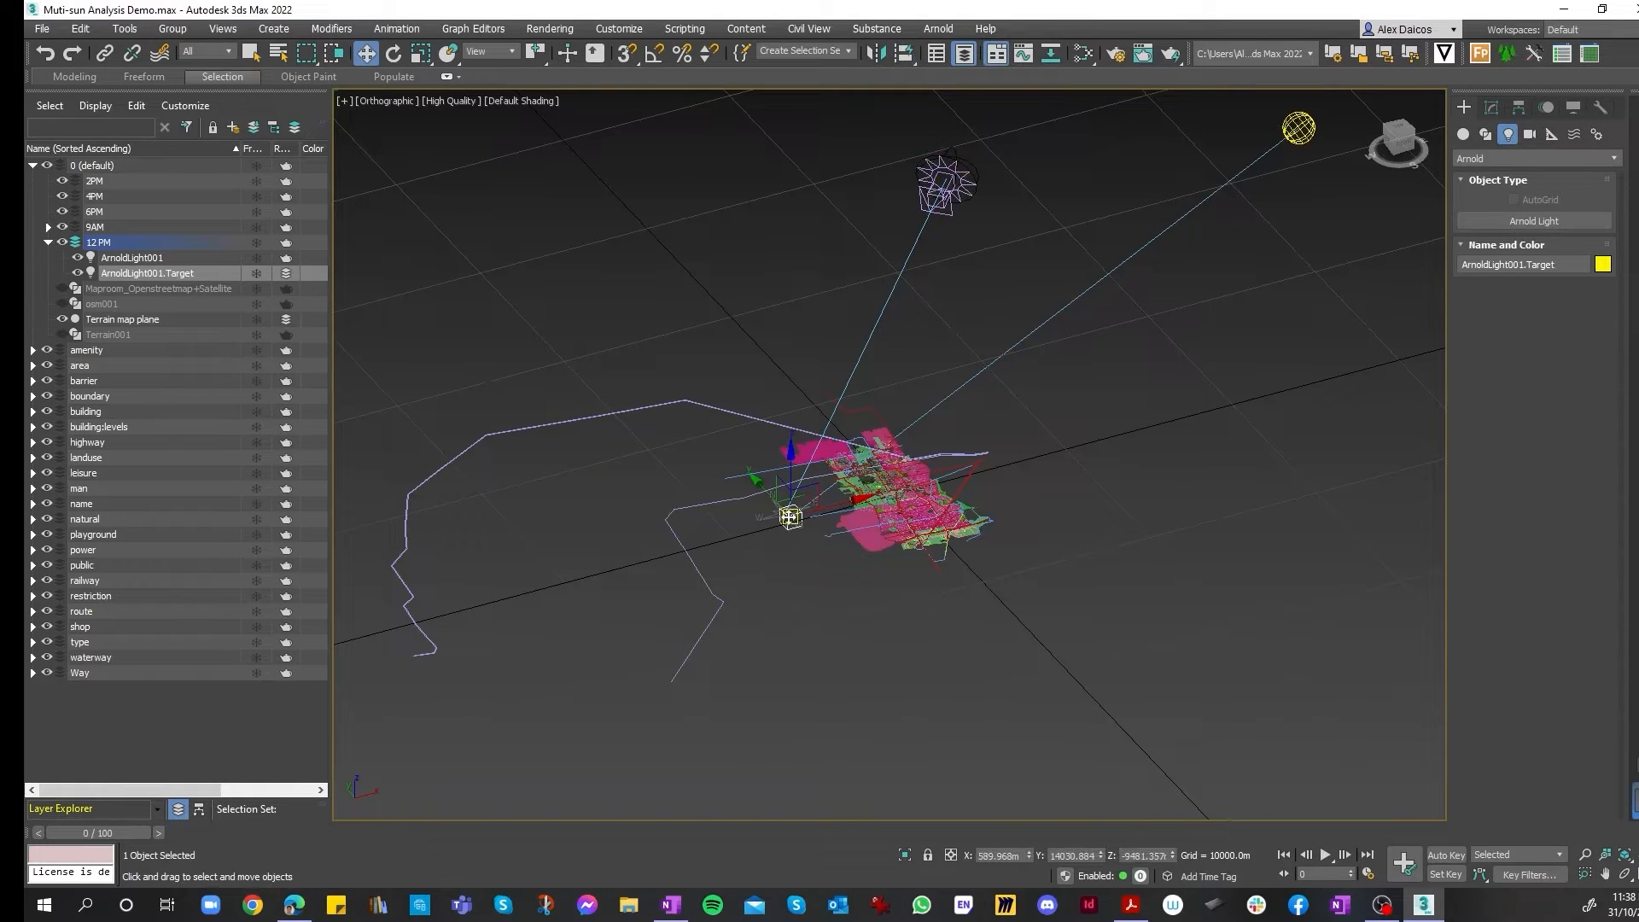
- Quick-align the Arnold light's target with the daylight system's compass
click(904, 53)
scroll(773, 535, up, 4)
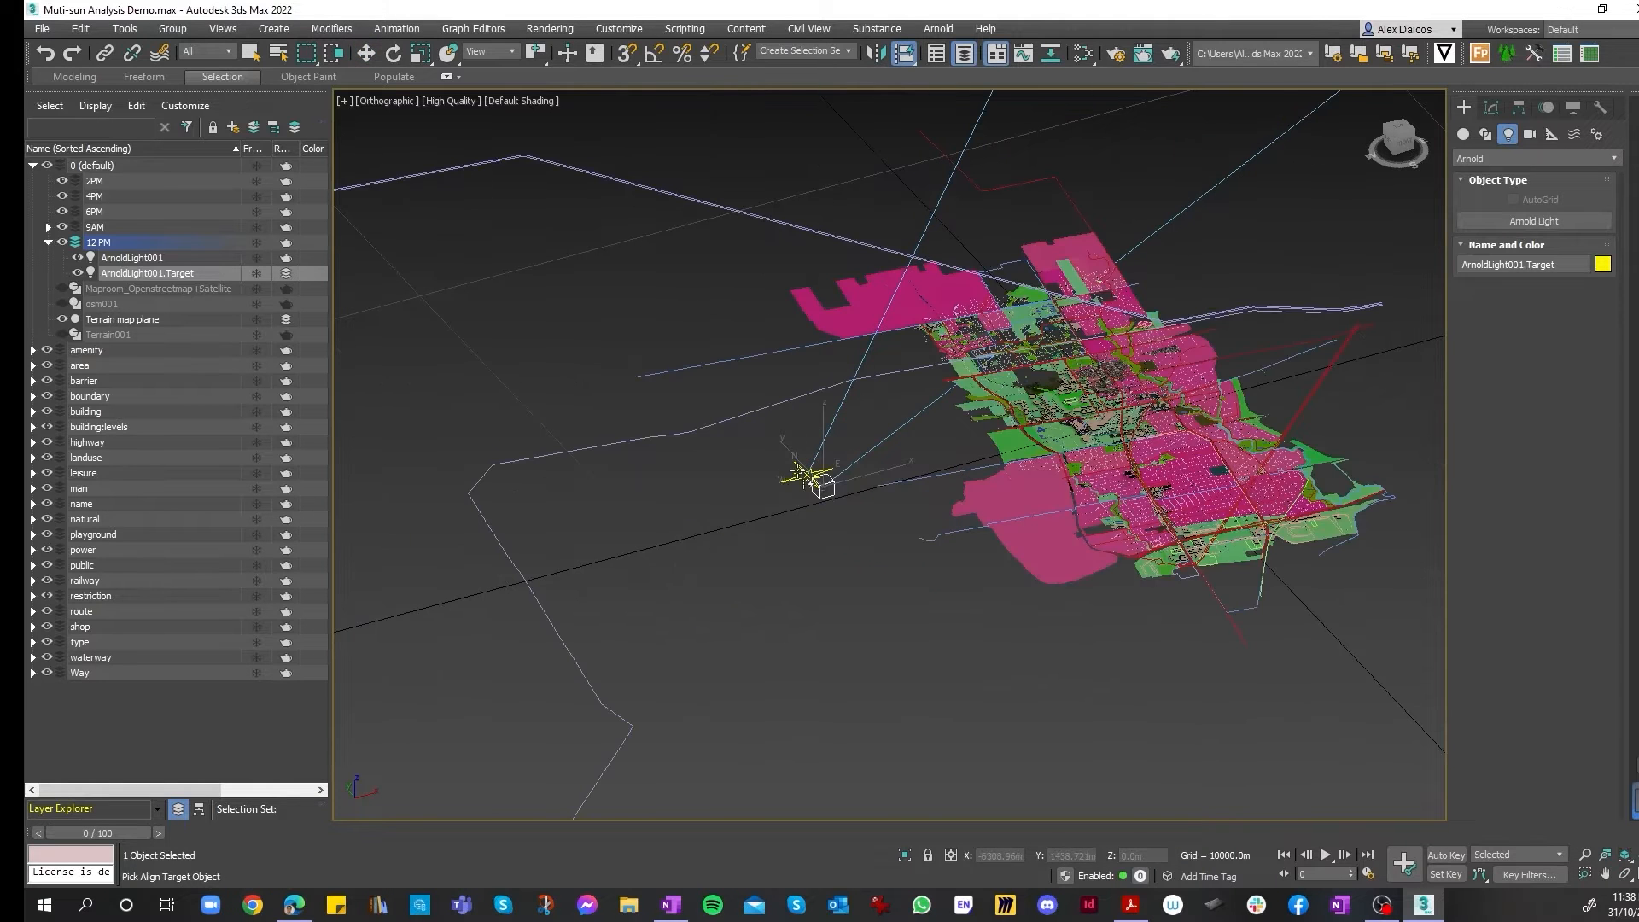
click(807, 483)
scroll(775, 533, down, 5)
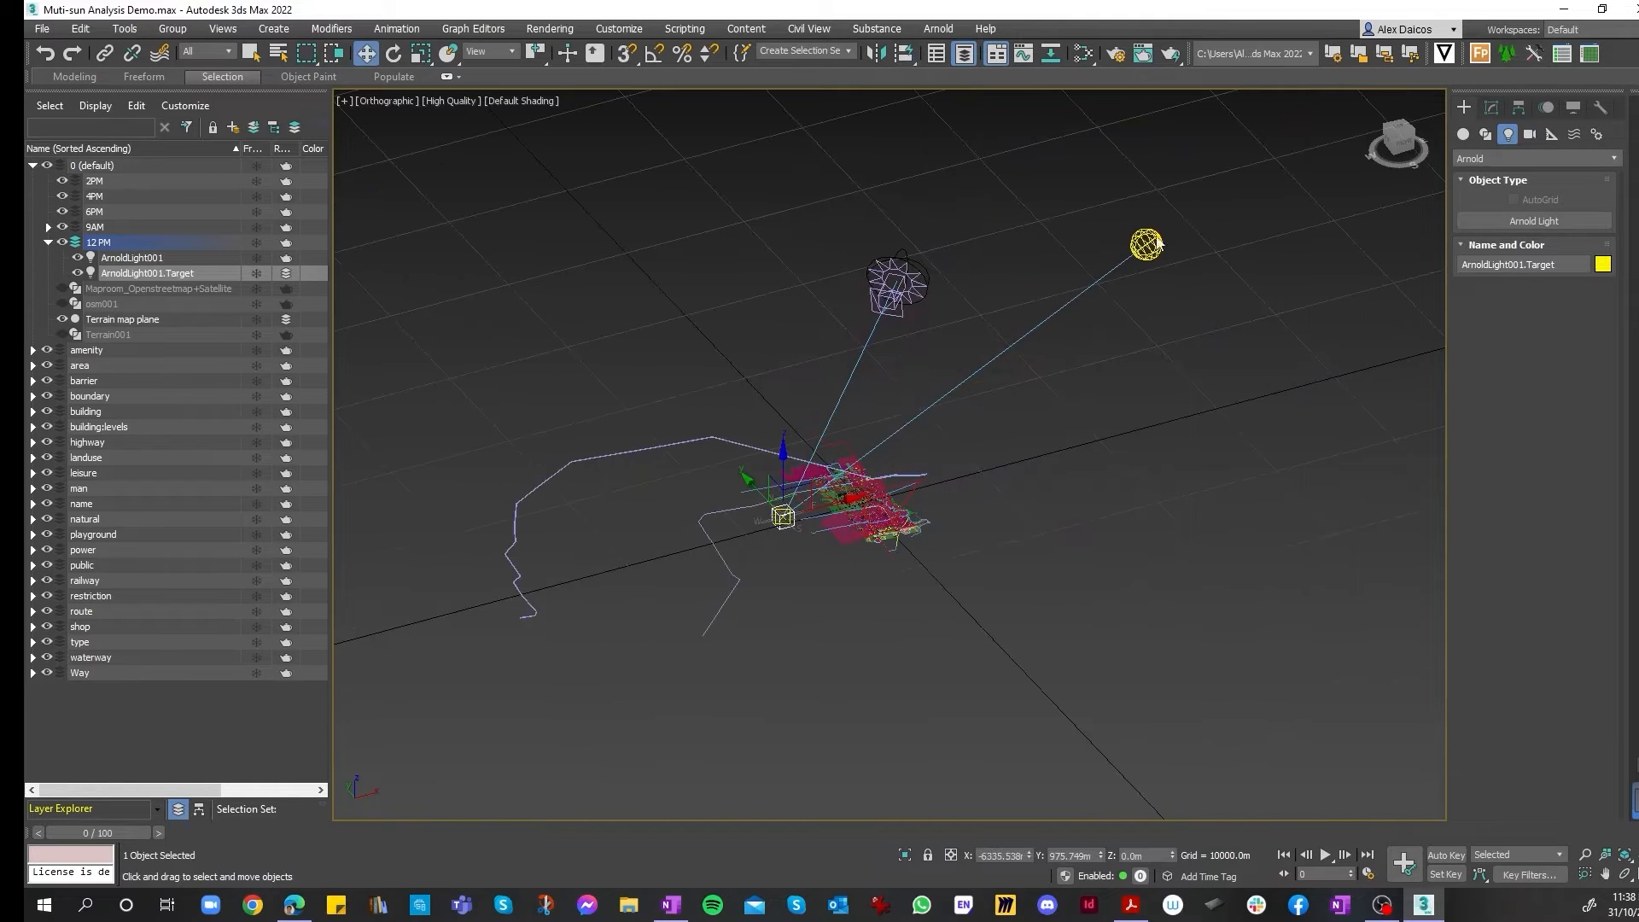
- Try to quick-align the daylight system's sun with the Arnold light, and clear the selection
click(903, 53)
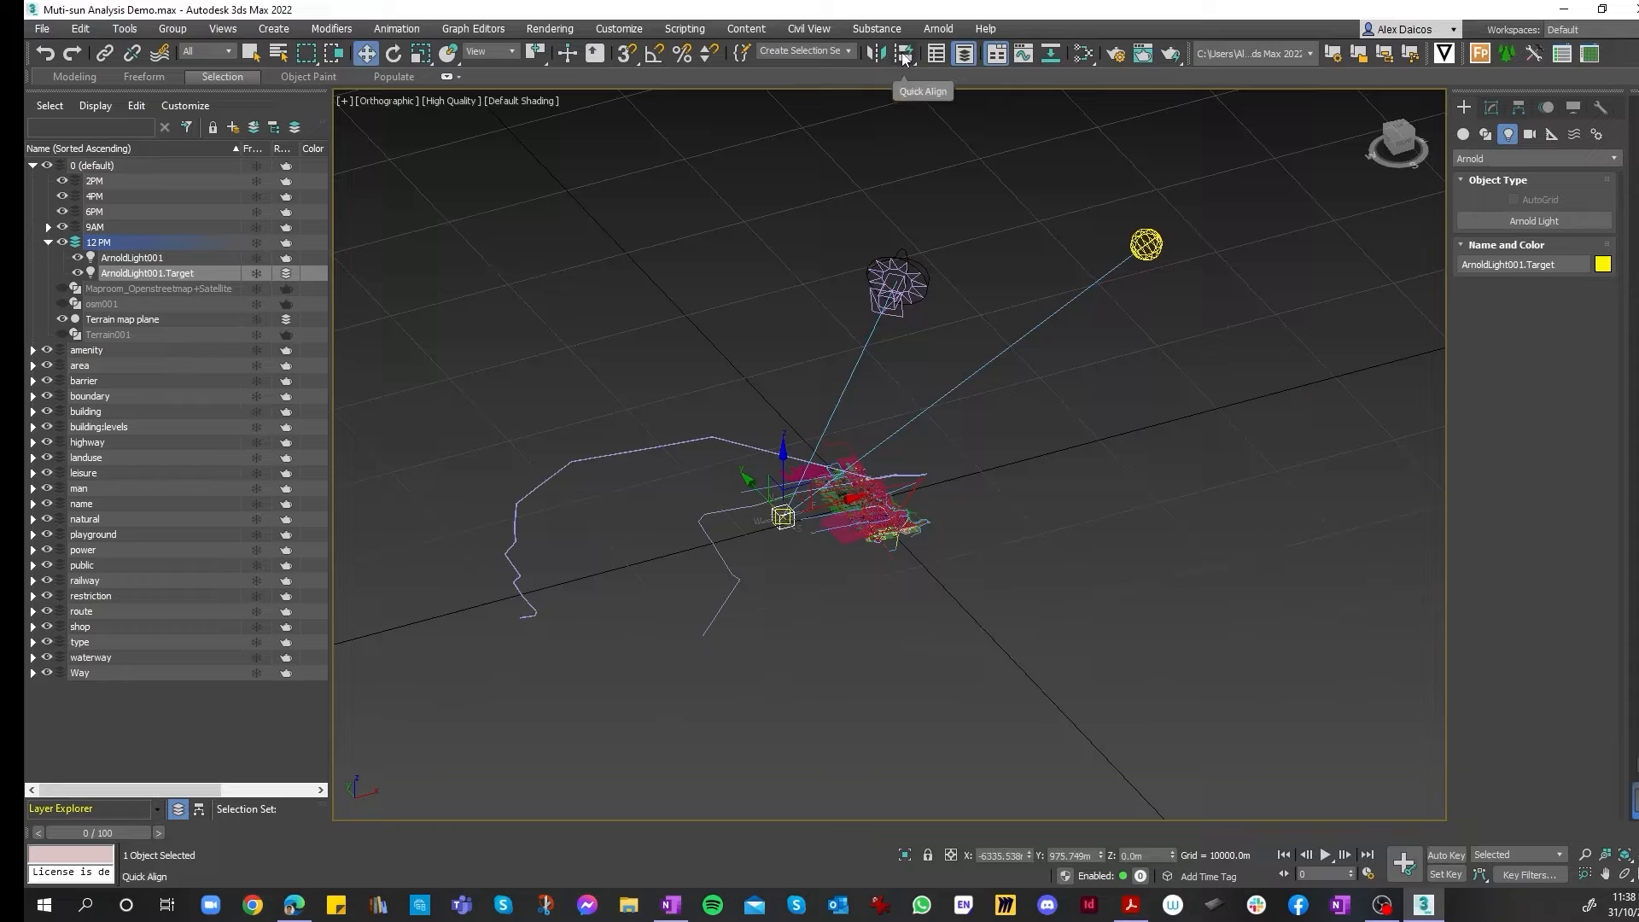
click(1146, 245)
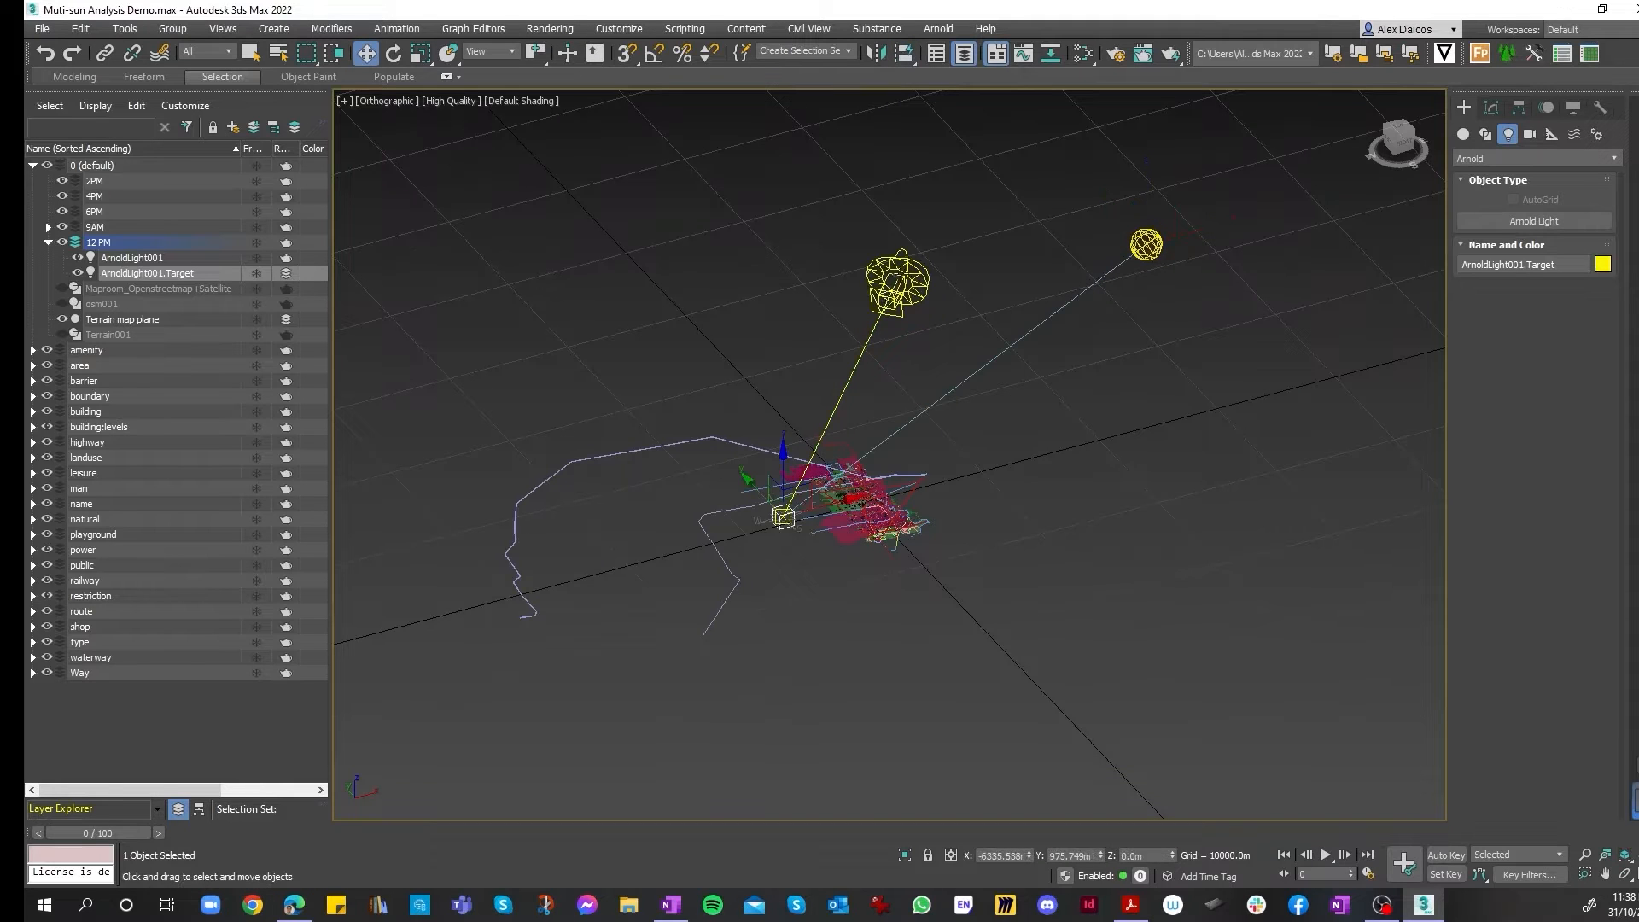
click(899, 274)
click(903, 55)
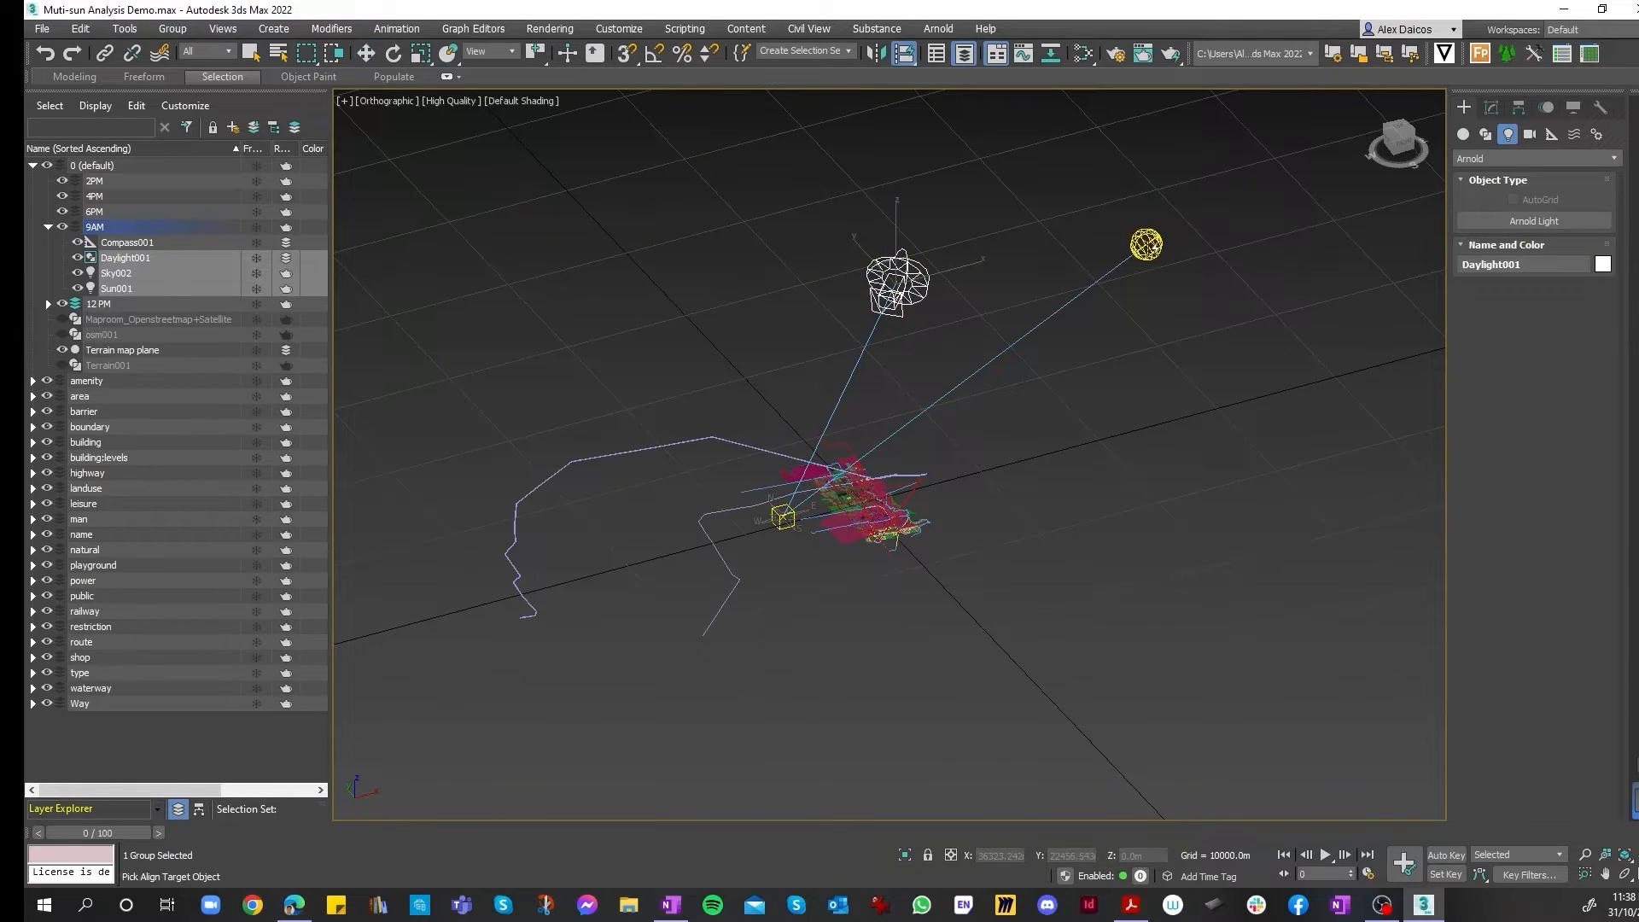
click(1146, 246)
click(907, 278)
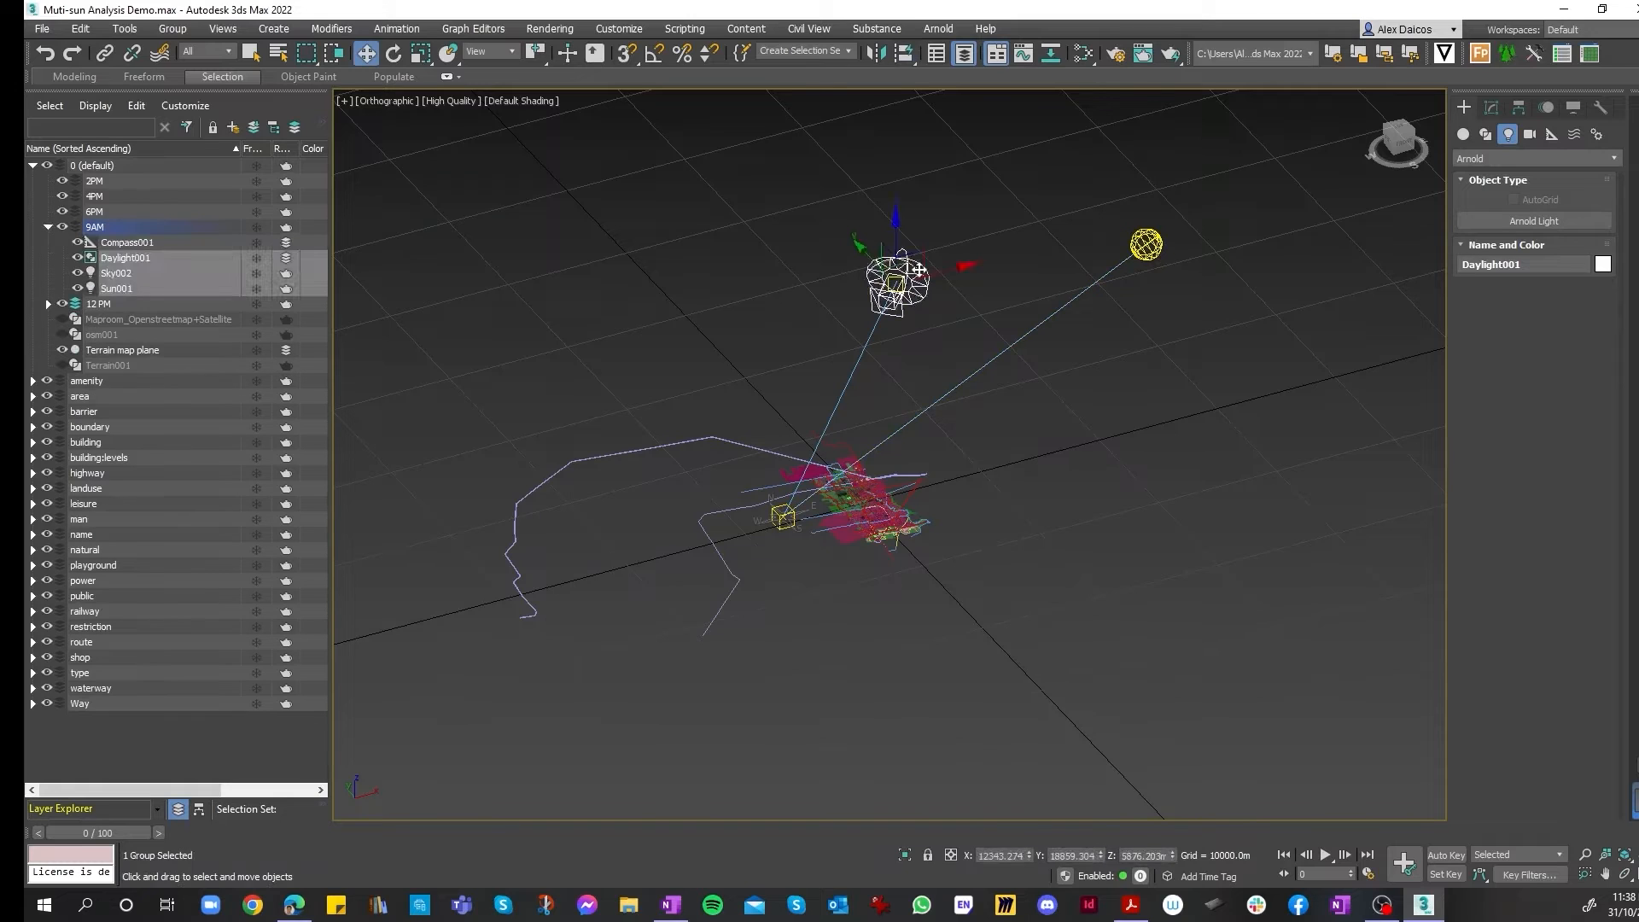
click(904, 53)
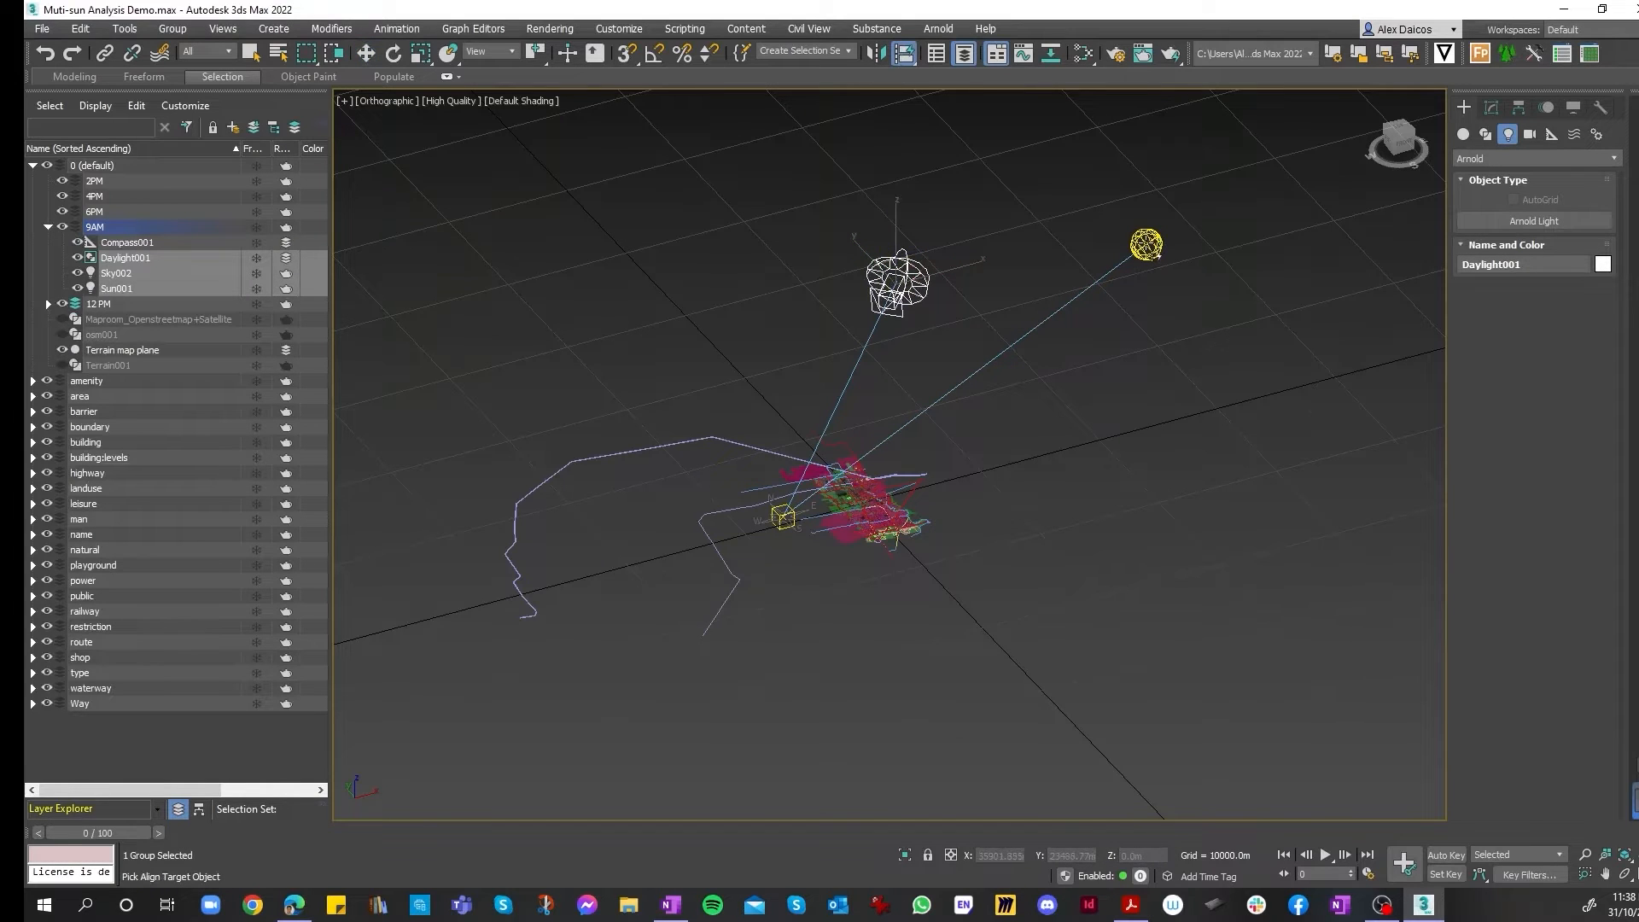
click(1146, 244)
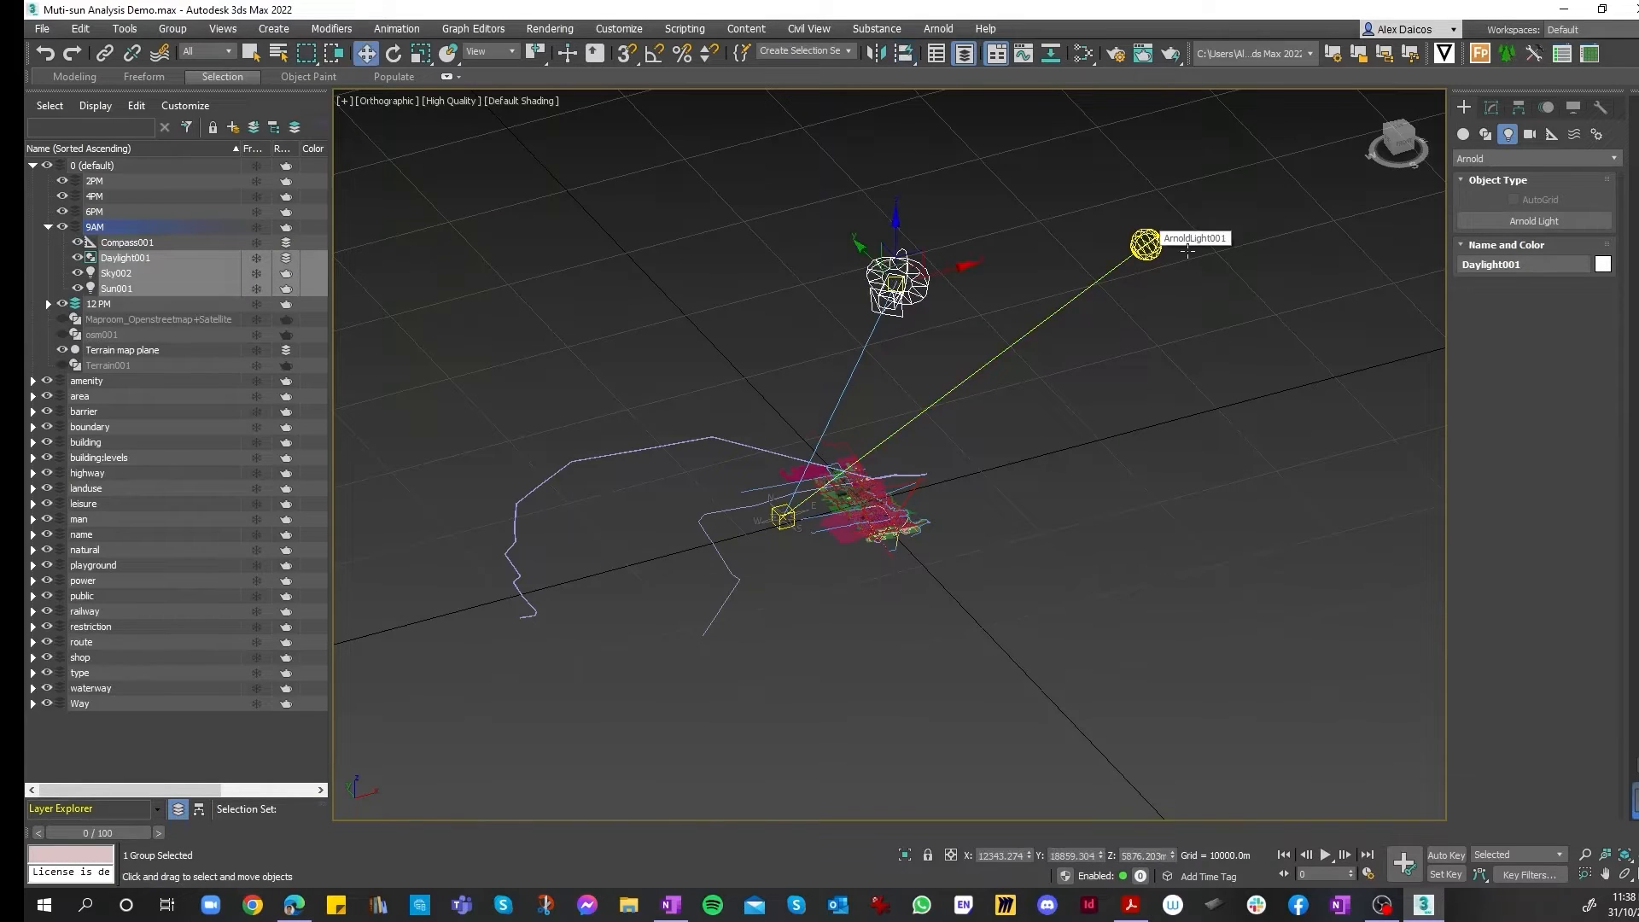
click(1067, 171)
click(907, 56)
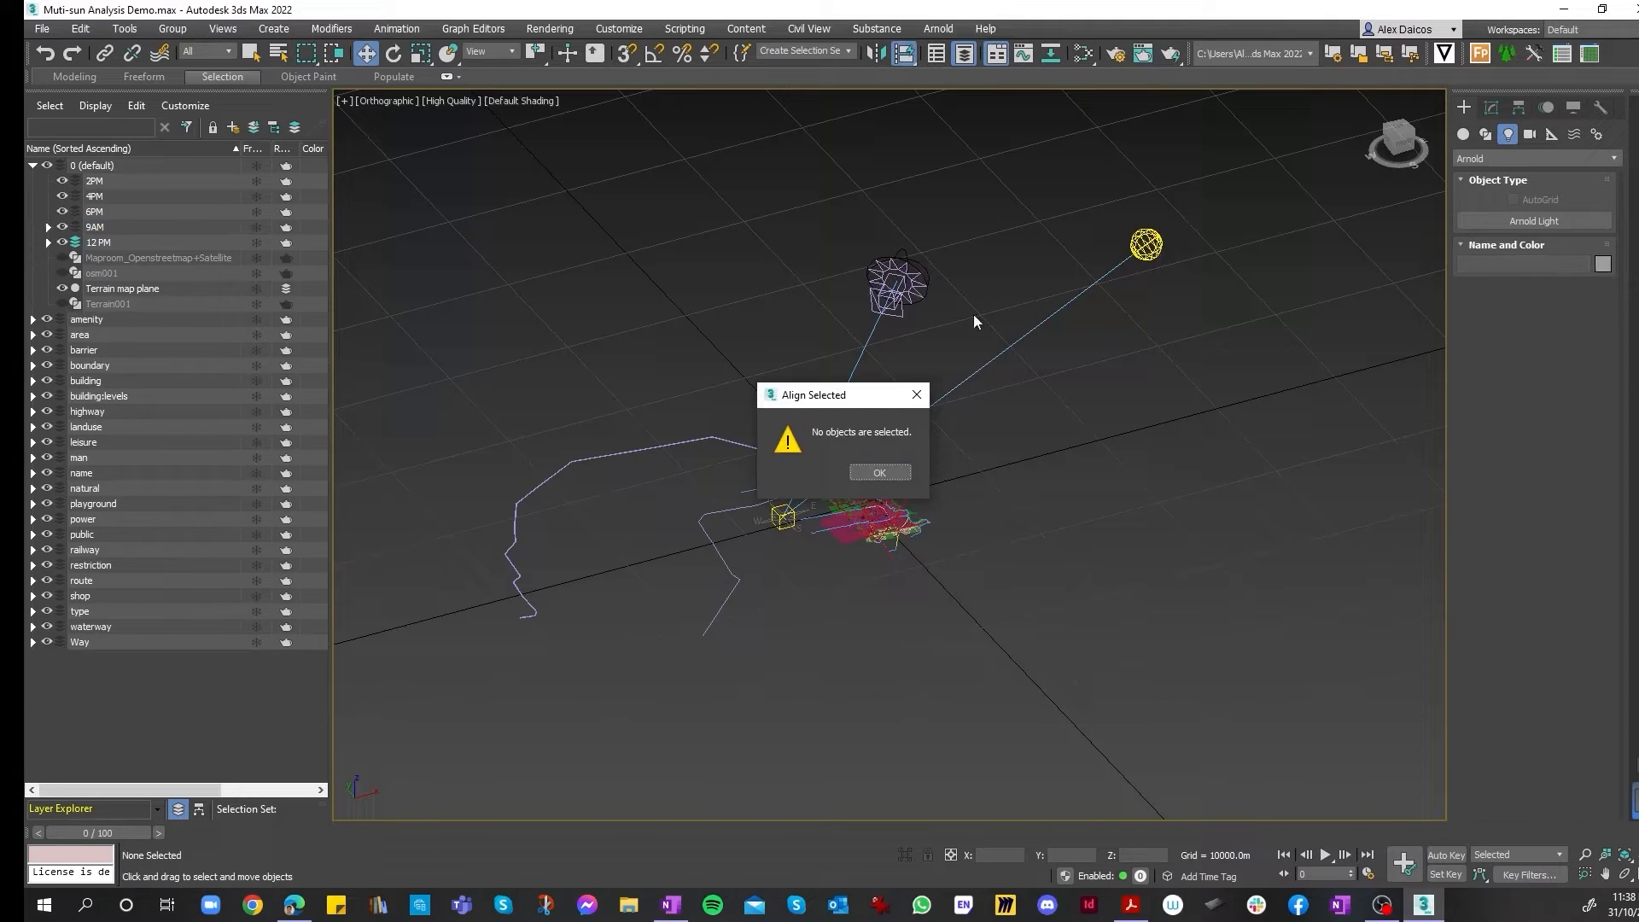
click(890, 478)
scroll(1184, 243, up, 2)
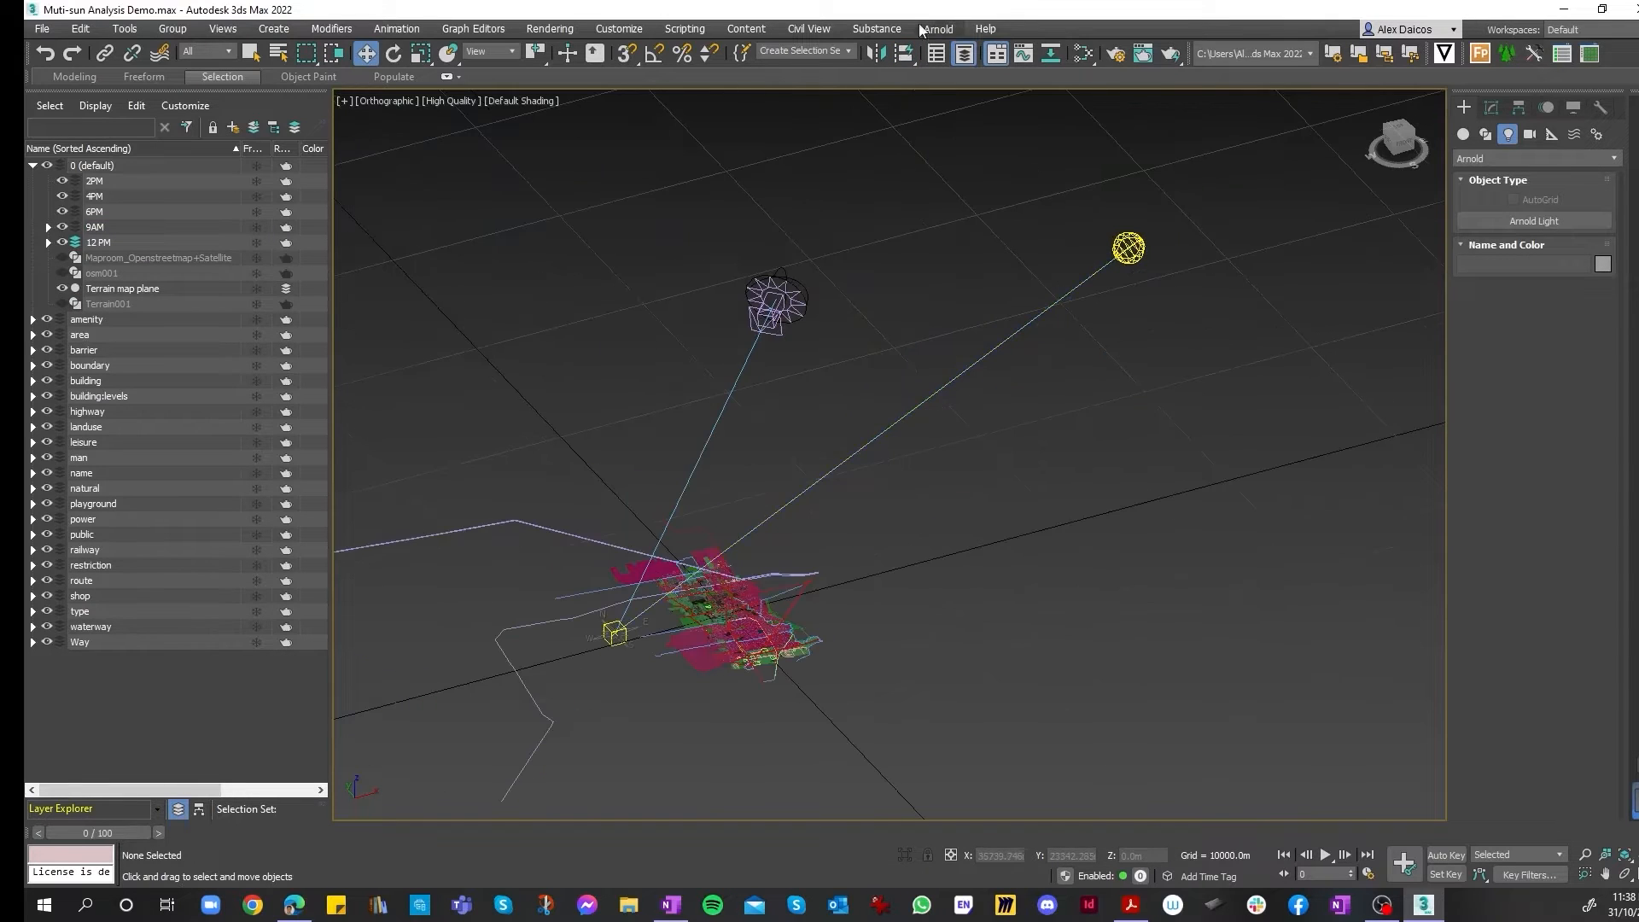
click(908, 57)
key(Return)
click(907, 56)
click(883, 478)
- Quick-align the Arnold light with the daylight system's sun, and clear the selection
click(1128, 248)
click(905, 53)
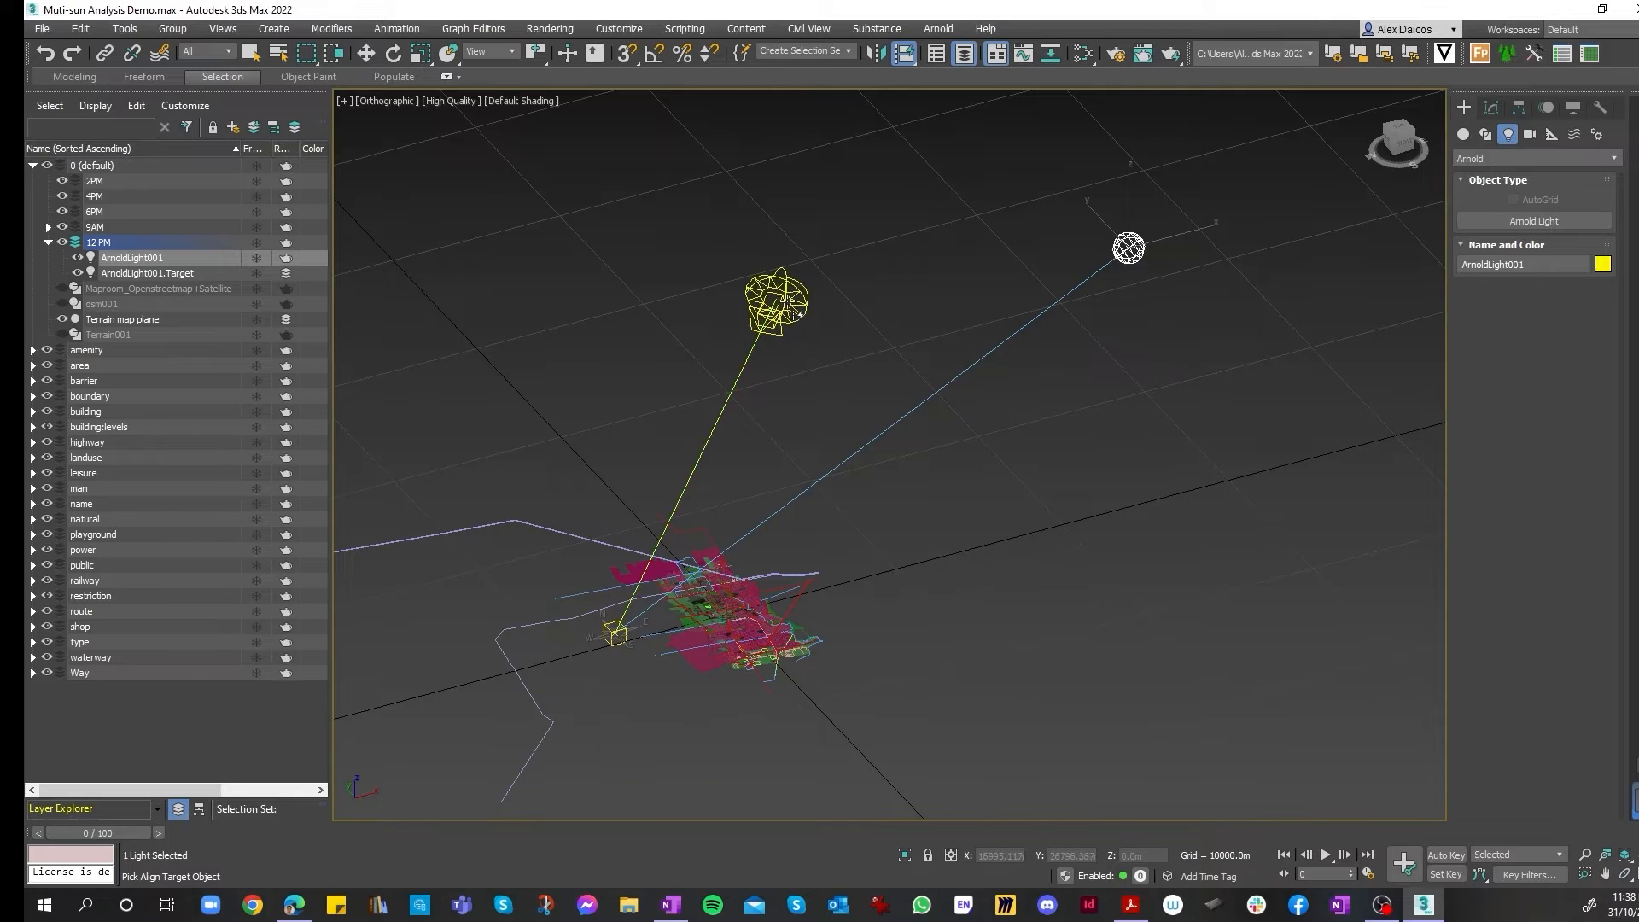
click(776, 299)
click(951, 342)
- Examine how the Arnold light and its direction line coincide with the daylight system's sun and compass
scroll(951, 341, down, 2)
scroll(851, 306, up, 4)
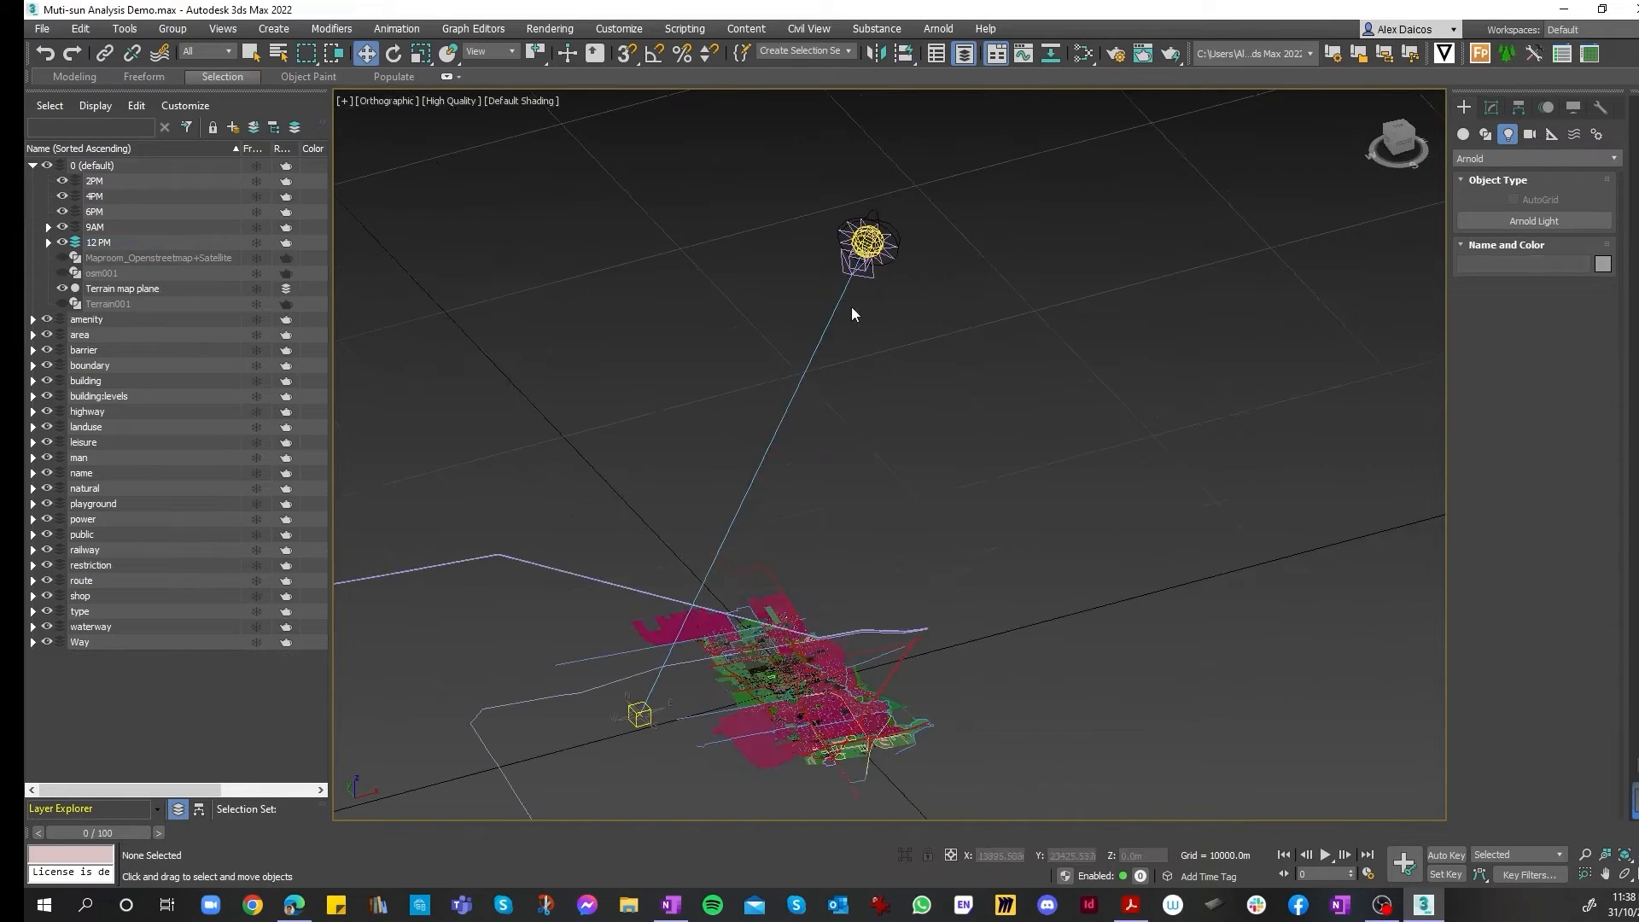
scroll(731, 494, down, 3)
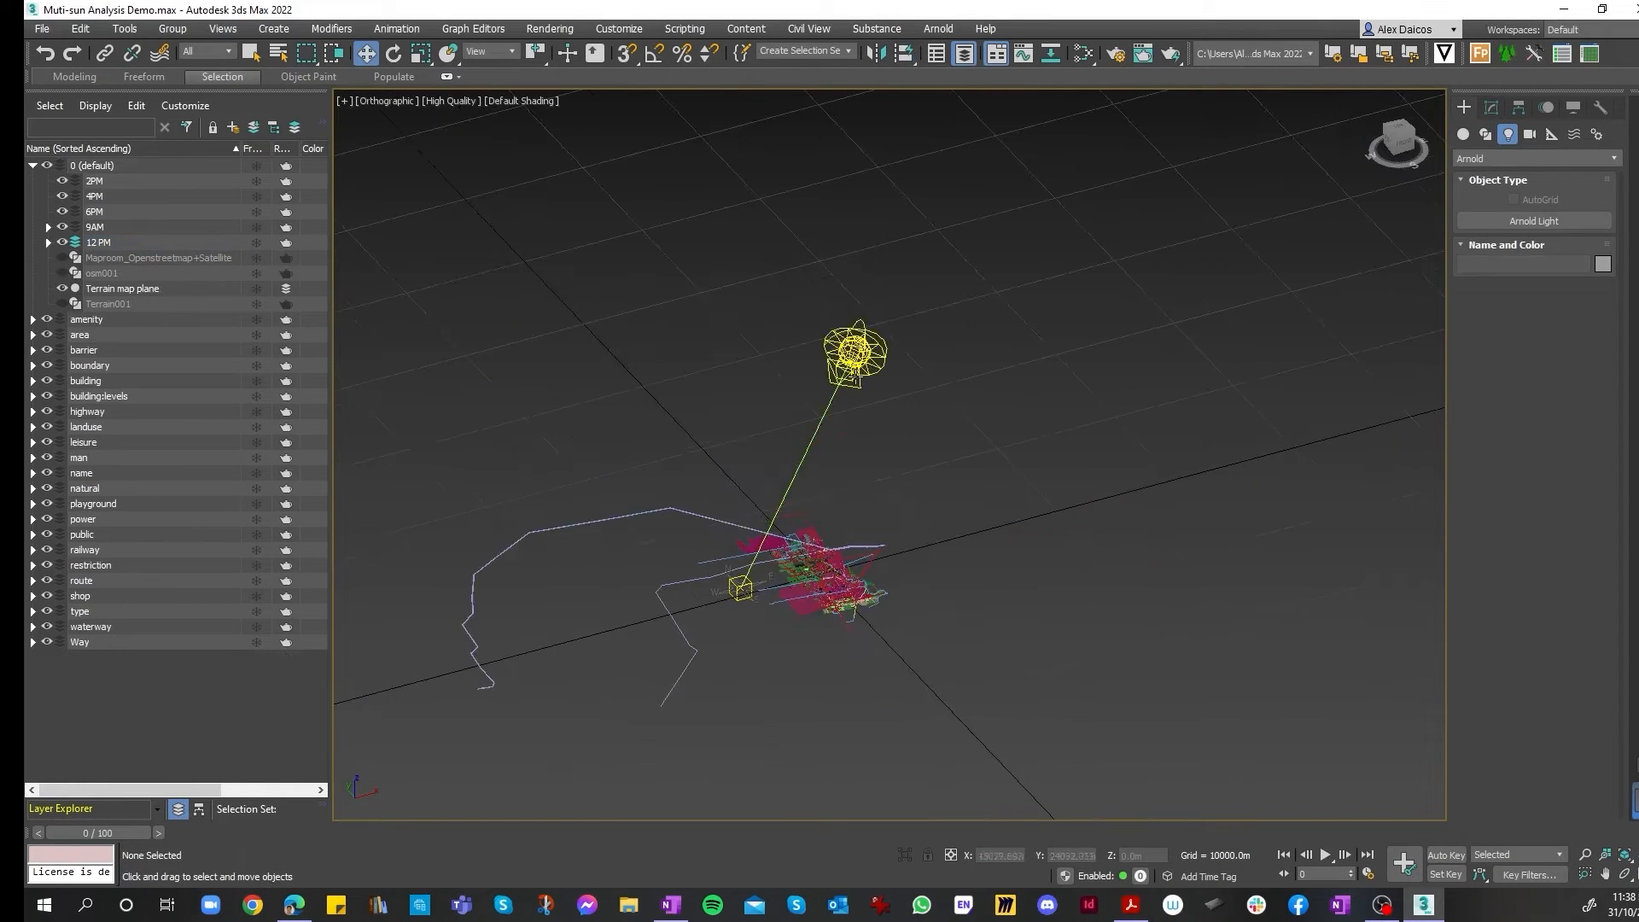
scroll(853, 376, up, 4)
scroll(831, 373, down, 2)
scroll(830, 373, down, 1)
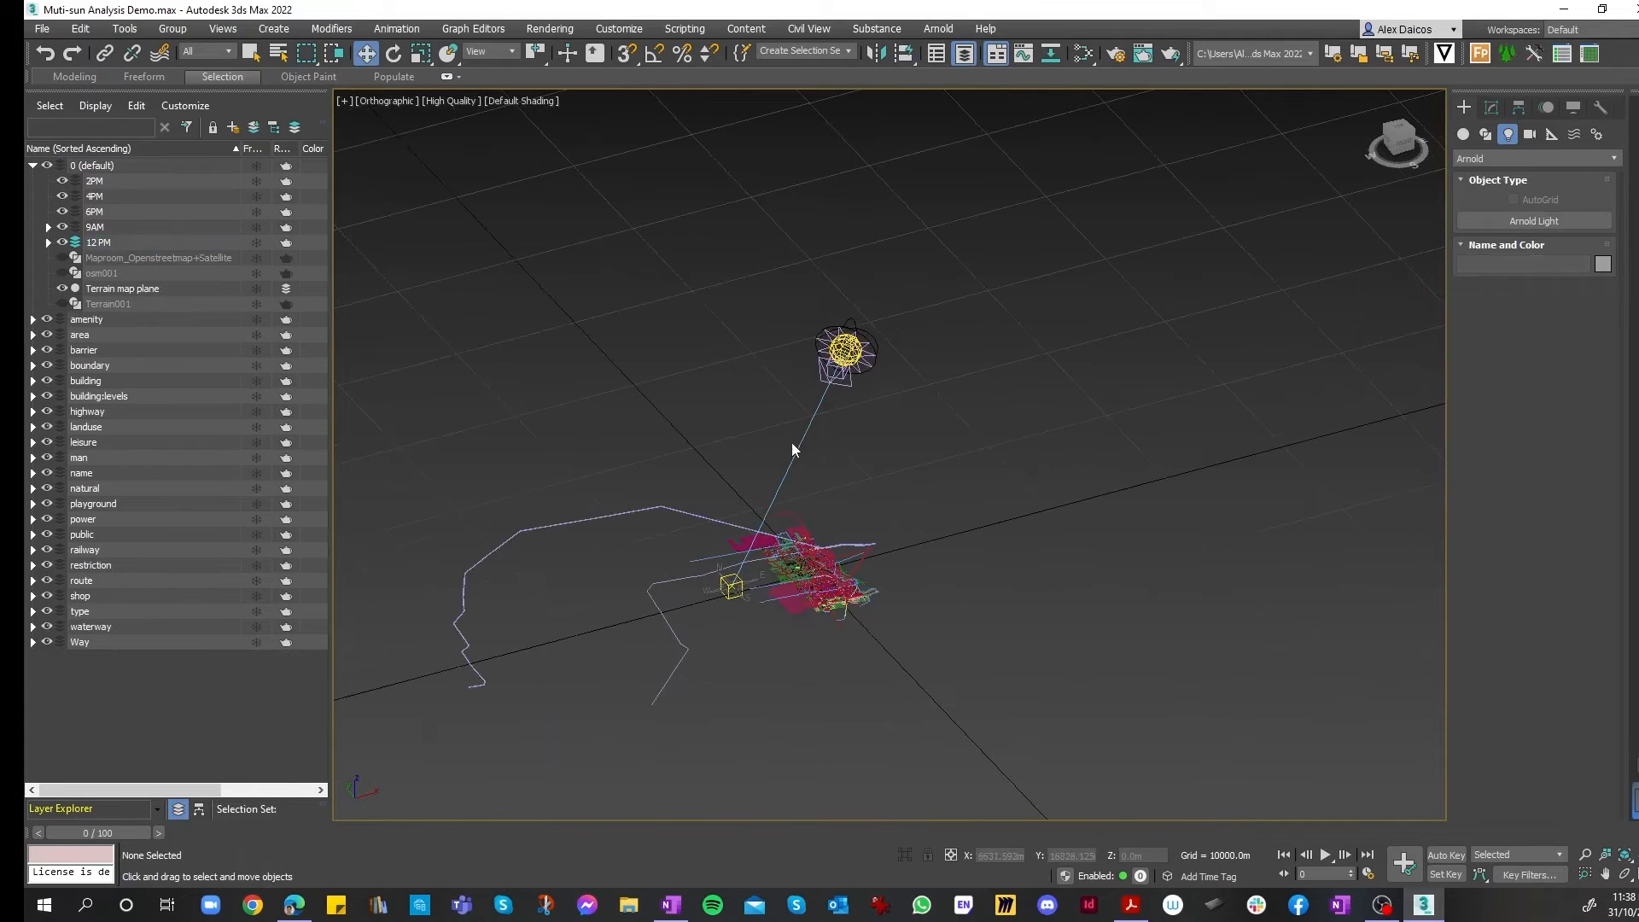
scroll(794, 347, up, 4)
scroll(890, 339, down, 2)
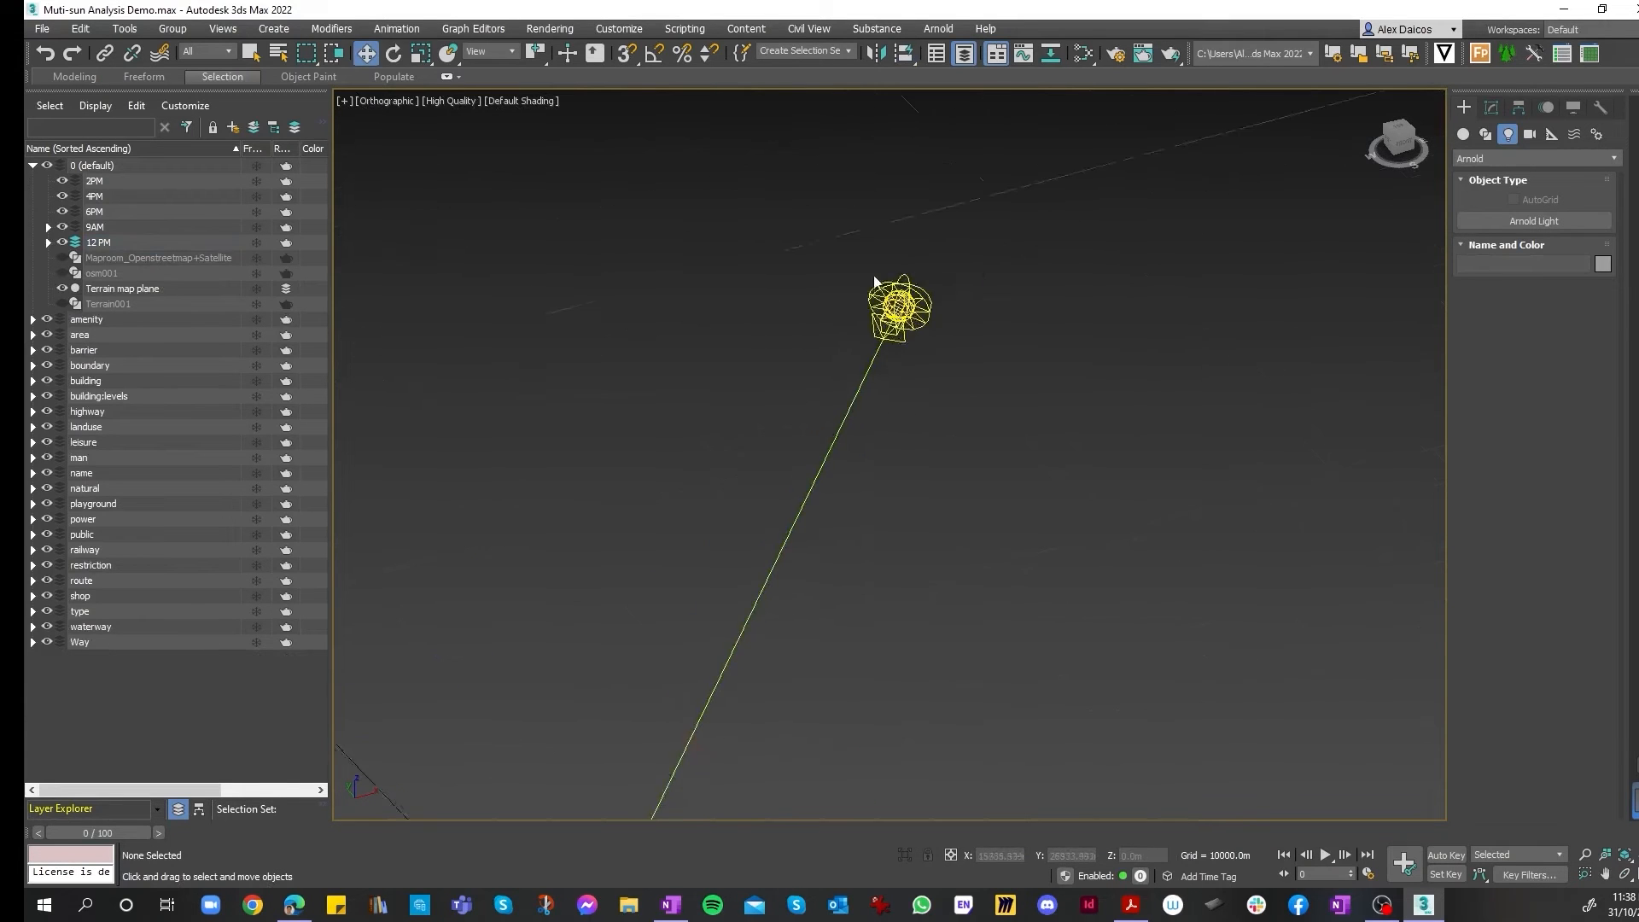
- Try to link the Arnold light and the daylight system's sun with Select and Link, and clear the selection
click(105, 53)
scroll(922, 292, up, 5)
scroll(959, 418, up, 1)
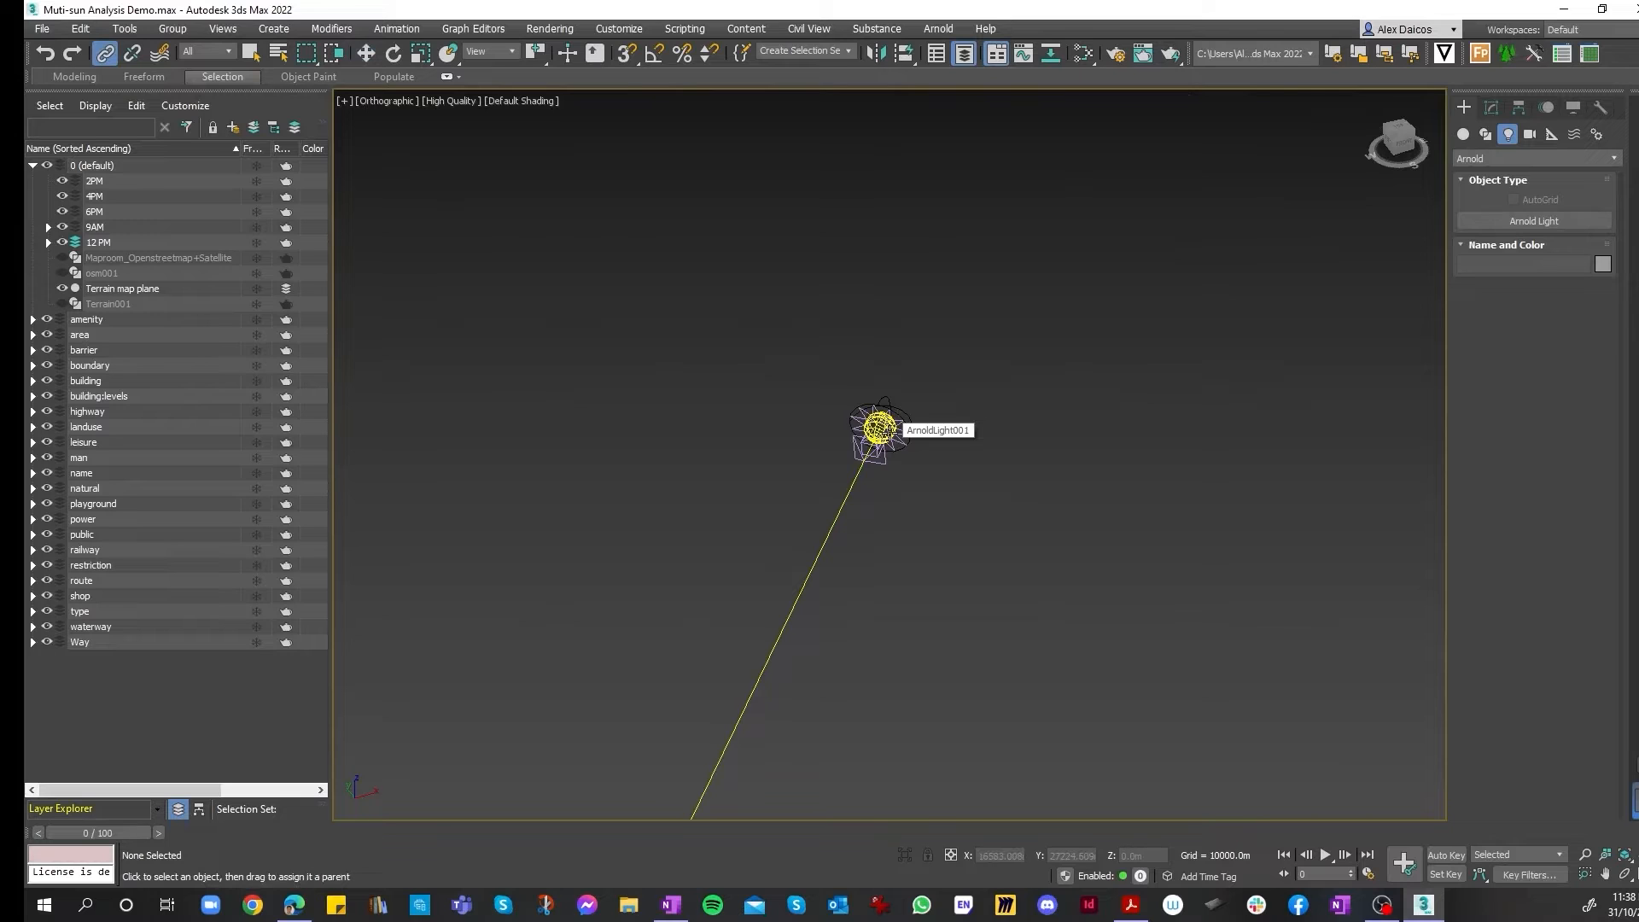
click(888, 433)
click(936, 434)
click(896, 441)
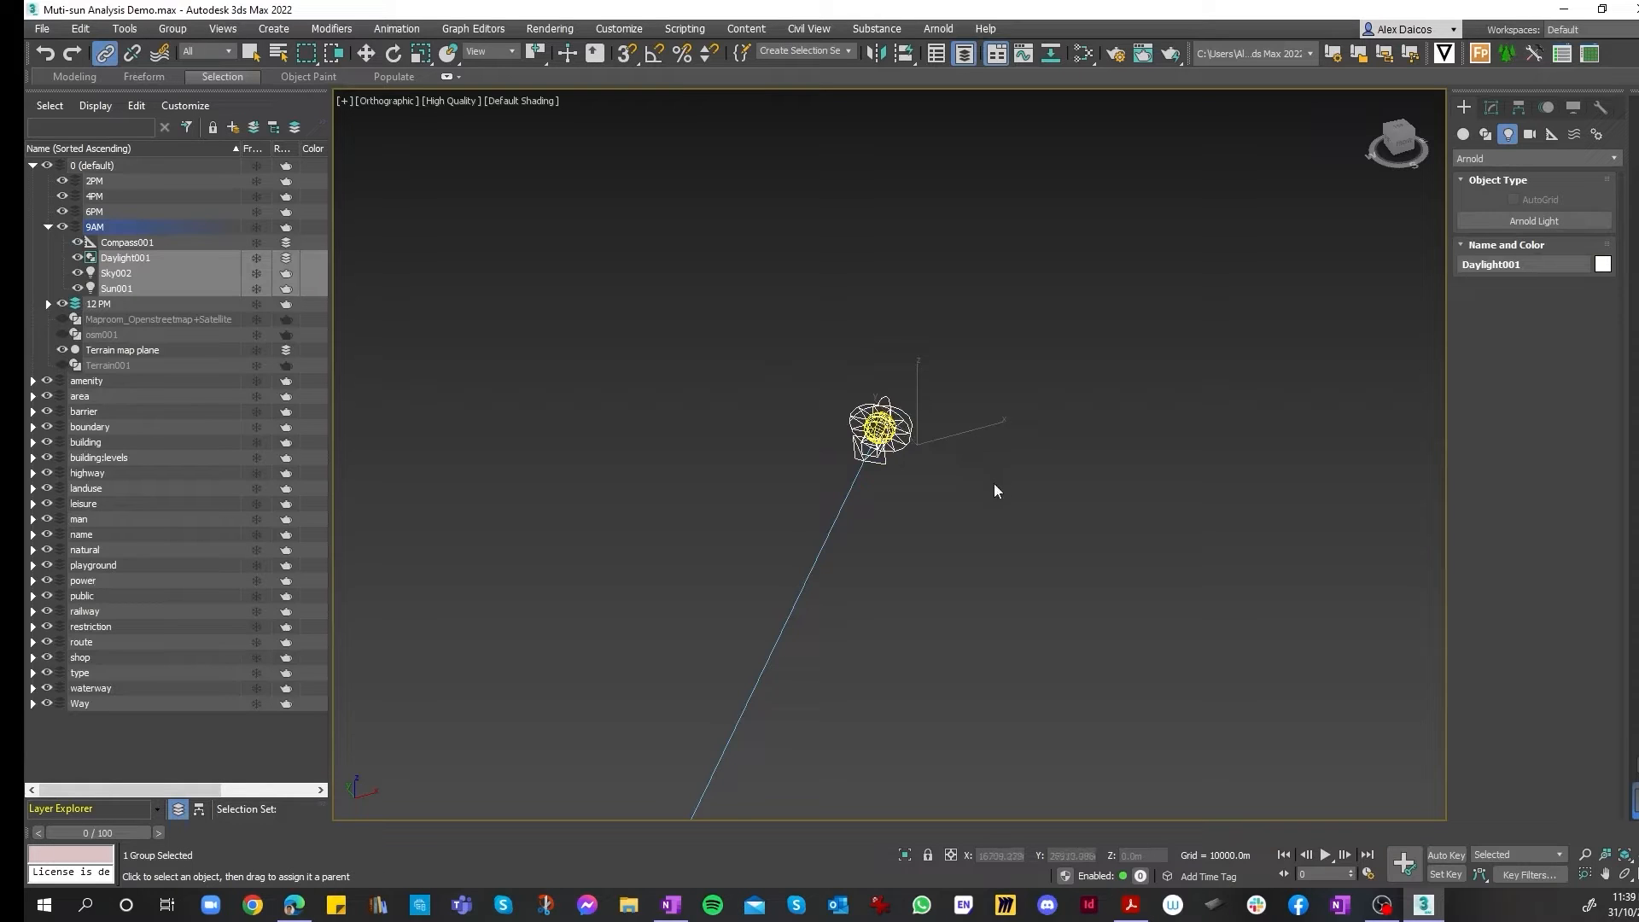
scroll(993, 485, down, 3)
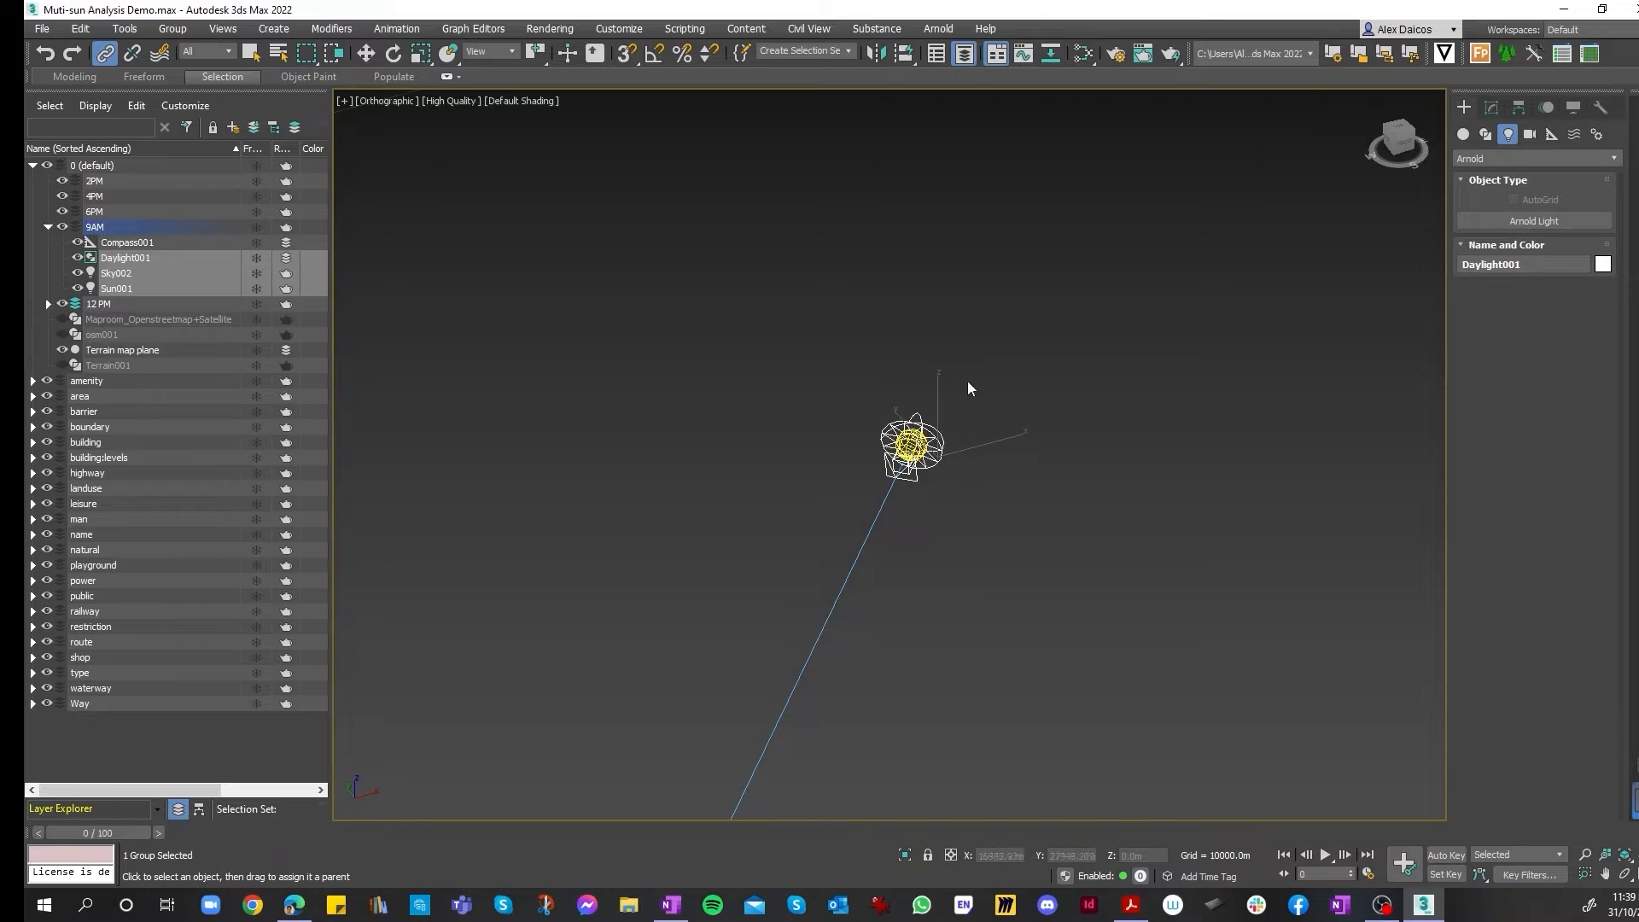
scroll(879, 384, down, 4)
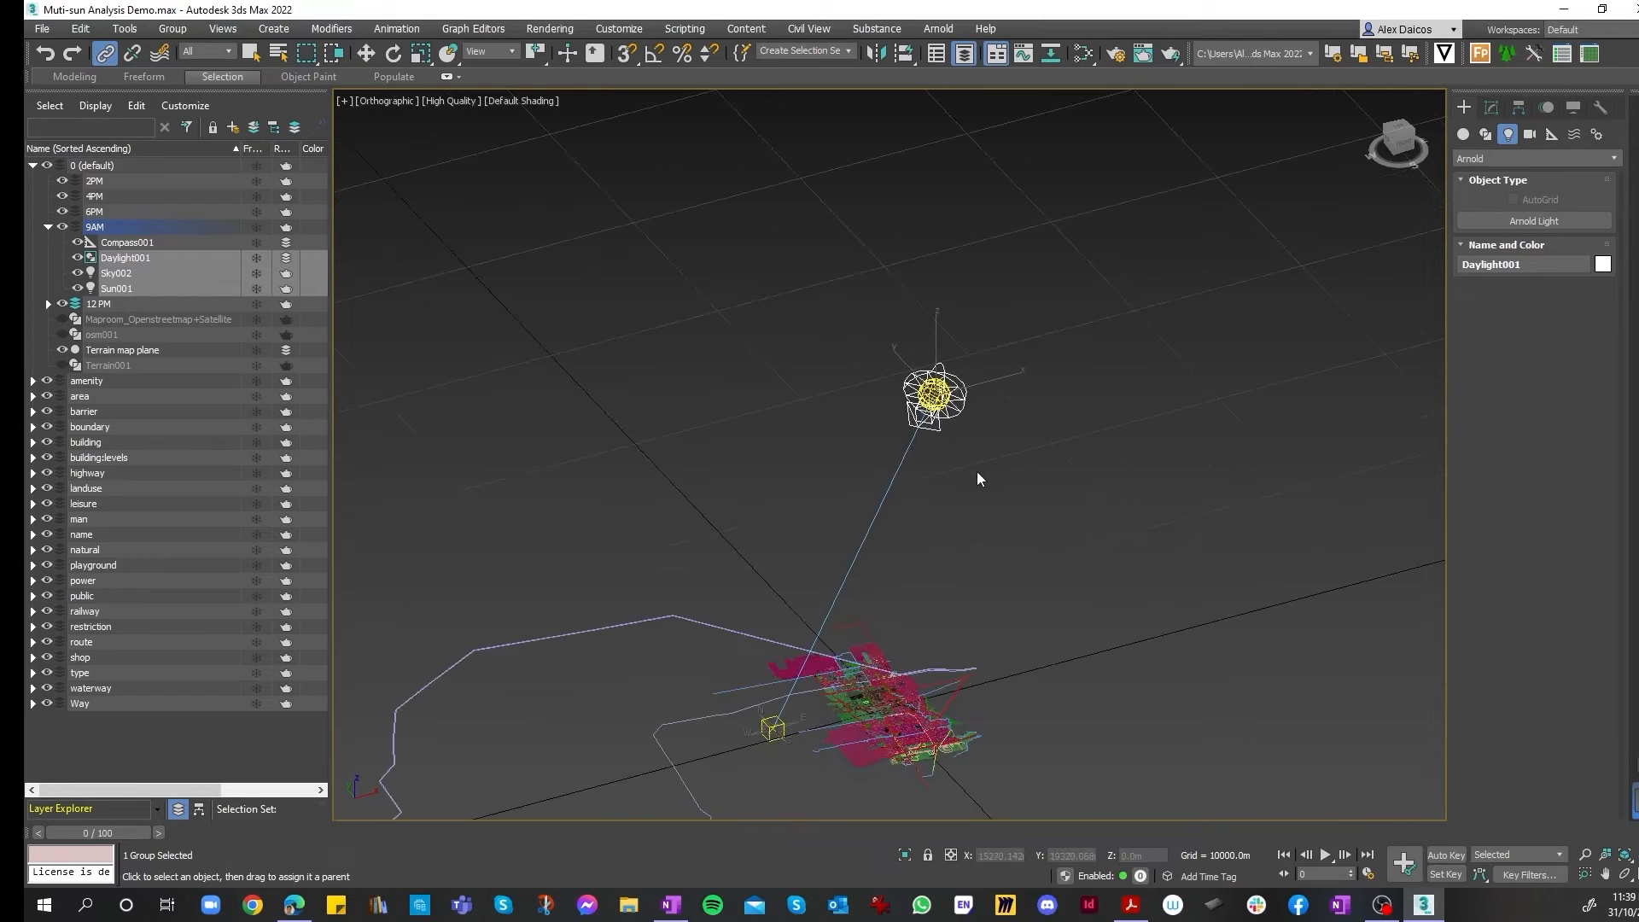
scroll(629, 308, down, 3)
scroll(790, 444, up, 3)
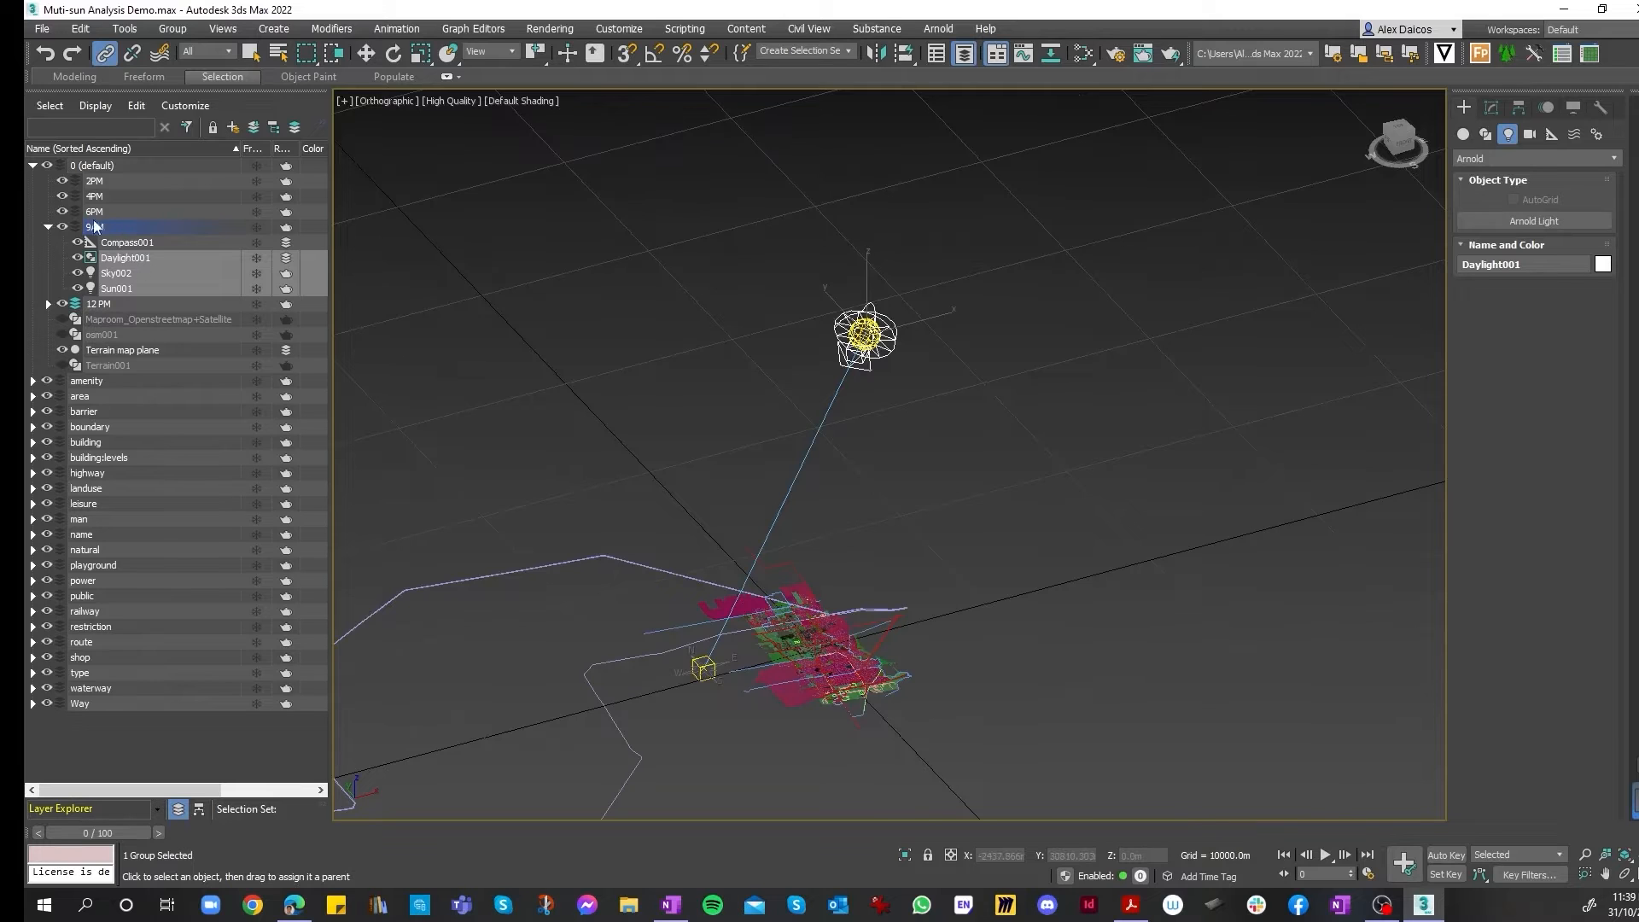
click(1104, 325)
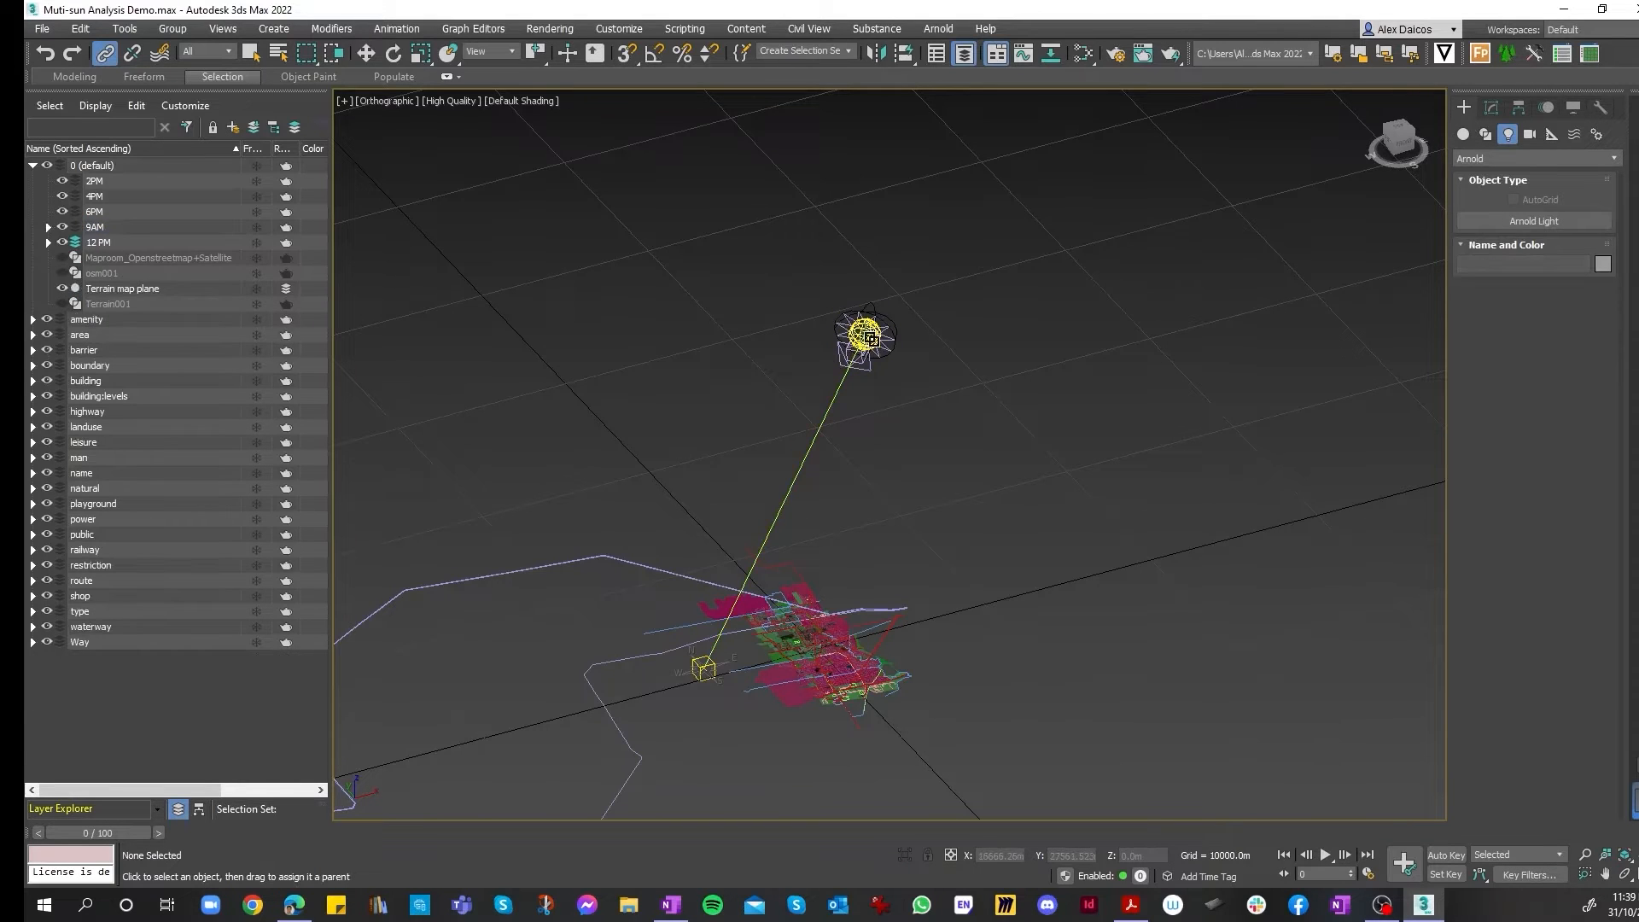
- Check the Arnold light's parameters and open the daylight system's date, time and location setup
click(868, 336)
click(1490, 108)
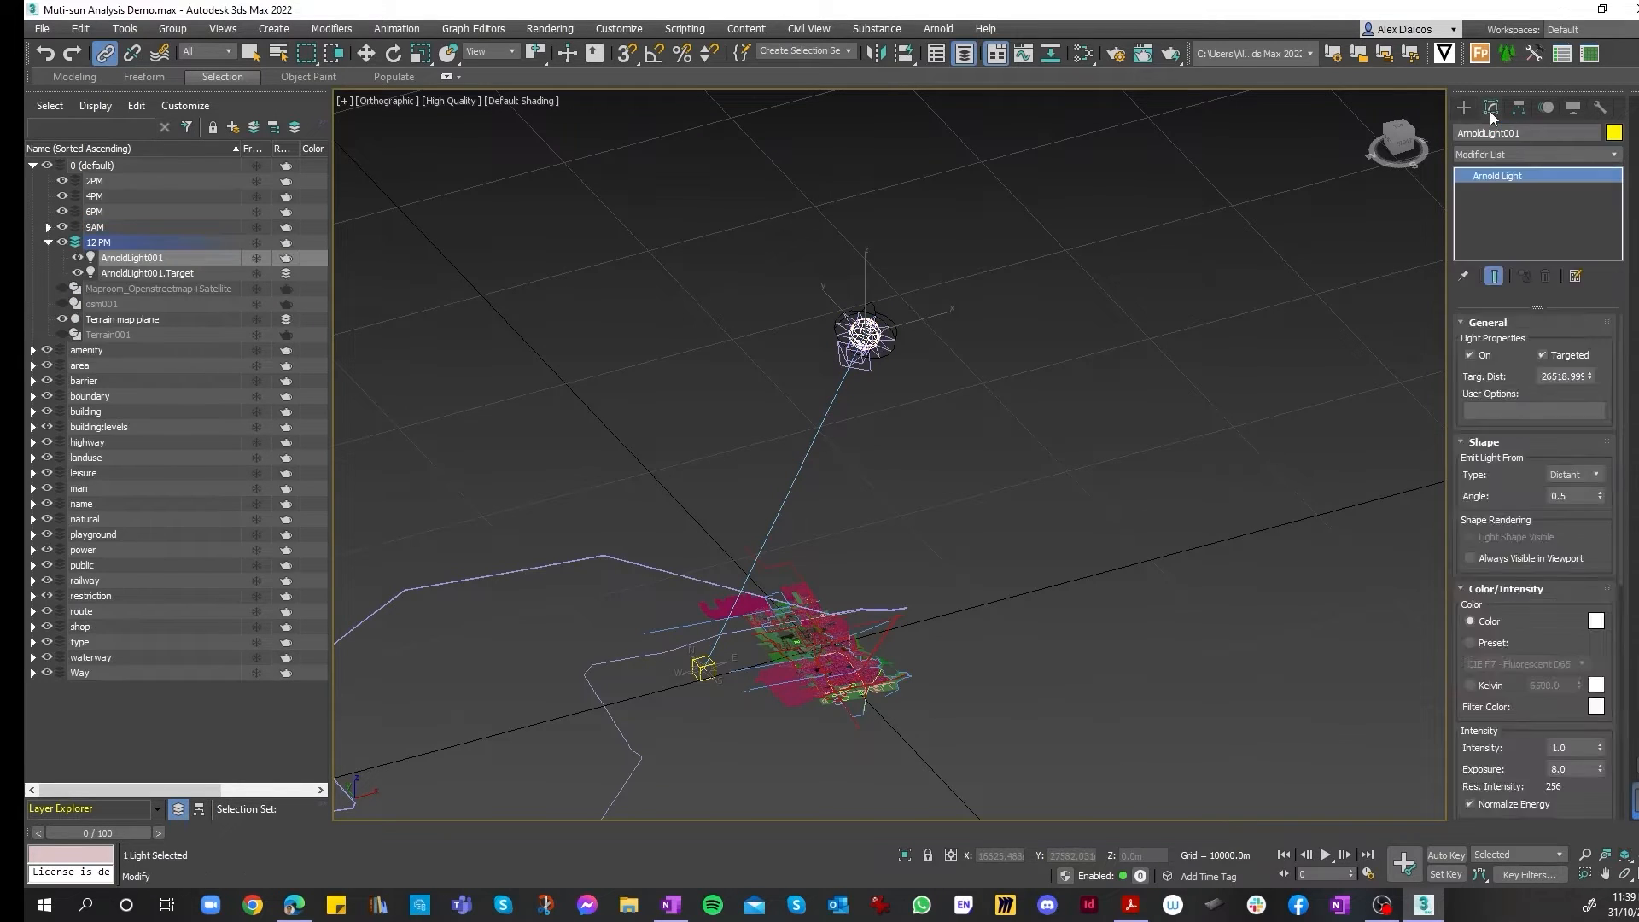
click(891, 347)
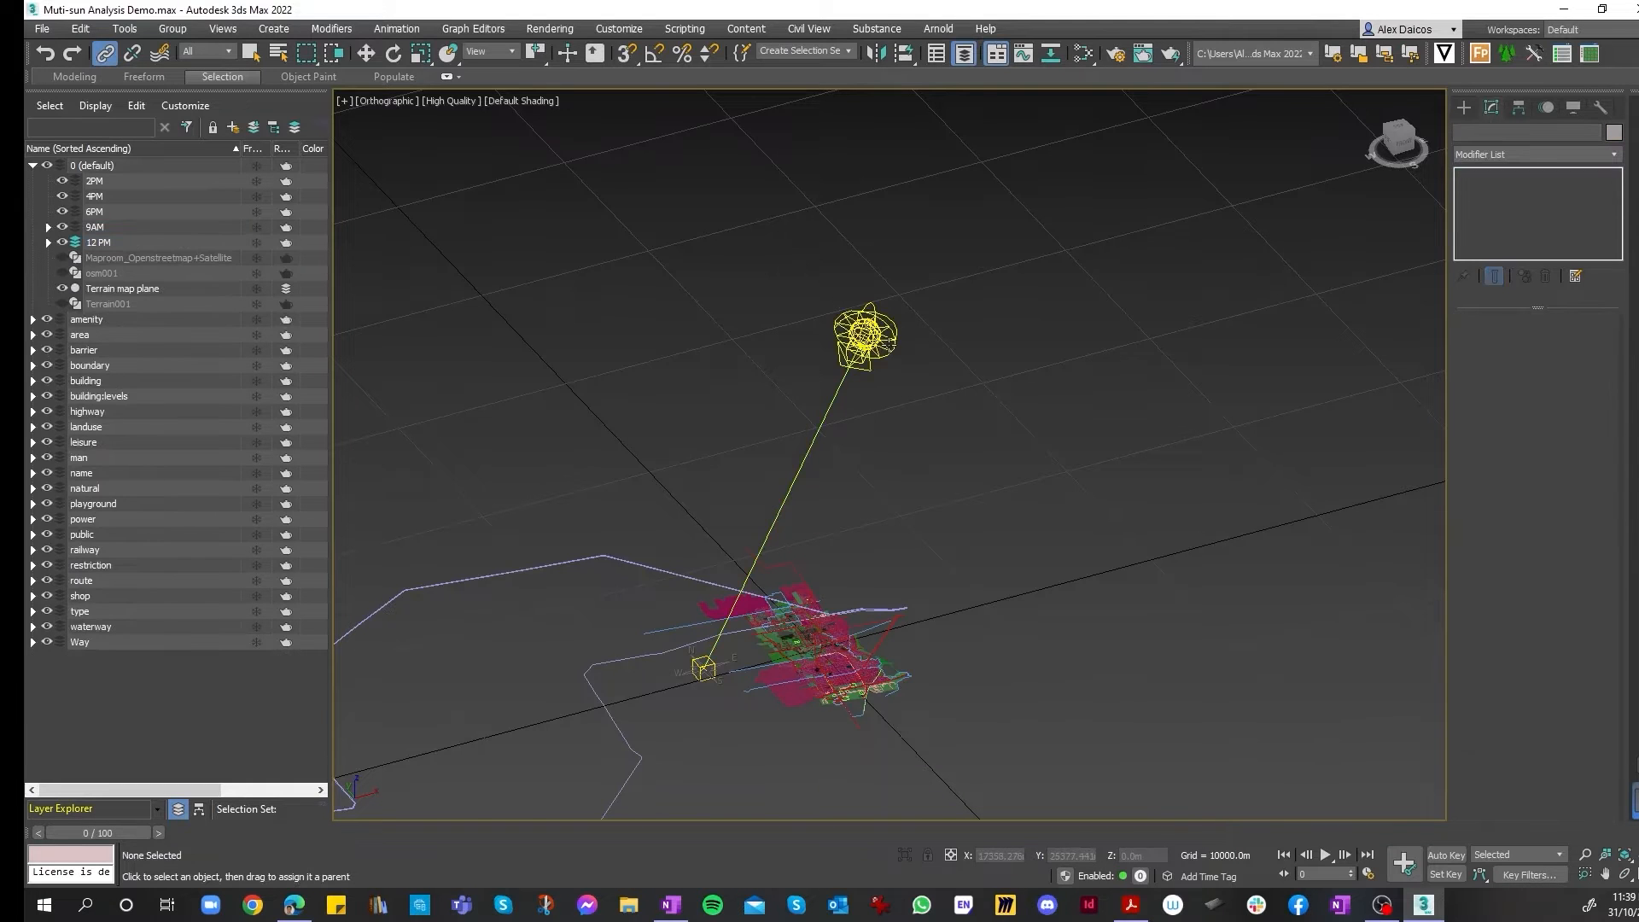
click(893, 352)
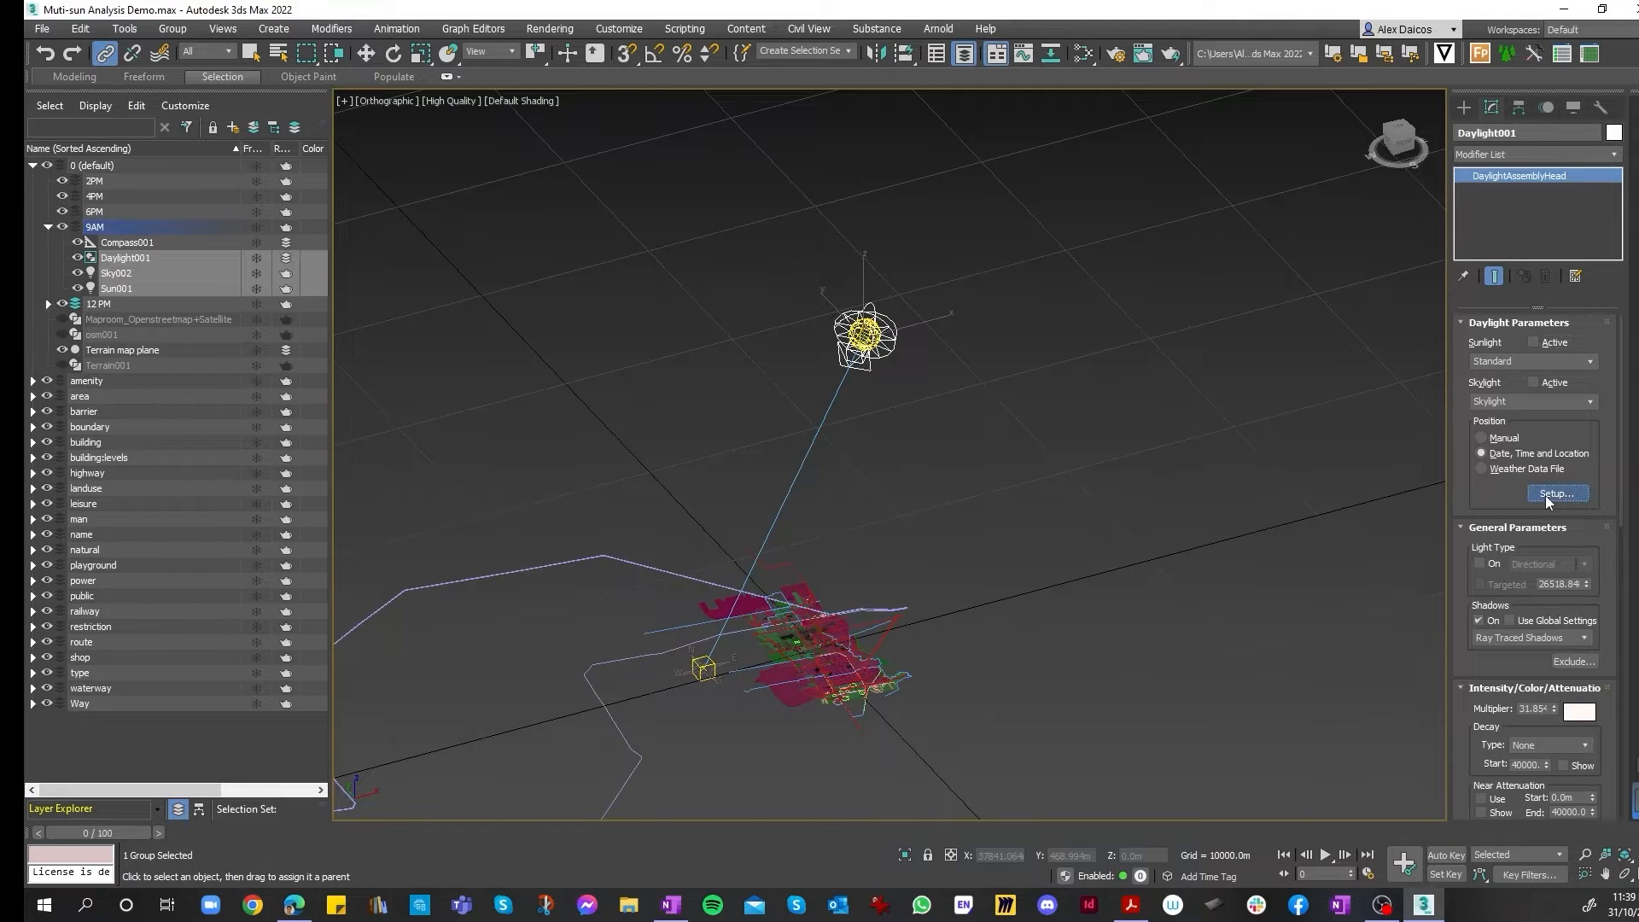
click(1555, 494)
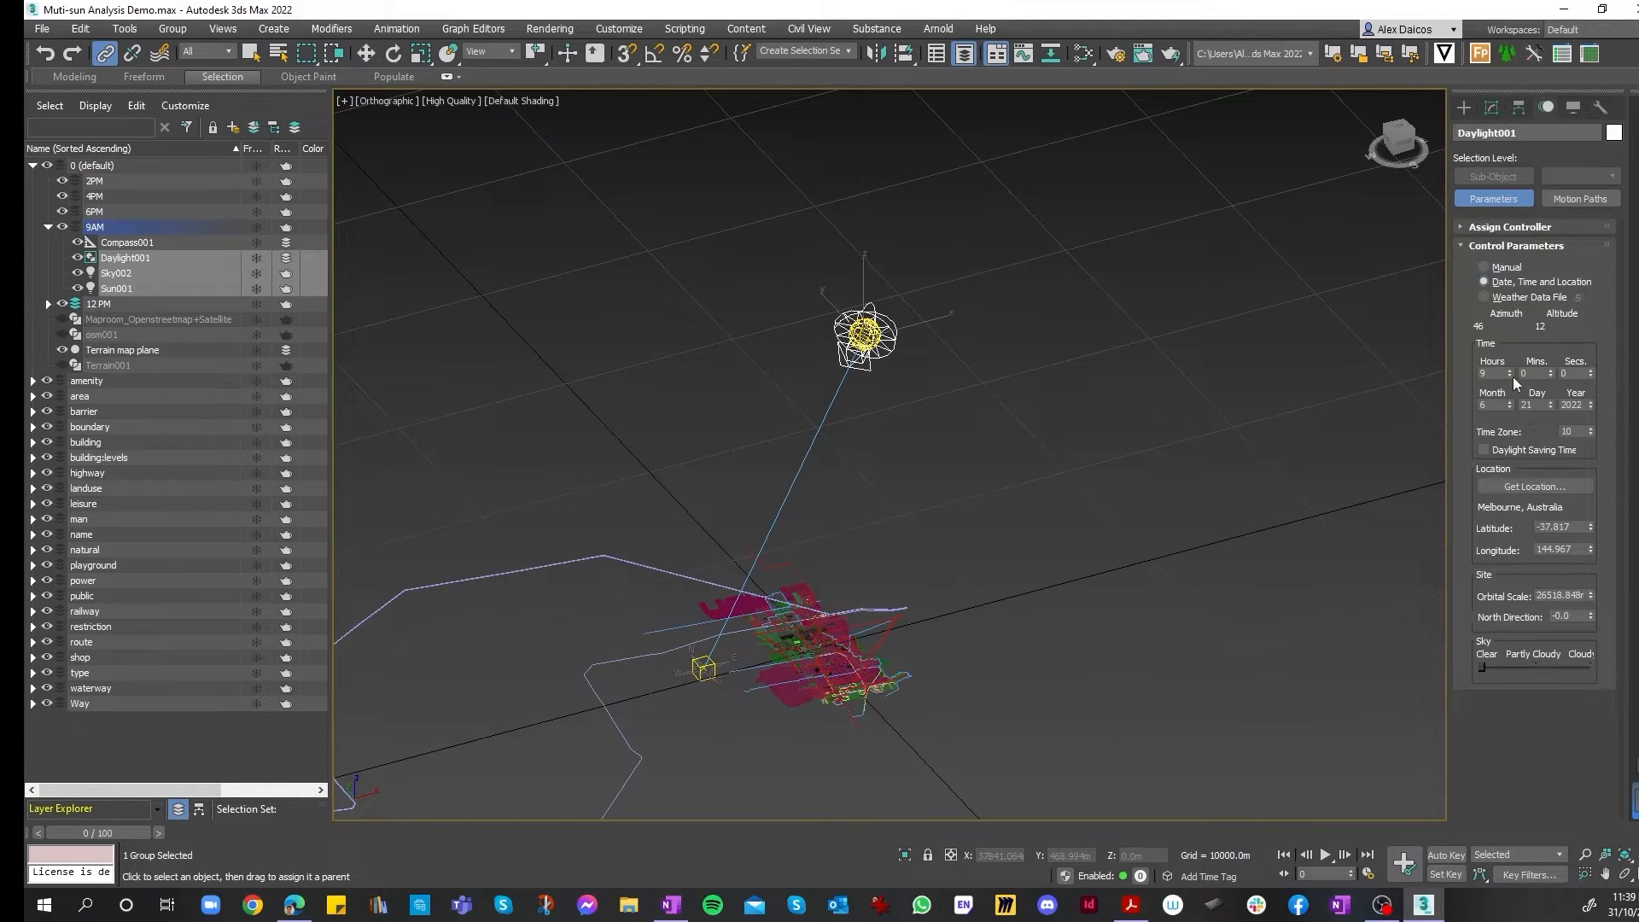
- Test the daylight system's sun position by setting the hour to 12, and set it back to 9
click(1513, 371)
click(1513, 371)
click(1513, 371)
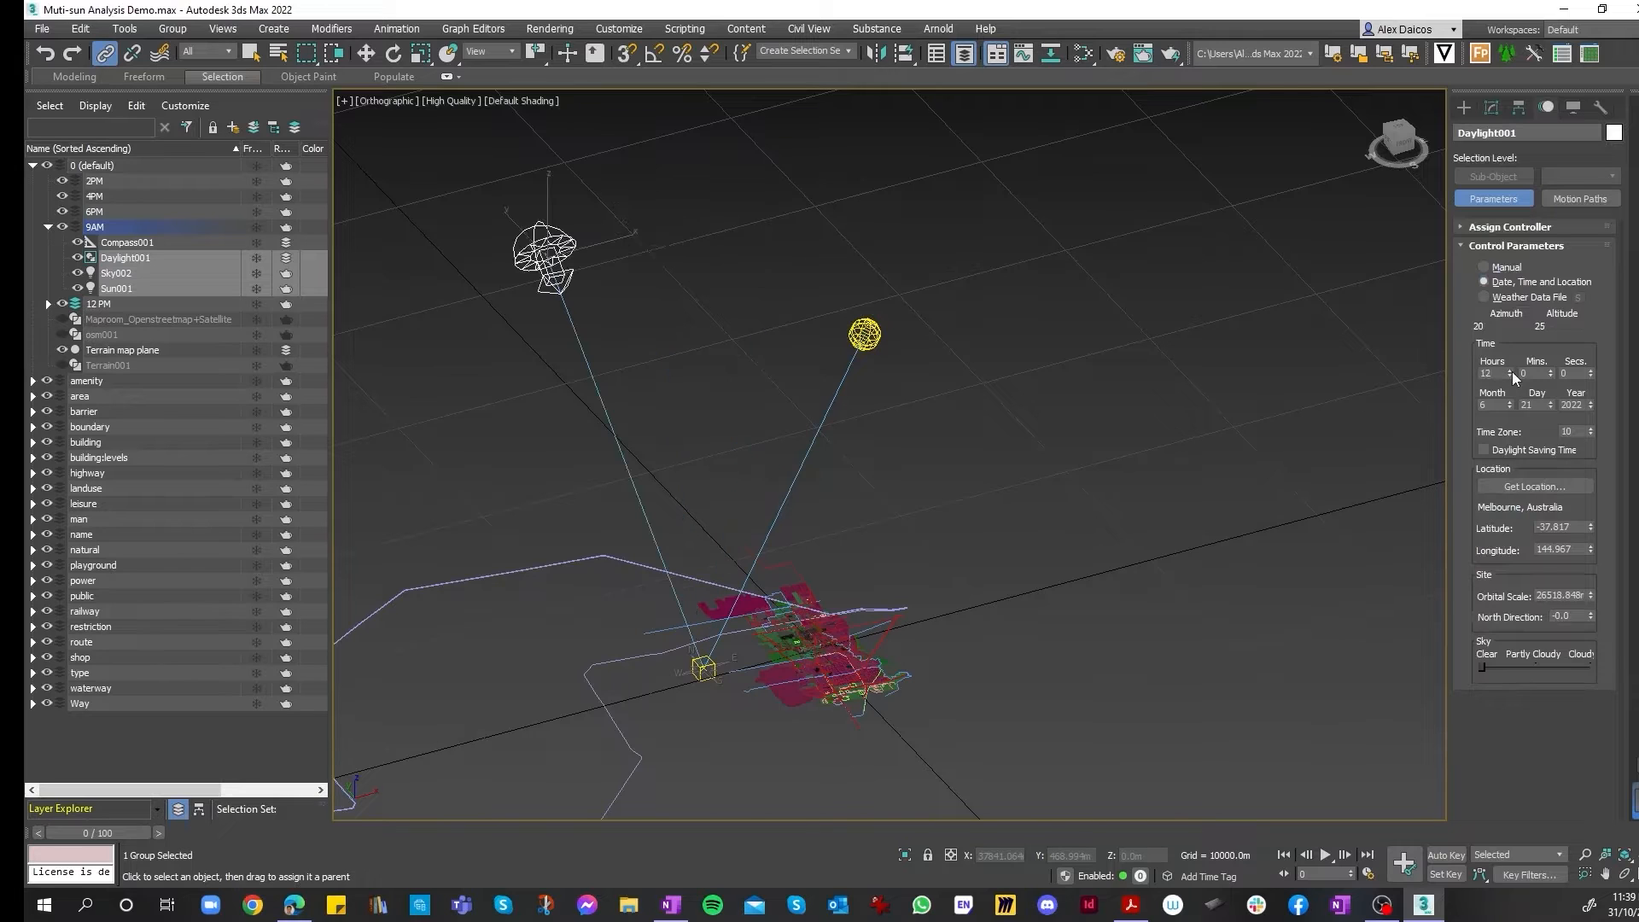
click(1510, 375)
click(1510, 375)
click(1510, 375)
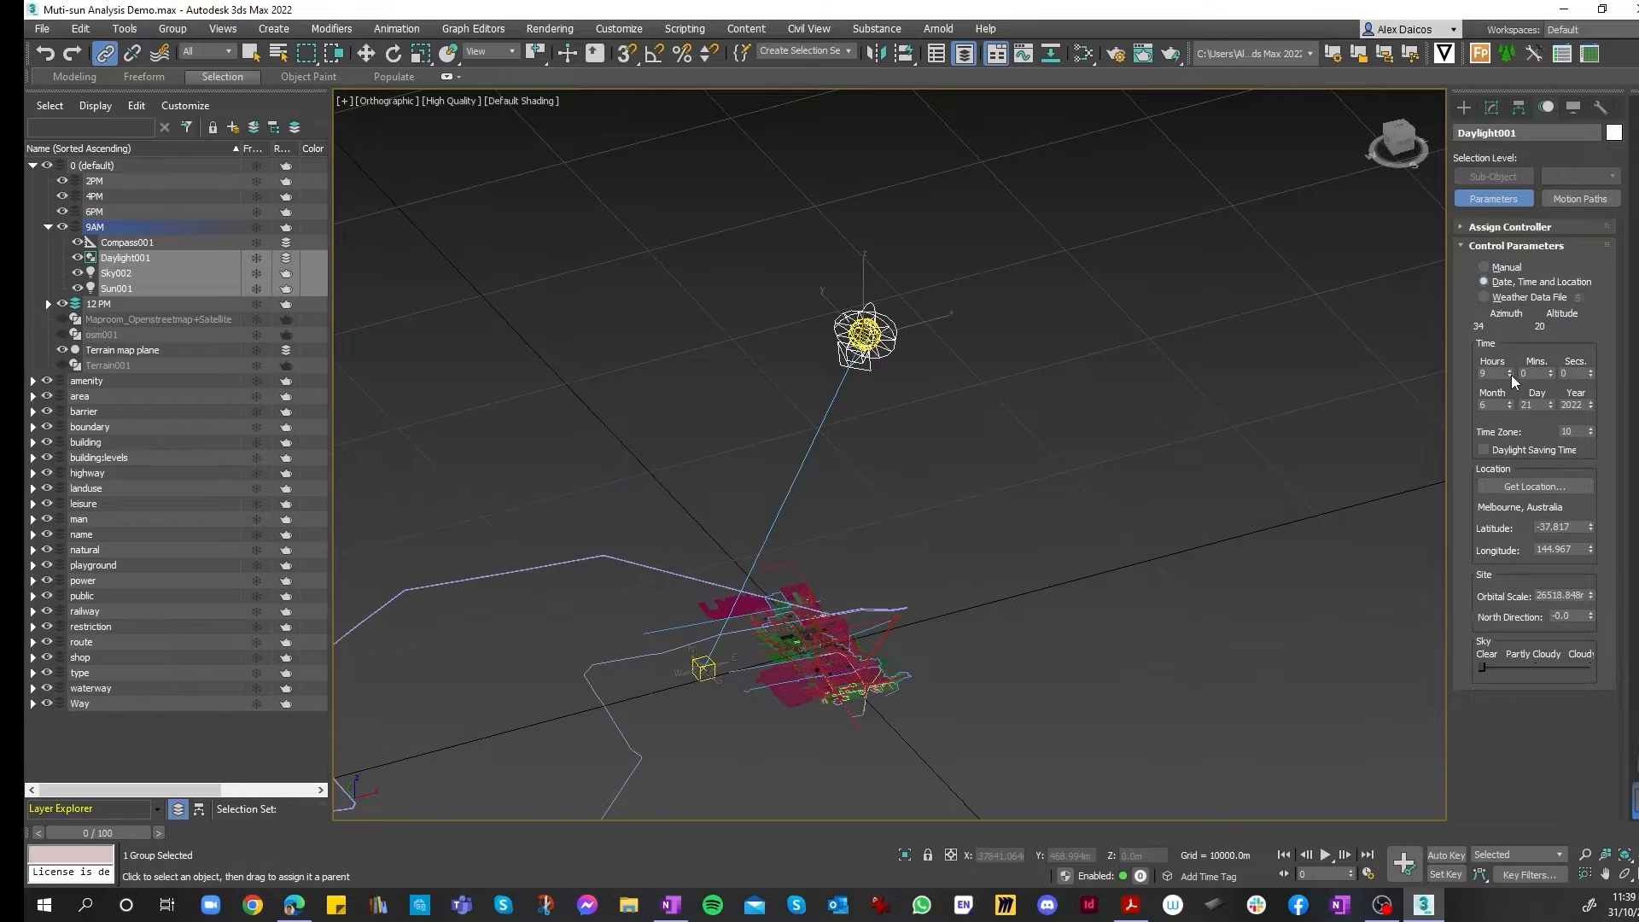
- Try again to link the Arnold light to the daylight system's sun
click(1245, 367)
scroll(908, 355, up, 5)
click(671, 263)
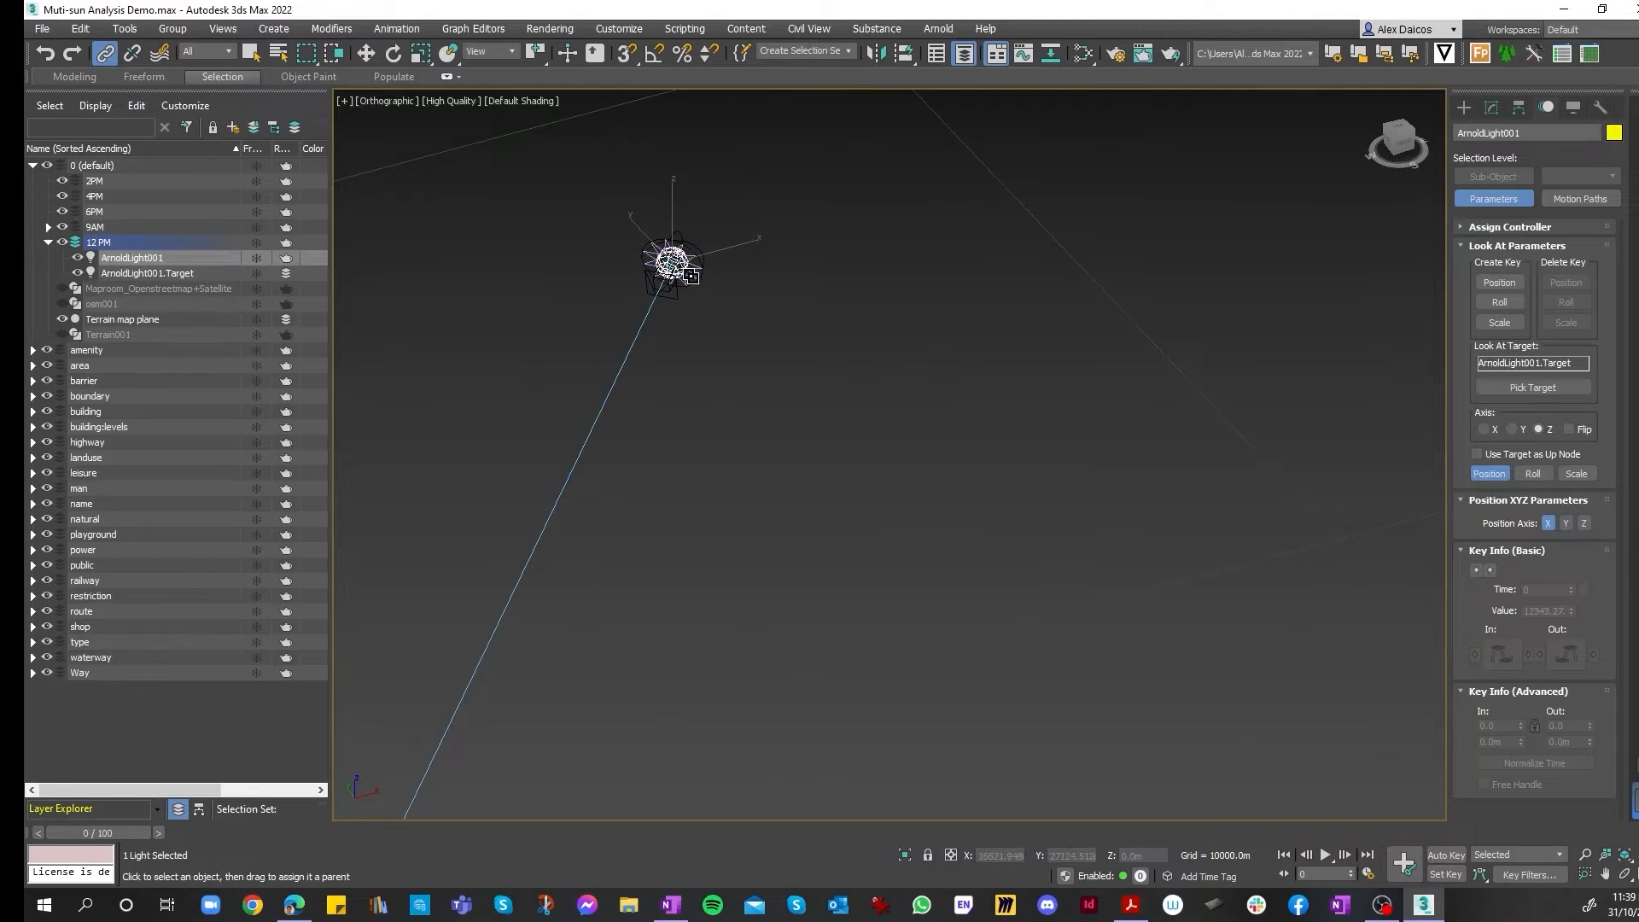
drag(672, 264, 715, 273)
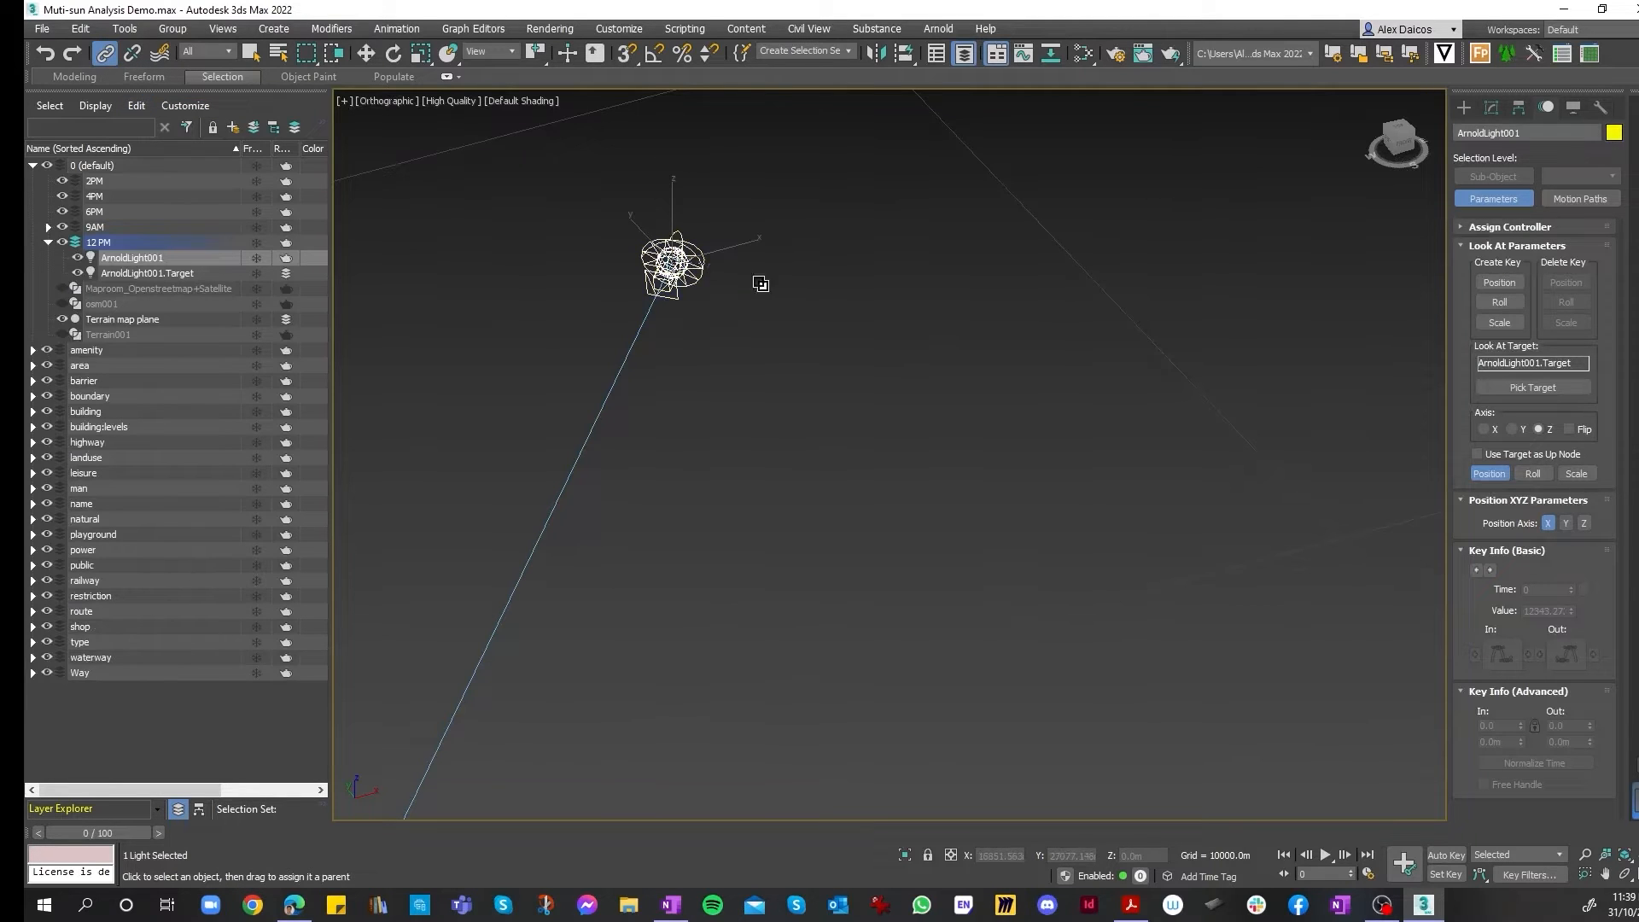
scroll(1114, 323, down, 4)
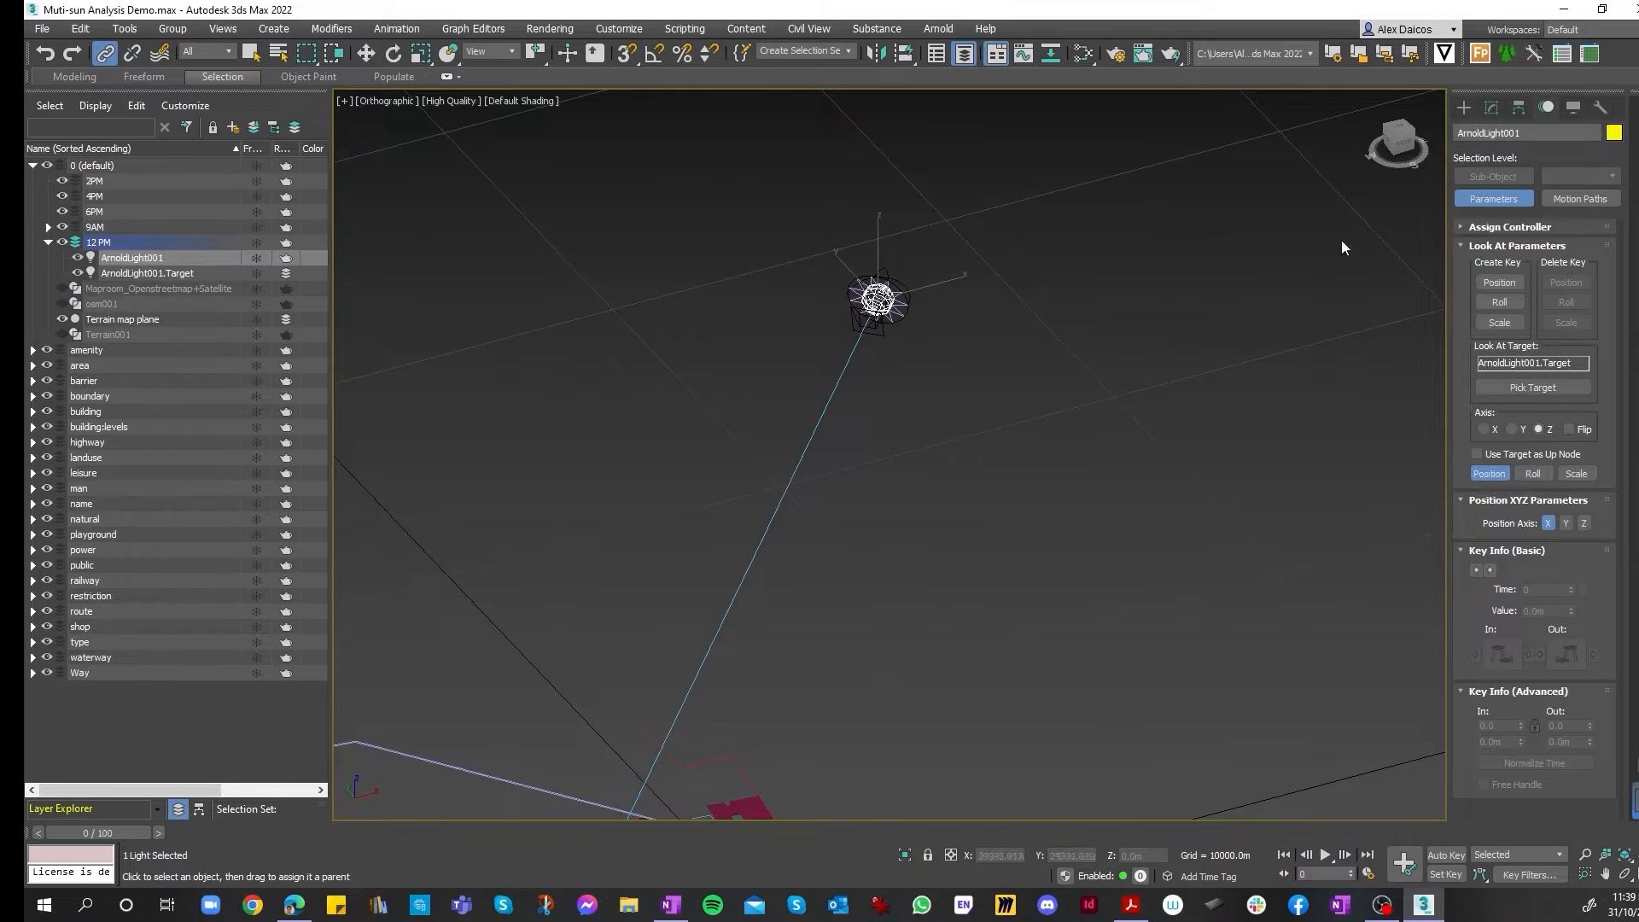
- Move the Arnold light and its target from the 12 PM layer into the 9AM layer, and clear the selection
click(156, 273)
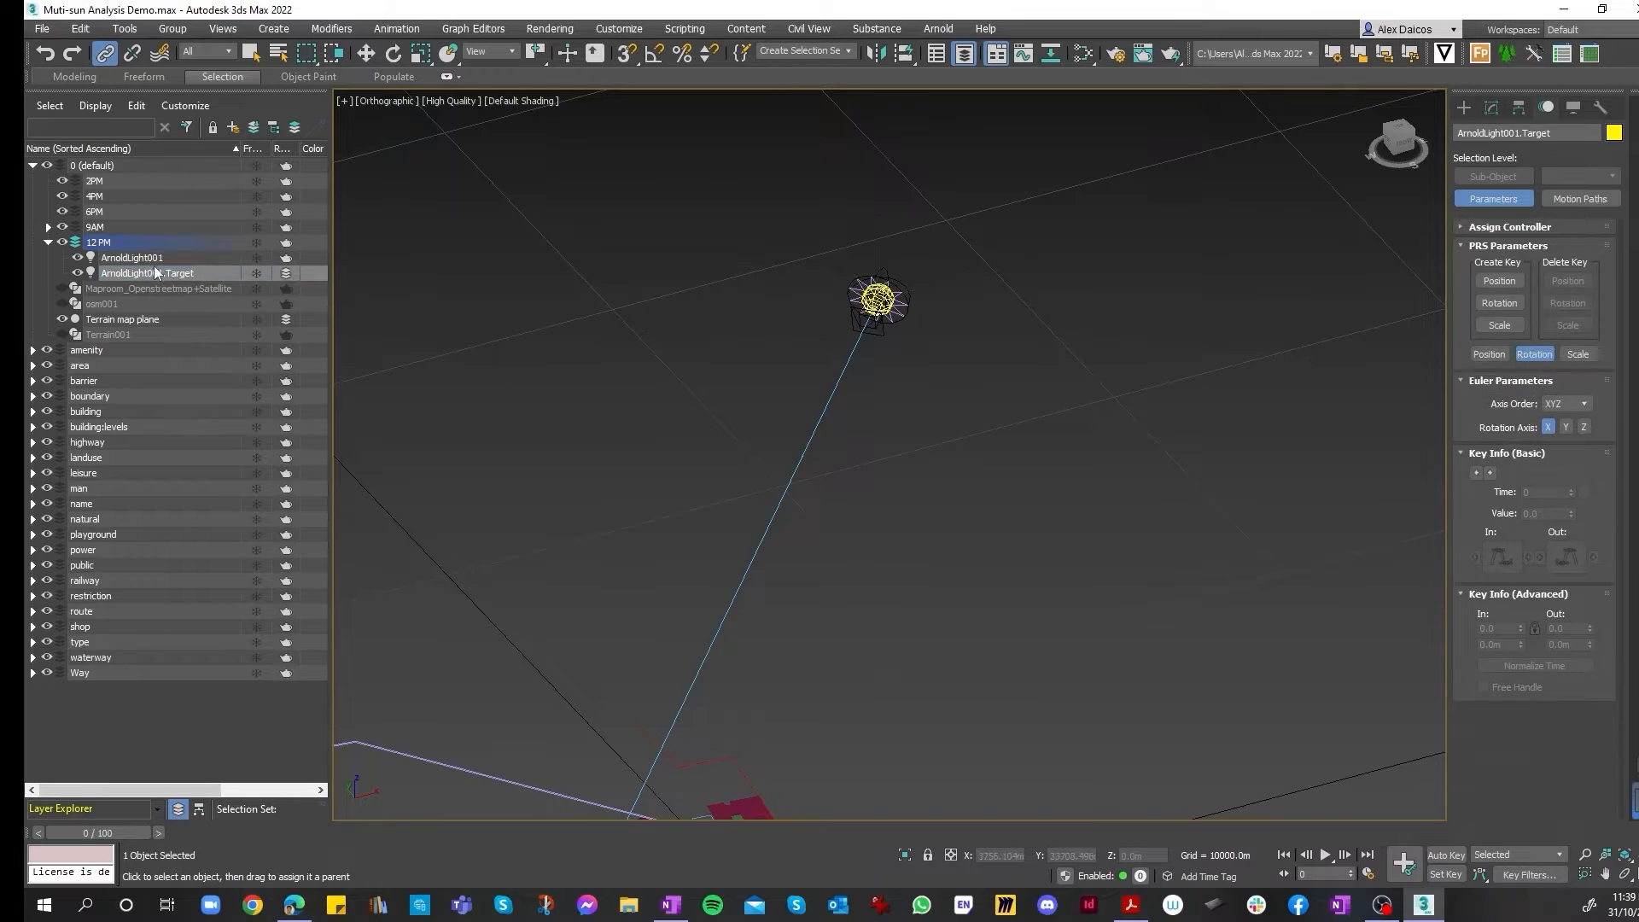
ctrl+click(151, 257)
drag(151, 258, 105, 229)
click(463, 239)
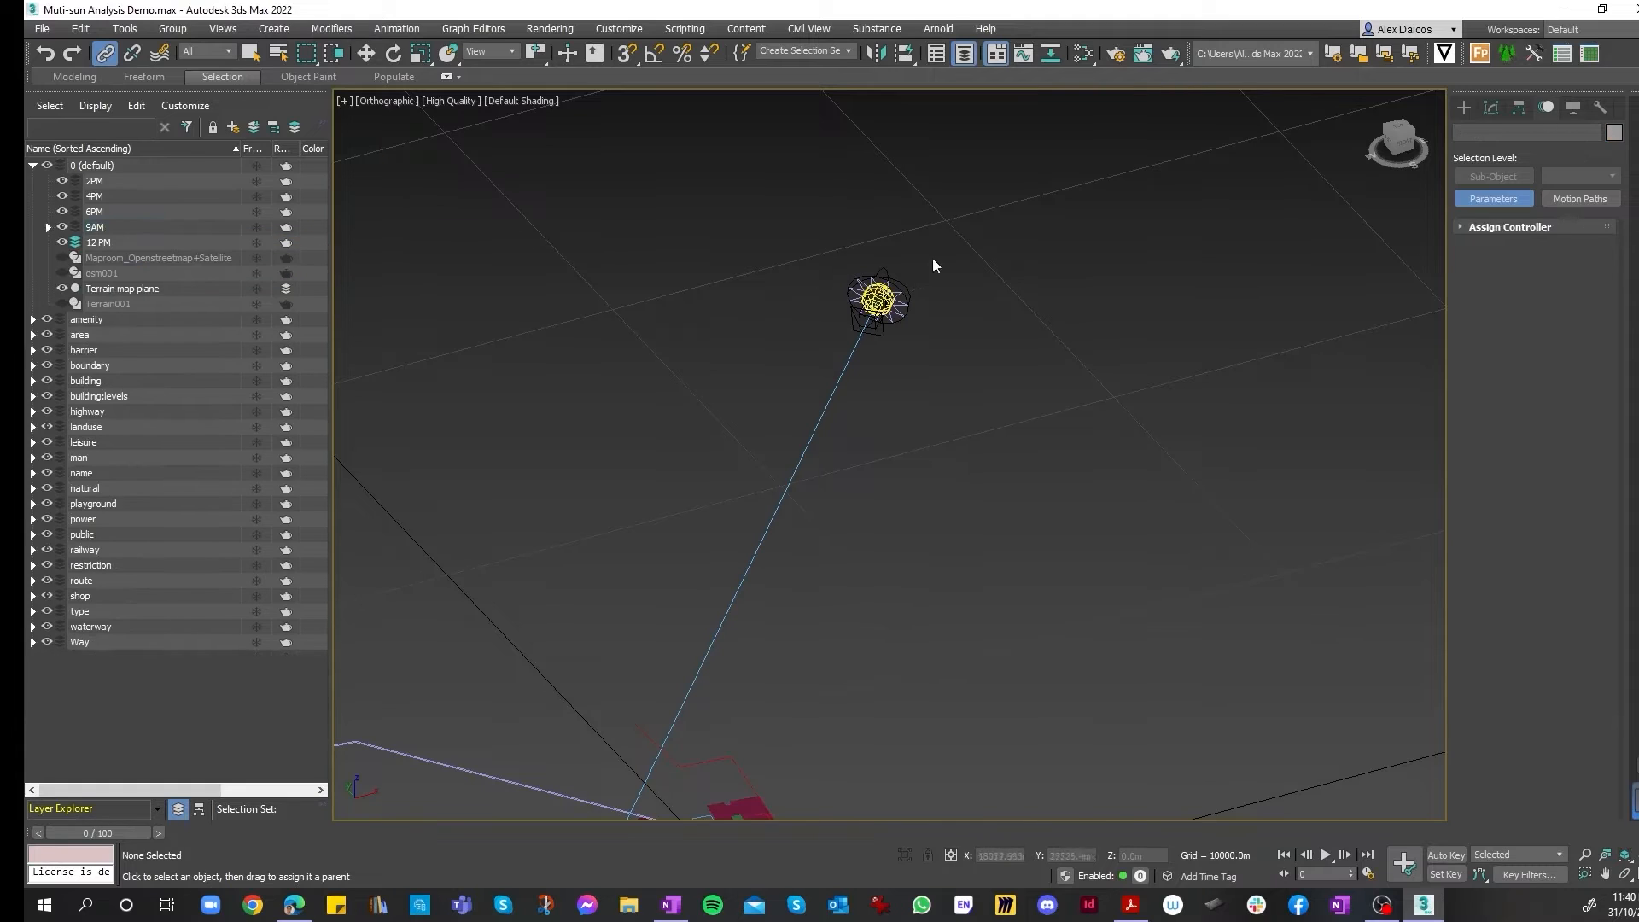
- Review the daylight system's modify parameters, and clear the selection
click(1491, 107)
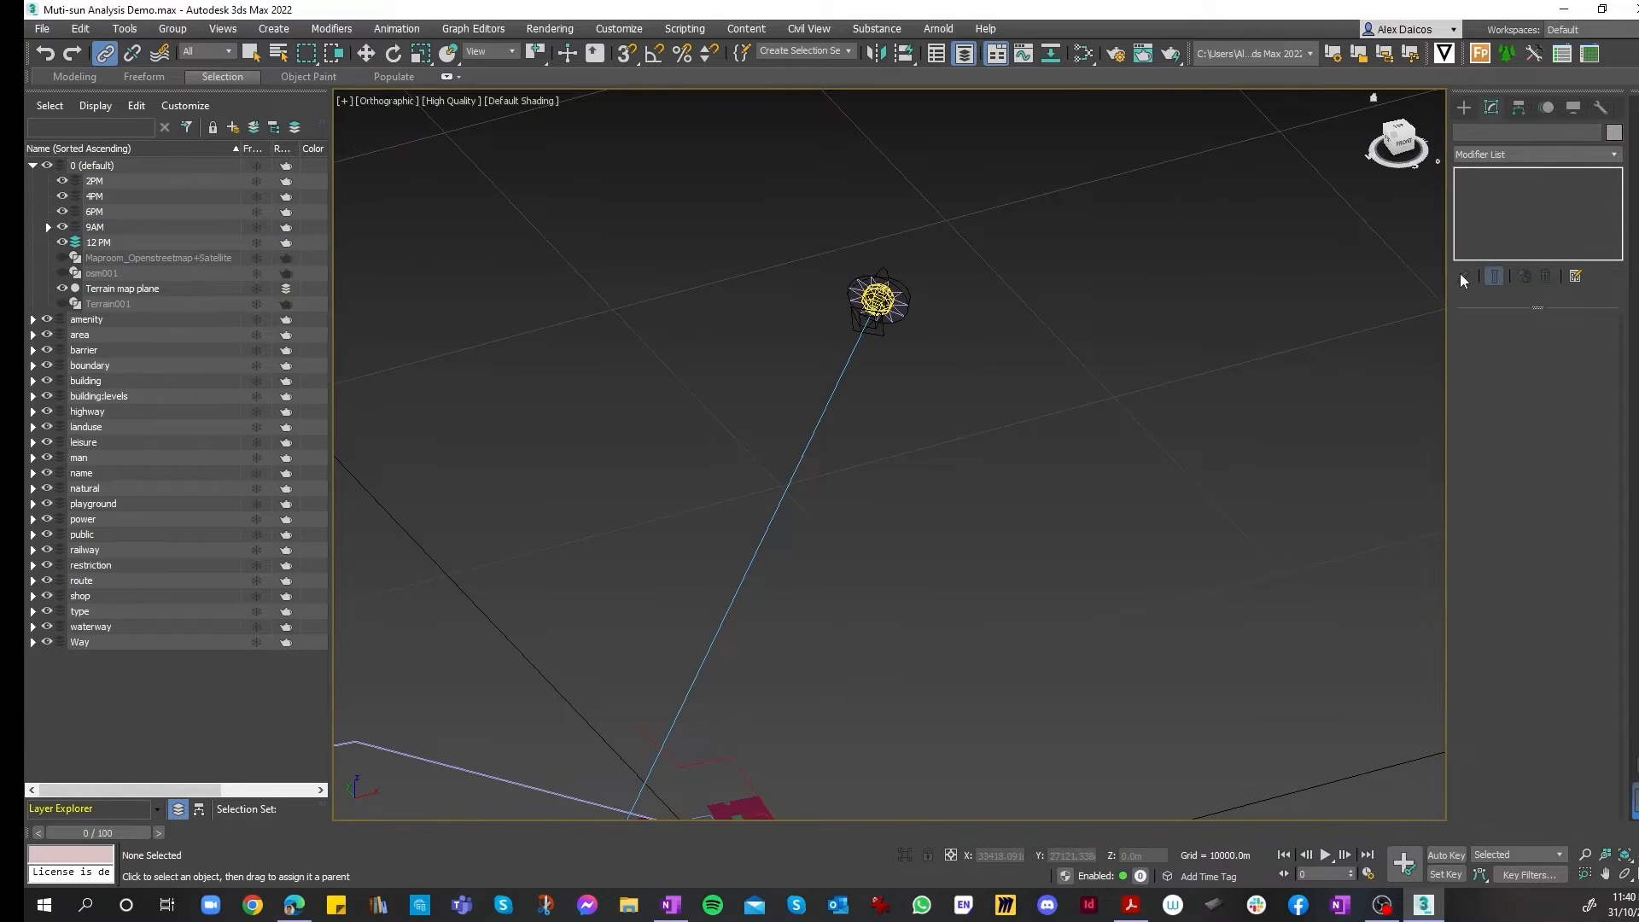
click(877, 300)
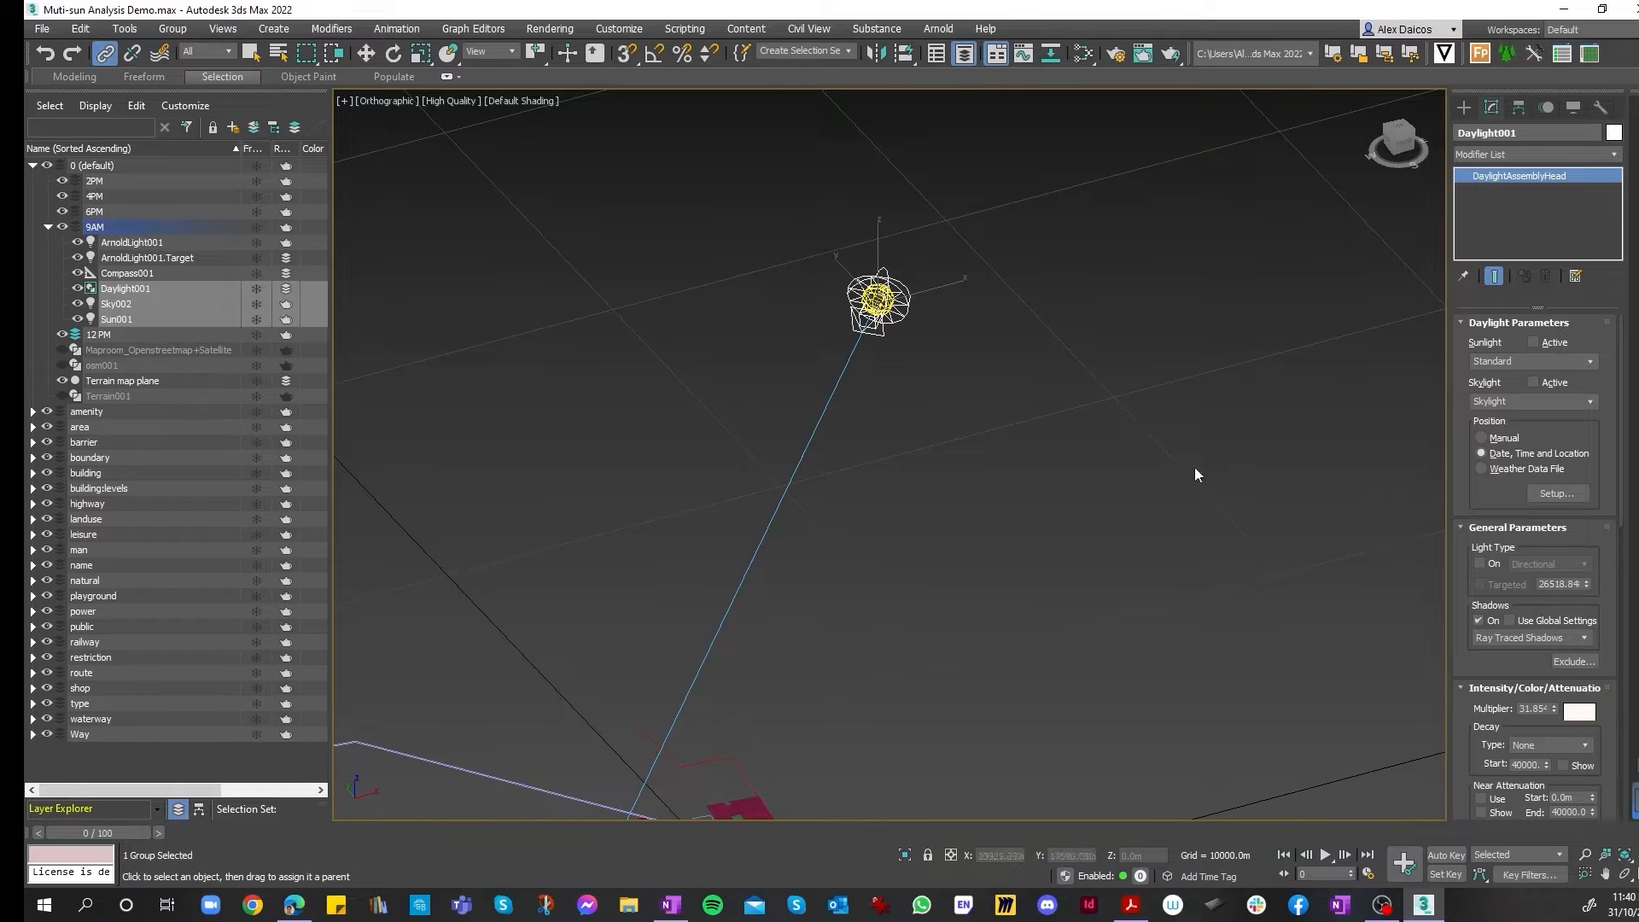
click(1091, 476)
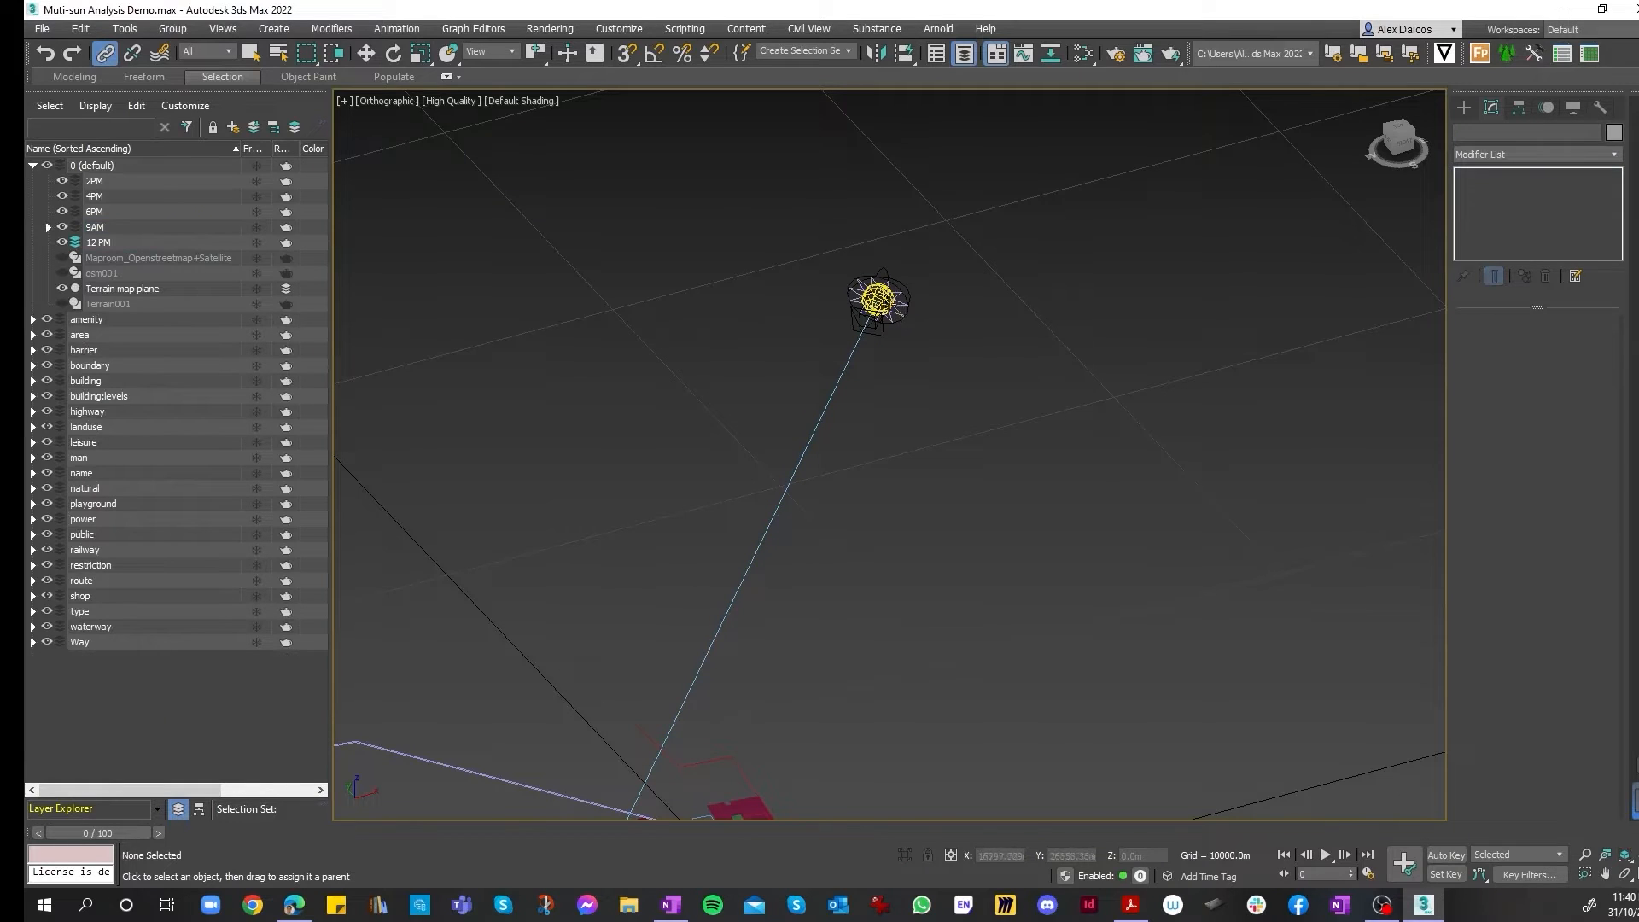
- Test the daylight system's sun position at earlier hours such as 8 and 4, set the hour back to 9, and clear the selection
click(905, 294)
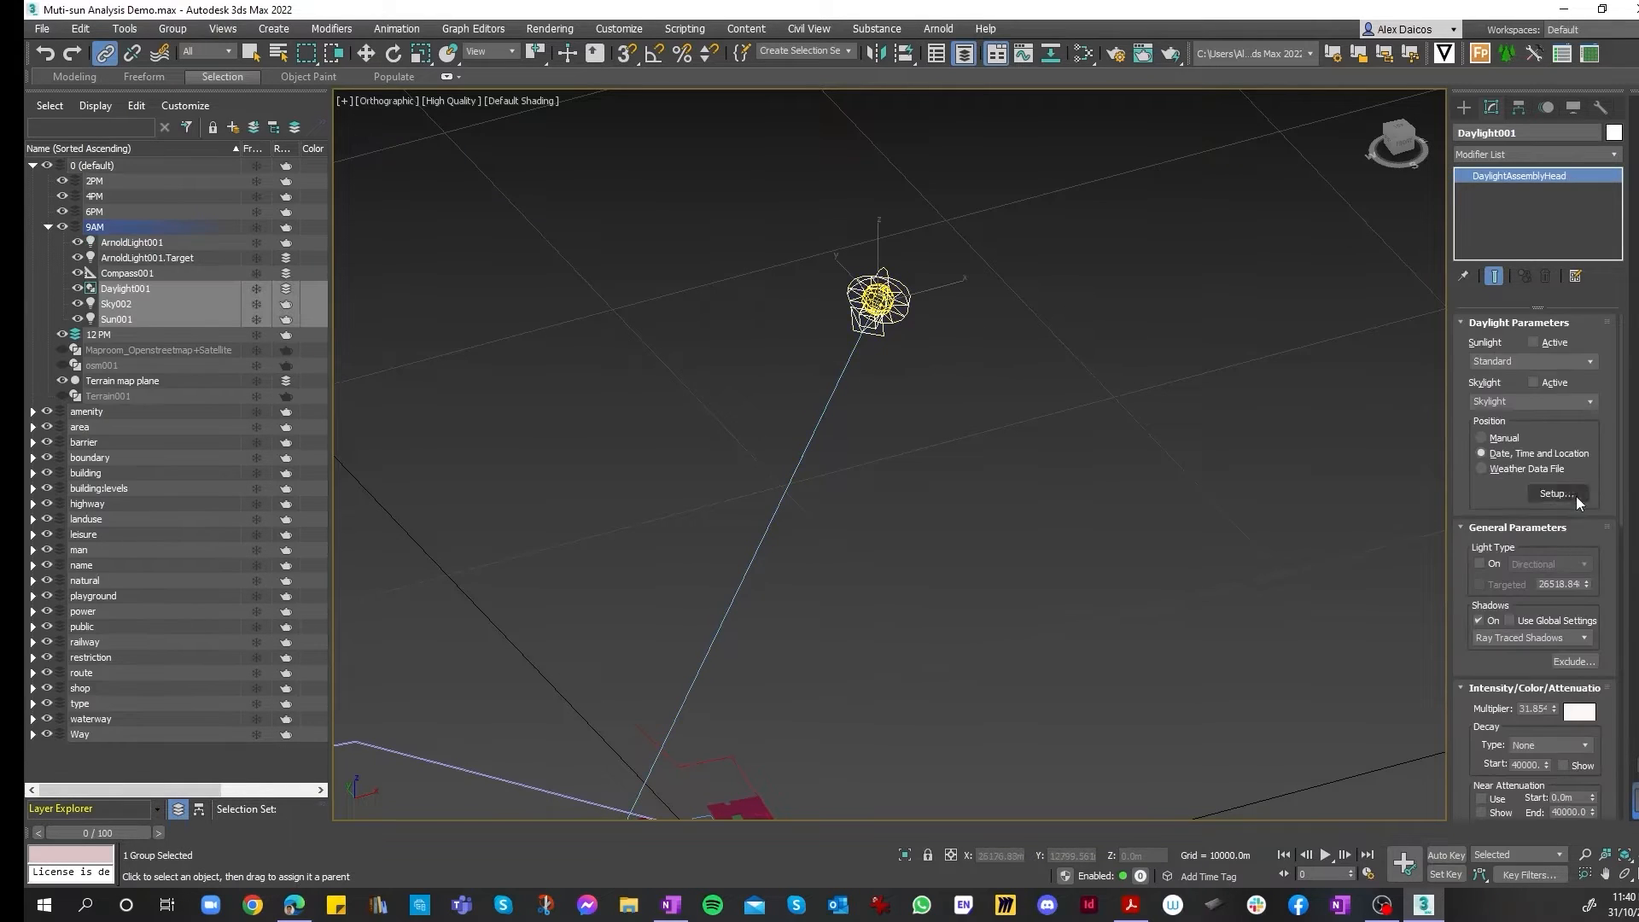
click(1576, 498)
click(1510, 376)
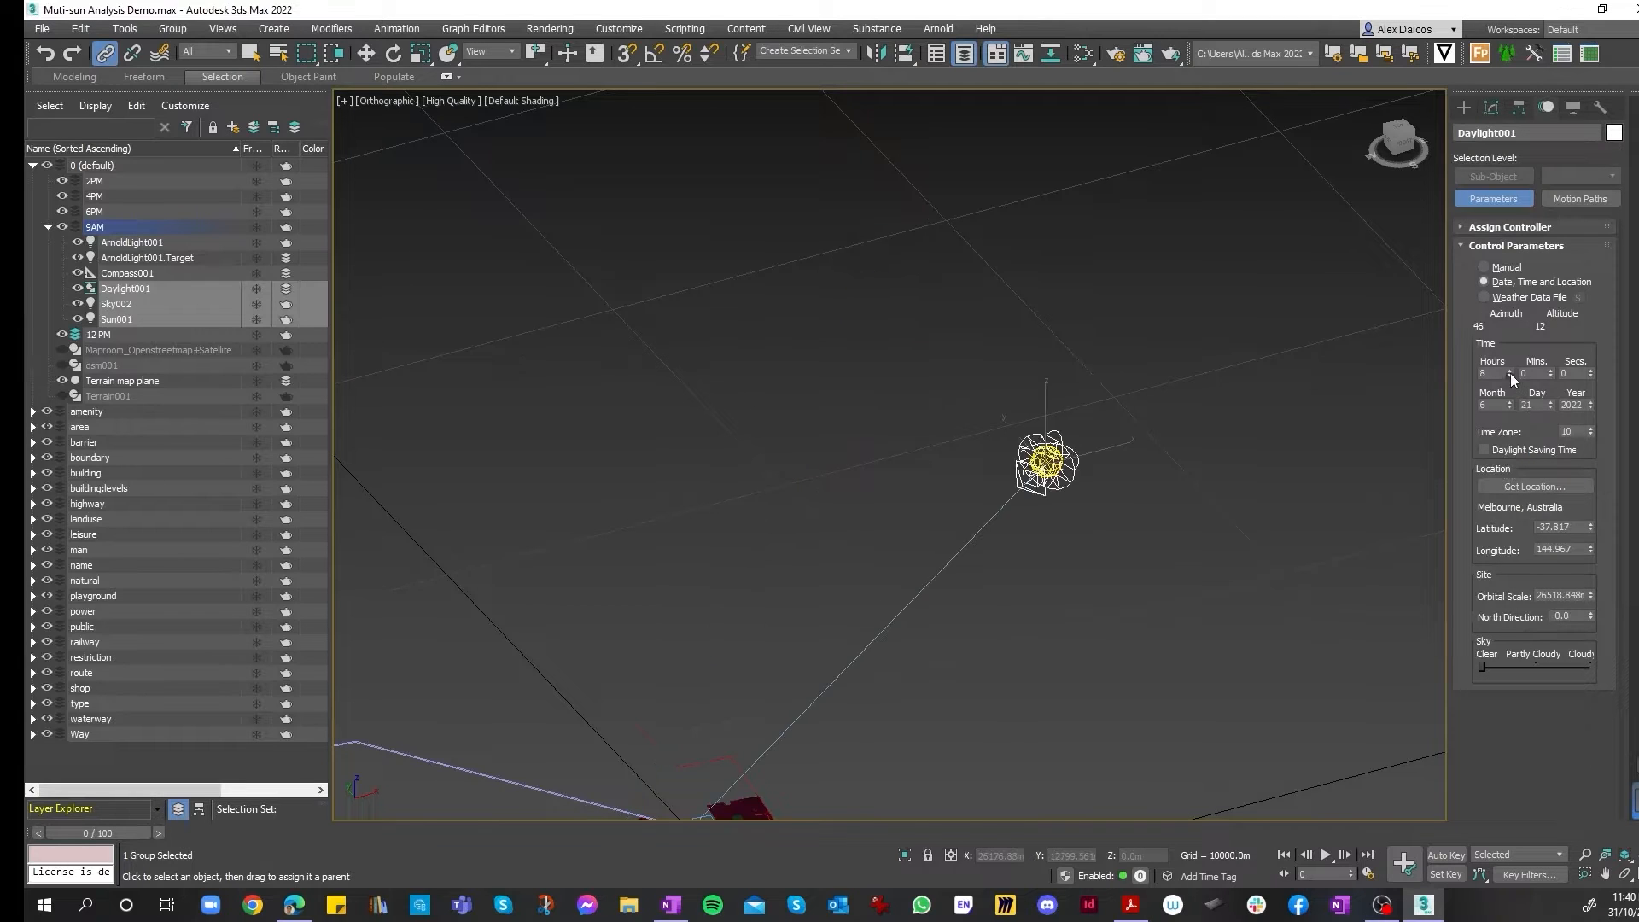
click(1510, 375)
click(1508, 377)
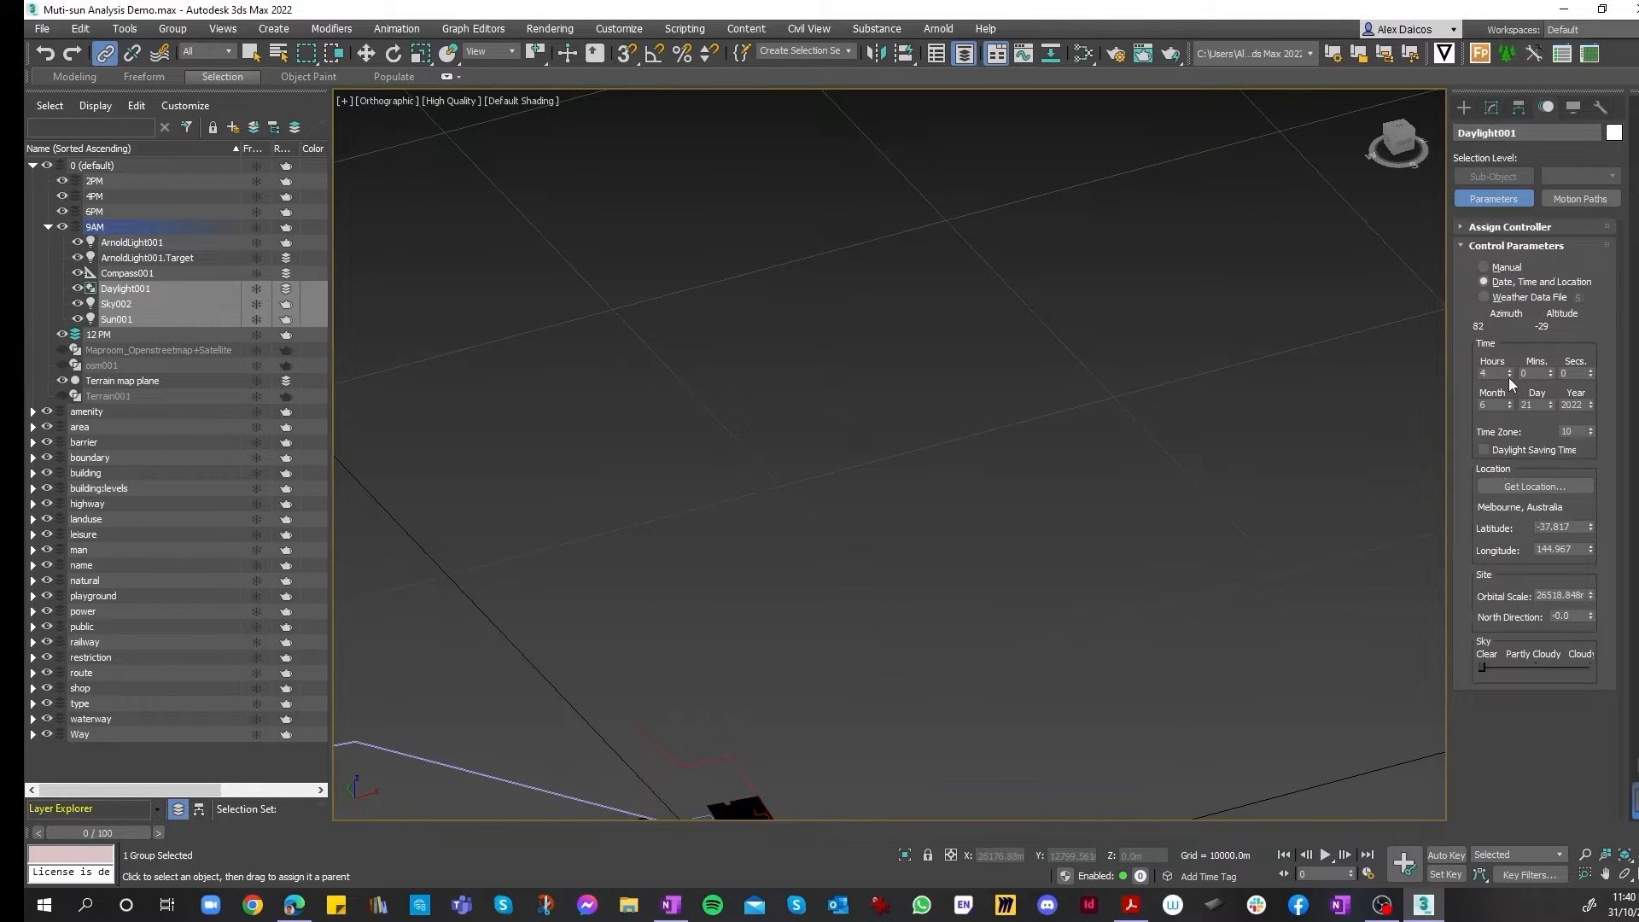
click(1508, 370)
scroll(1118, 365, down, 5)
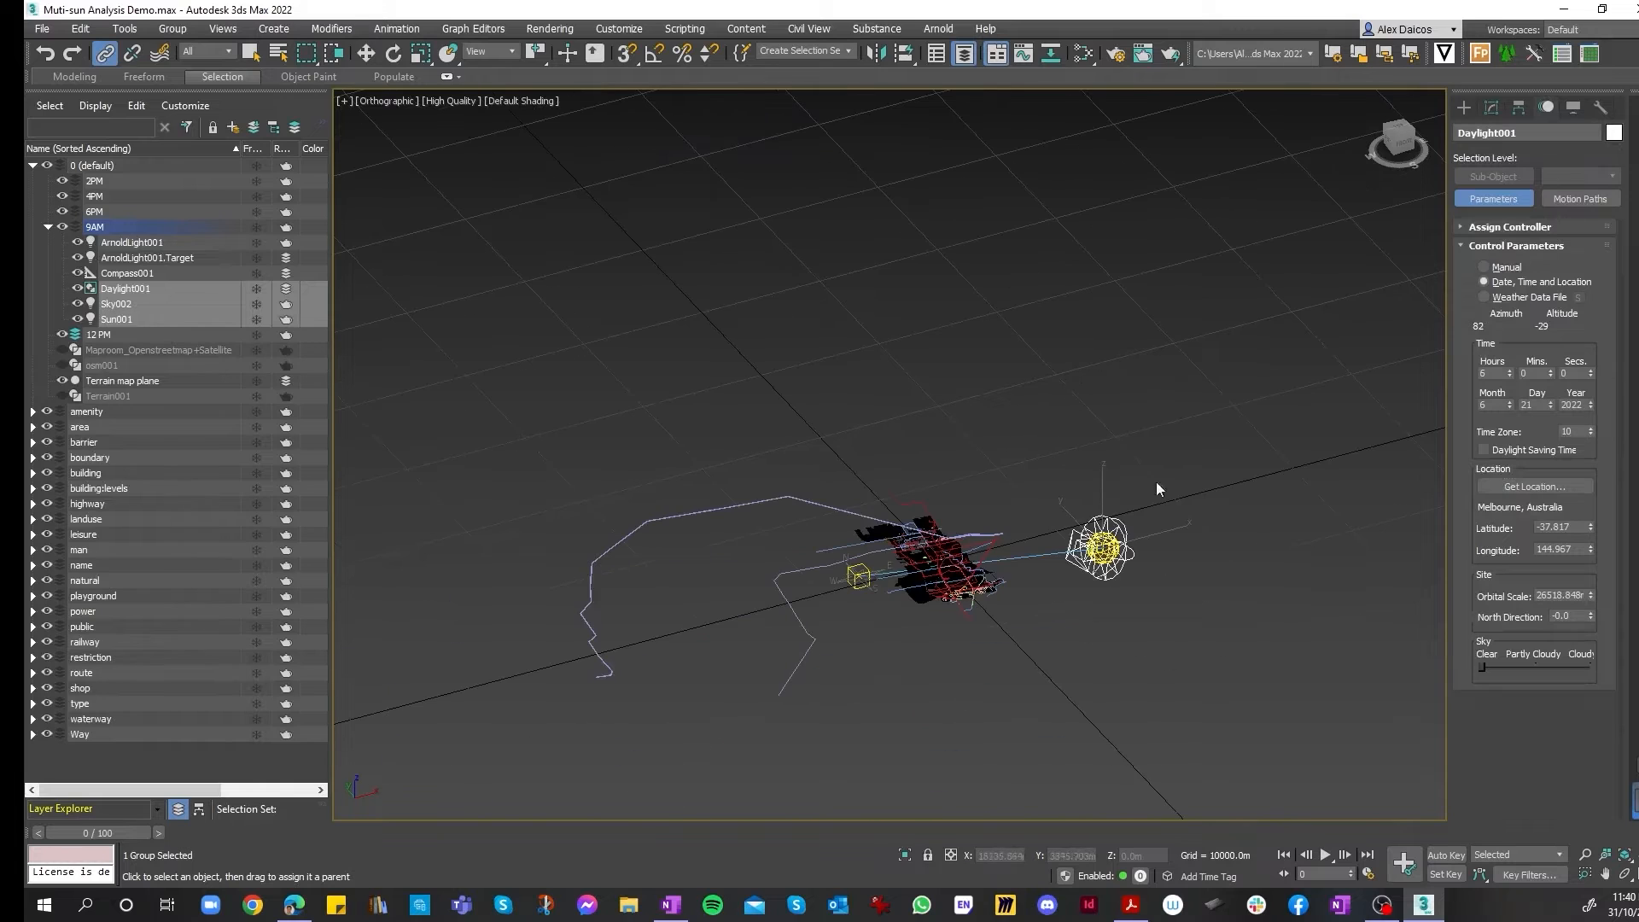
click(1509, 375)
click(1509, 376)
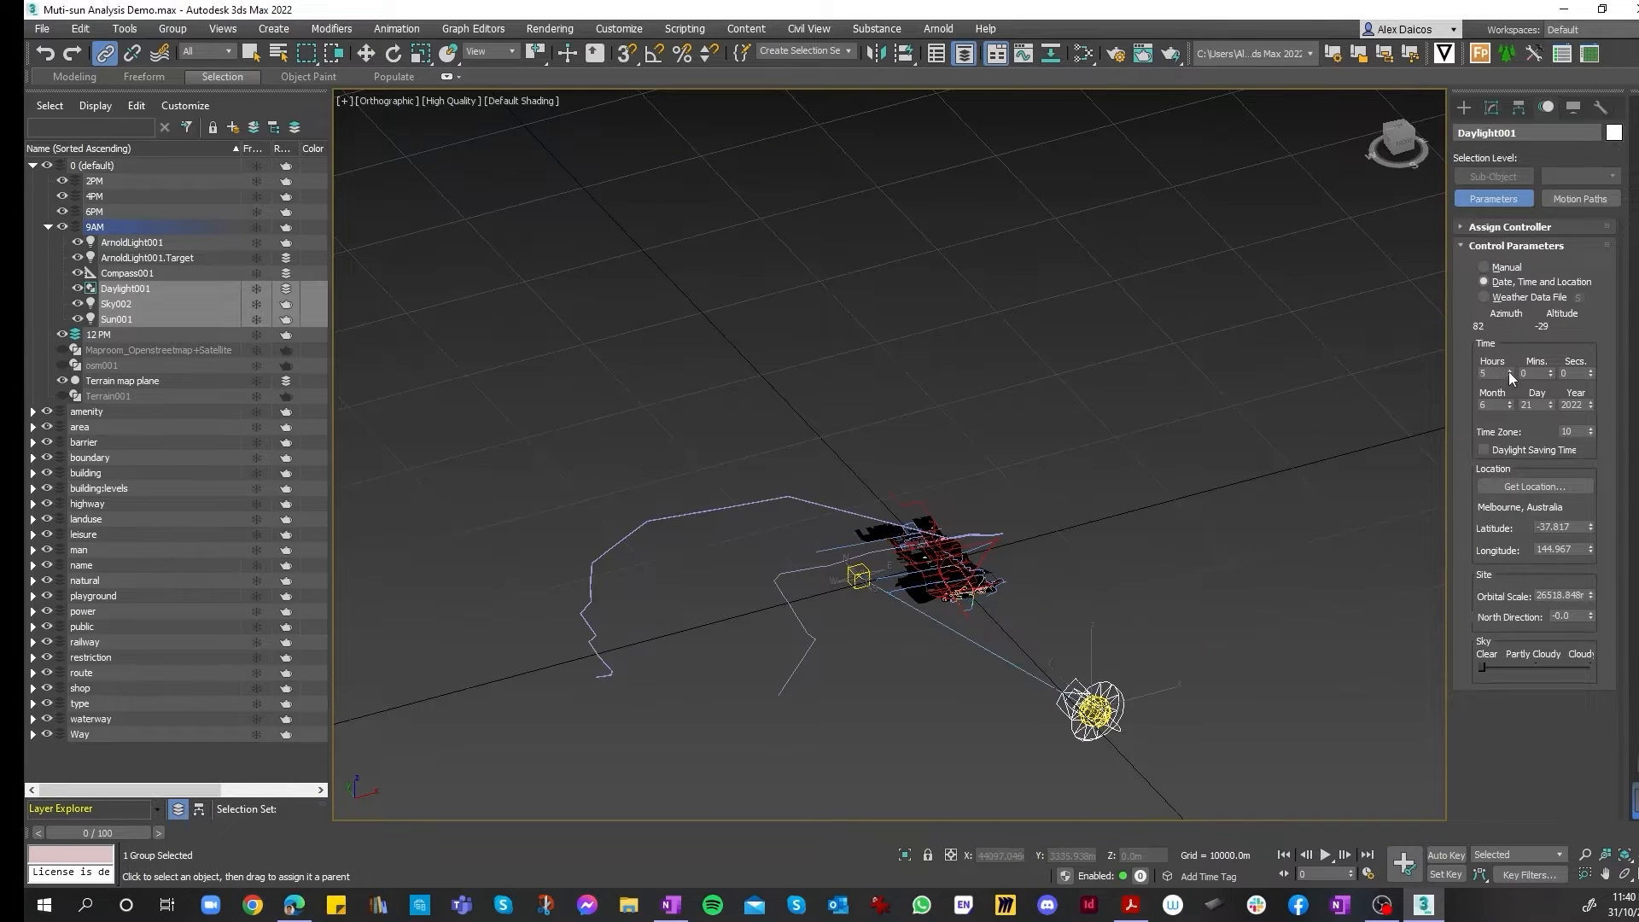
drag(1508, 371, 1509, 394)
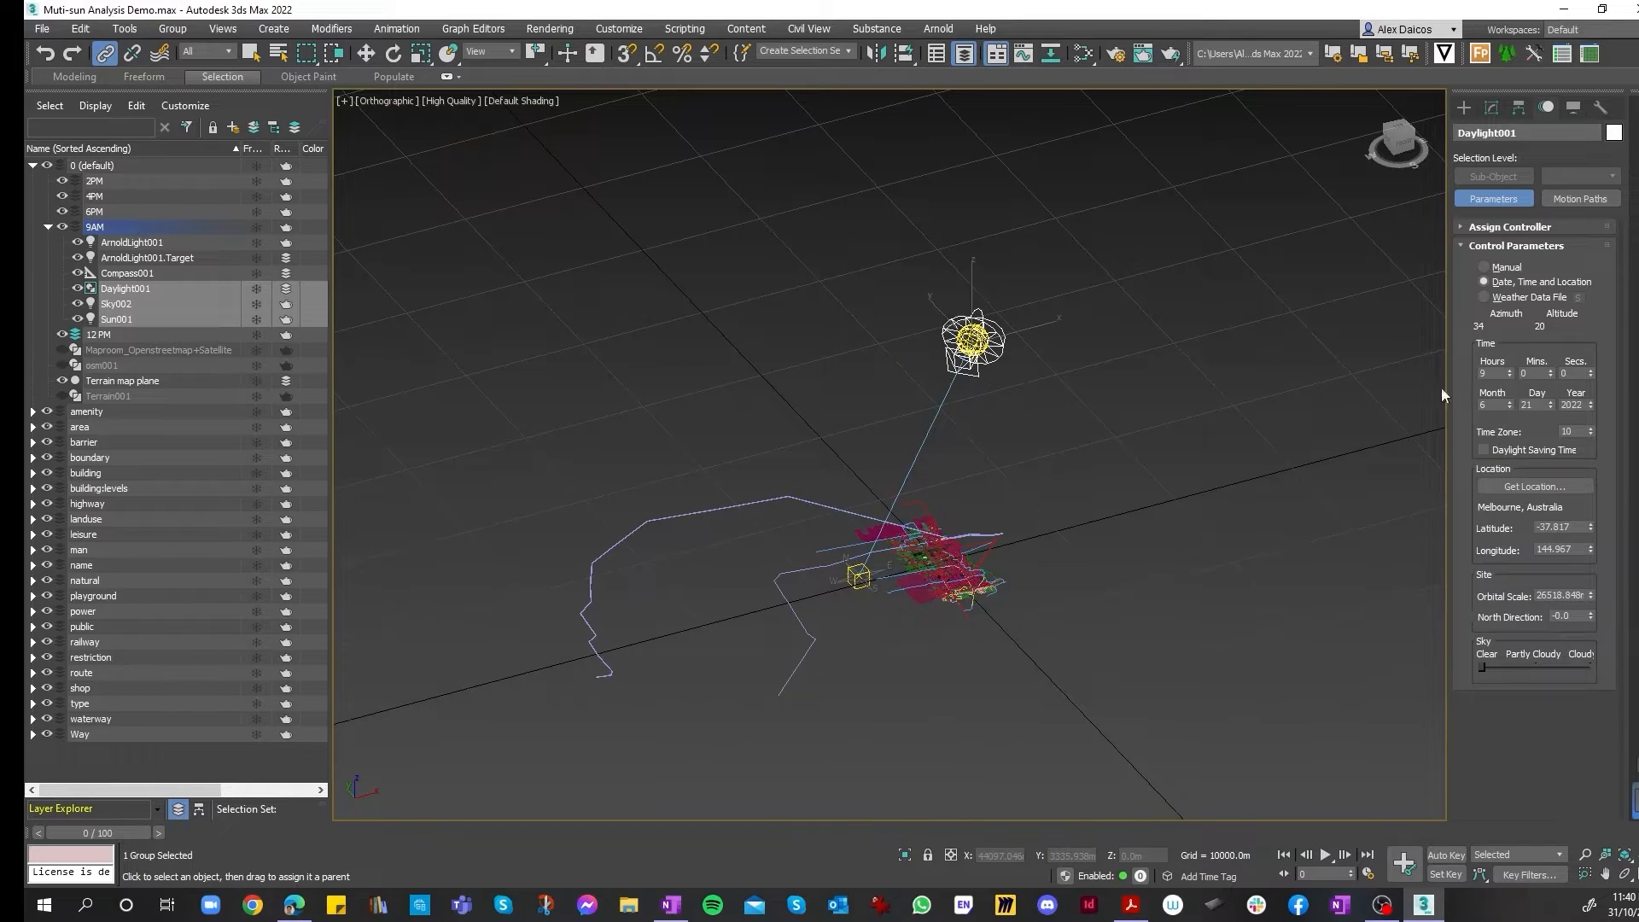
click(1250, 420)
- Review the daylight system's assigned controllers, time settings and modify parameters, and clear the selection
click(972, 340)
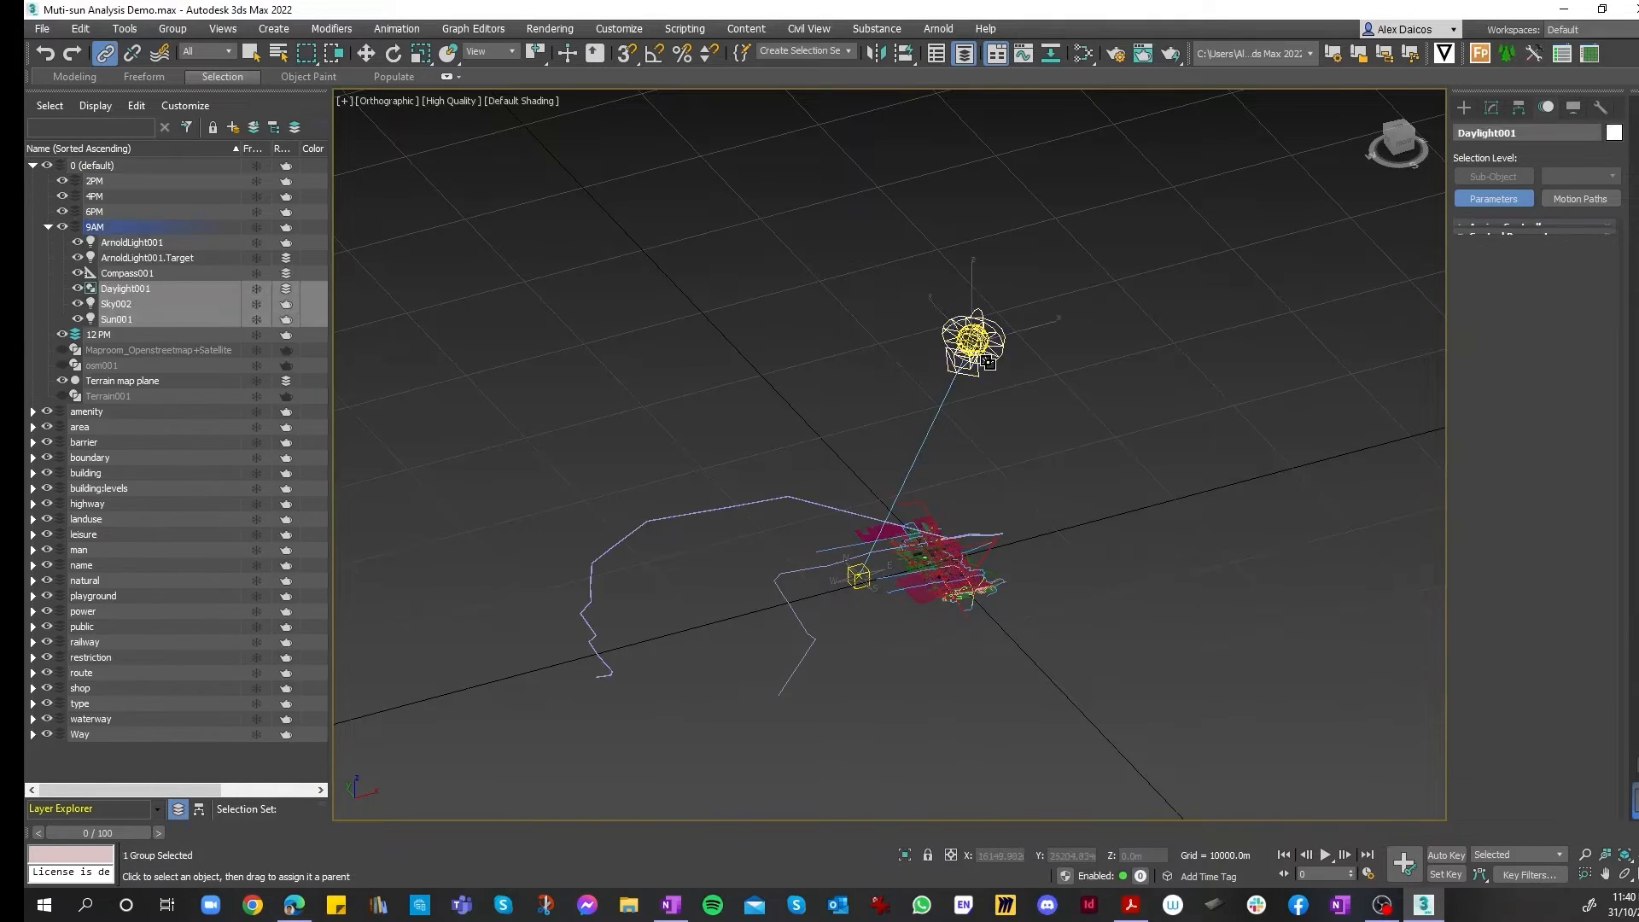
click(1508, 226)
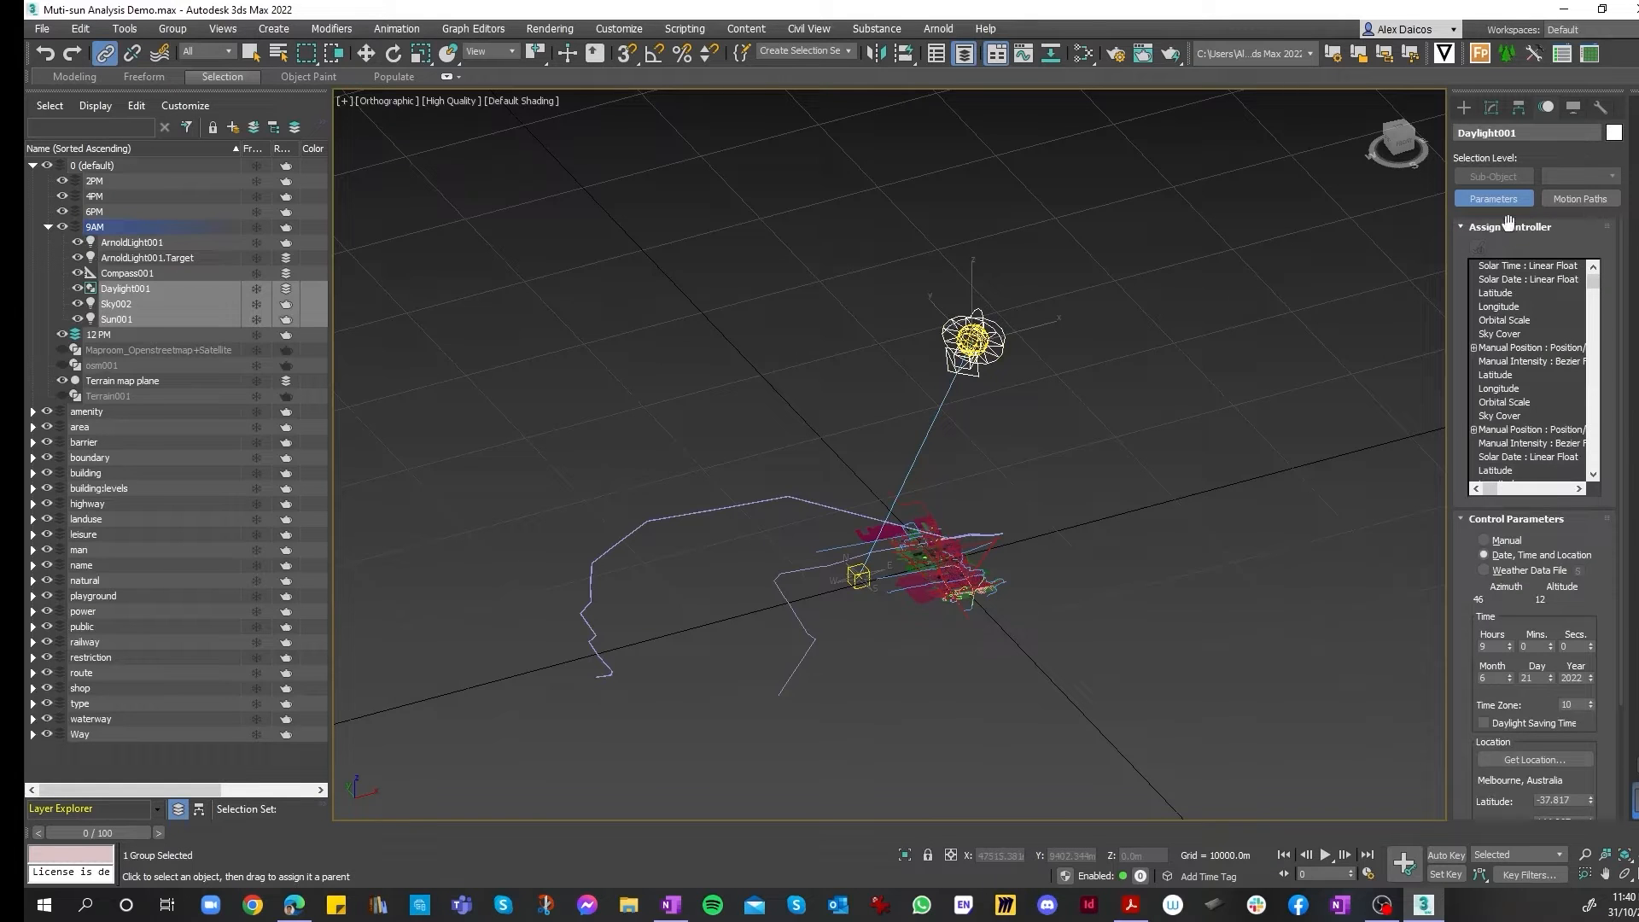
click(1510, 227)
click(1085, 316)
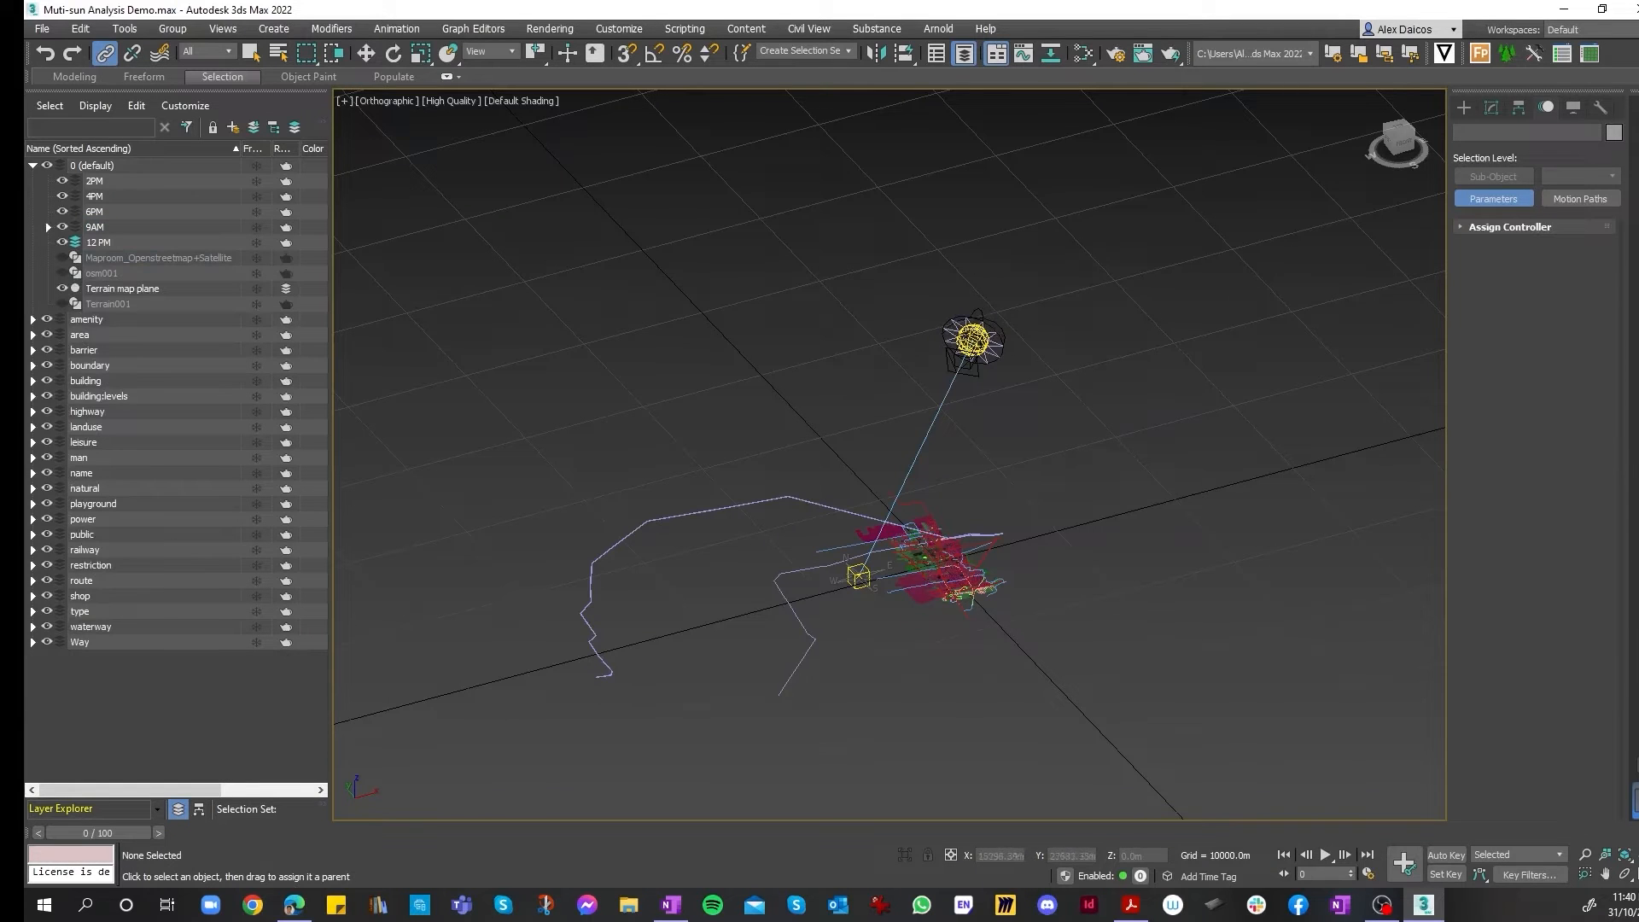
click(1005, 356)
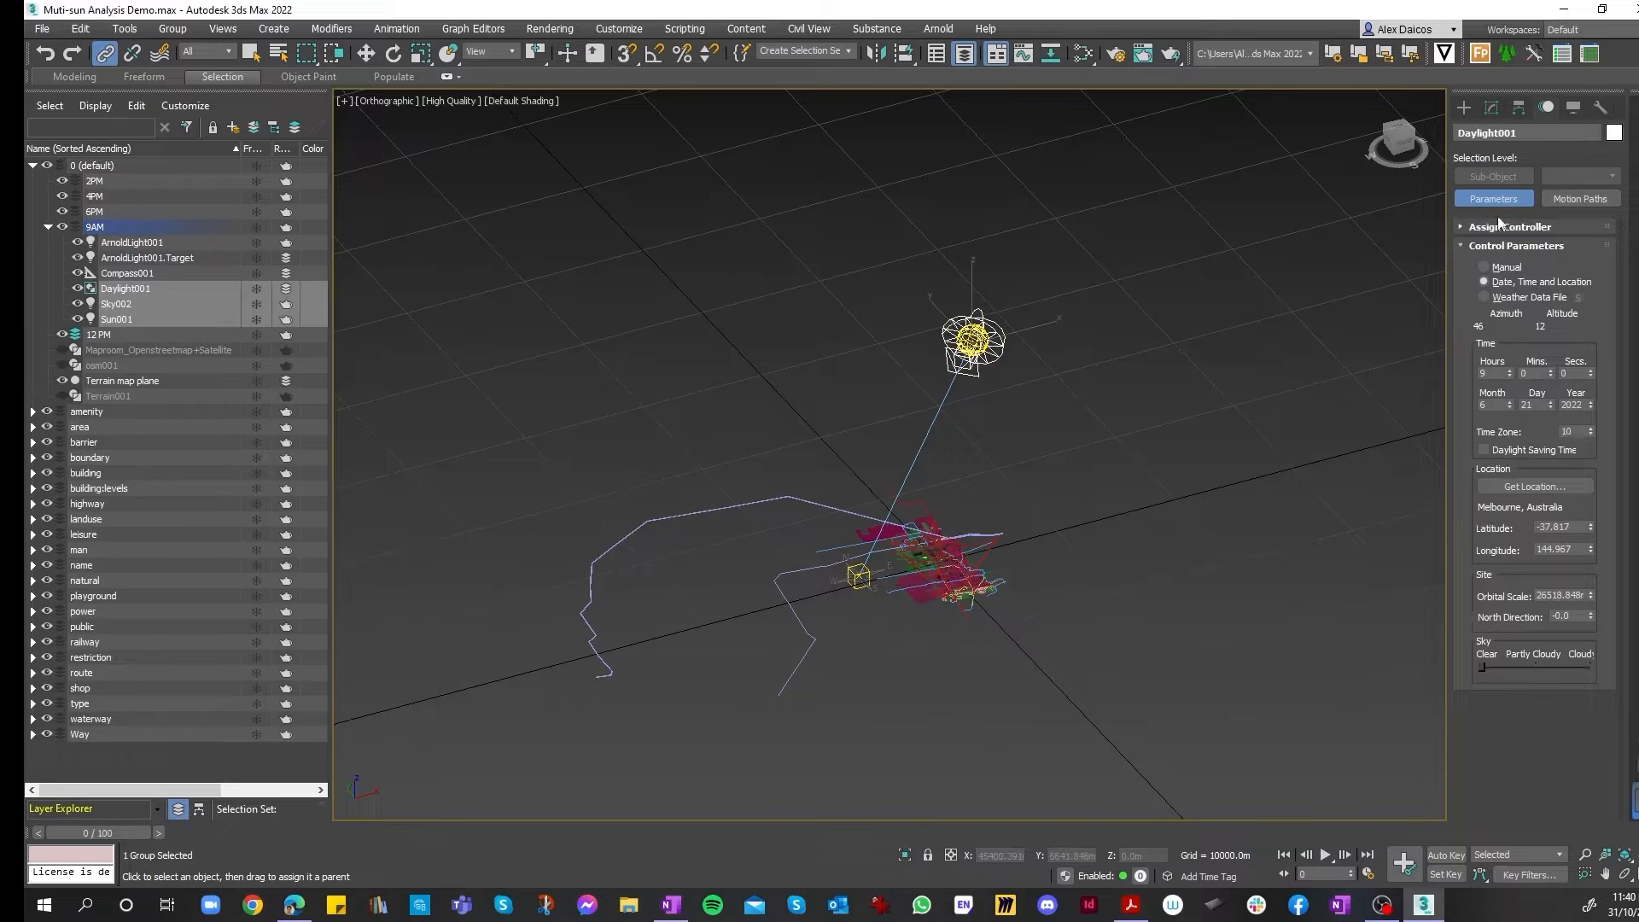
click(1492, 109)
click(1053, 471)
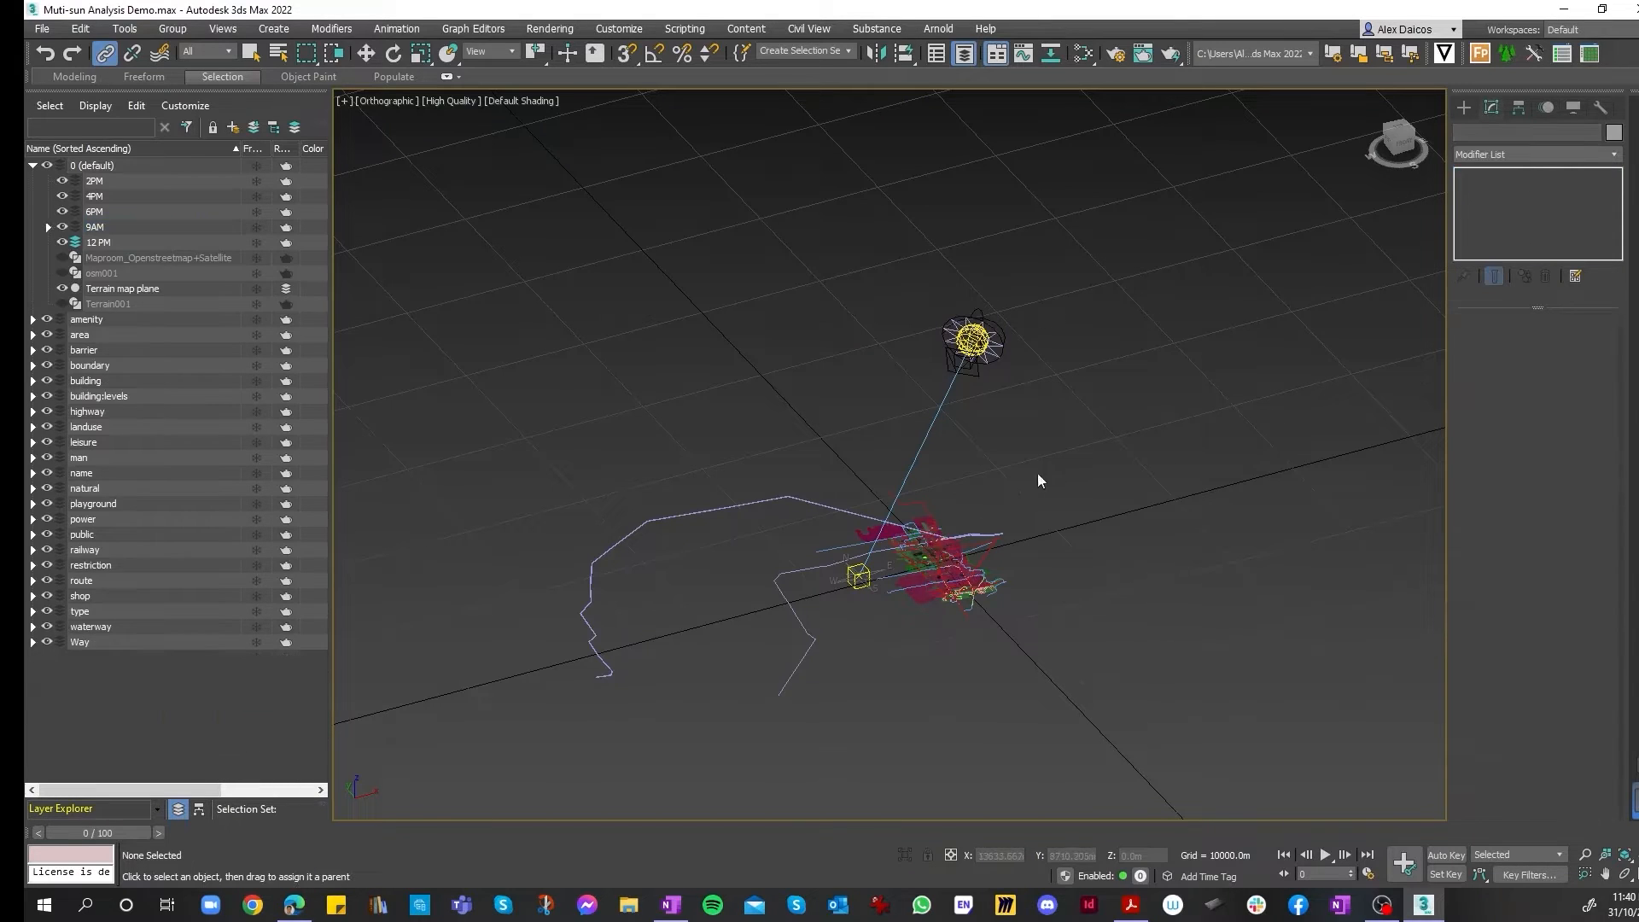
- Clone every object in the 9AM layer as one copy, offset about 10,000 m in the negative X direction
click(48, 227)
click(48, 228)
click(90, 243)
scroll(798, 527, up, 4)
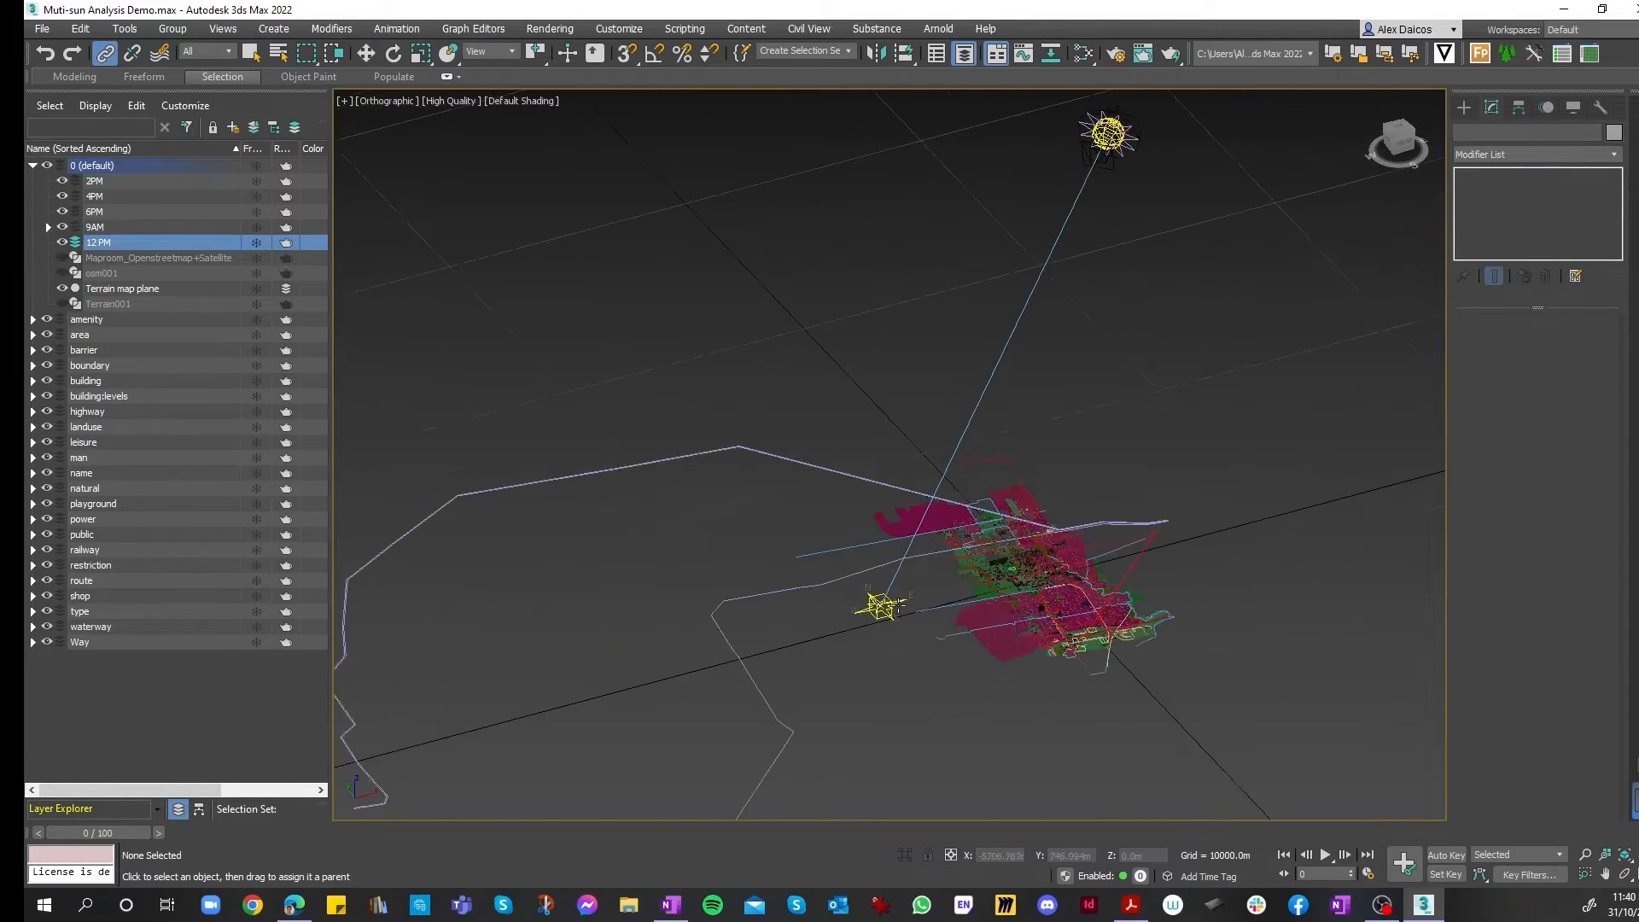
scroll(874, 622, down, 2)
click(49, 227)
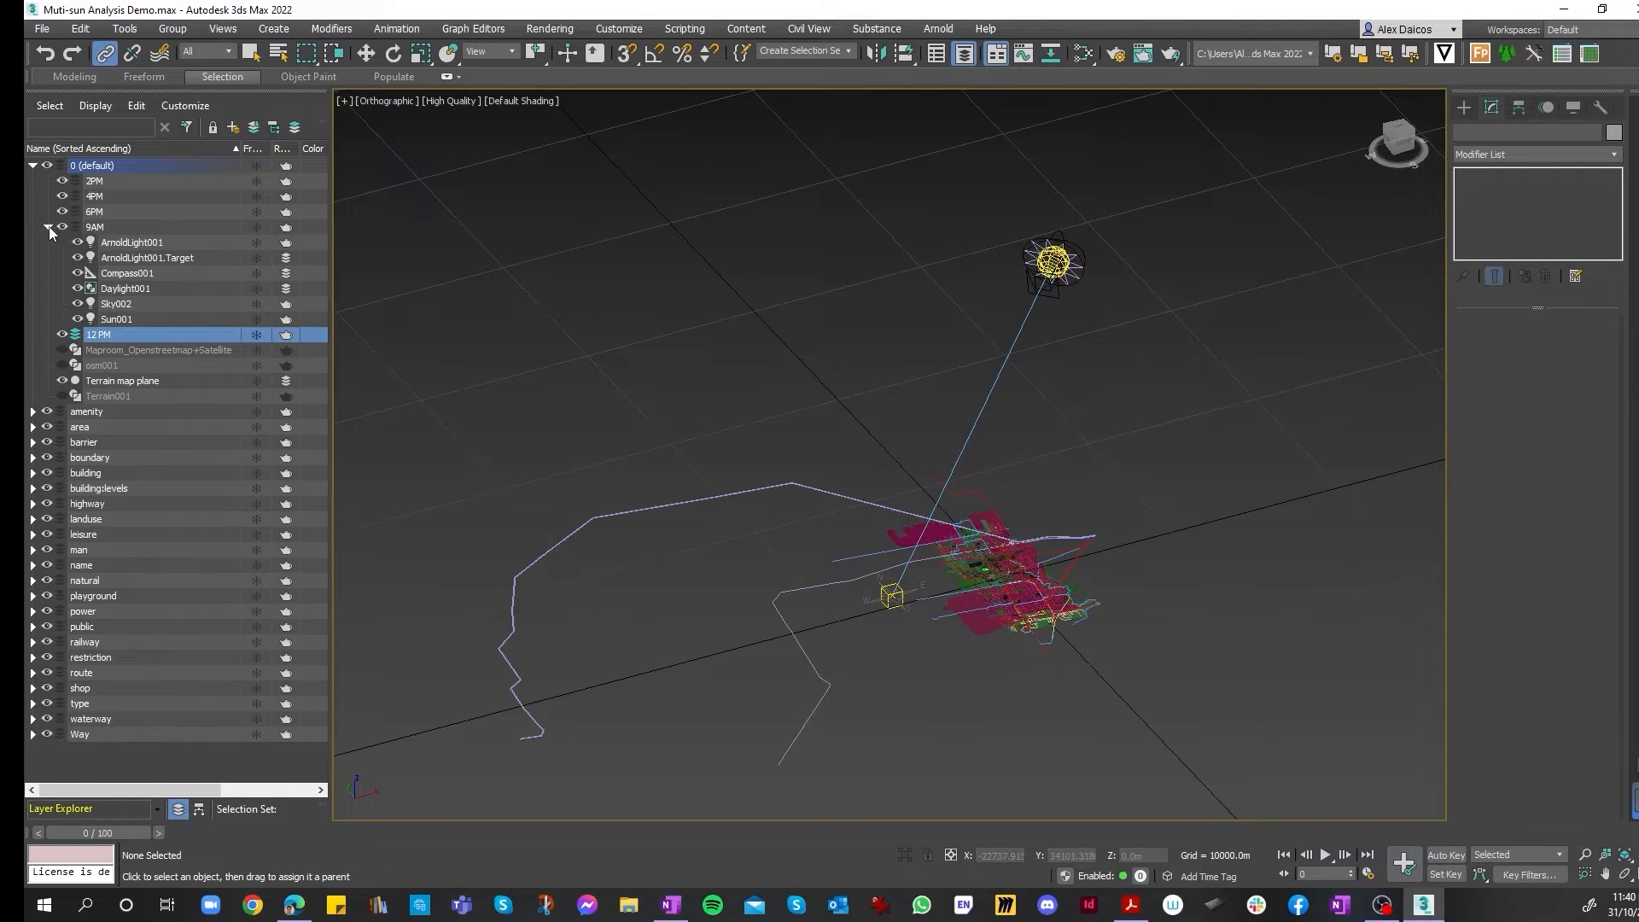
click(131, 244)
shift+click(117, 319)
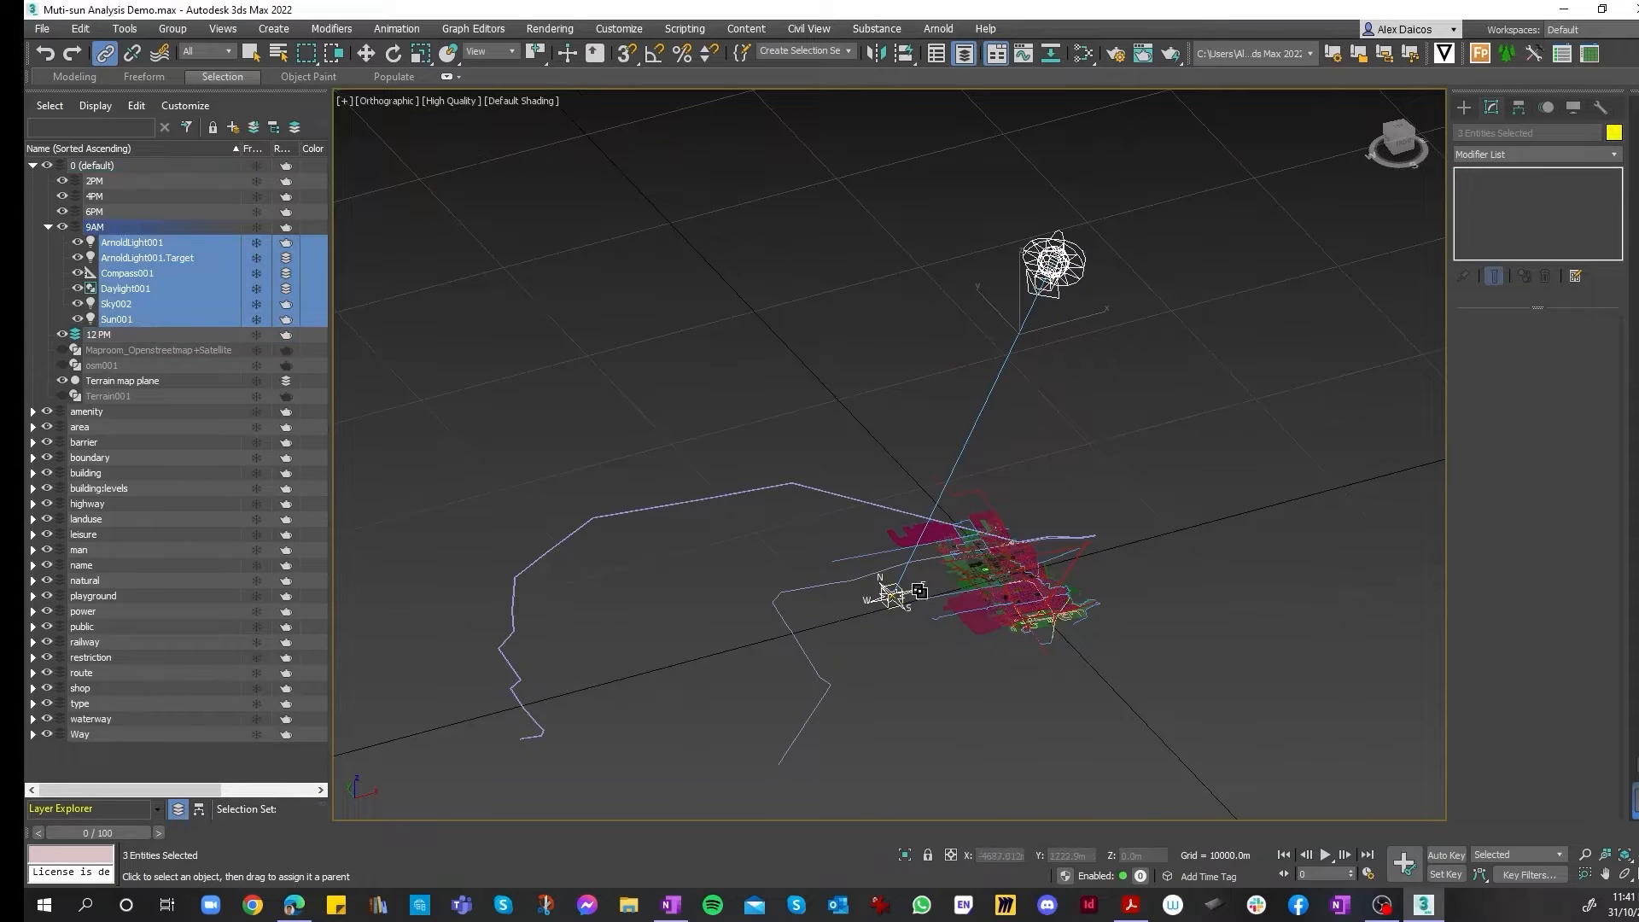
click(367, 54)
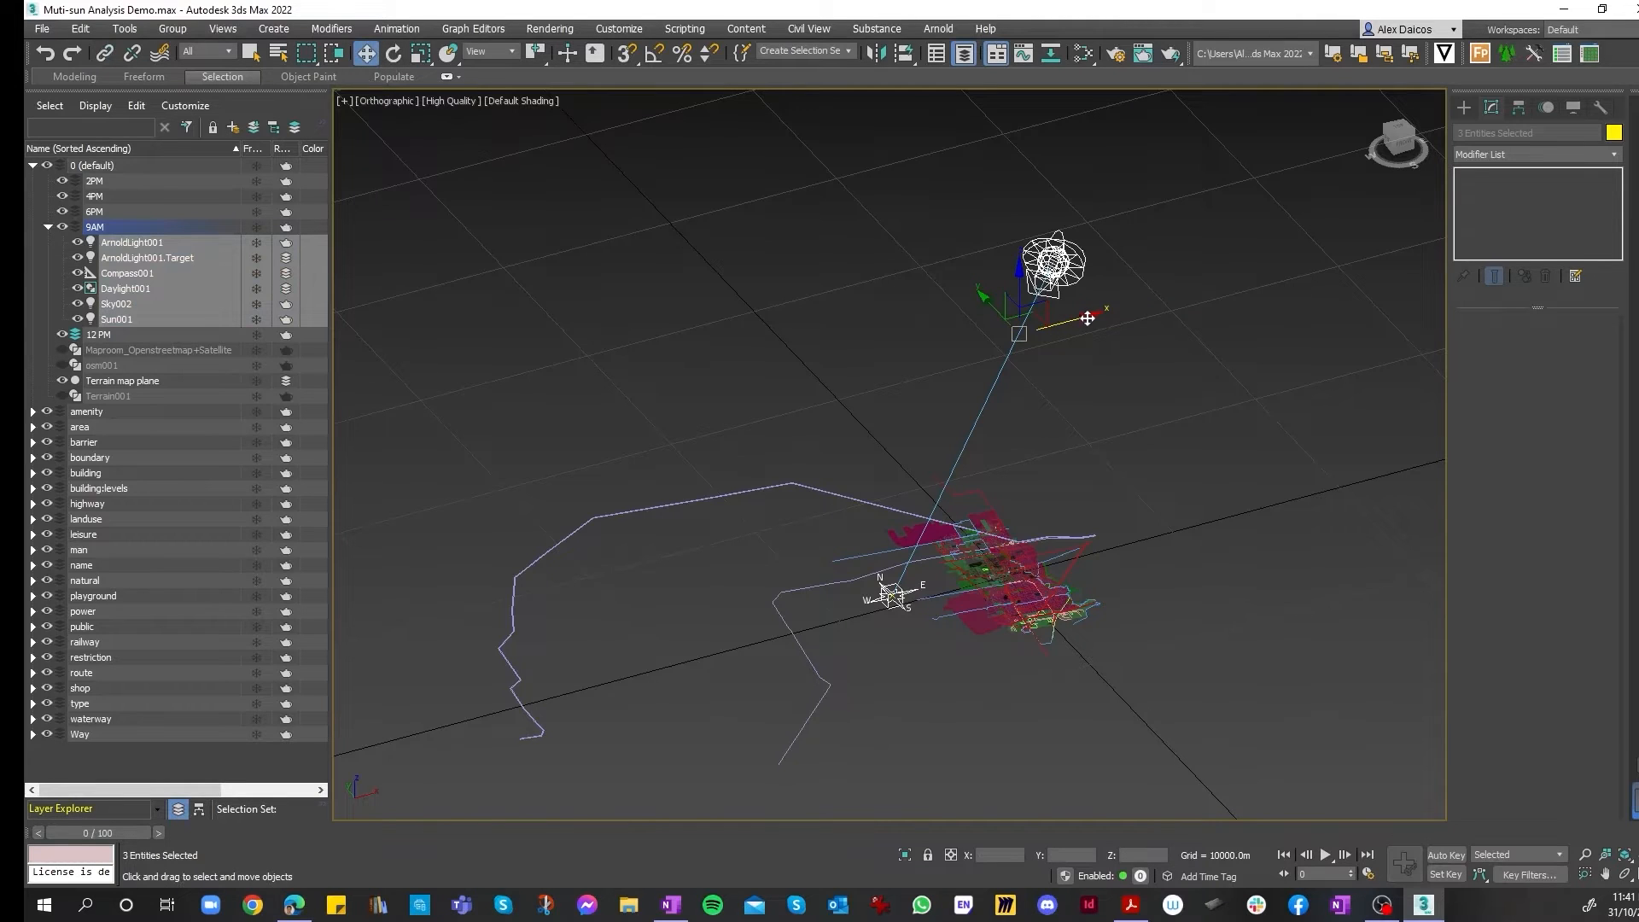
shift+drag(1087, 318, 920, 362)
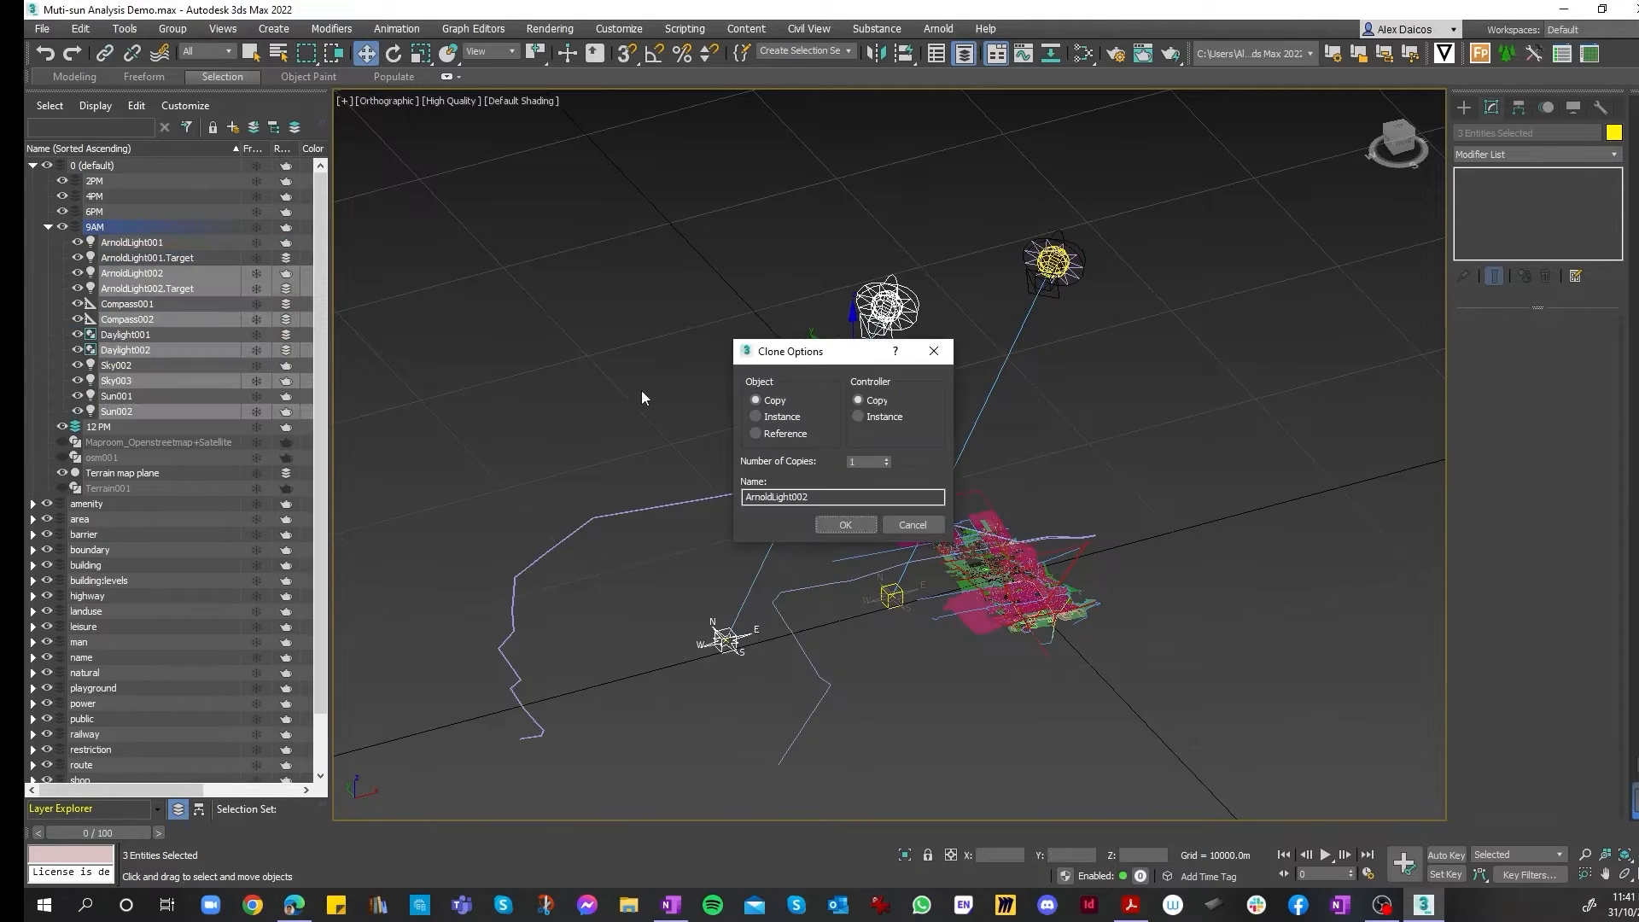
click(845, 525)
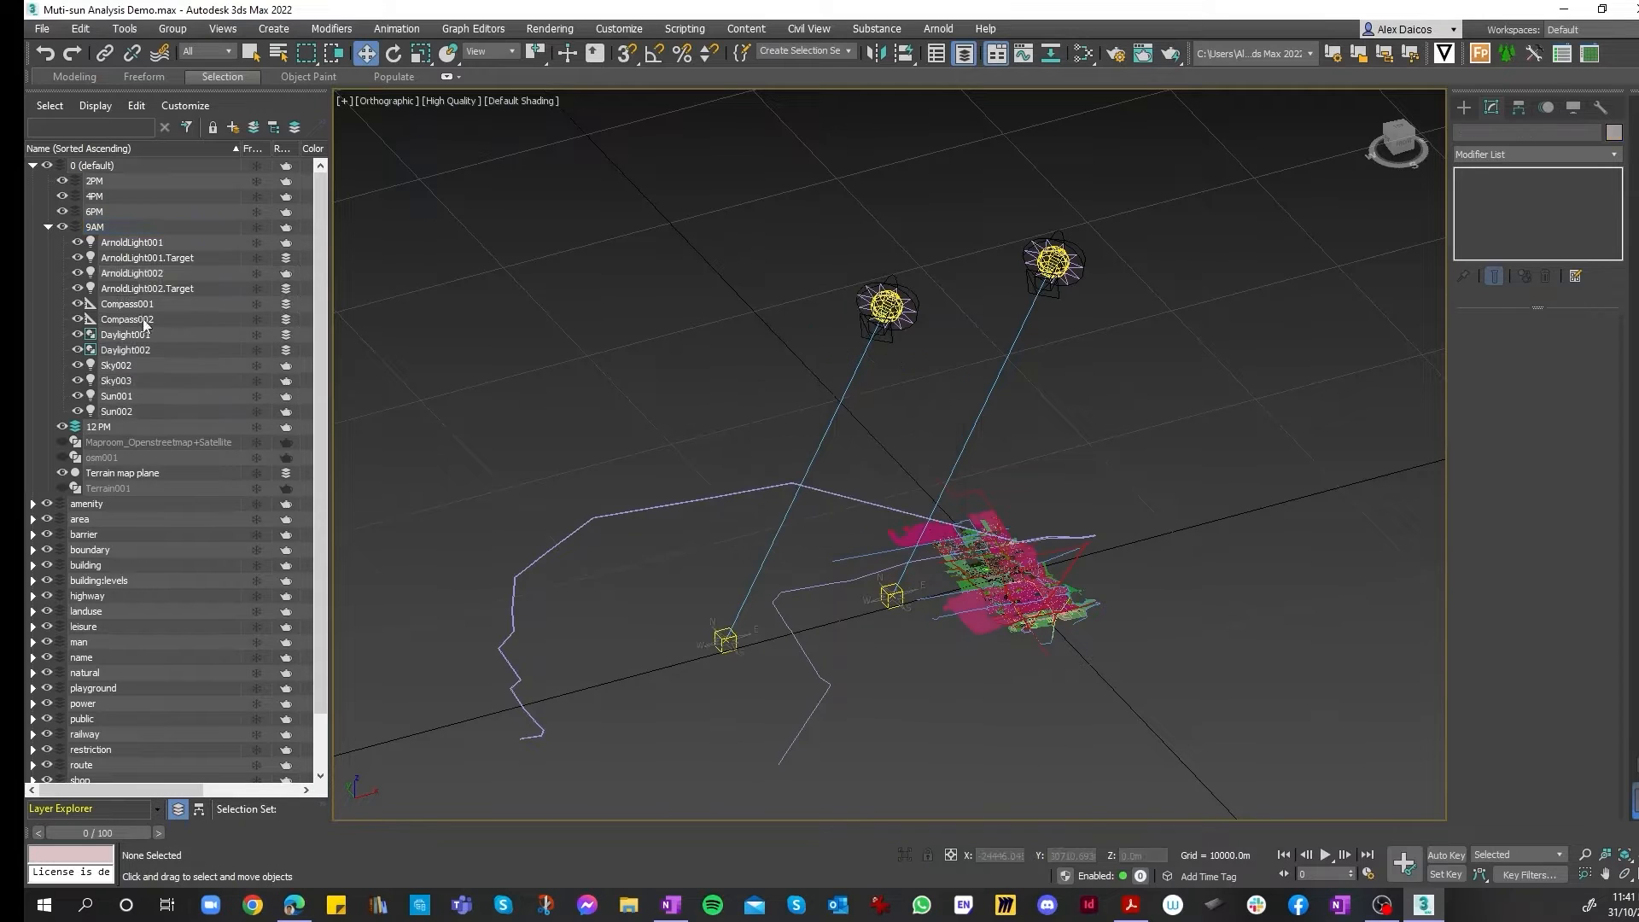
- Move the cloned Arnold light, its target, compass, daylight, sky and sun into the 12 PM layer, and clear the selection
click(152, 273)
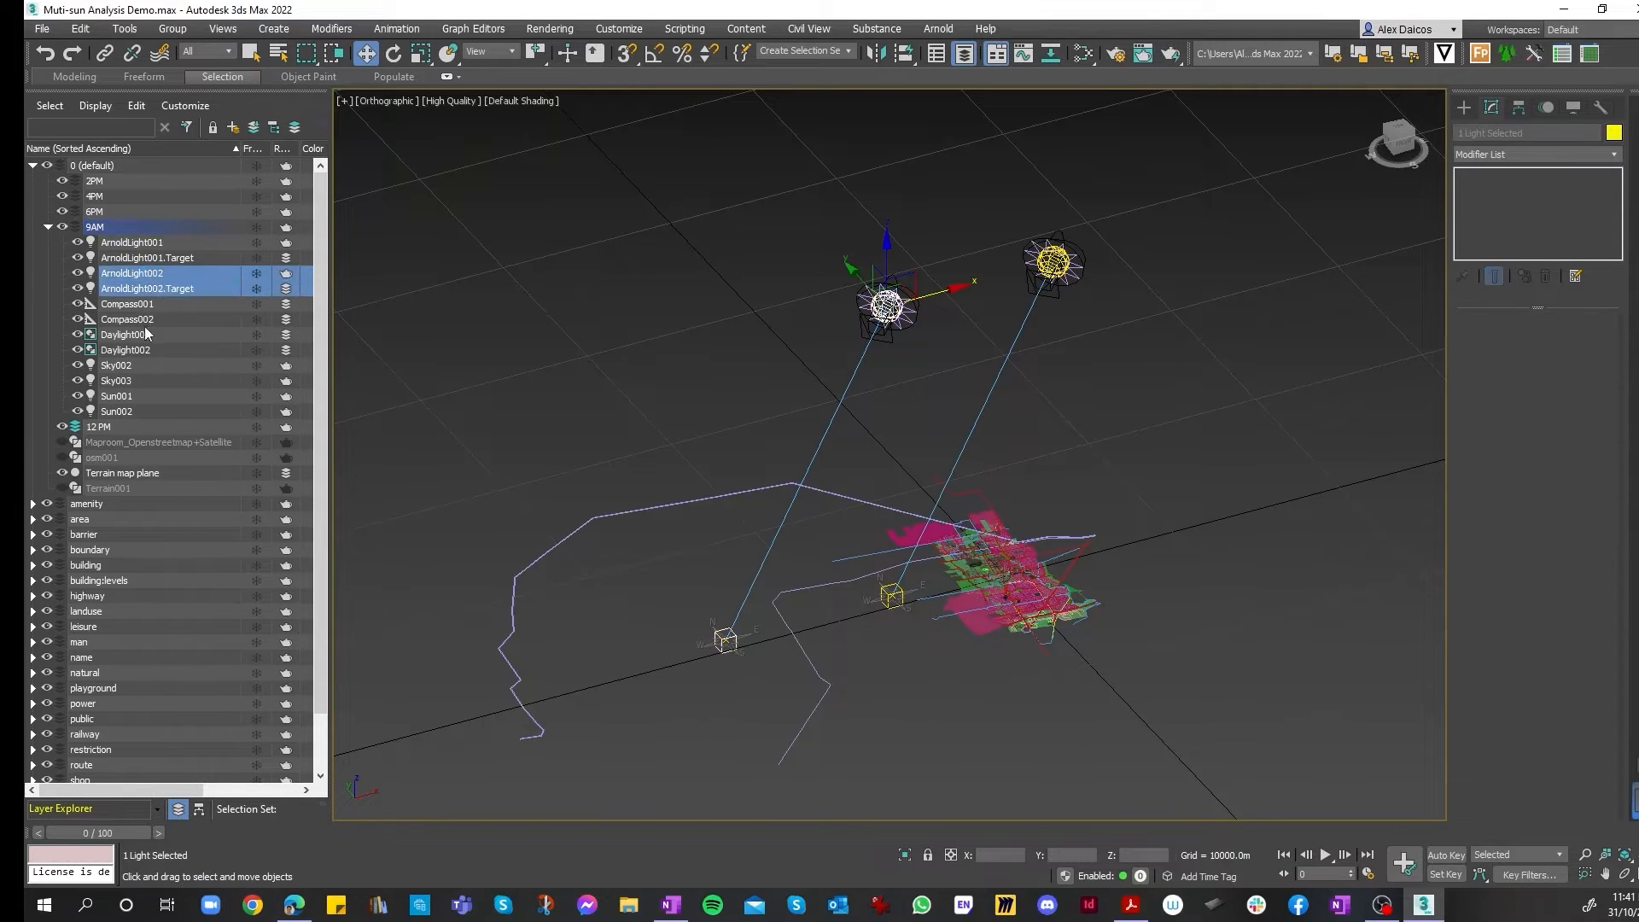
ctrl+click(149, 321)
ctrl+click(144, 353)
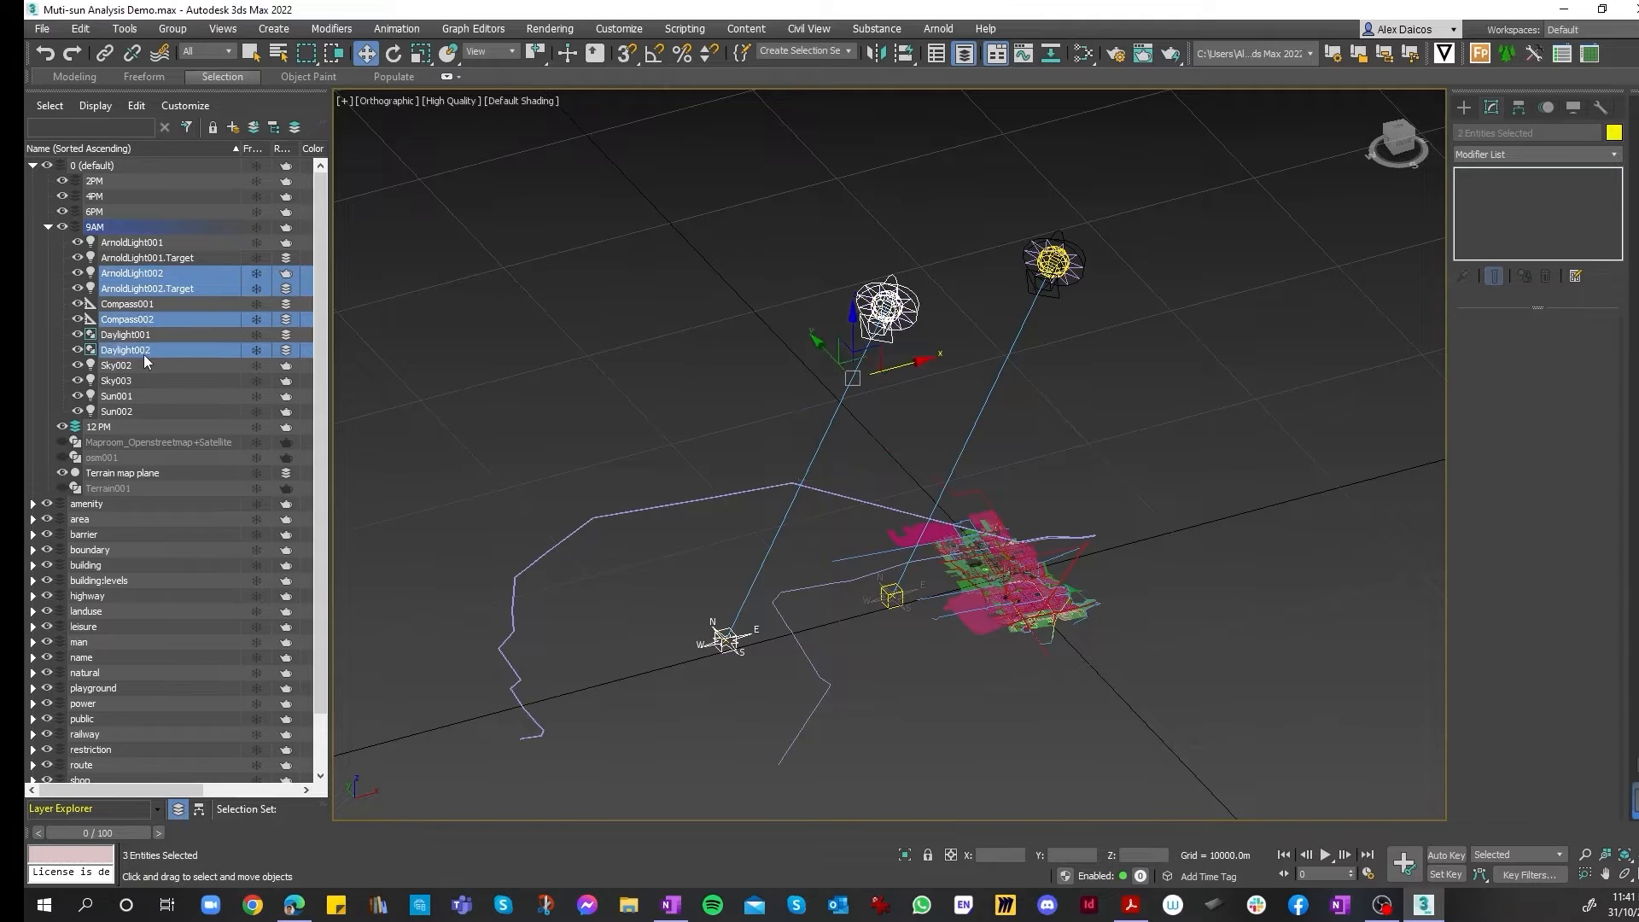
ctrl+click(141, 365)
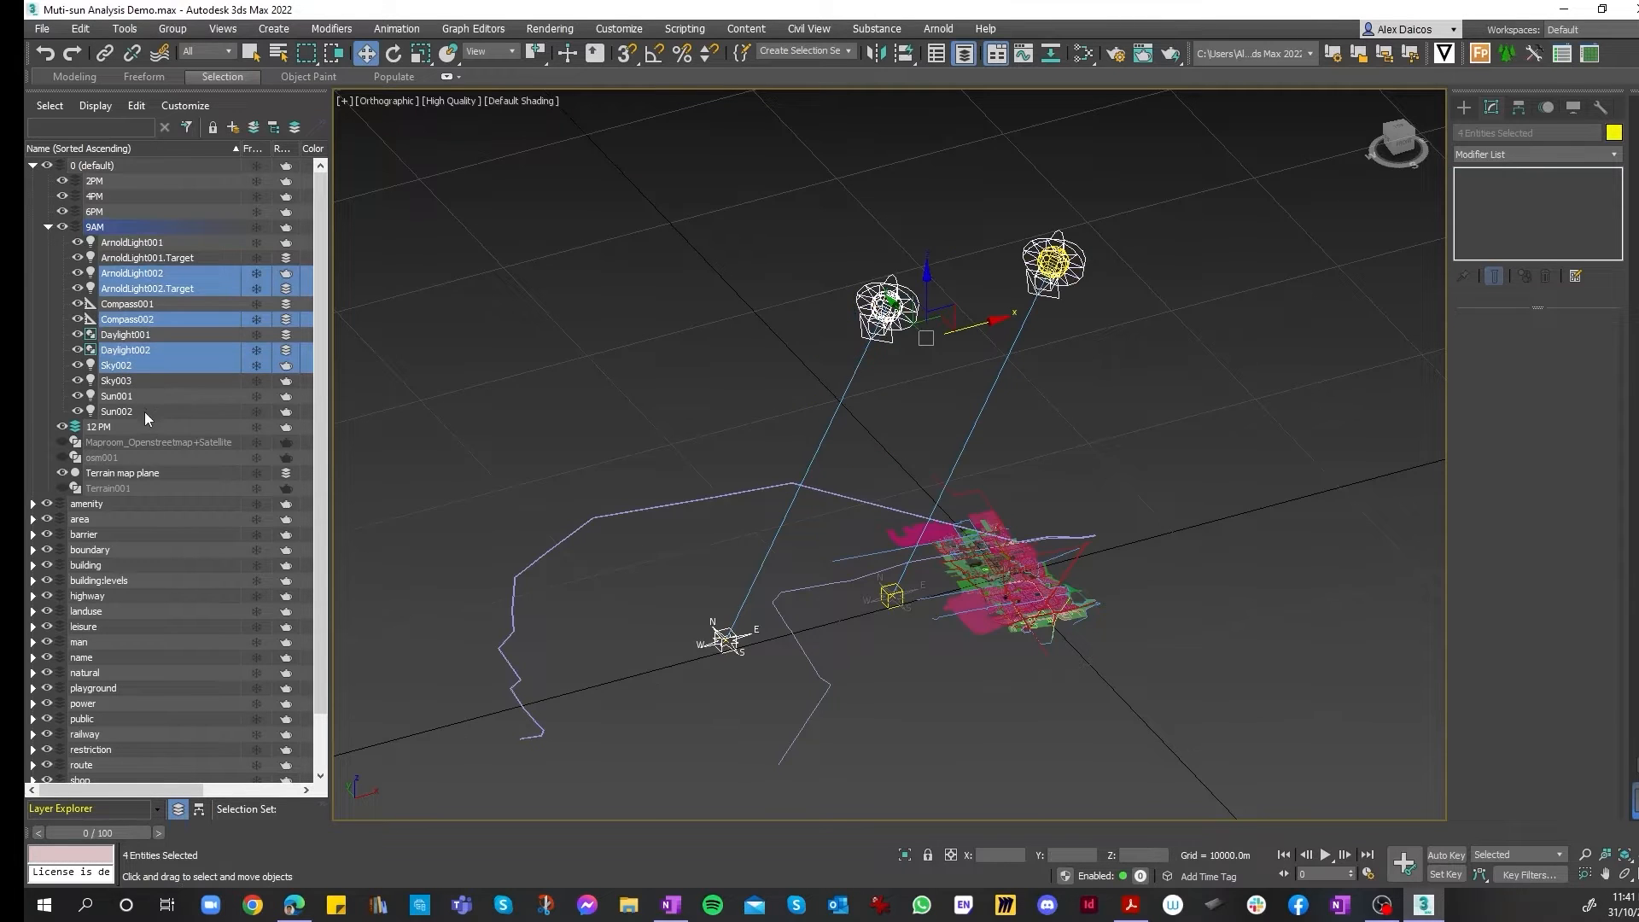
ctrl+click(143, 412)
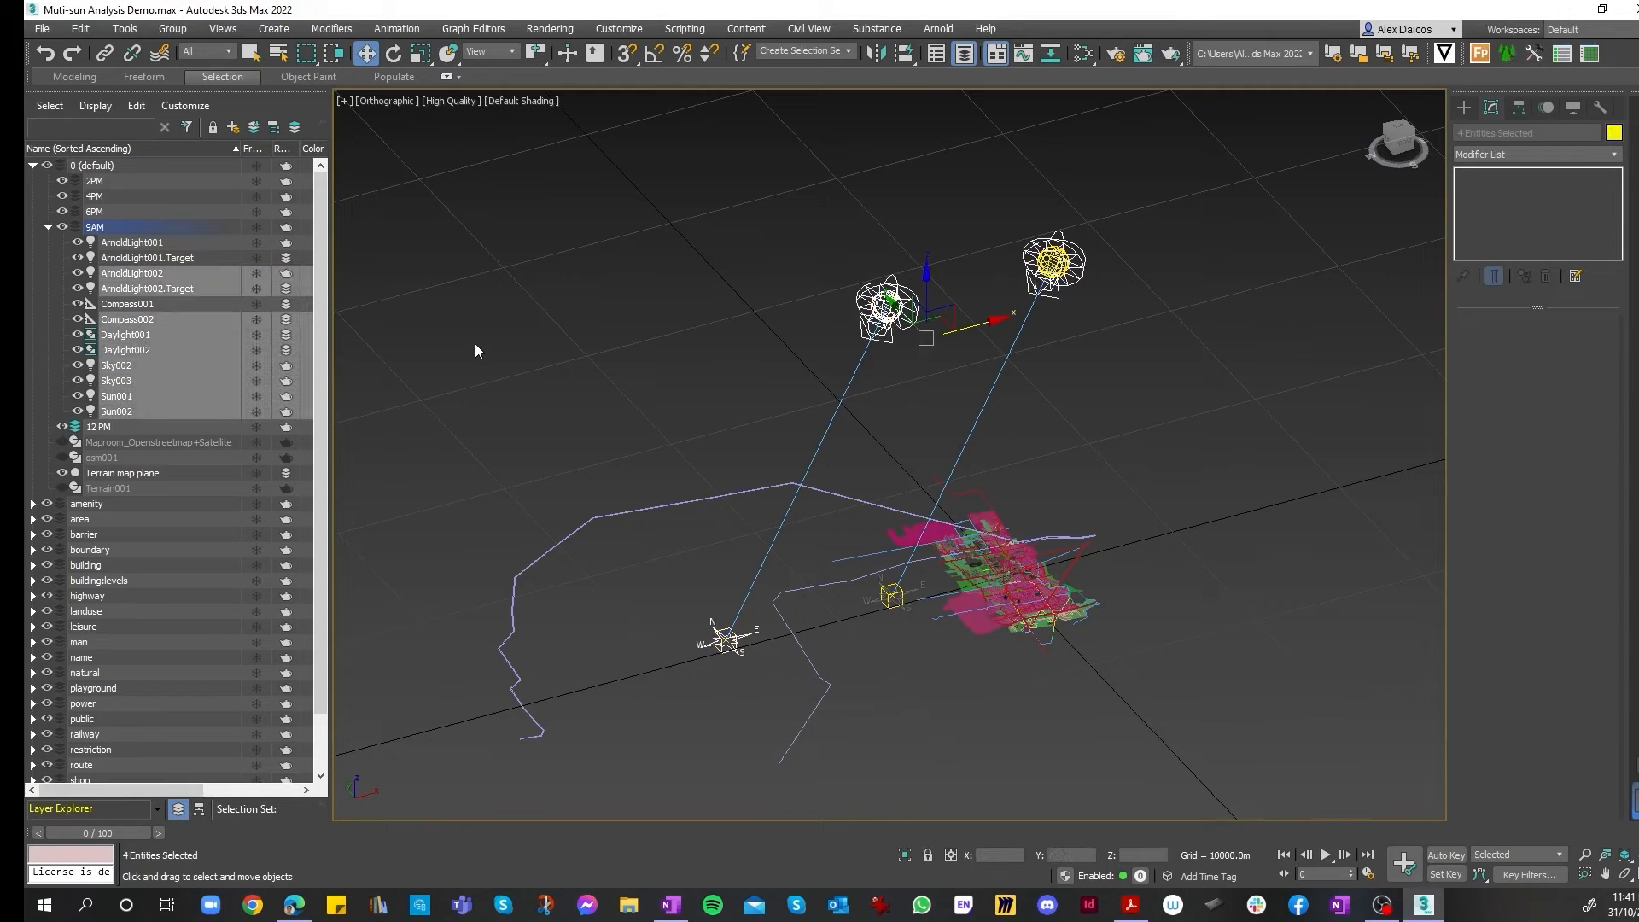
key(ctrl+z)
key(ctrl+z)
key(ctrl+z)
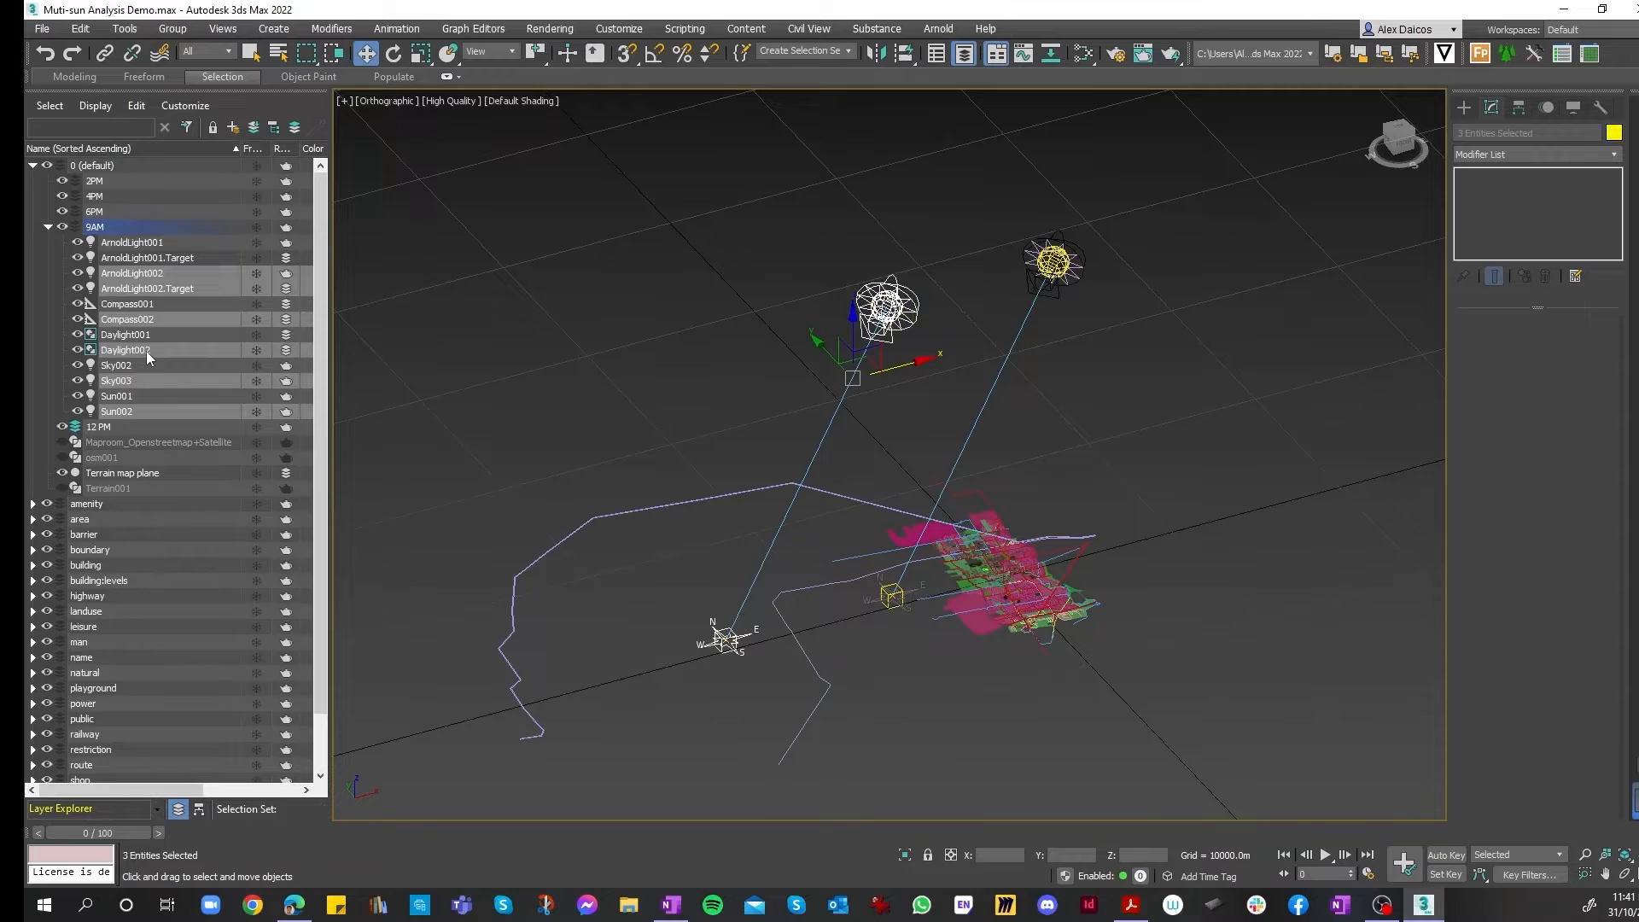
drag(146, 351, 105, 427)
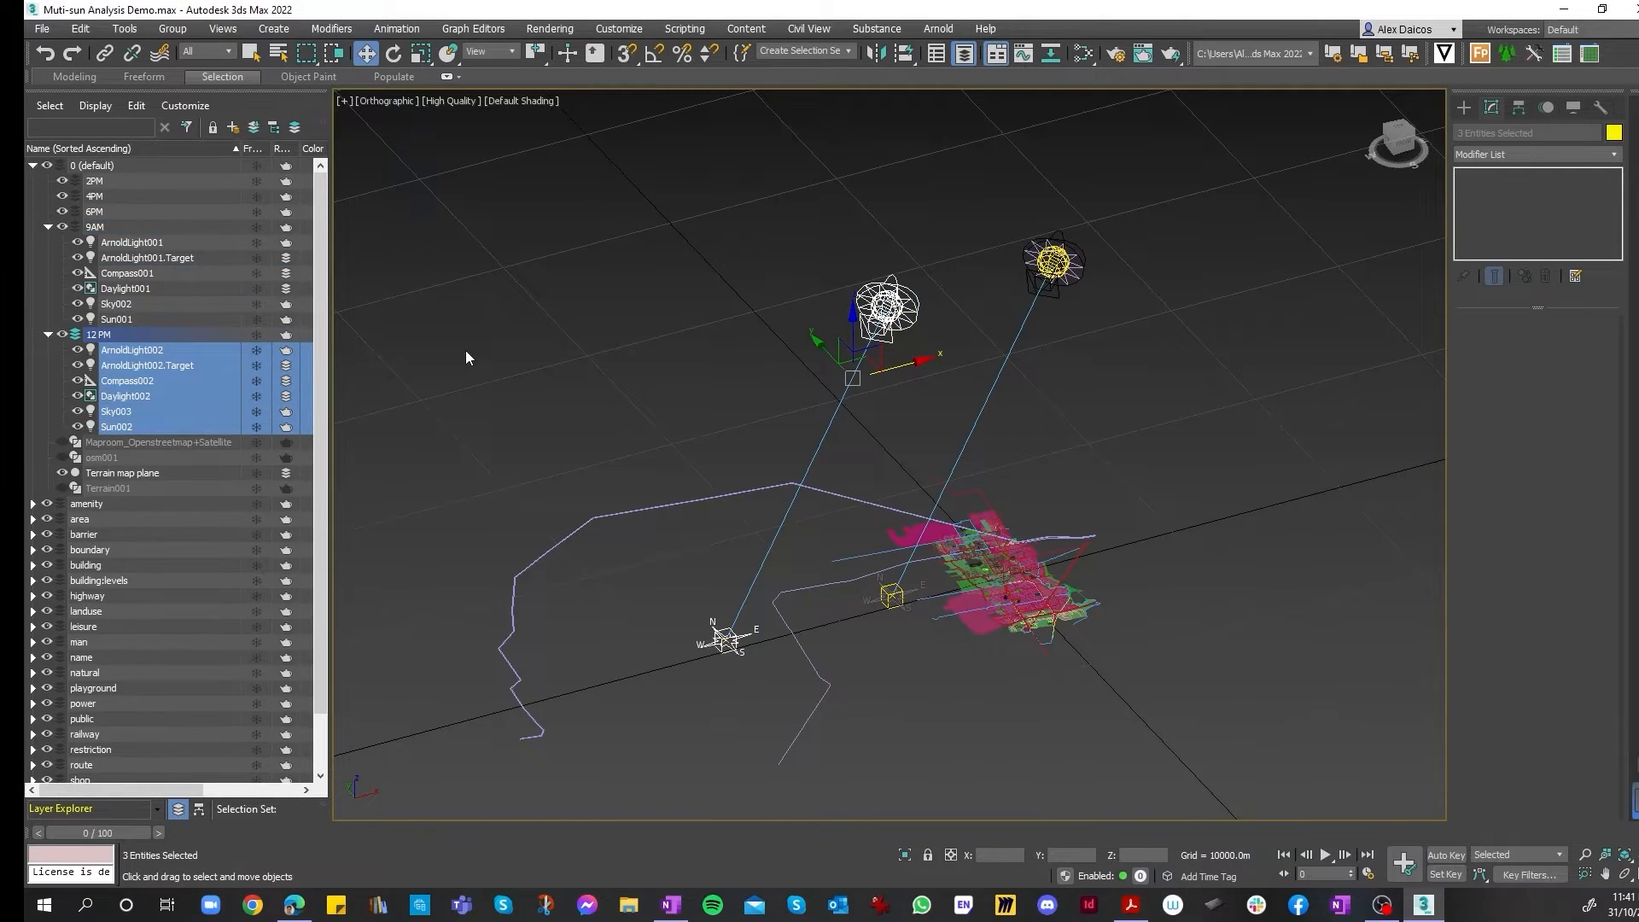
click(546, 362)
- Examine the date and time parameters of the cloned and the original daylight systems
click(885, 307)
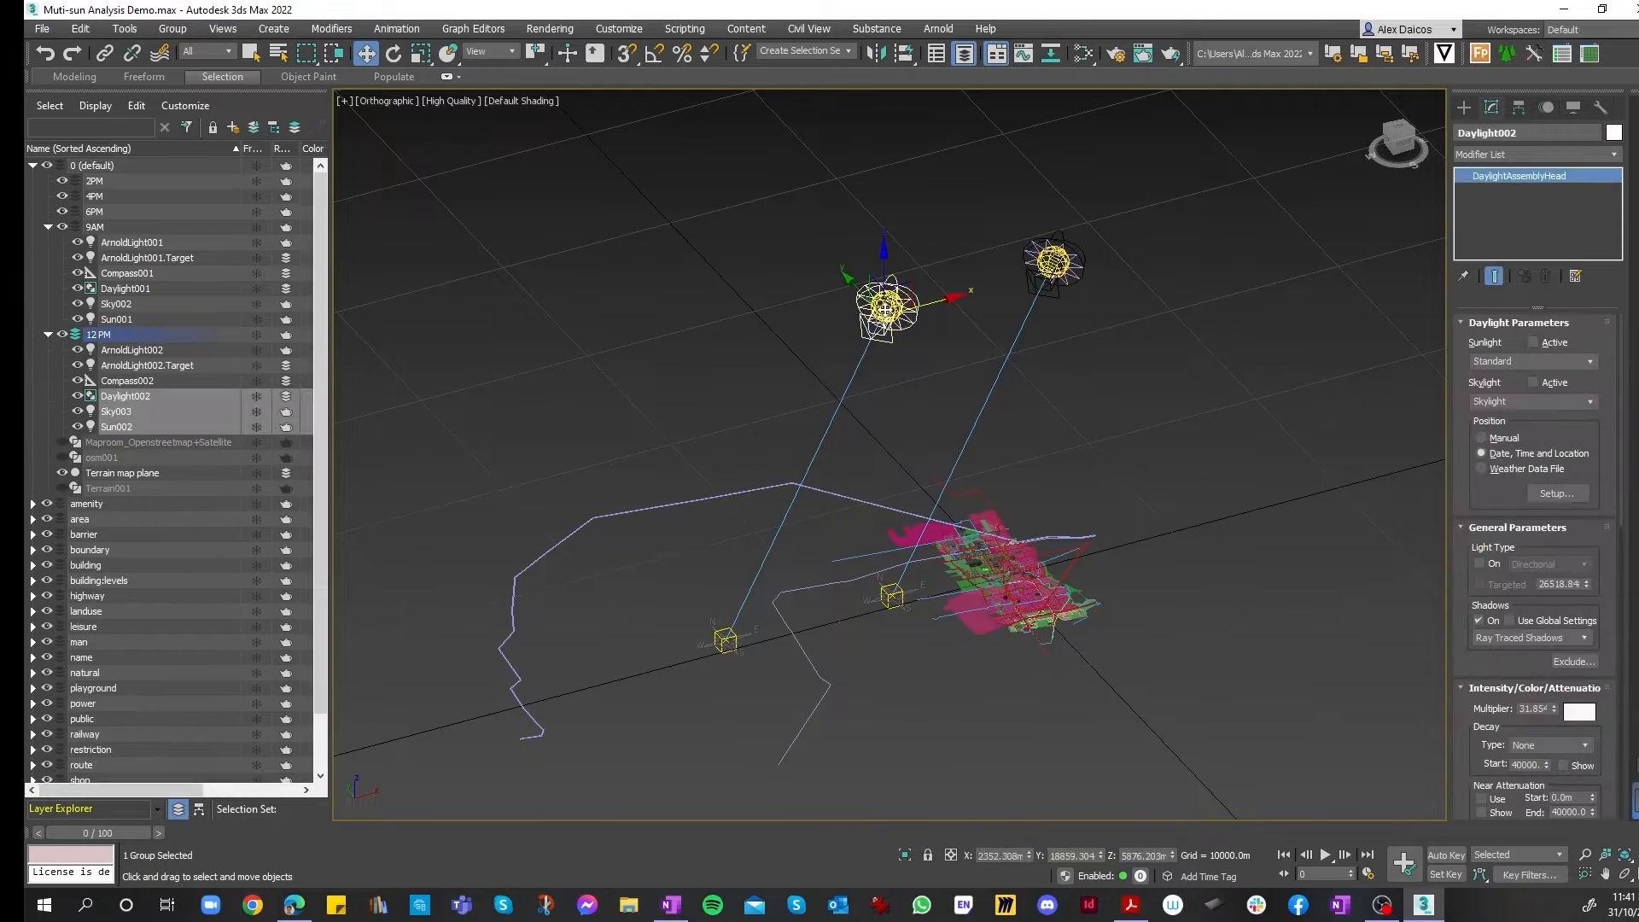
click(1571, 495)
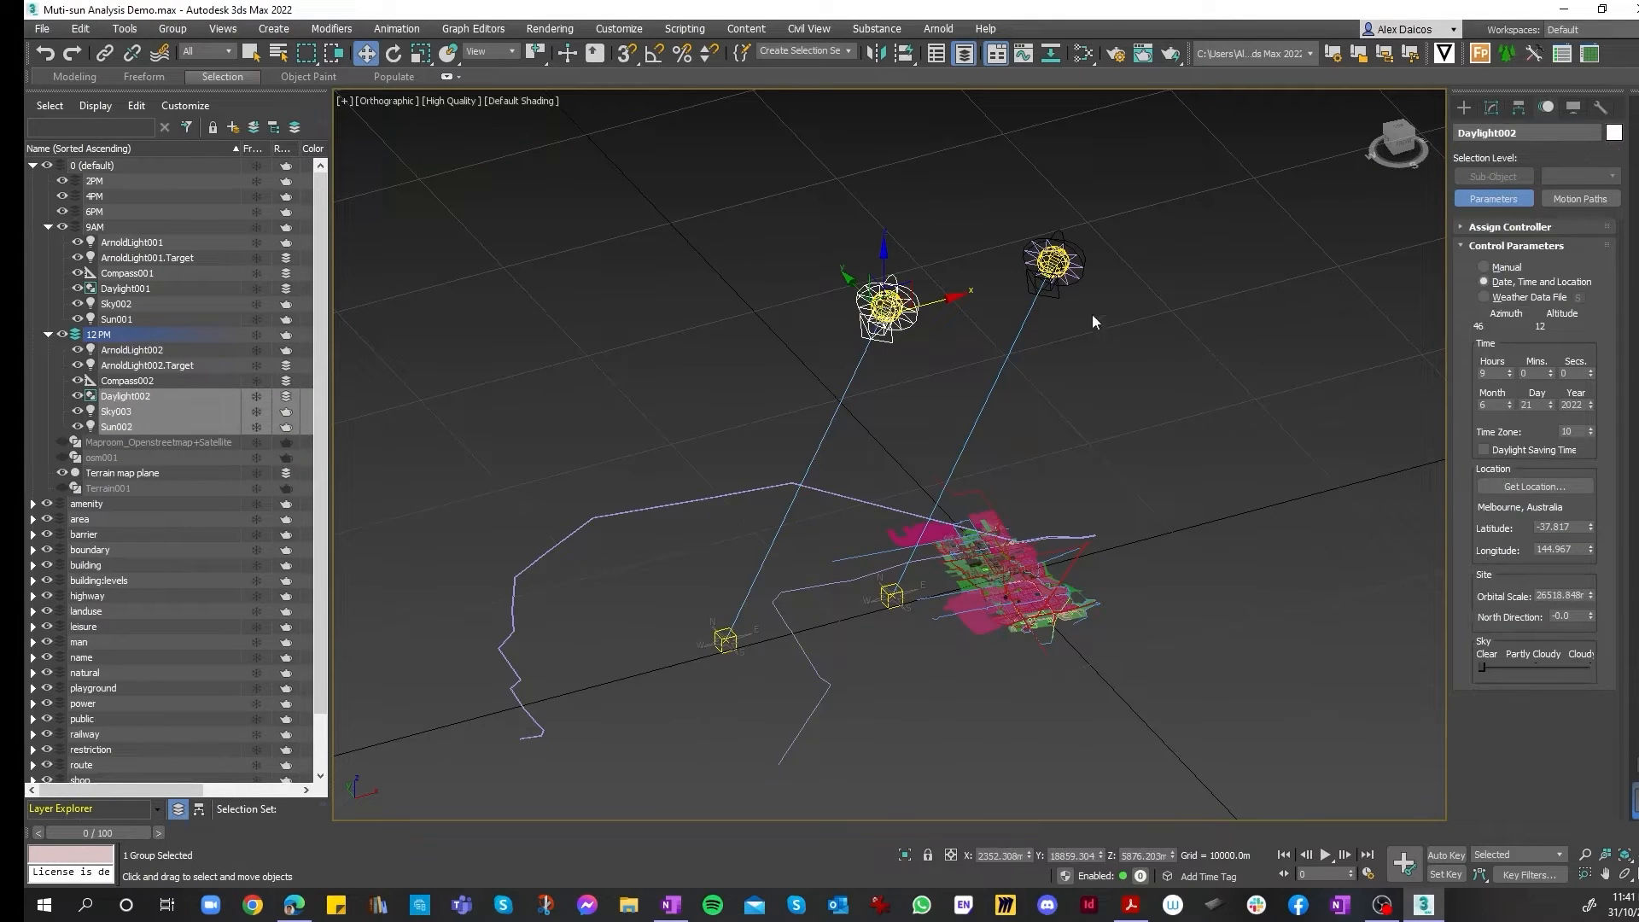
click(1055, 264)
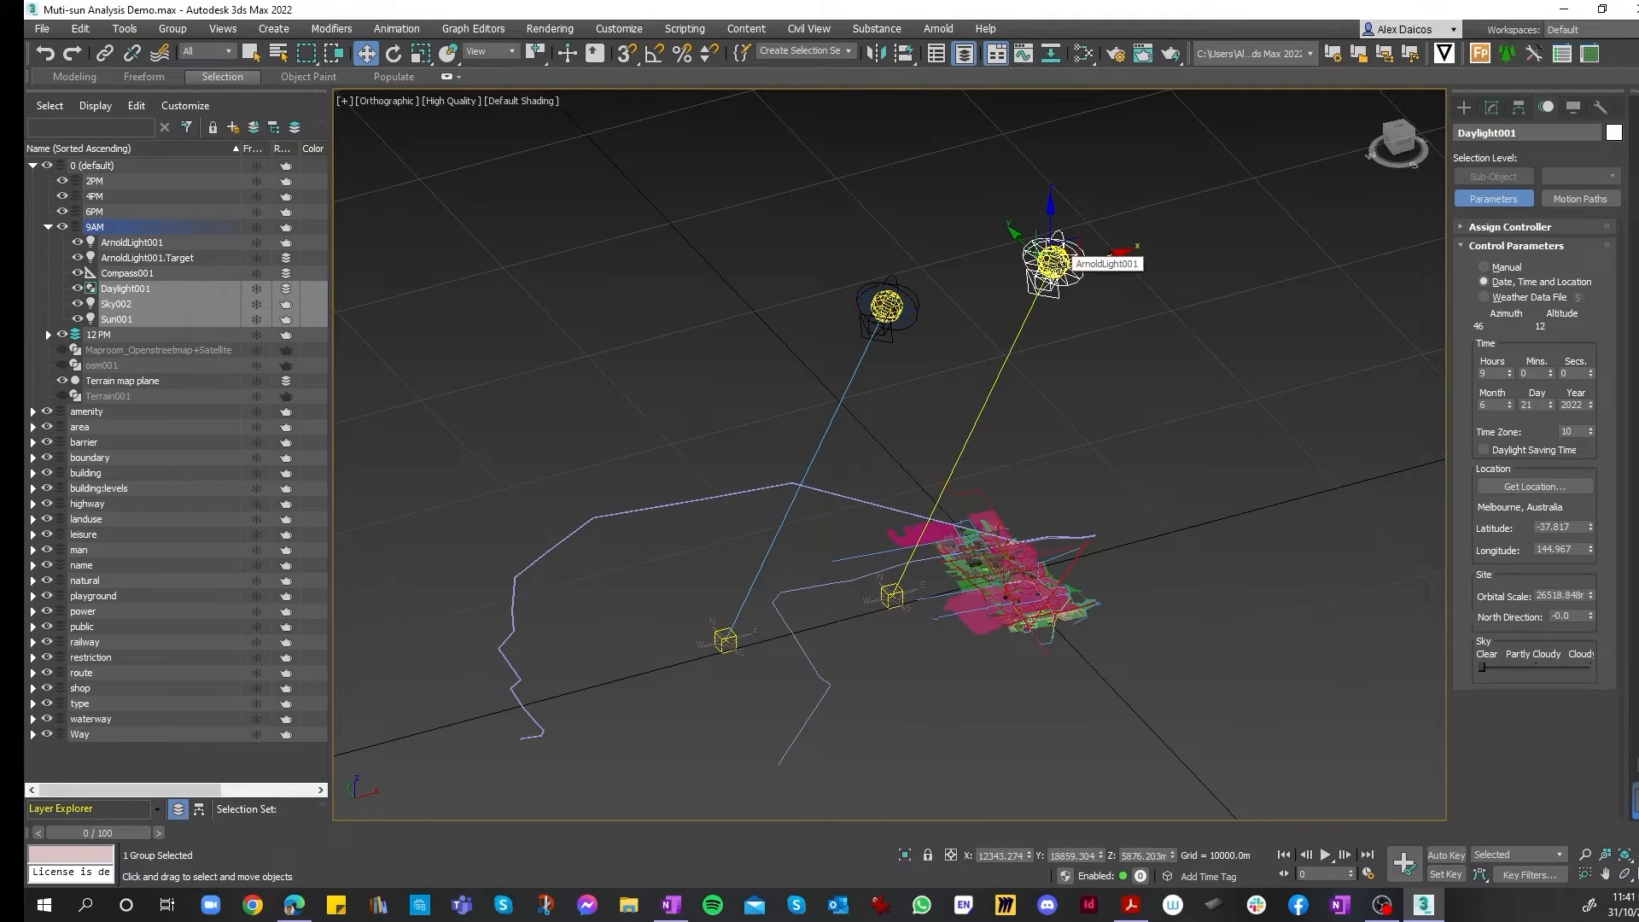
- Rename the 9AM layer as 10AM
click(97, 227)
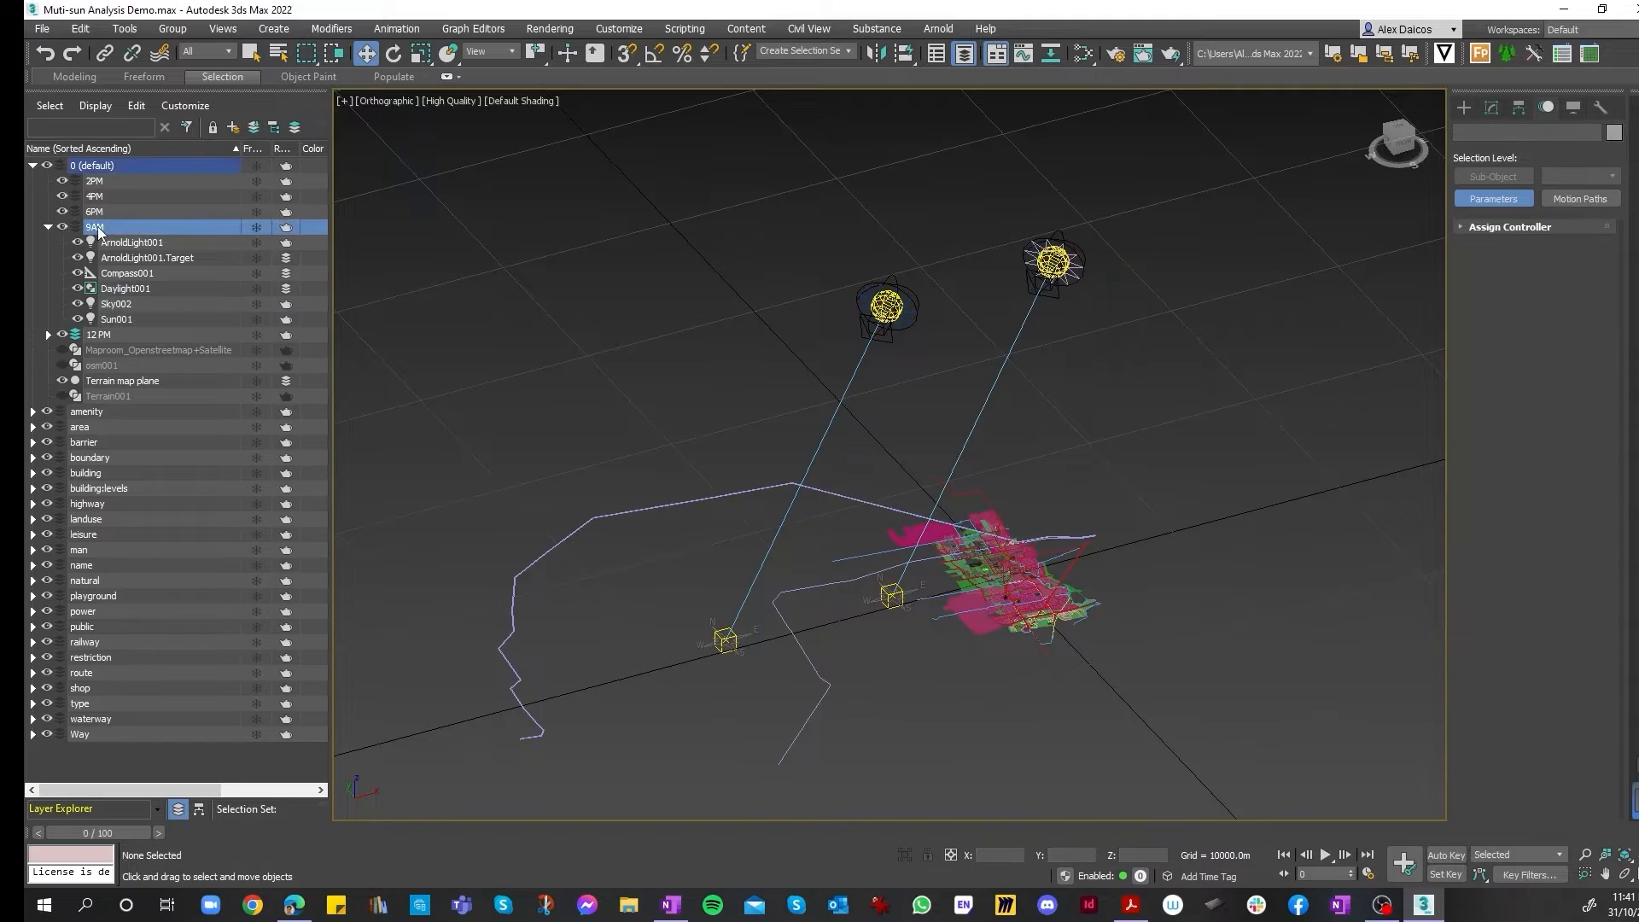
right_click(100, 228)
click(148, 293)
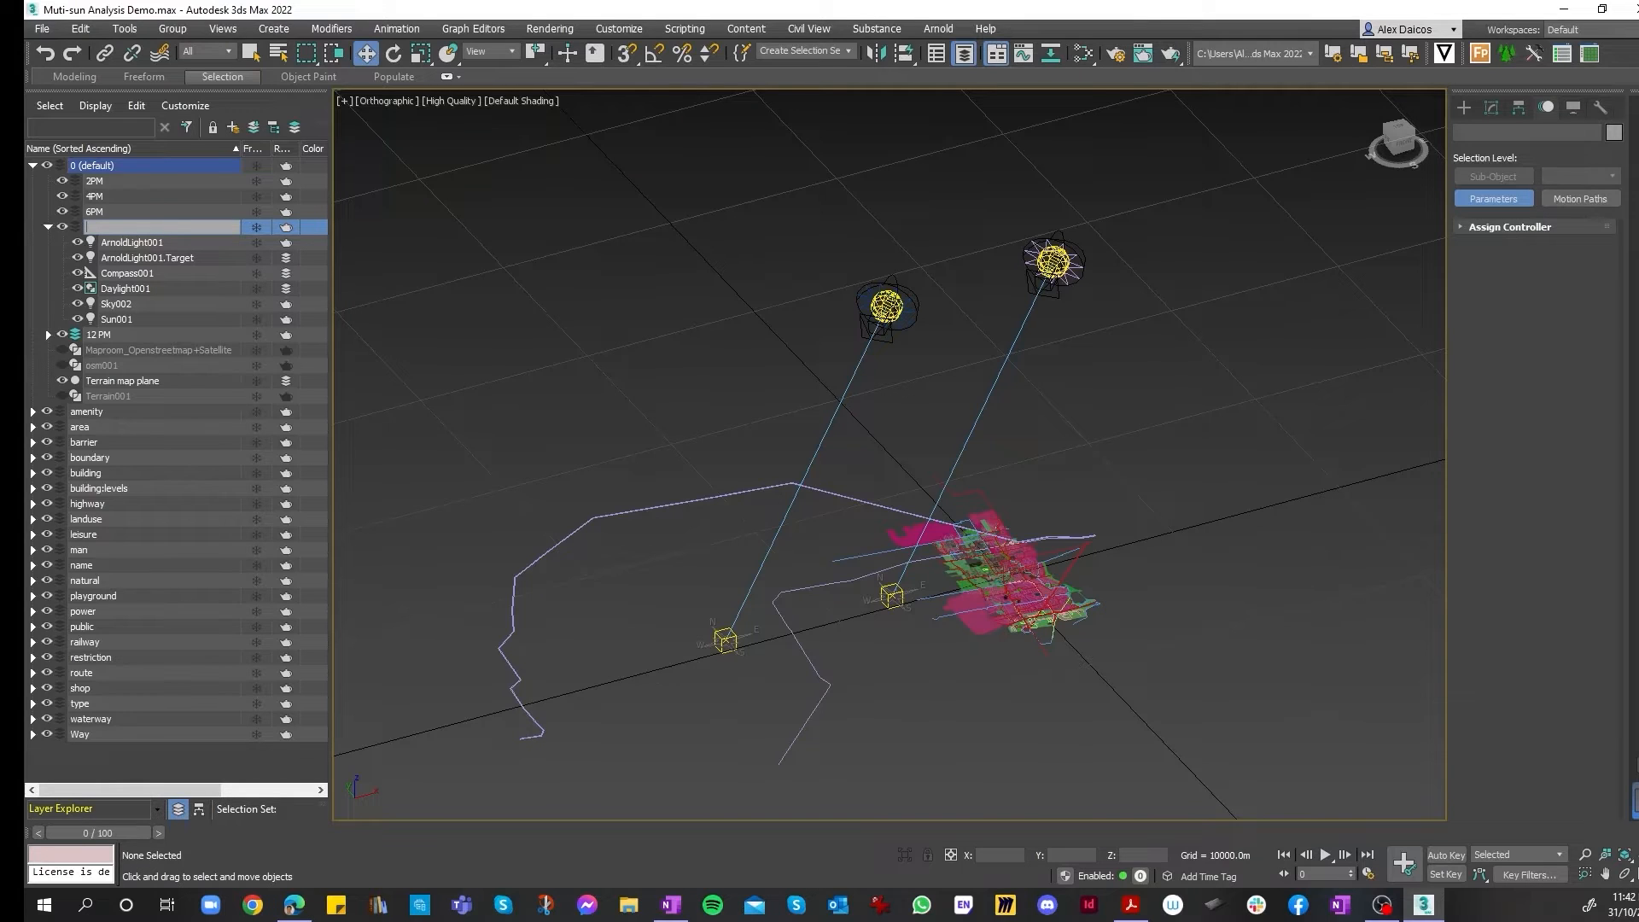
text(12)
text(A)
key(Return)
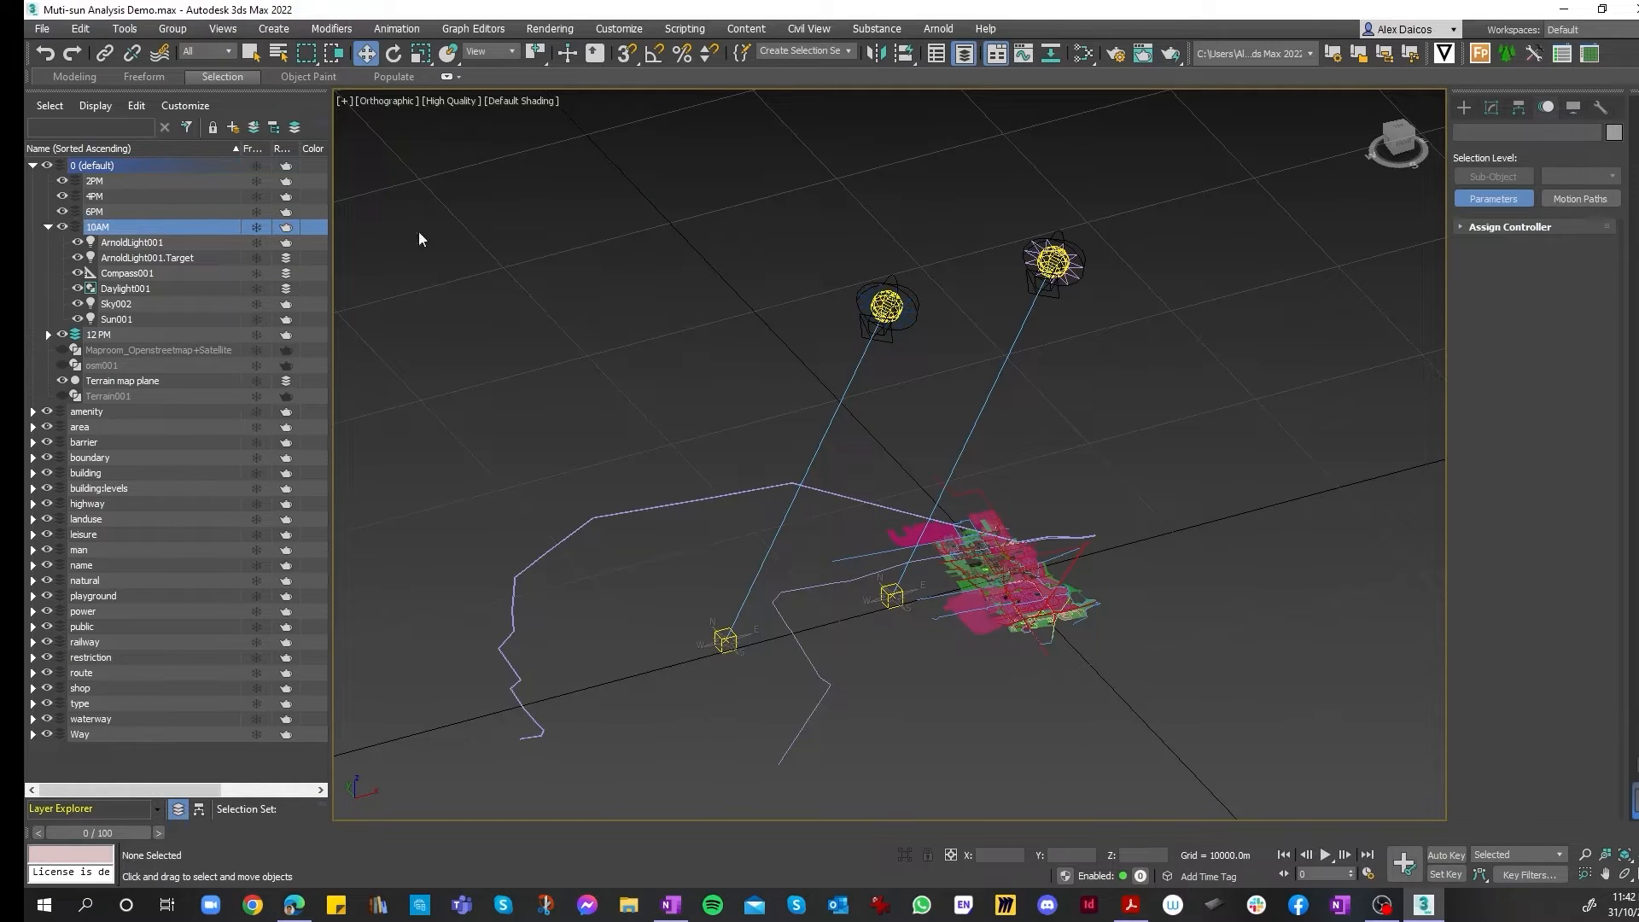
- Set the original daylight system's hour to 10, and clear the selection
click(1035, 269)
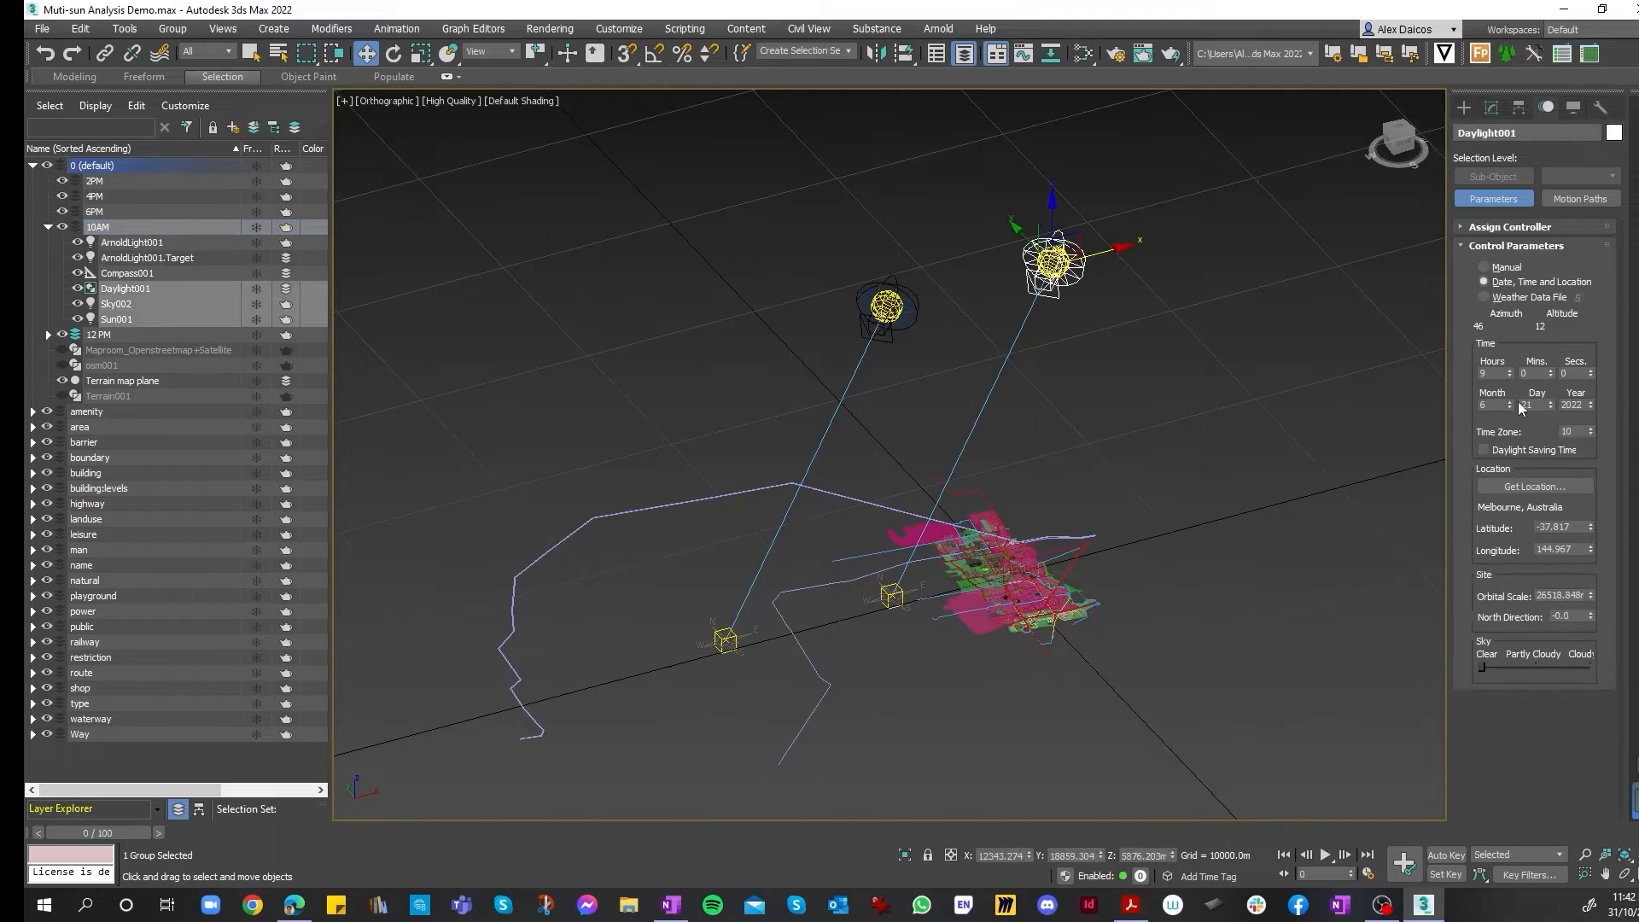
click(1510, 371)
click(1052, 437)
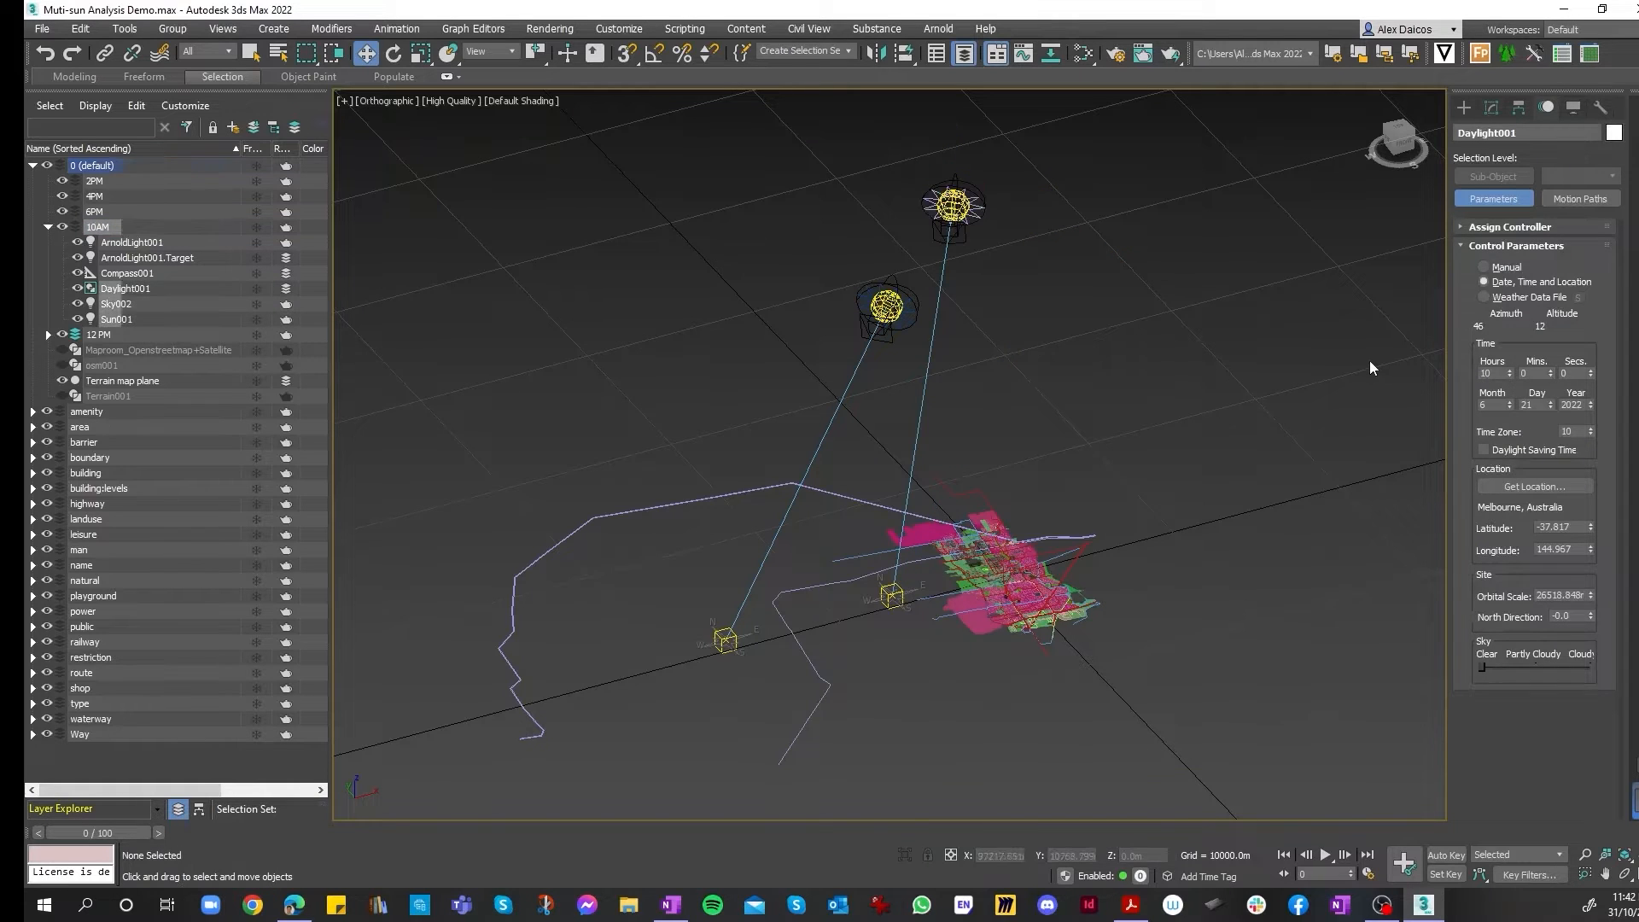
- Set the cloned daylight system's hour to 12, and clear the selection
click(887, 308)
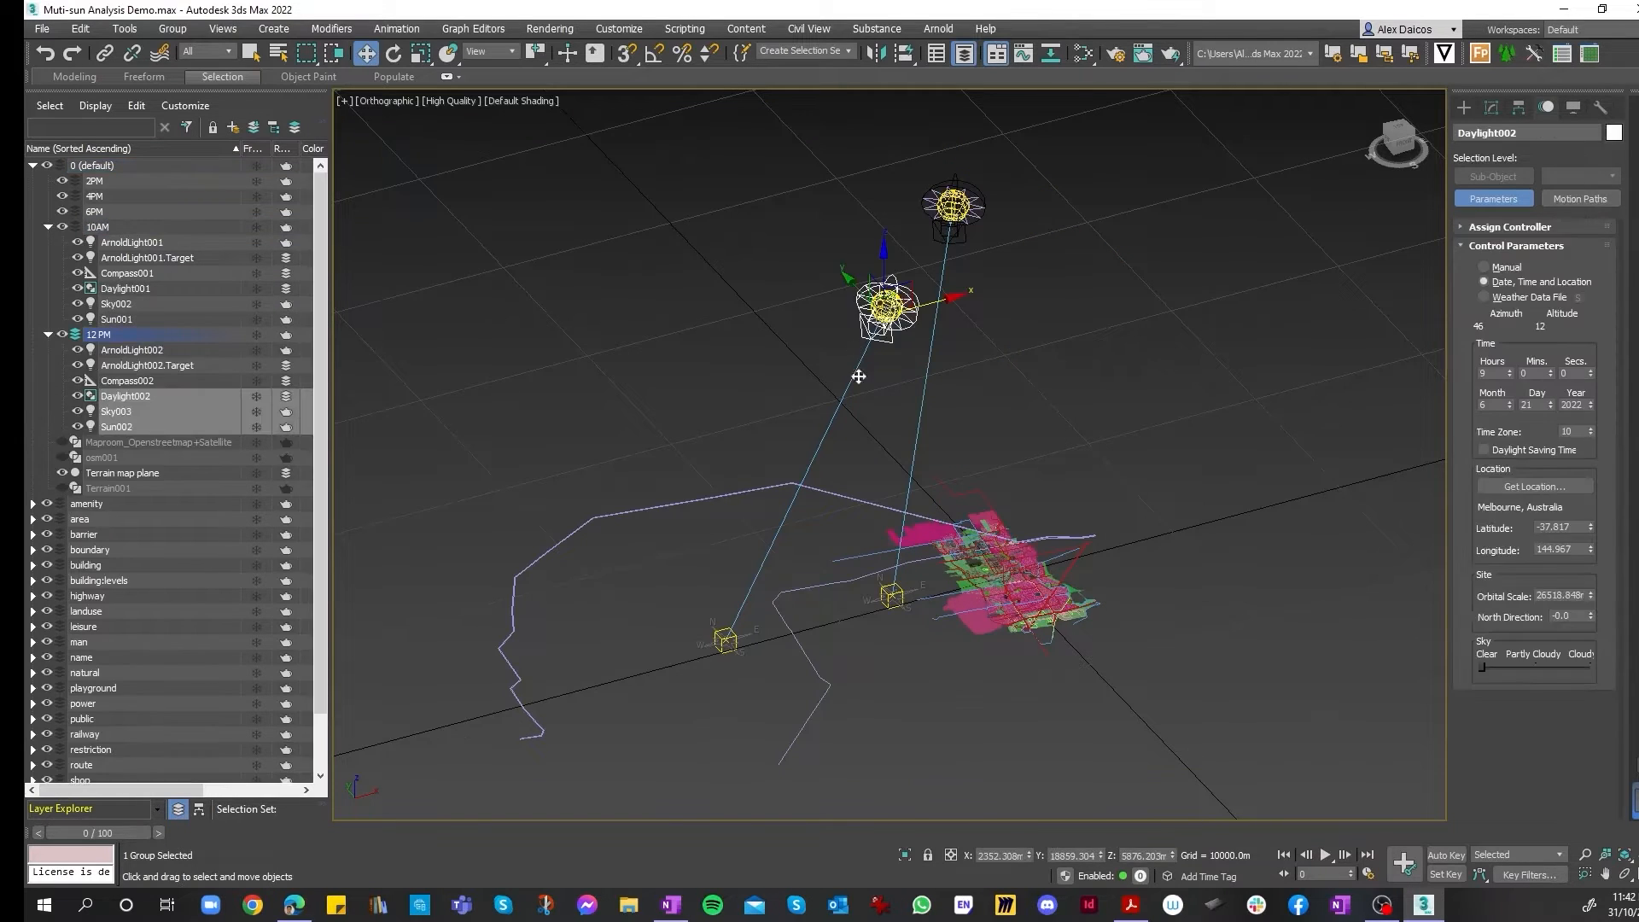
click(1508, 373)
click(1509, 371)
click(1509, 371)
click(790, 669)
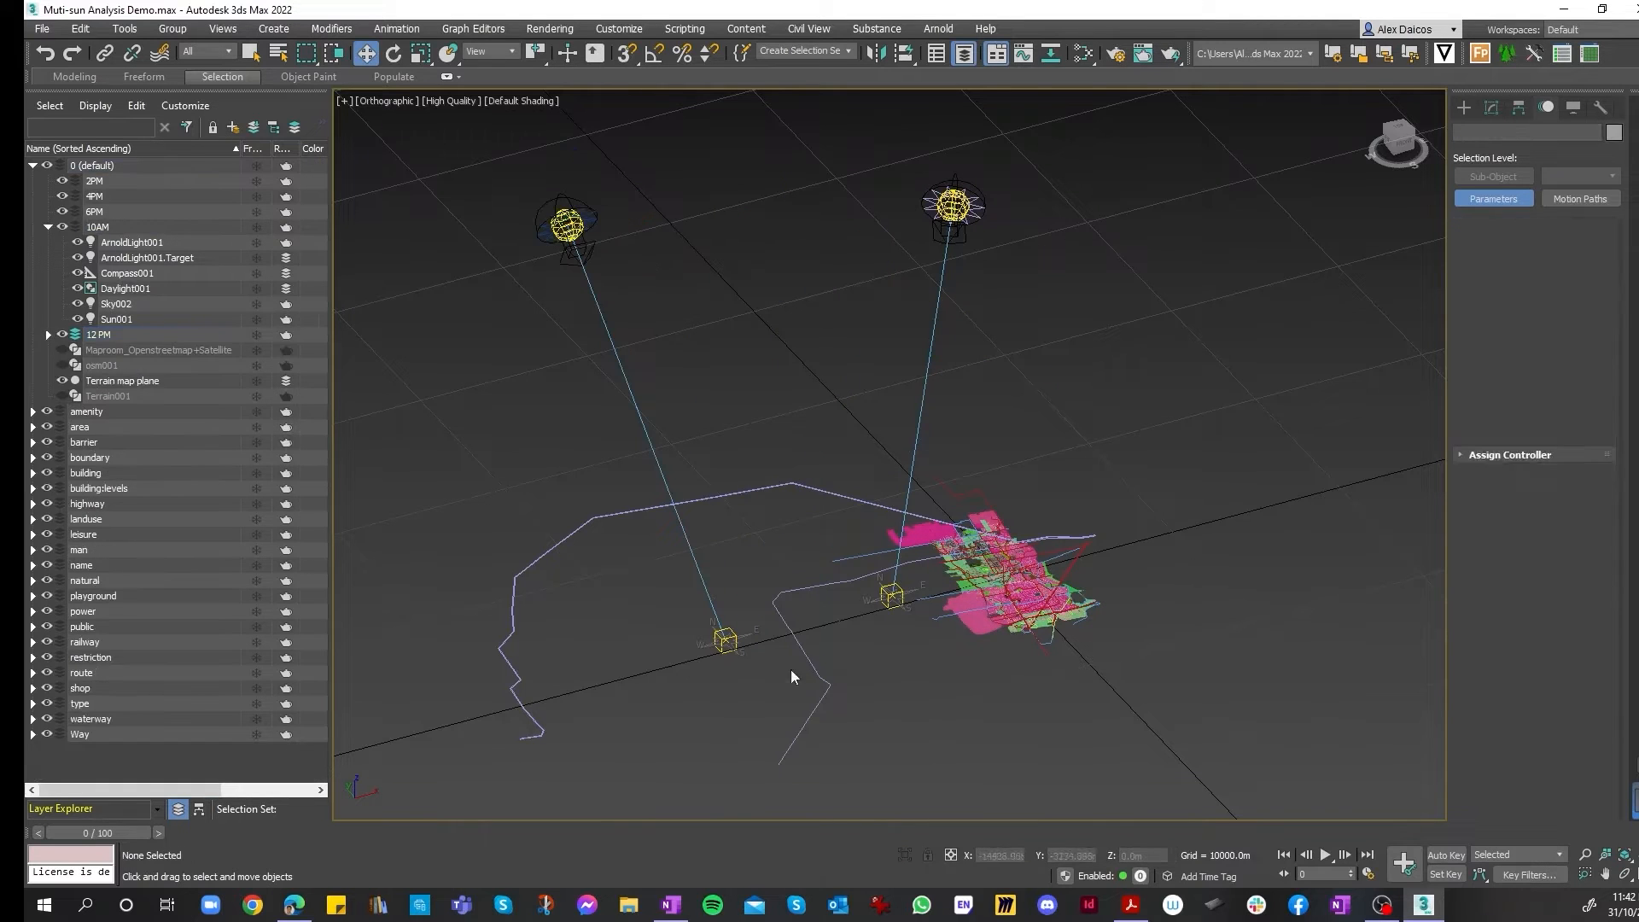
- Move the 12 PM light and daylight system along X until its compass coincides with the original one, and clear the selection
click(733, 637)
drag(734, 639, 900, 606)
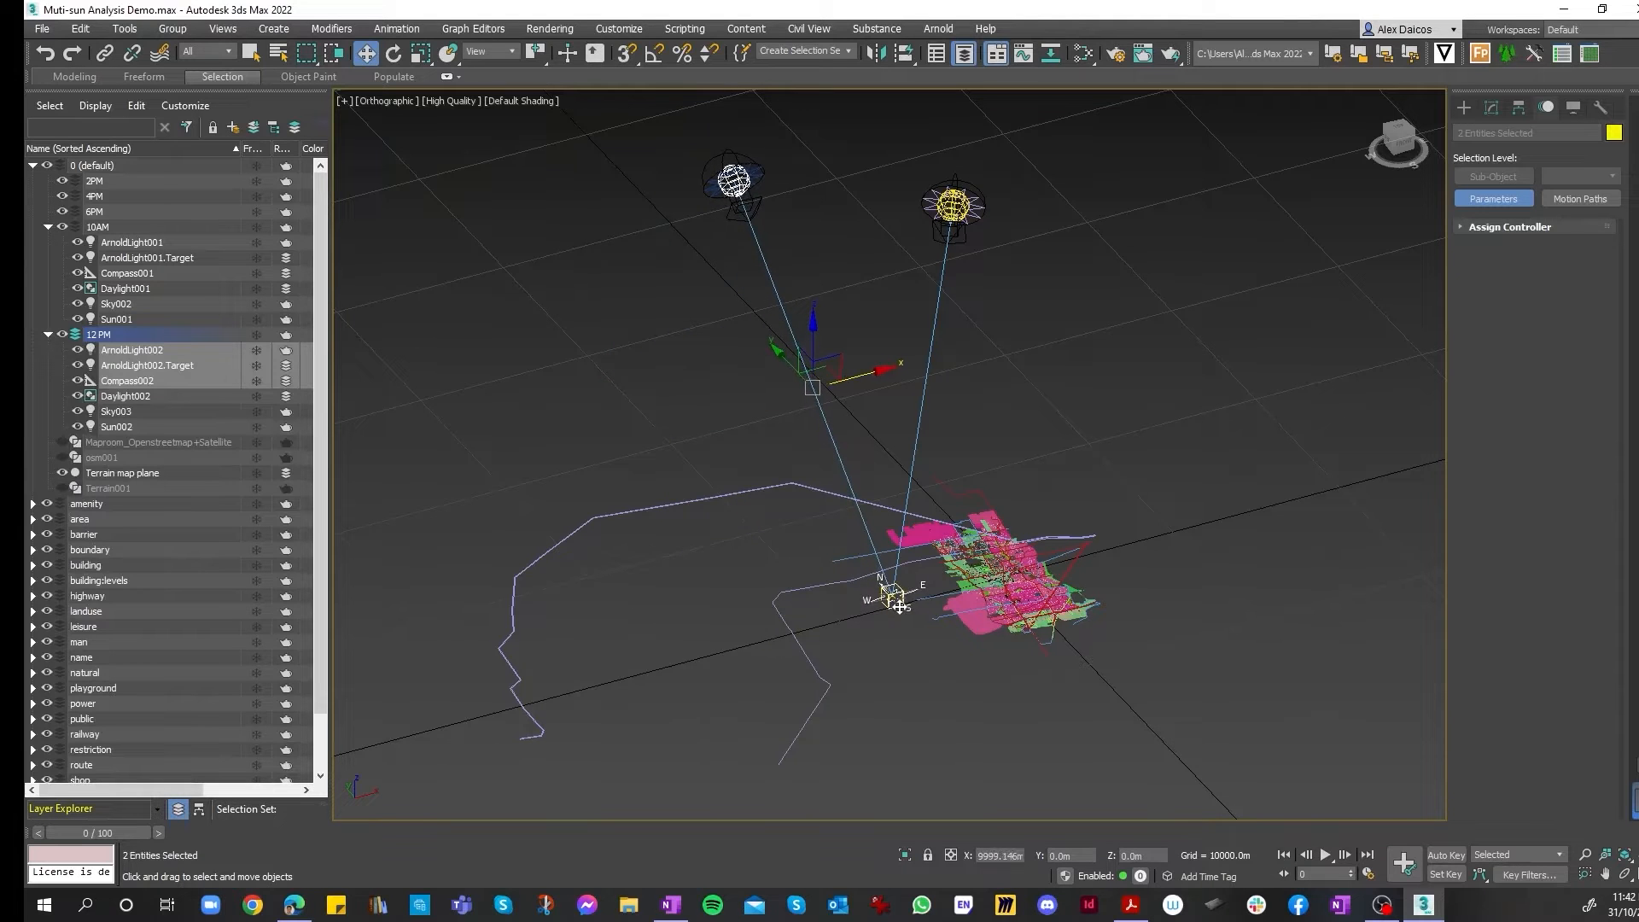
scroll(888, 612, up, 5)
alt+middle_drag(850, 536, 826, 493)
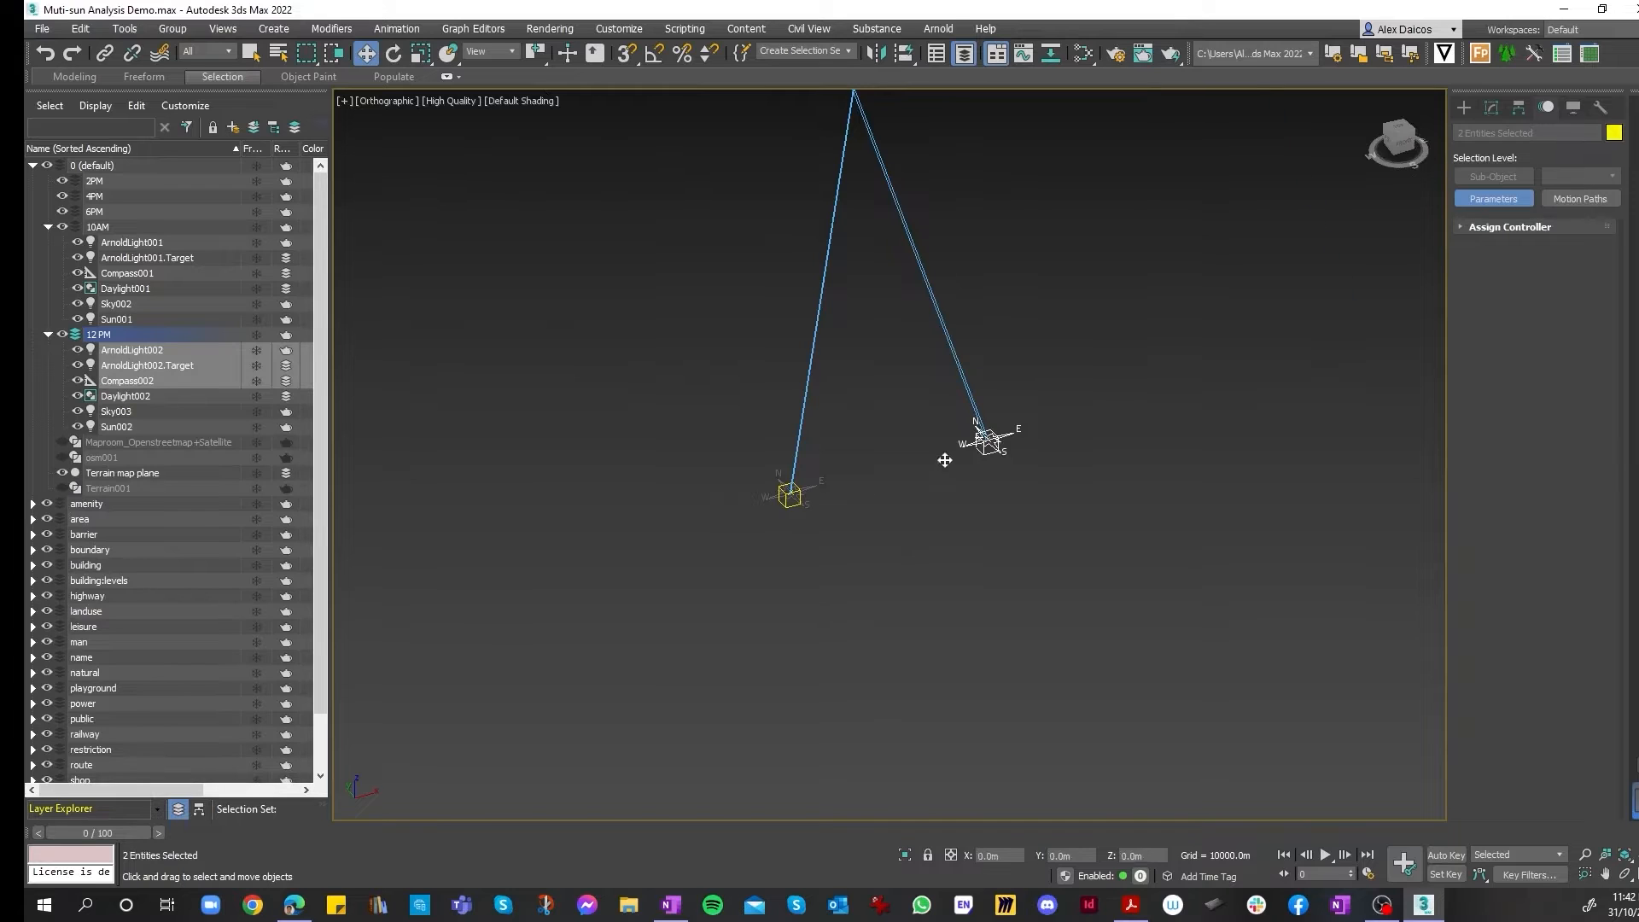
mouse_move(973, 454)
mouse_down()
mouse_move(815, 507)
mouse_move(1099, 417)
mouse_move(900, 494)
mouse_move(725, 527)
mouse_up()
scroll(857, 500, down, 5)
scroll(773, 533, down, 5)
scroll(832, 517, down, 8)
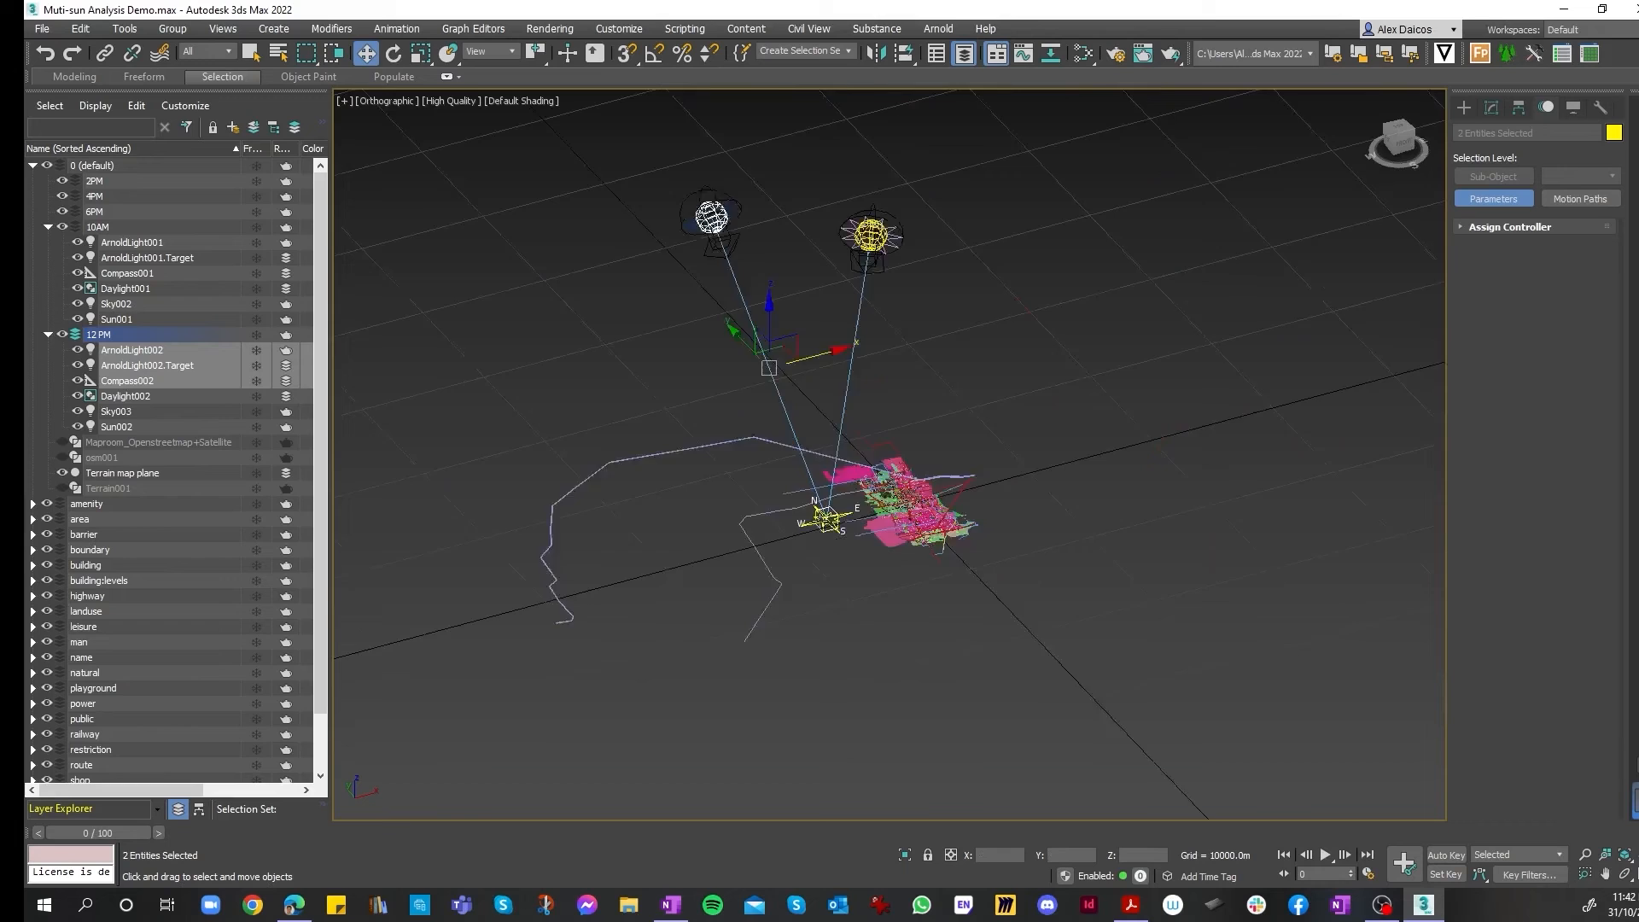
click(1031, 453)
- Clone all objects of the 12 PM layer as one copy offset in negative X, and place the copies in the 2PM layer
scroll(827, 469, up, 4)
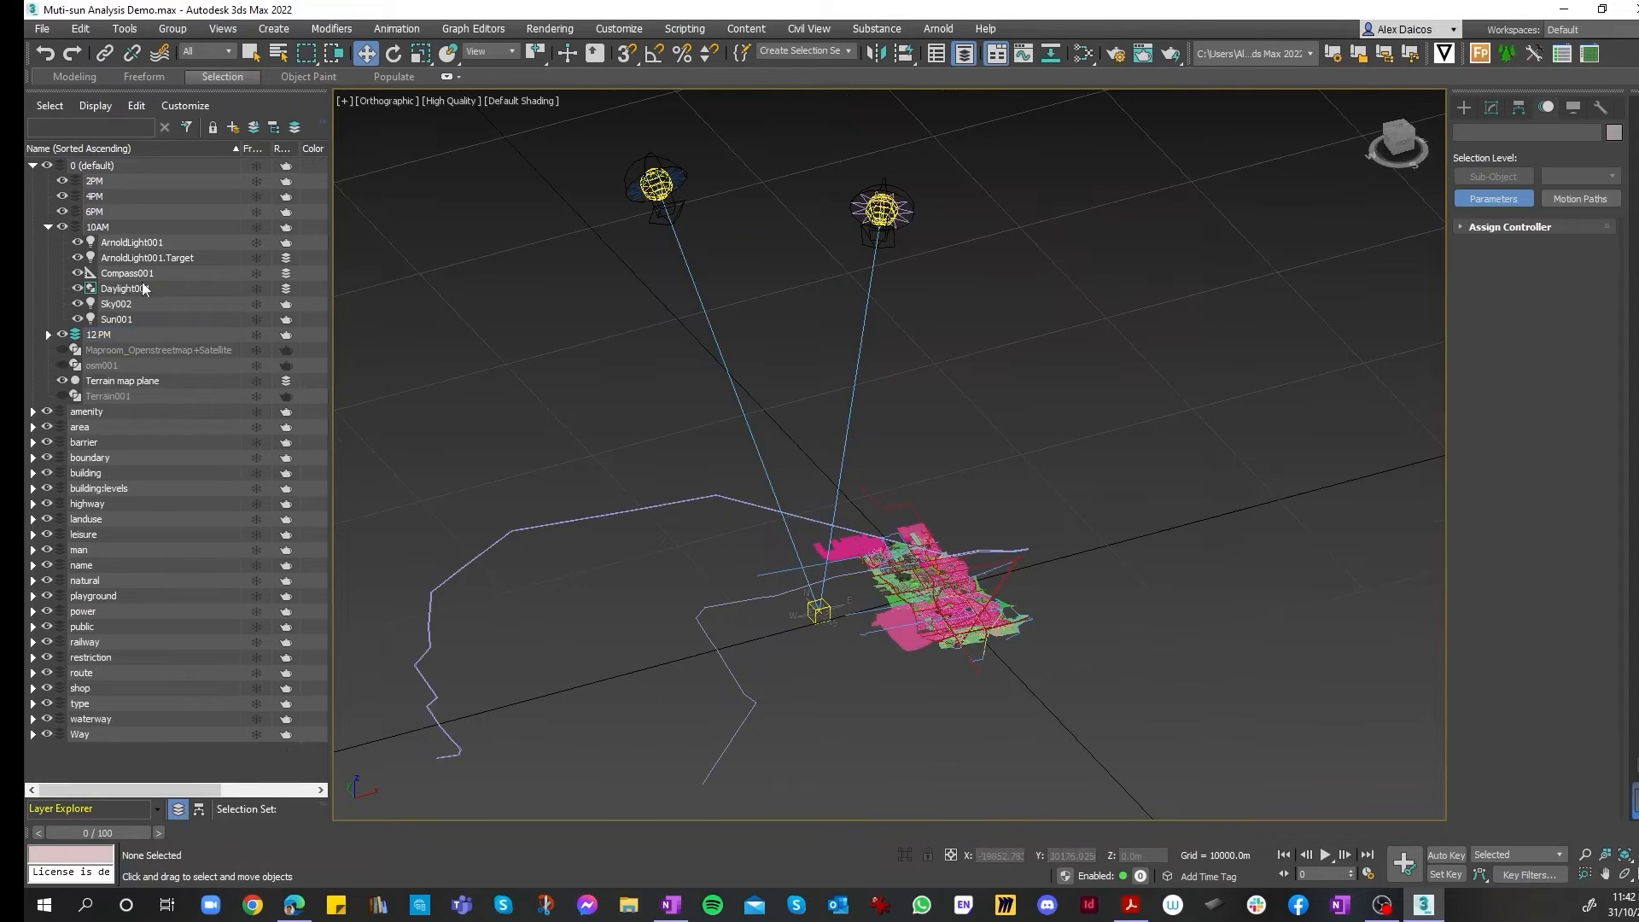
click(48, 334)
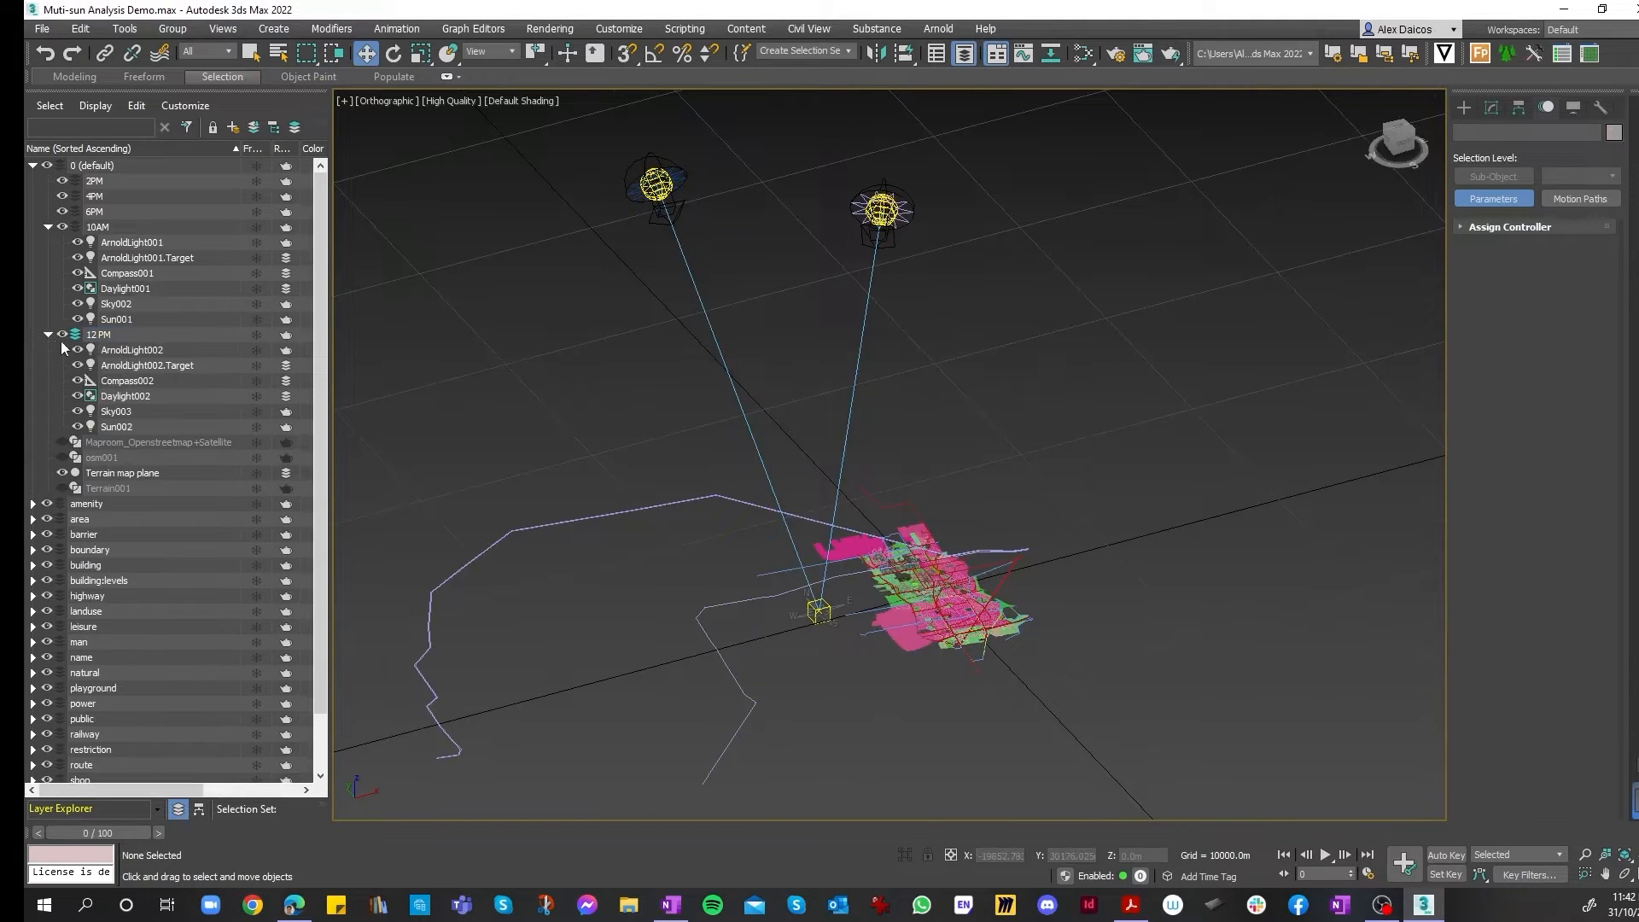
click(137, 351)
click(116, 426)
shift+click(132, 350)
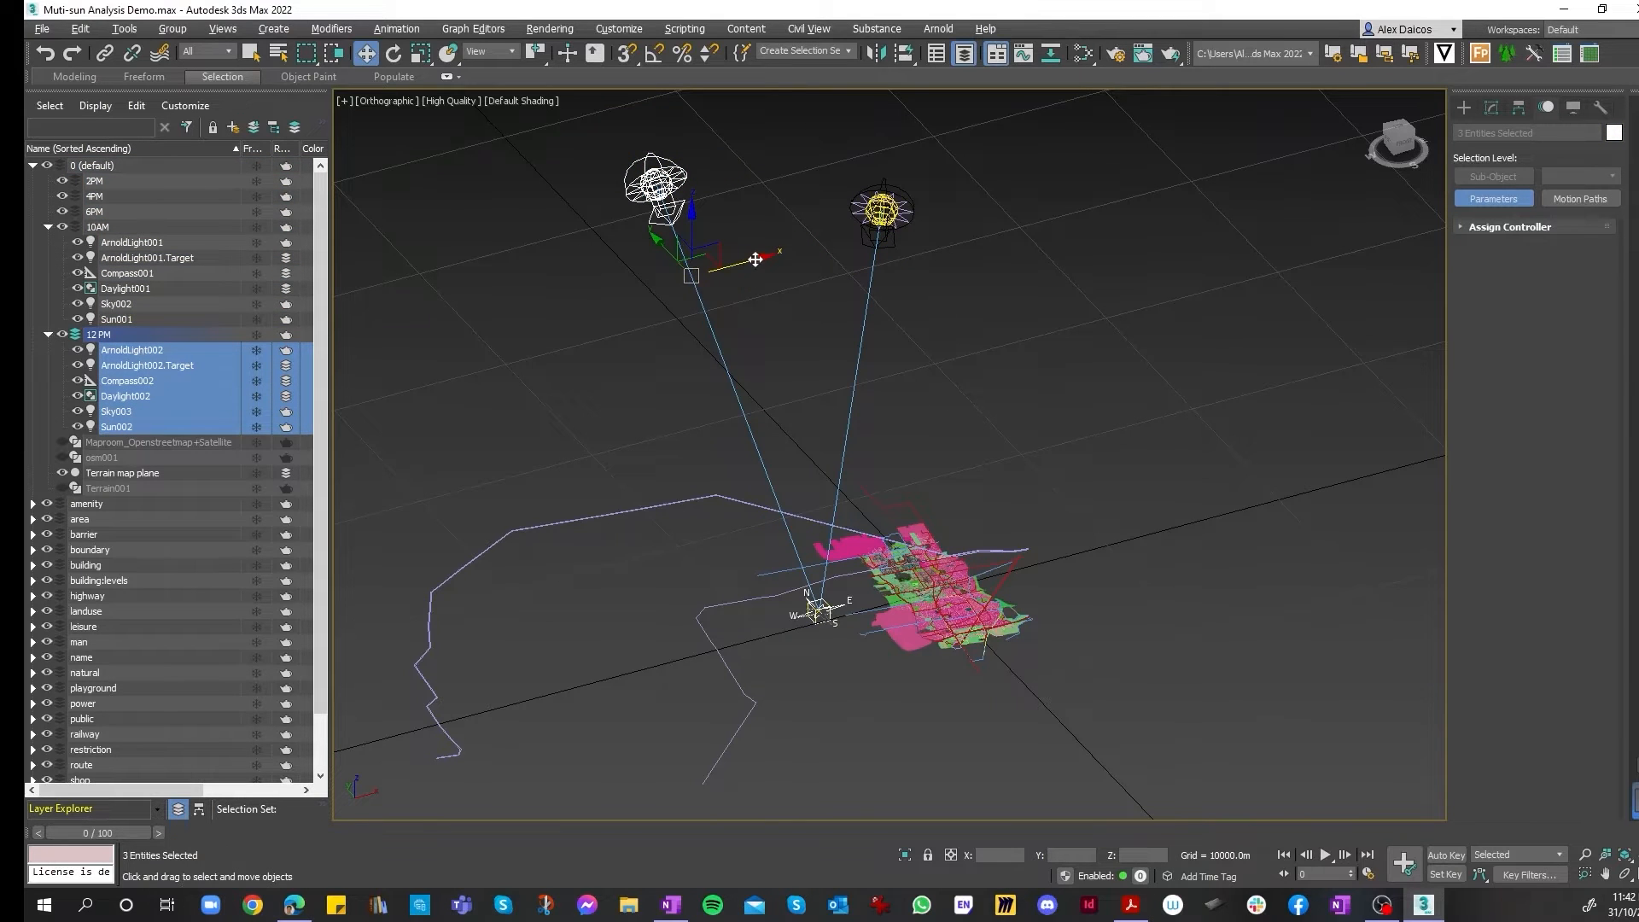
shift+drag(755, 261, 611, 307)
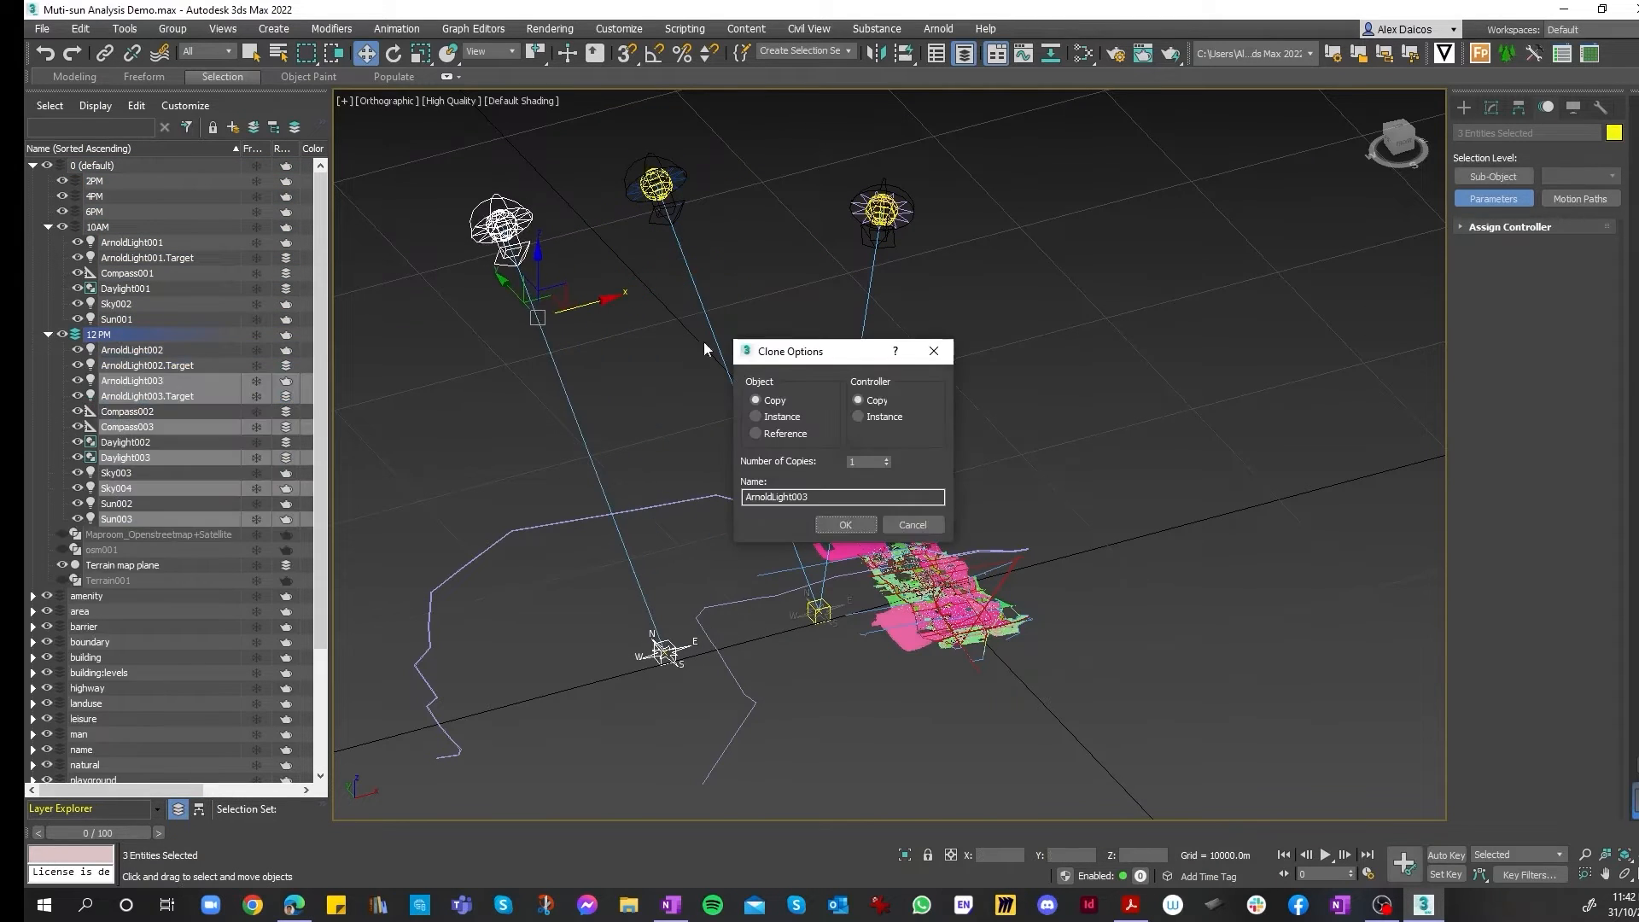
click(846, 524)
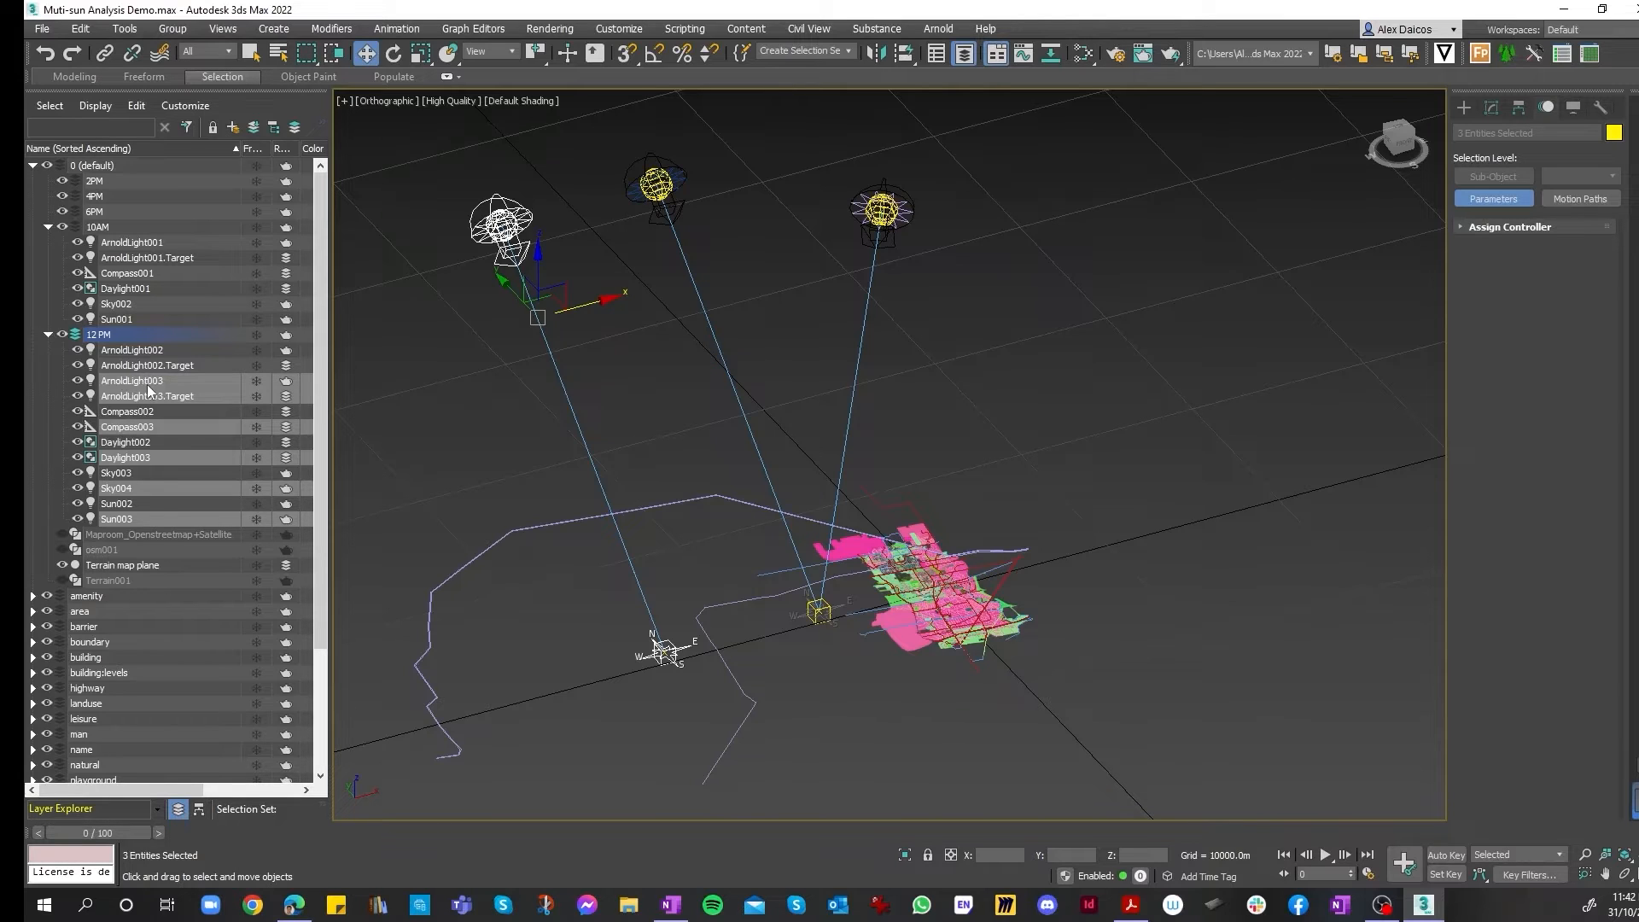
drag(150, 388, 104, 180)
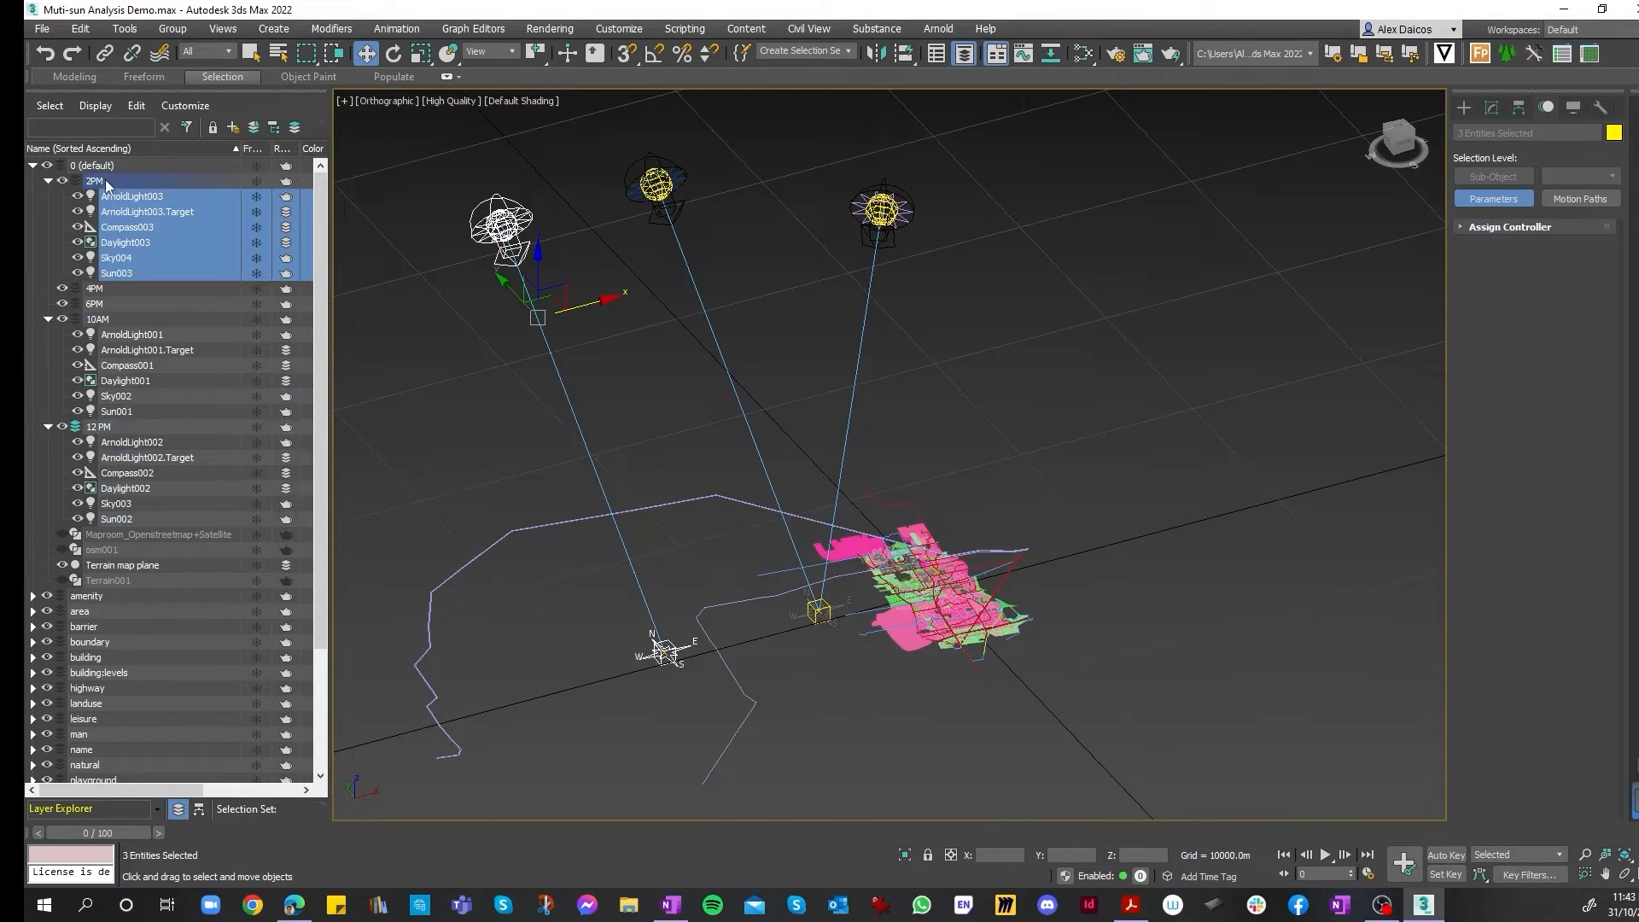
click(1154, 241)
- Set the hour of the 2PM layer's daylight system to 14
click(501, 225)
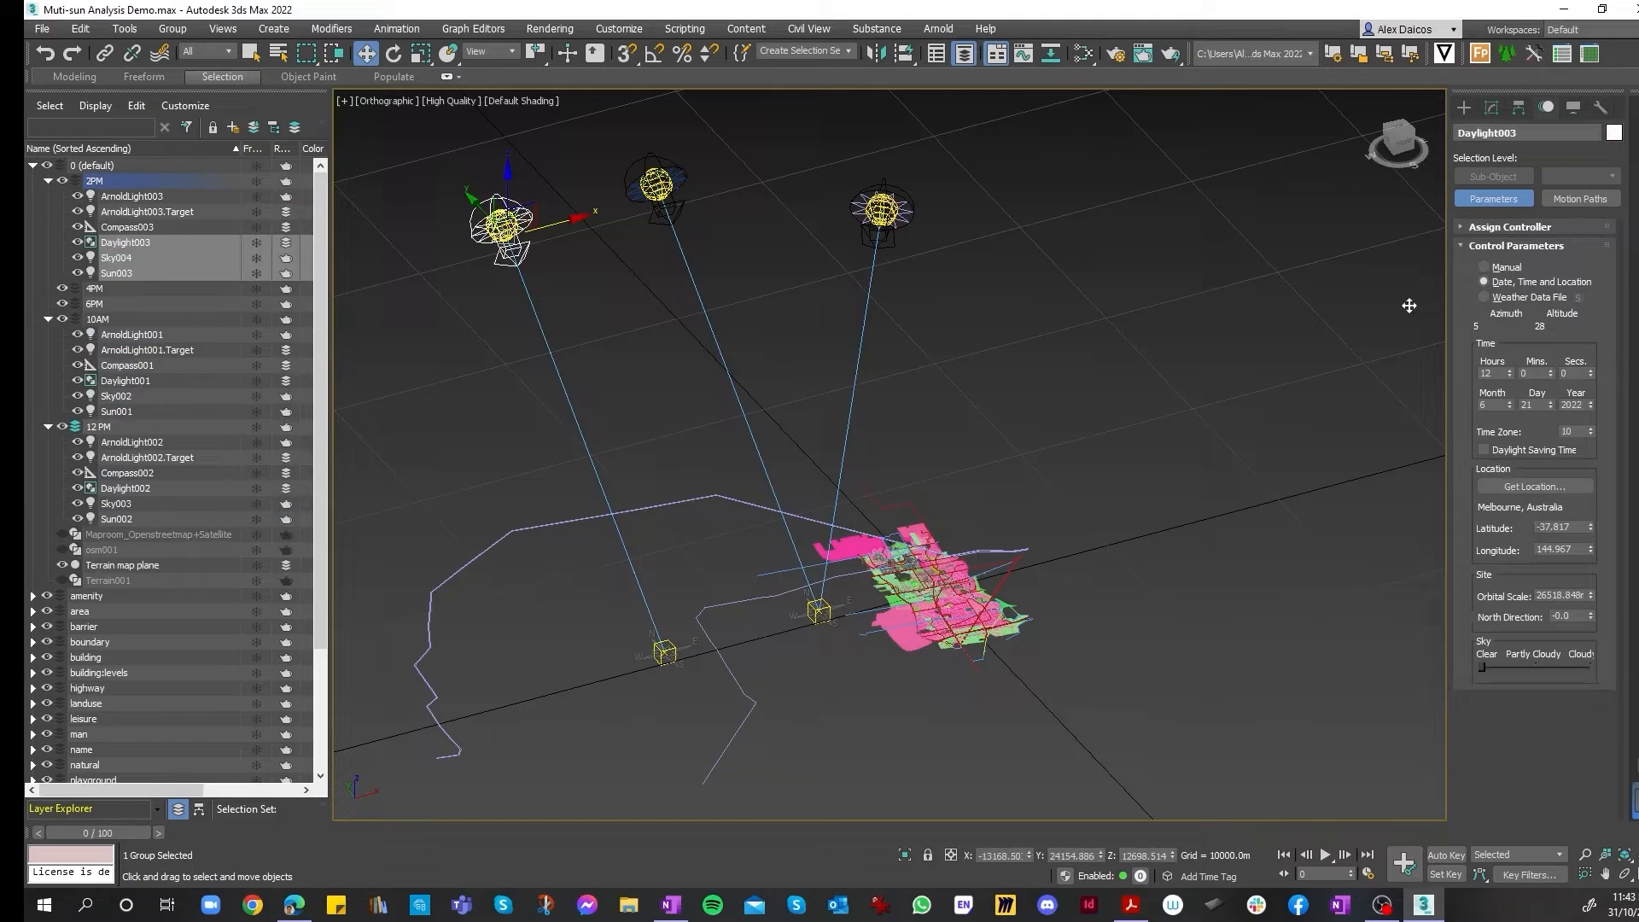
click(1508, 369)
click(1508, 370)
scroll(1315, 397, down, 3)
scroll(945, 411, up, 1)
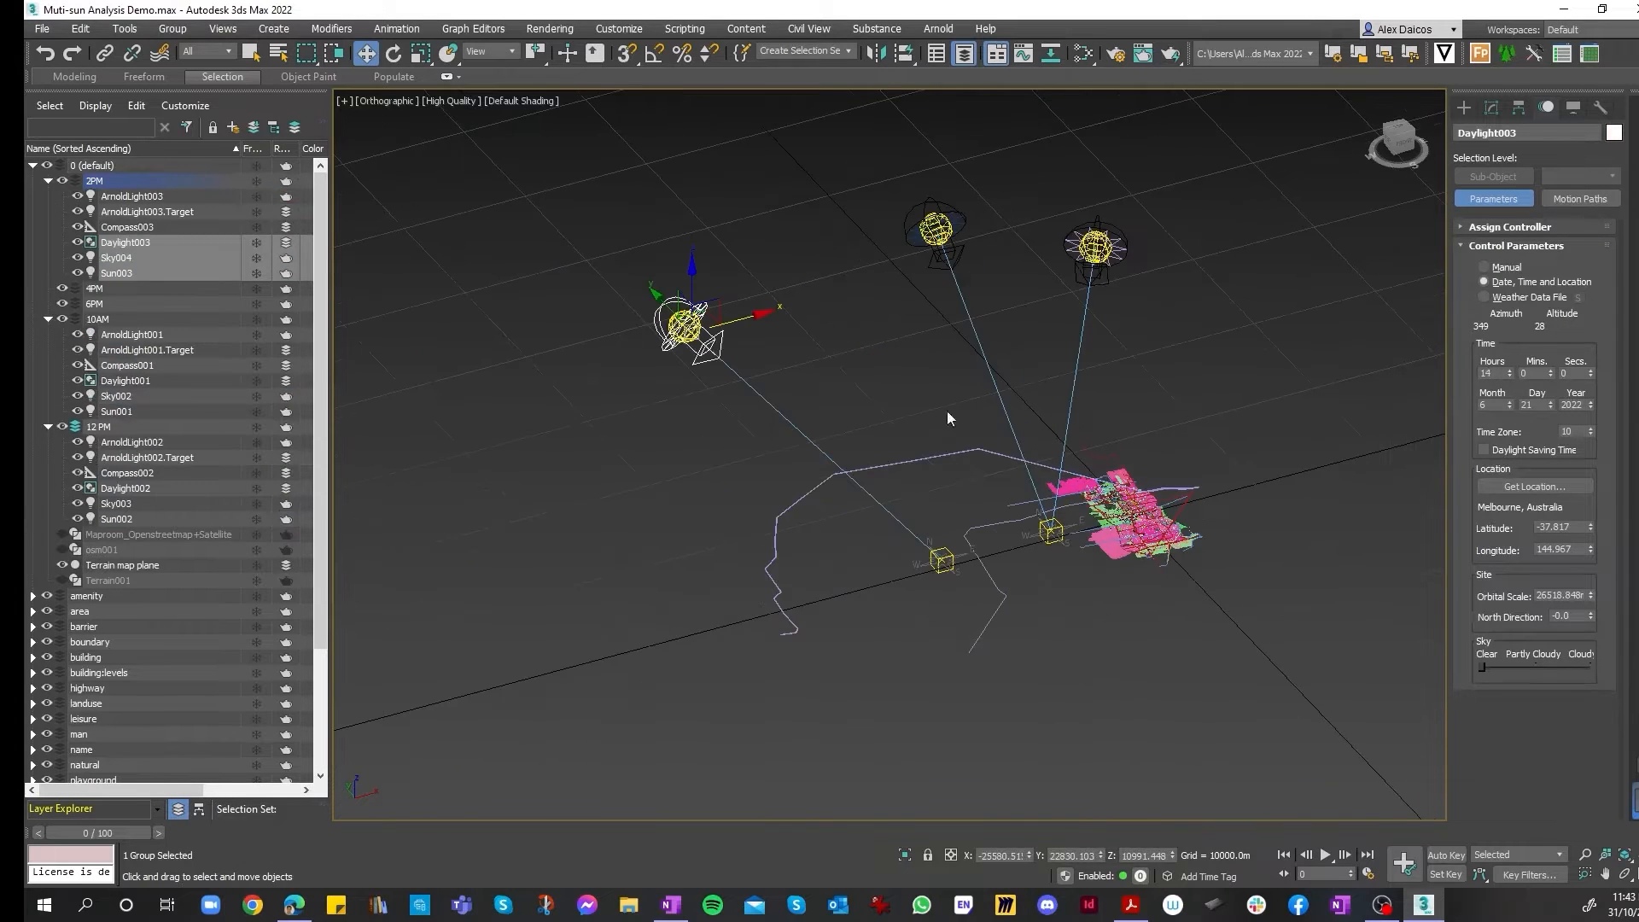
- Move all objects of the 2PM layer about 8,940 m along X onto the shared compass point, and clear the selection
mouse_move(770, 324)
mouse_down()
mouse_move(838, 293)
mouse_move(774, 331)
mouse_up()
scroll(1252, 462, up, 2)
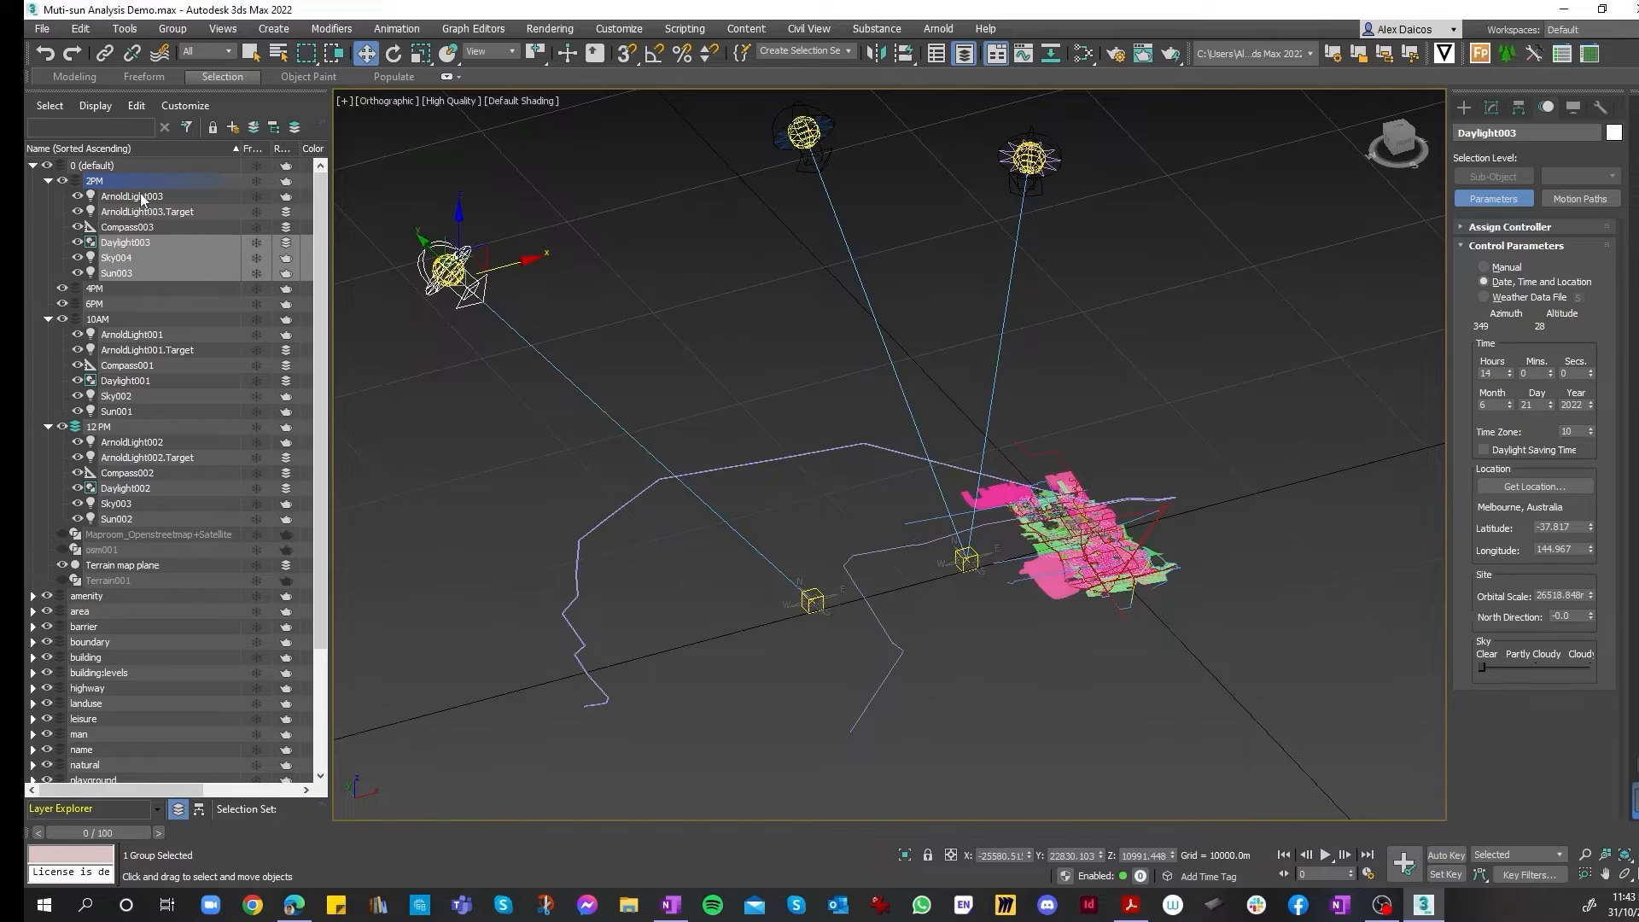
drag(139, 195, 160, 273)
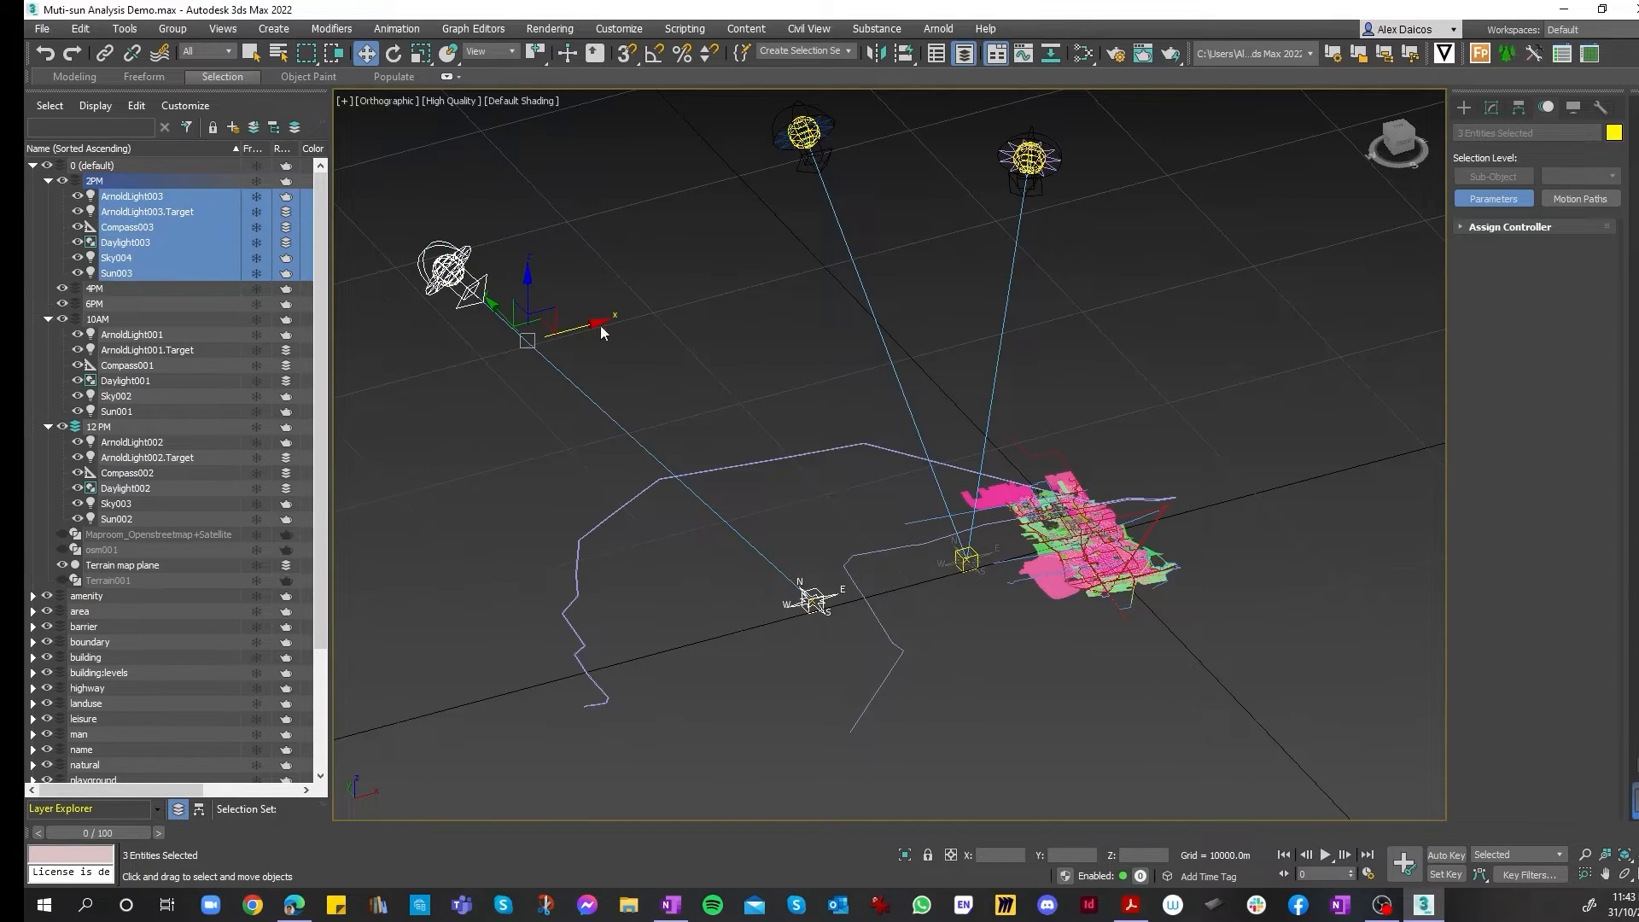
drag(601, 325, 749, 295)
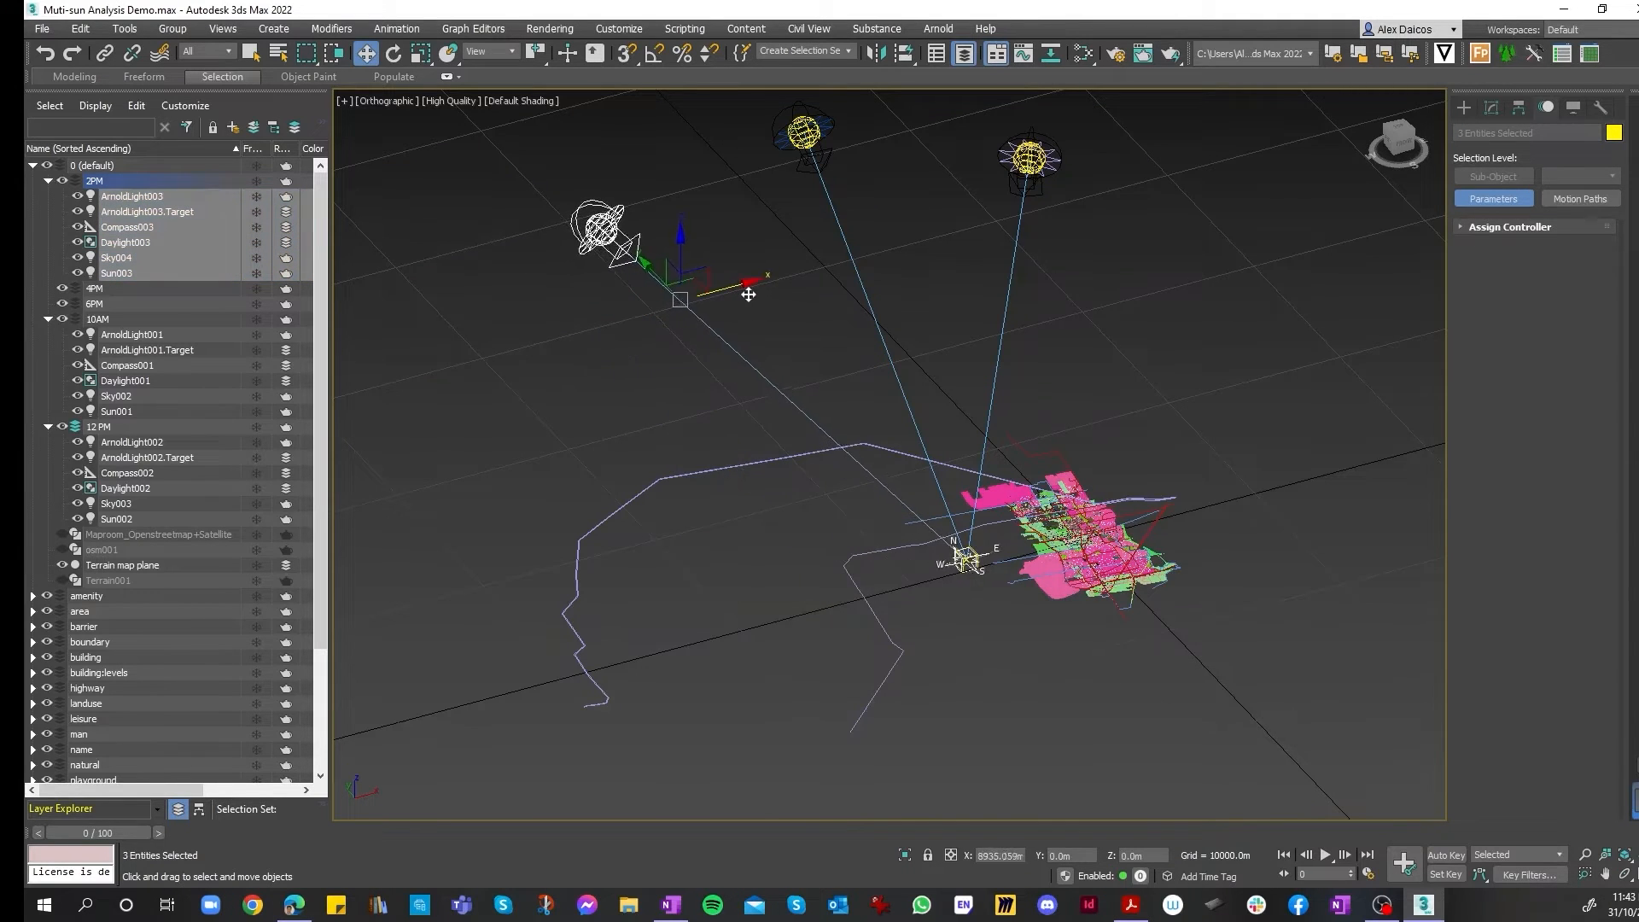
click(714, 243)
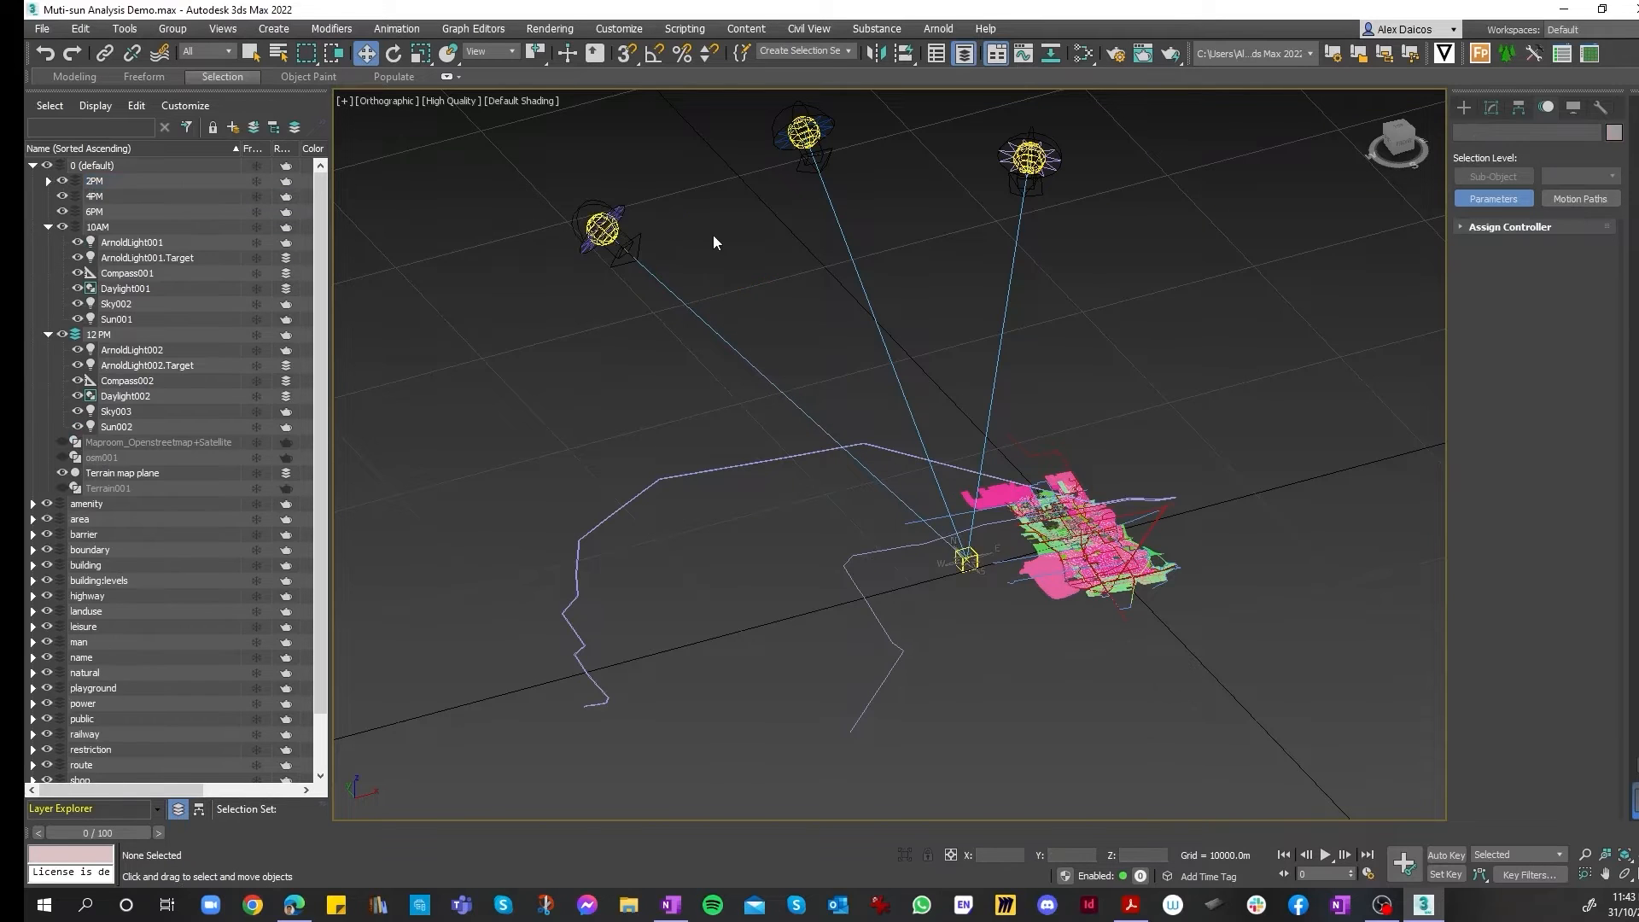
- Clone all objects of the 2PM layer as one copy offset in negative X, and place the copies in the 4PM layer
middle_drag(714, 243, 629, 203)
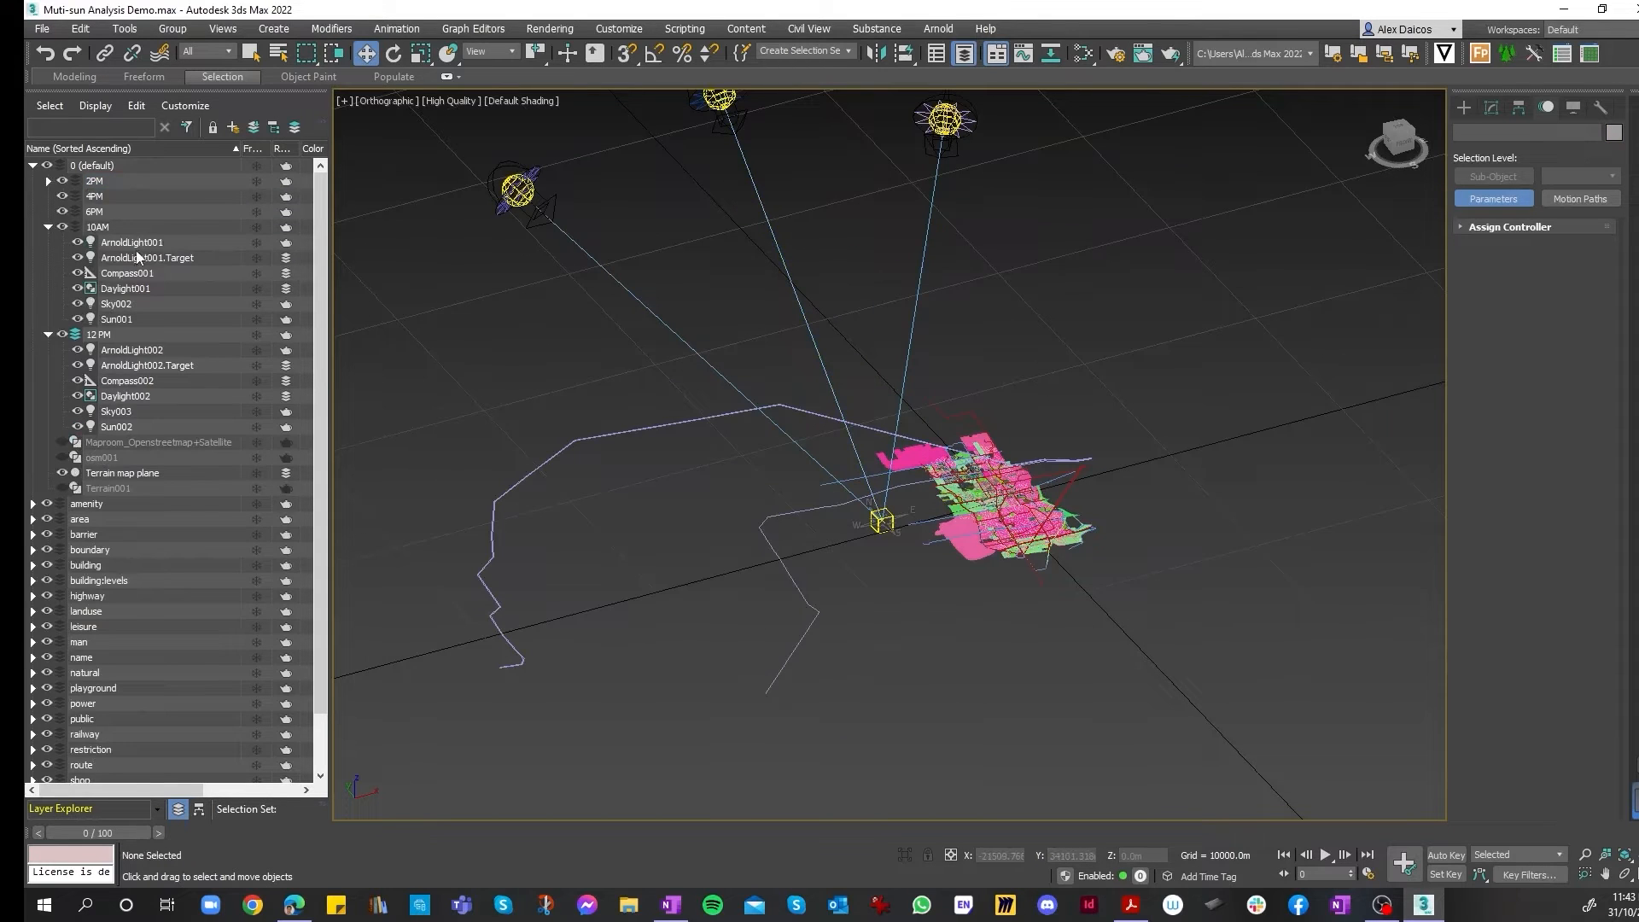
click(49, 227)
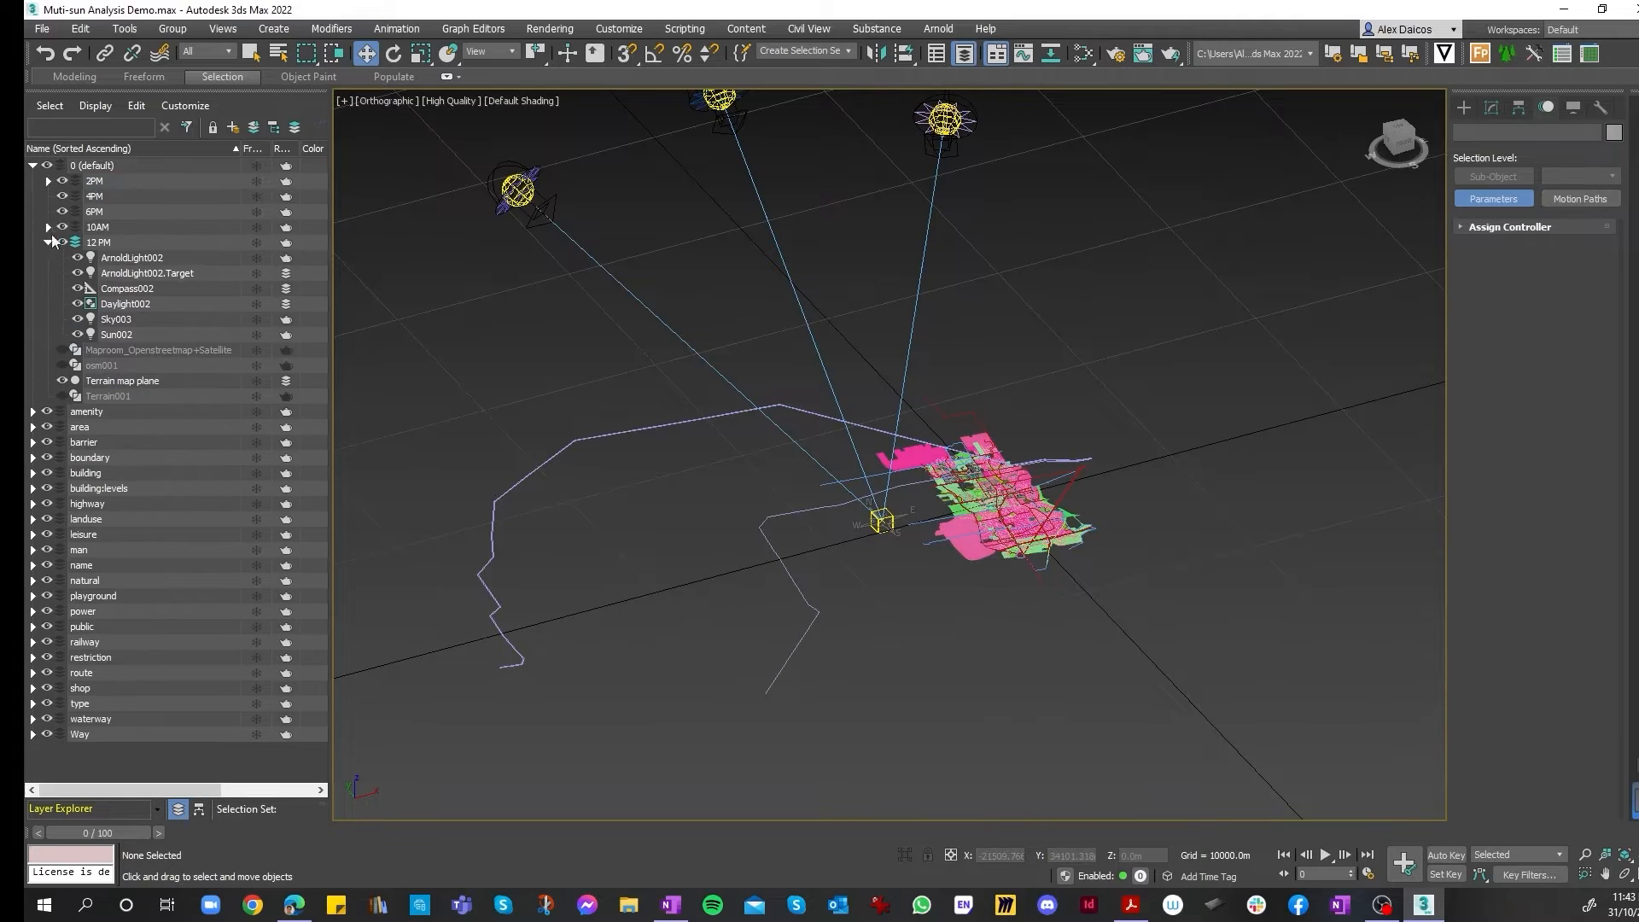
click(49, 243)
click(49, 181)
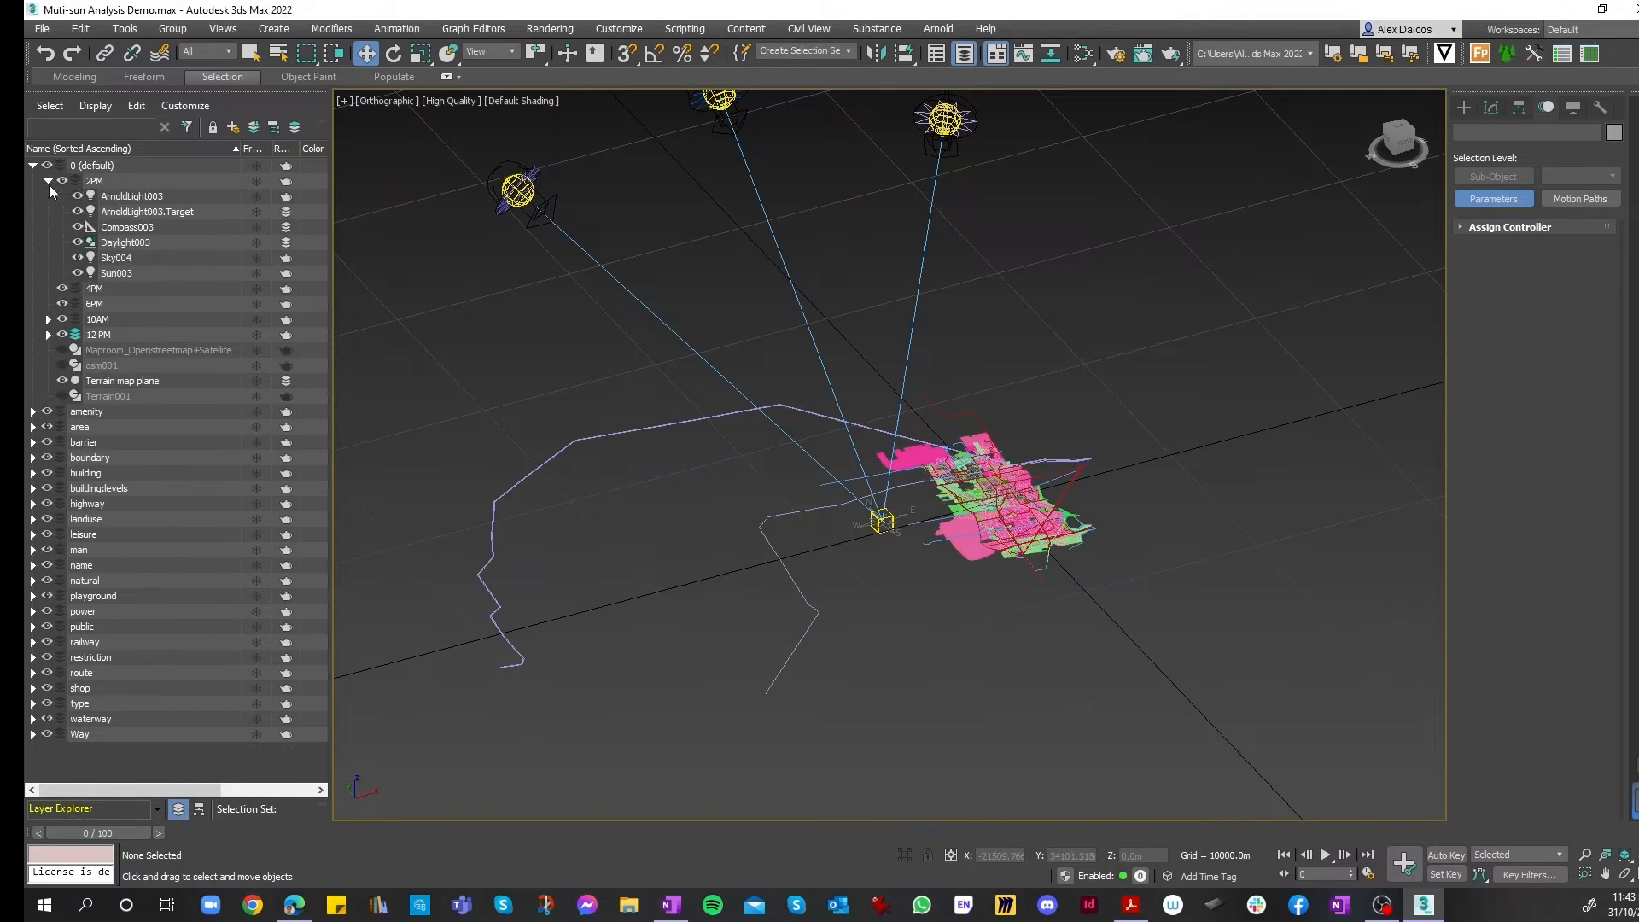
click(140, 198)
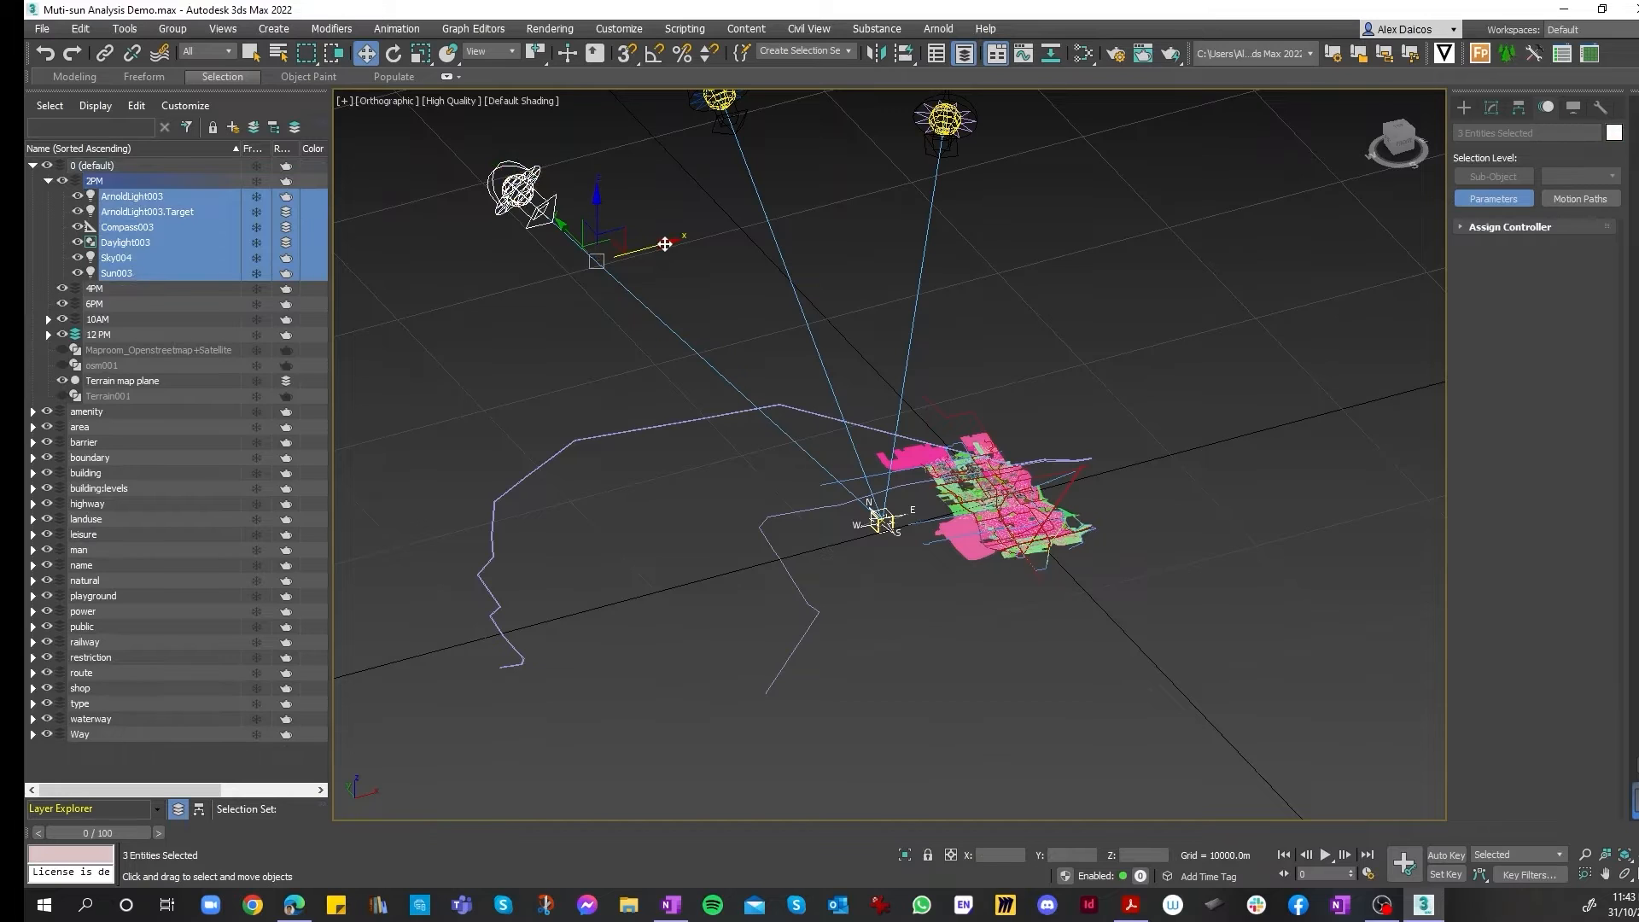
shift+drag(665, 244, 550, 270)
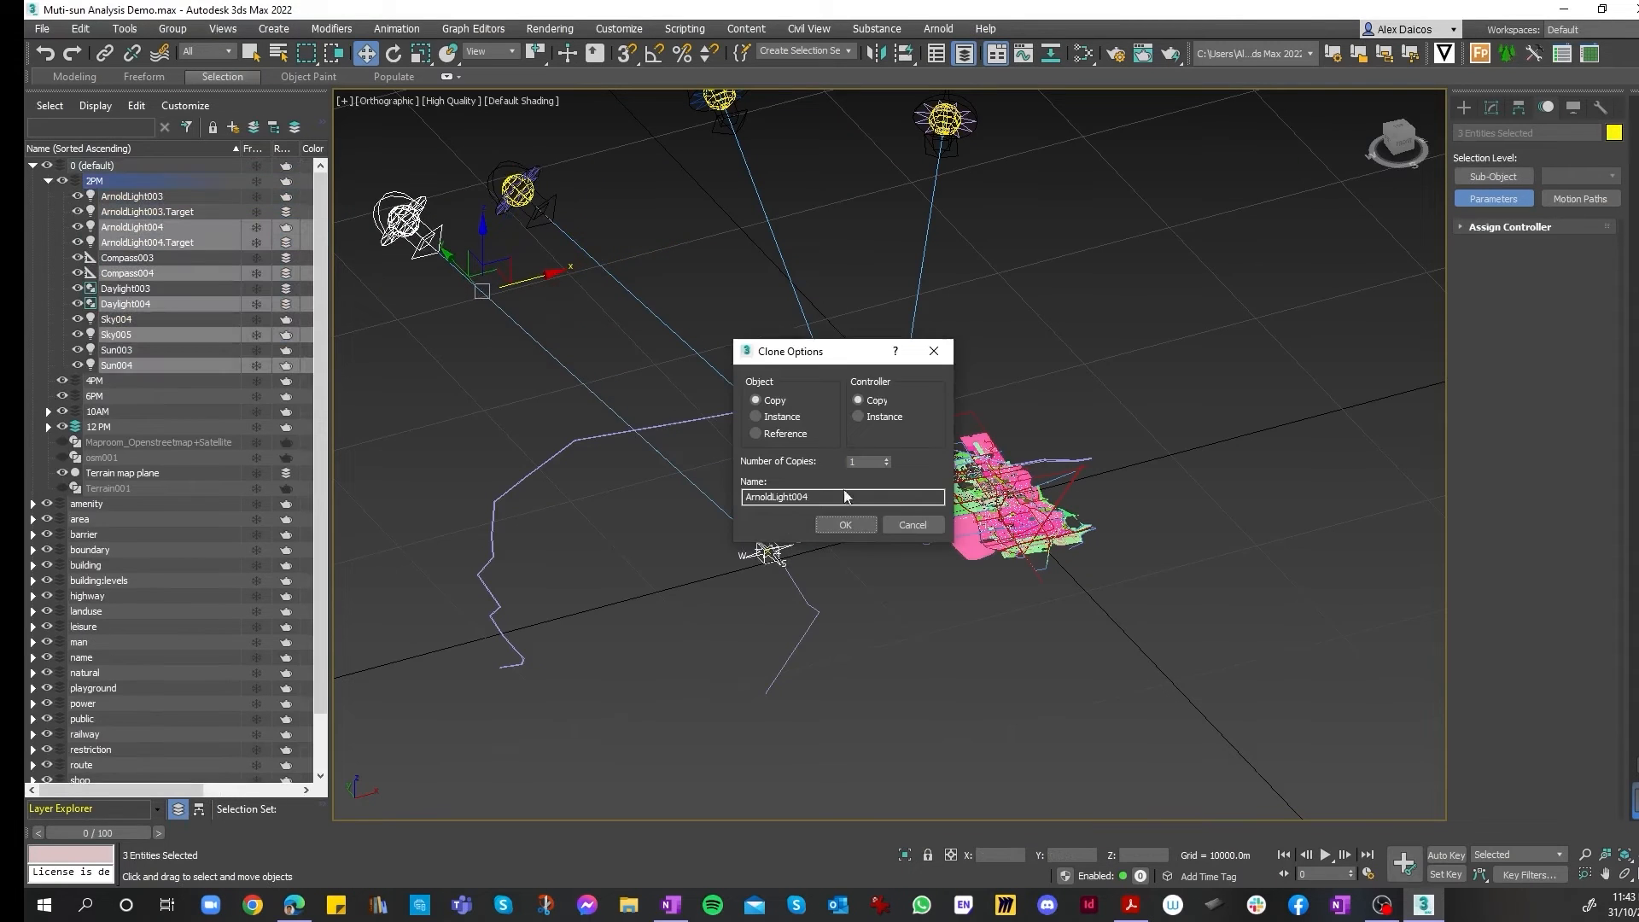
click(845, 524)
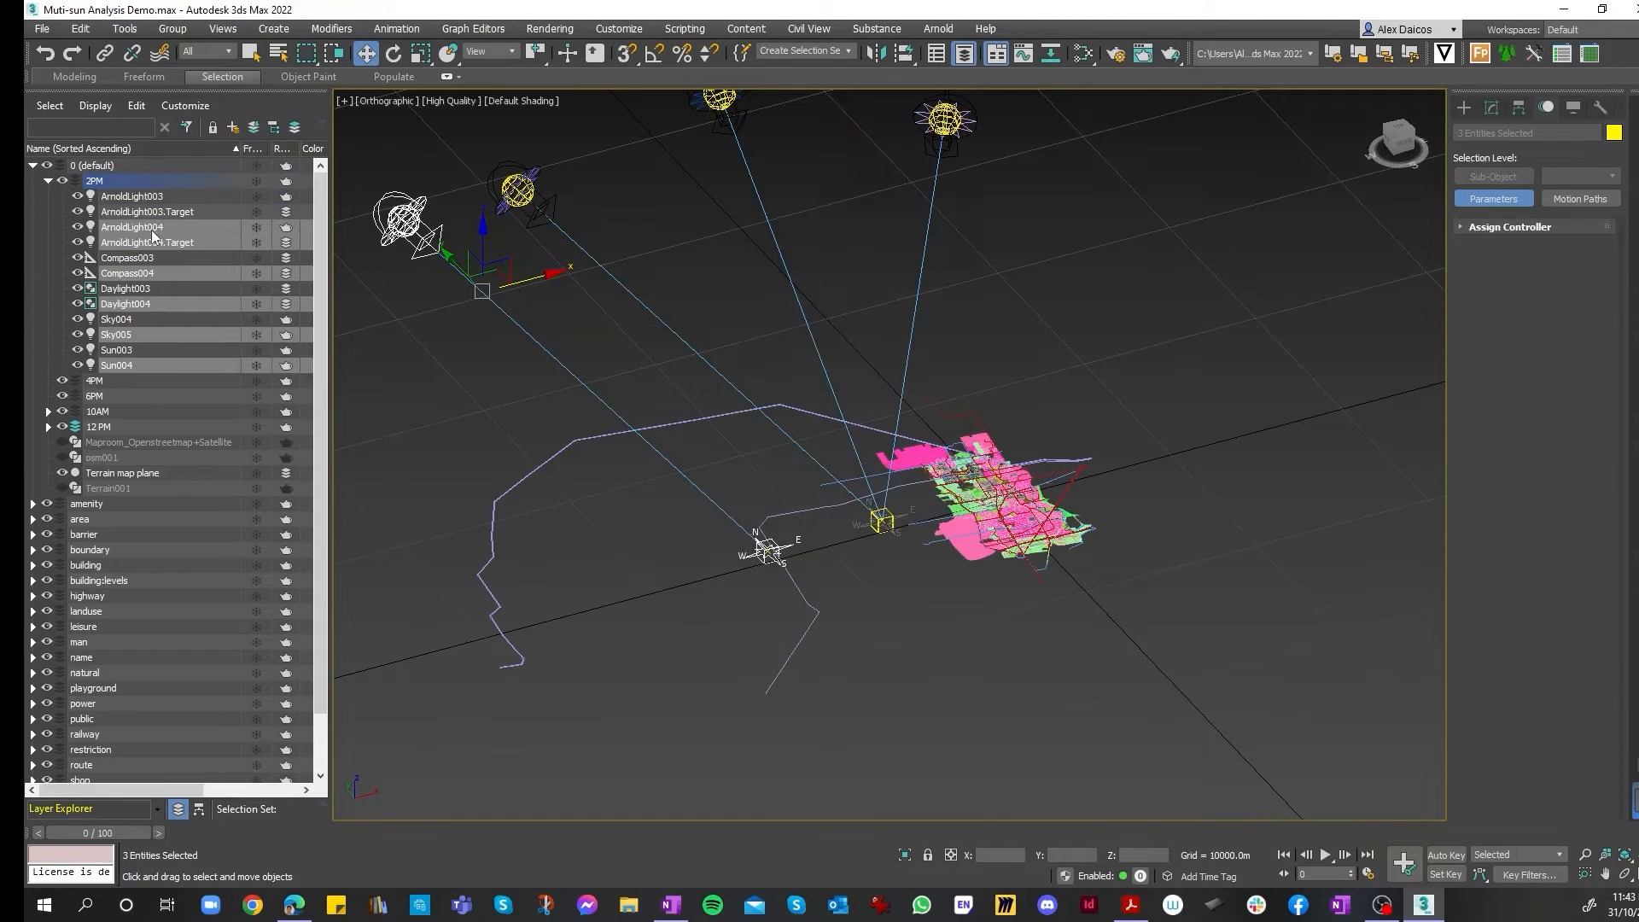
mouse_move(154, 237)
mouse_down()
mouse_move(209, 314)
mouse_move(99, 382)
mouse_up()
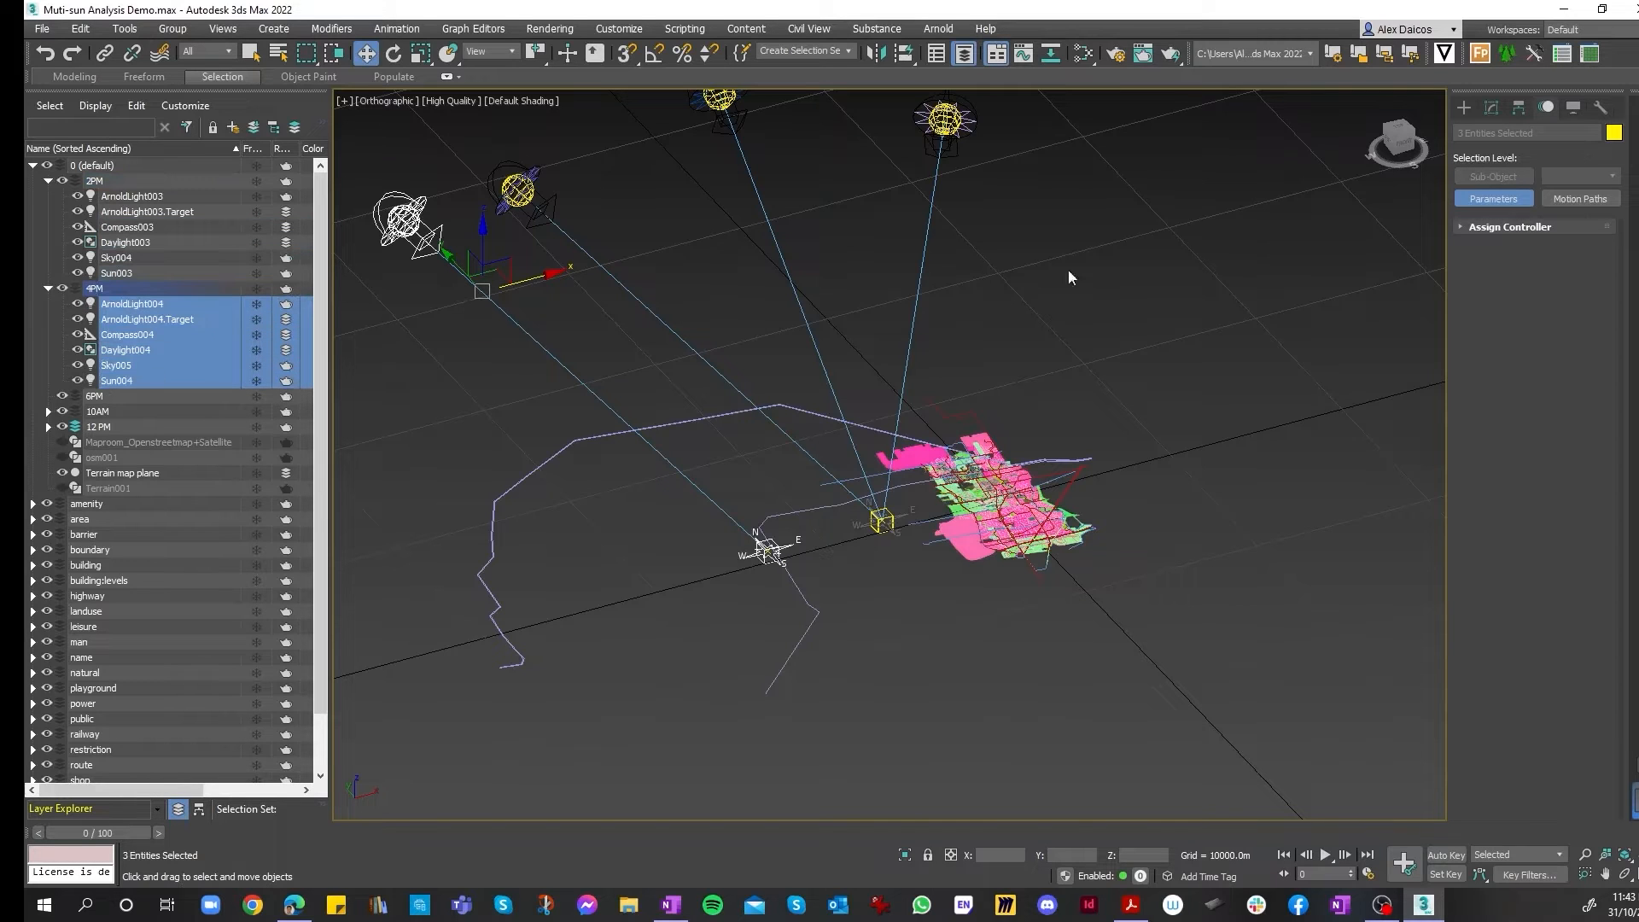
- Set the hour of the 4PM layer's daylight system to 16, and clear the selection
click(1493, 110)
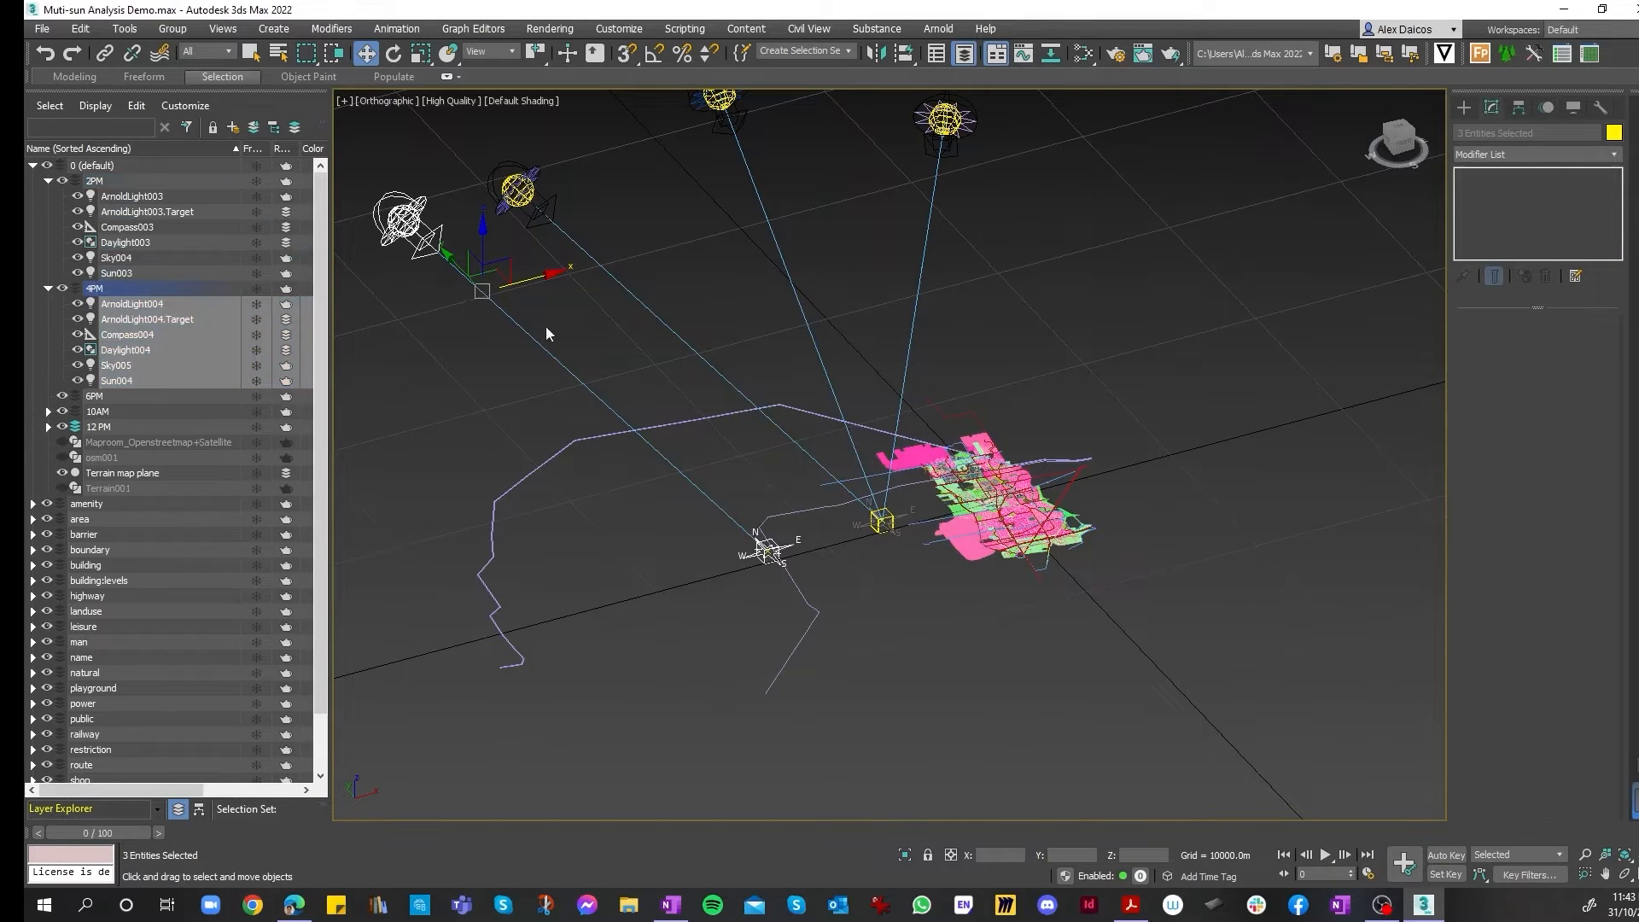
click(401, 220)
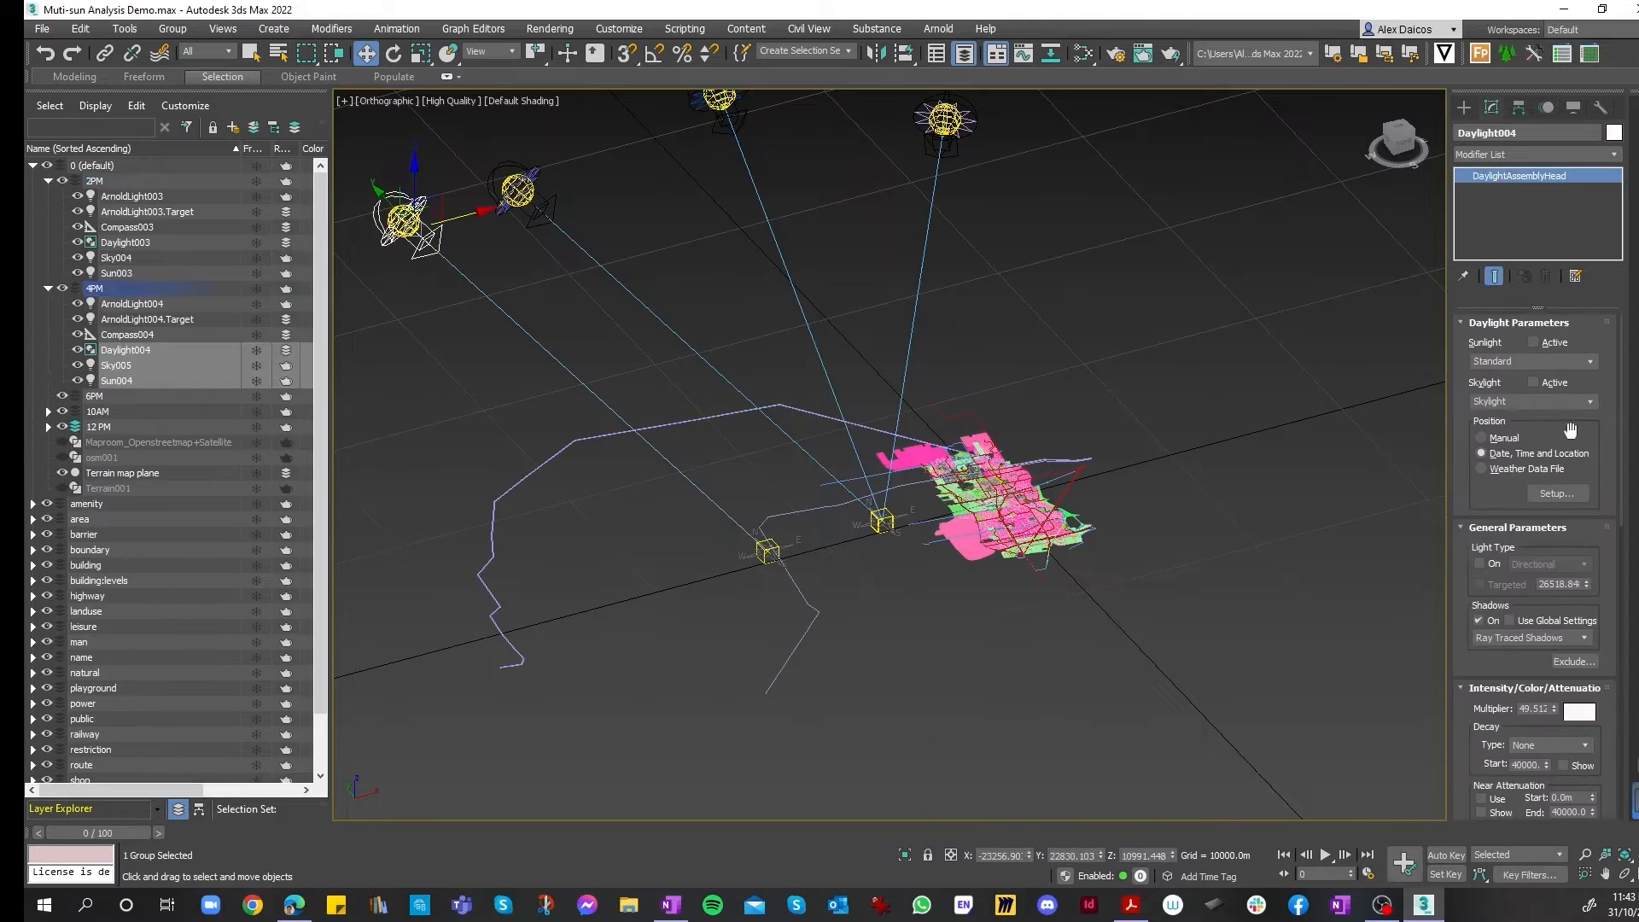
click(1556, 494)
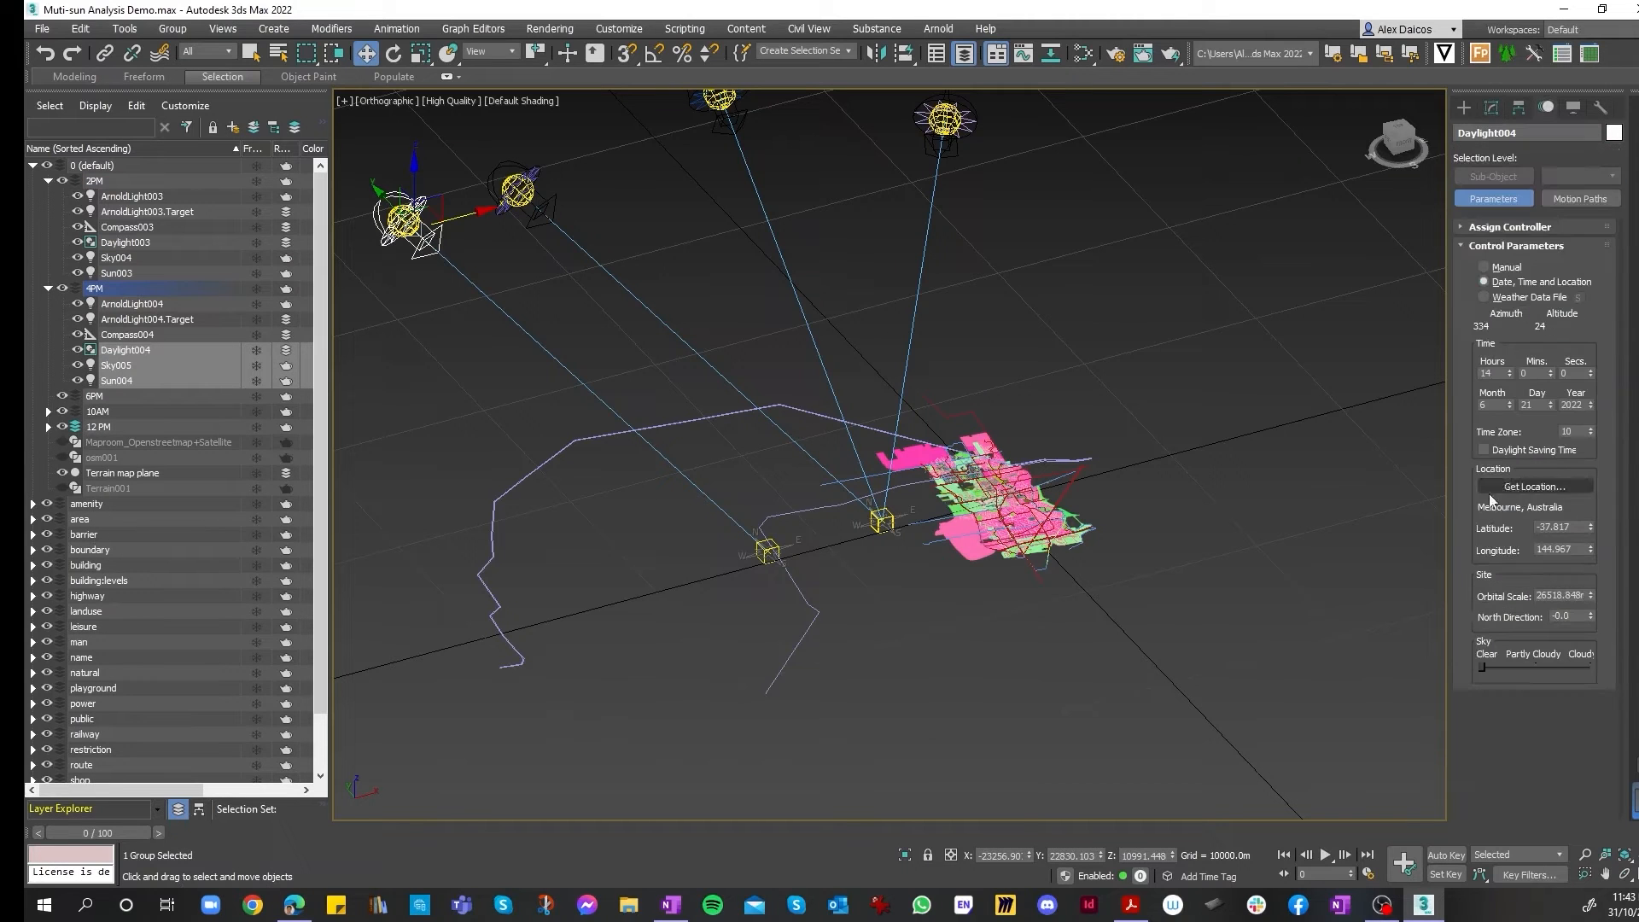
click(1509, 371)
click(1509, 371)
click(944, 623)
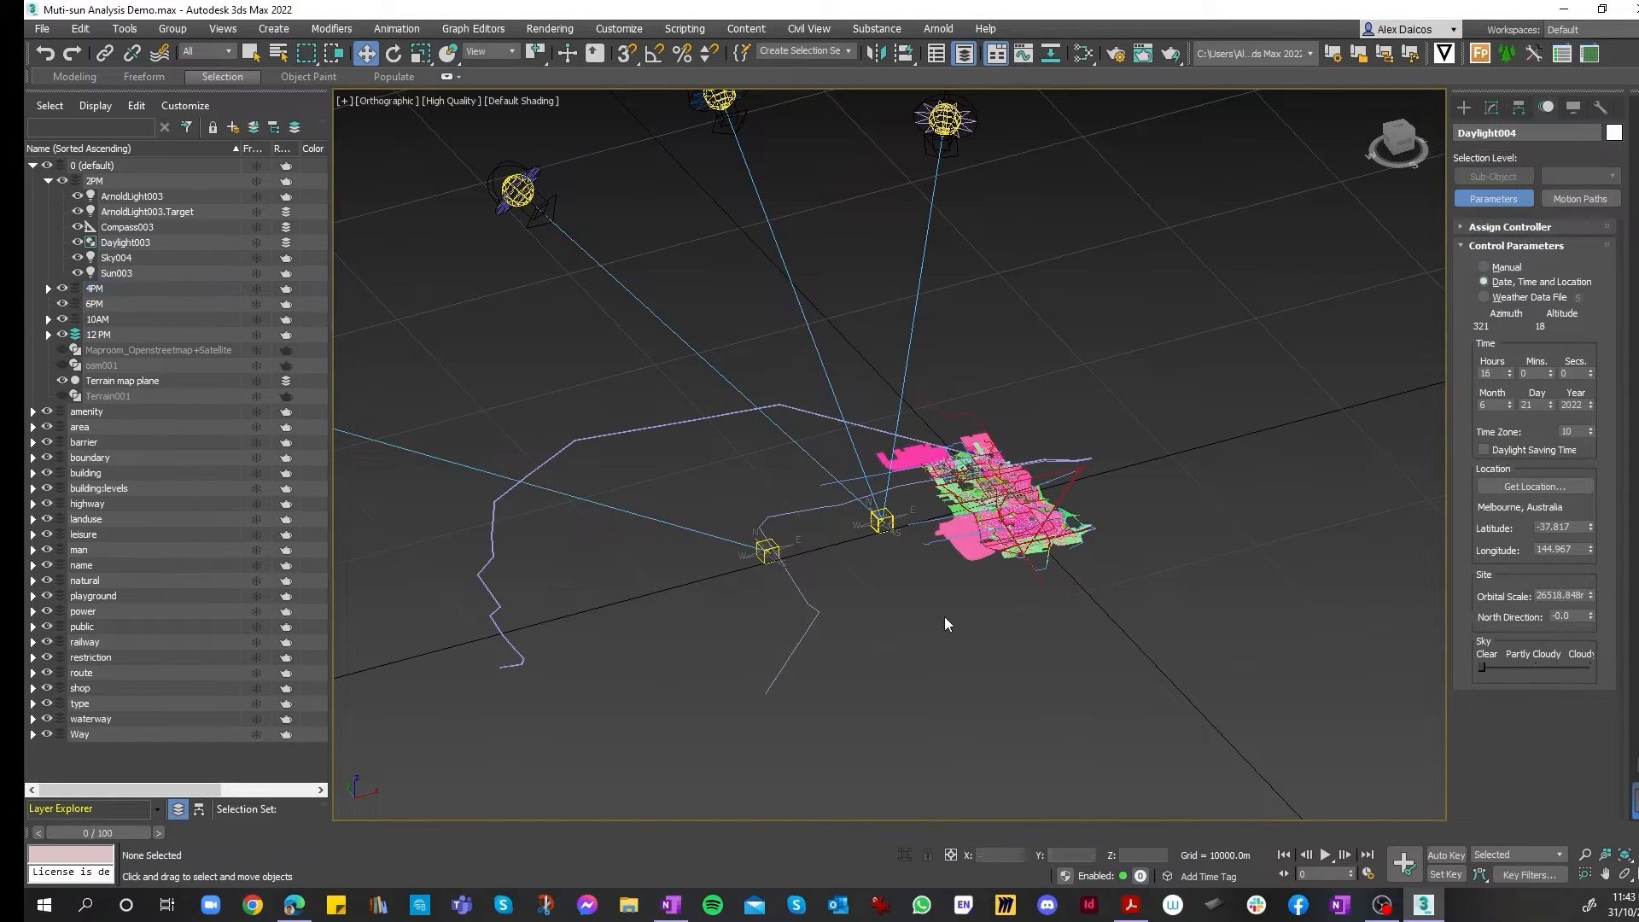
- Move all objects of the 4PM layer along X onto the shared compass point, and clear the selection
click(48, 288)
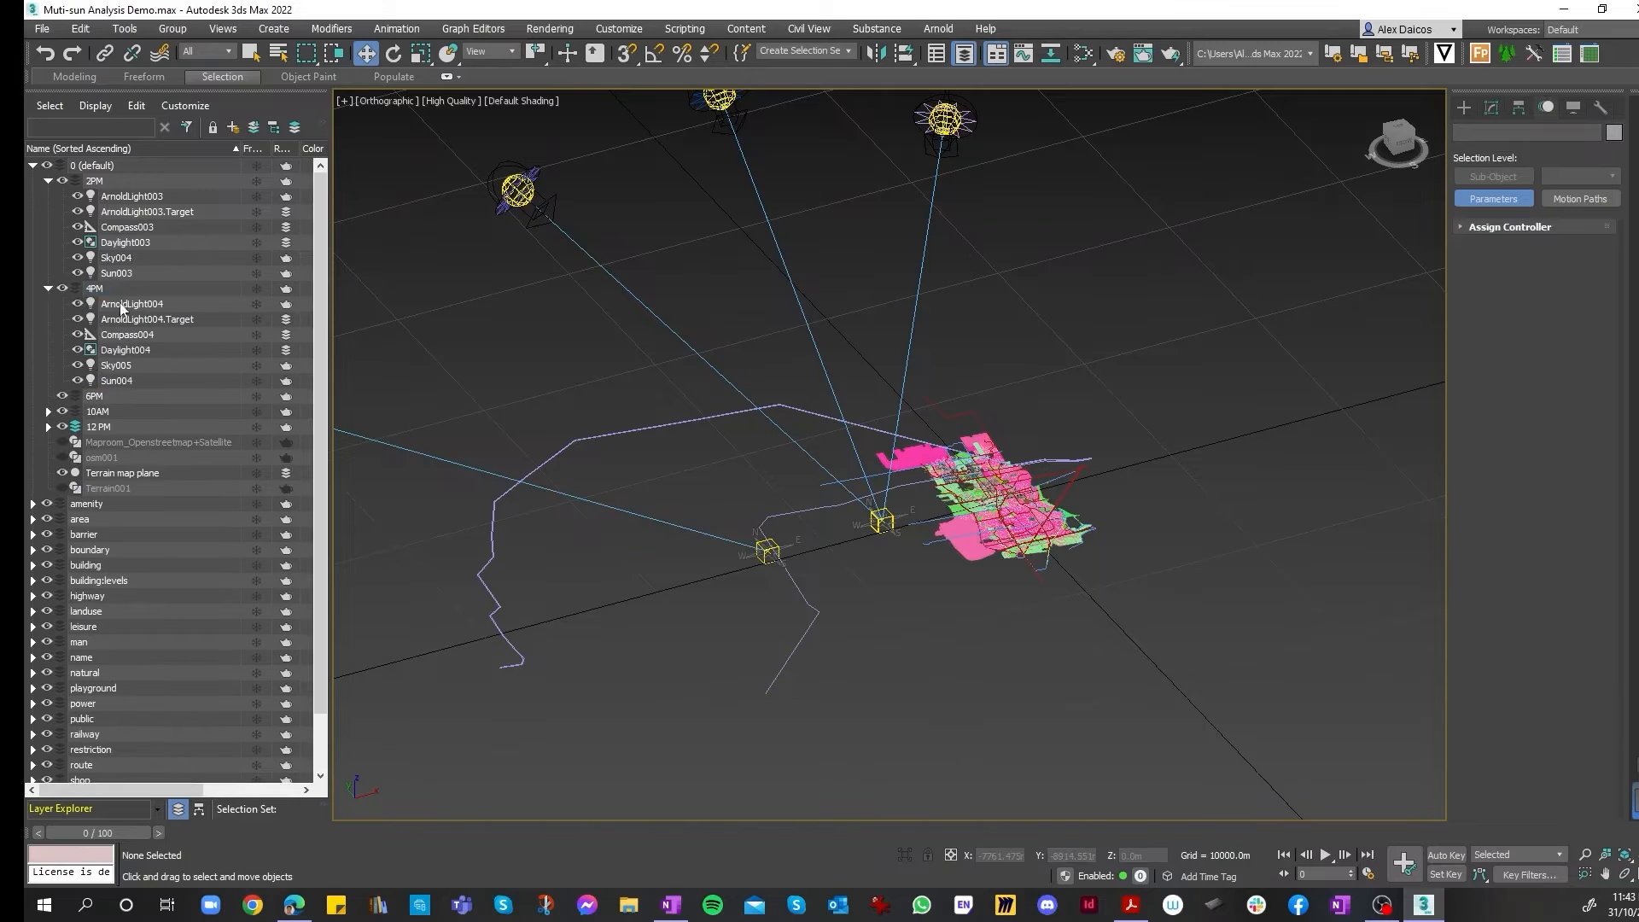
click(138, 381)
shift+click(141, 305)
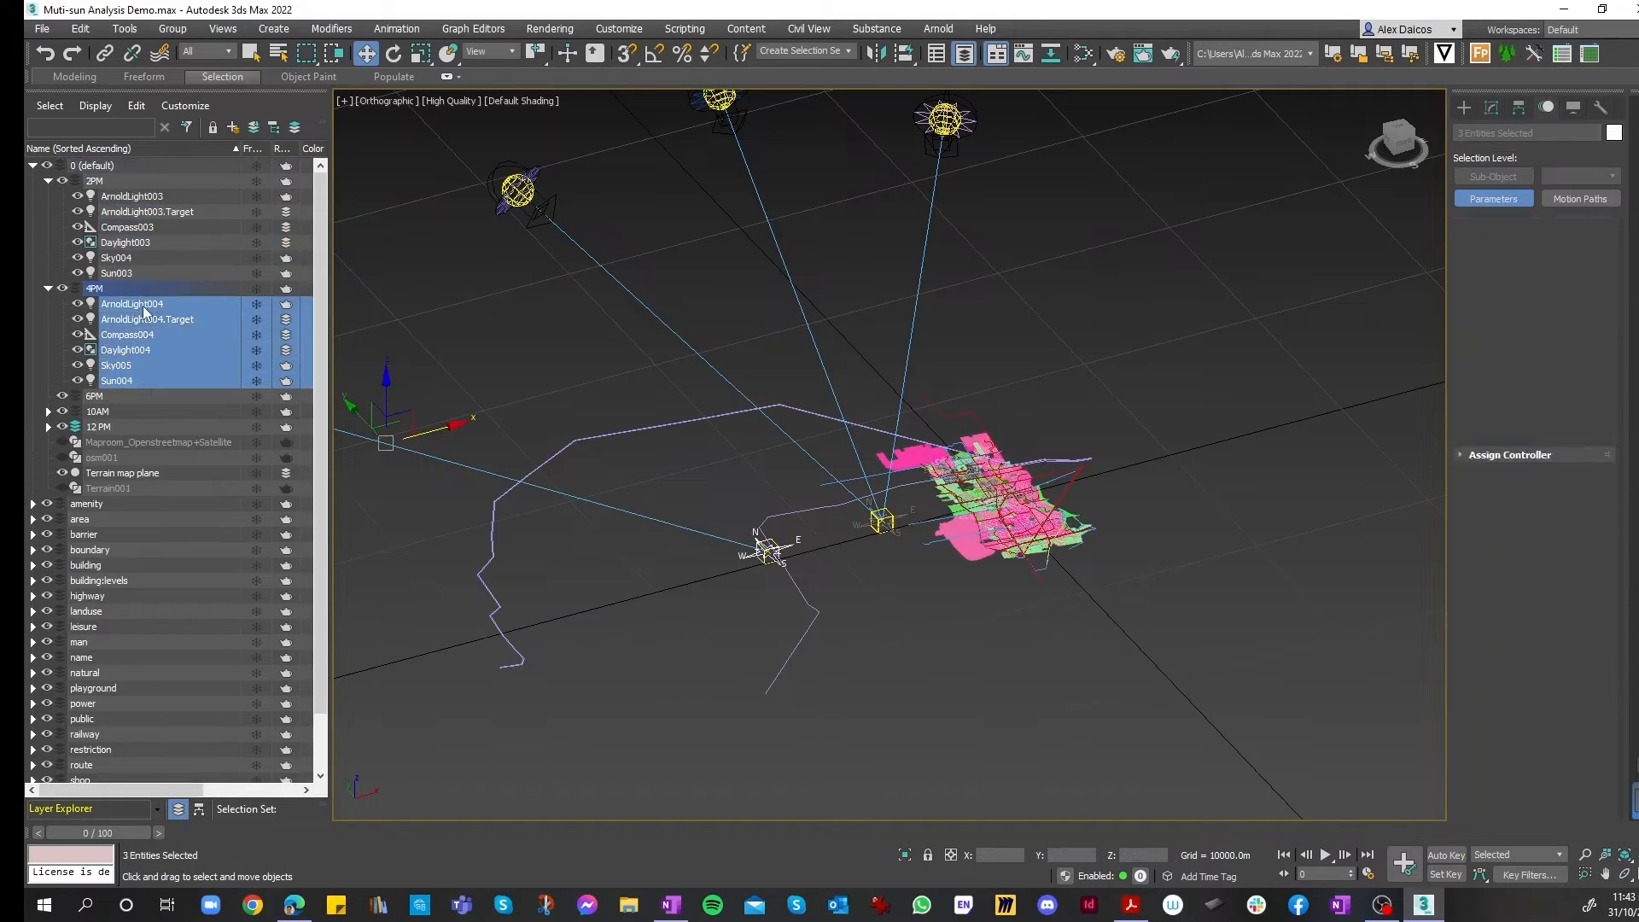
drag(453, 424, 569, 413)
click(546, 350)
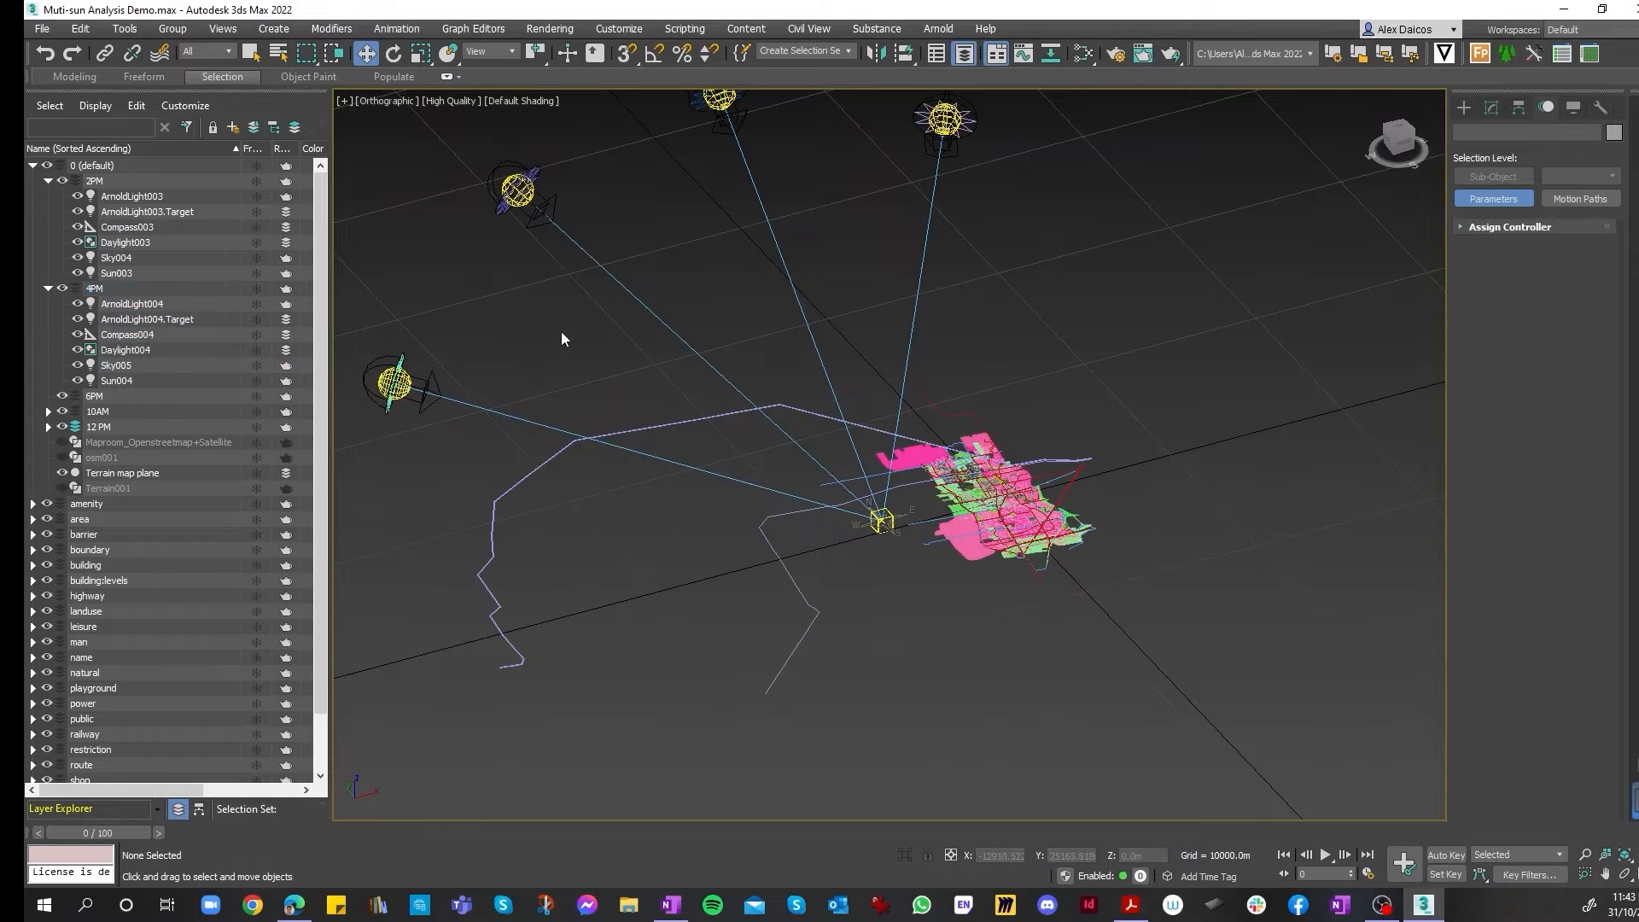
- Clone all objects of the 4PM layer as one copy offset about 7,950 m in negative X
scroll(561, 331, down, 4)
scroll(456, 350, up, 2)
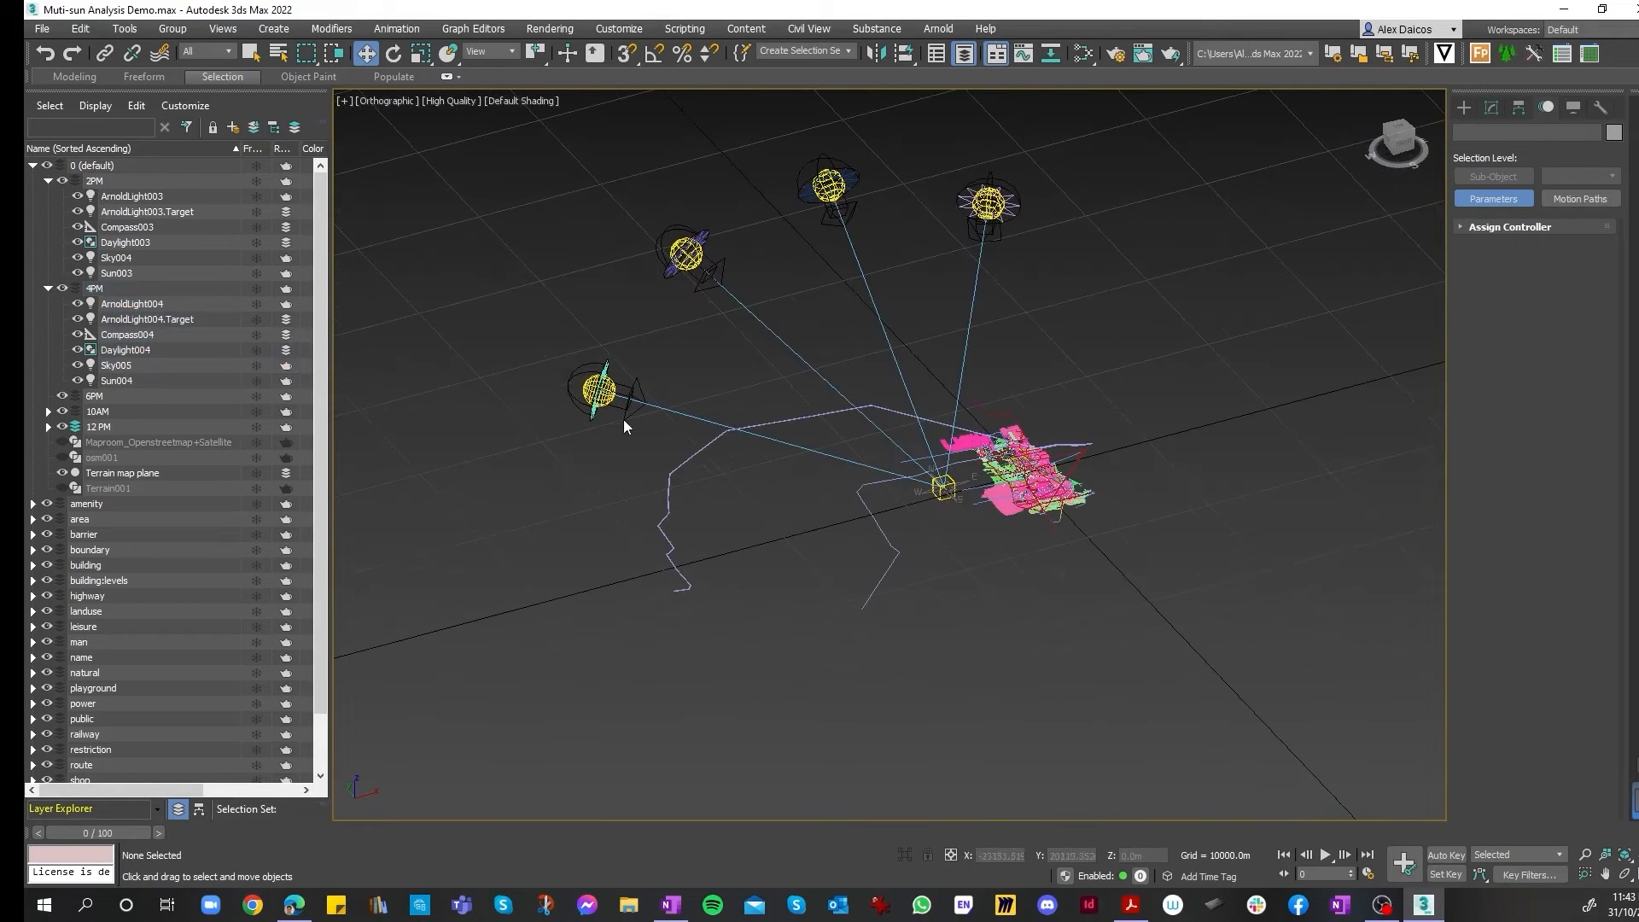
drag(653, 425, 616, 442)
click(118, 273)
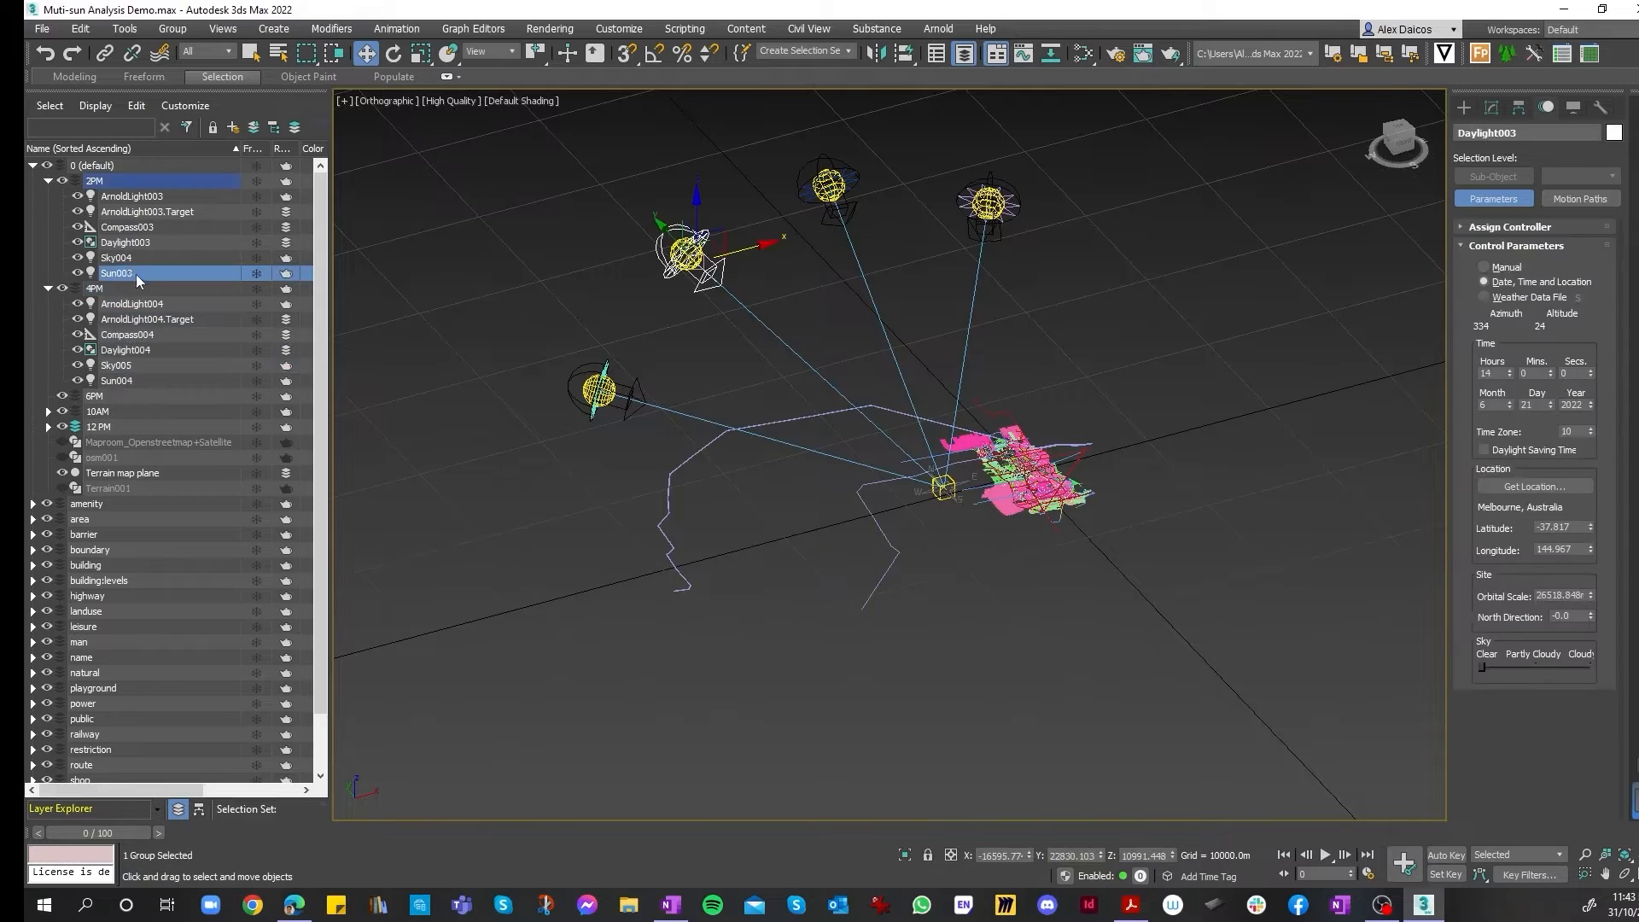
click(133, 304)
shift+click(132, 370)
click(137, 382)
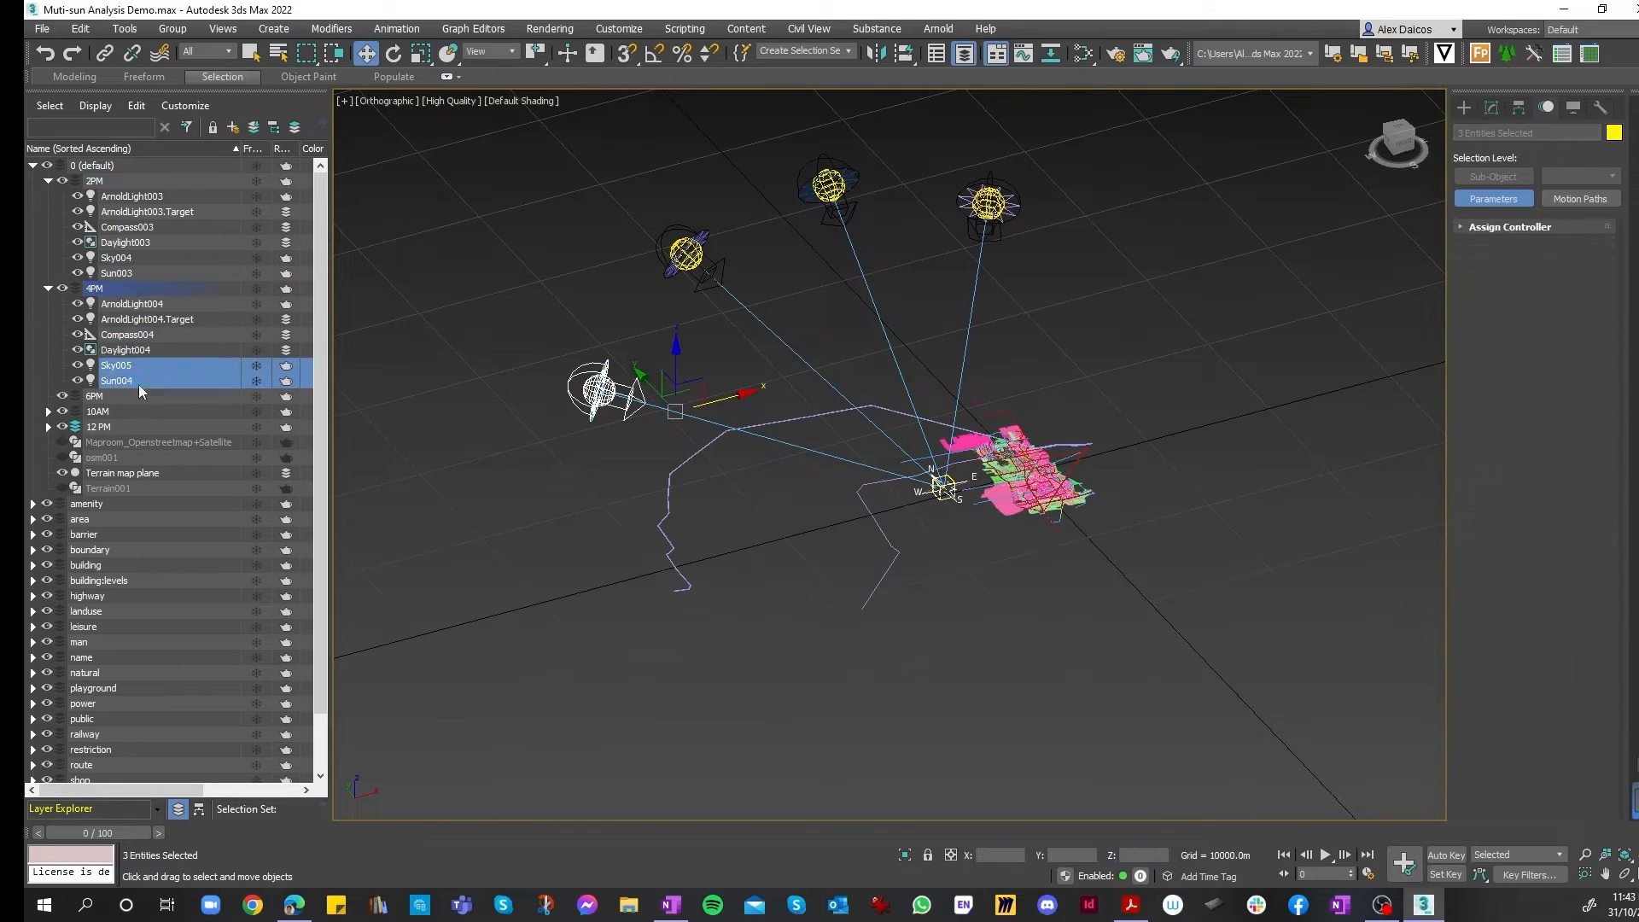
shift+click(151, 305)
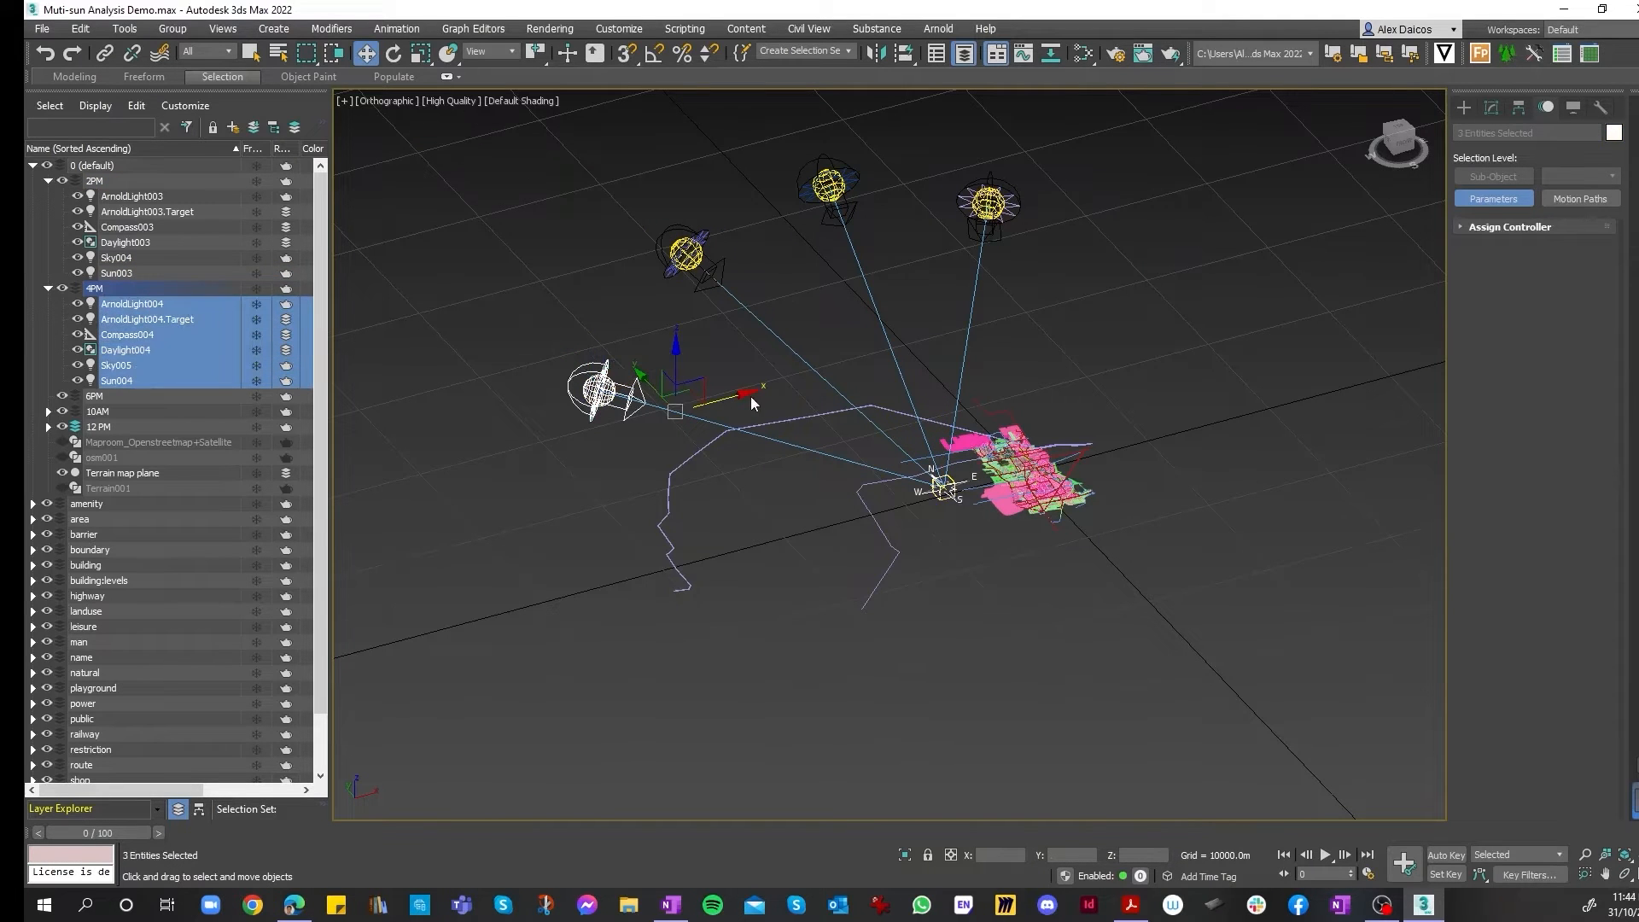
drag(745, 404, 649, 433)
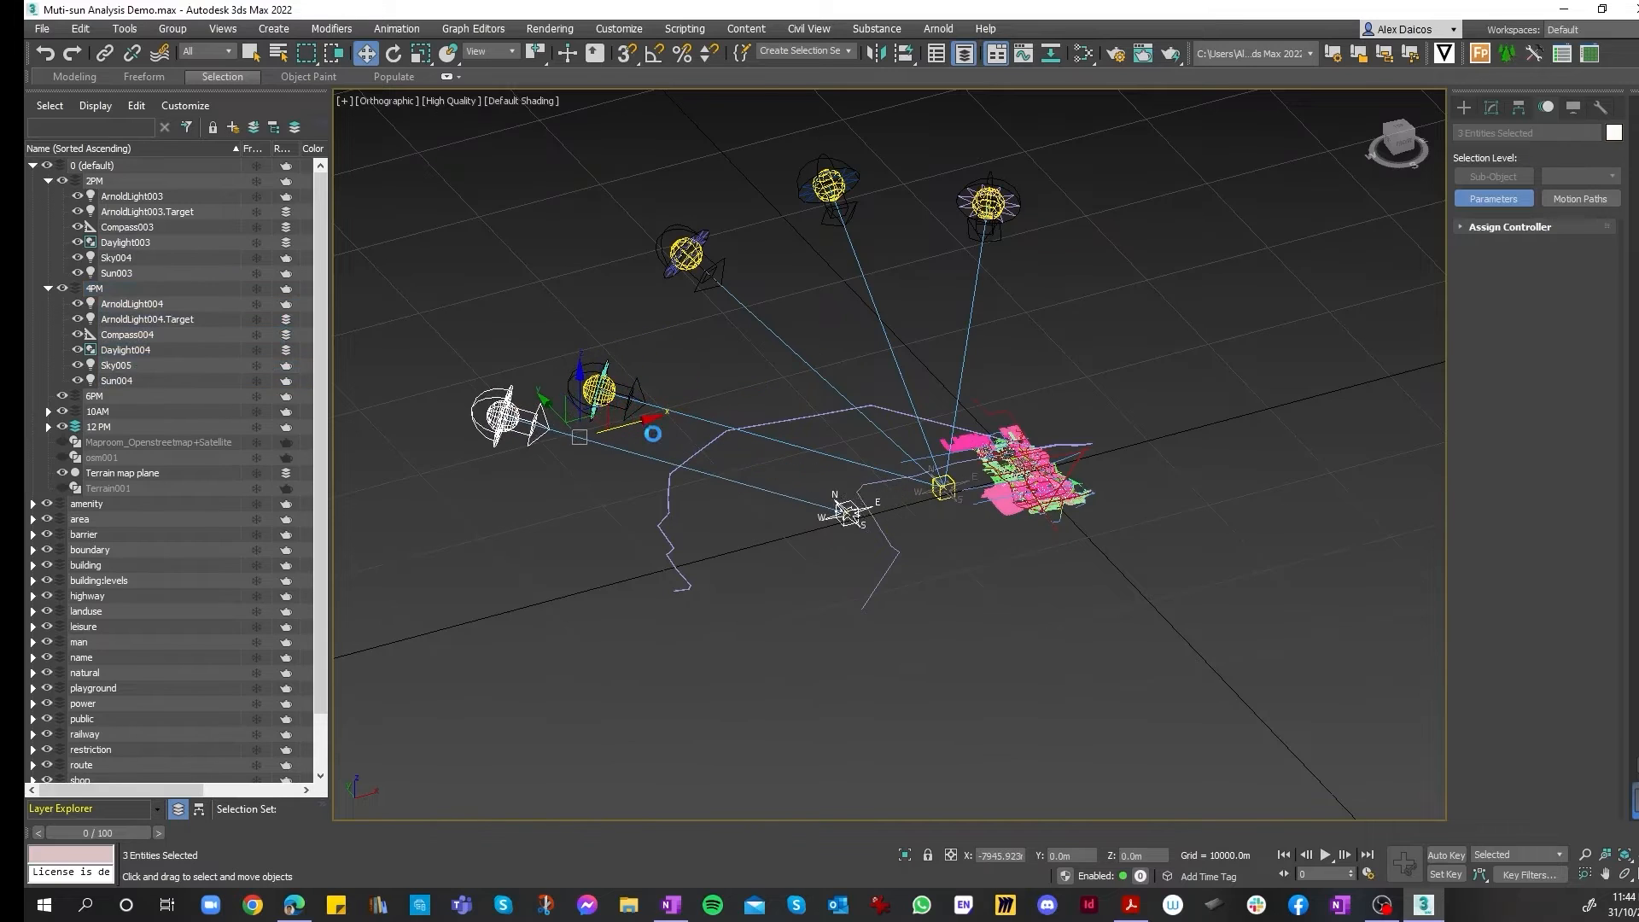
click(845, 523)
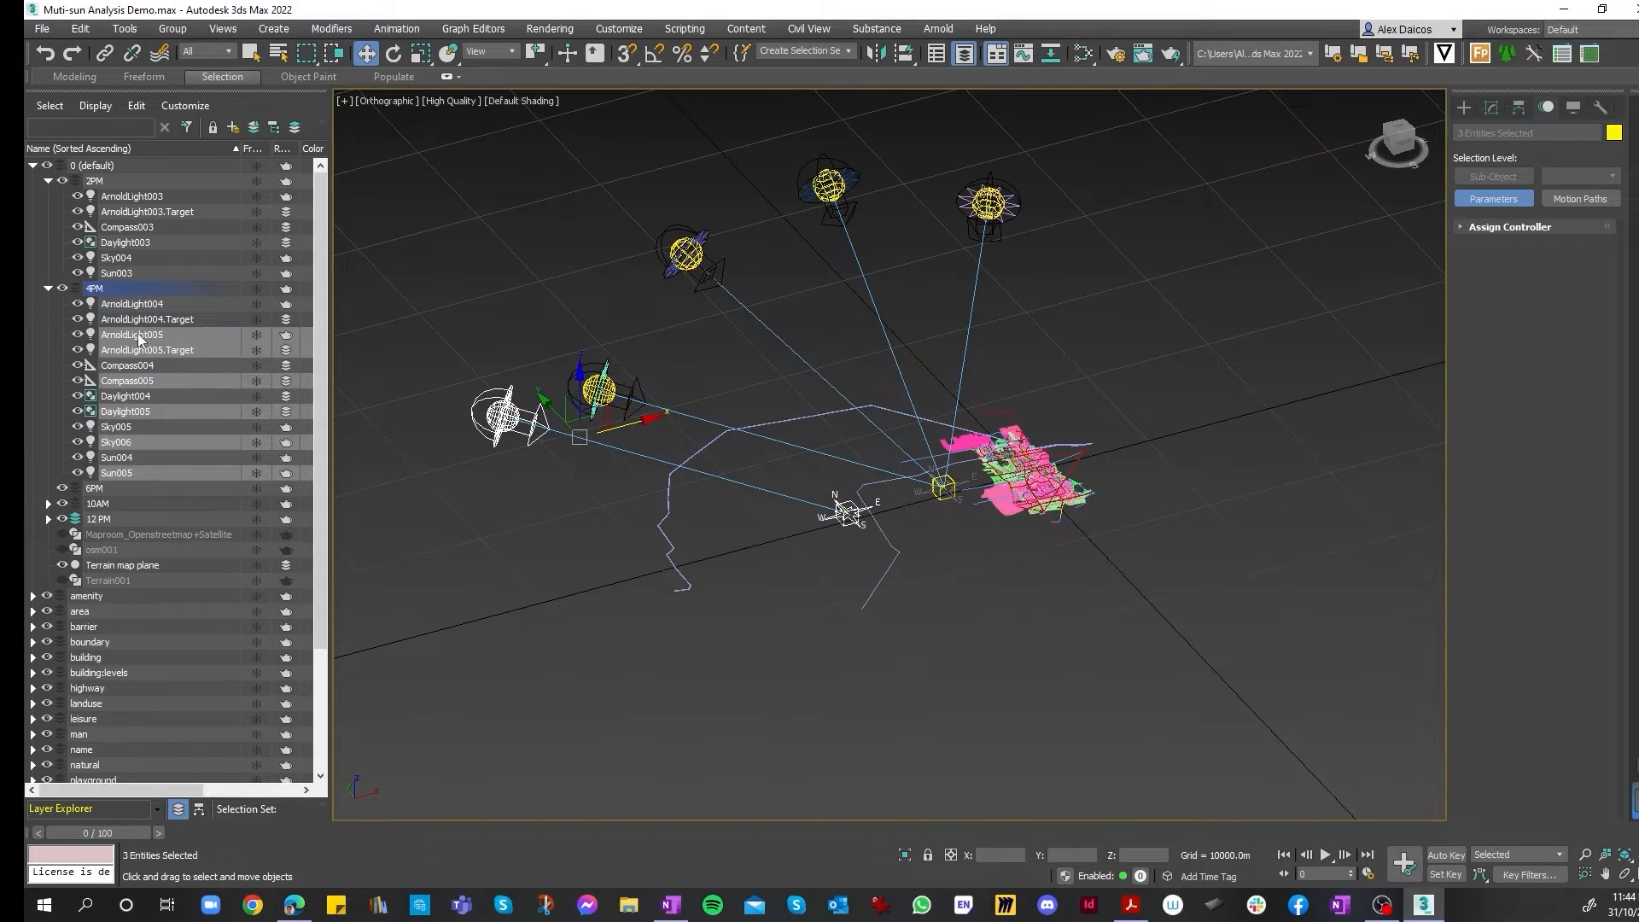
- Place the new copies in the 6PM layer, set its daylight system's hour to 18, and clear the selection
drag(138, 344, 98, 487)
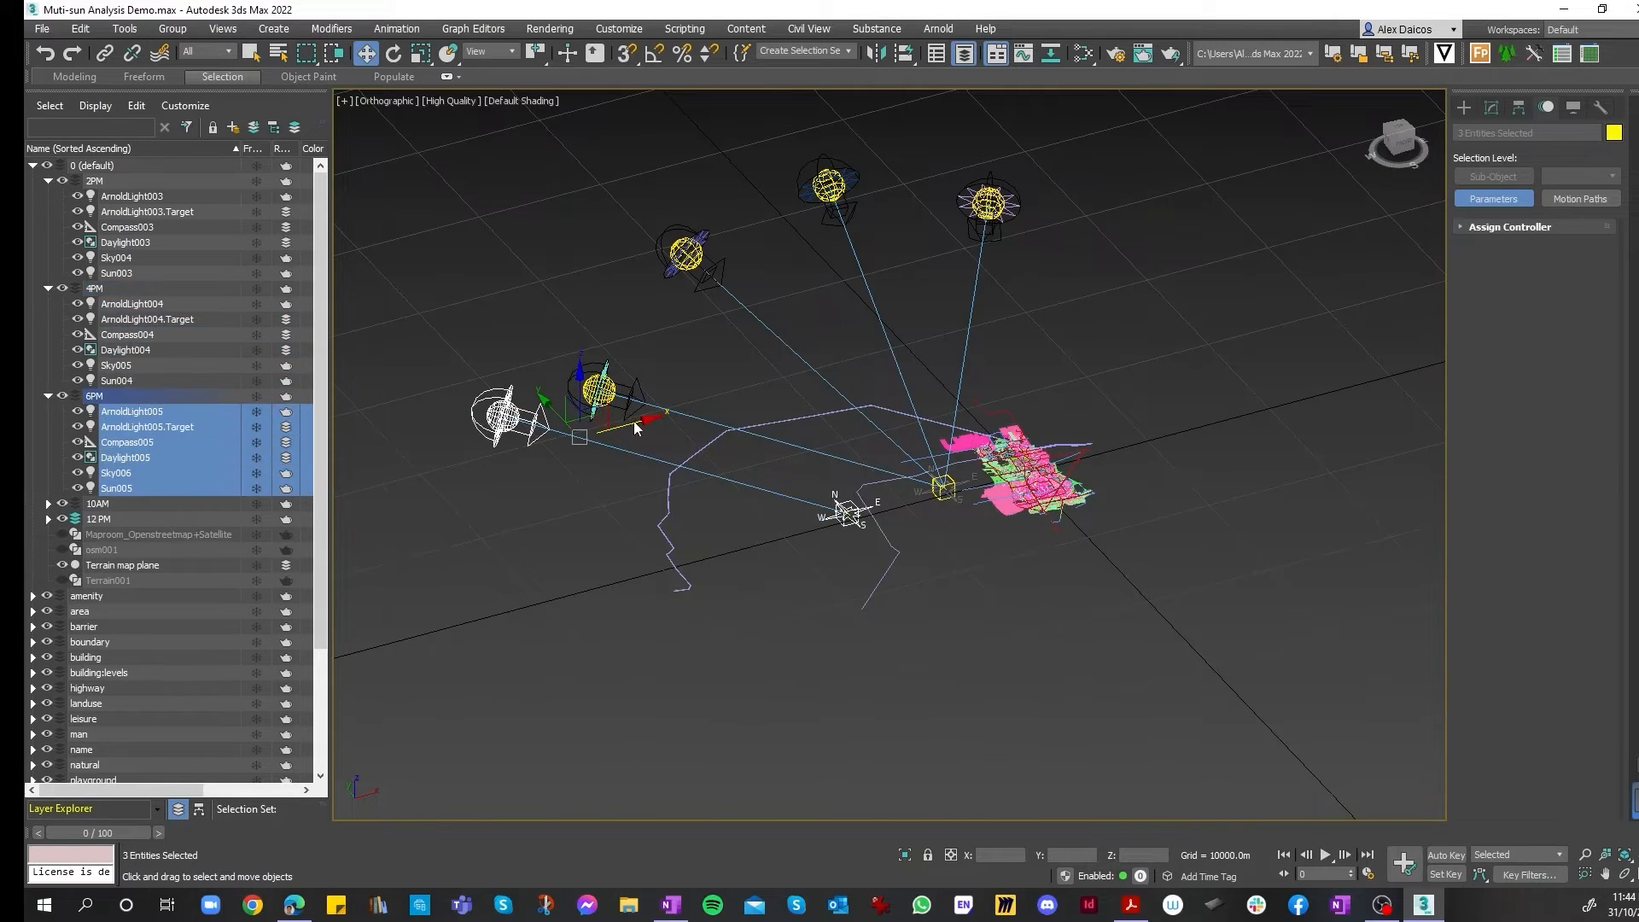
click(597, 569)
click(503, 415)
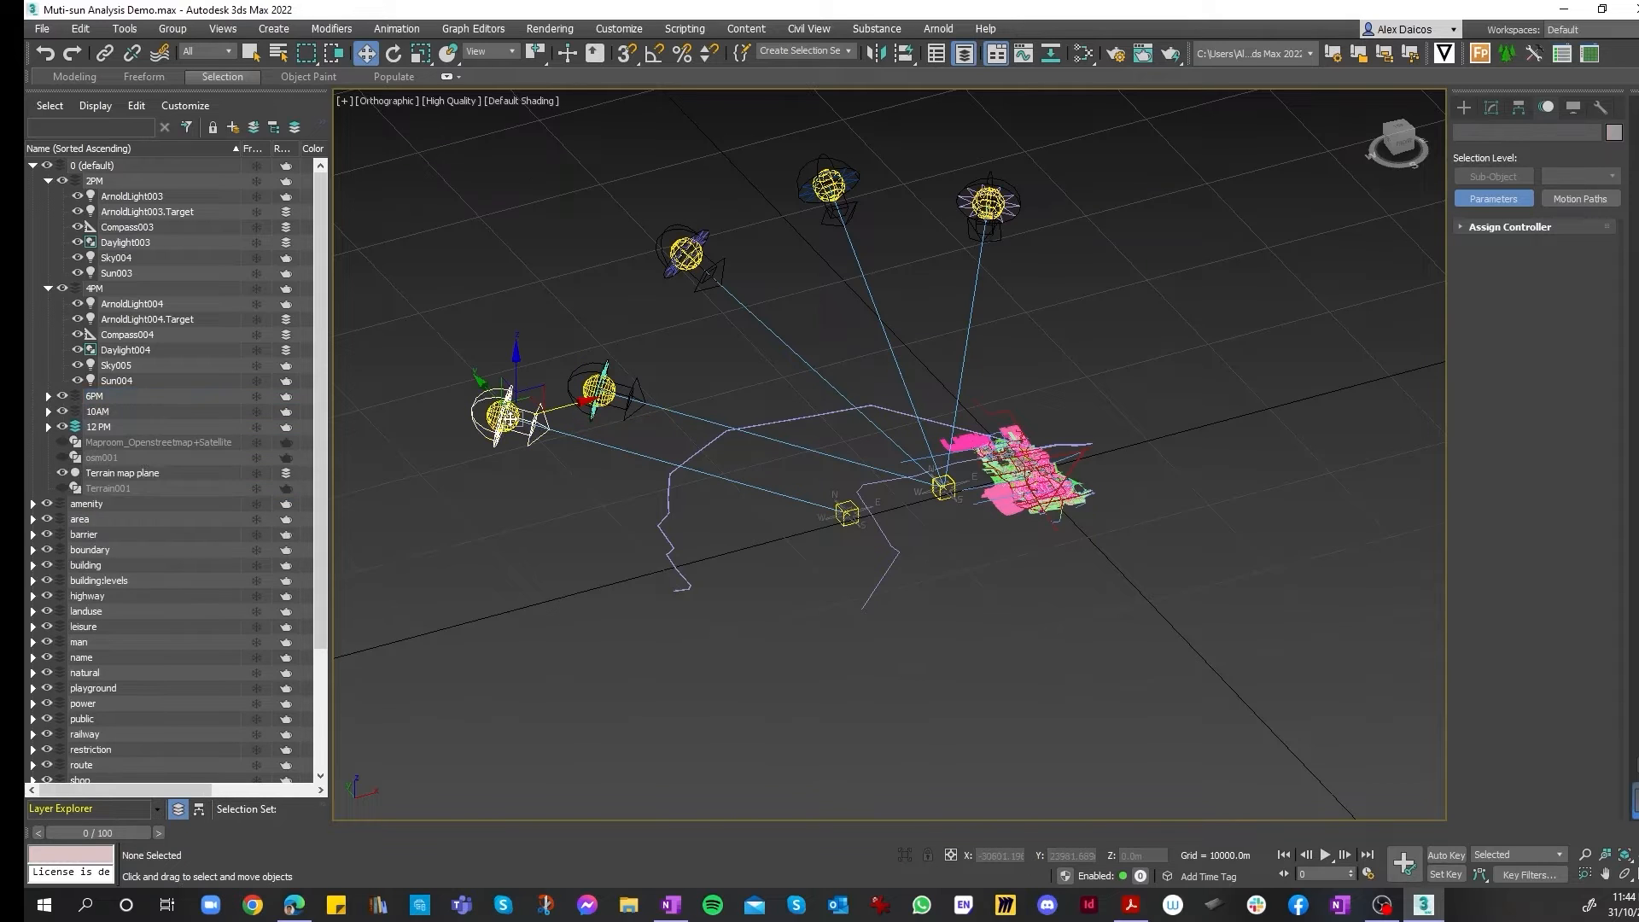
click(1509, 370)
click(1509, 371)
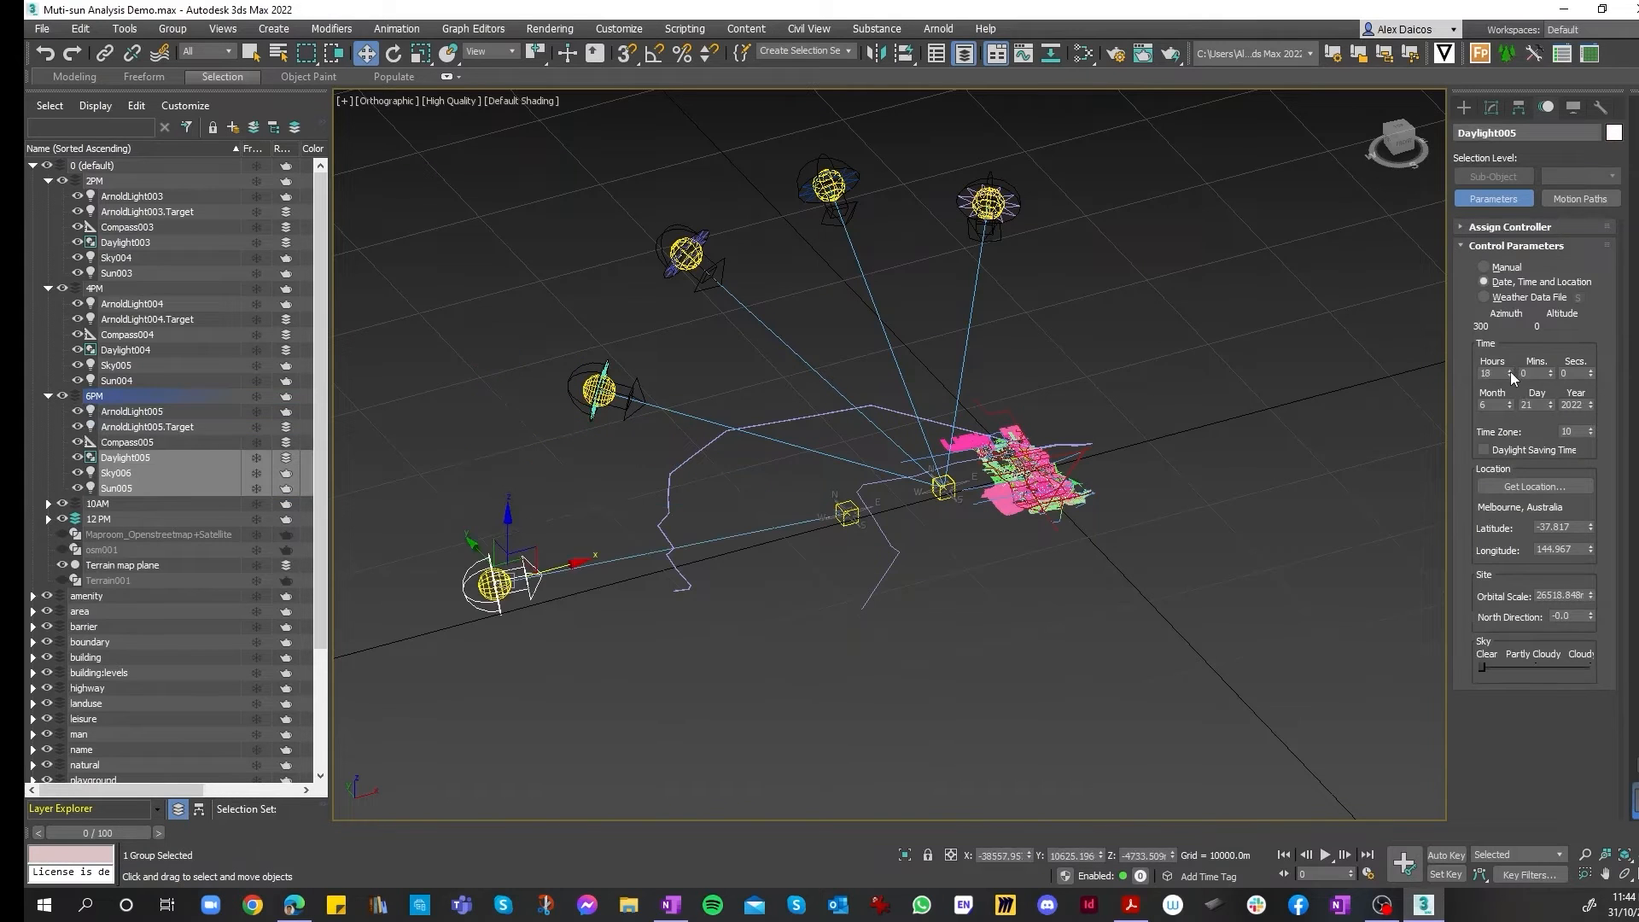
click(1037, 591)
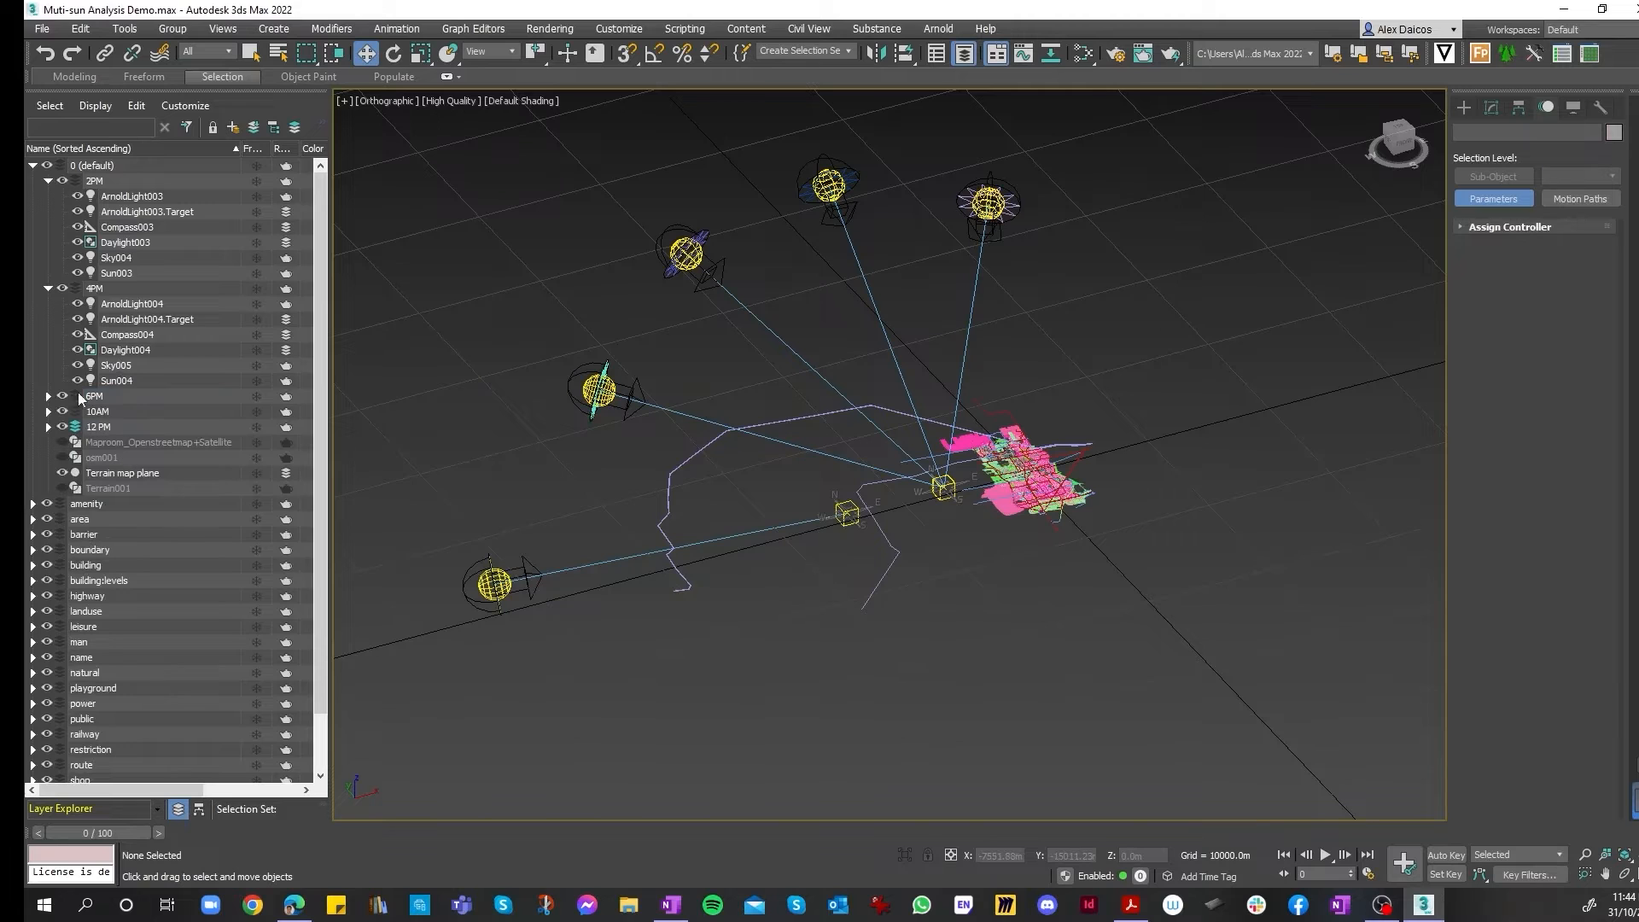
- Move all objects of the 6PM layer about 7,983 m along X onto the shared compass point, and clear the selection
click(50, 396)
shift+click(106, 411)
click(143, 490)
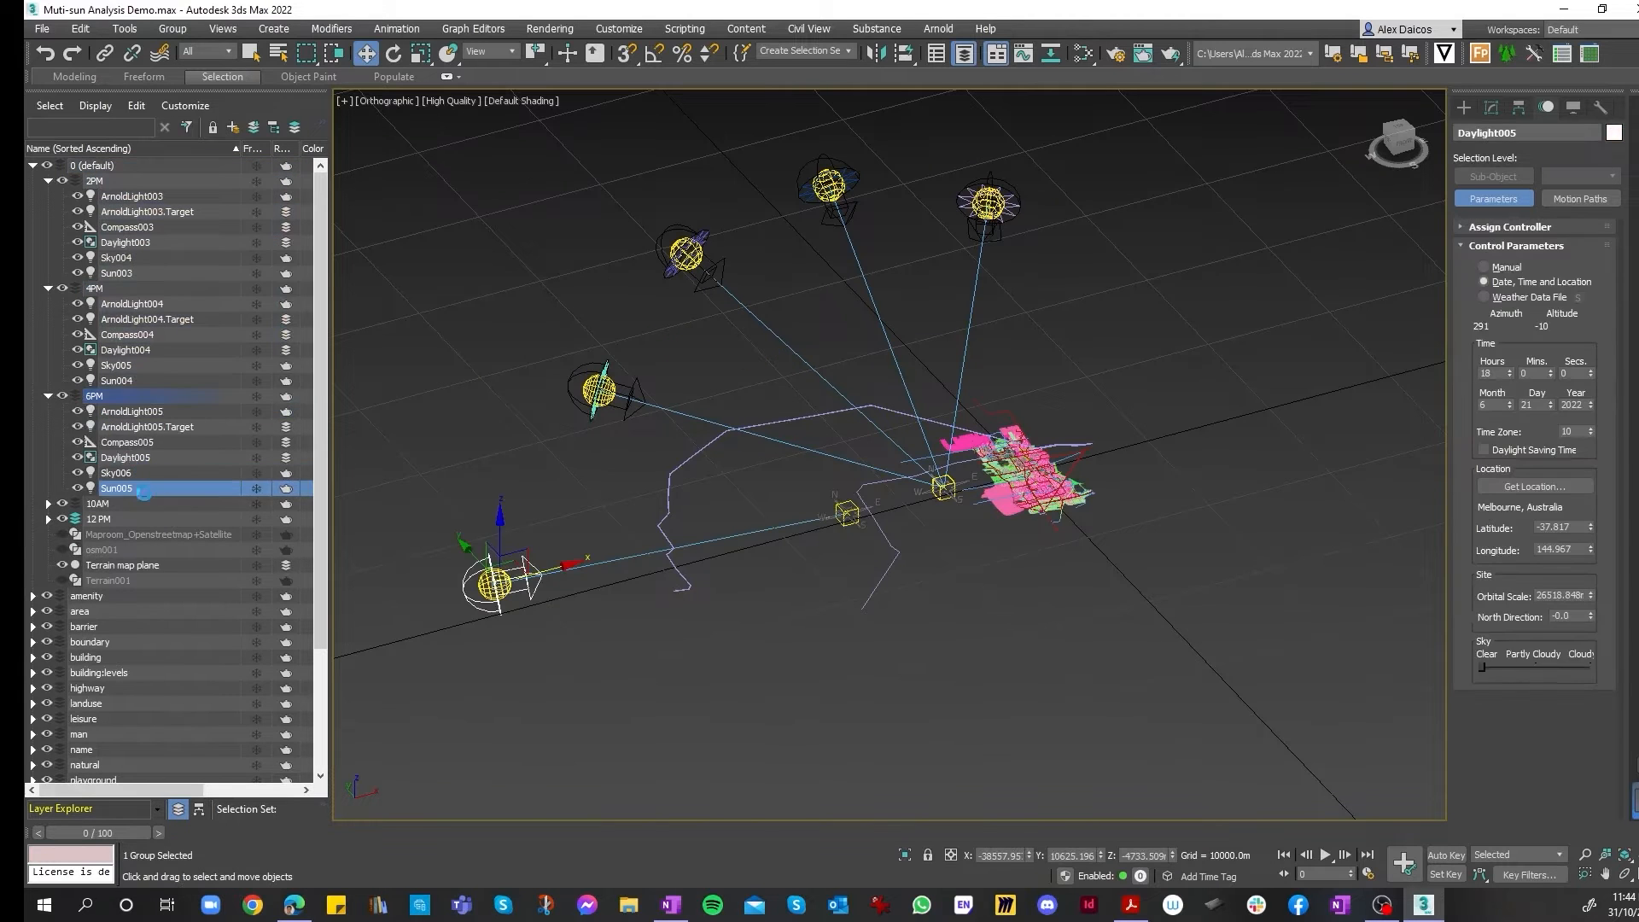
shift+click(147, 414)
drag(643, 549, 737, 522)
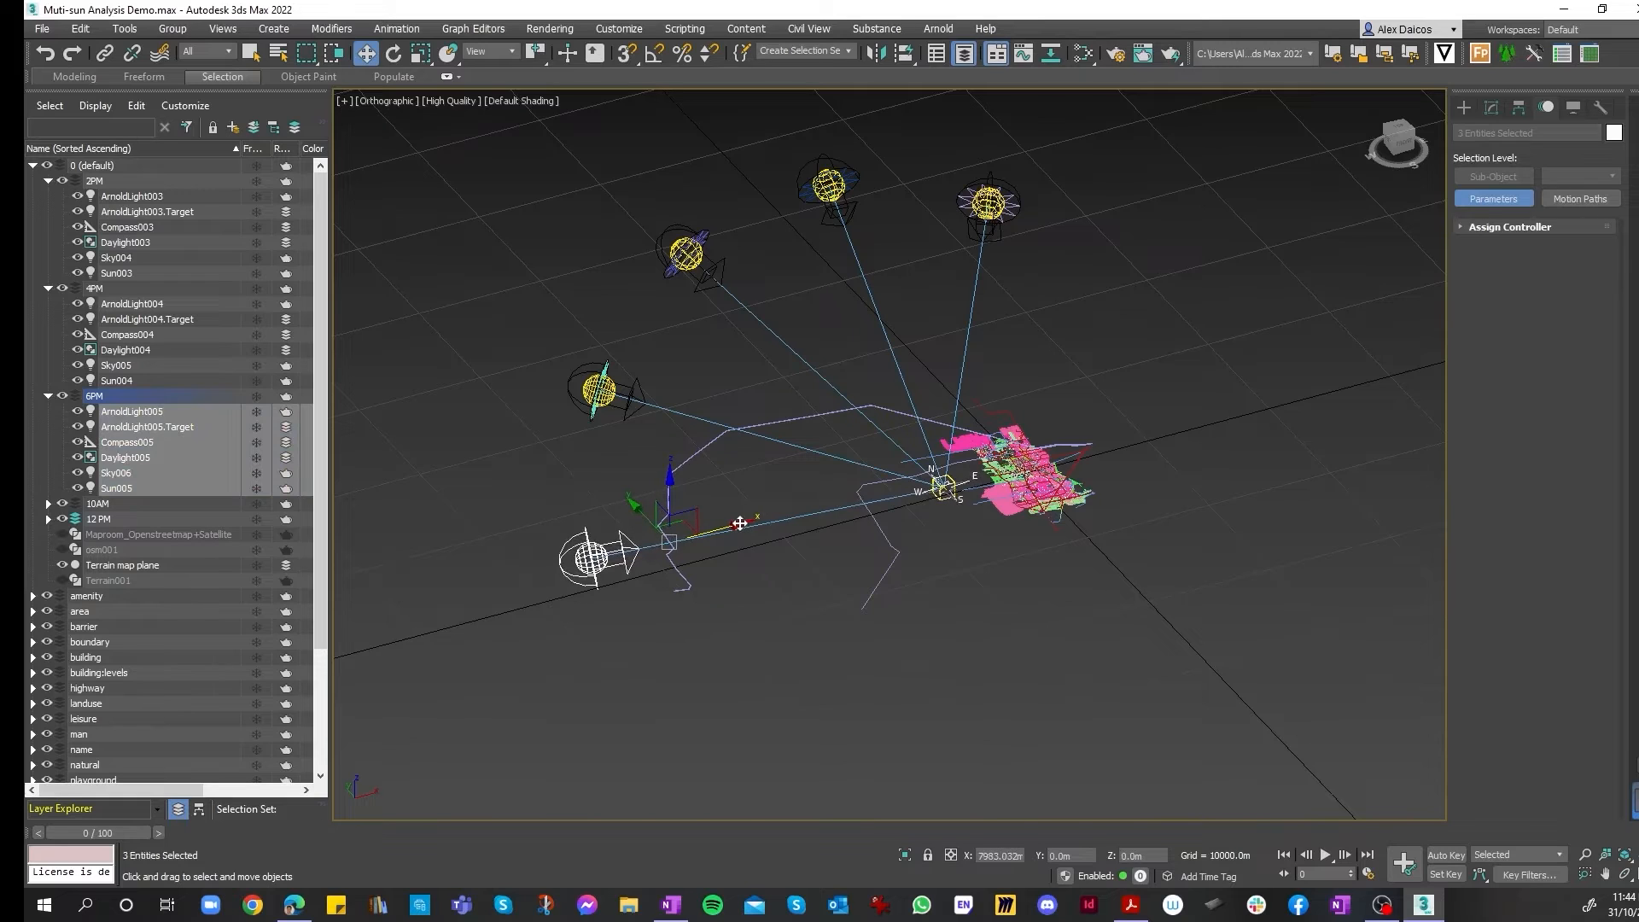
click(569, 533)
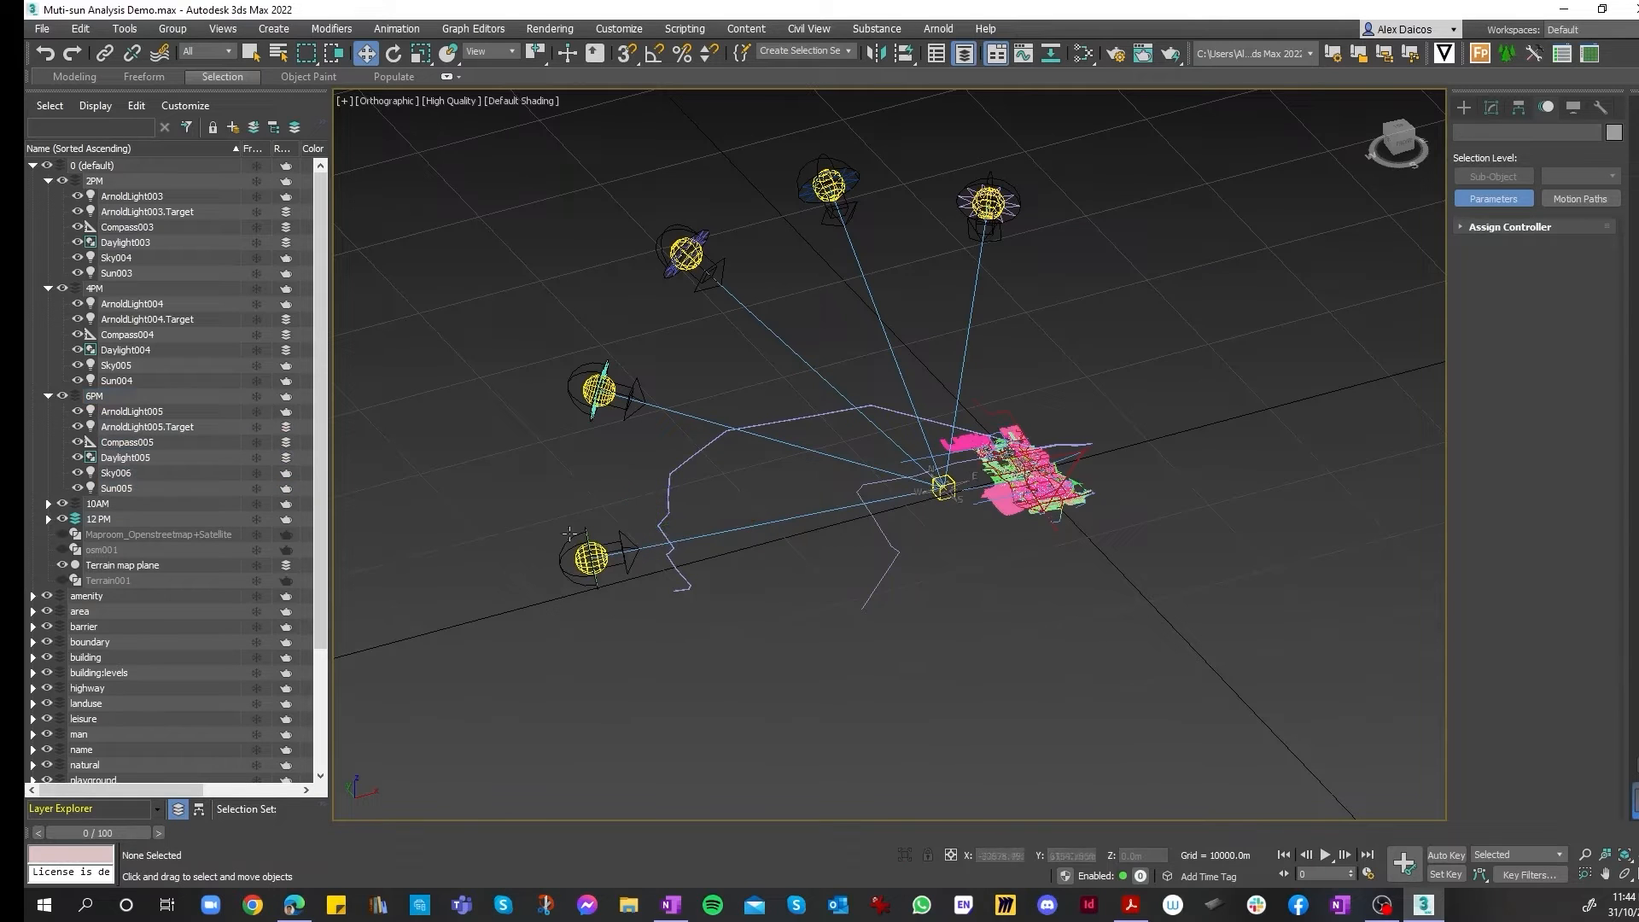
click(49, 395)
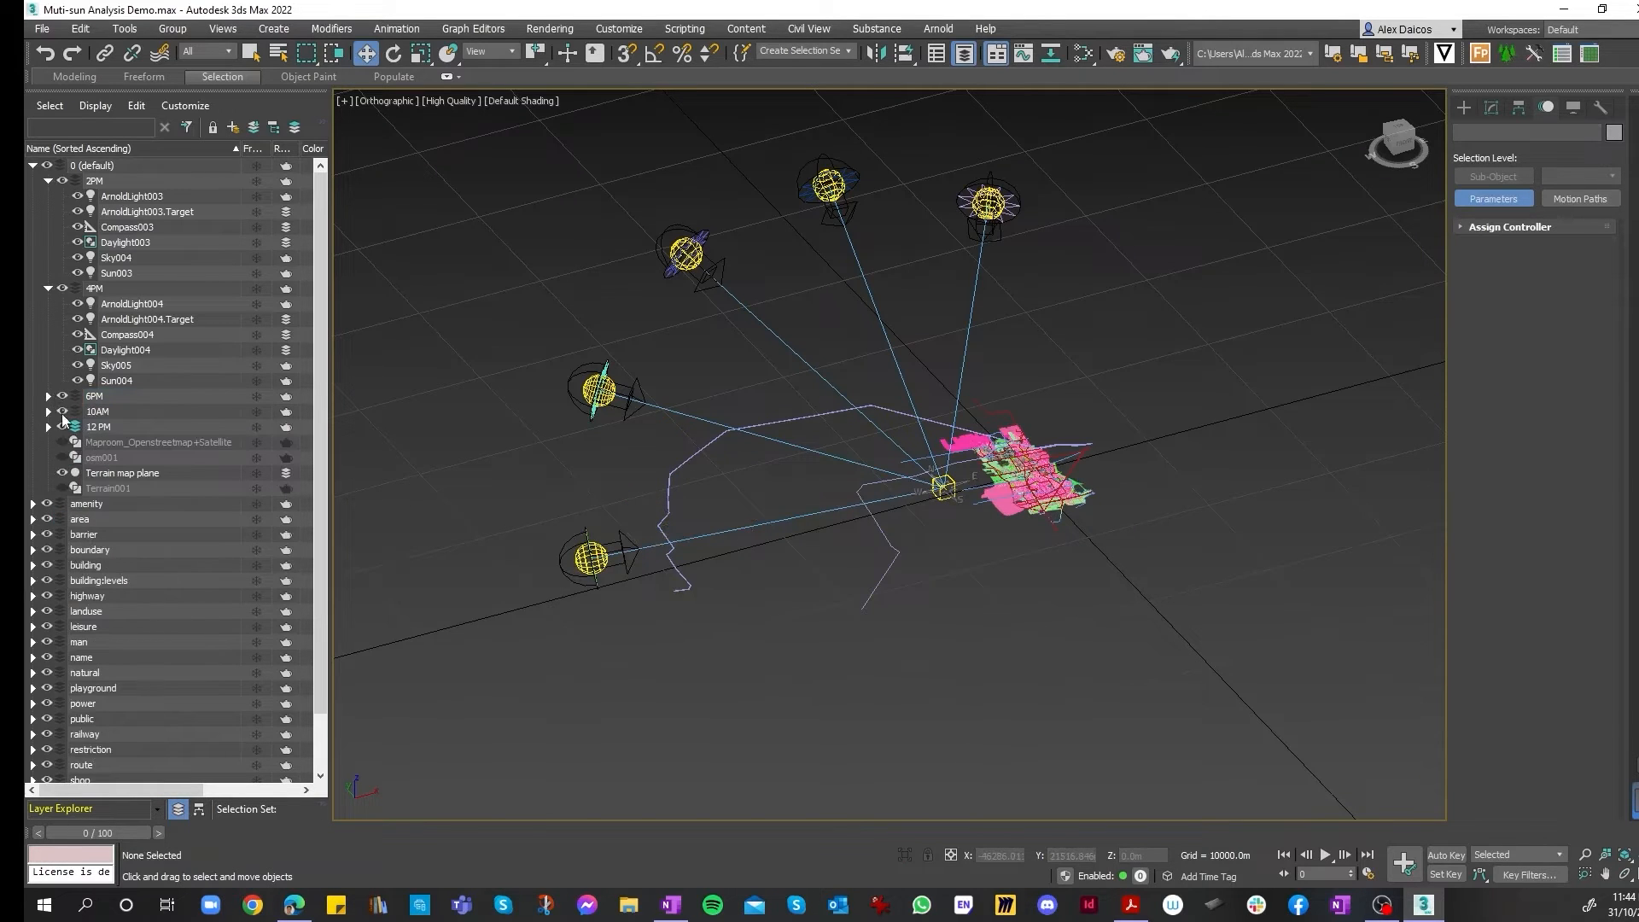
click(48, 288)
click(48, 181)
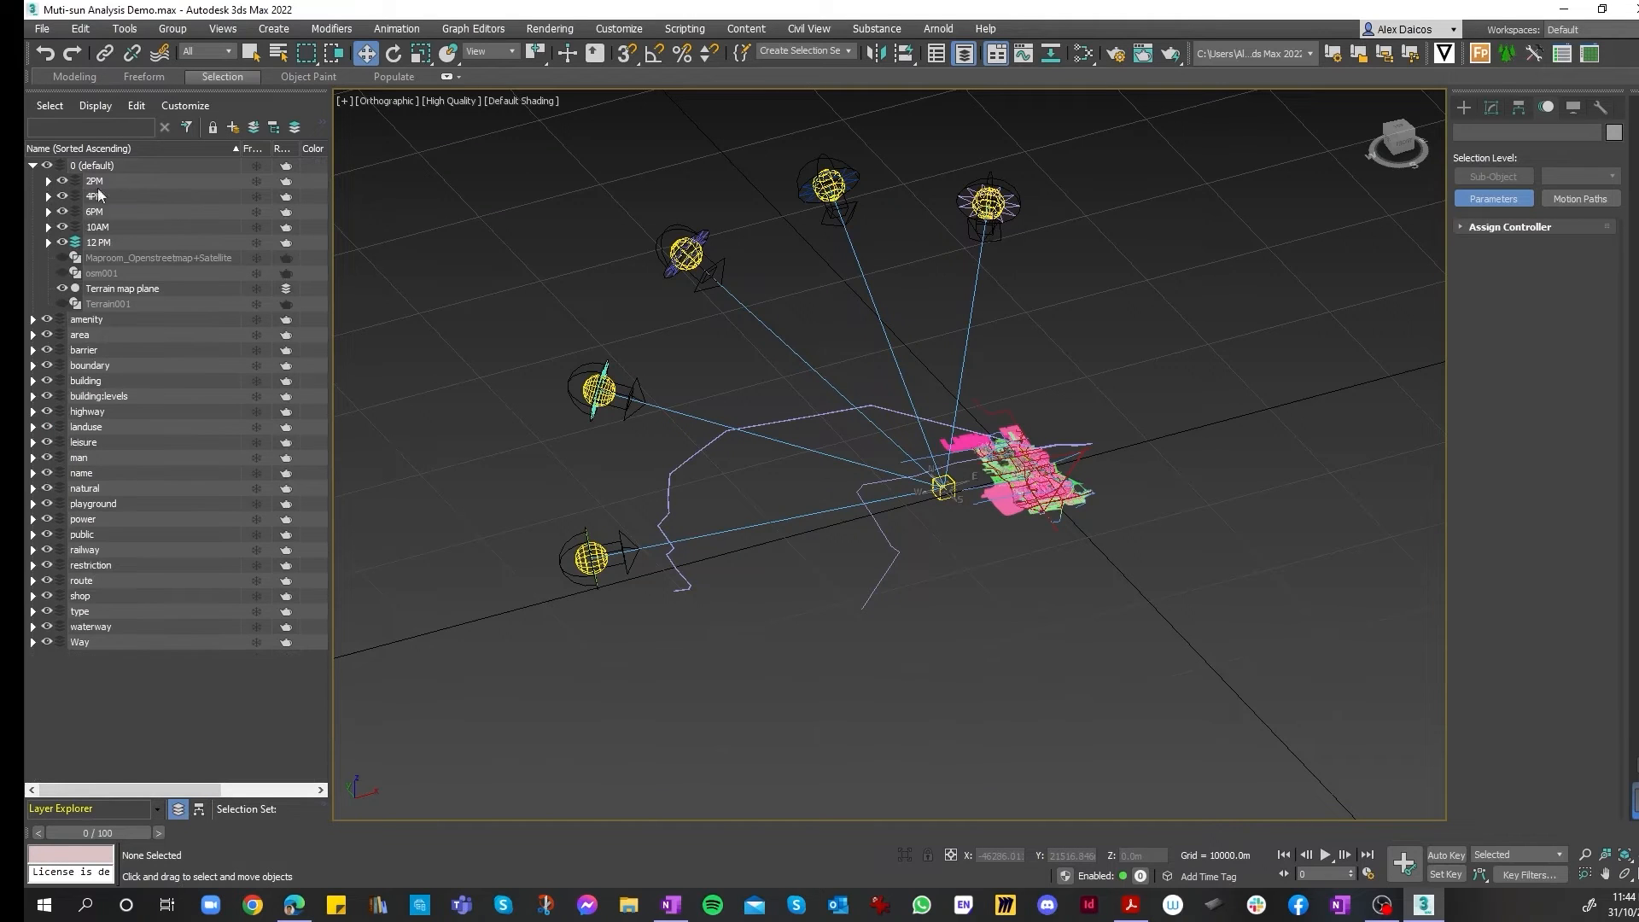
click(116, 183)
click(121, 225)
ctrl+click(111, 242)
shift+click(102, 214)
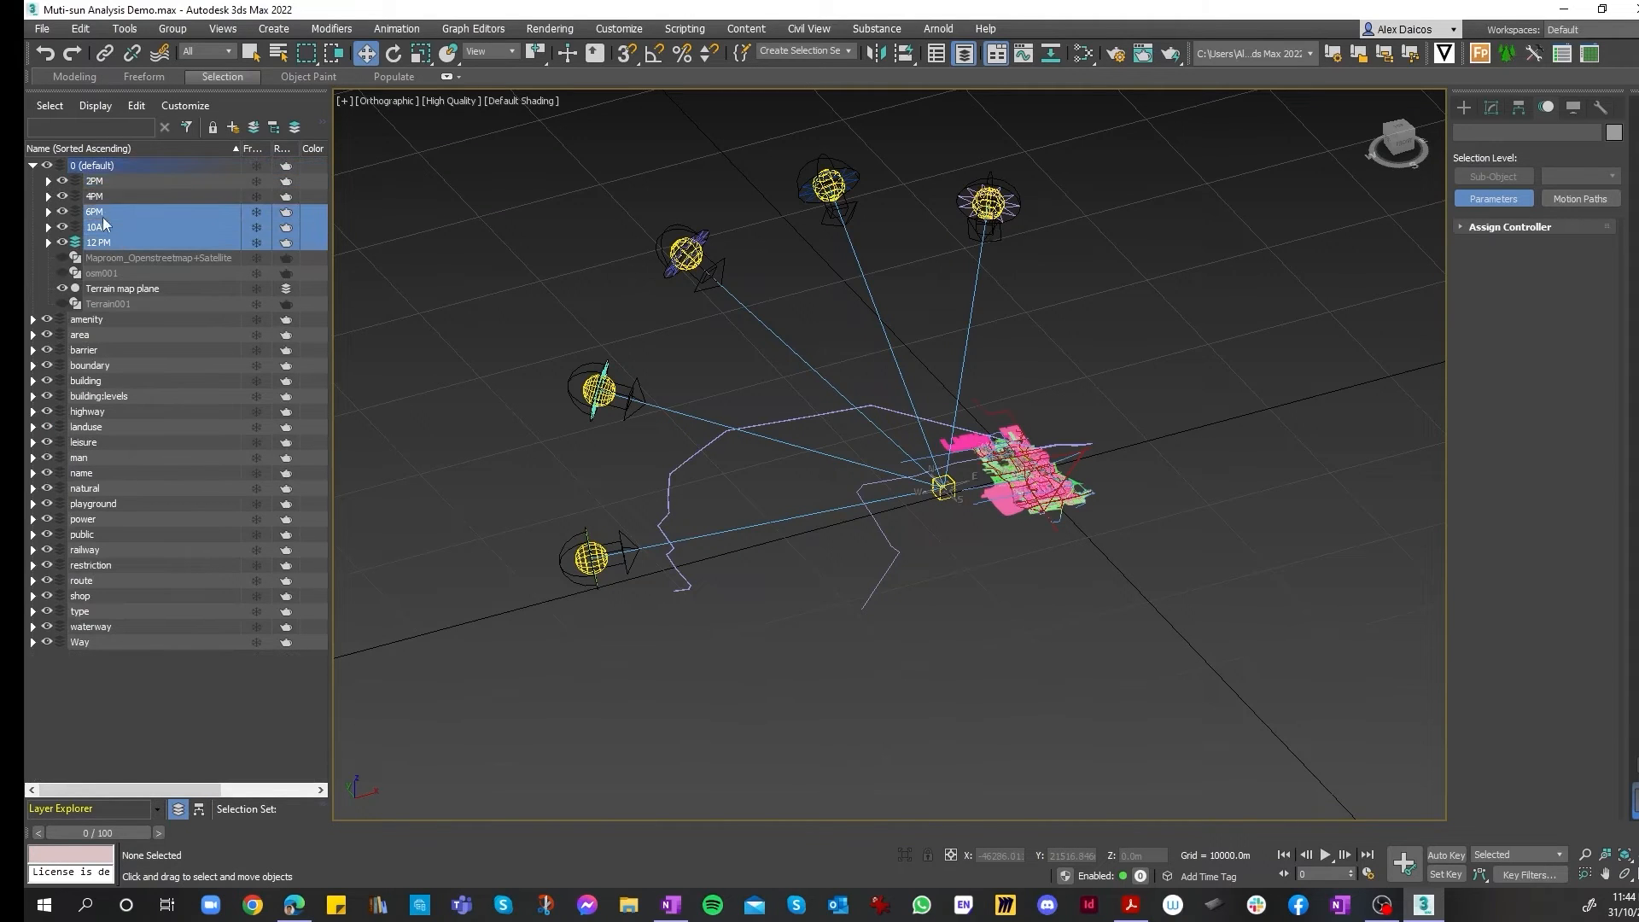
shift+click(99, 186)
right_click(99, 185)
click(283, 196)
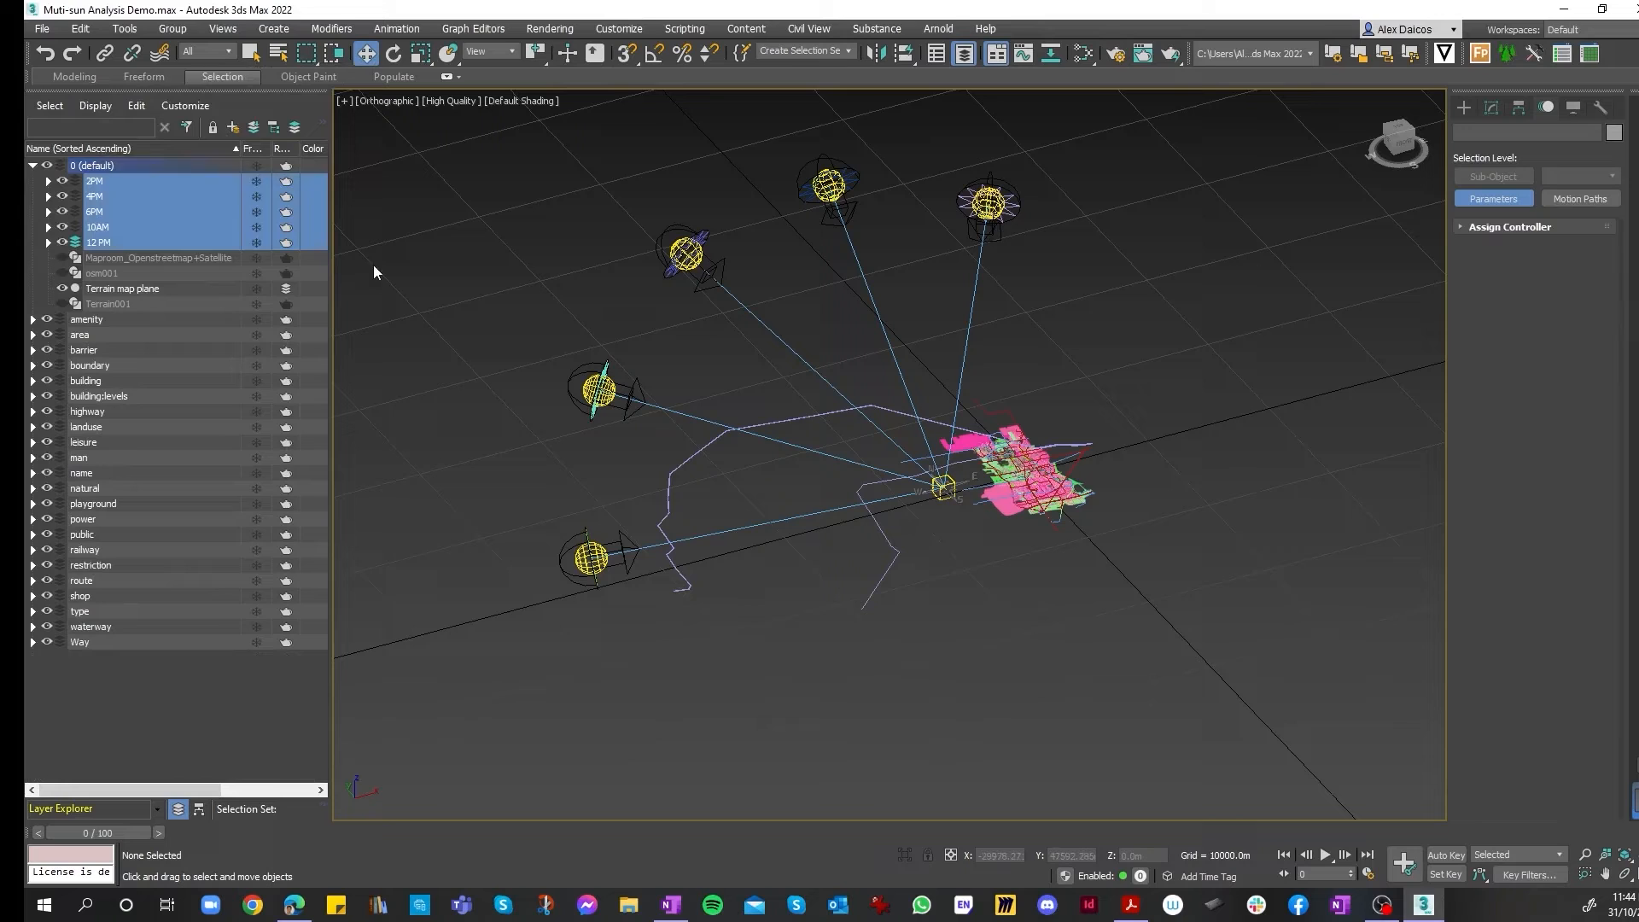
- Select all objects of the 2PM, 4PM, 6PM, 10AM and 12 PM layers and move them about 5,997 m along X onto the city model
click(48, 181)
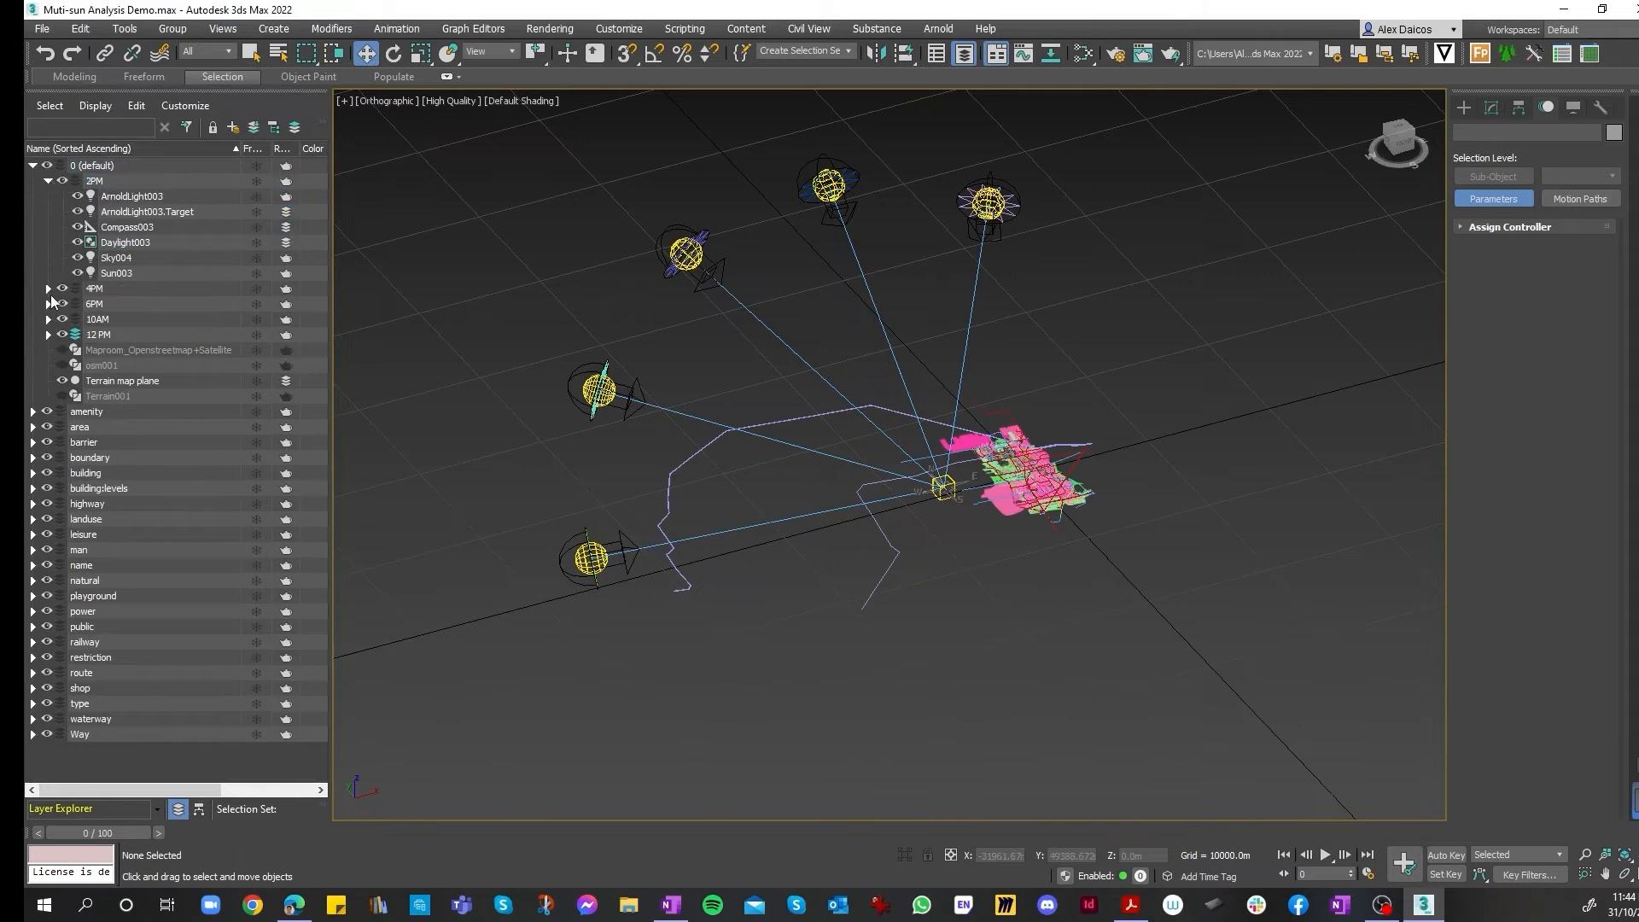
click(48, 288)
click(48, 396)
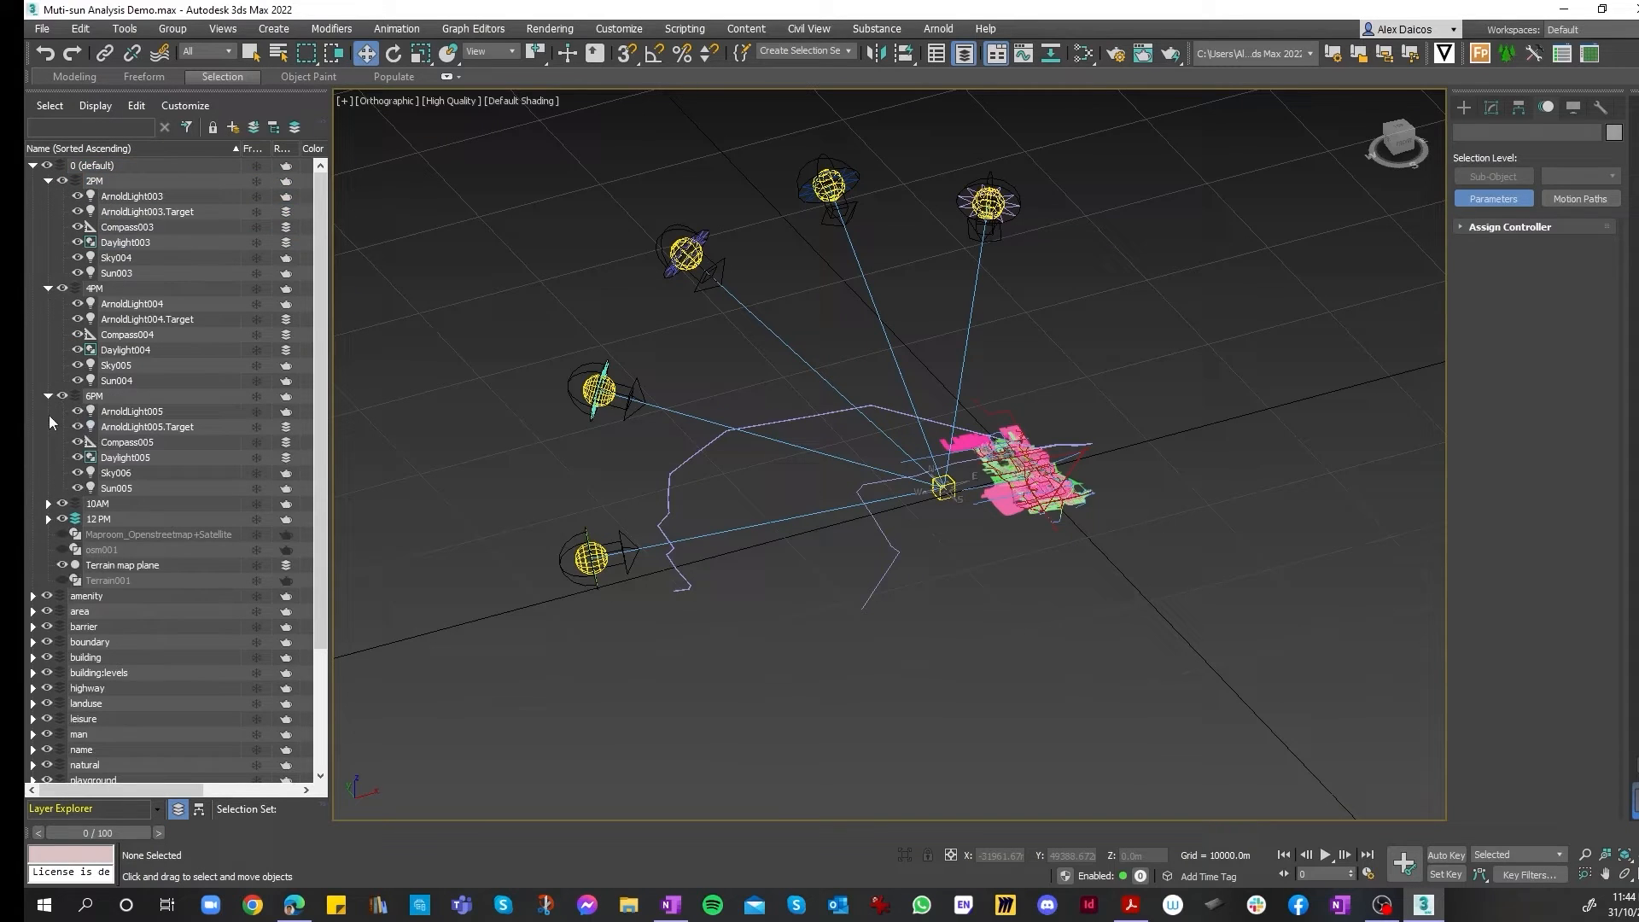
click(49, 503)
click(49, 611)
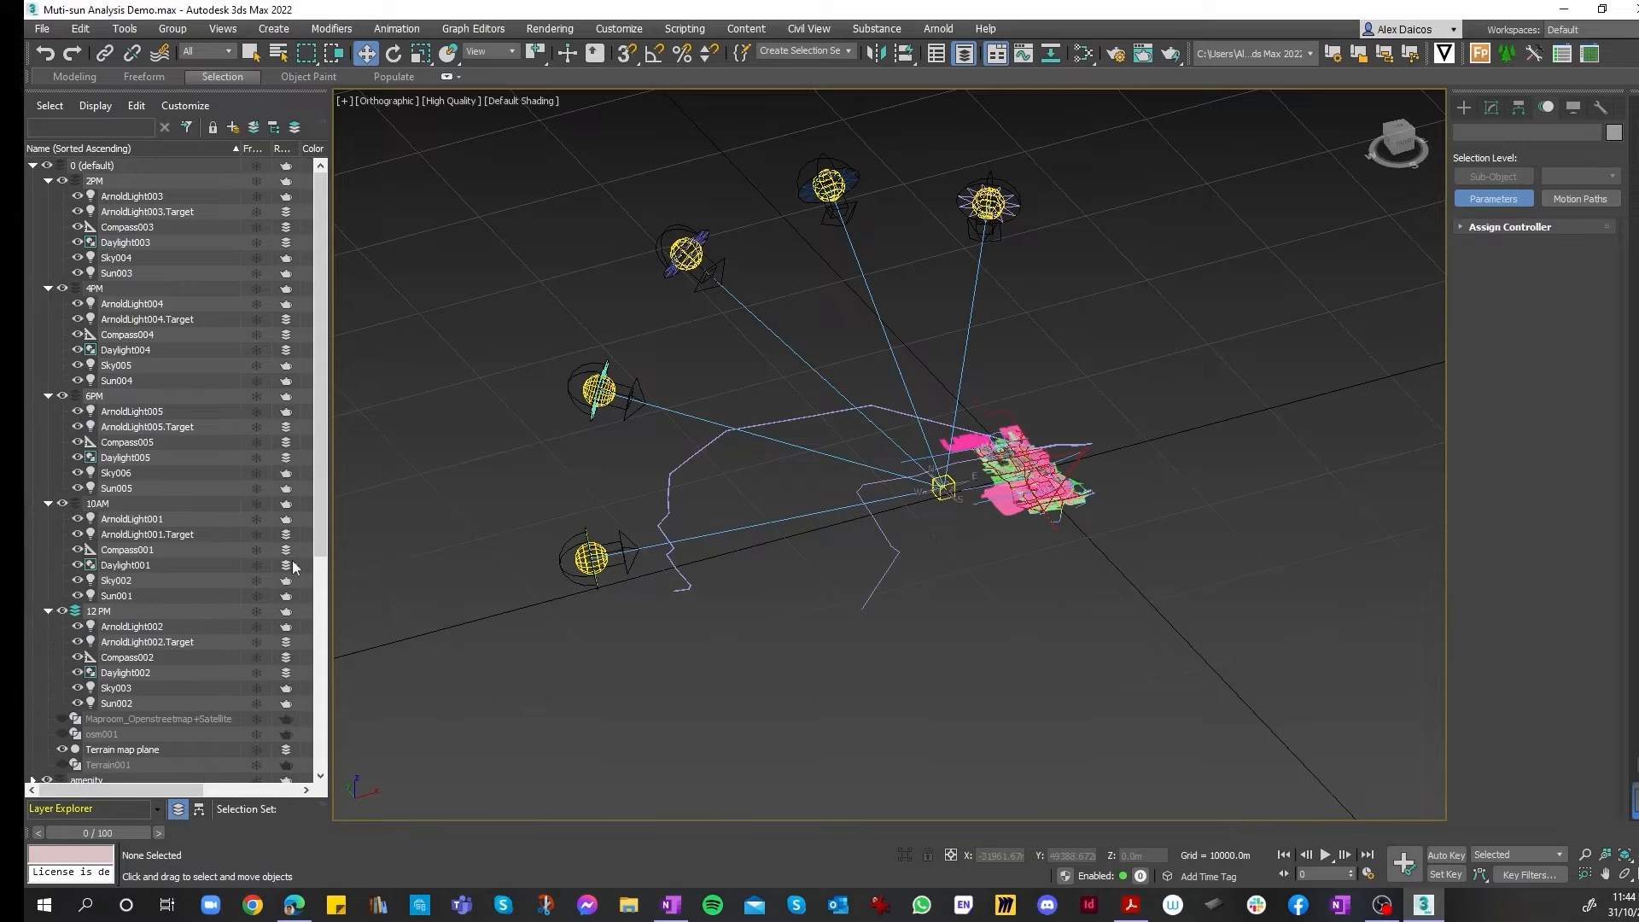
click(164, 196)
shift+click(130, 702)
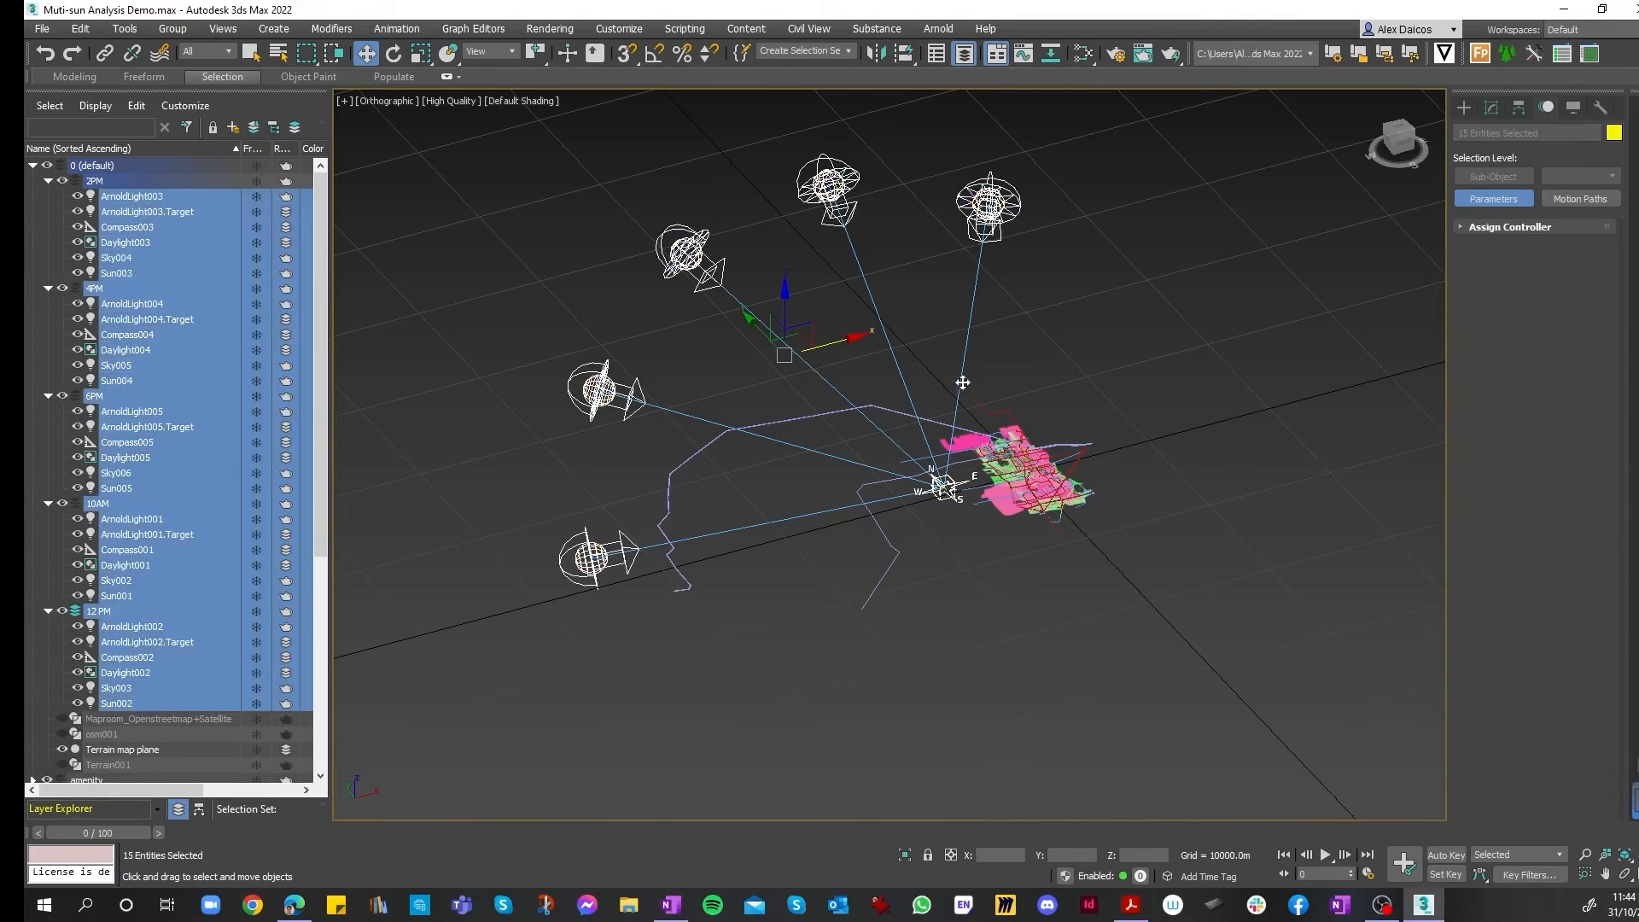
drag(855, 338, 927, 324)
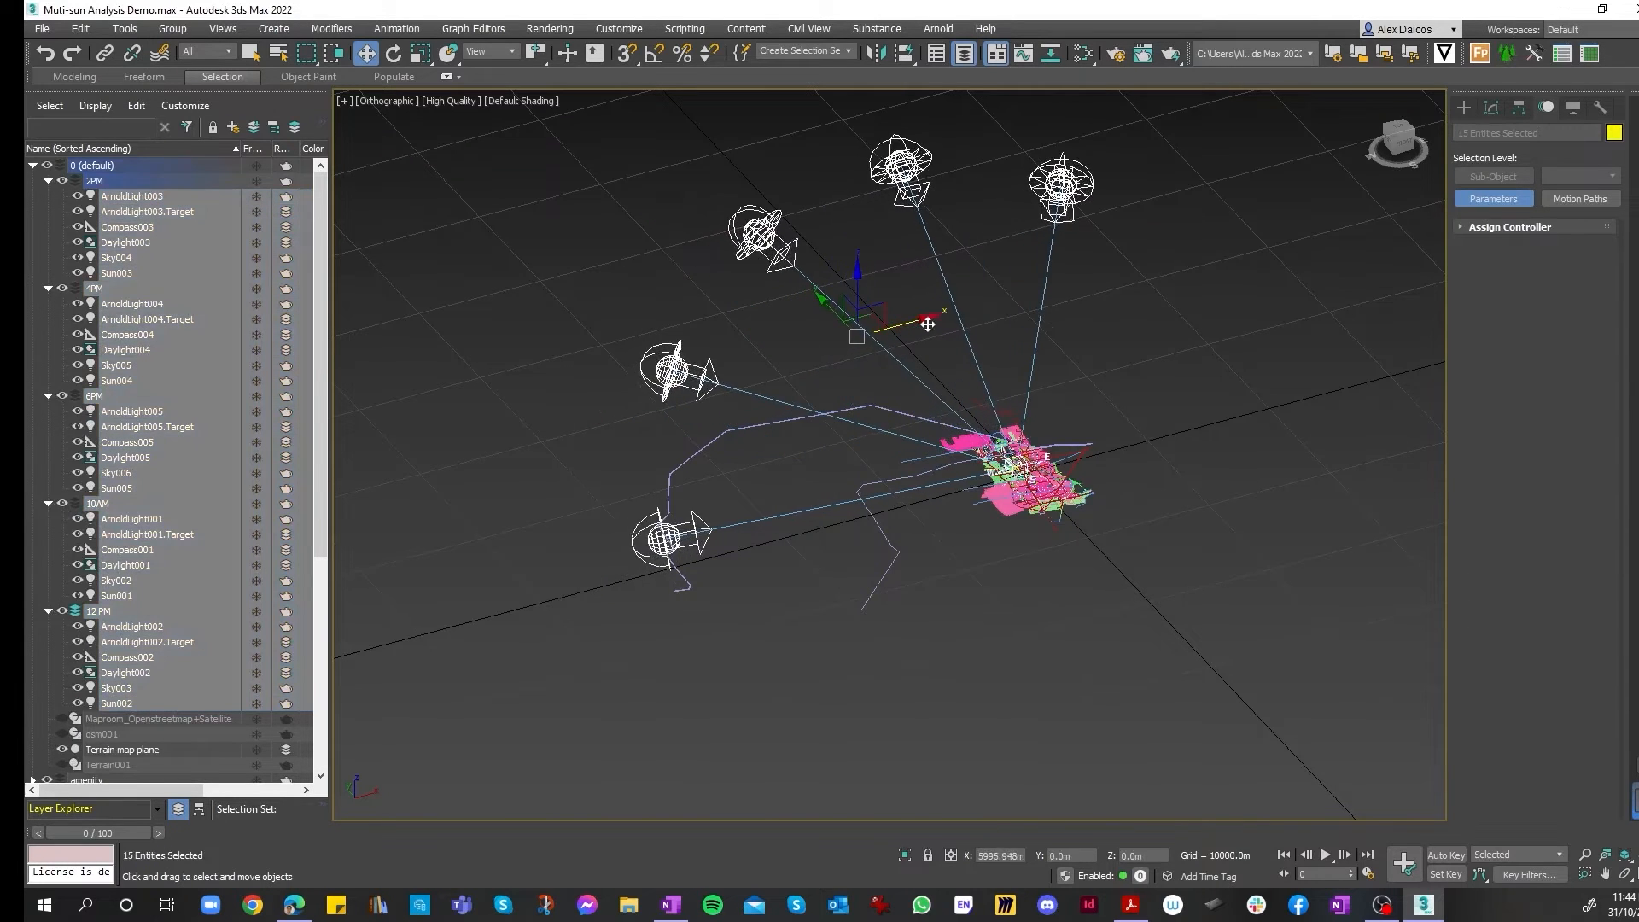
- Move the selected sun systems of all five layers about 500 m along Y across the city model
scroll(1051, 454, up, 4)
scroll(883, 446, down, 2)
scroll(926, 451, up, 6)
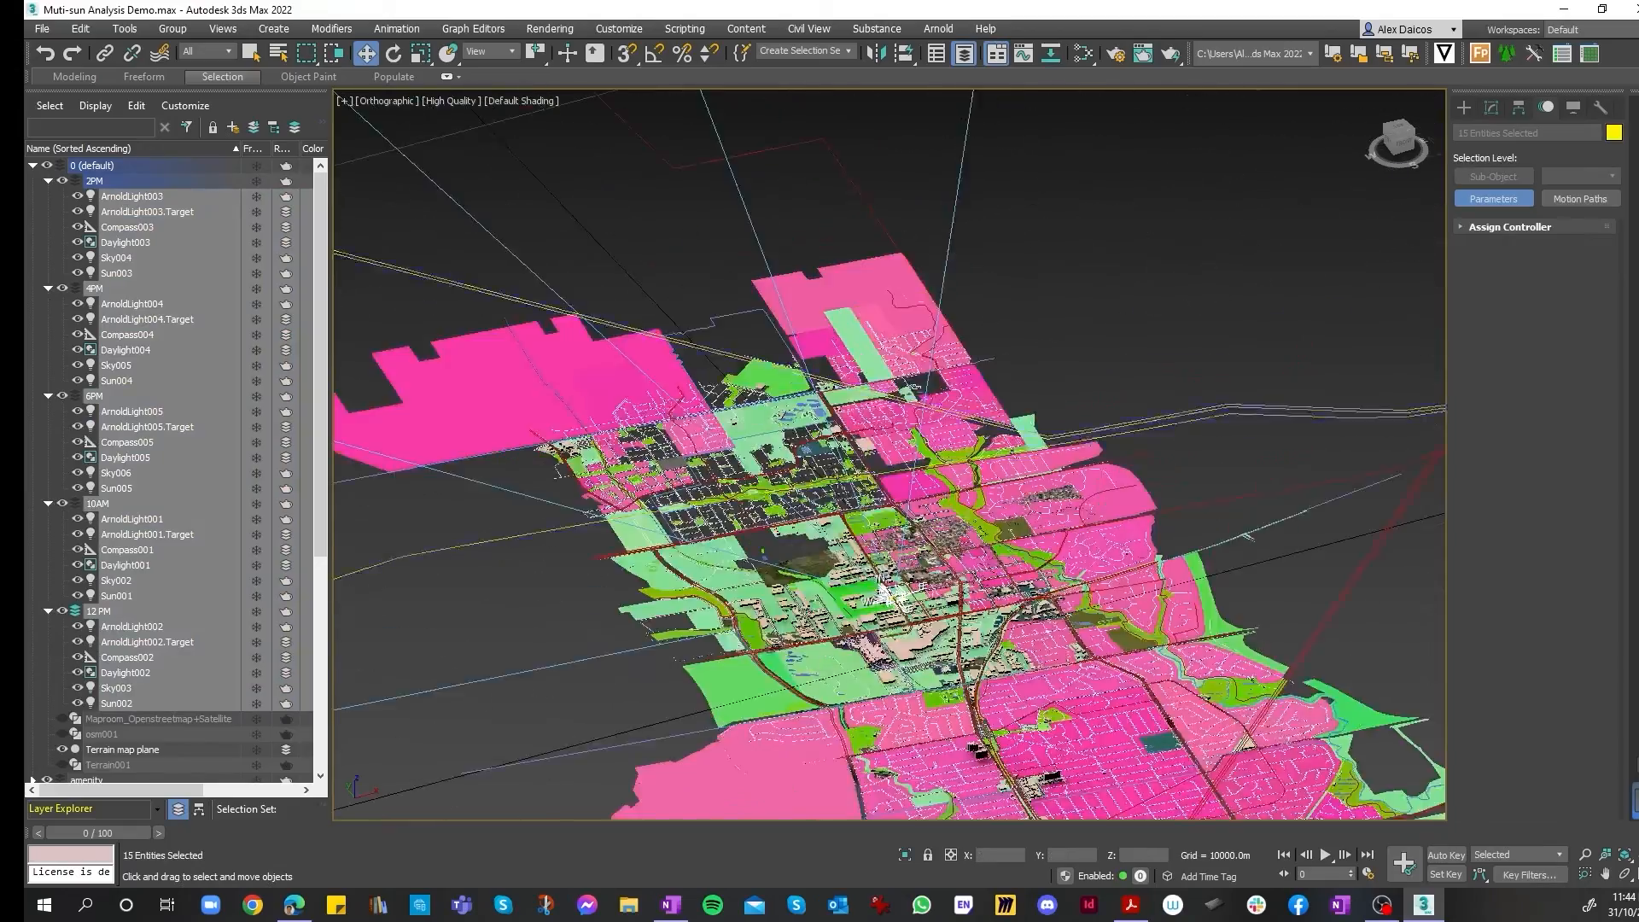
scroll(853, 512, down, 2)
scroll(841, 555, up, 2)
scroll(841, 555, down, 10)
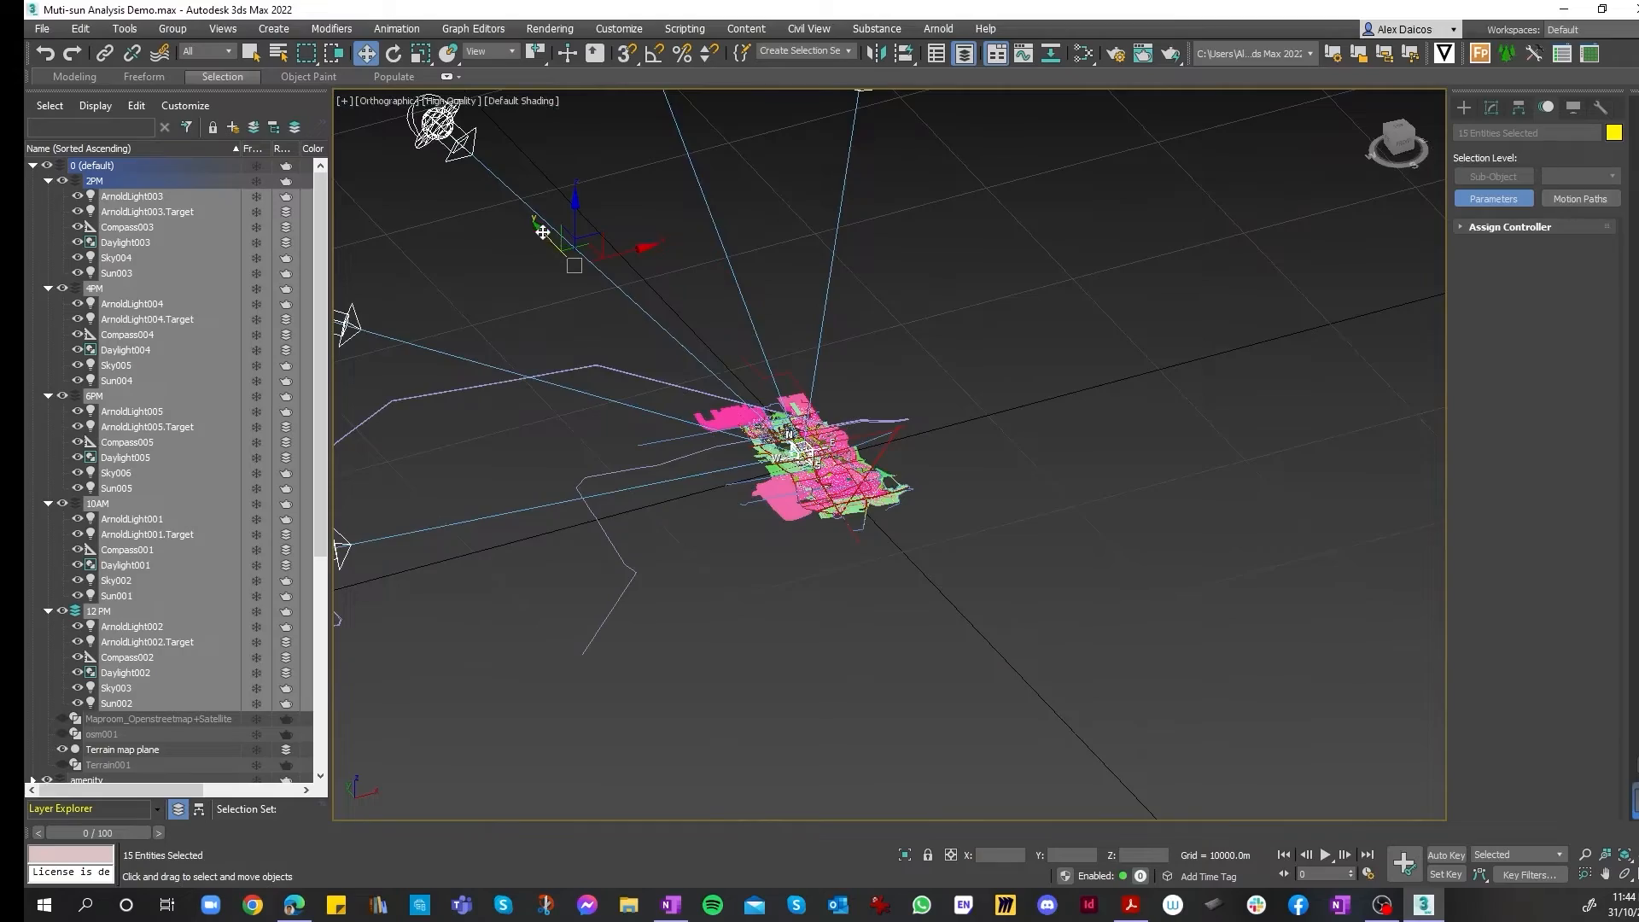
scroll(829, 500, up, 5)
scroll(829, 499, up, 4)
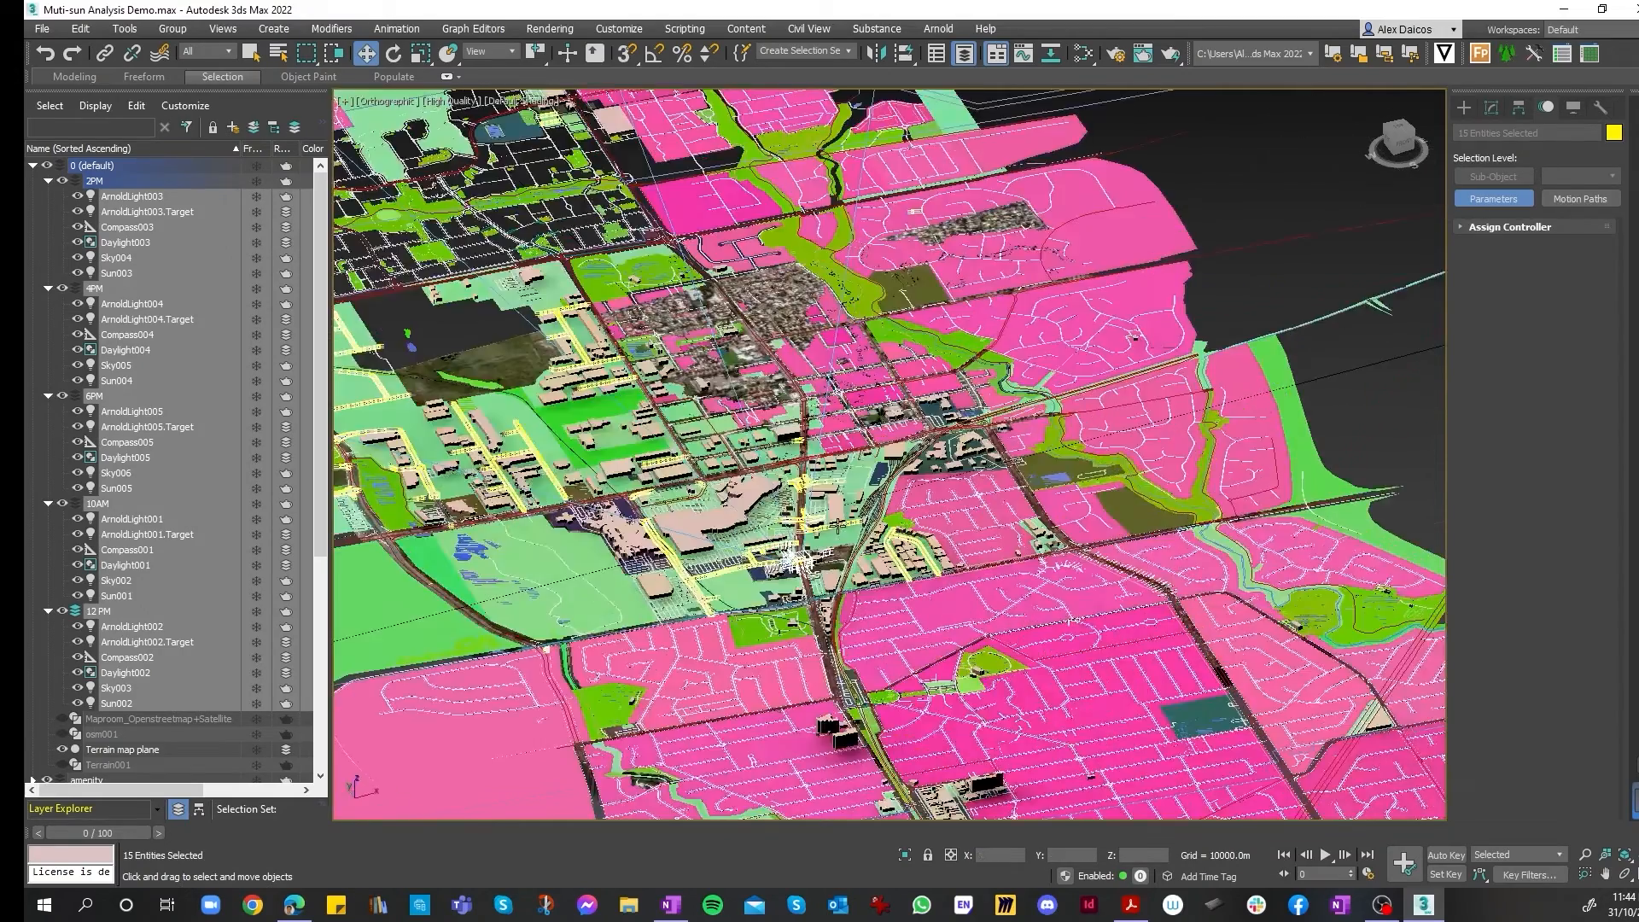
scroll(769, 513, down, 5)
scroll(730, 511, down, 2)
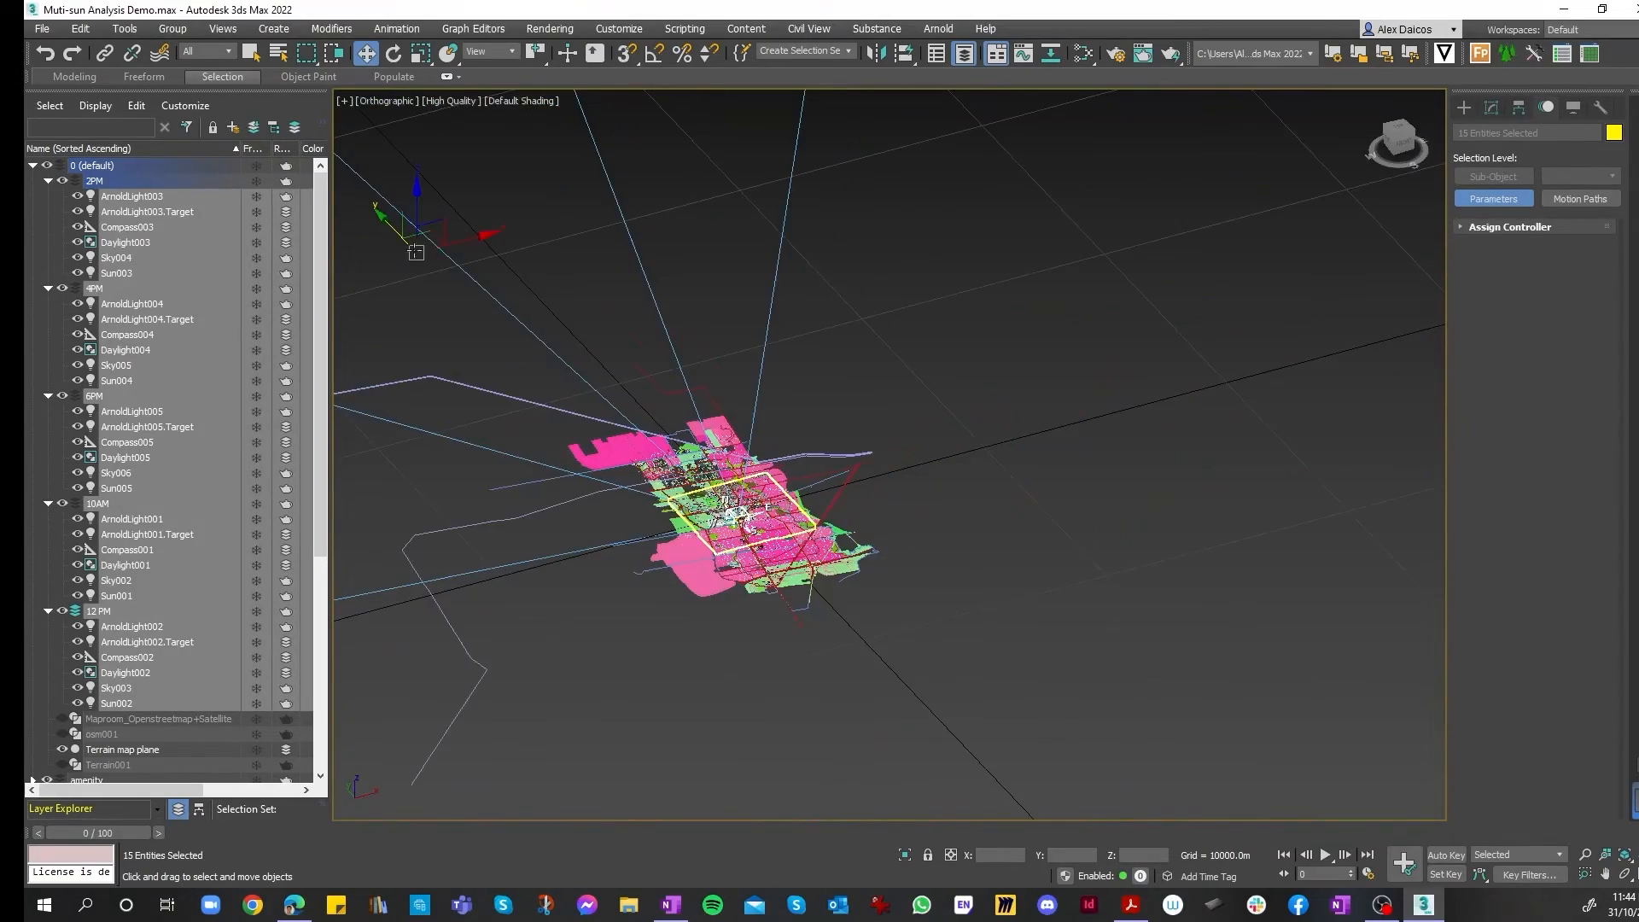
drag(416, 253, 377, 210)
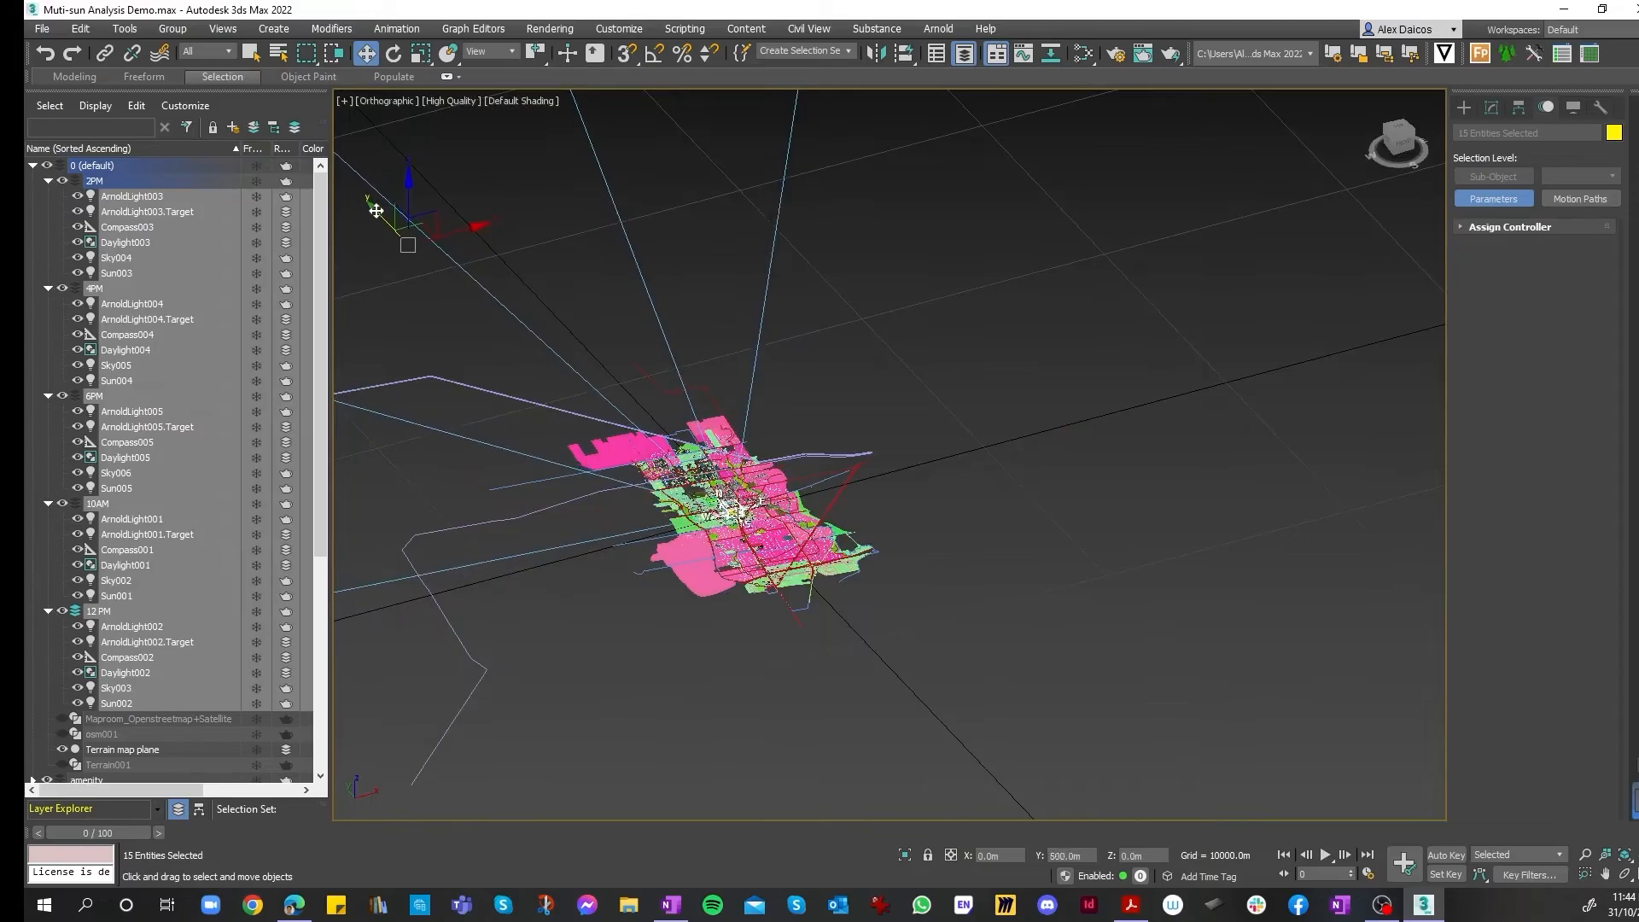
- Examine where the shared compass point sits among the city buildings, and clear the selection
scroll(822, 611, up, 6)
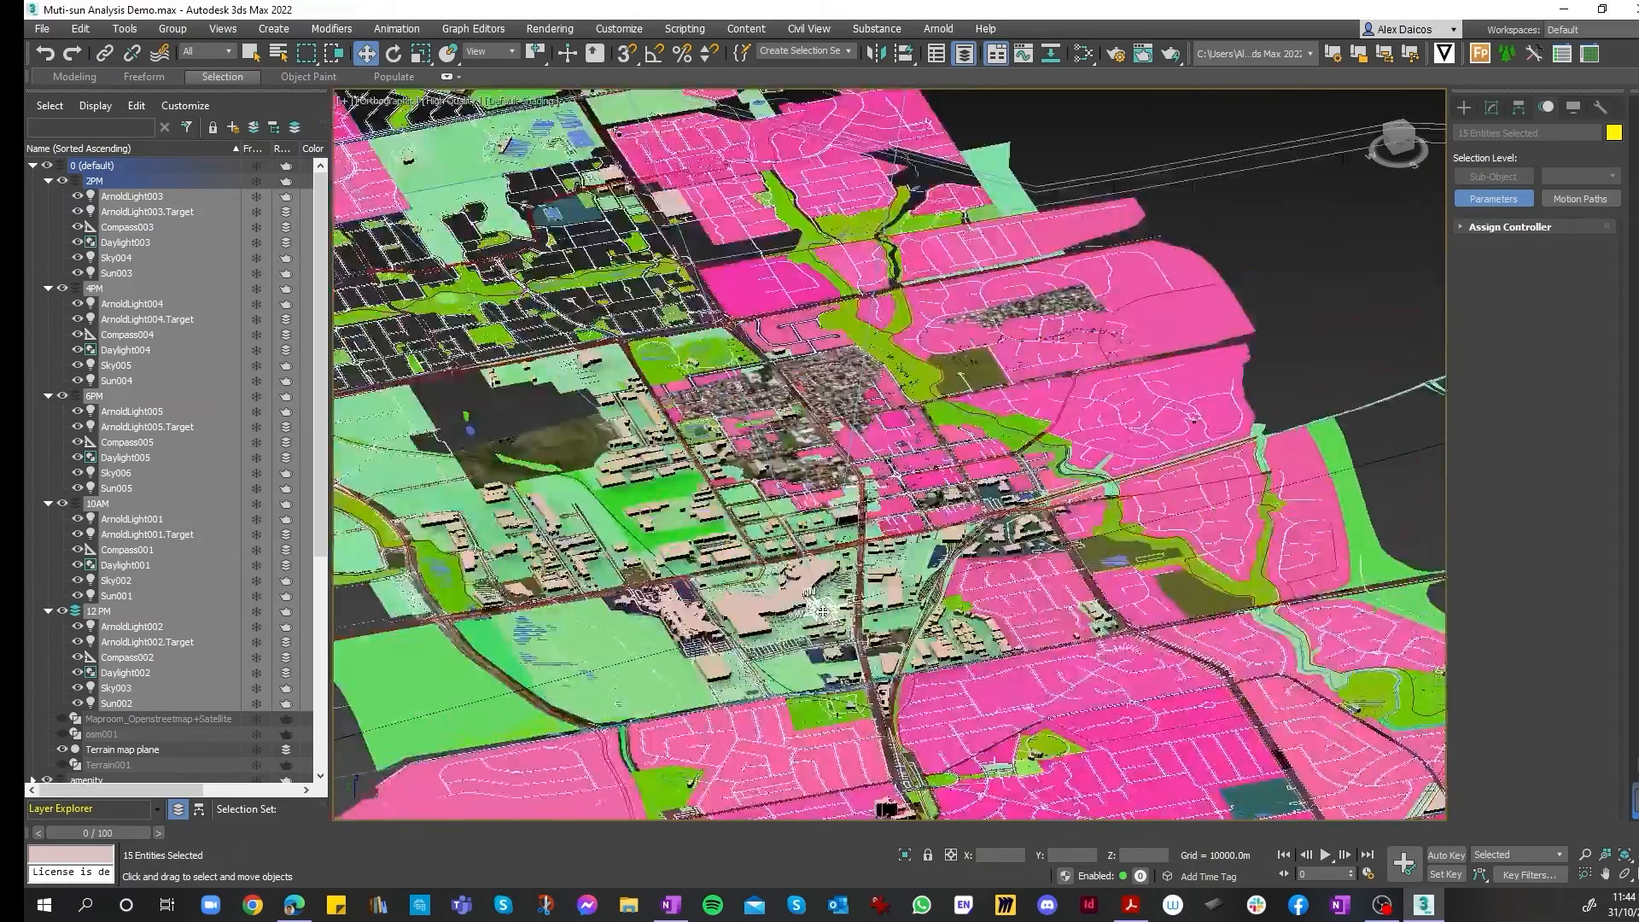
scroll(822, 609, up, 6)
scroll(824, 589, down, 5)
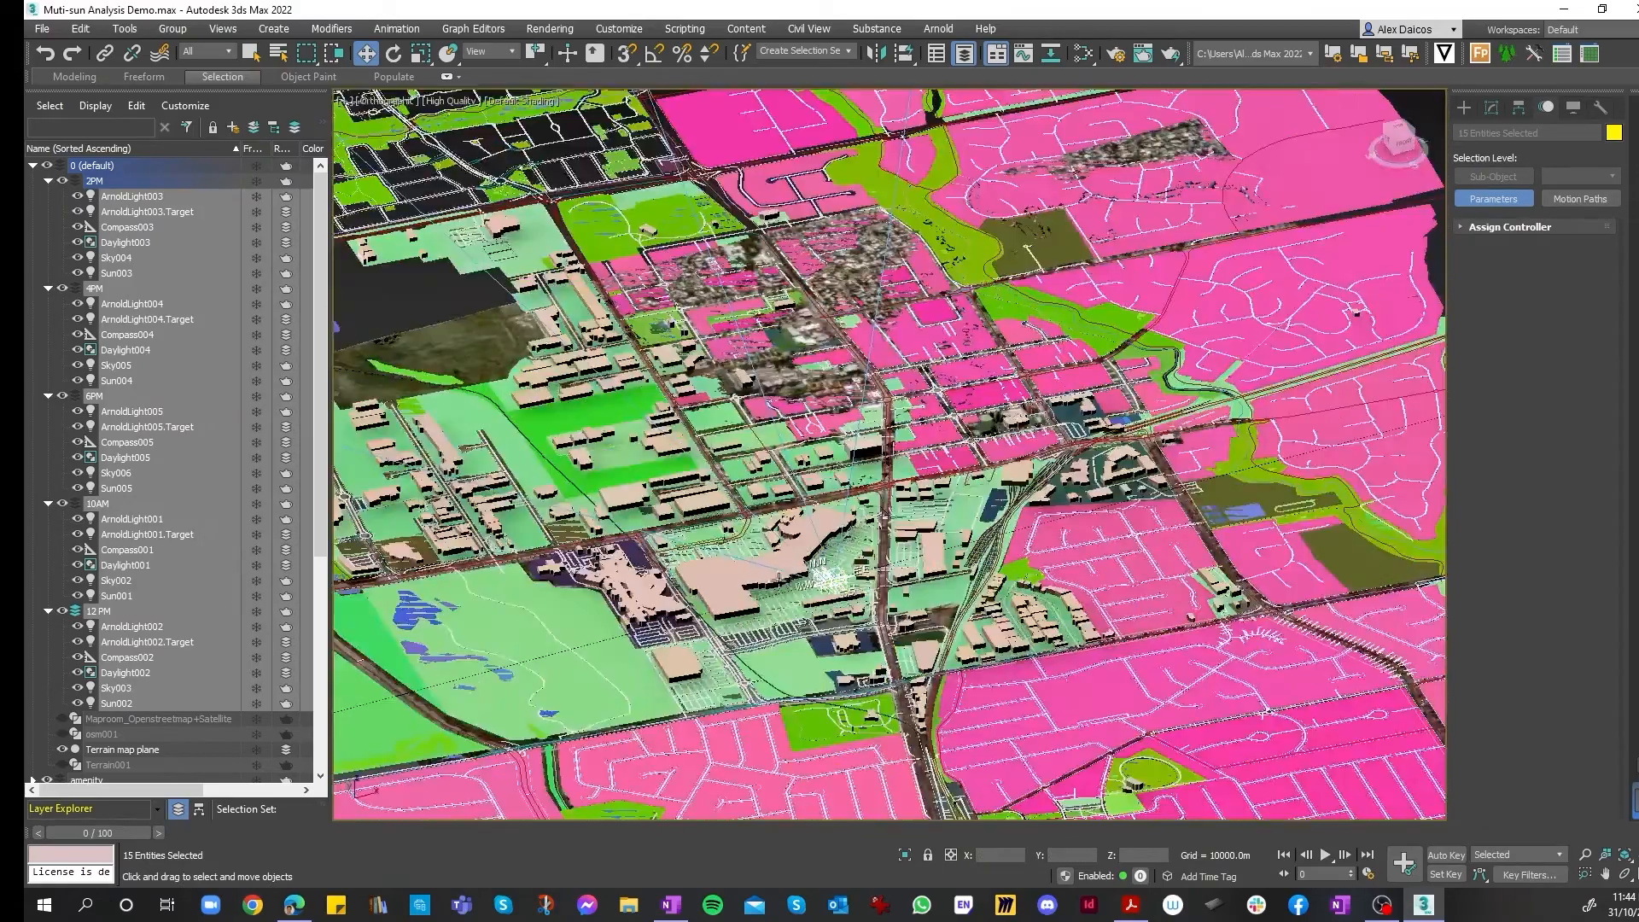
scroll(778, 579, up, 8)
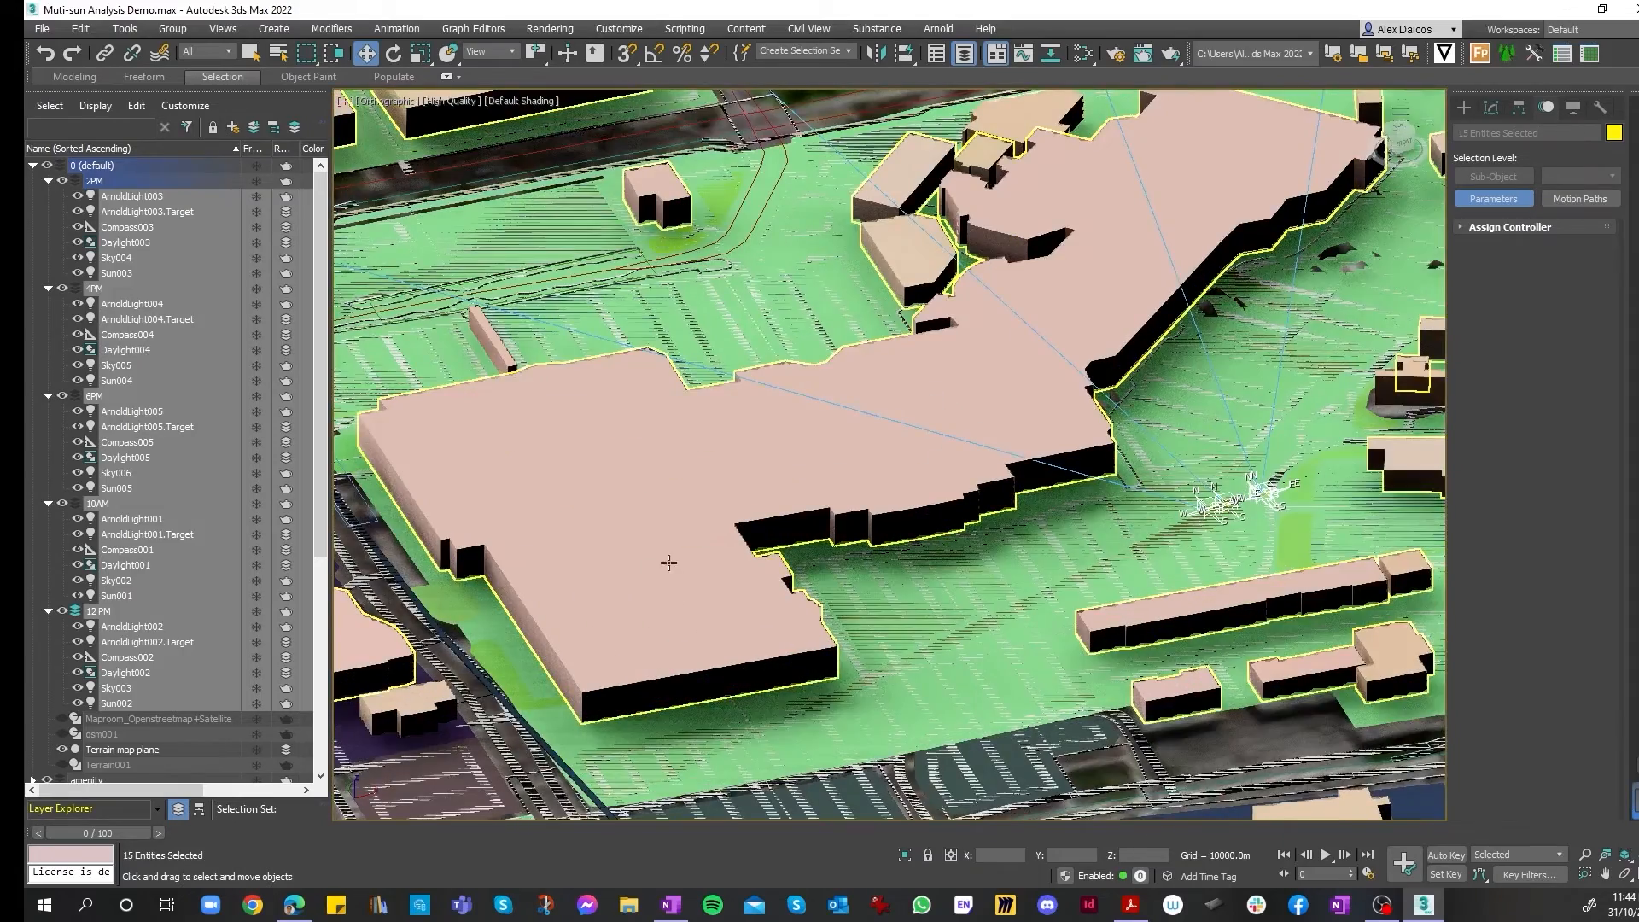
scroll(669, 562, down, 6)
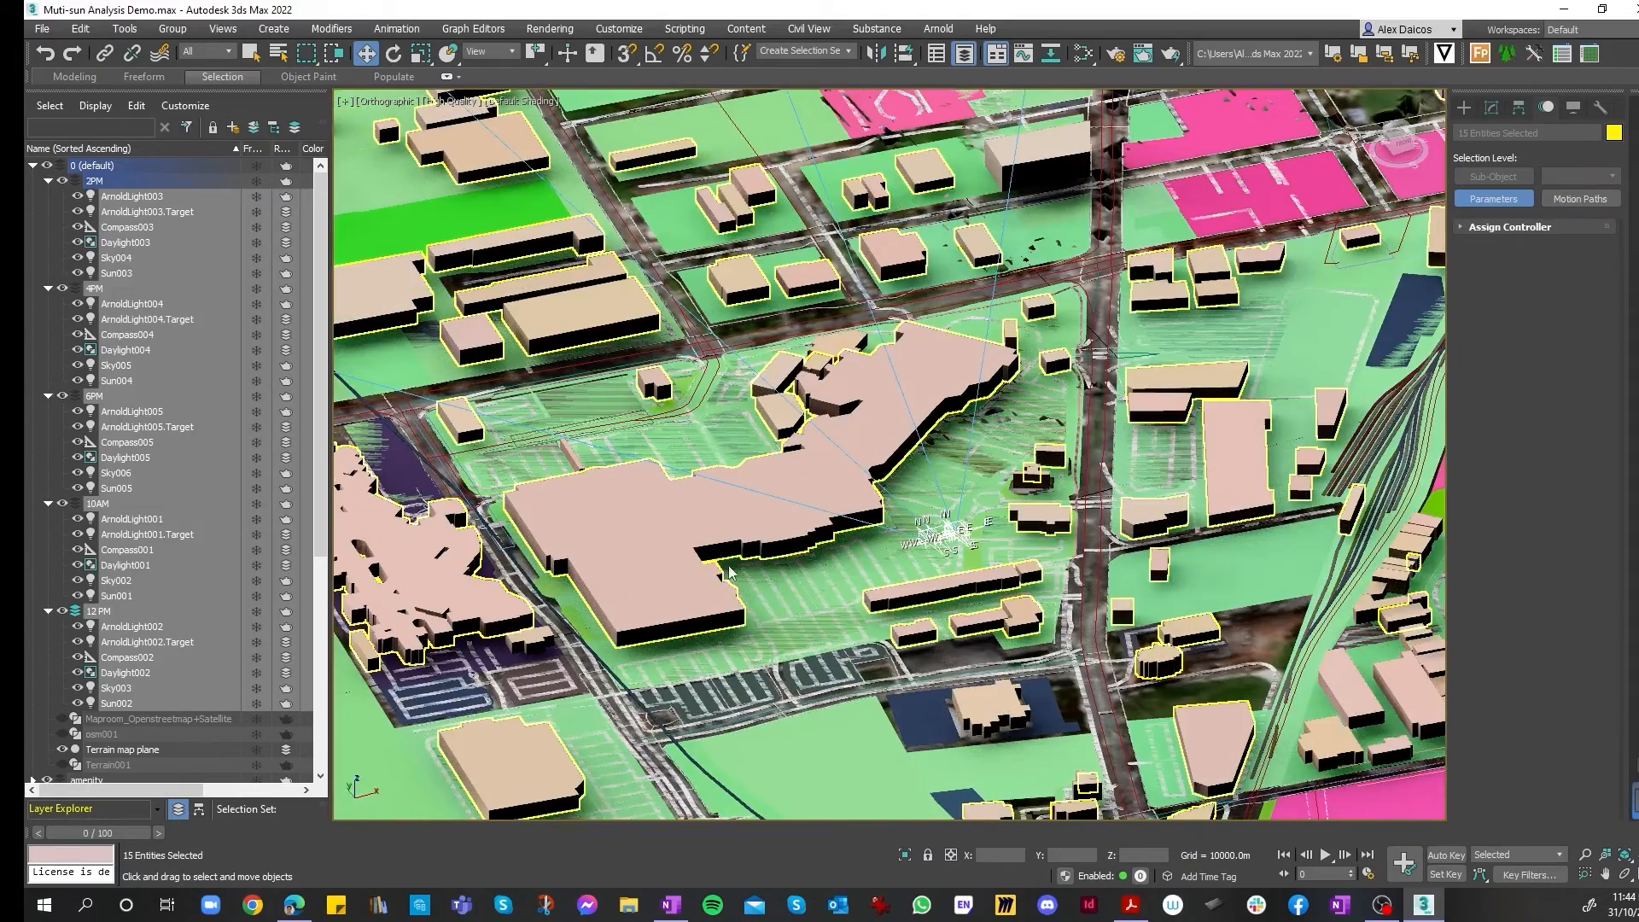
scroll(751, 570, down, 8)
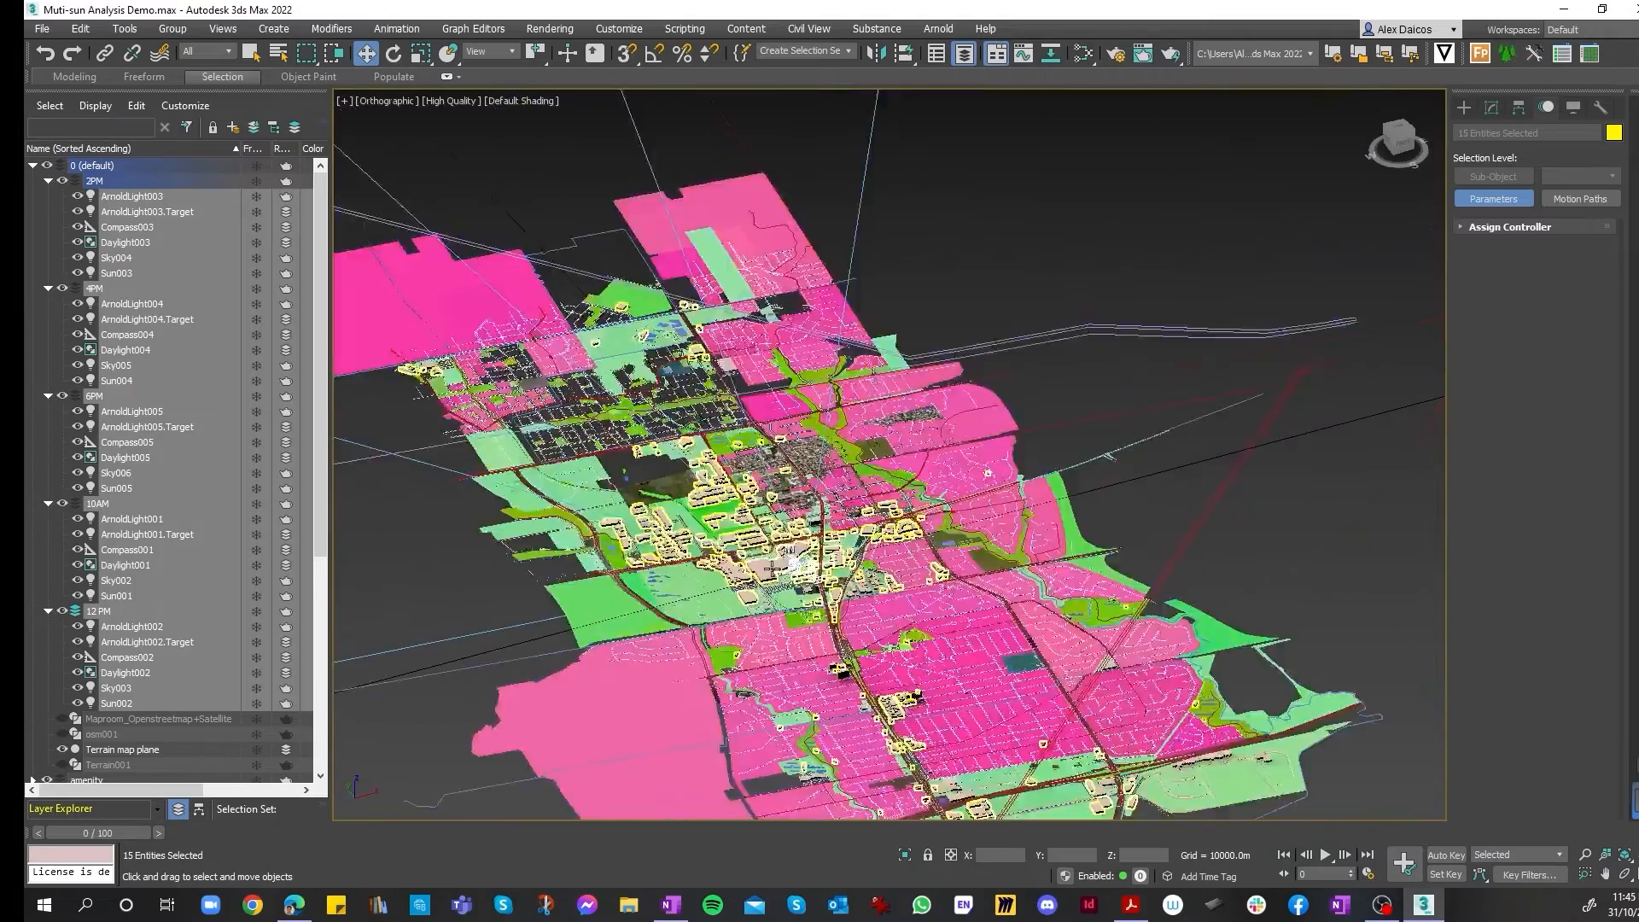
scroll(773, 569, down, 8)
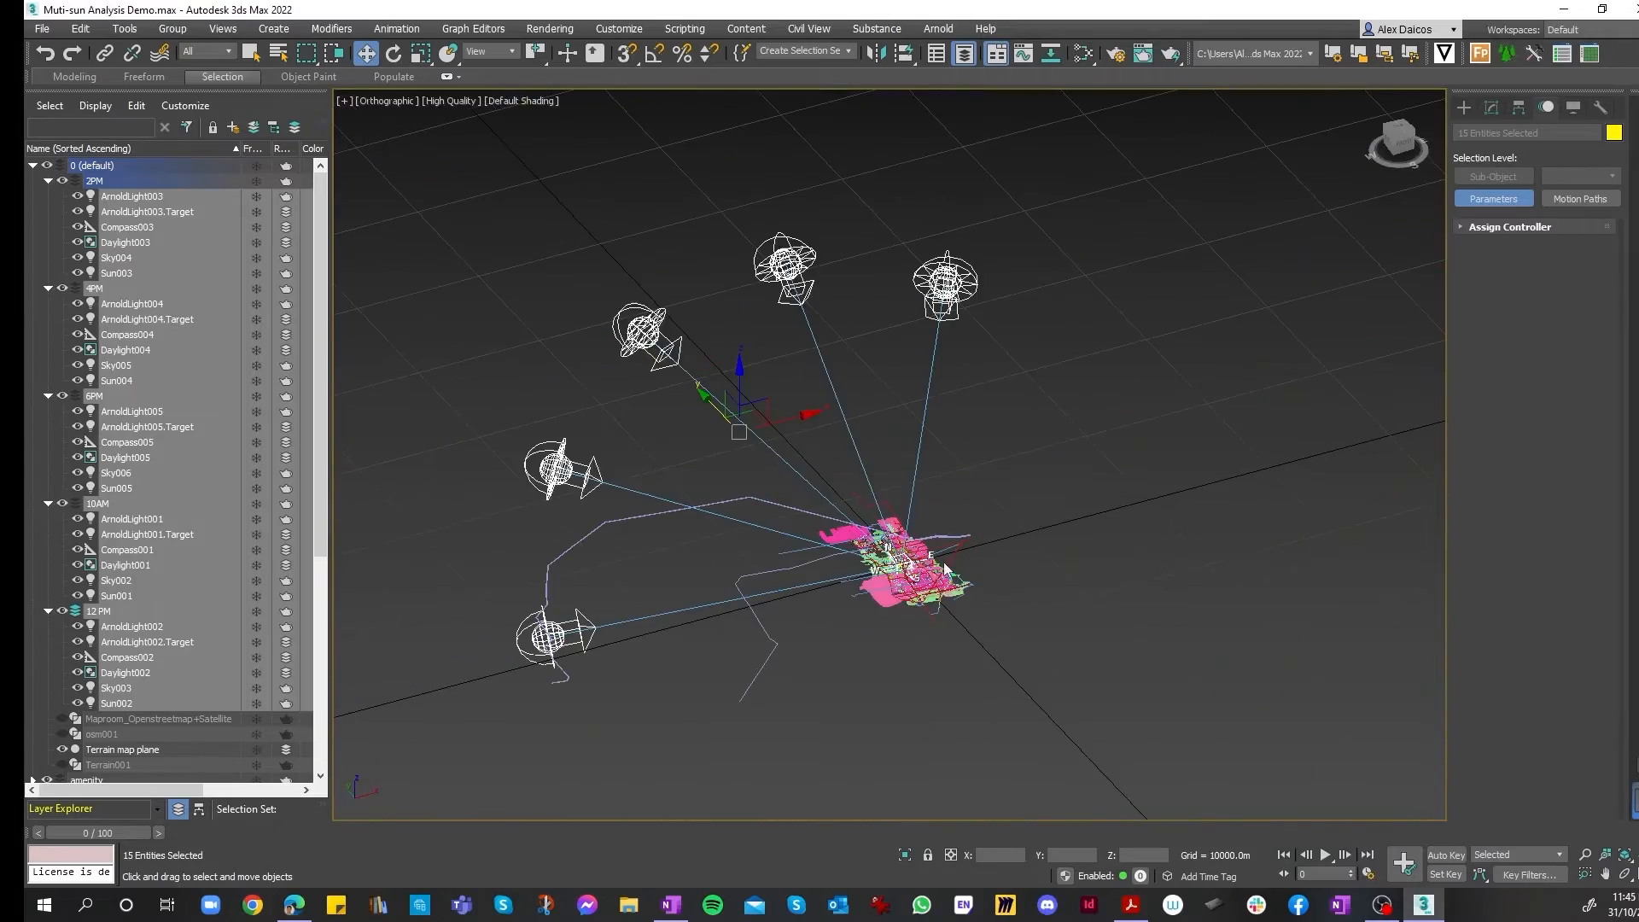
click(1161, 693)
scroll(900, 572, up, 20)
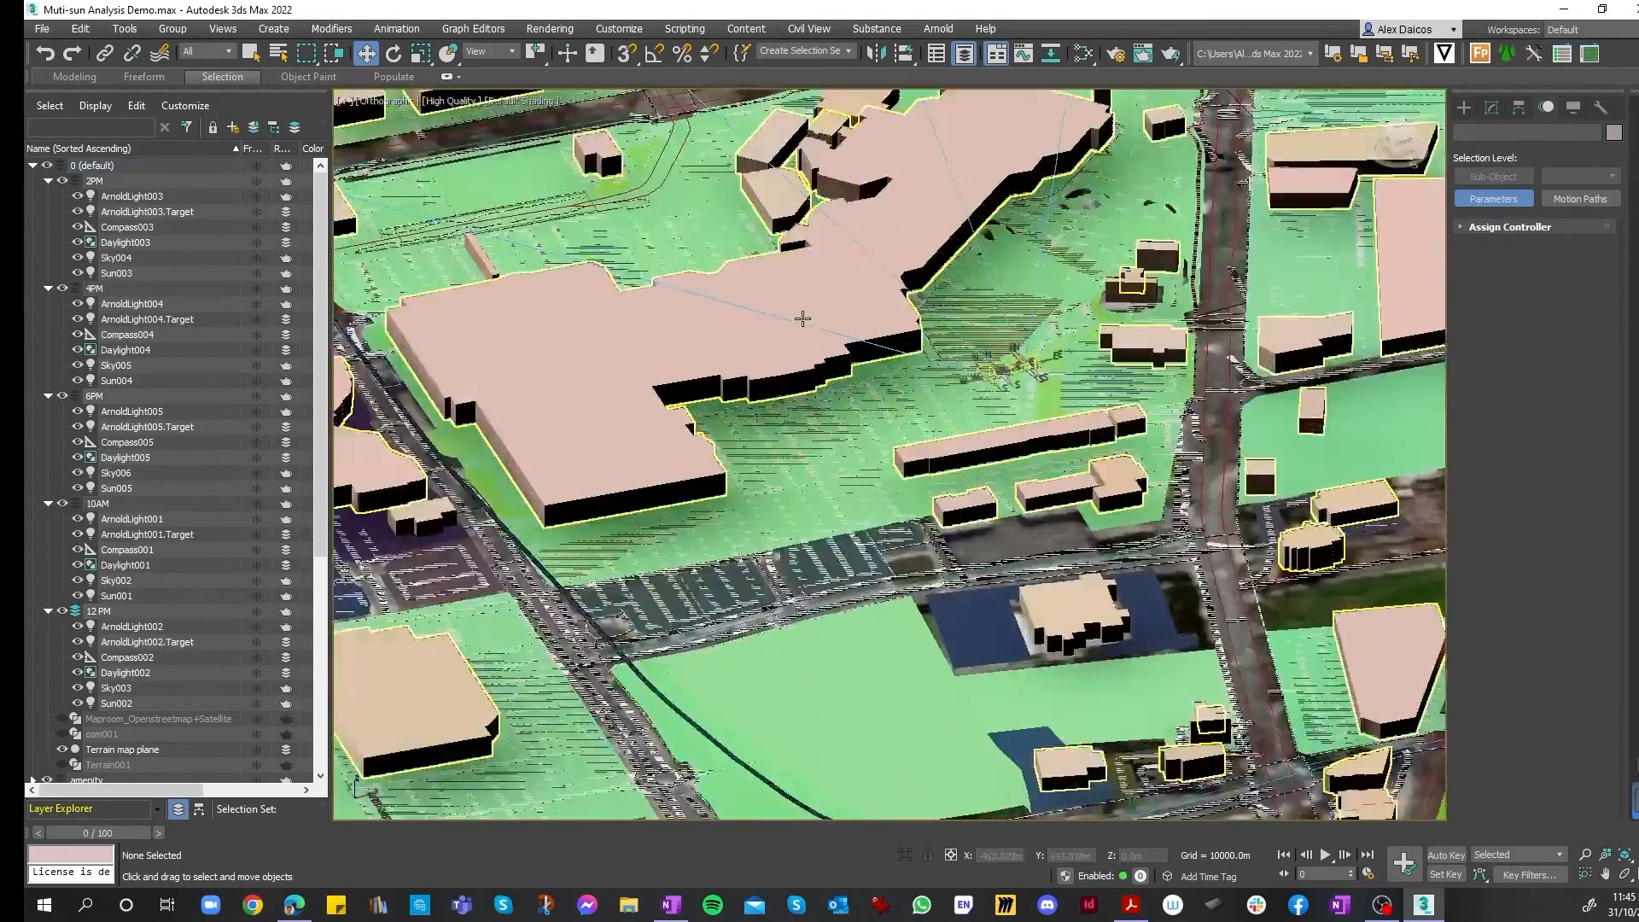
scroll(802, 318, up, 8)
scroll(790, 452, down, 7)
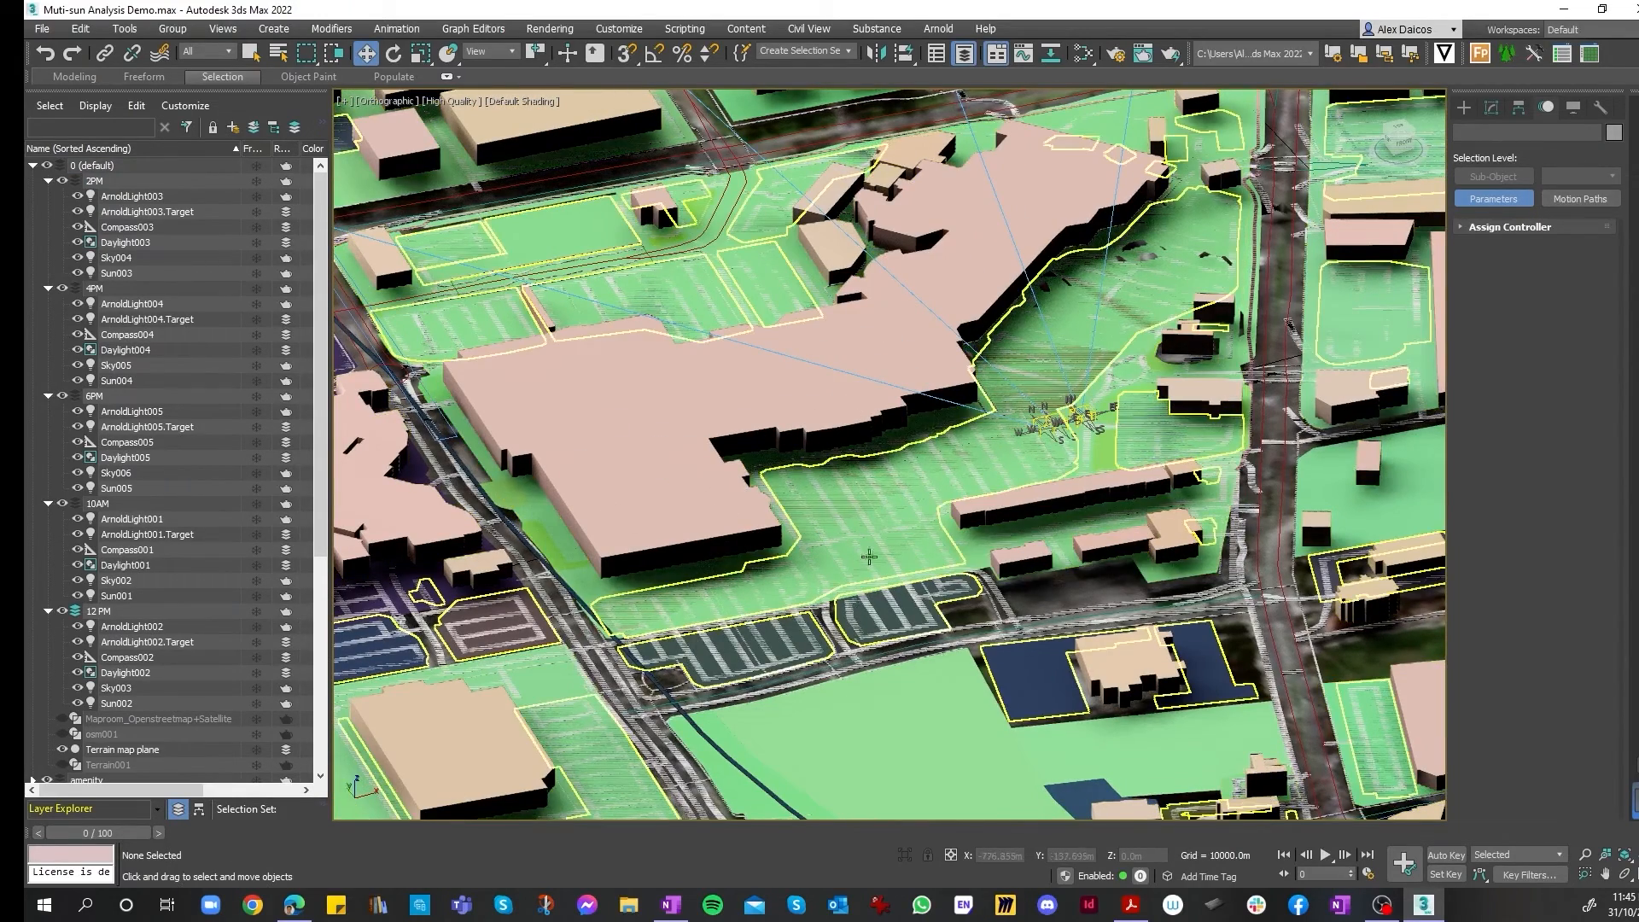
scroll(782, 466, down, 5)
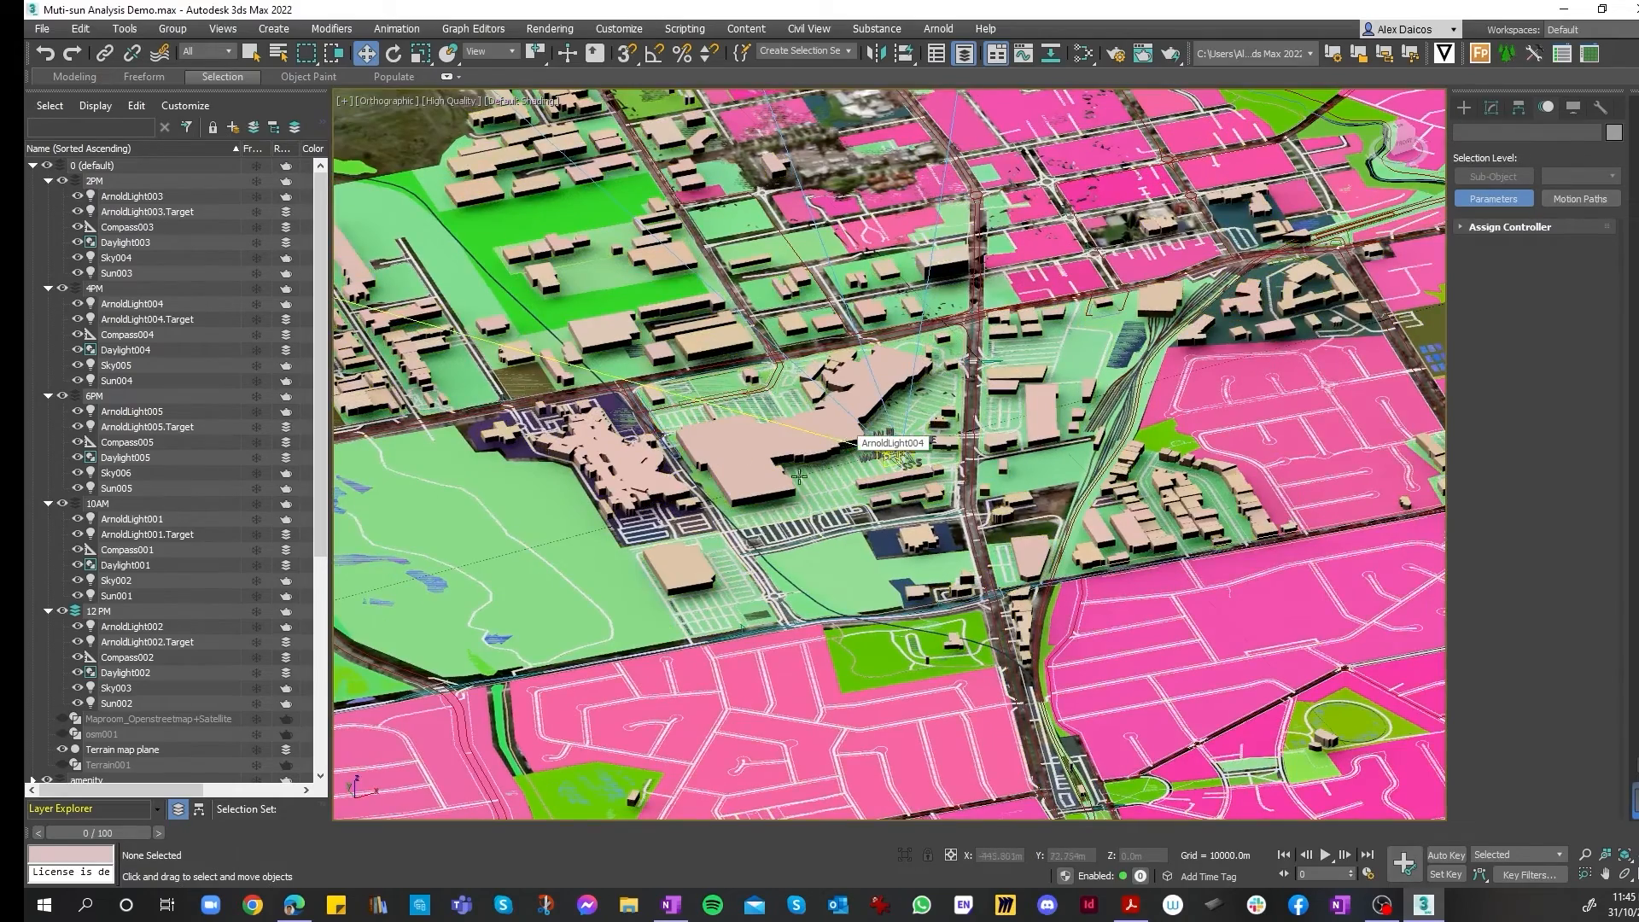
scroll(717, 512, down, 3)
scroll(472, 176, down, 10)
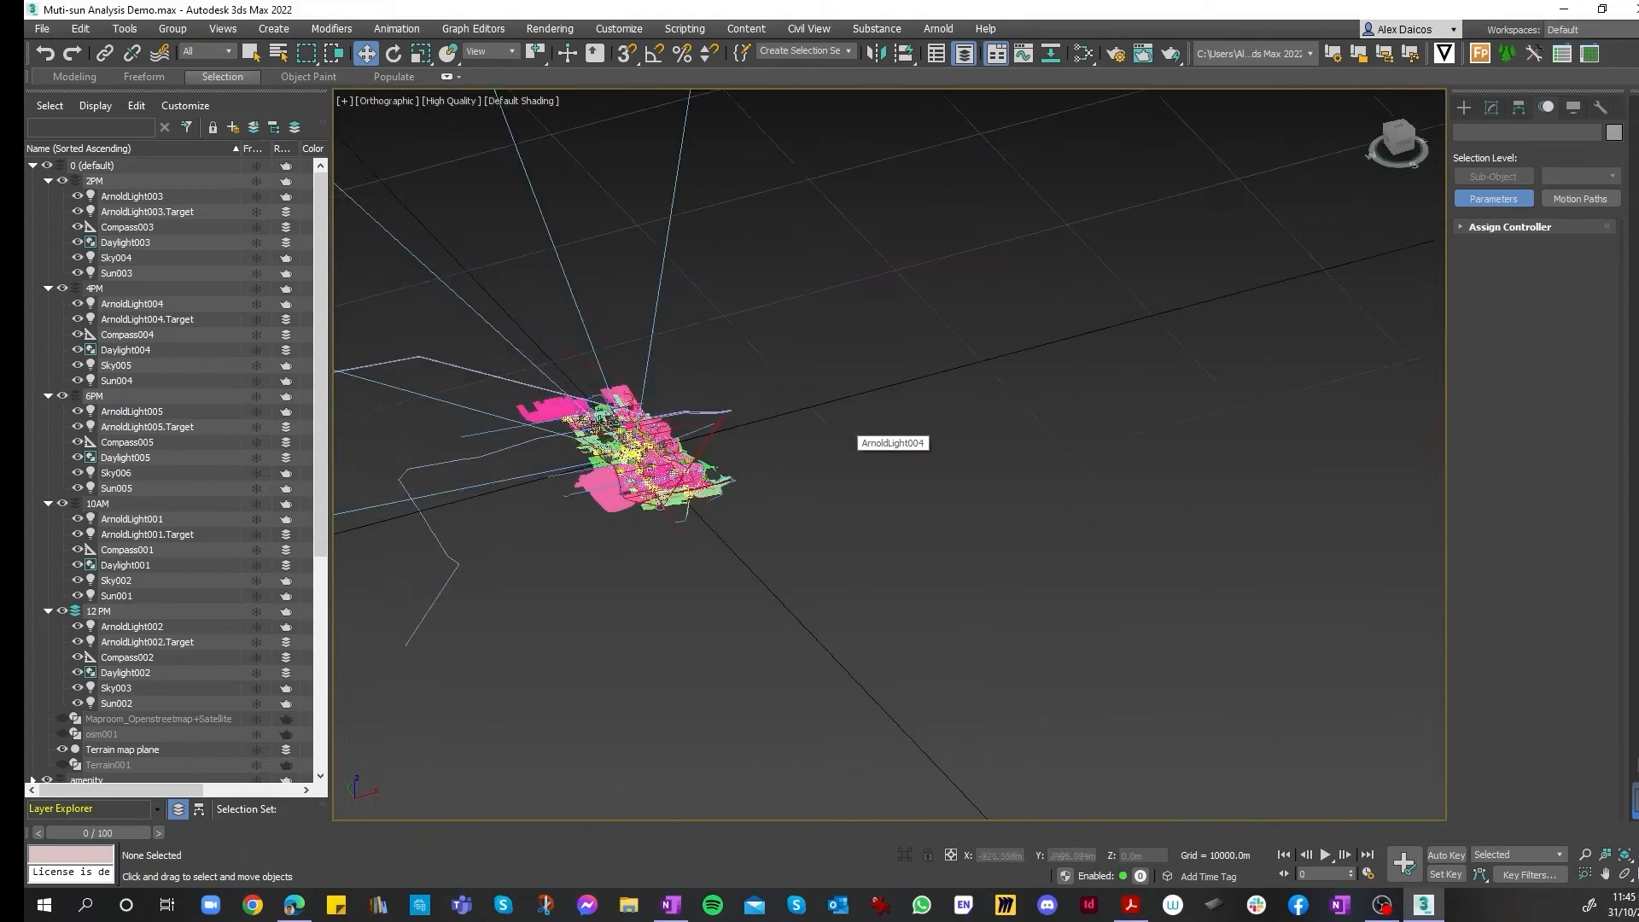
- Switch the viewport from orthographic to perspective and frame the city model
click(377, 101)
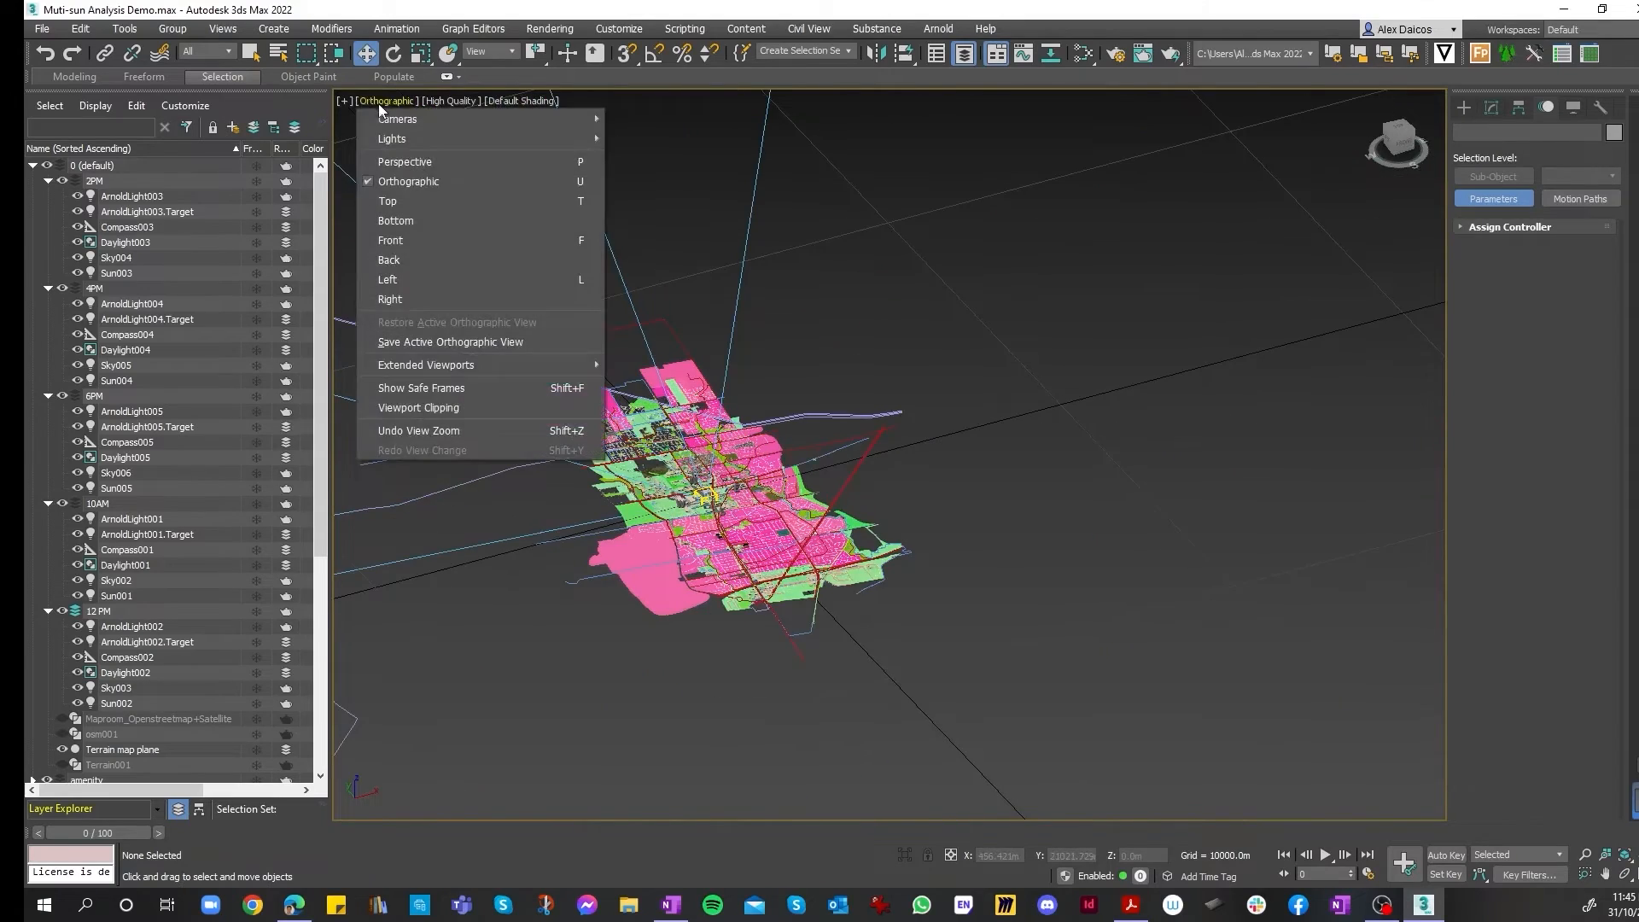
click(417, 166)
scroll(669, 417, down, 5)
scroll(698, 449, up, 5)
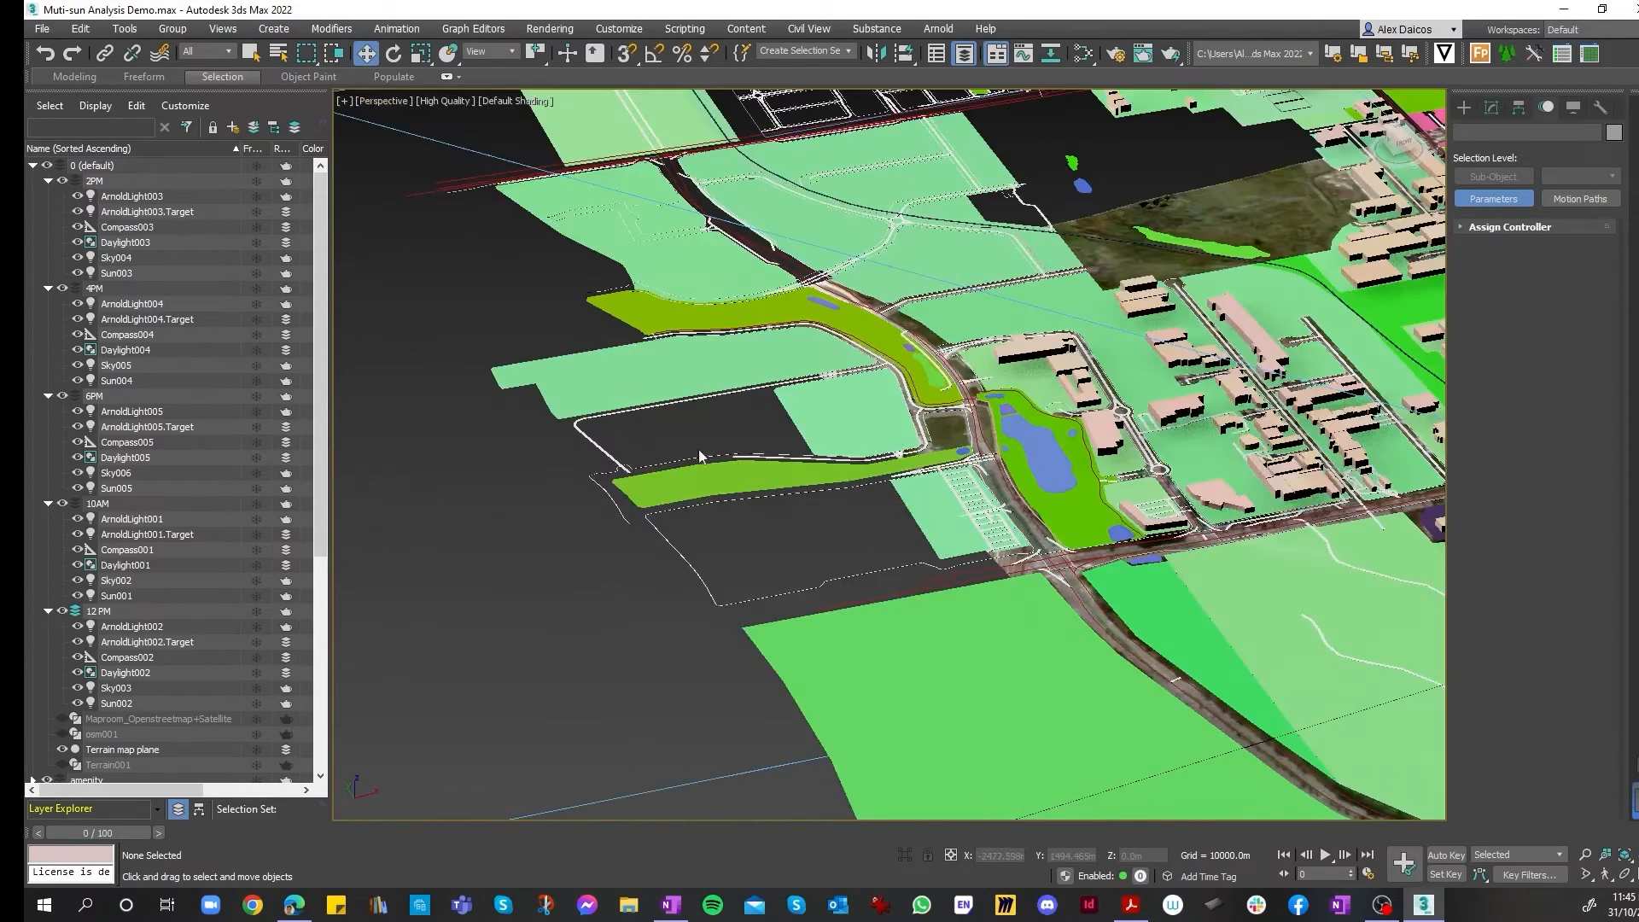
- Open the Render Setup for the Arnold renderer
click(437, 100)
click(475, 147)
click(621, 30)
click(627, 30)
click(551, 31)
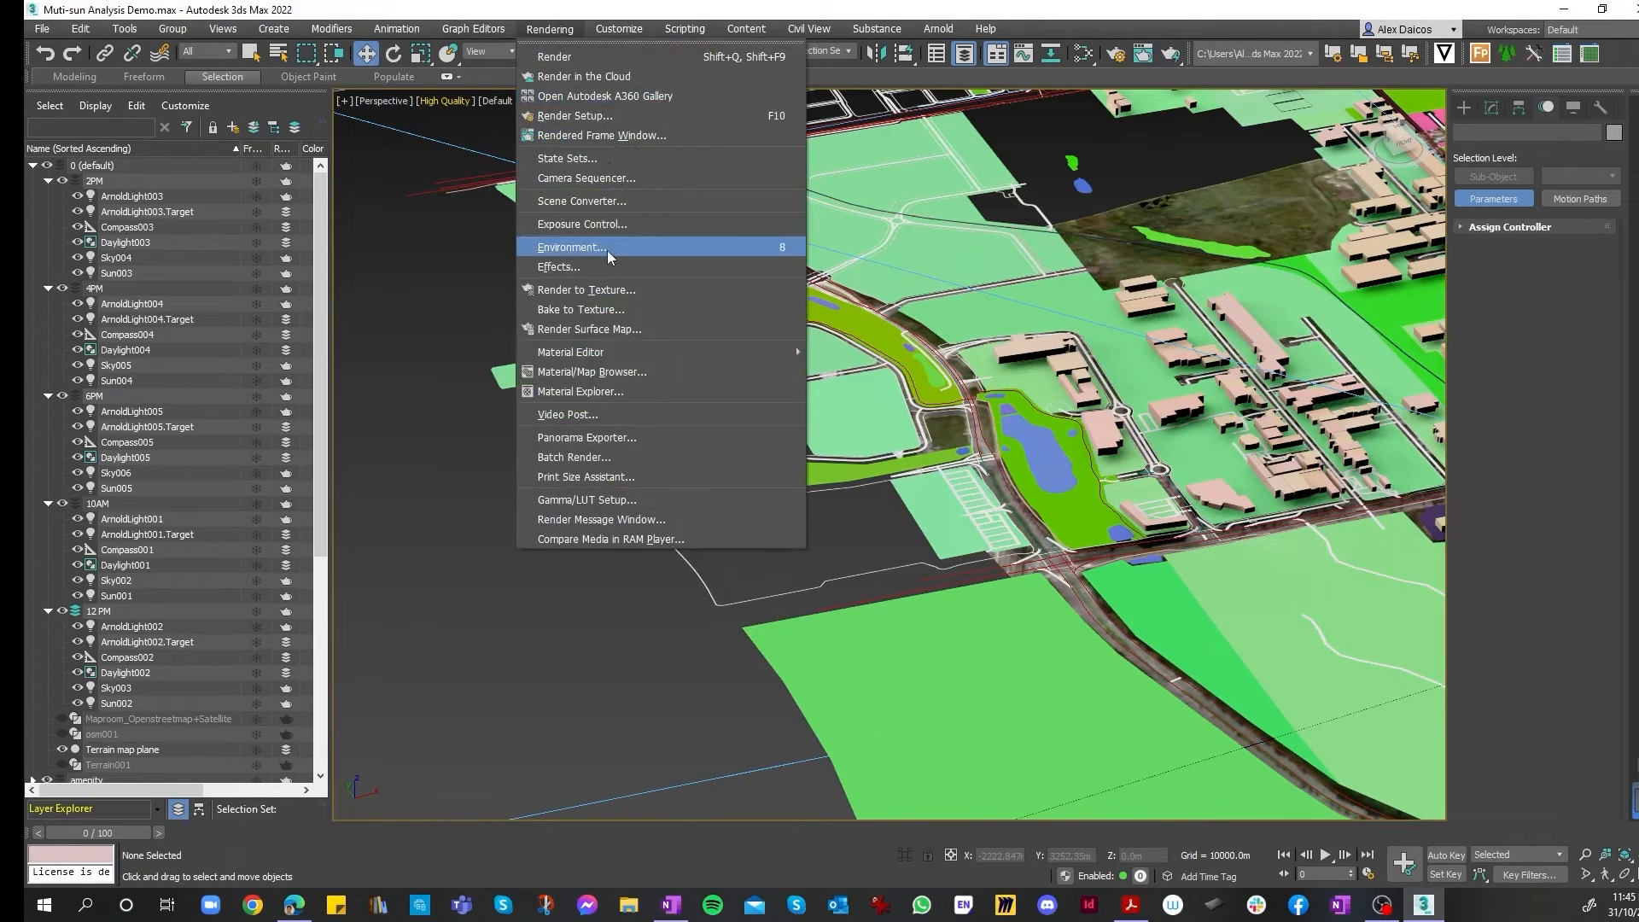
click(622, 116)
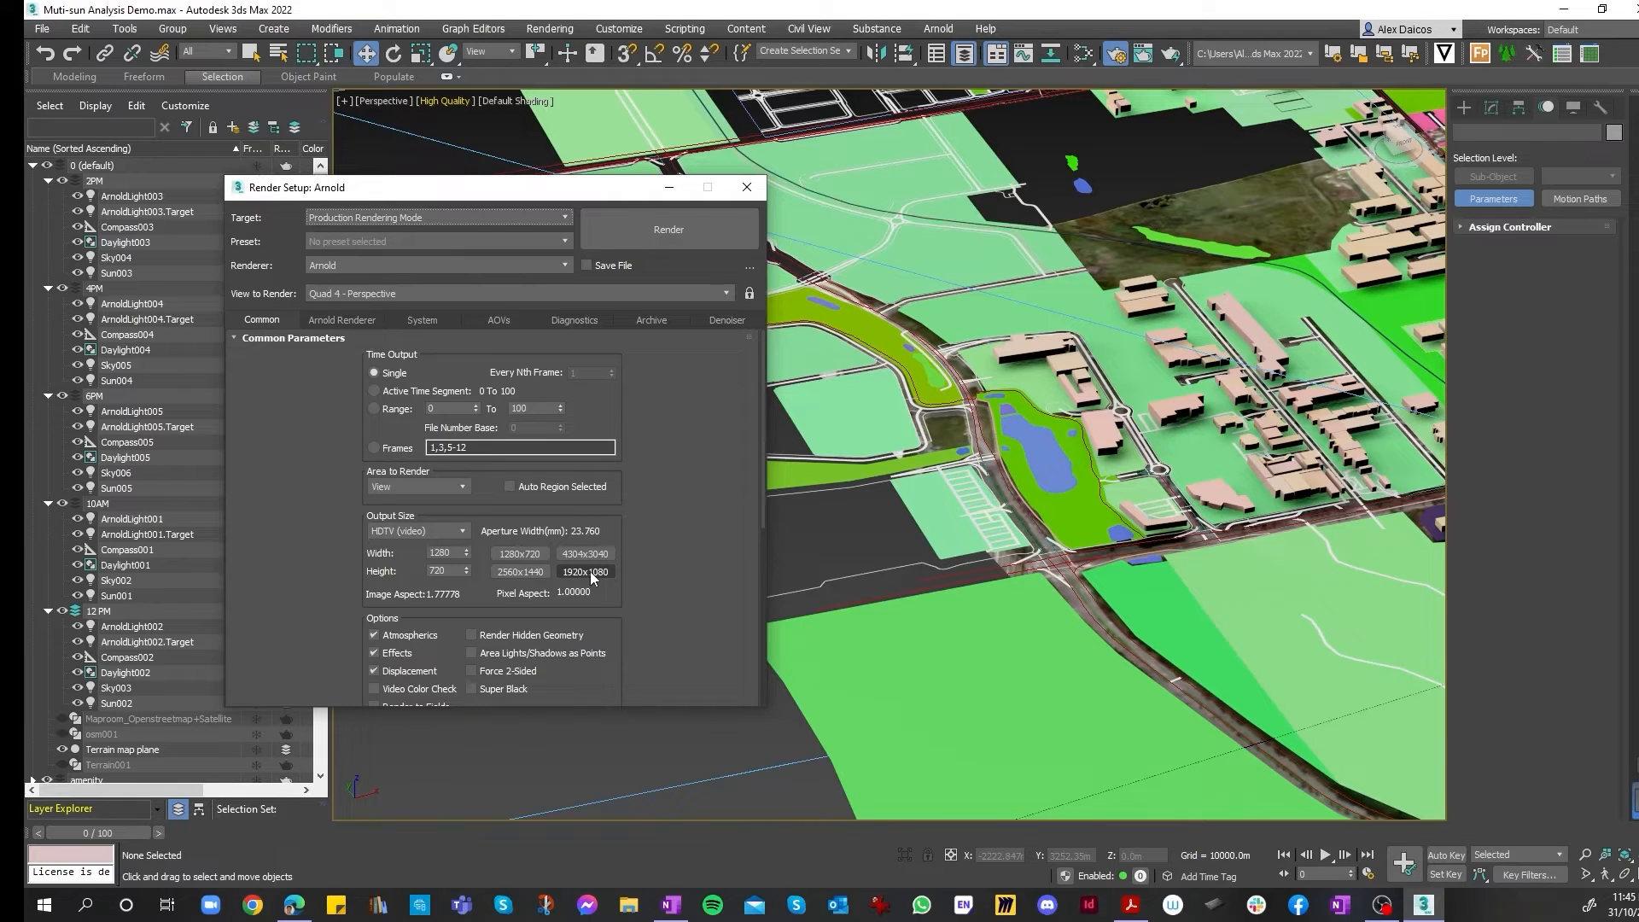
- Set the render output size to 1920x1080 and render the perspective view of the city model with Arnold
click(590, 571)
scroll(633, 518, down, 1)
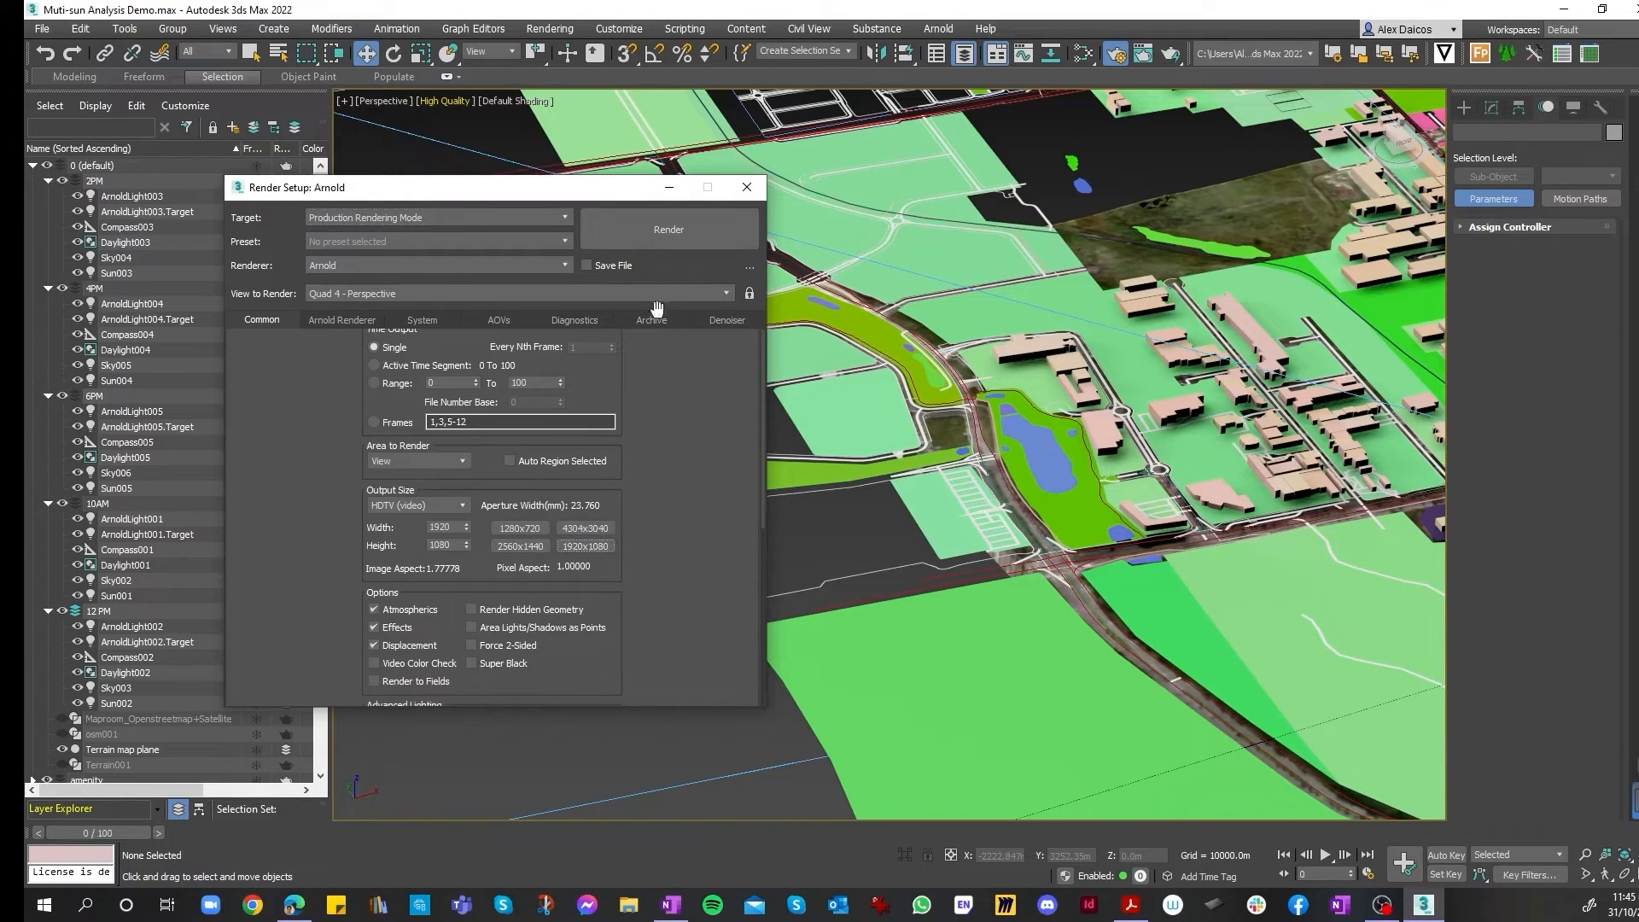
click(653, 231)
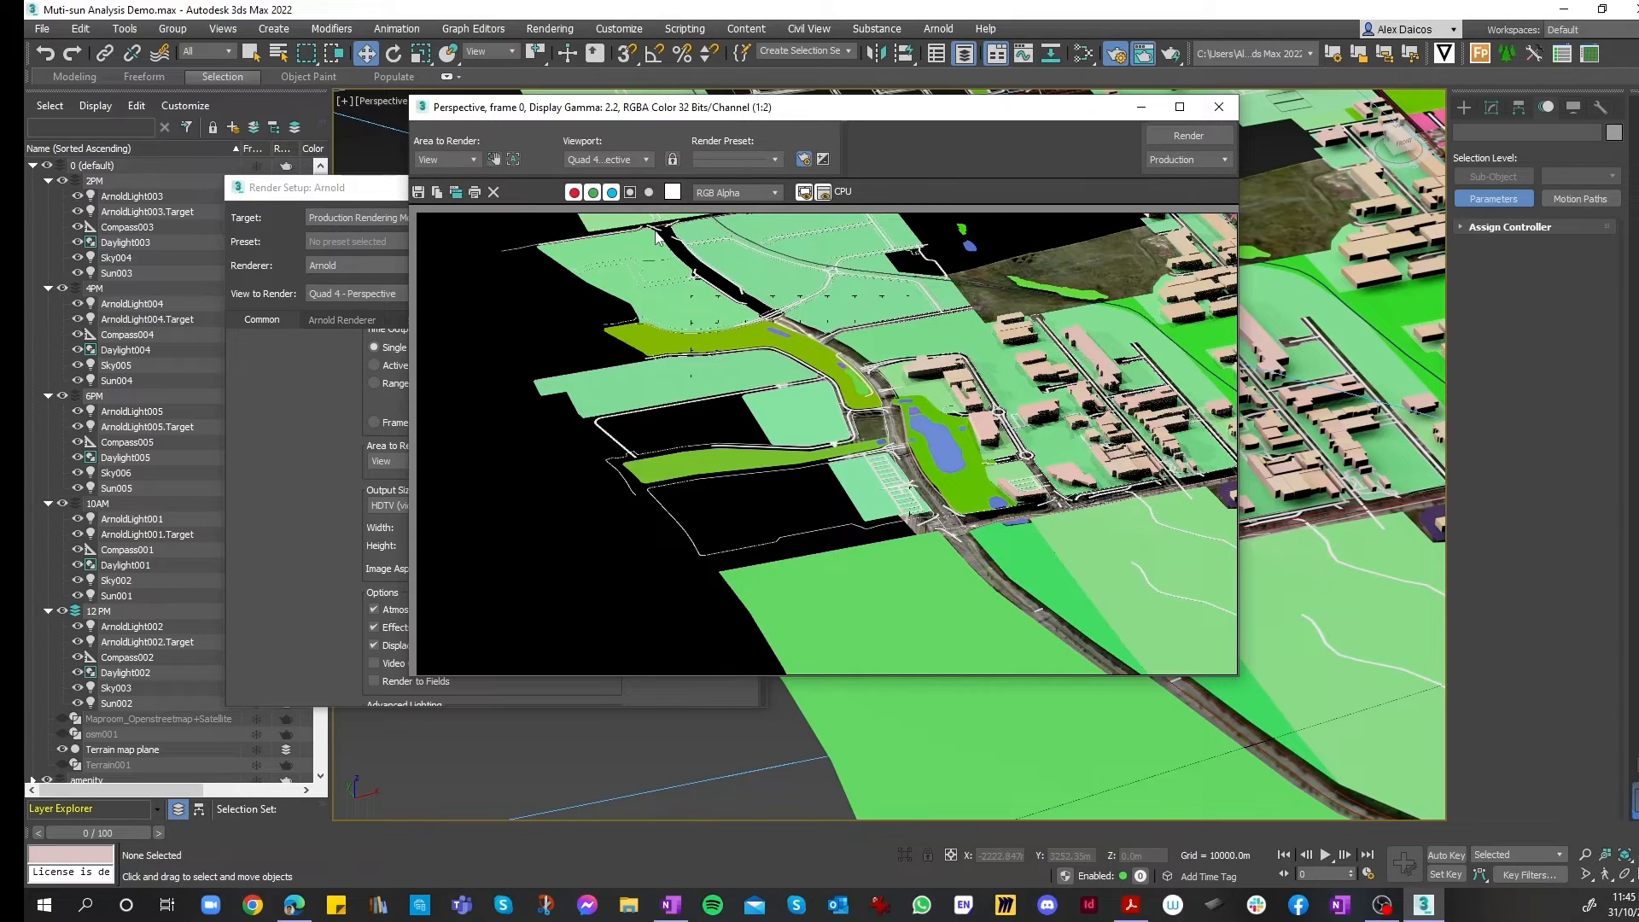
key(shift+q)
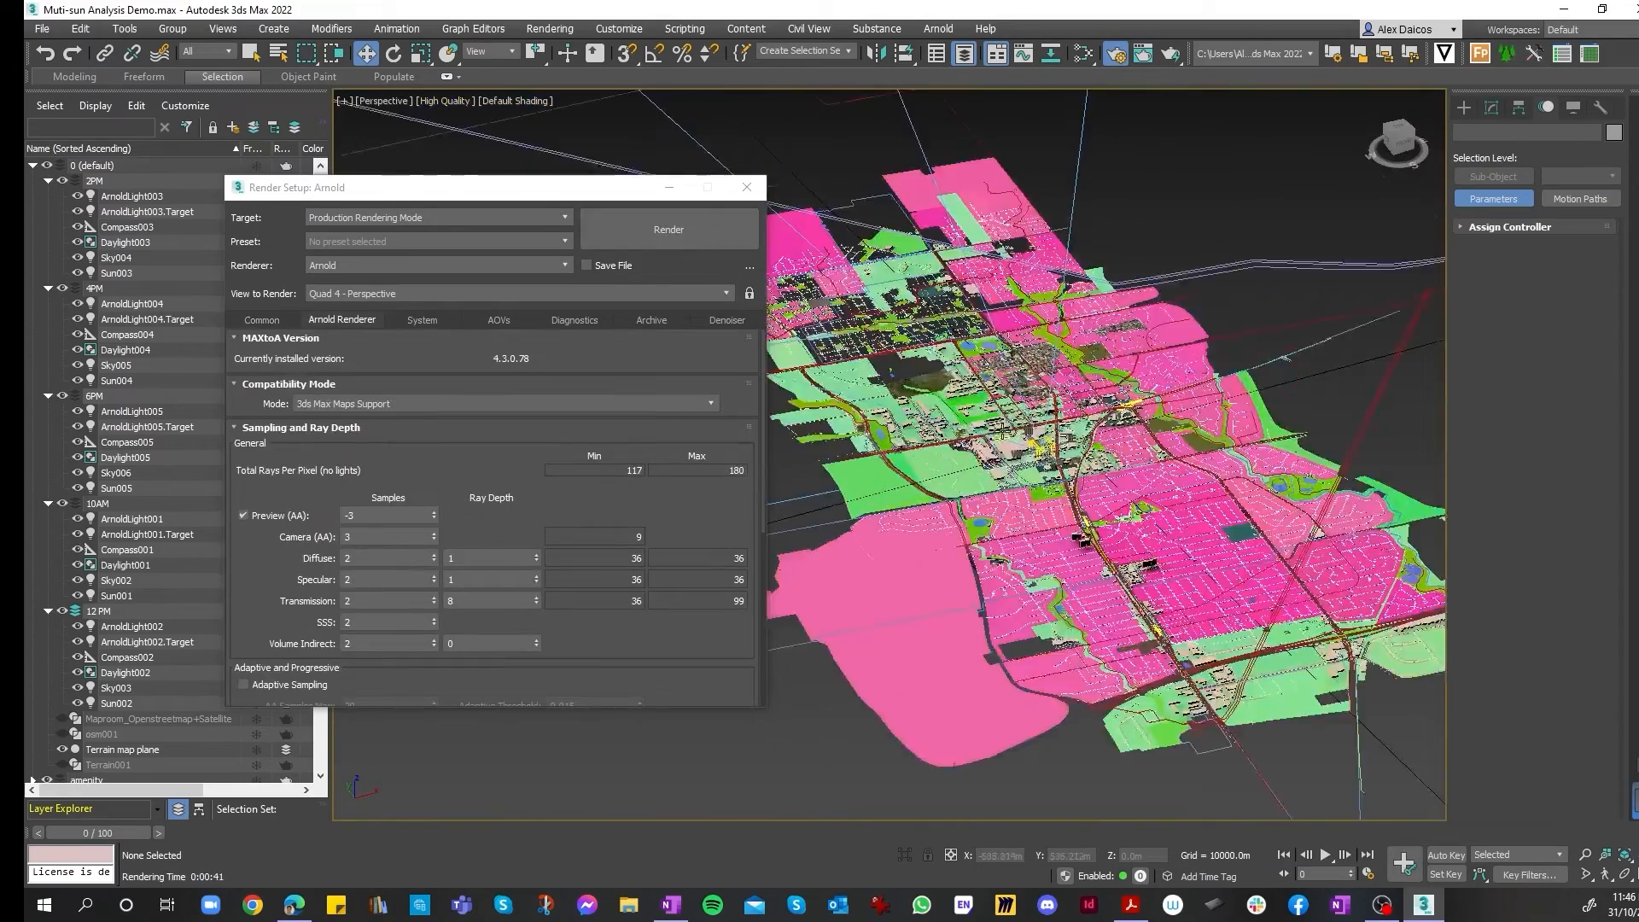
- Frame the large building and the car park around the compass point in the perspective viewport
scroll(1002, 434, up, 10)
scroll(1024, 444, down, 7)
scroll(1050, 452, up, 7)
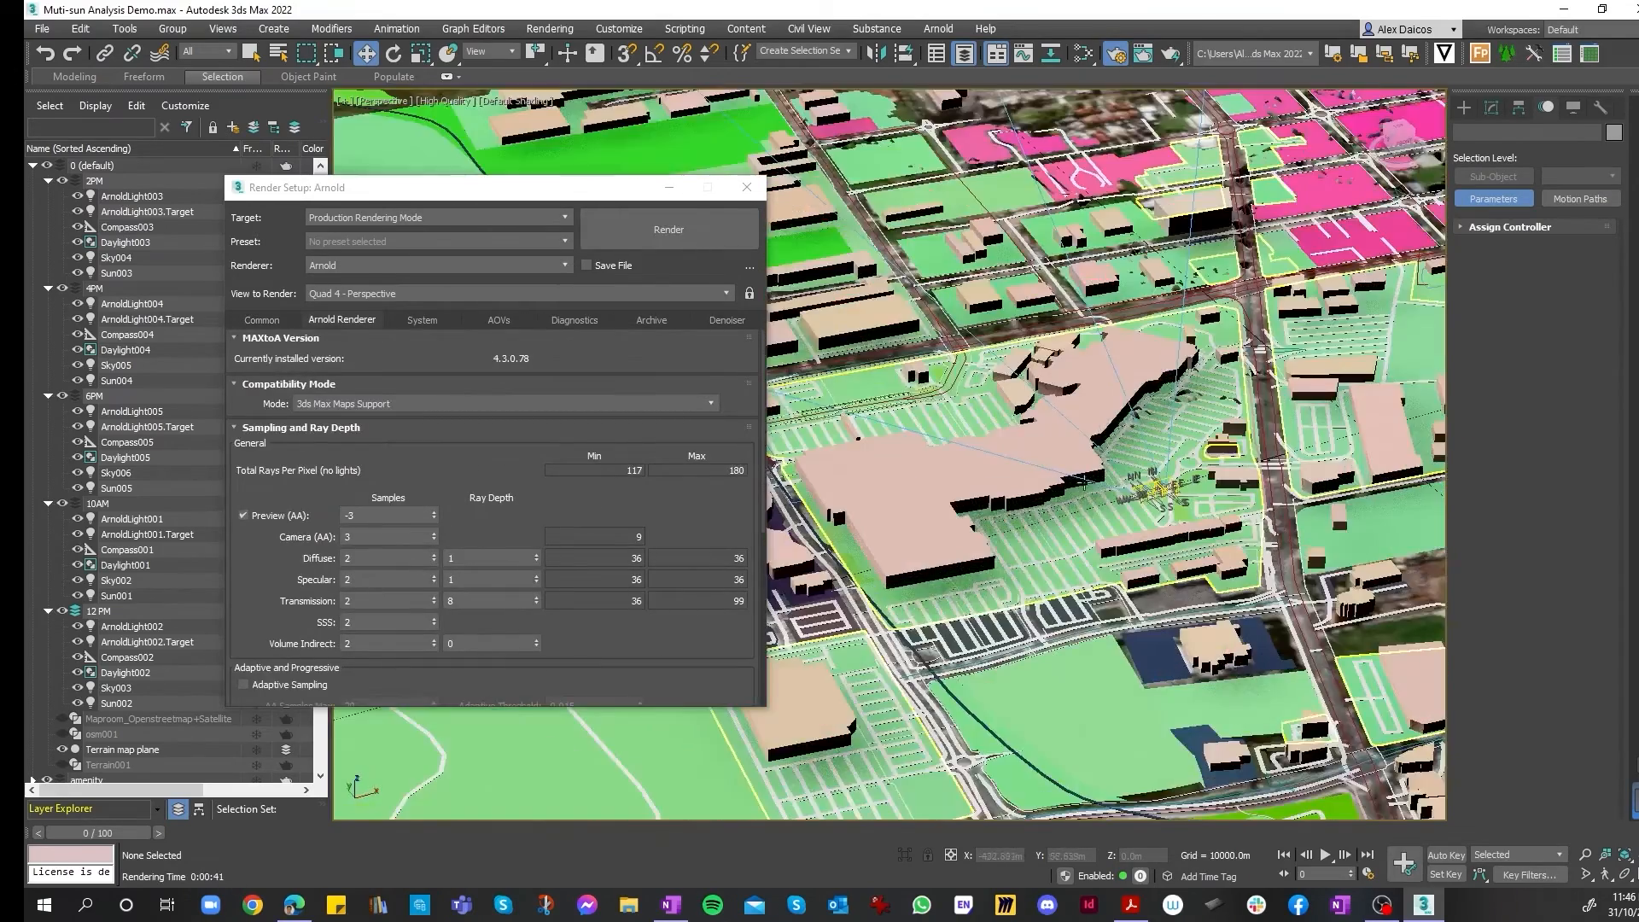
scroll(1093, 465, down, 5)
scroll(1099, 460, up, 5)
scroll(1099, 460, down, 5)
scroll(1098, 460, up, 3)
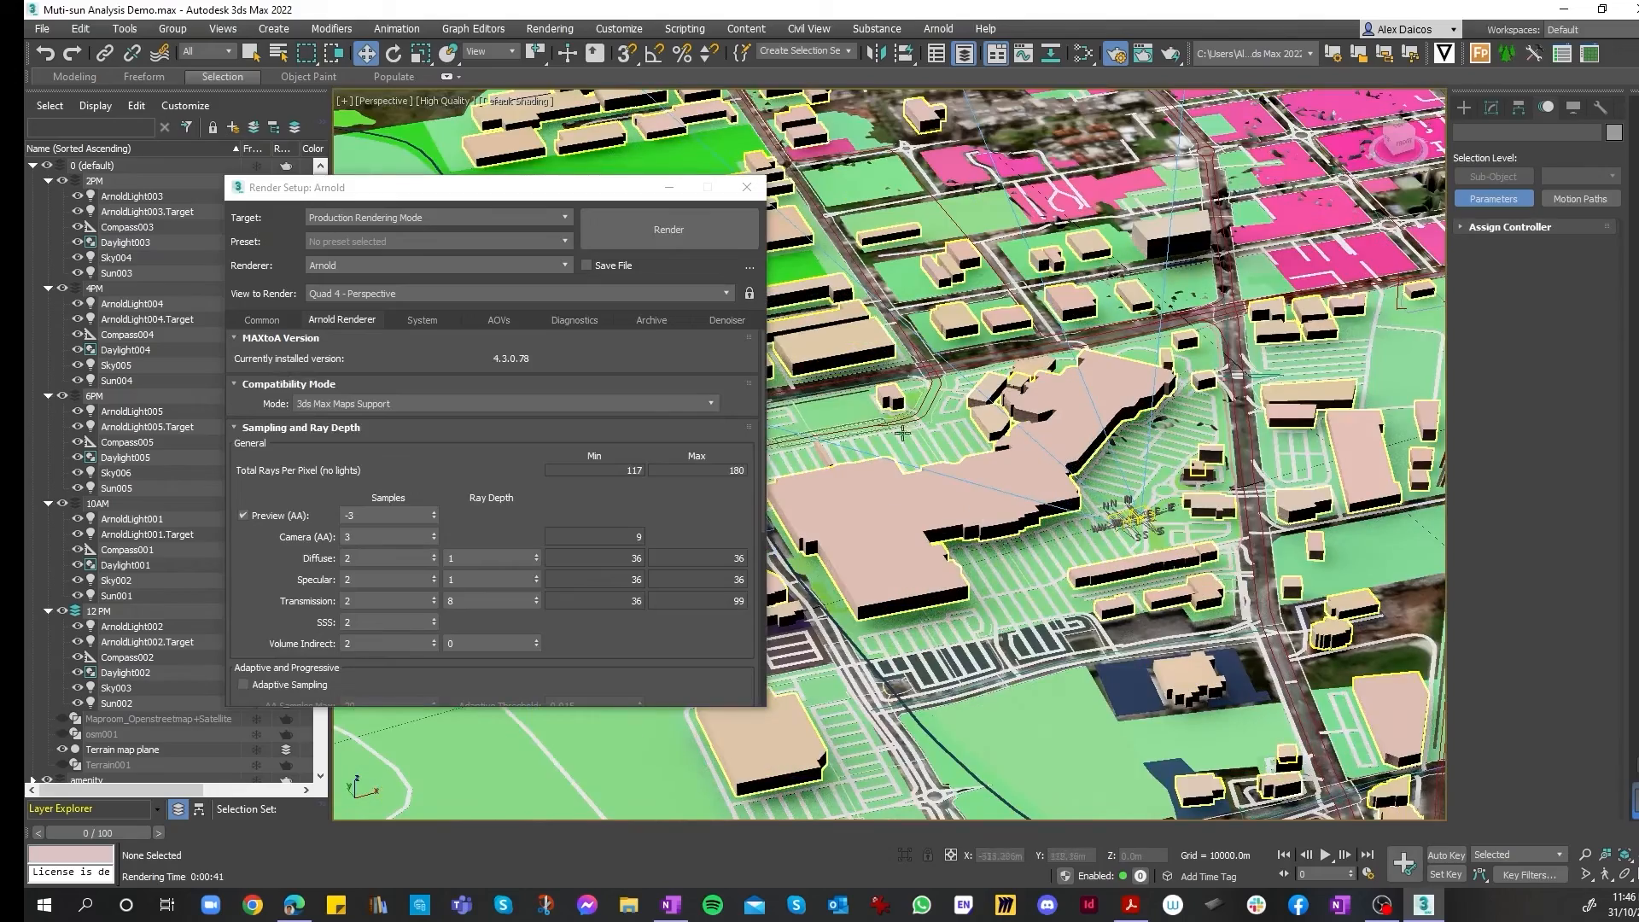
scroll(977, 447, down, 5)
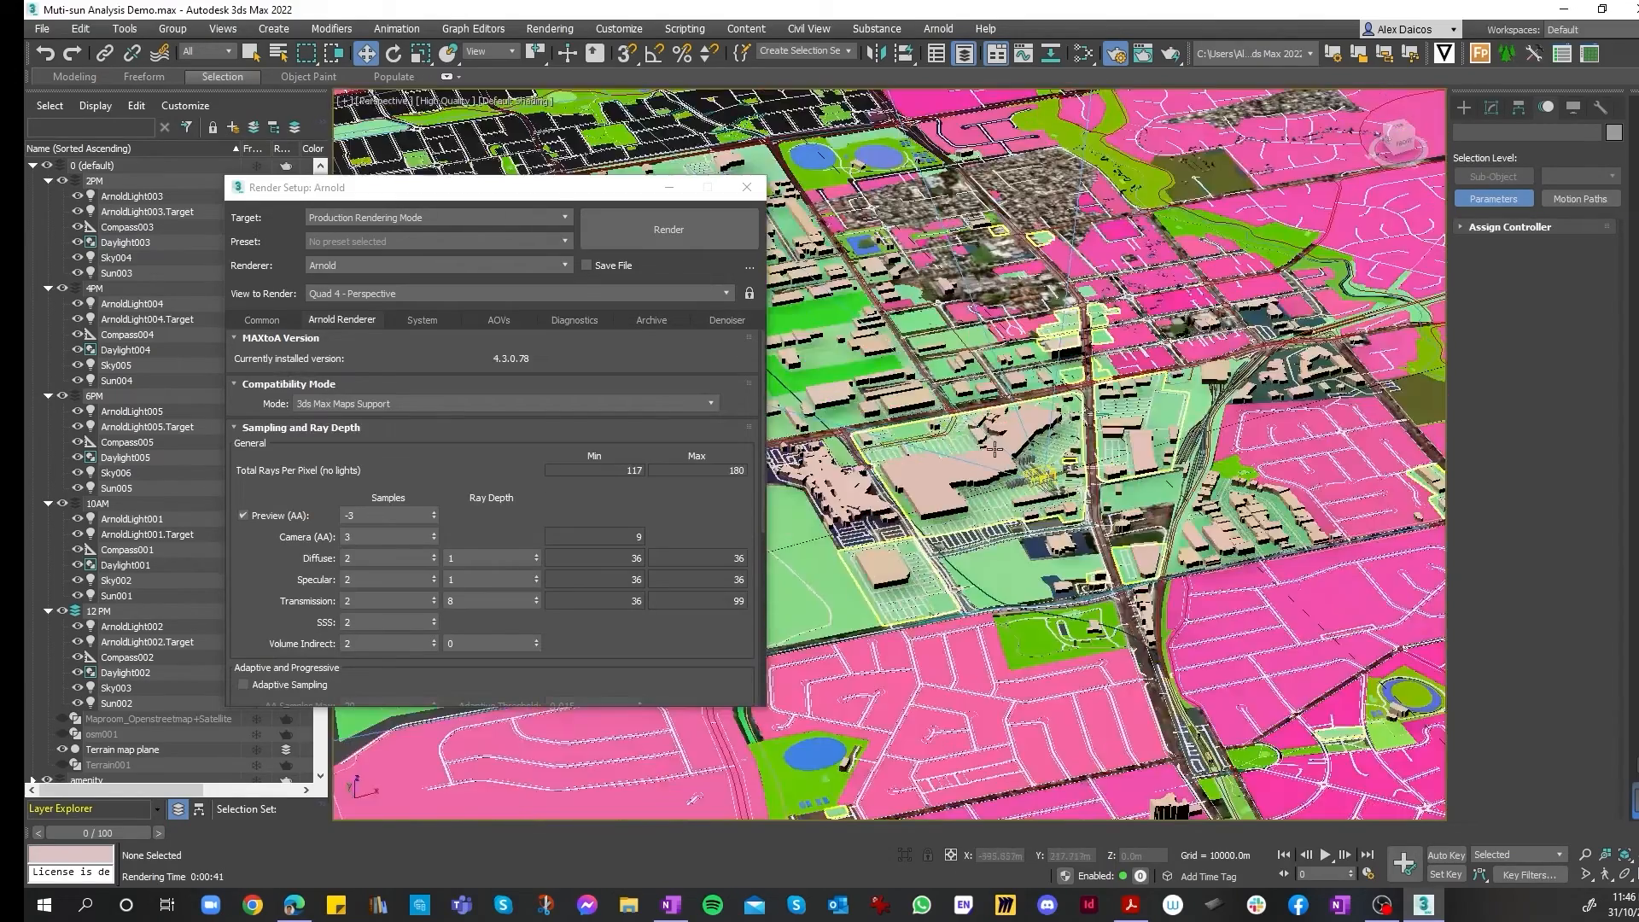
scroll(1001, 449, up, 7)
scroll(1000, 449, down, 5)
scroll(1007, 448, up, 5)
scroll(1007, 449, down, 5)
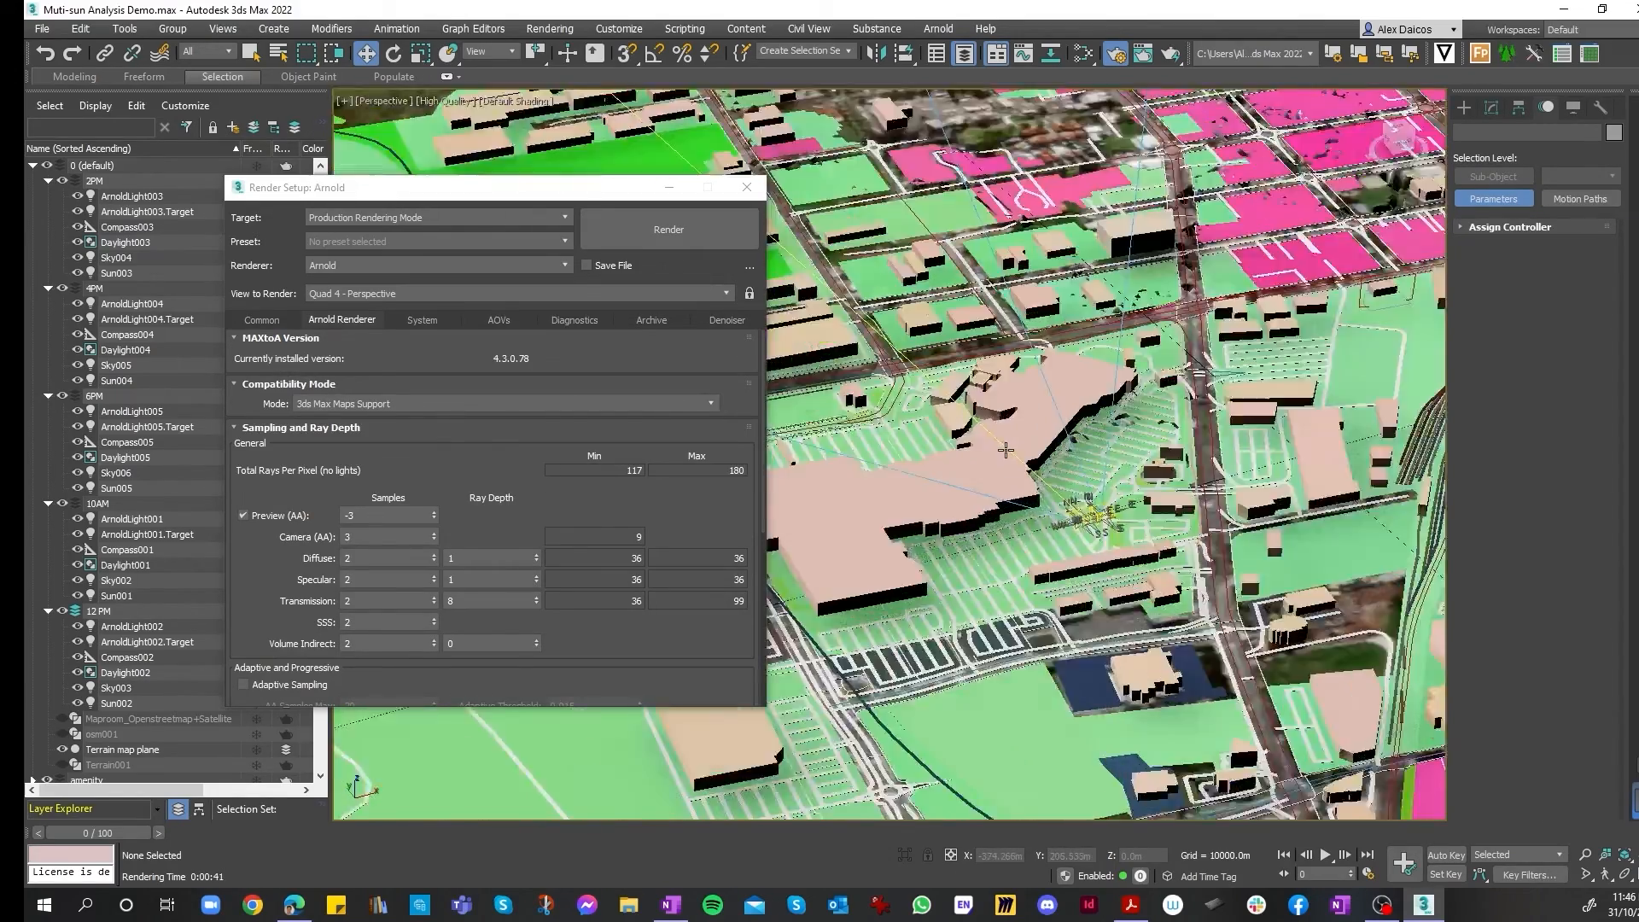
scroll(1001, 454, up, 2)
scroll(1001, 454, up, 3)
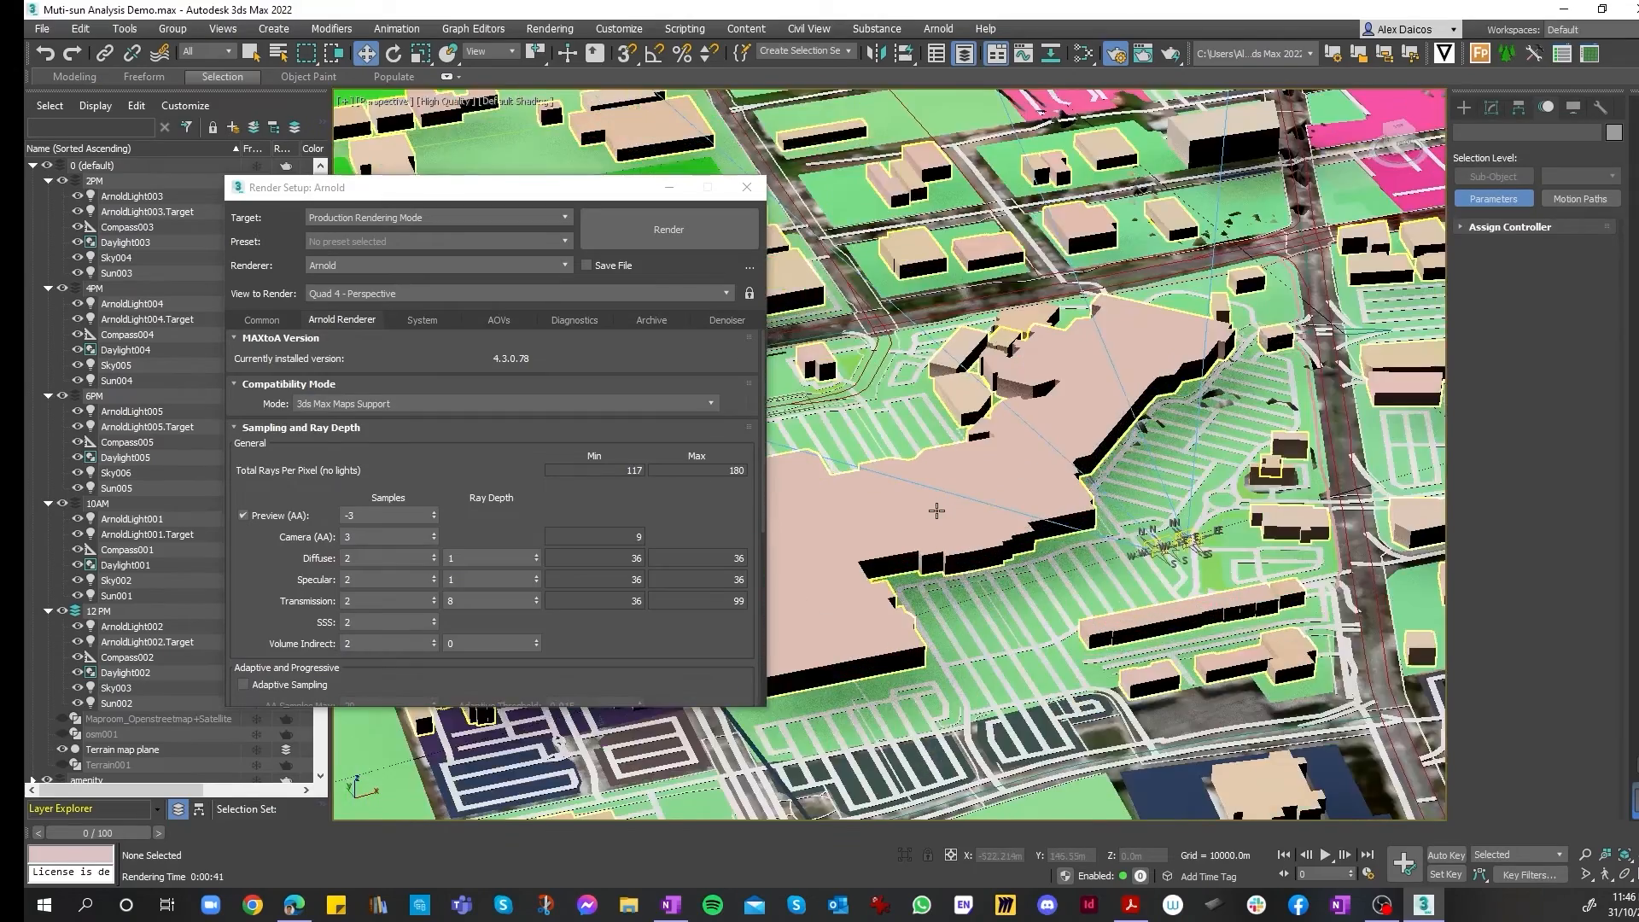
scroll(934, 512, down, 2)
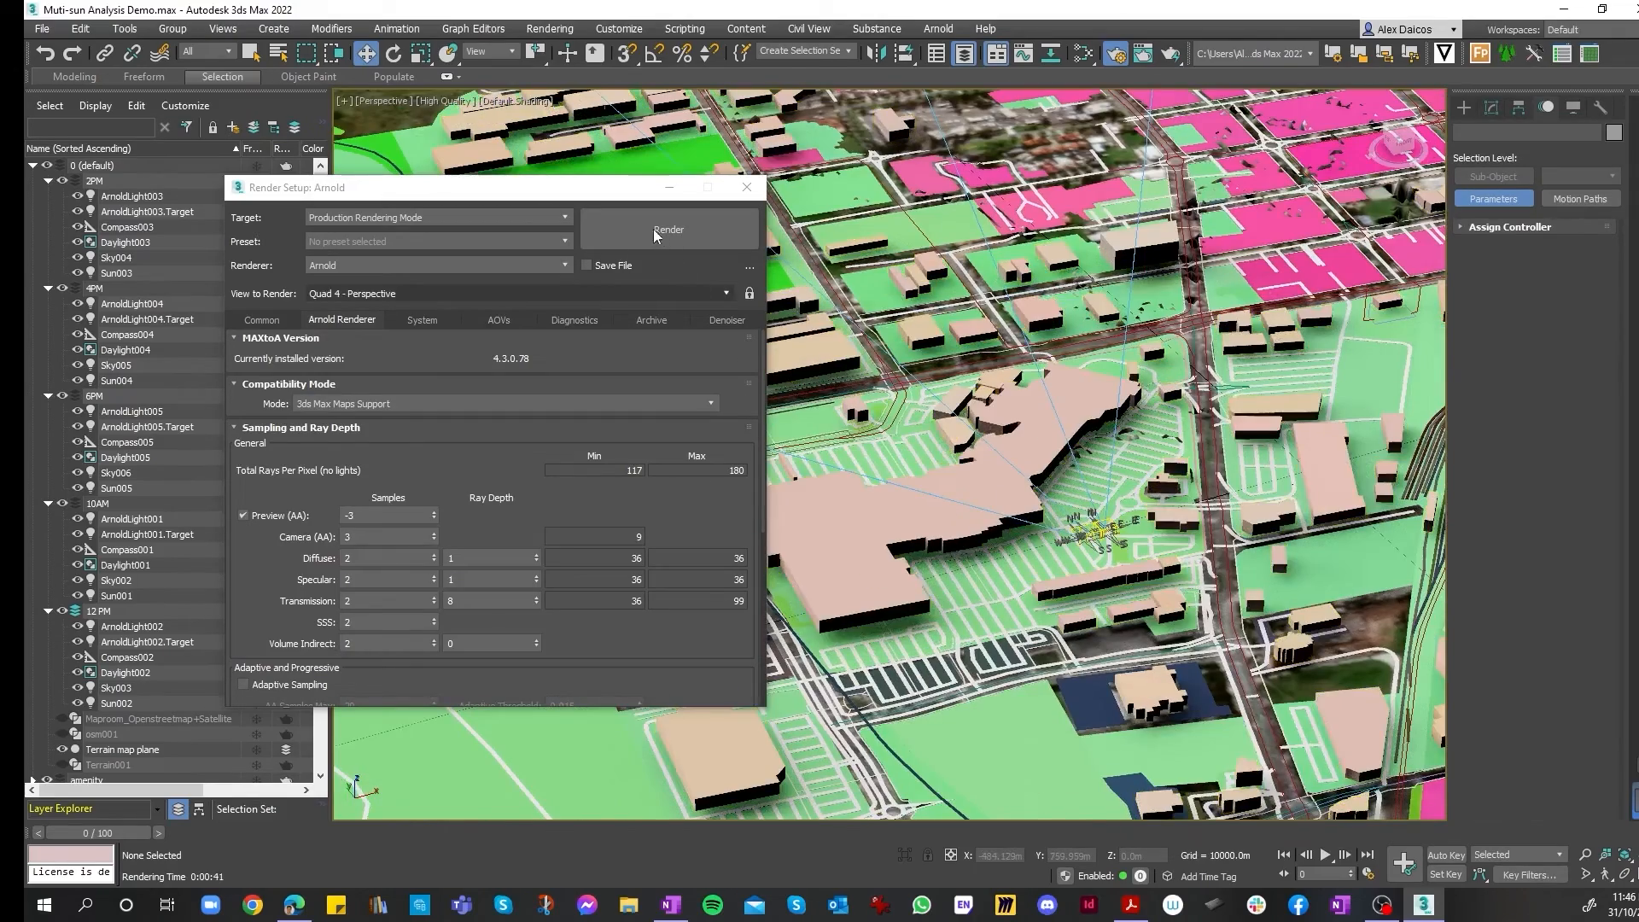
- Check the common output settings and render the reframed perspective view with Arnold
click(290, 320)
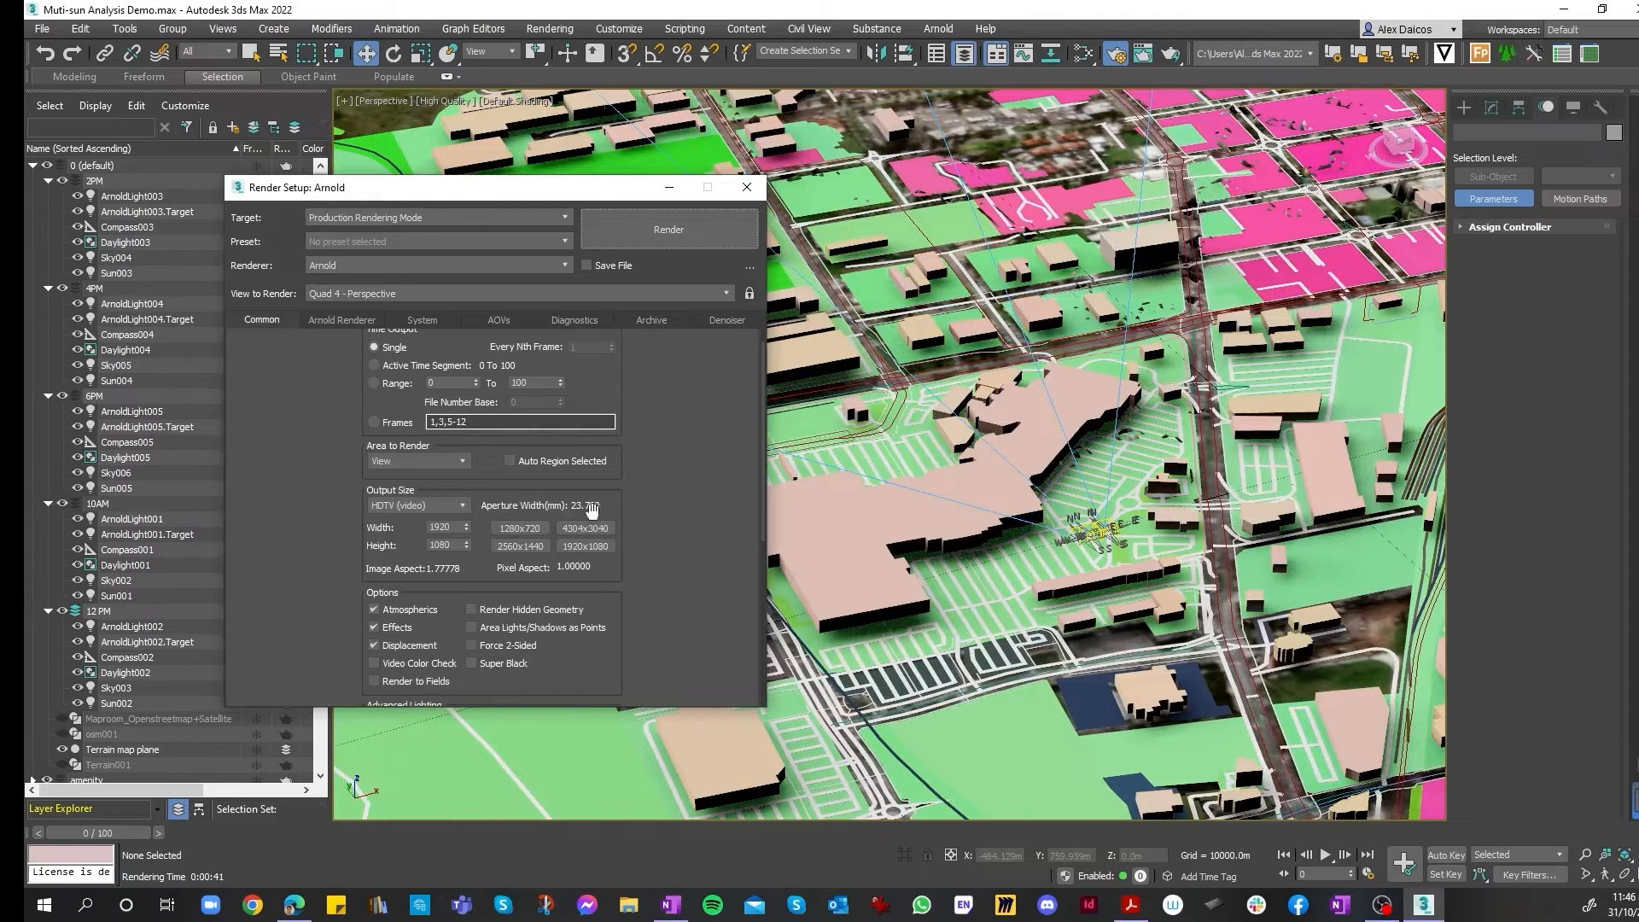
click(684, 232)
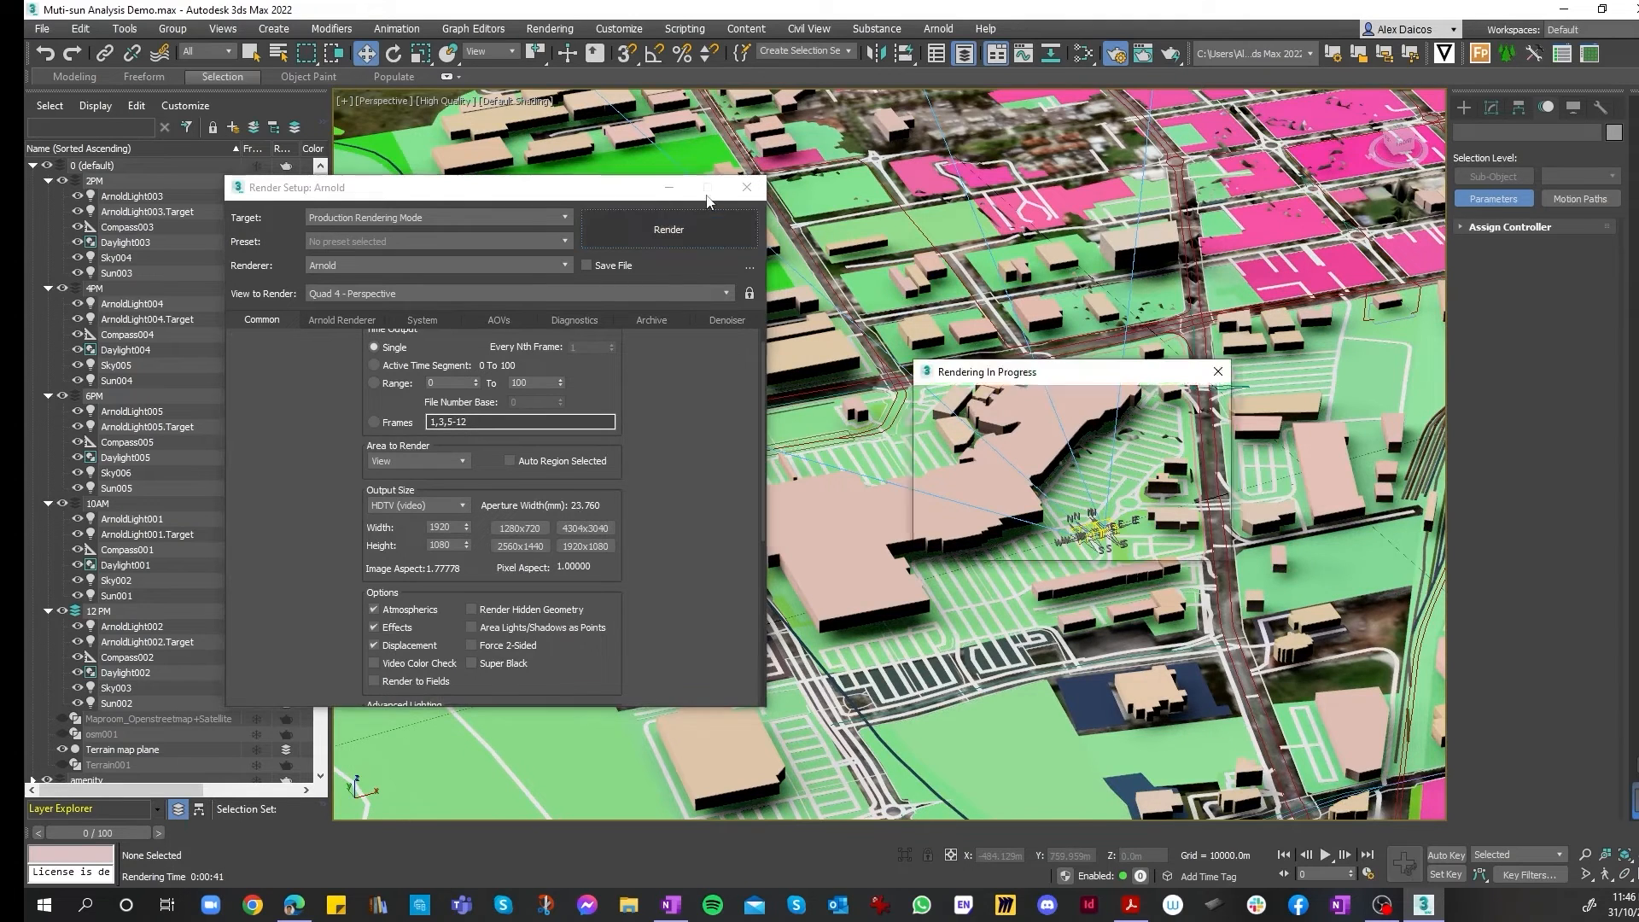
scroll(793, 365, down, 1)
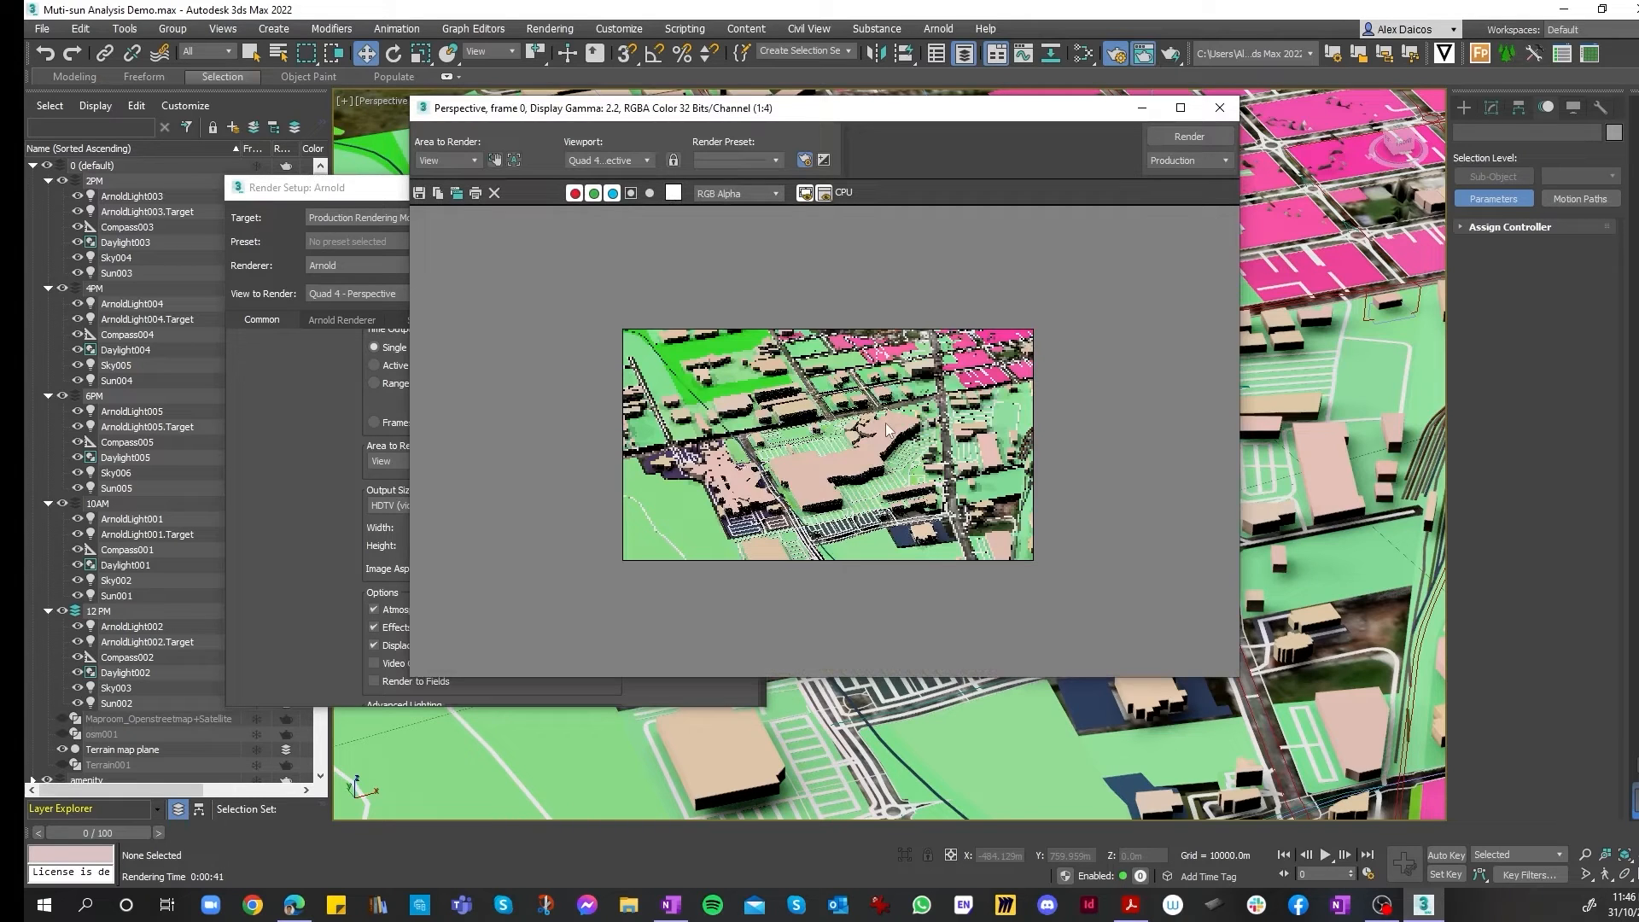
scroll(885, 429, up, 1)
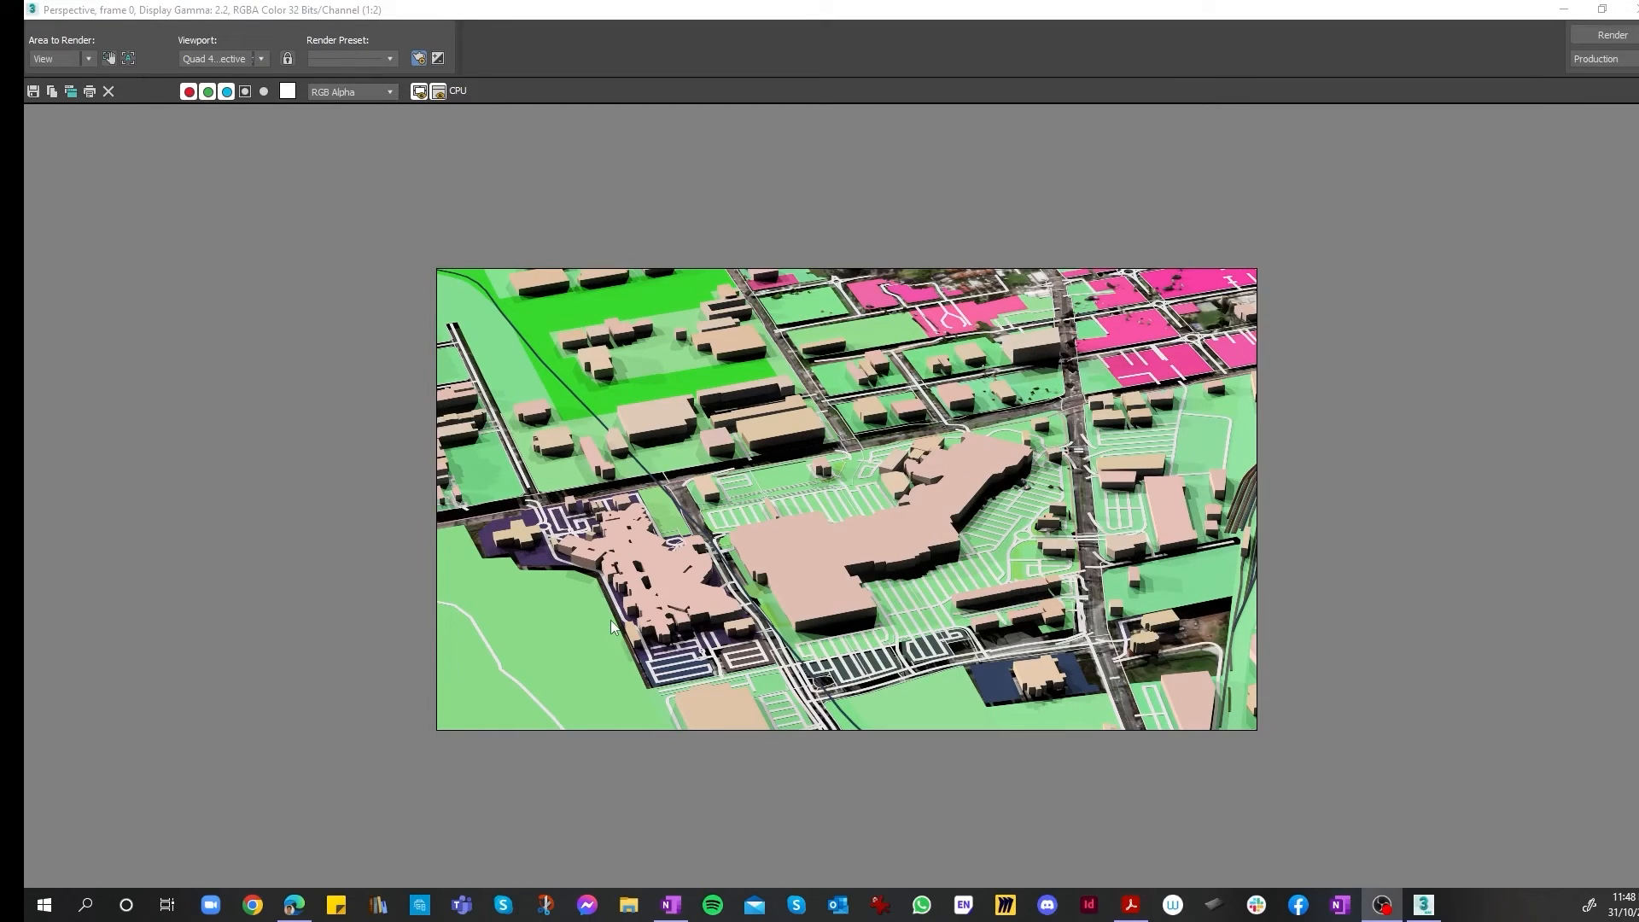
- Examine the shadows around the large building and car park in the enlarged render, and put away the render and Render Setup windows
drag(680, 9, 739, 19)
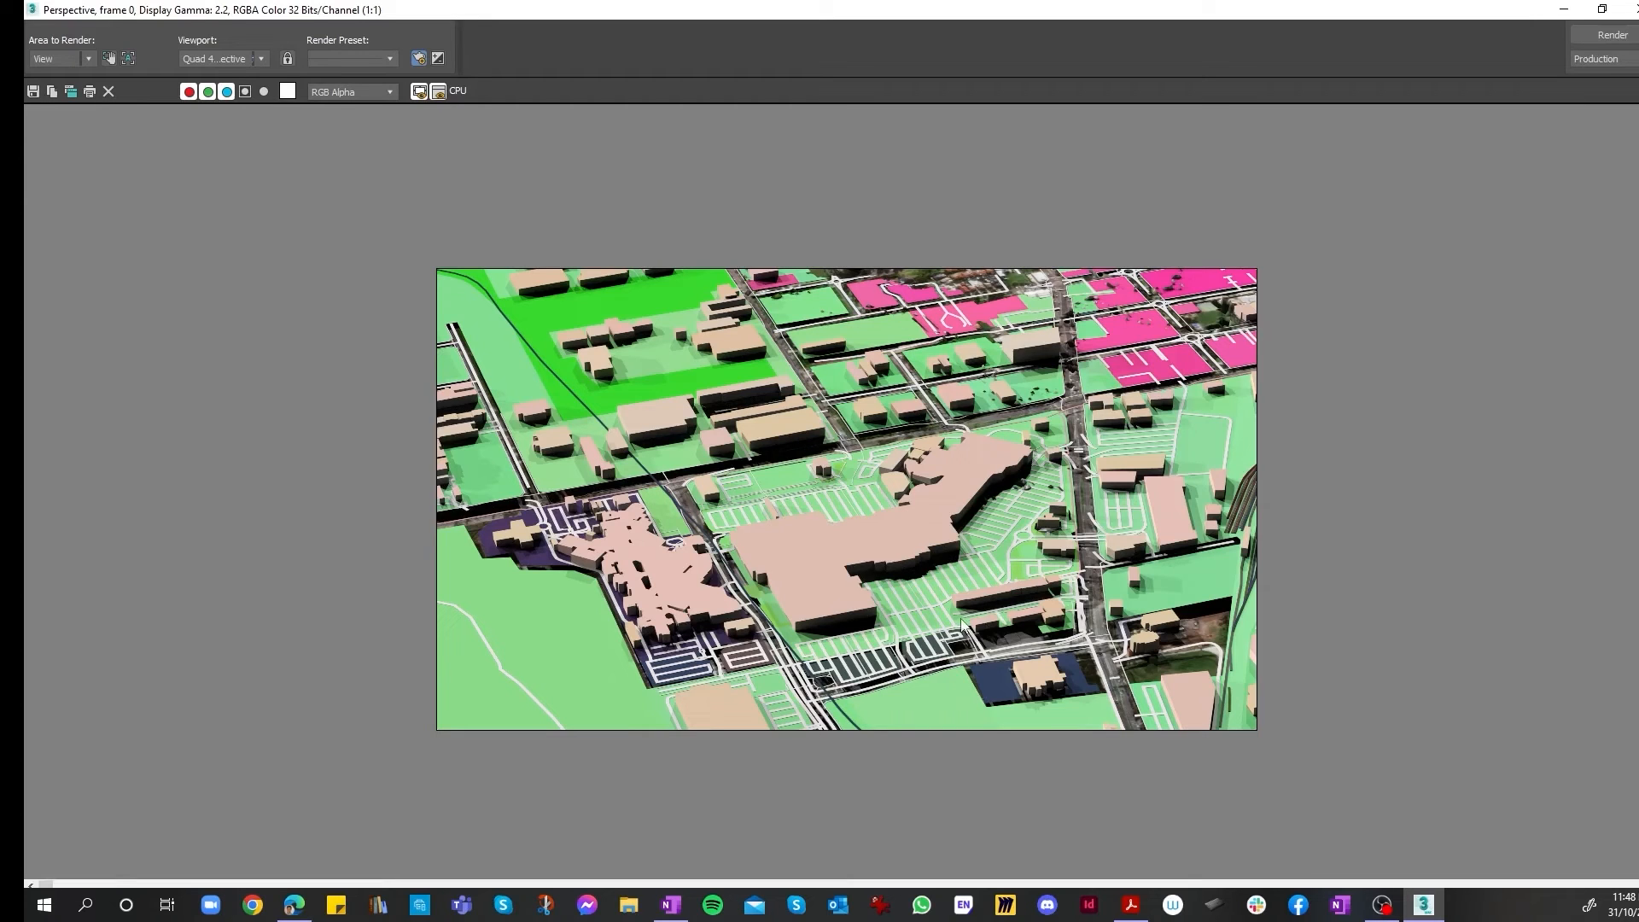
scroll(985, 623, up, 5)
scroll(862, 555, down, 8)
scroll(862, 555, up, 5)
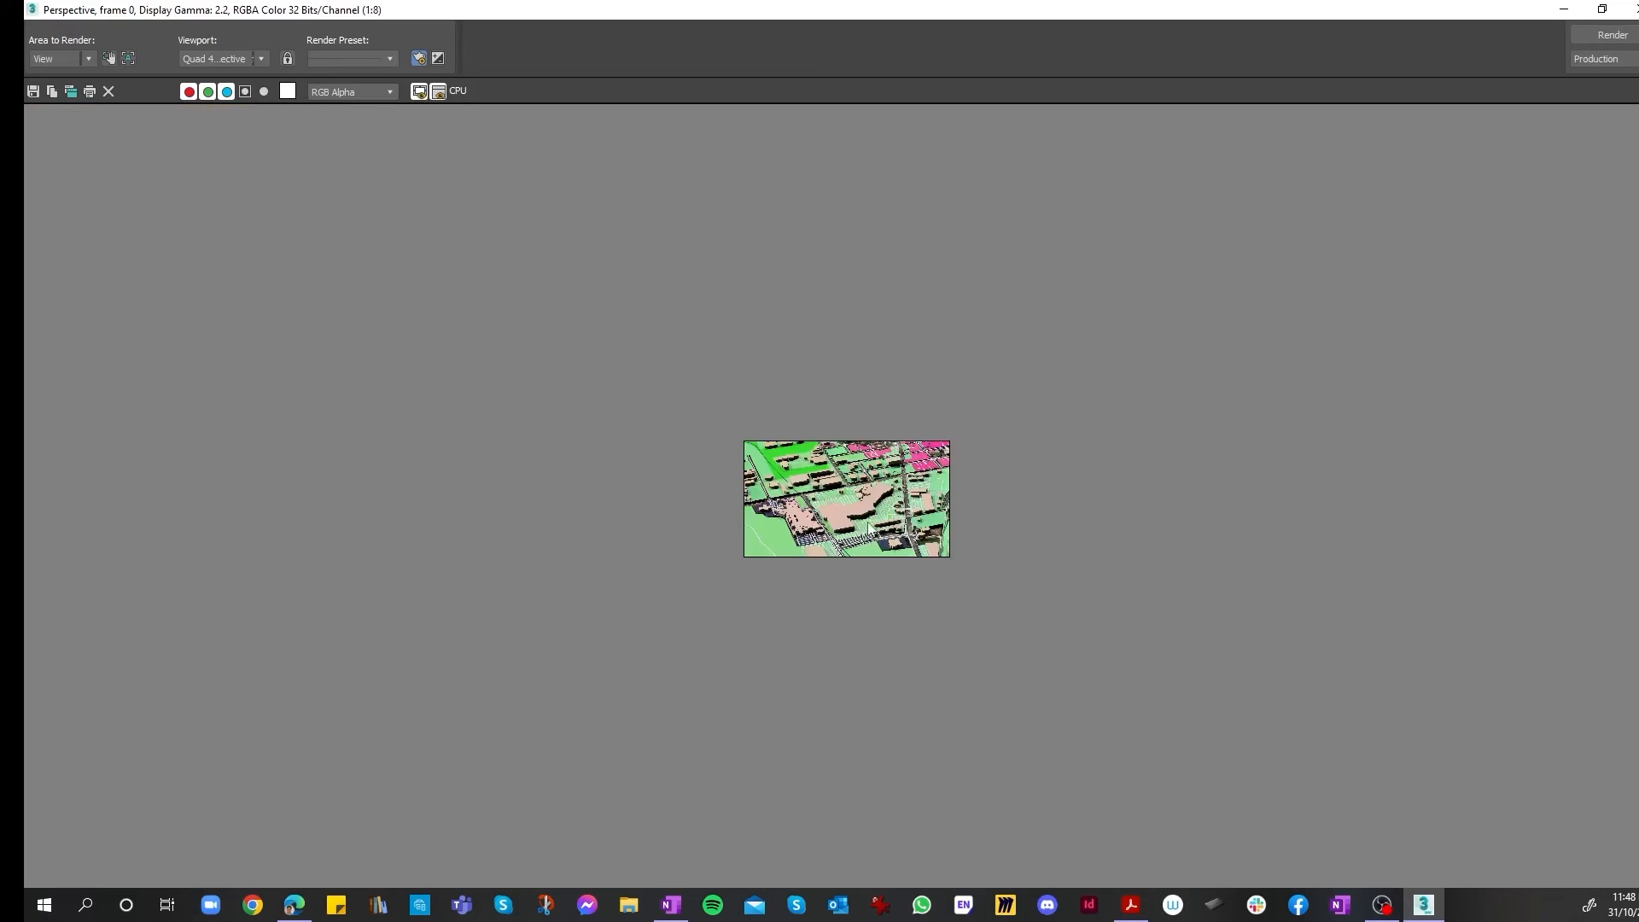
scroll(815, 565, up, 4)
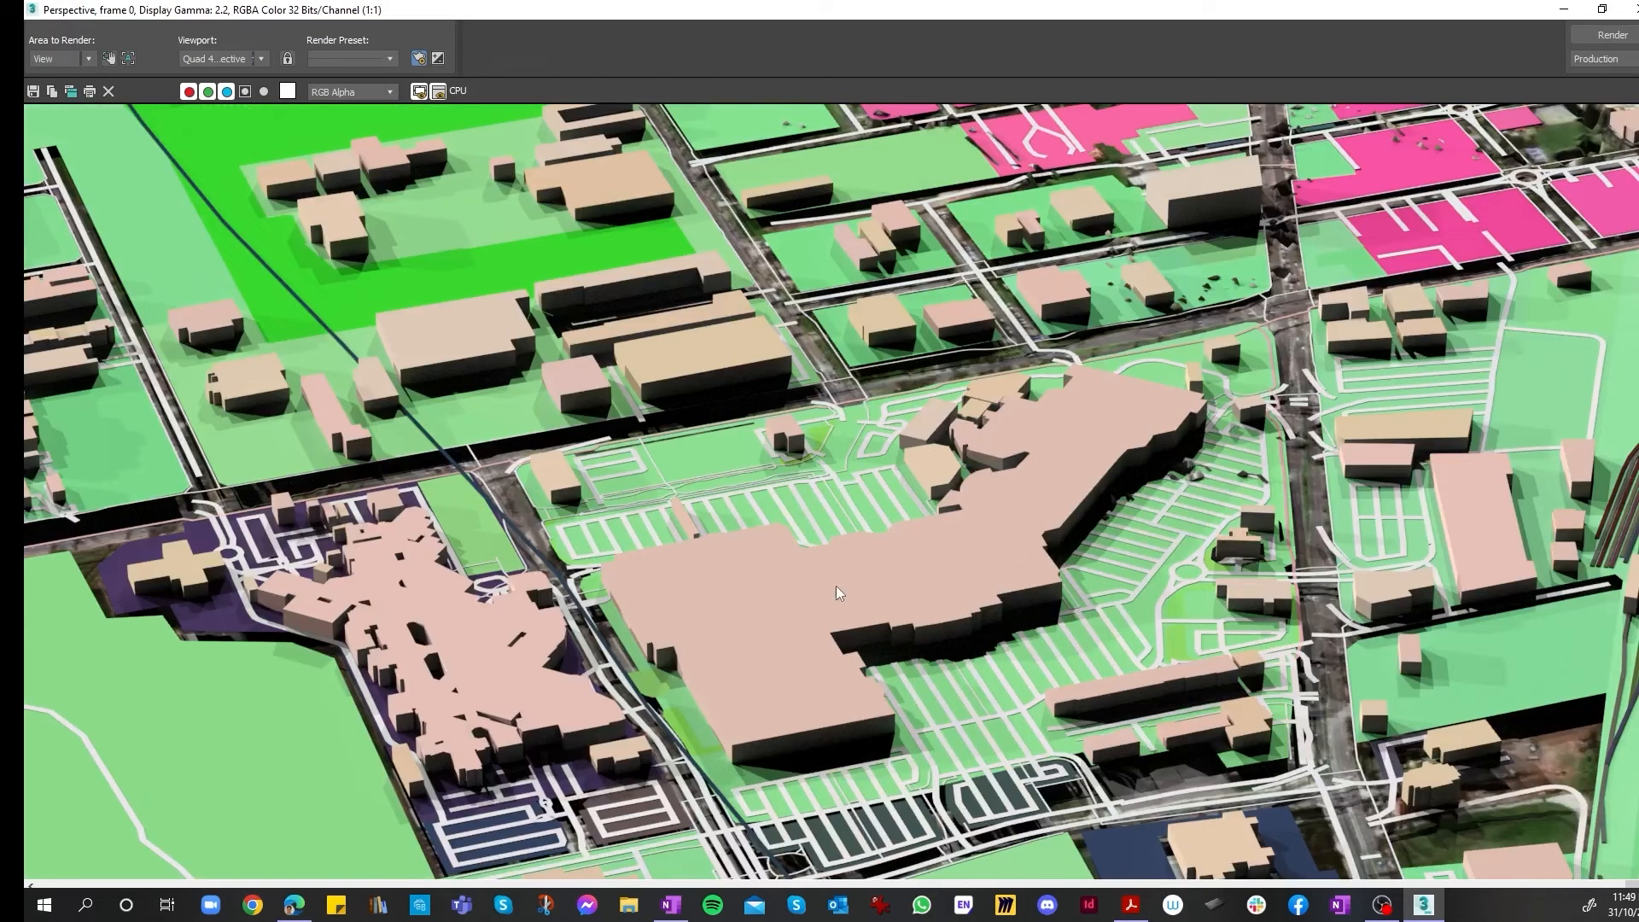
scroll(536, 708, down, 1)
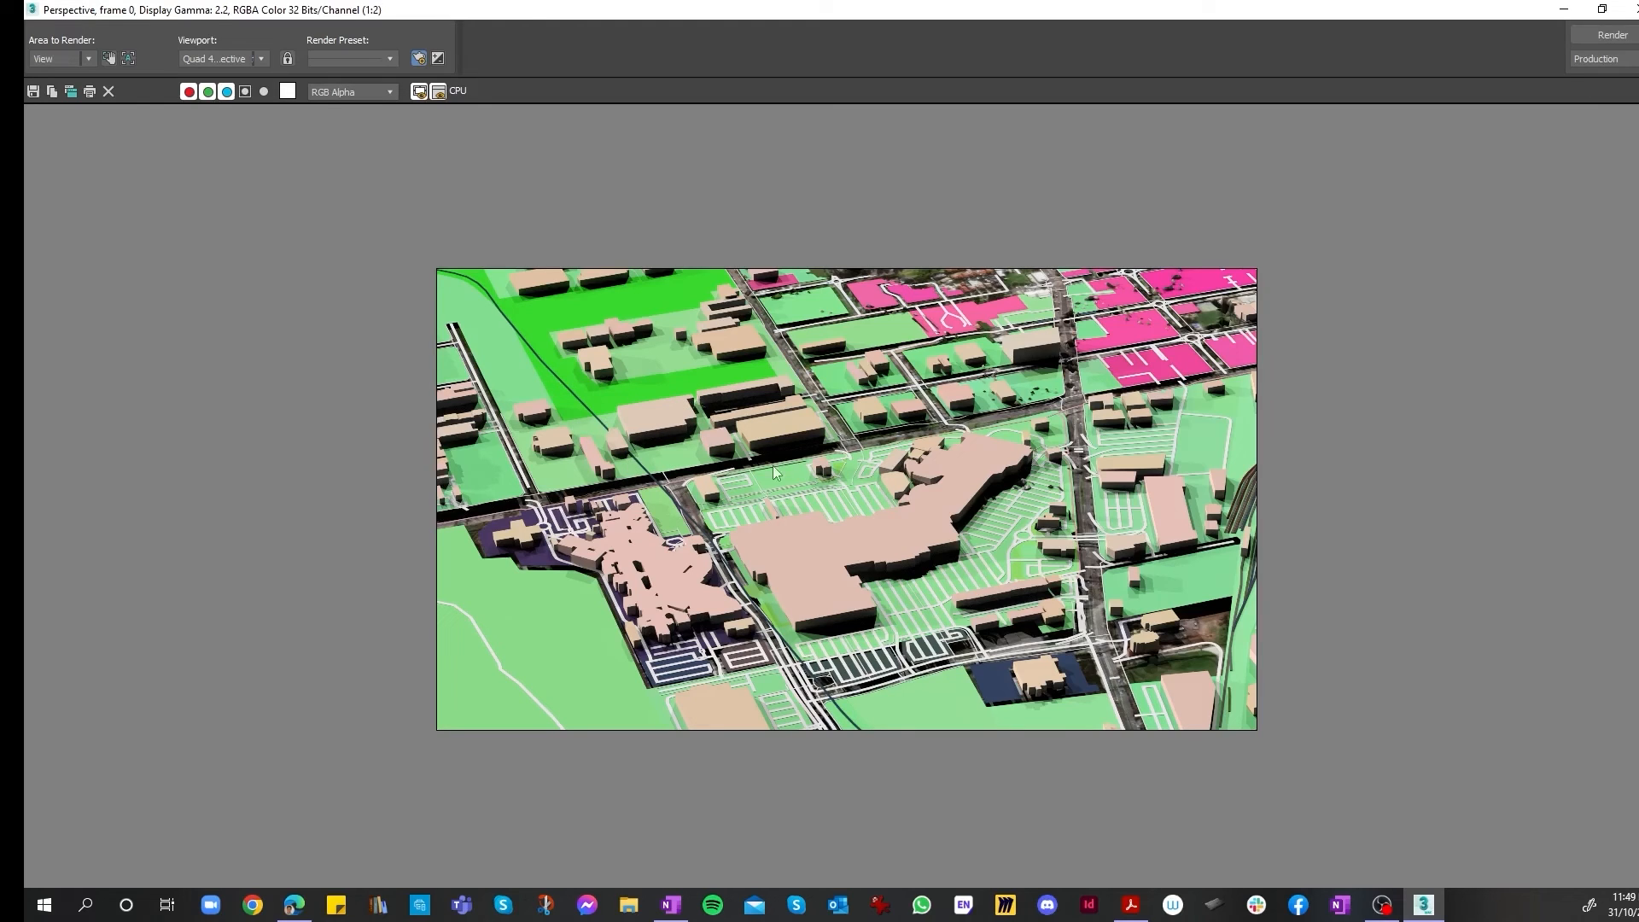
scroll(873, 561, up, 3)
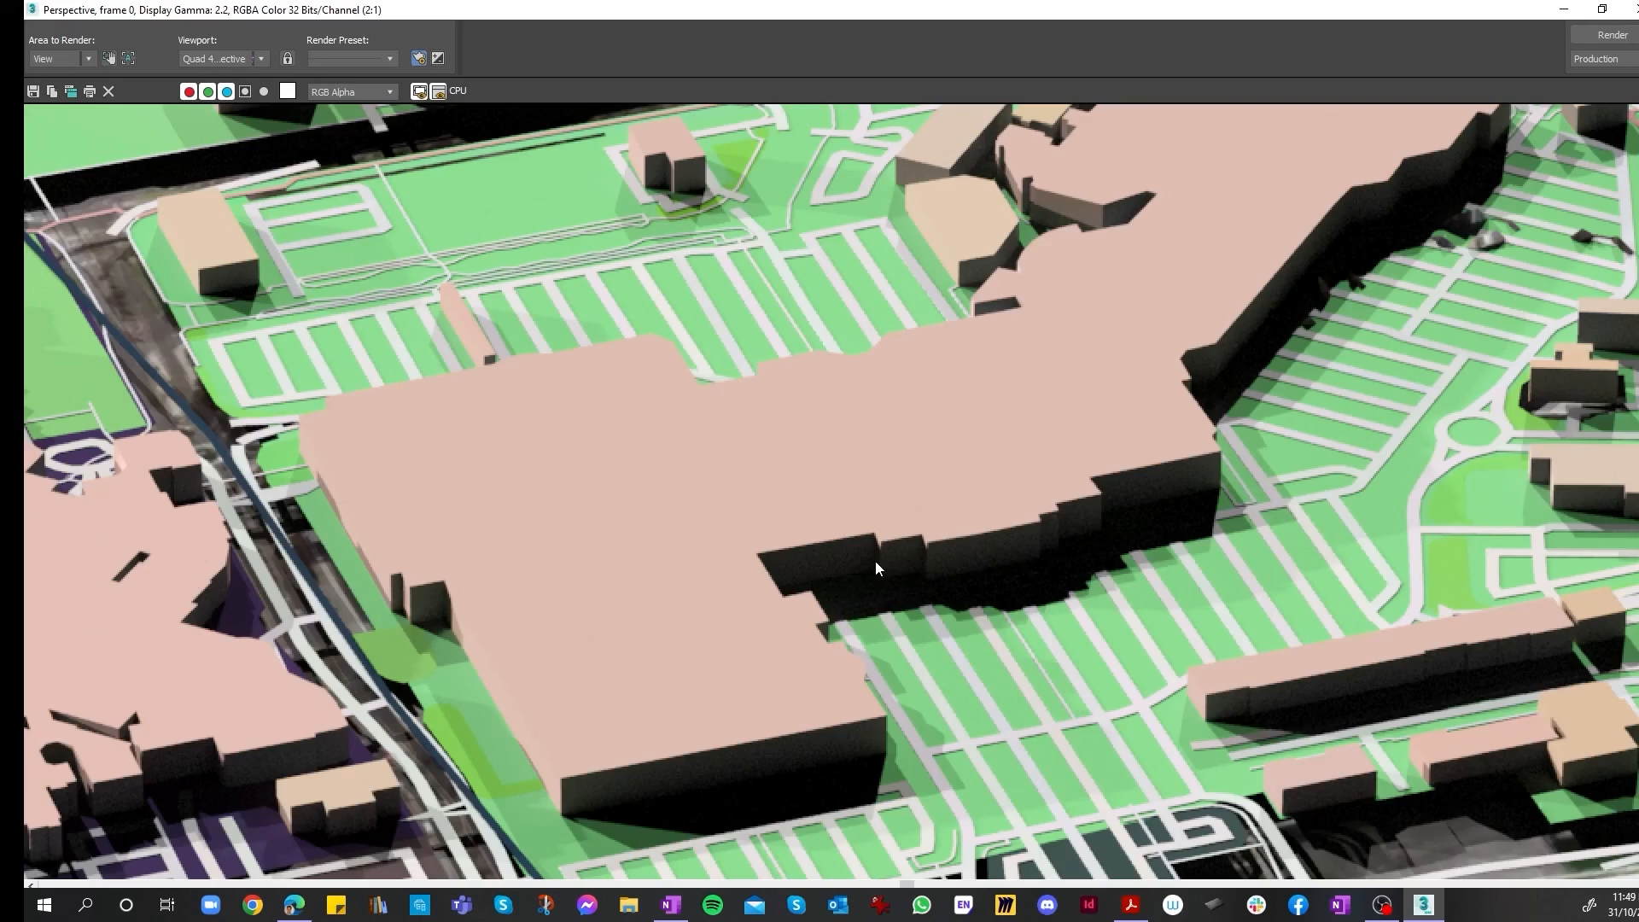
scroll(867, 563, down, 3)
scroll(858, 559, down, 4)
scroll(850, 533, up, 4)
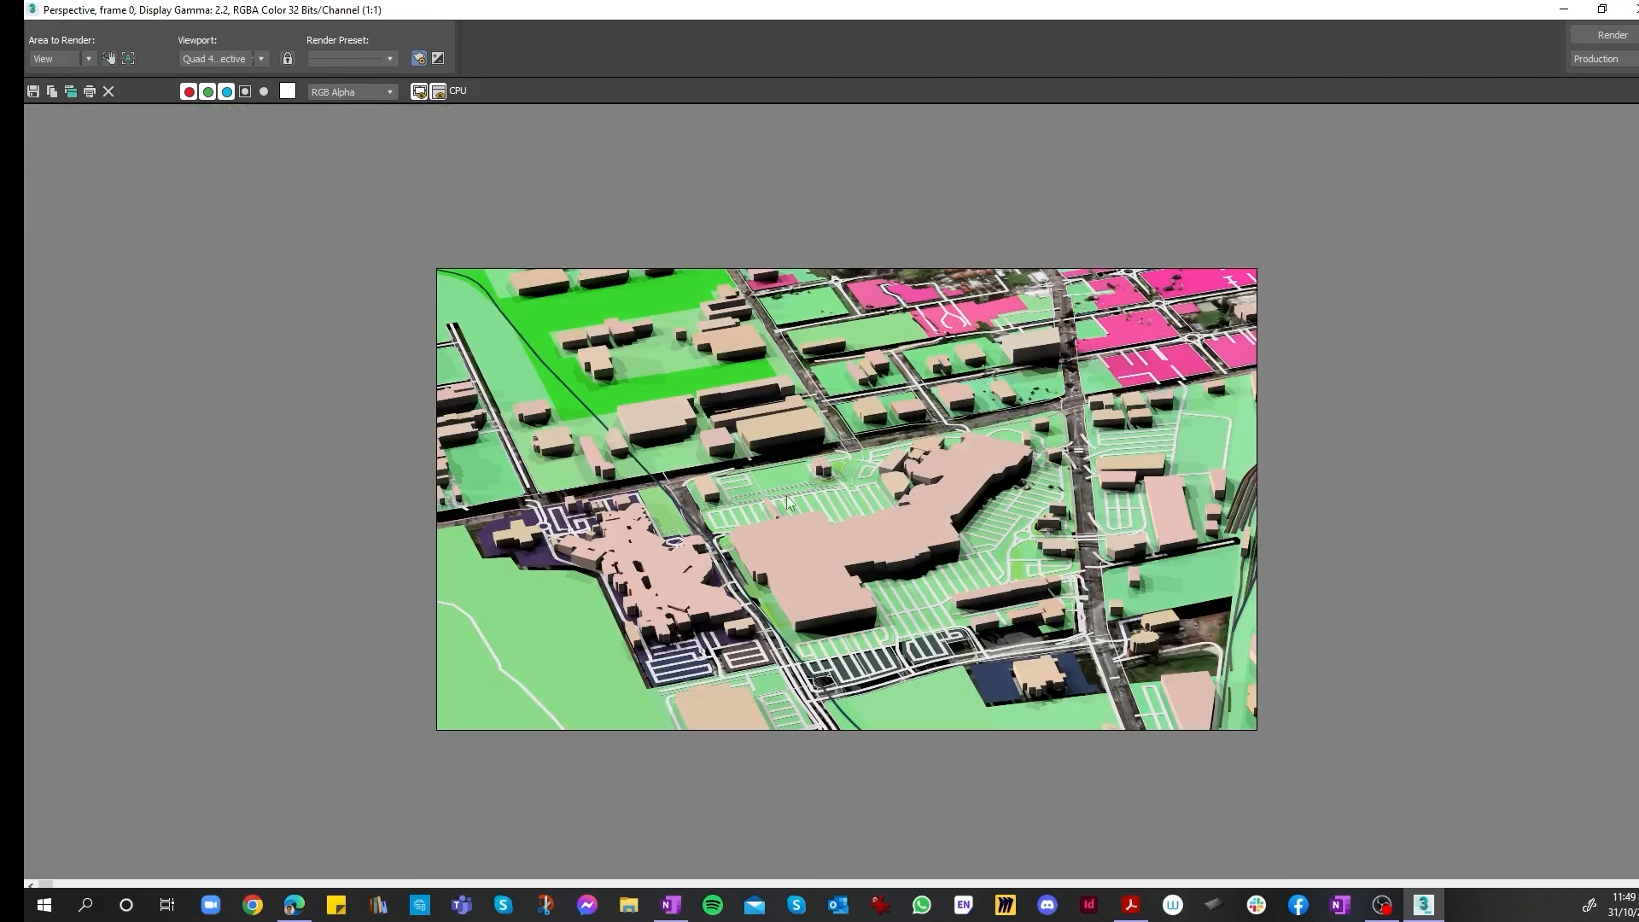
scroll(619, 392, up, 3)
scroll(665, 408, down, 6)
scroll(687, 417, up, 4)
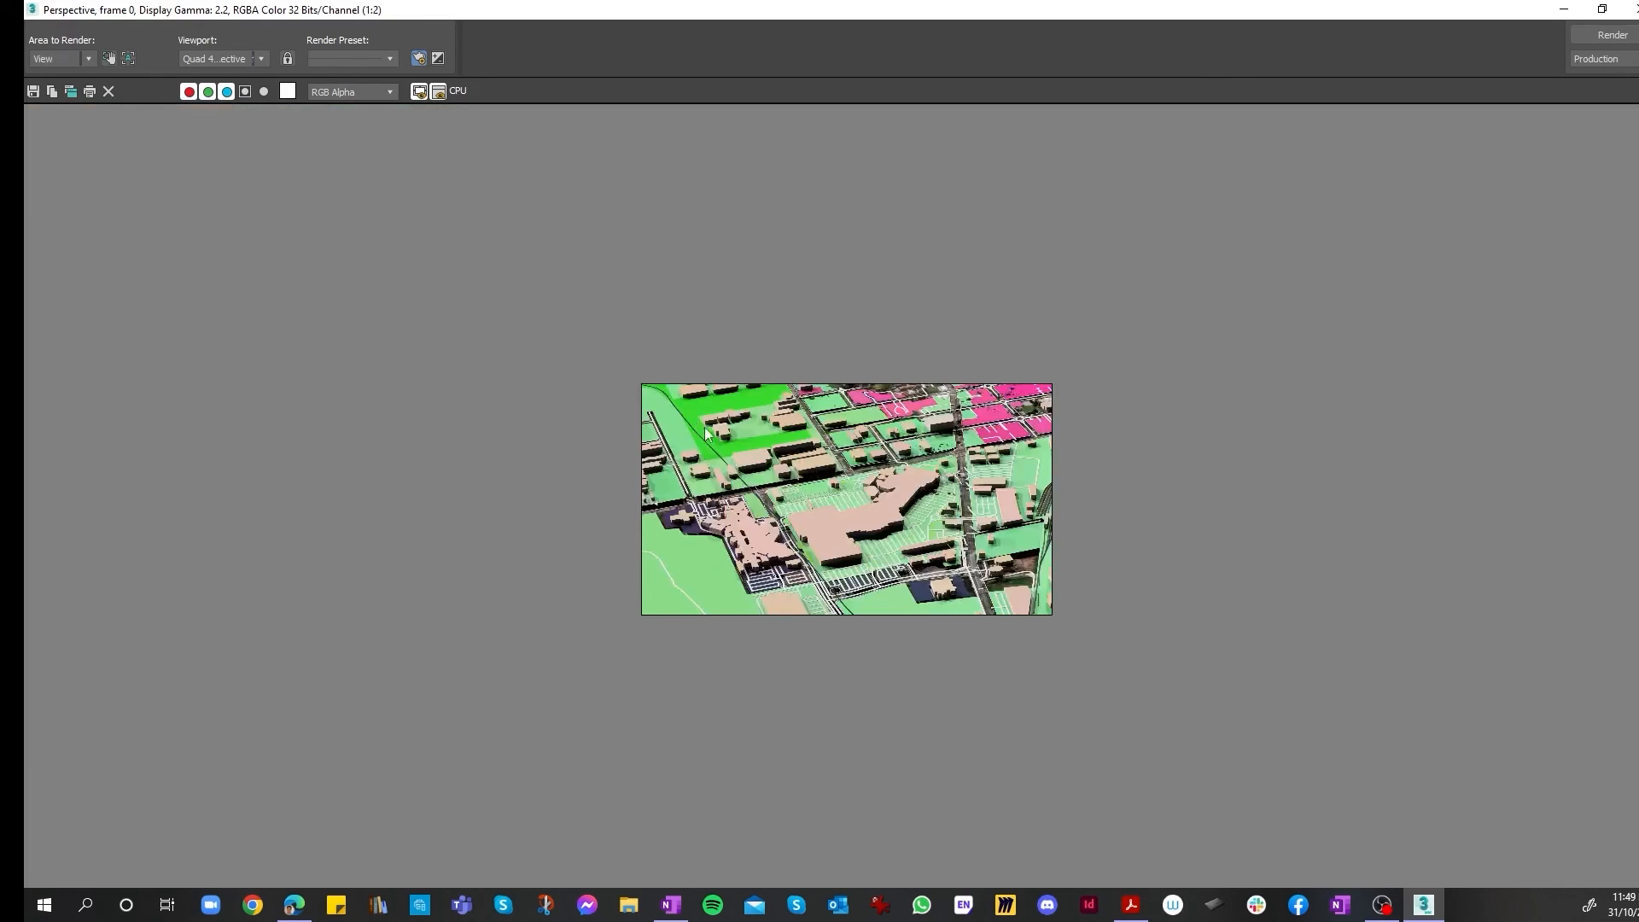
click(1564, 10)
click(746, 187)
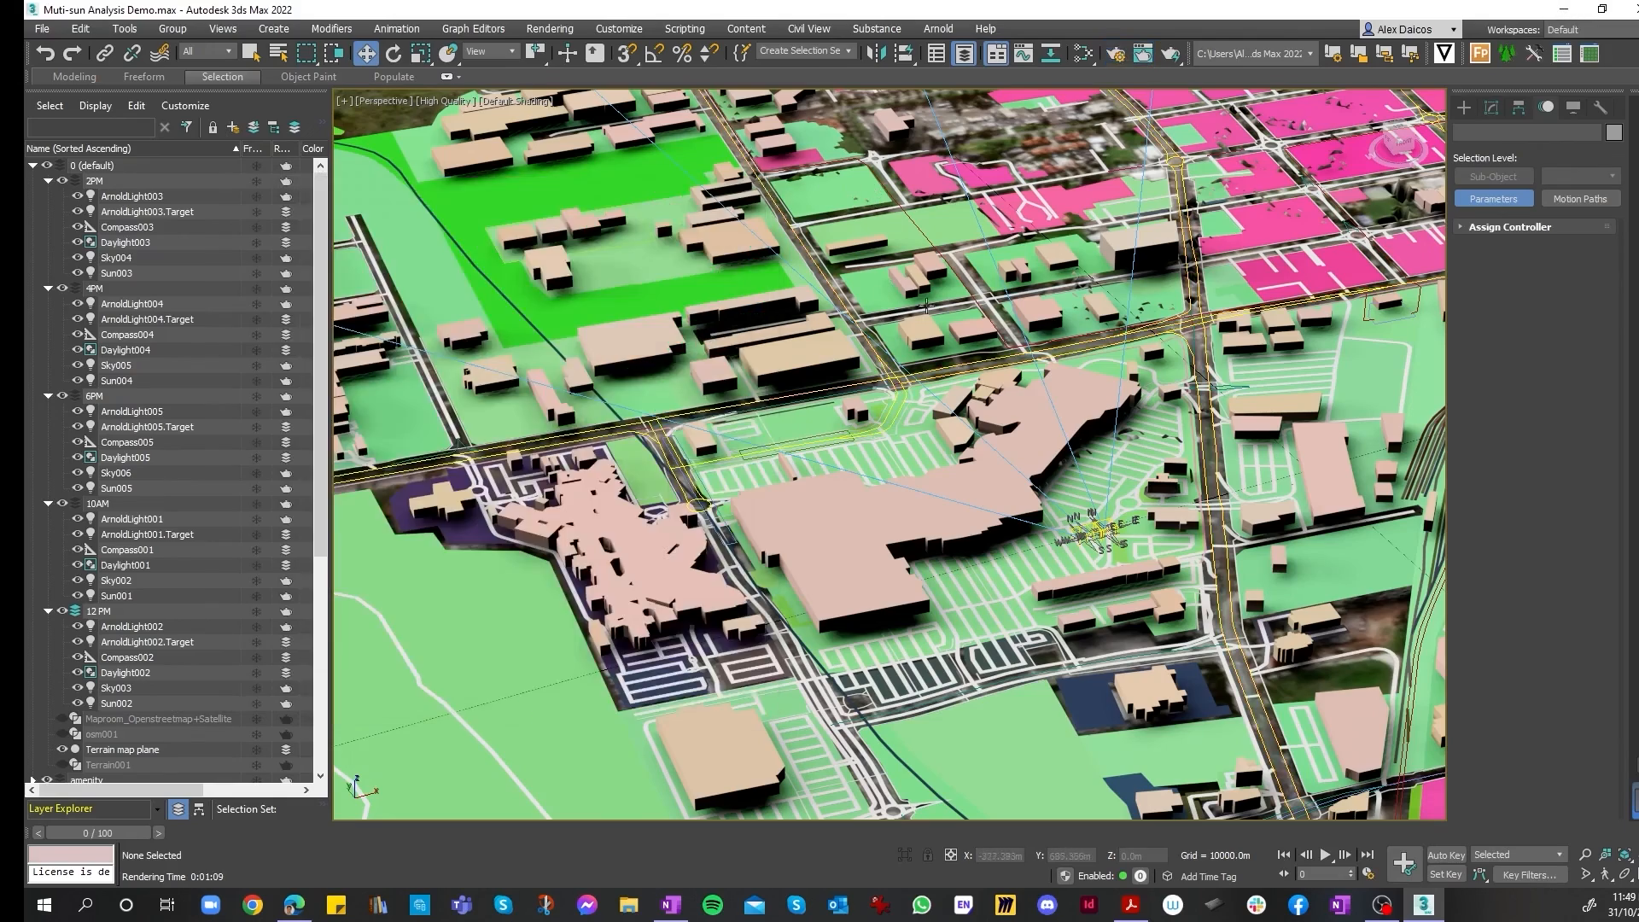
- Examine the arc of five sun systems around the city model and the buildings near their compass point
scroll(896, 340, down, 5)
scroll(857, 368, down, 10)
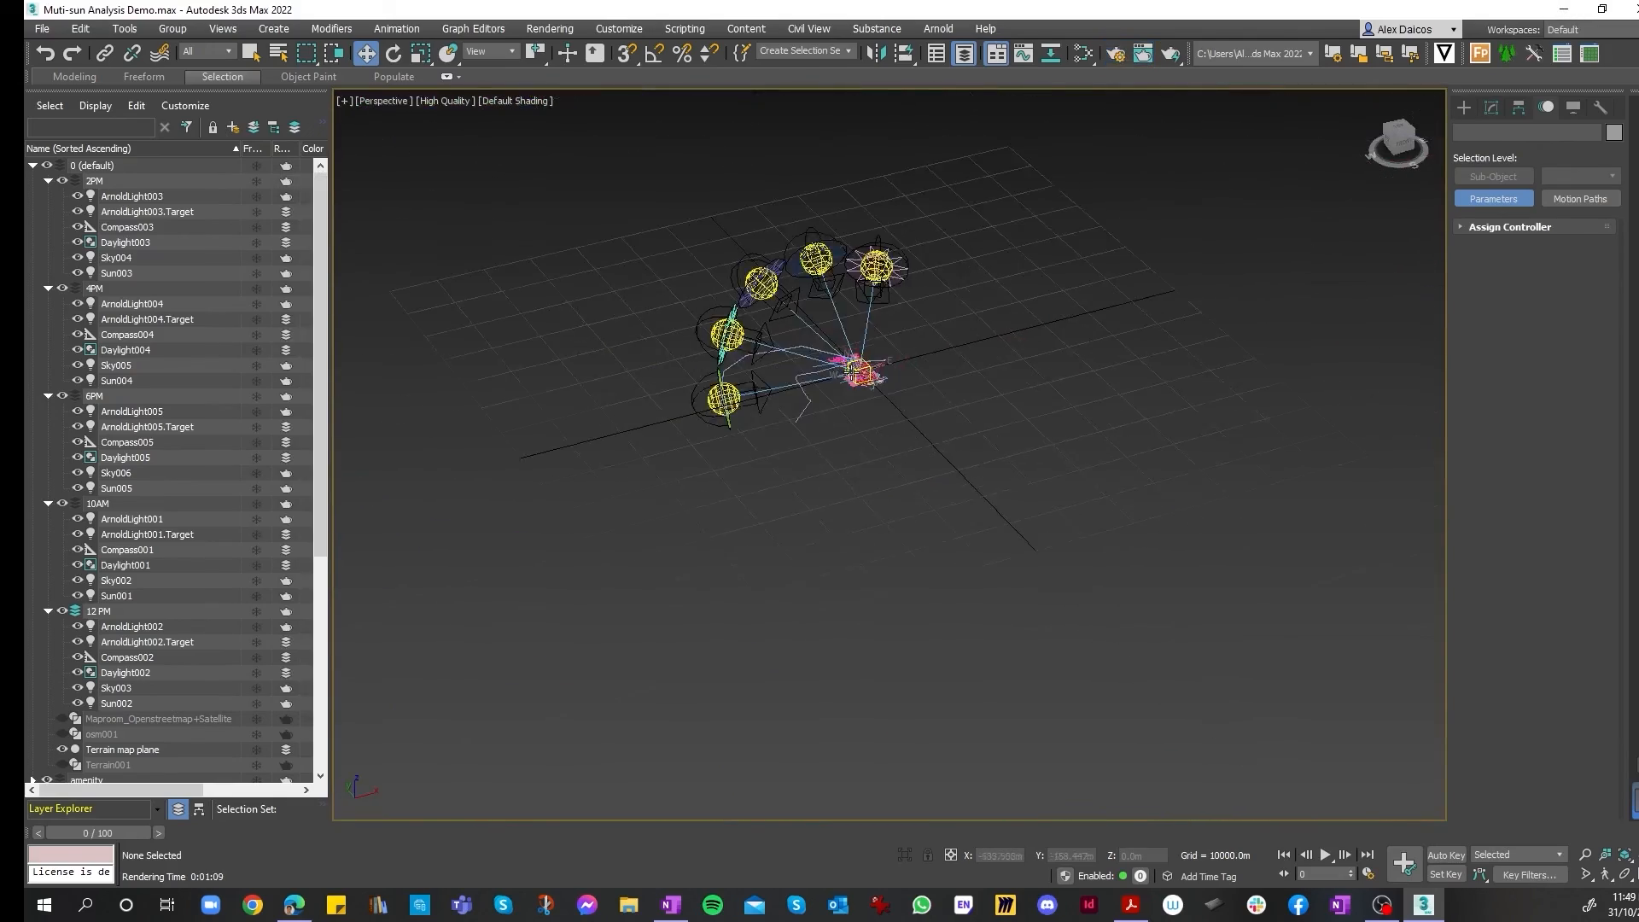
scroll(858, 368, up, 2)
scroll(858, 368, up, 12)
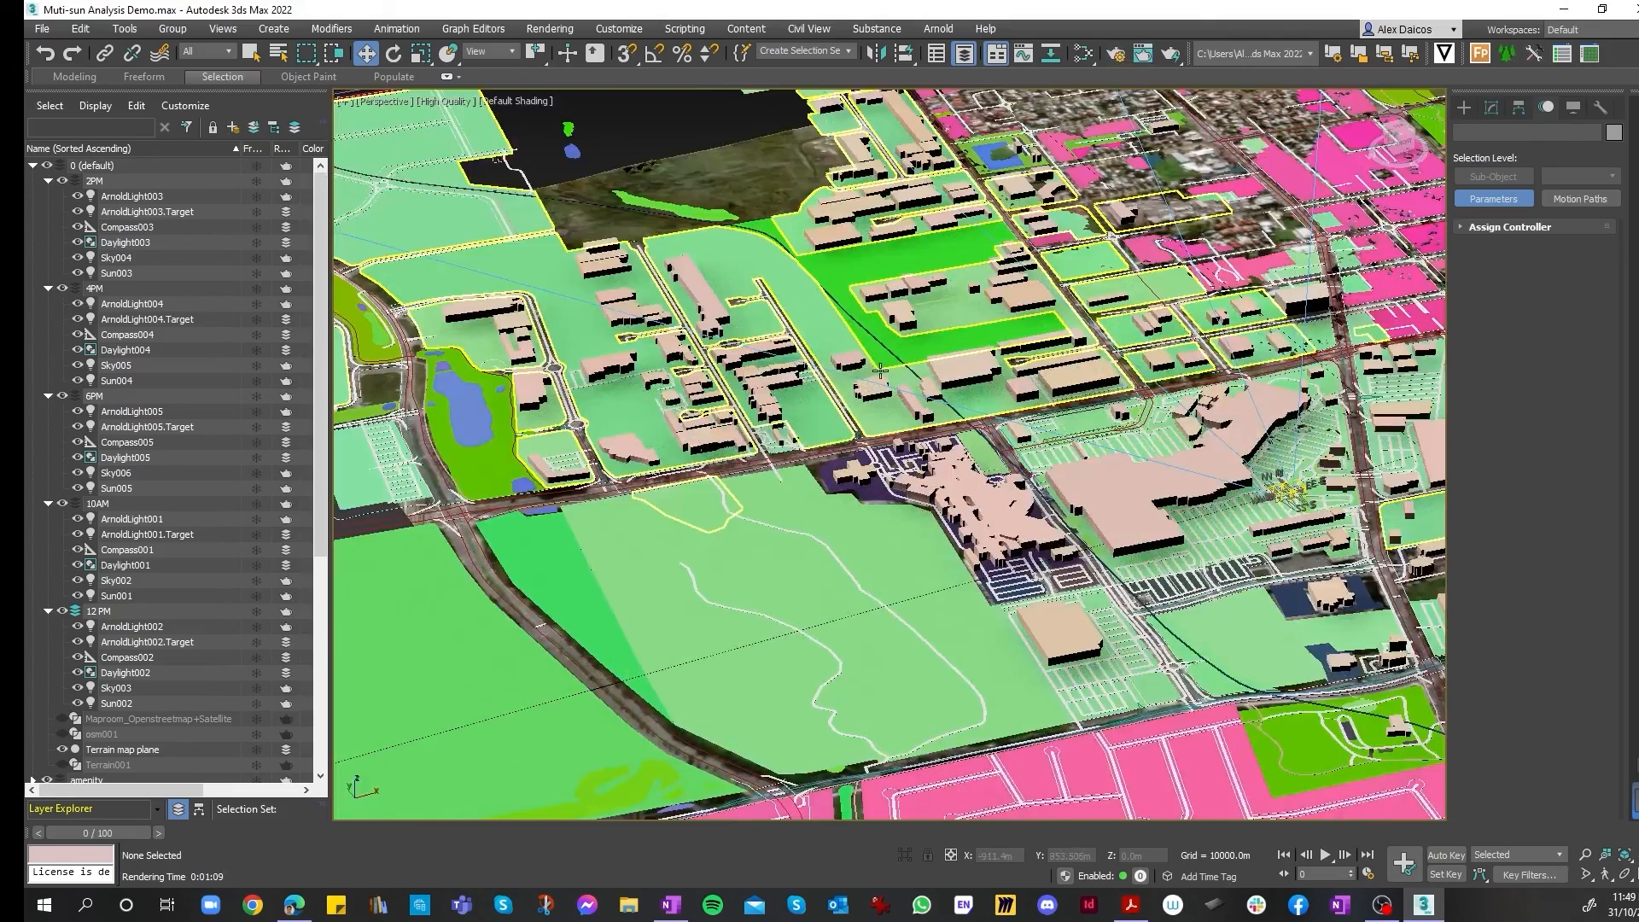
scroll(875, 376, down, 4)
scroll(875, 375, down, 3)
scroll(896, 384, up, 12)
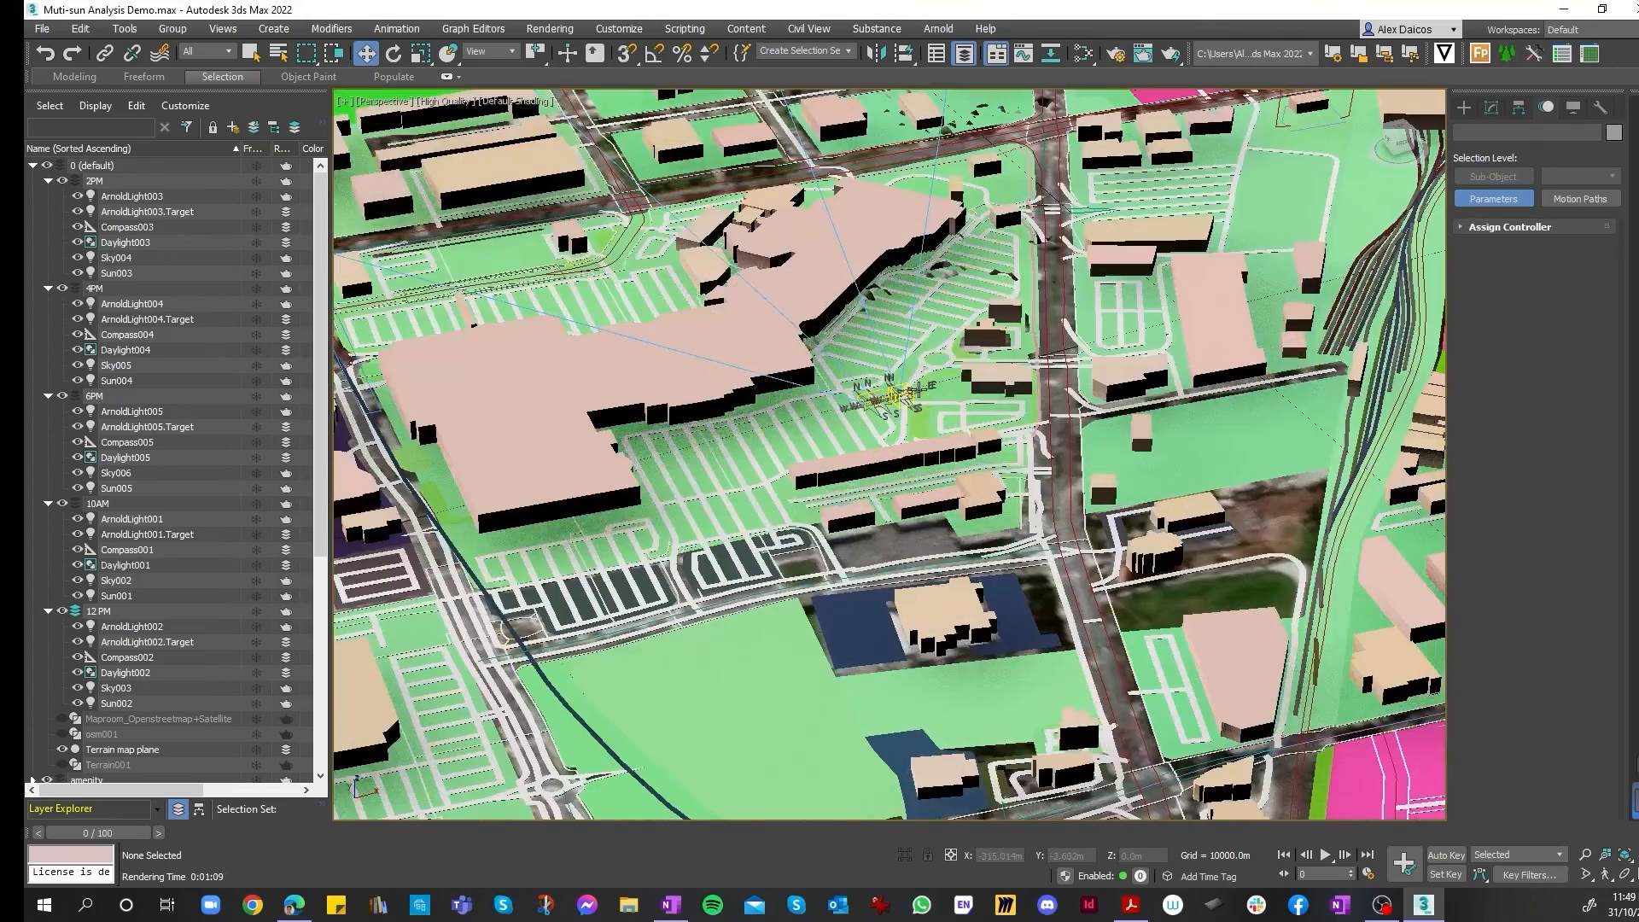